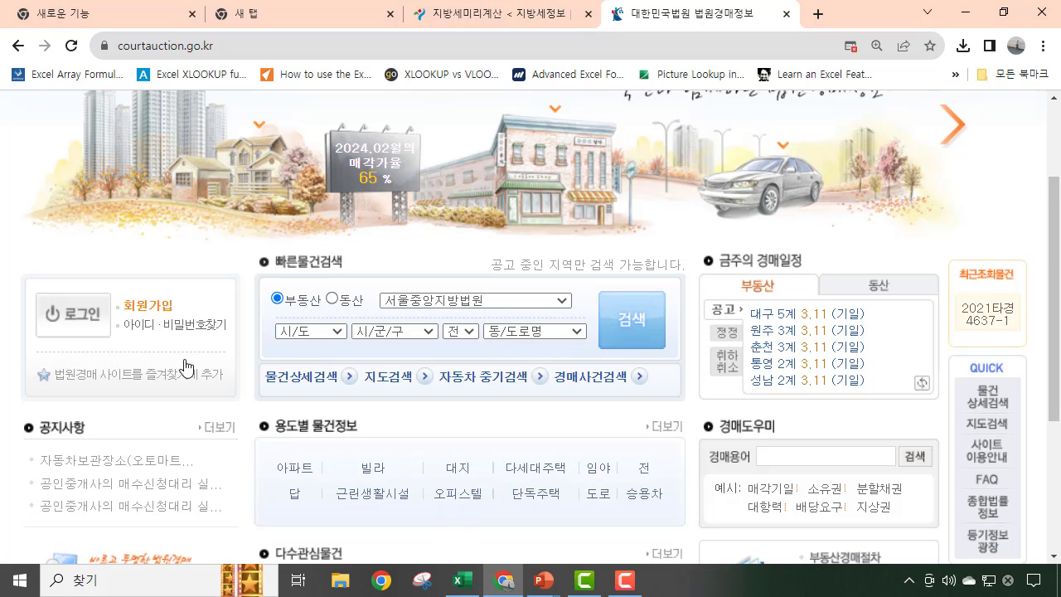
Step: Run the quick real-estate property search with the court set to 성남지원
click(563, 301)
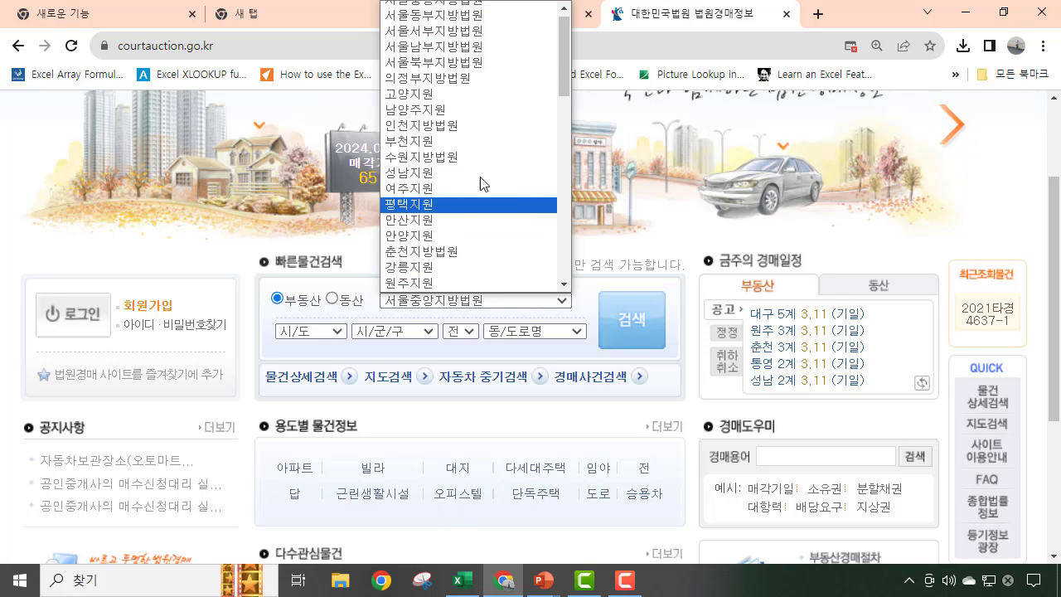
click(423, 174)
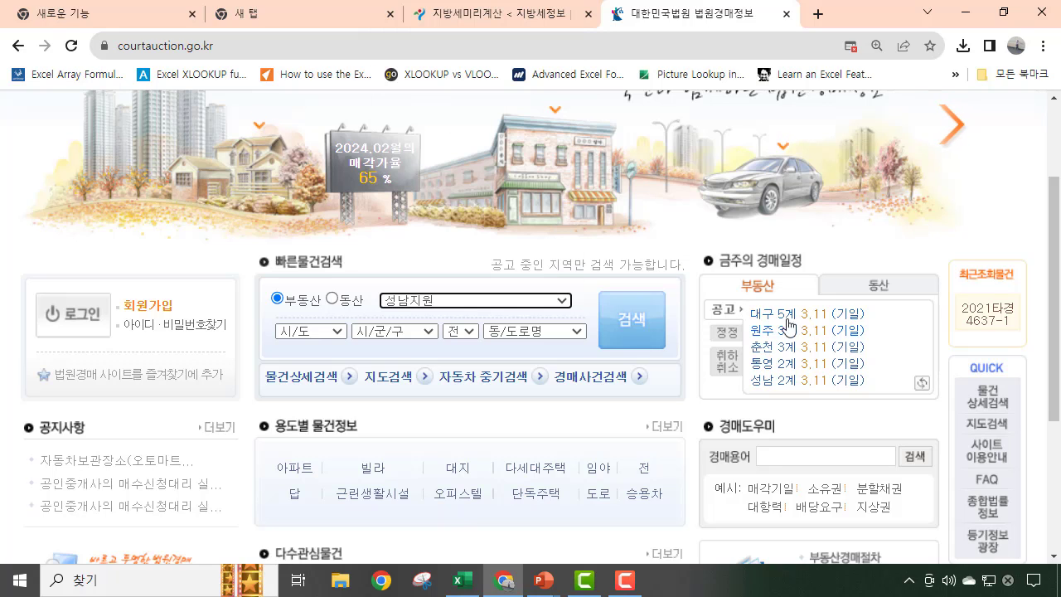
click(628, 322)
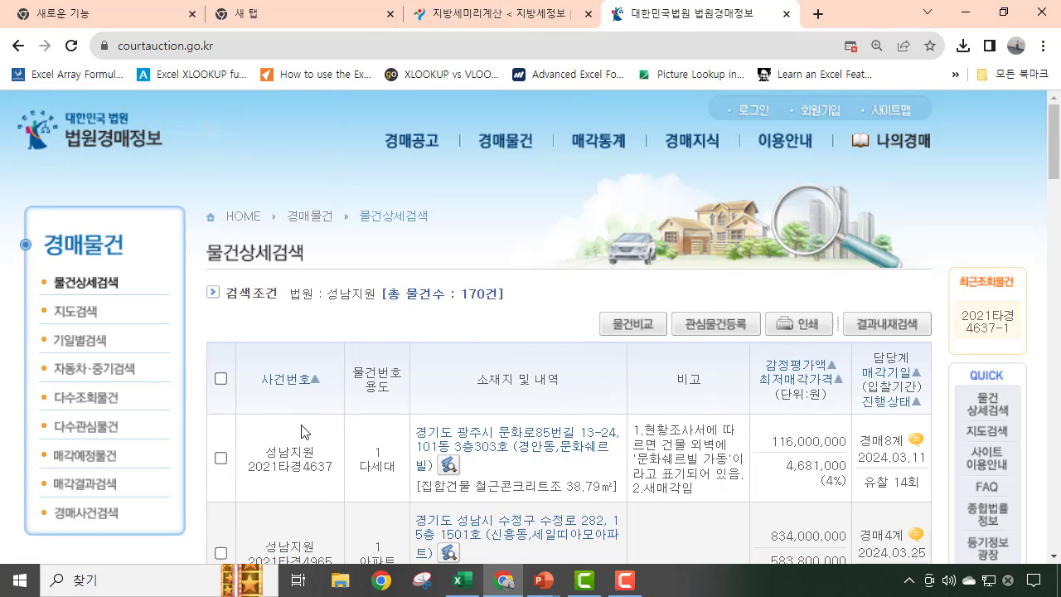
Step: Open the first 다세대 listing in the results and examine its basic information and photos
scroll(303, 431, down, 2)
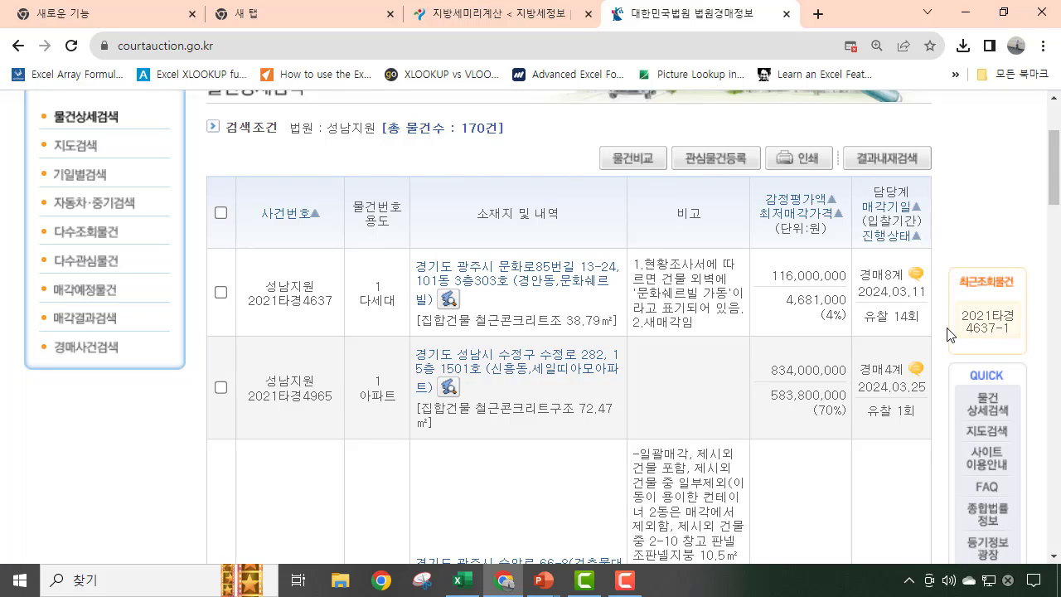
click(543, 287)
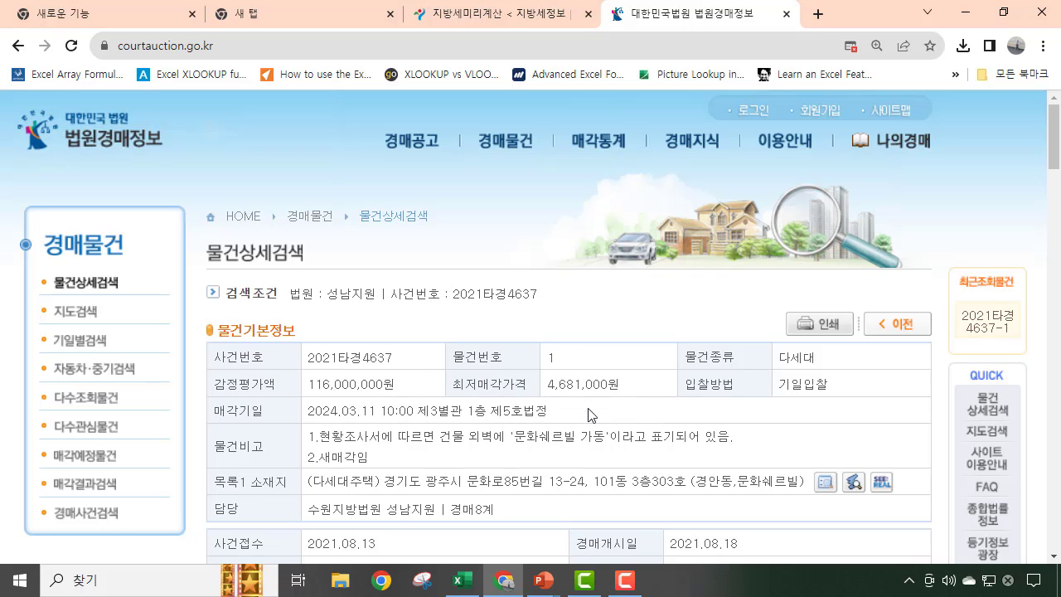
scroll(661, 416, down, 2)
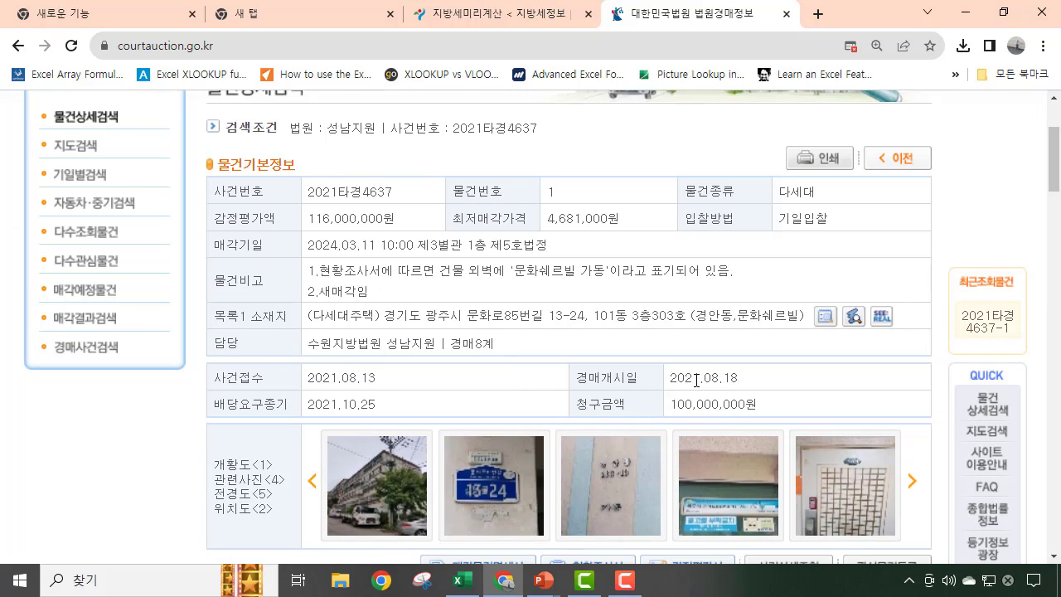
scroll(704, 381, down, 1)
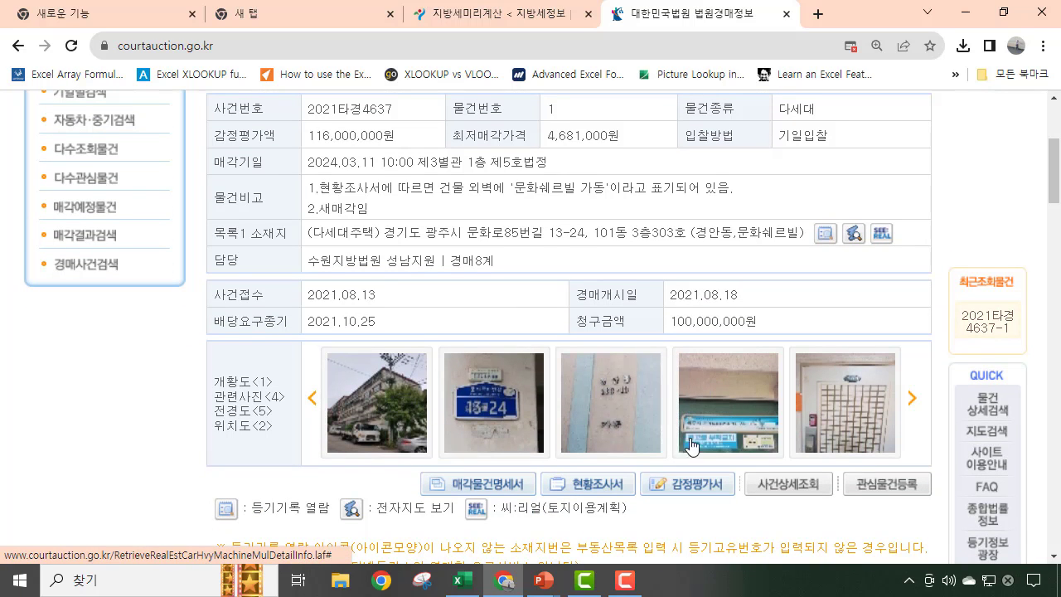
Step: Try to open the listing's sale property statement (매각물건명세서) and dismiss the alert
scroll(798, 446, down, 1)
click(465, 401)
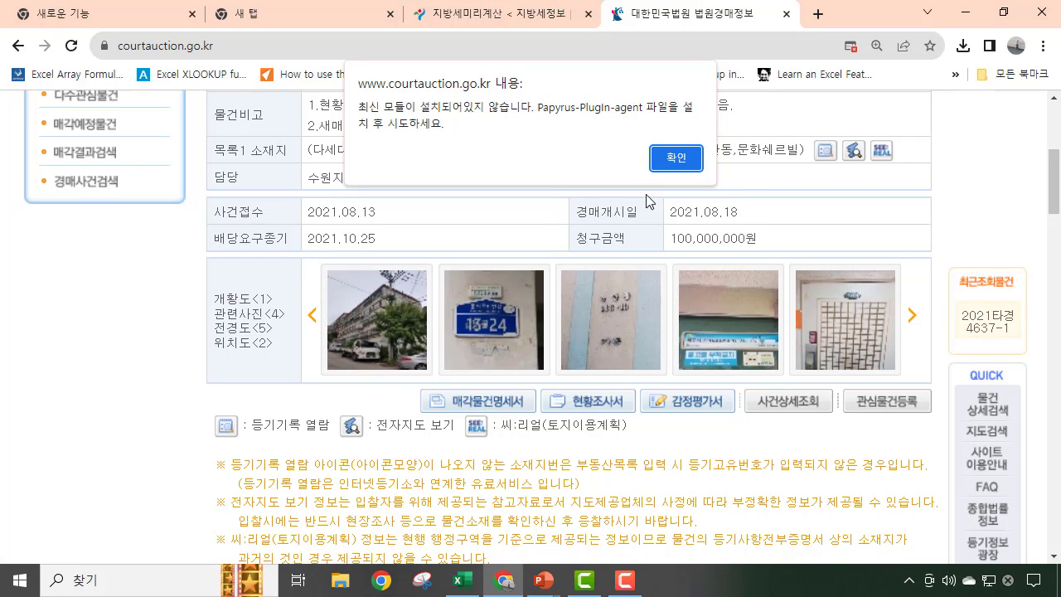
click(677, 163)
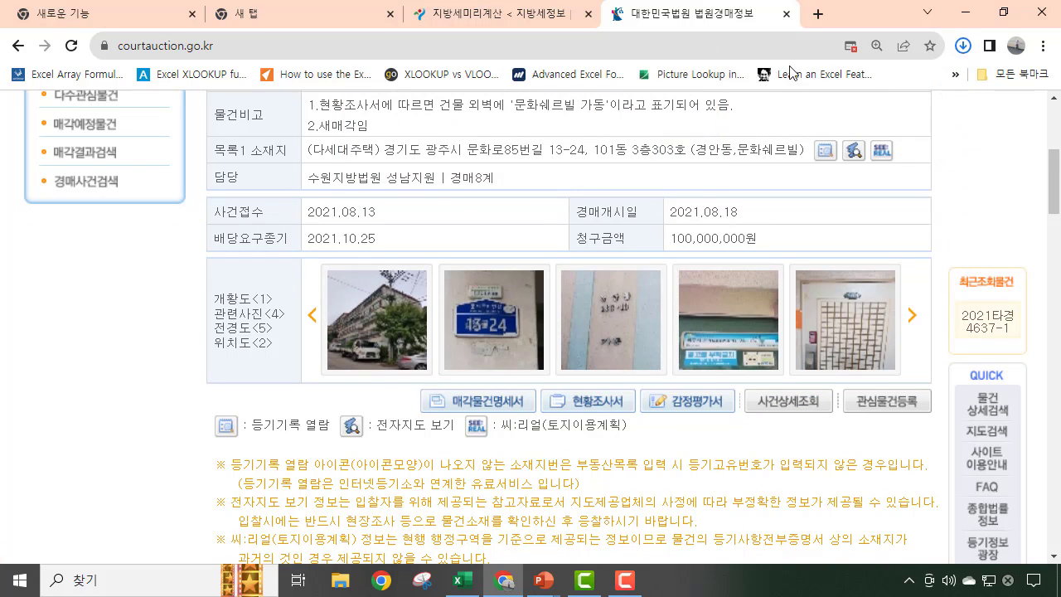
Step: Open the status survey report (현황조사서), read its occupancy and lease sections, and close it
click(587, 403)
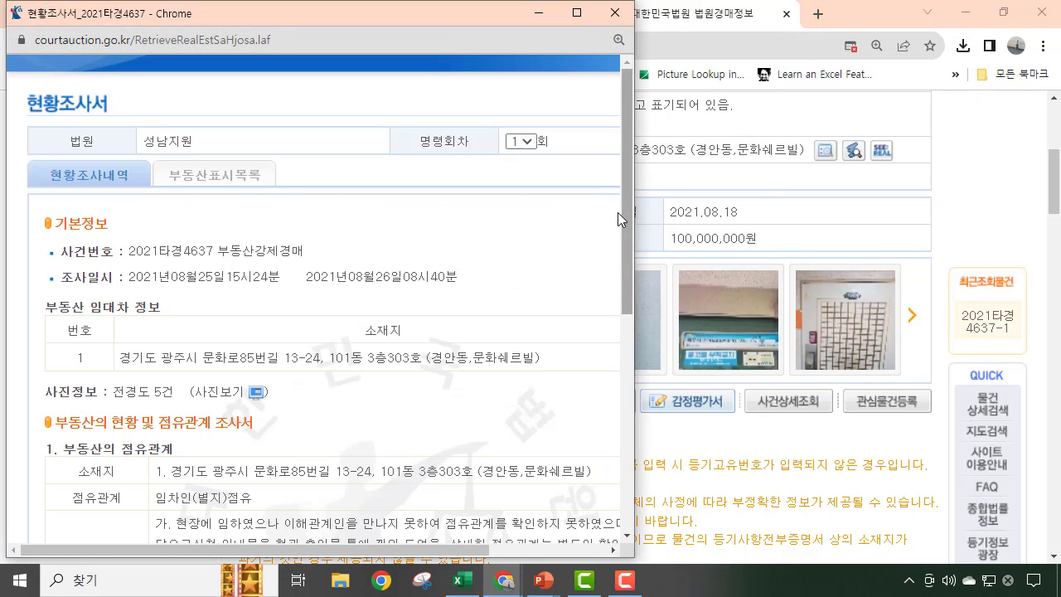
scroll(514, 323, down, 3)
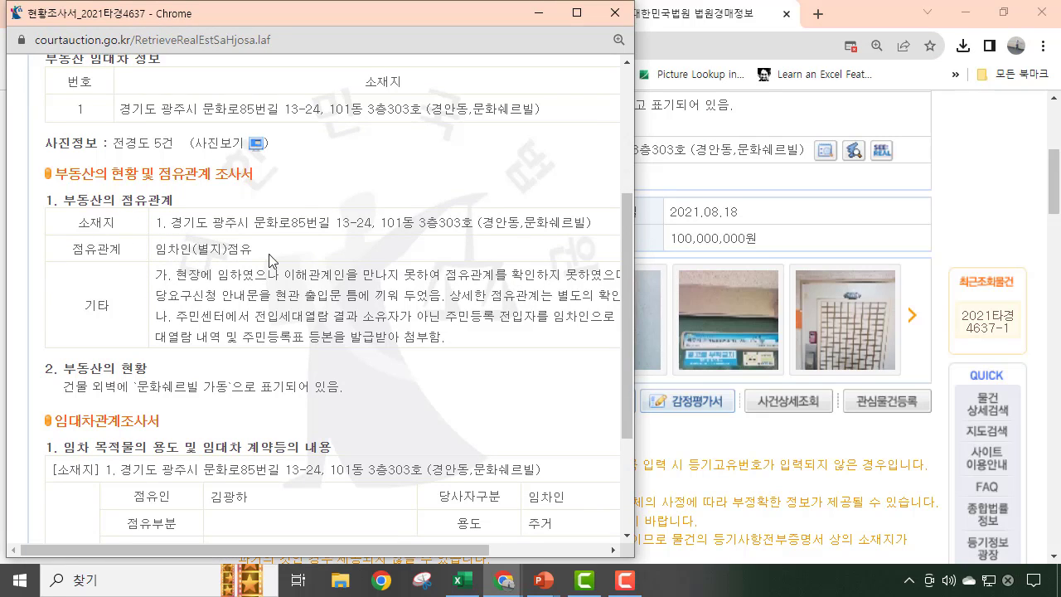
scroll(430, 293, down, 2)
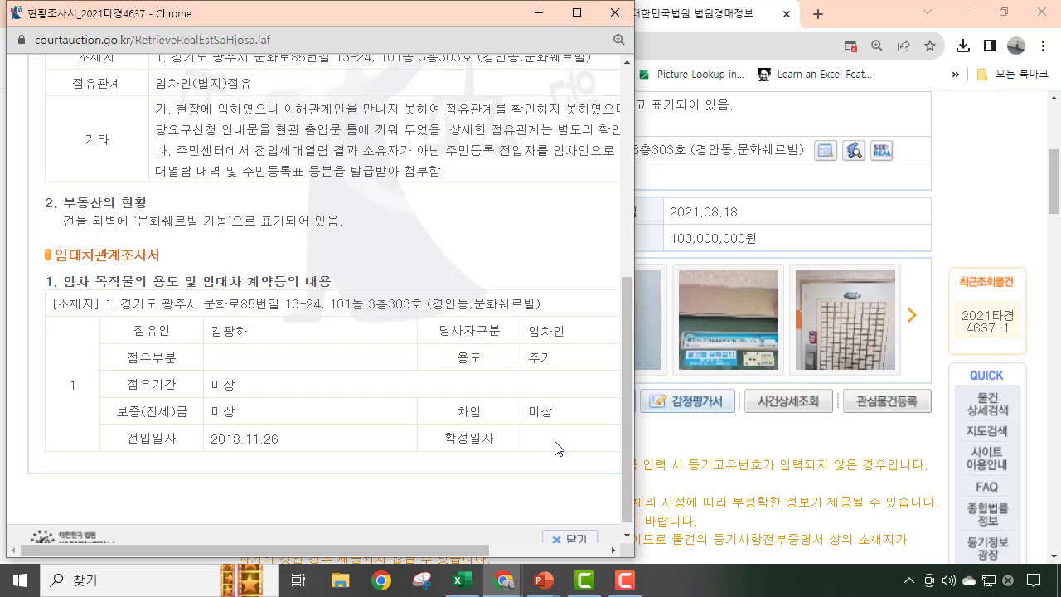
scroll(556, 442, down, 1)
scroll(555, 442, up, 1)
scroll(556, 442, down, 2)
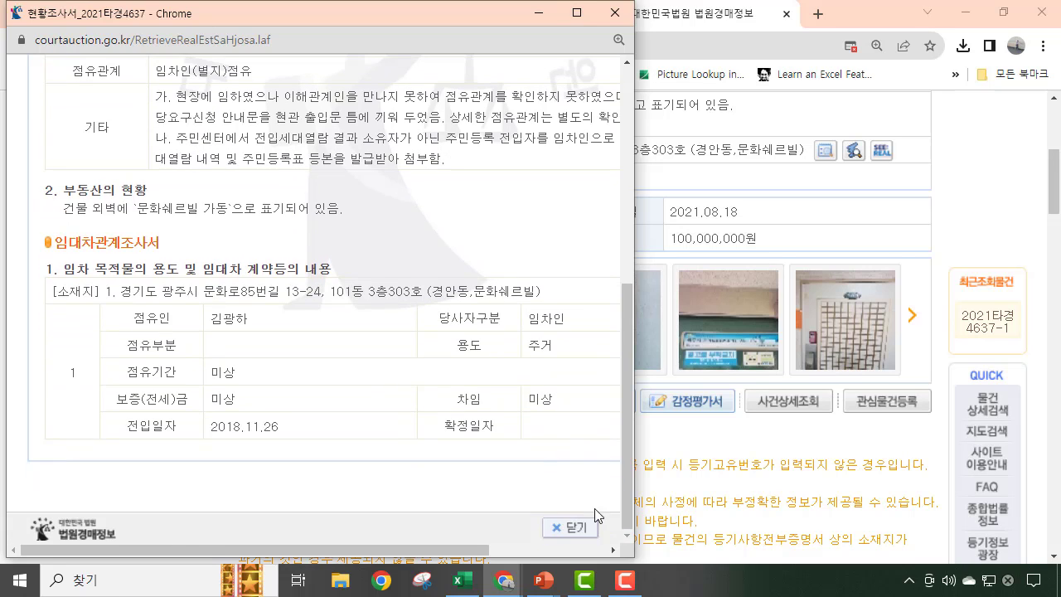
click(580, 528)
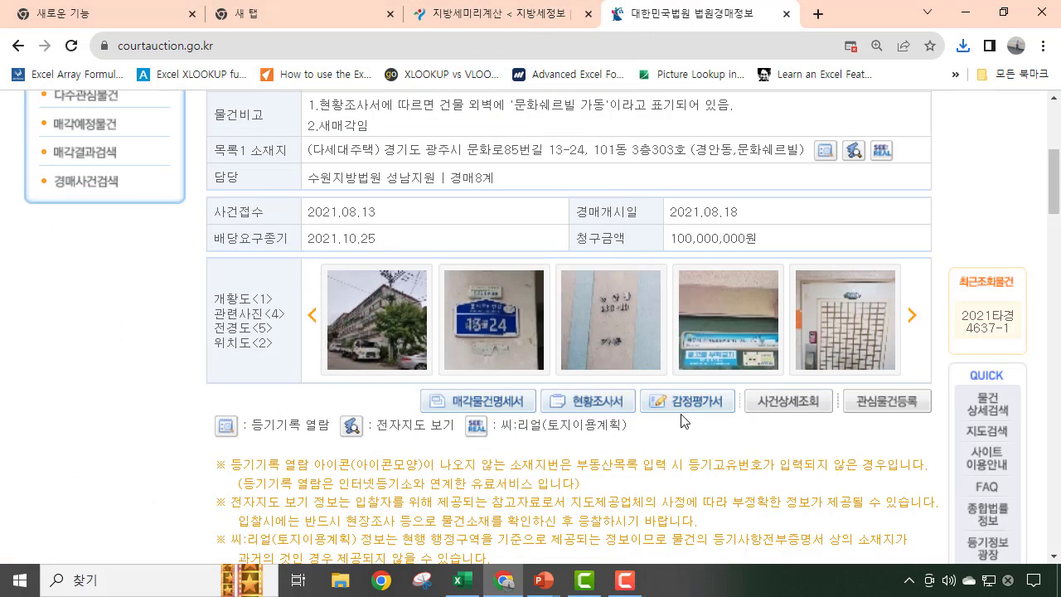
Step: Open the detailed case view (사건상세조회) and examine the case basics, distribution deadline, appeals and related cases
click(805, 405)
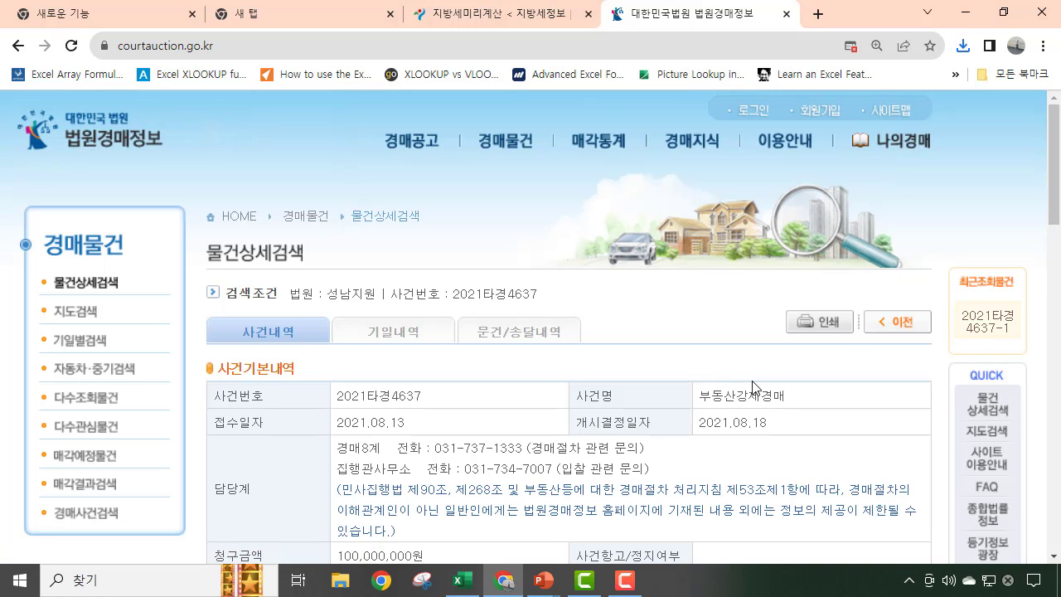
scroll(753, 387, down, 1)
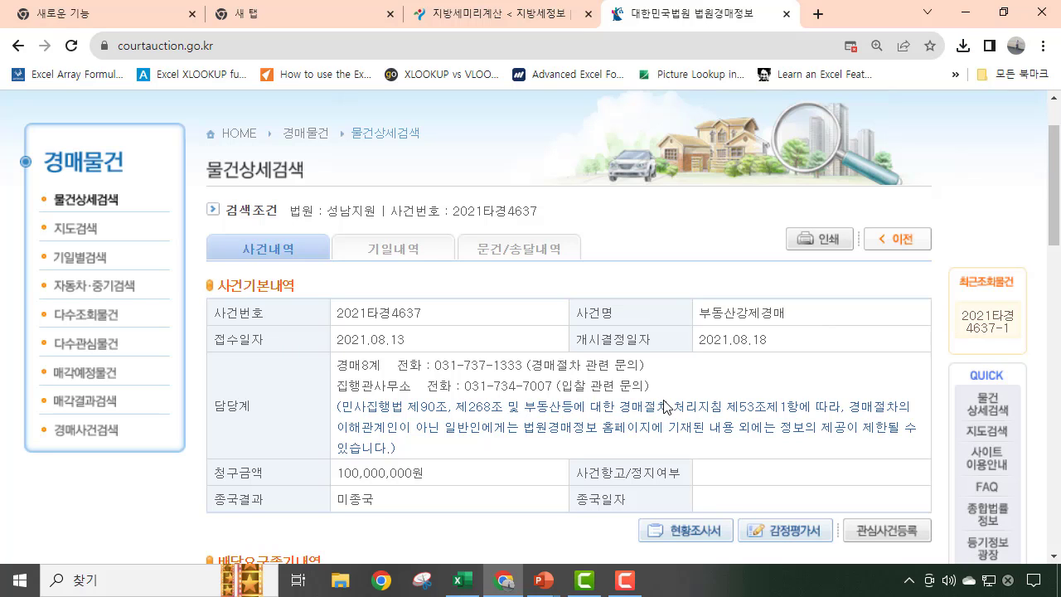
scroll(663, 407, down, 2)
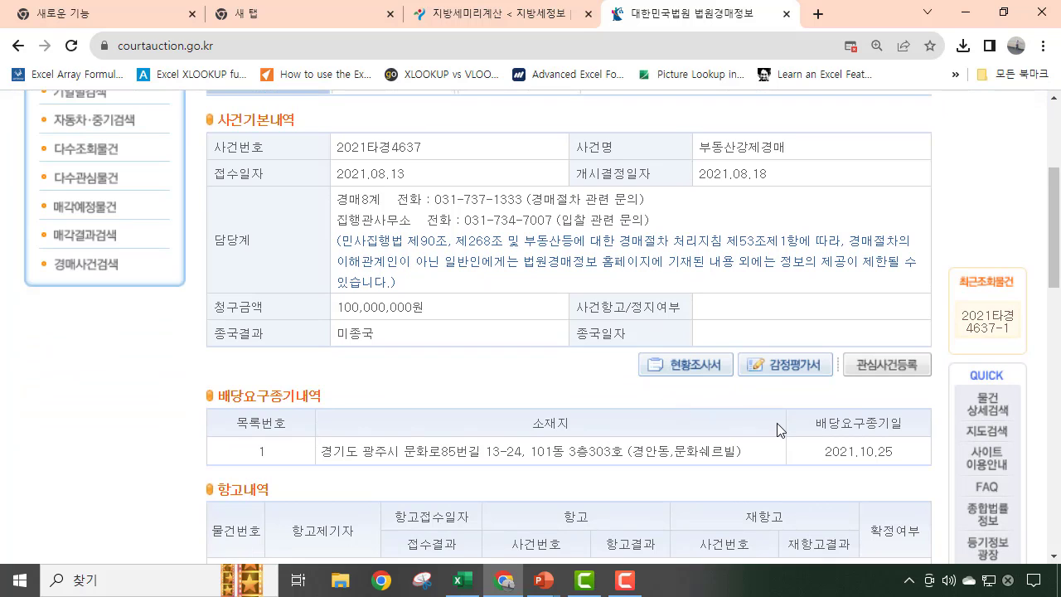
scroll(779, 429, down, 2)
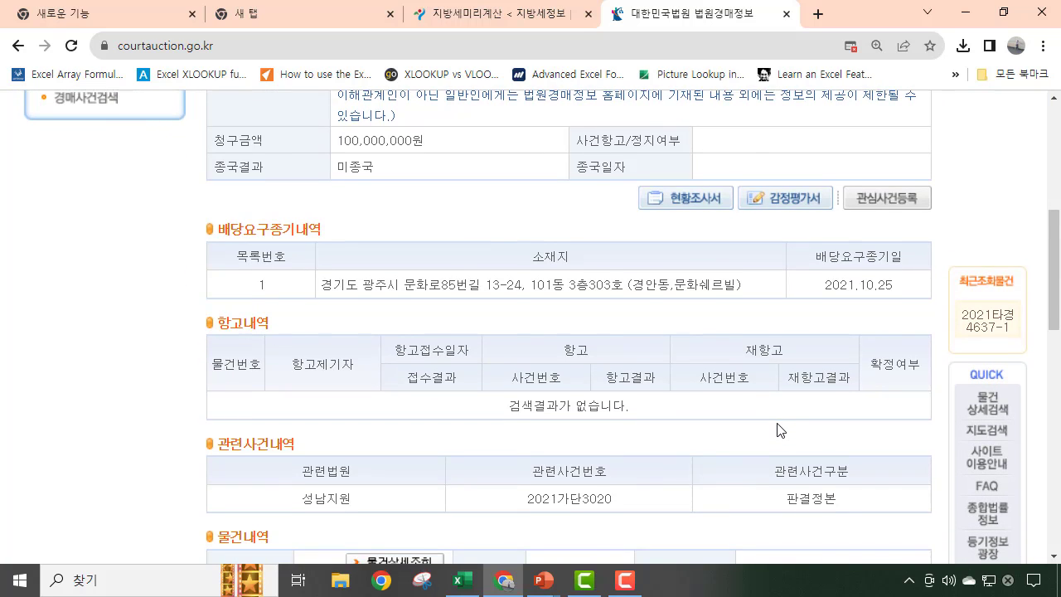
scroll(777, 429, down, 1)
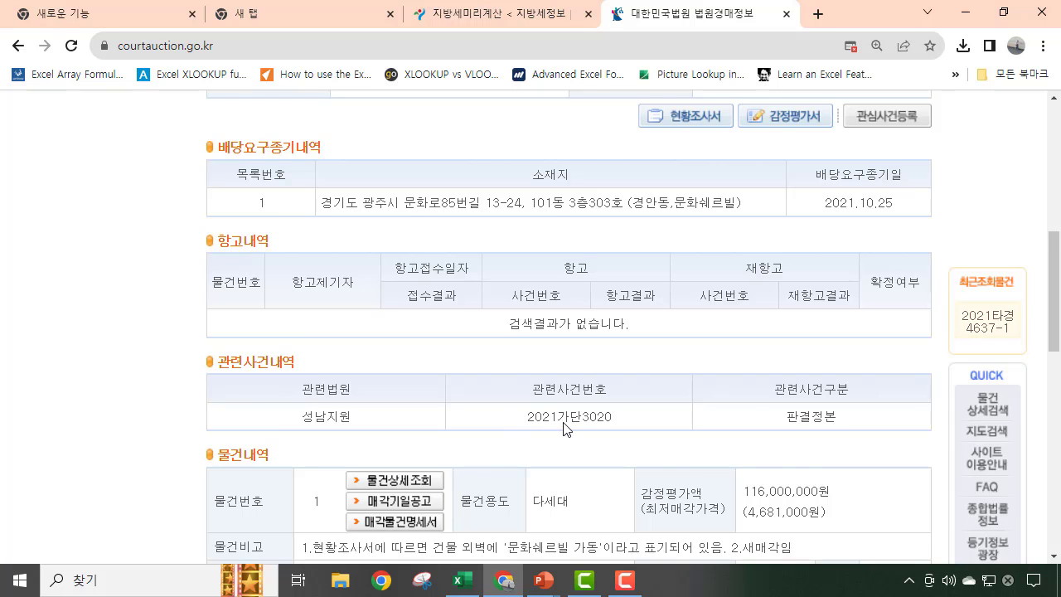
scroll(566, 425, up, 4)
scroll(566, 427, up, 2)
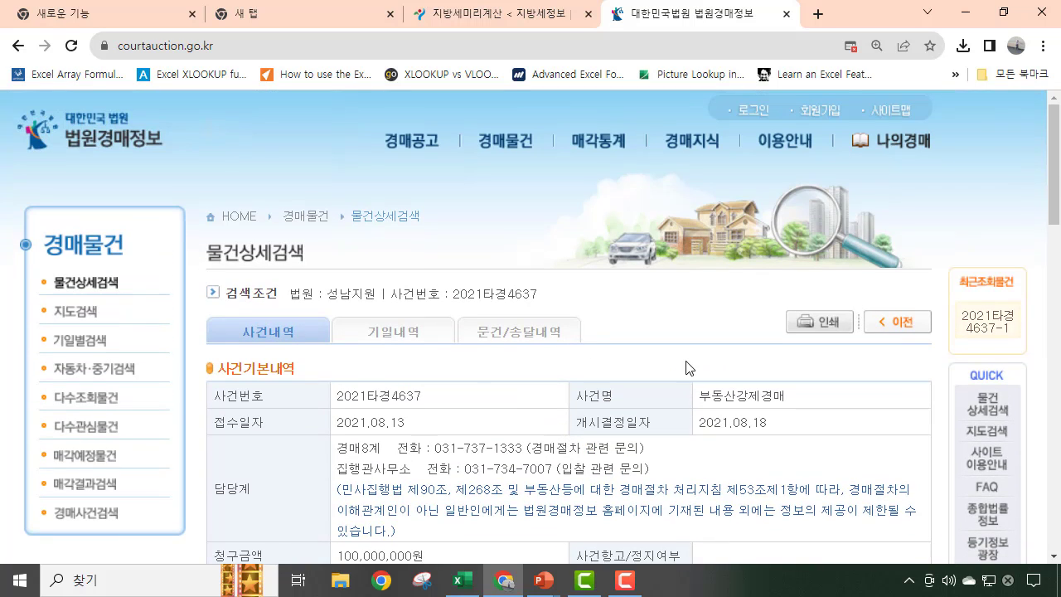
scroll(603, 470, down, 2)
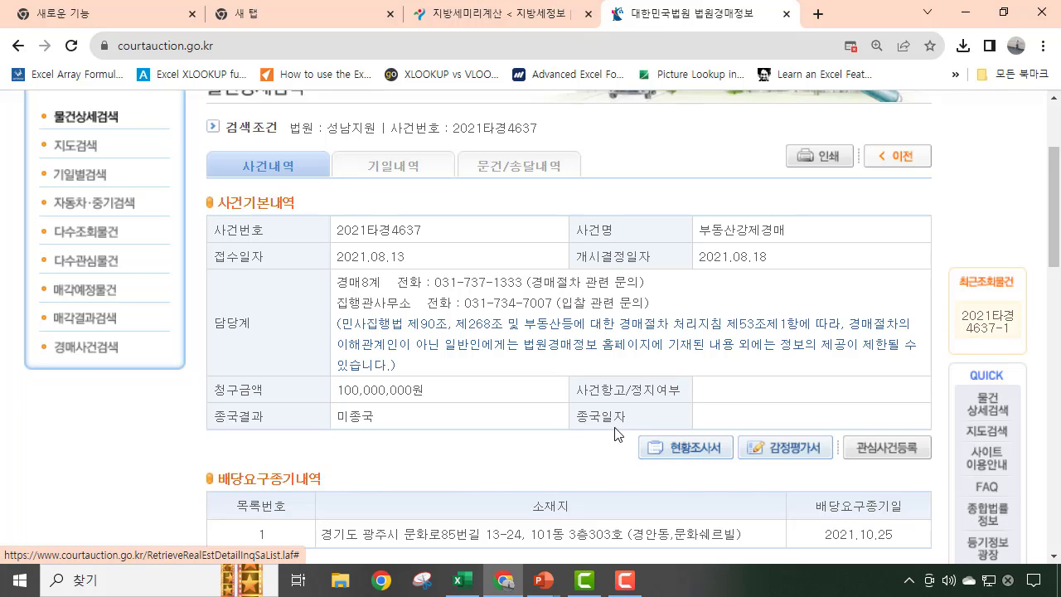
scroll(522, 247, down, 2)
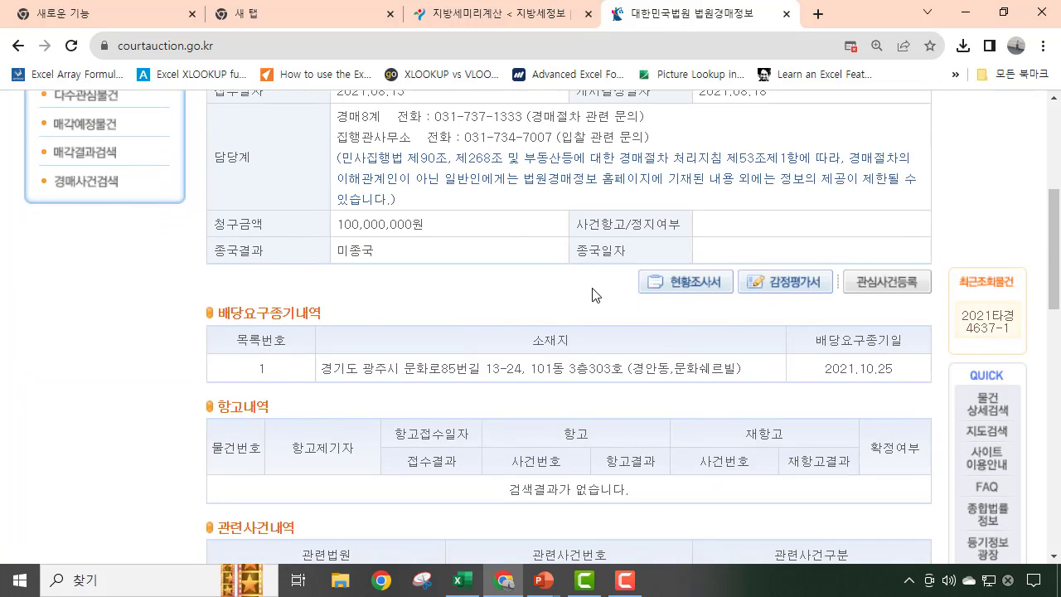
Step: Show the case's date history (기일내역) and examine the auction dates, minimum sale prices and results
scroll(581, 294, up, 2)
click(391, 167)
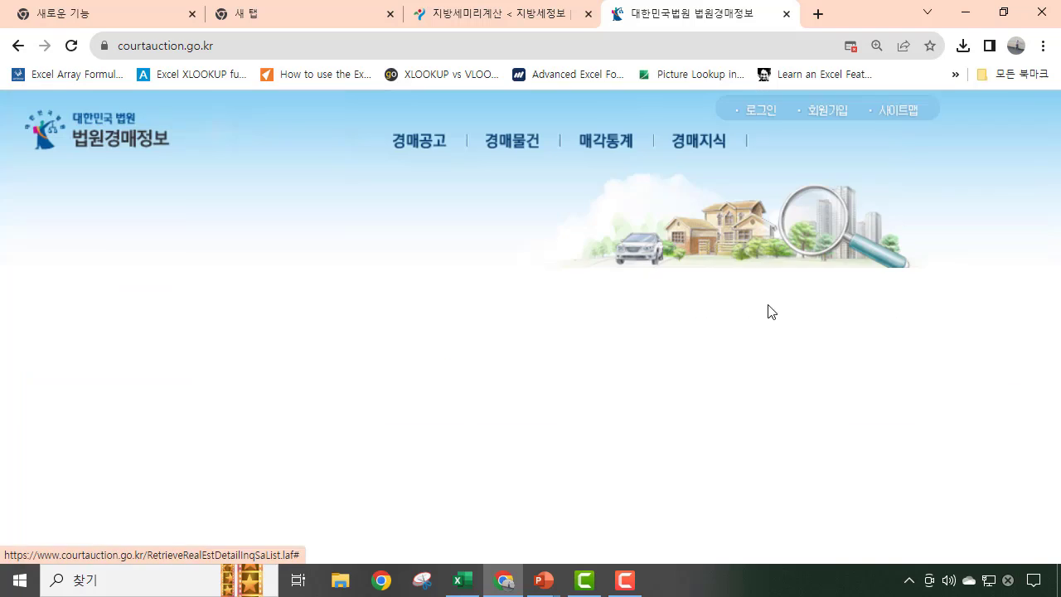
scroll(773, 446, down, 2)
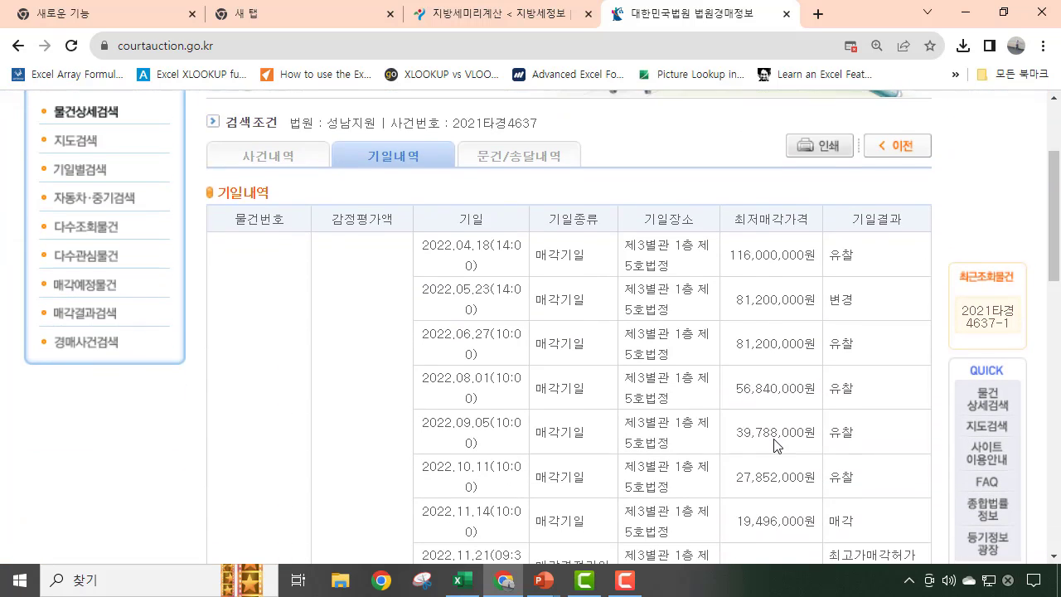
scroll(846, 439, down, 2)
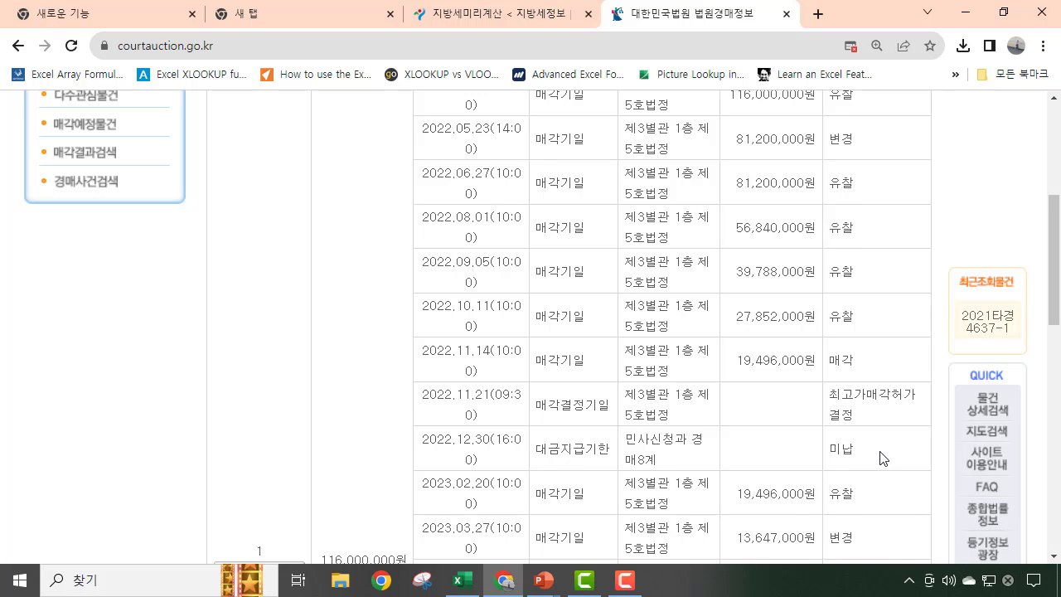
scroll(883, 456, down, 2)
scroll(884, 459, down, 1)
scroll(854, 440, down, 2)
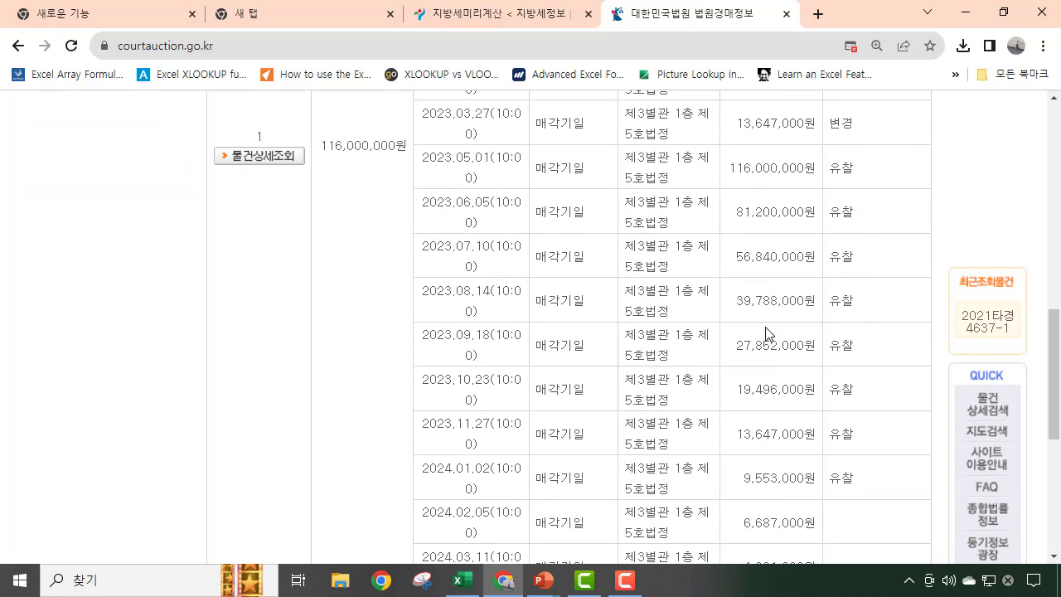
scroll(719, 268, up, 1)
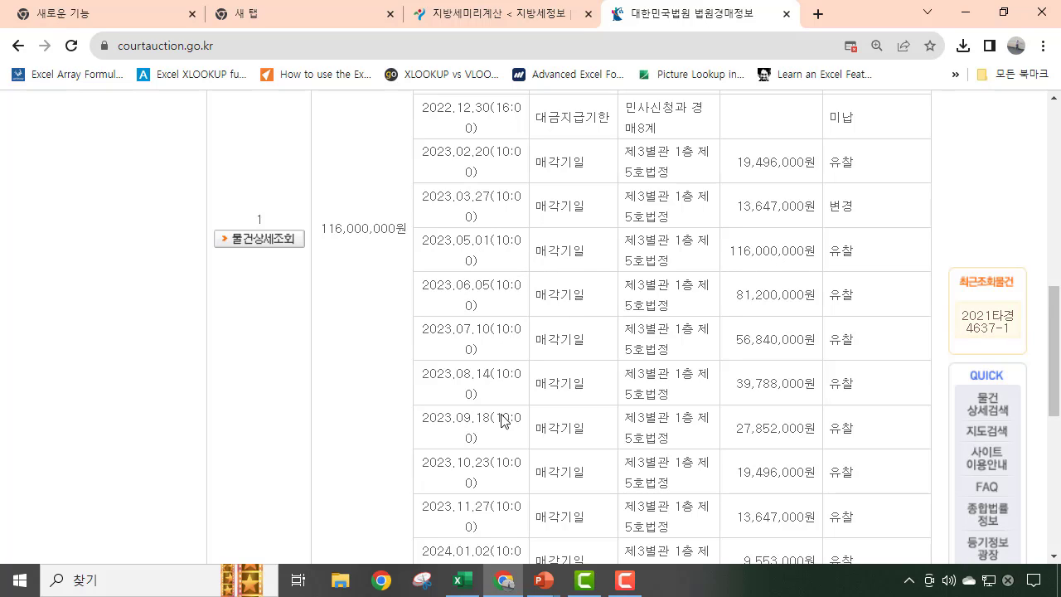
scroll(531, 464, up, 8)
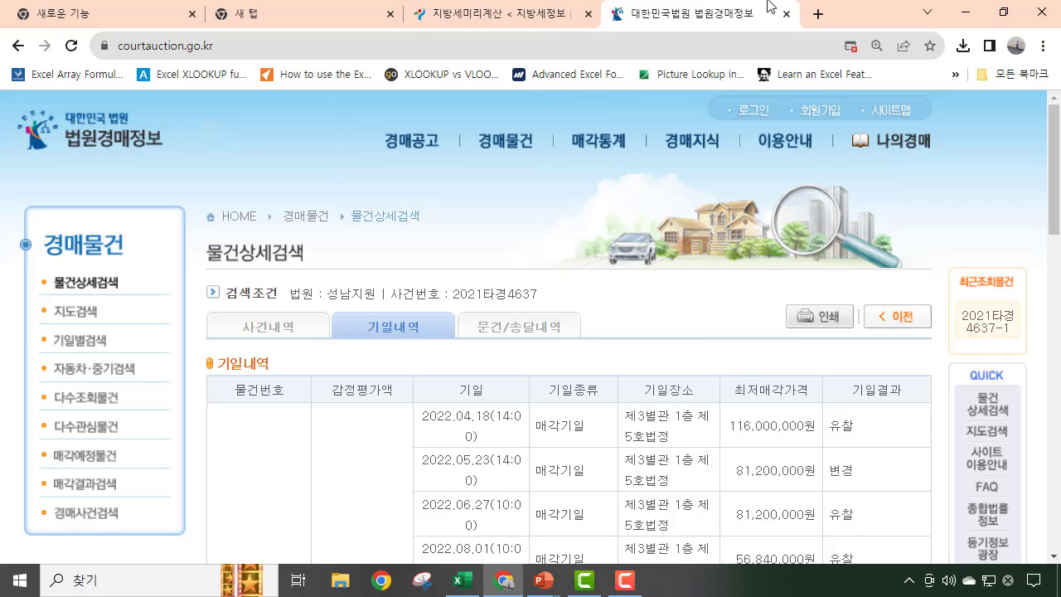
Step: Search Google for 경매알리미 in a new tab, open the auctionmsg.com site, and dismiss its location permission request
click(818, 14)
click(511, 375)
click(372, 515)
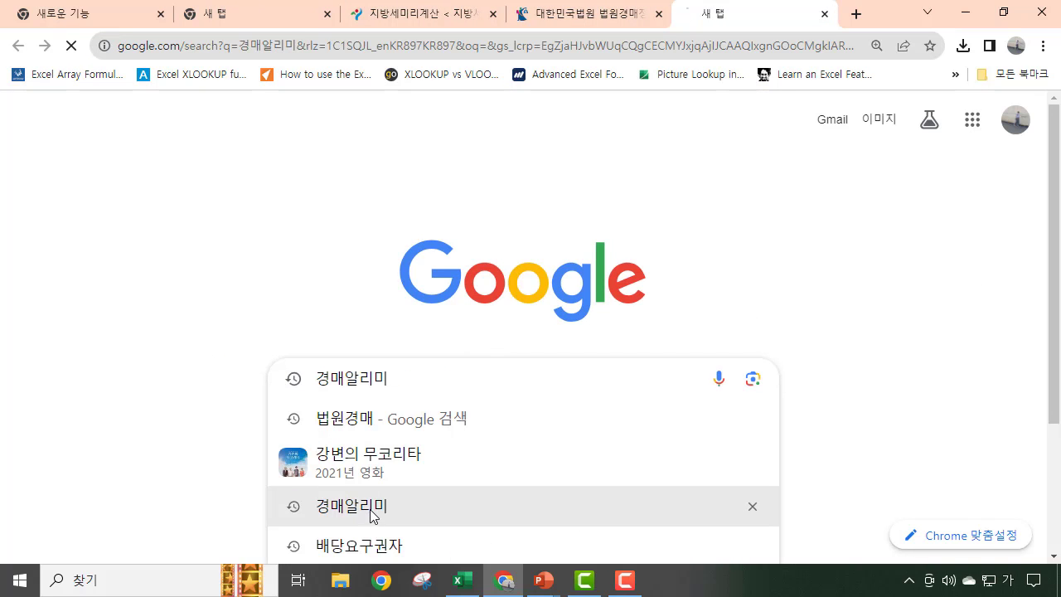
click(96, 403)
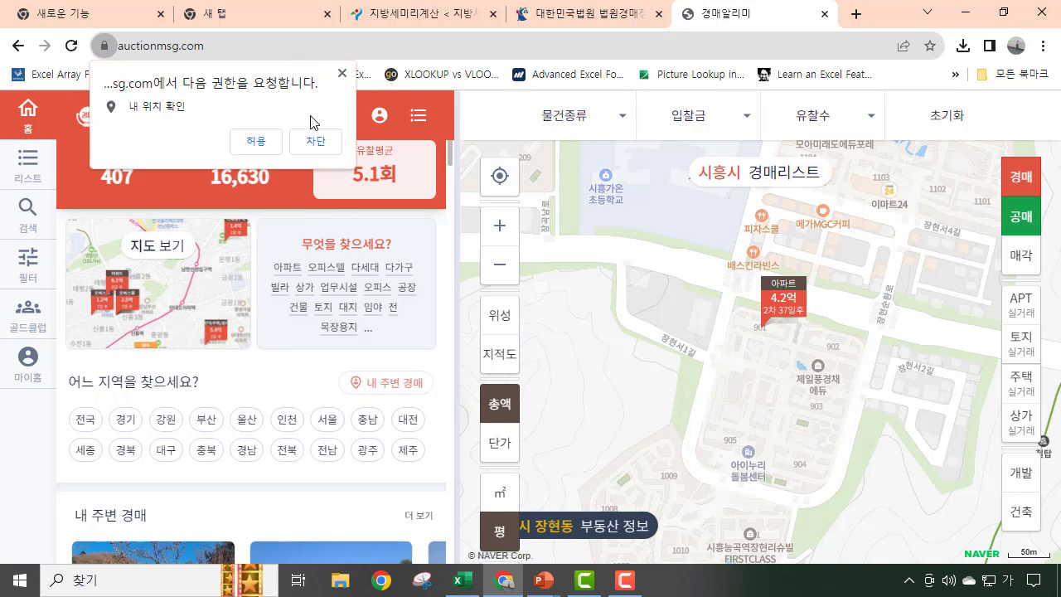
click(342, 76)
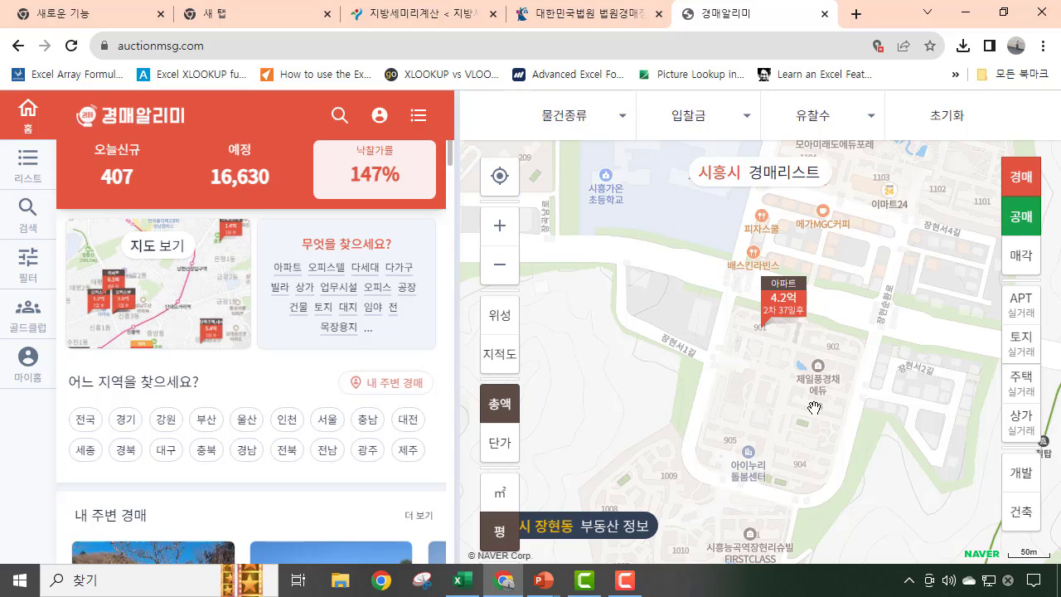
Step: Open the 4.2억 apartment listing from the 시흥시 auction map and examine its basic information (기본정보)
scroll(852, 290, down, 1)
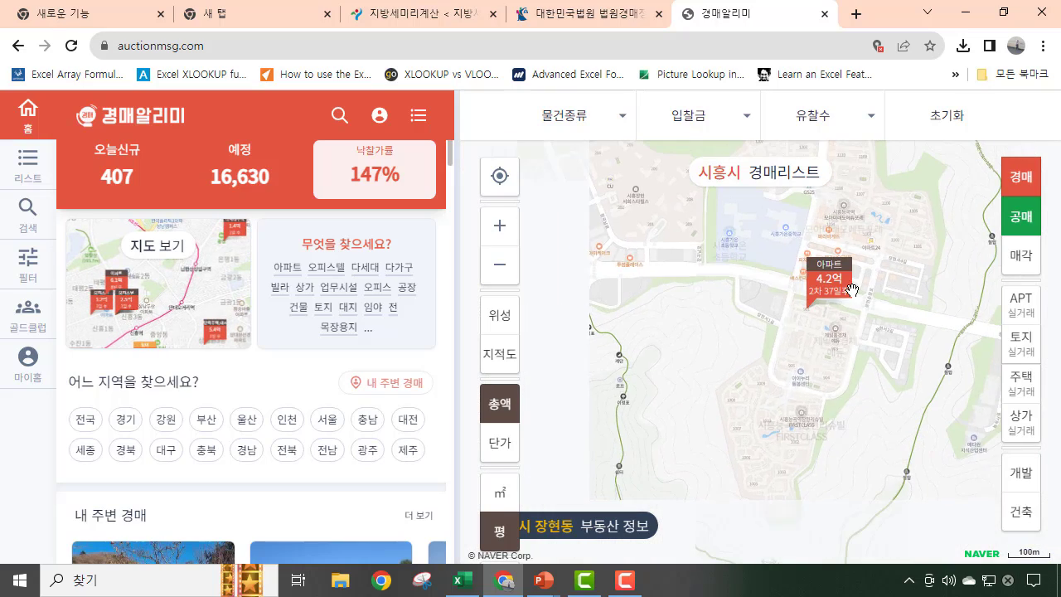
scroll(814, 337, up, 1)
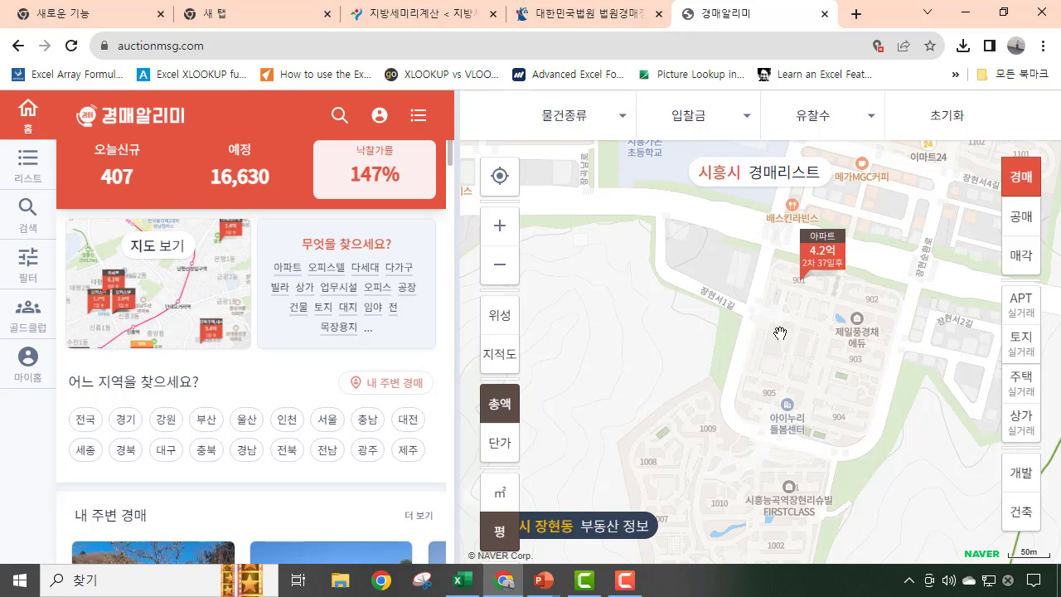
click(830, 259)
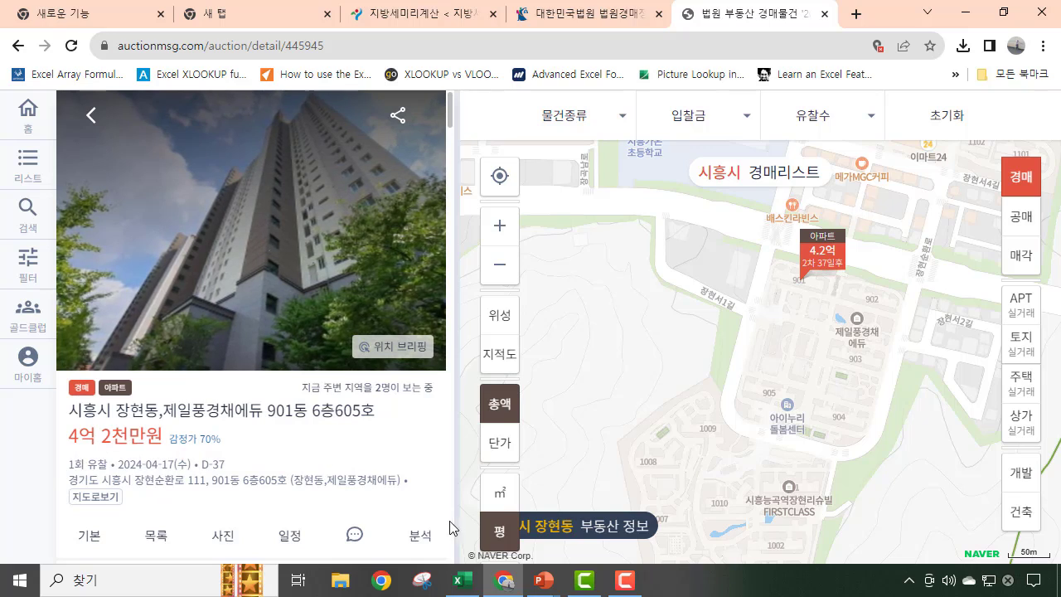
scroll(407, 505, down, 3)
scroll(407, 505, down, 2)
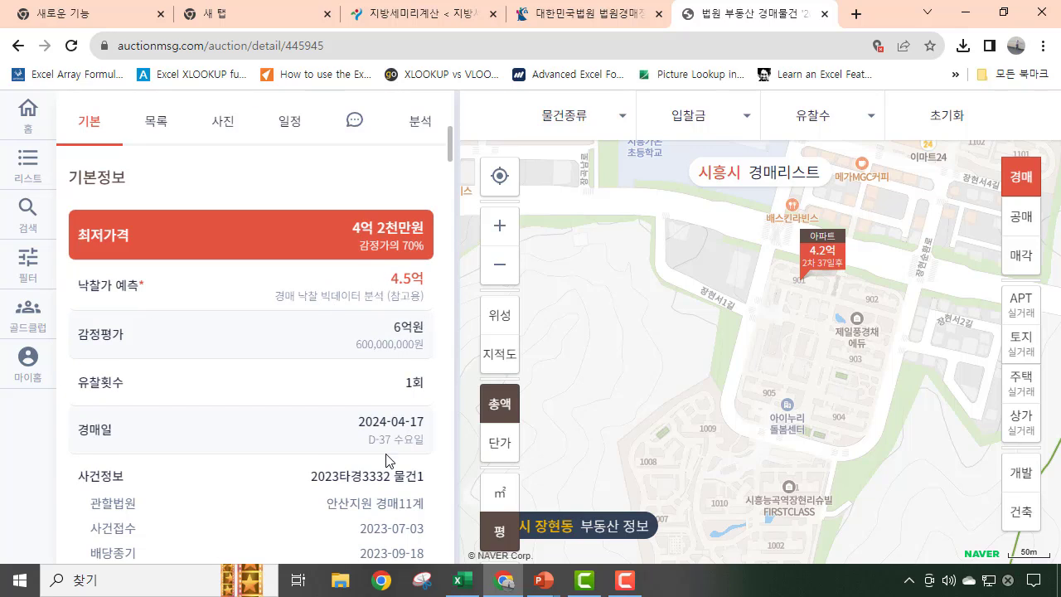
Step: Examine the listing's auction date and case information (사건정보), including the court, filing date, distribution deadline and claim amount
scroll(394, 481, down, 1)
scroll(399, 514, down, 1)
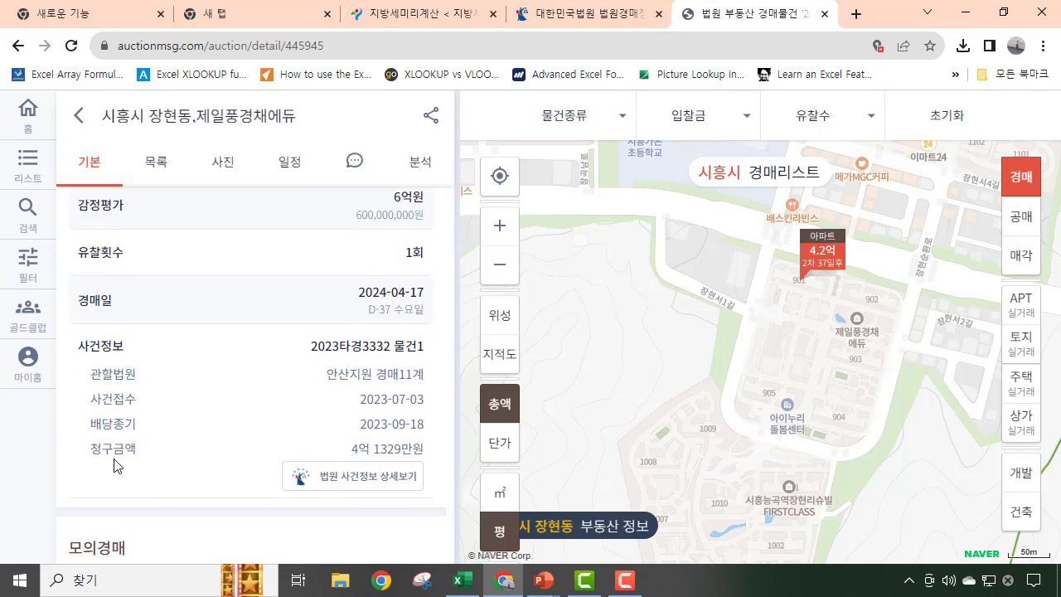
scroll(225, 471, up, 1)
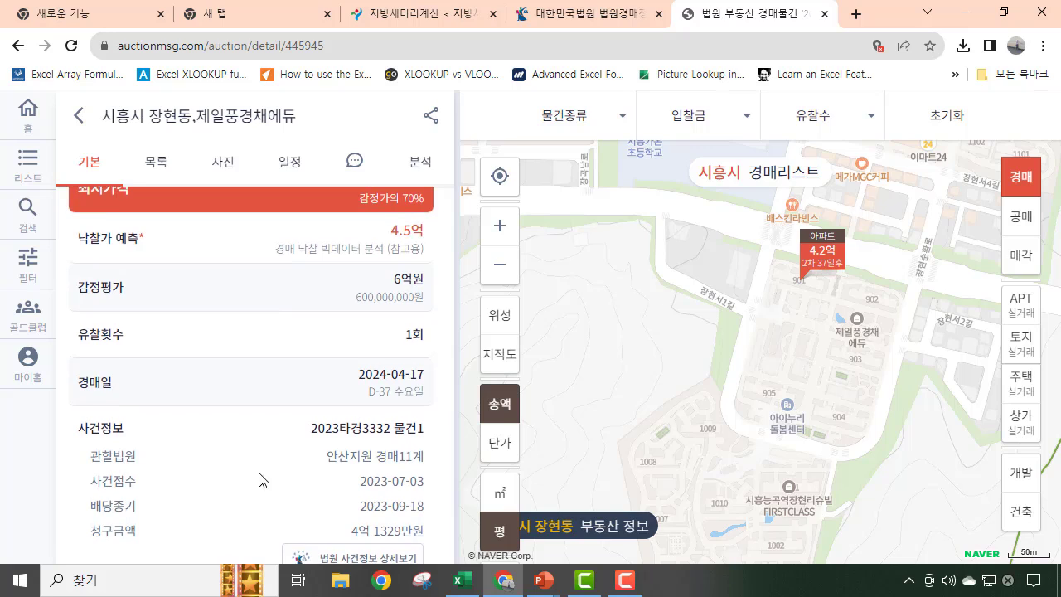
scroll(241, 470, down, 1)
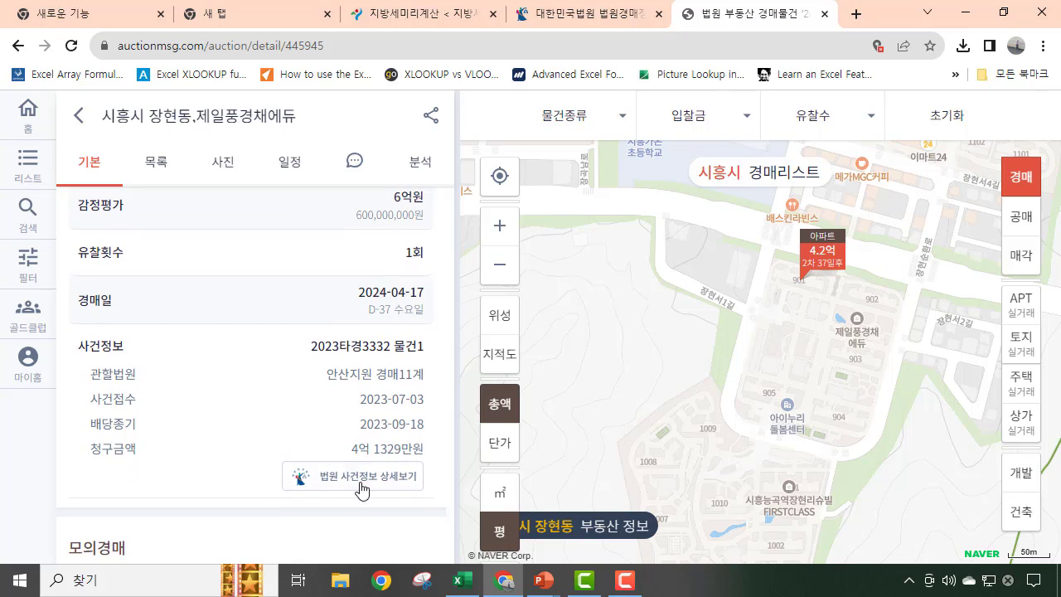
scroll(354, 481, up, 3)
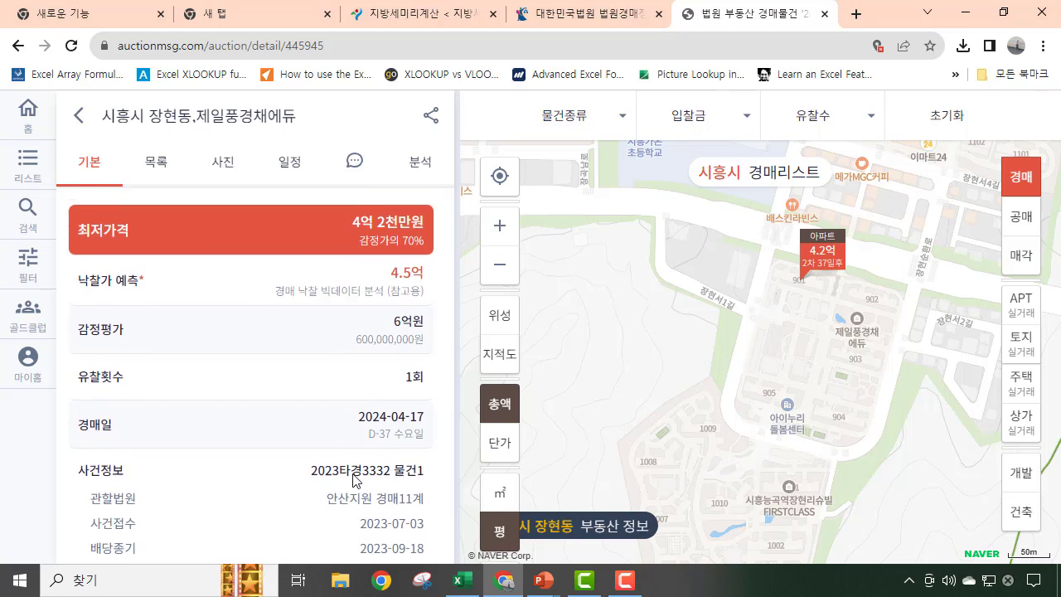
scroll(324, 463, down, 2)
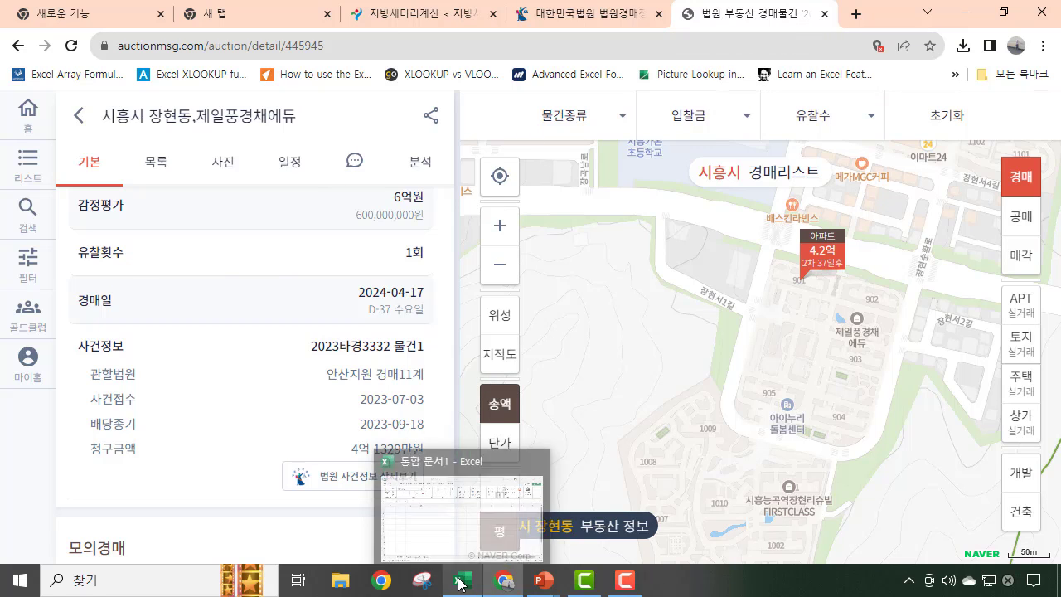
Step: Recheck the listing's basic price information and bring the blank Excel workbook to the front
mouse_move(503, 580)
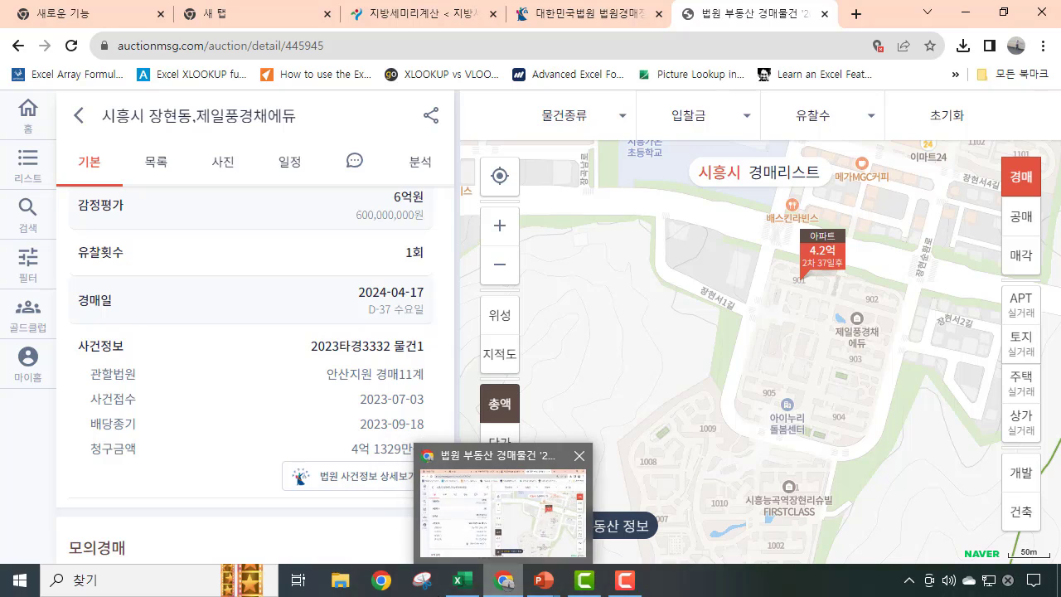
mouse_move(462, 580)
click(463, 539)
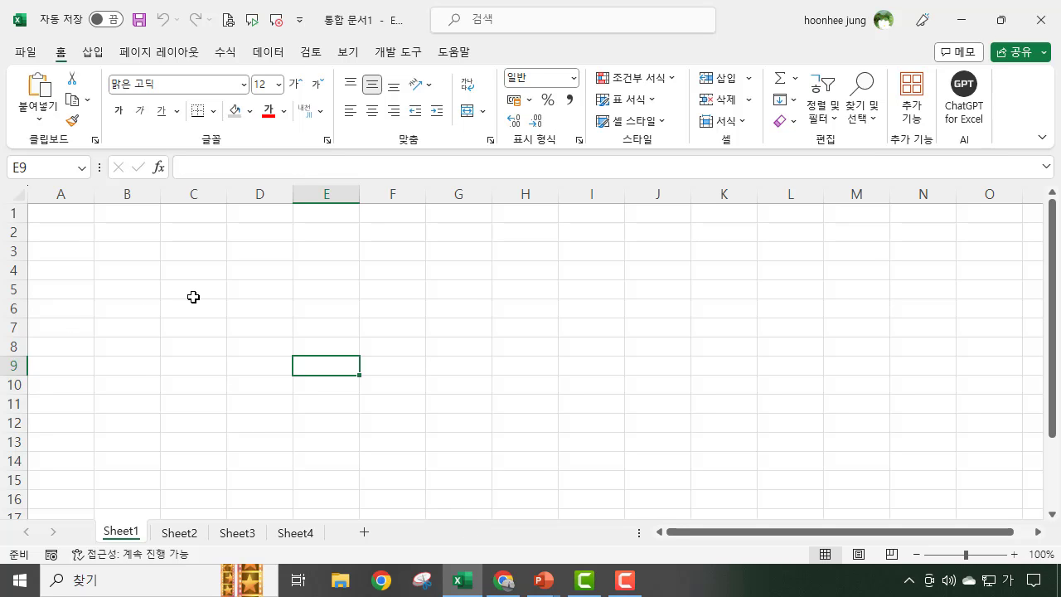
mouse_move(502, 581)
click(527, 515)
scroll(212, 348, up, 2)
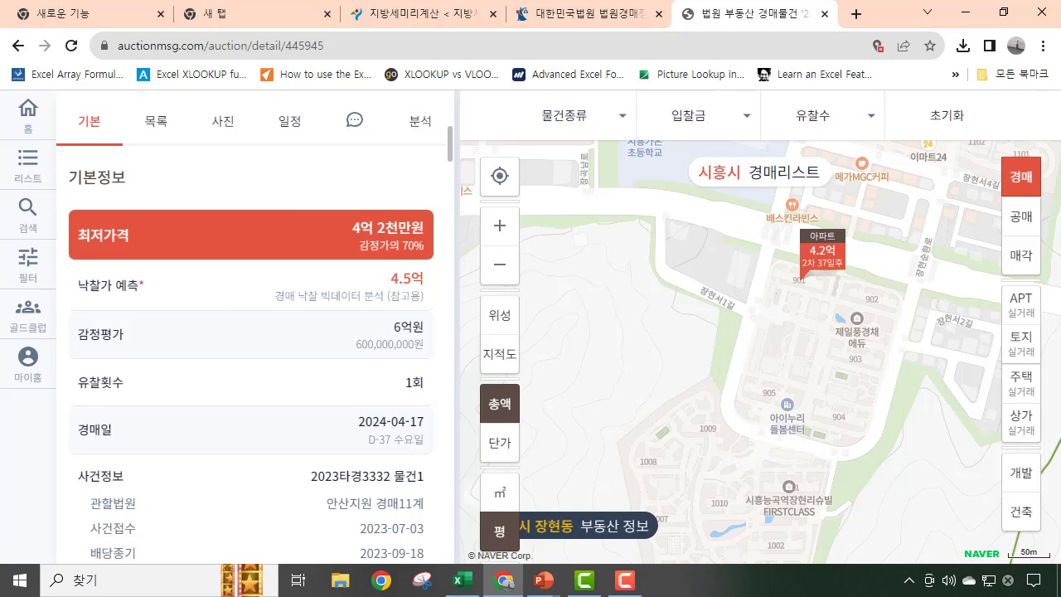
click(966, 12)
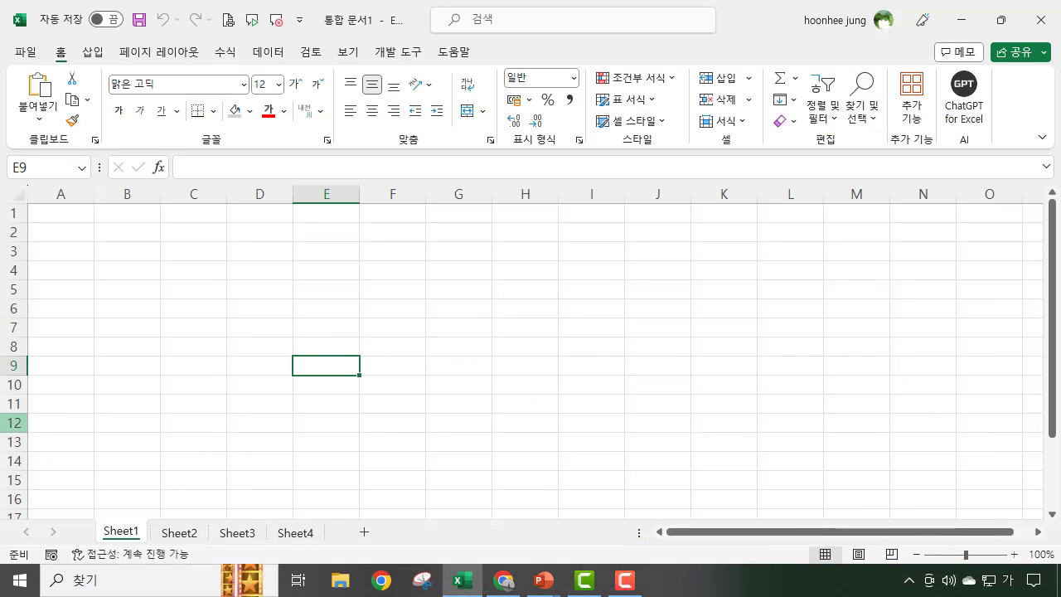
Step: Set the width of columns B through L on Sheet1 to 4.5
click(118, 189)
drag(119, 189, 716, 183)
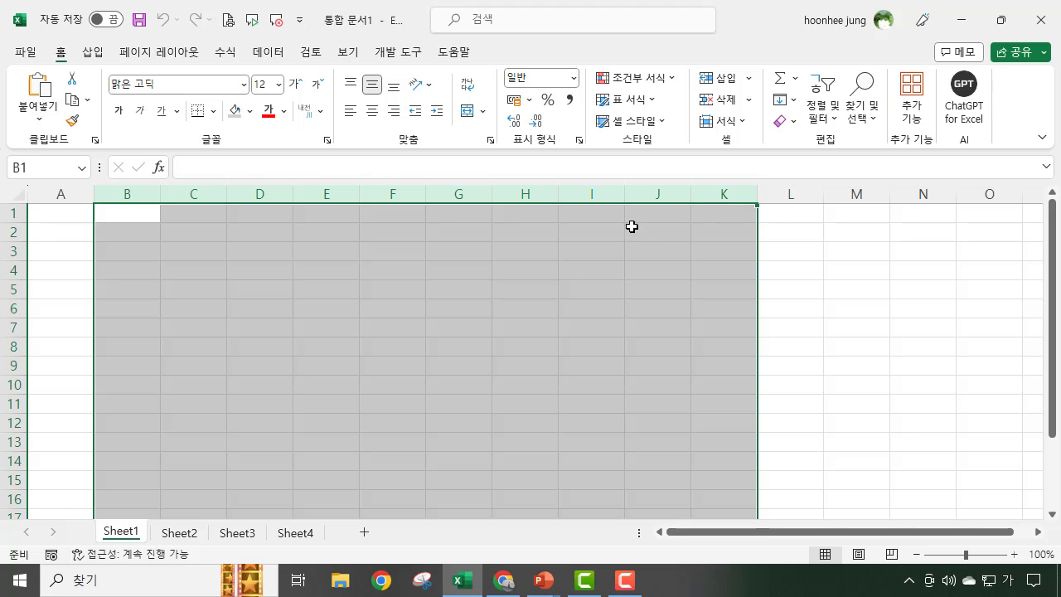
click(129, 193)
drag(129, 193, 812, 195)
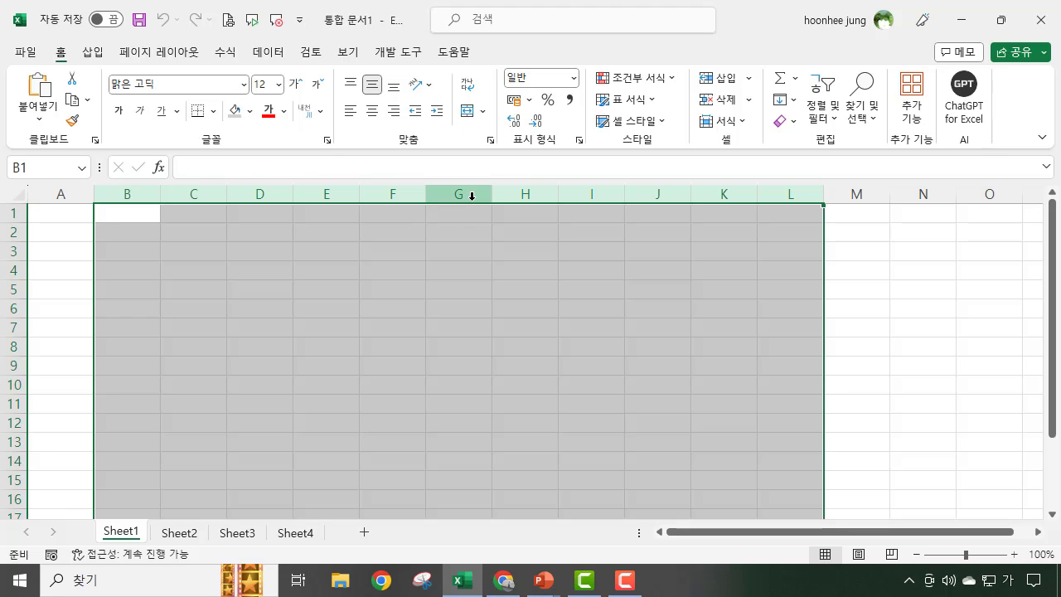
key(shift+F10)
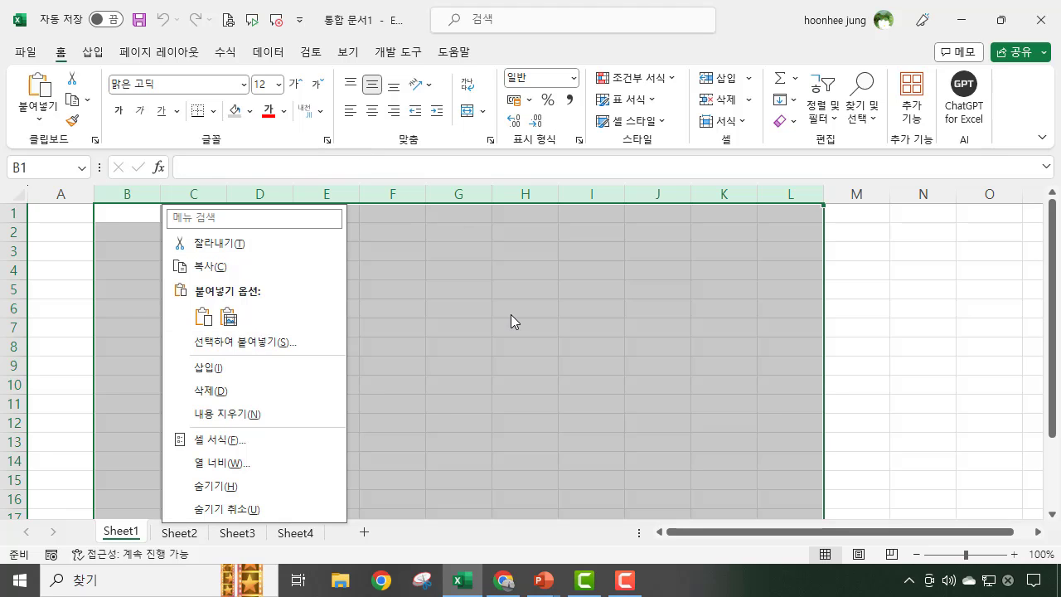
click(242, 470)
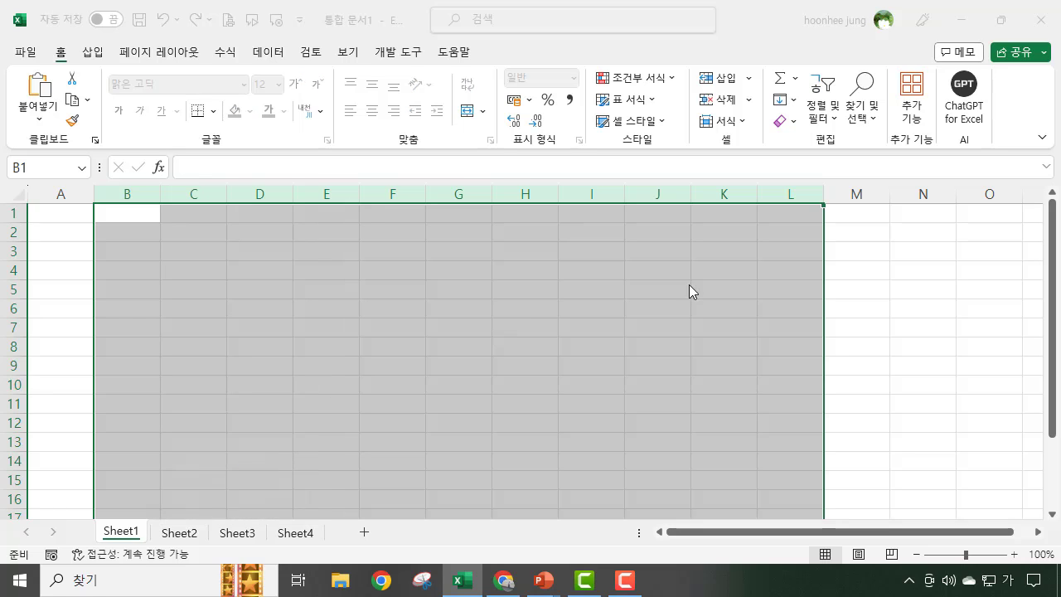
drag(199, 453, 479, 257)
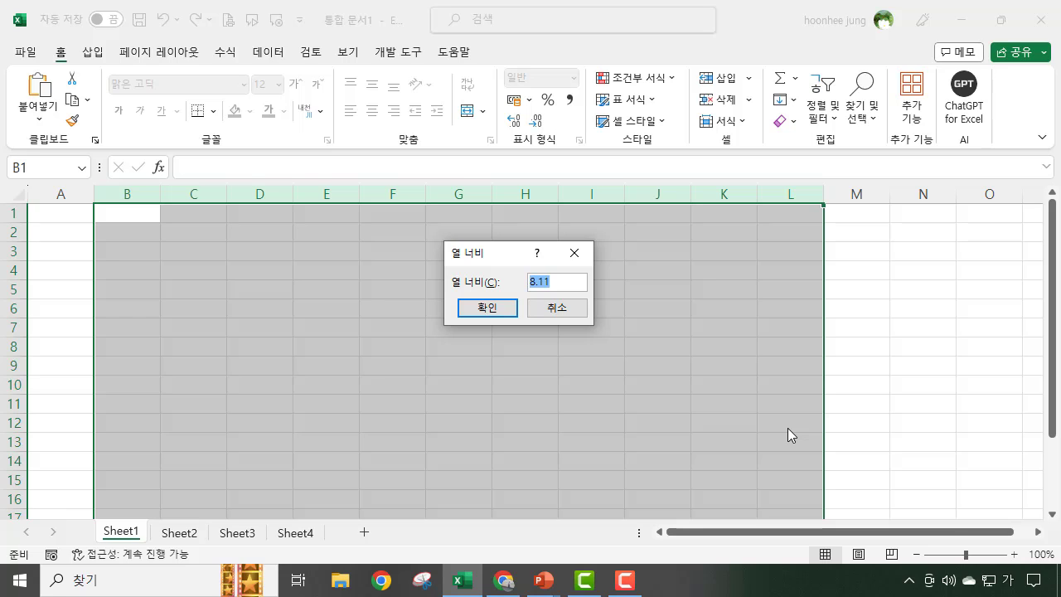
text(4.5)
key(Return)
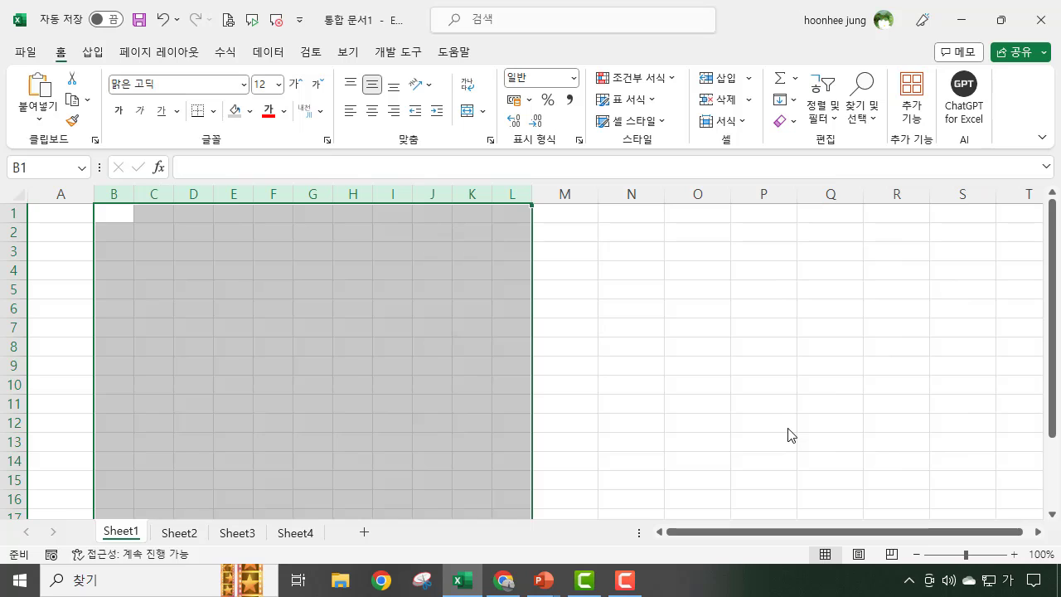
click(576, 313)
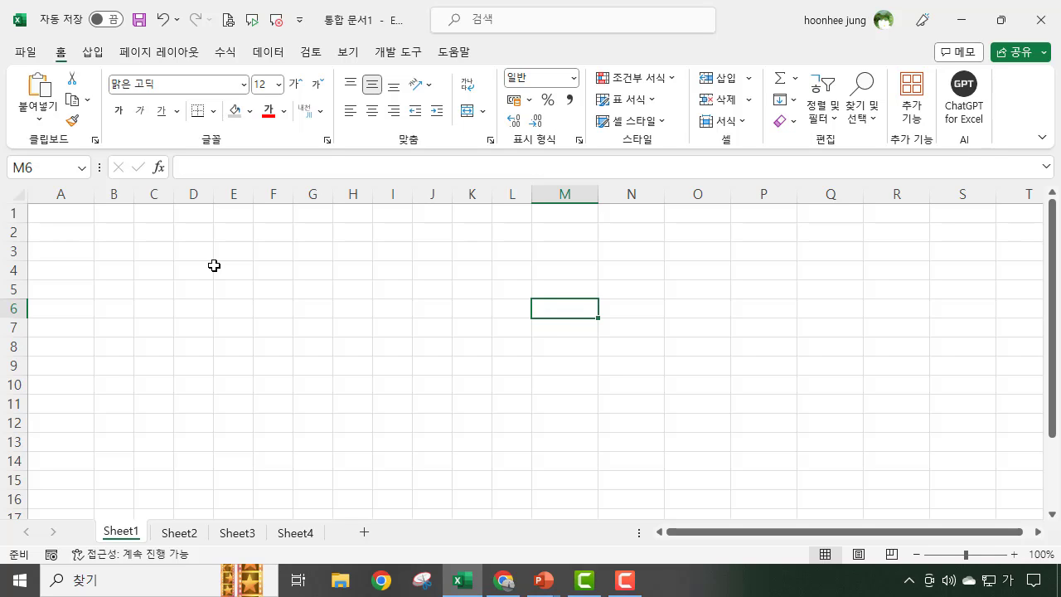
Step: Enter the heading "1.물건정보" in B4 and the label "구분" in B6
click(116, 272)
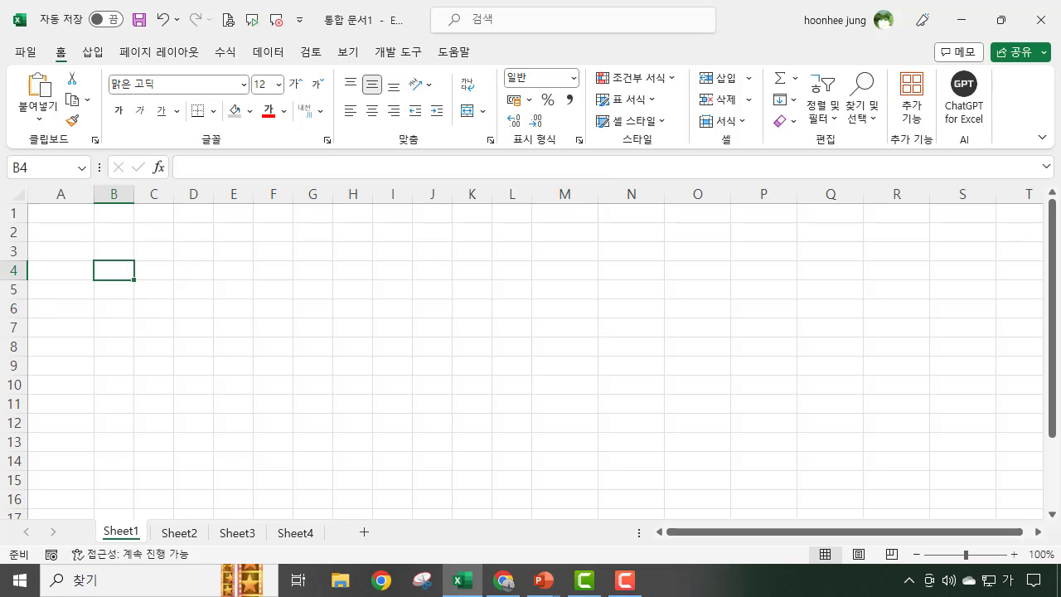
text(1.)
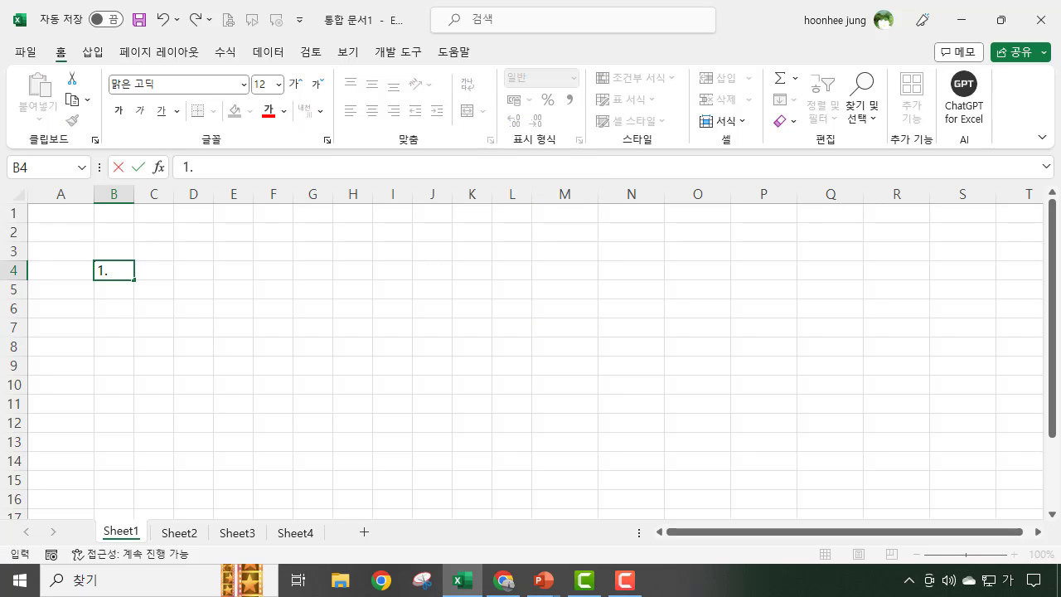
text(물건정보)
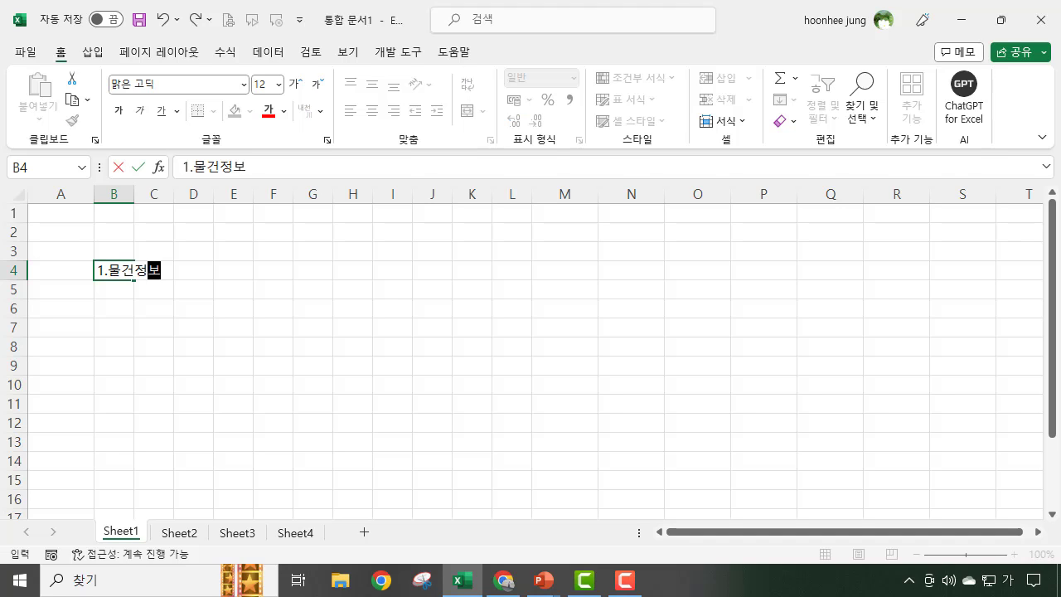
key(Return)
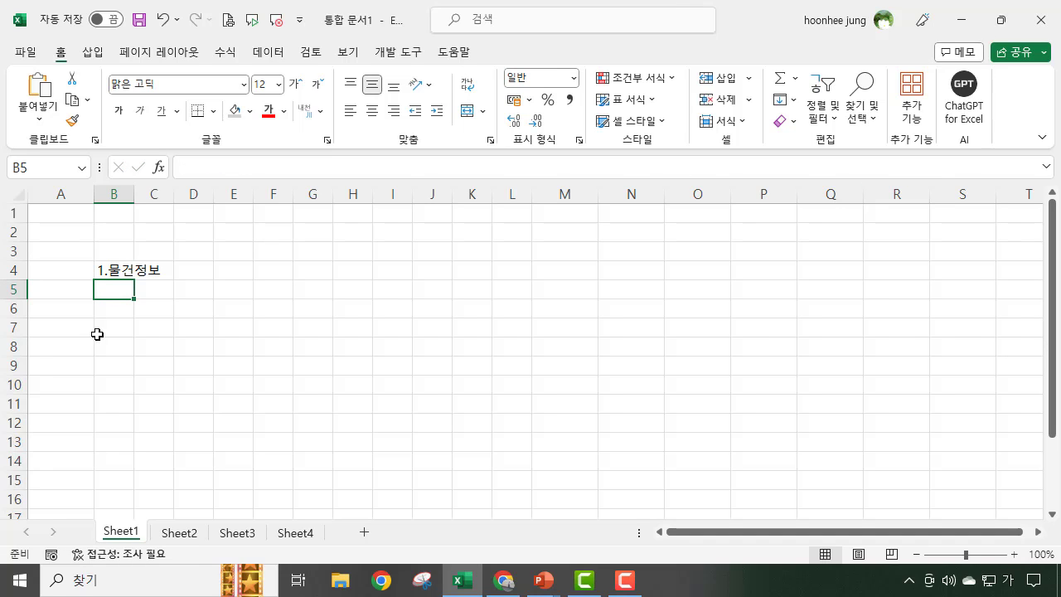
click(118, 310)
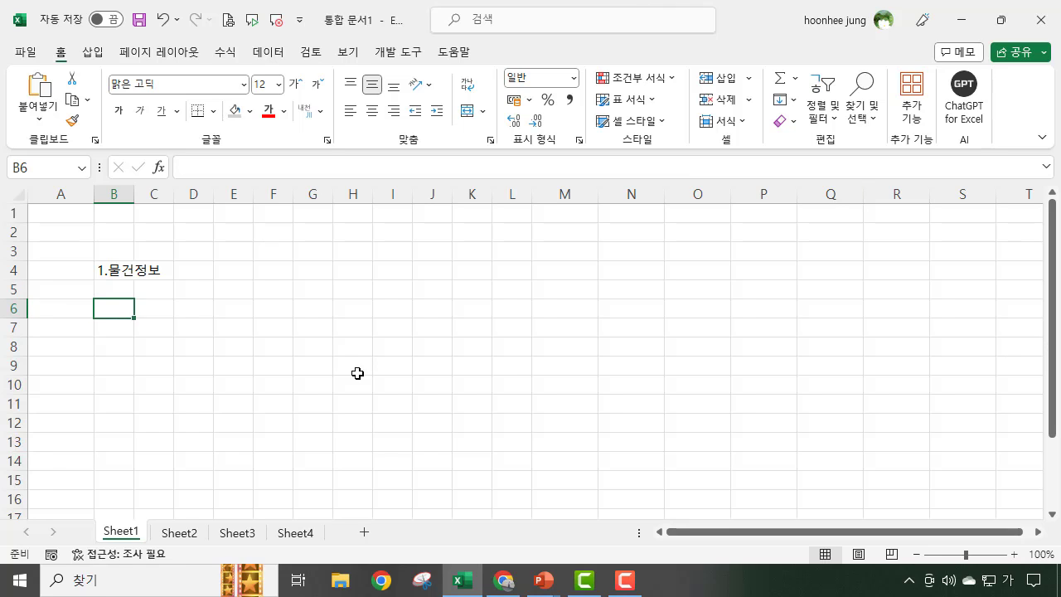
ctrl+scroll(513, 370, up, 2)
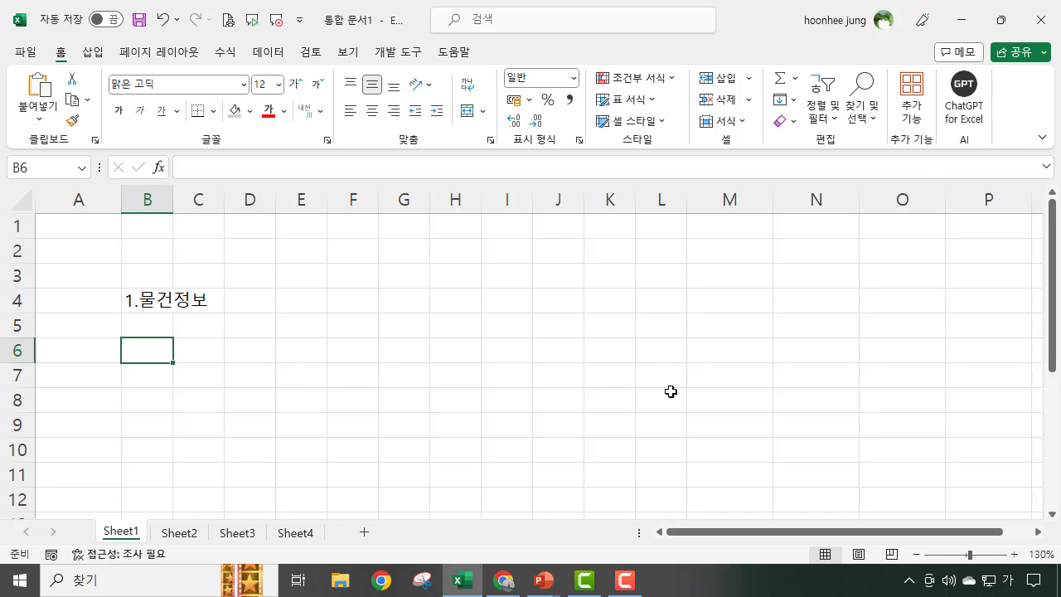
text(구분)
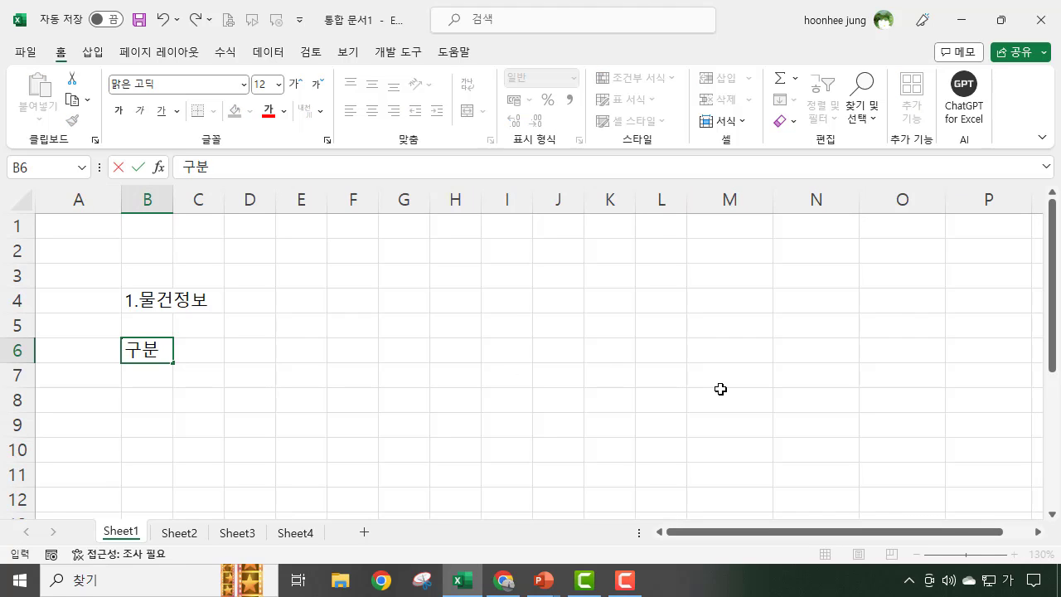
key(Return)
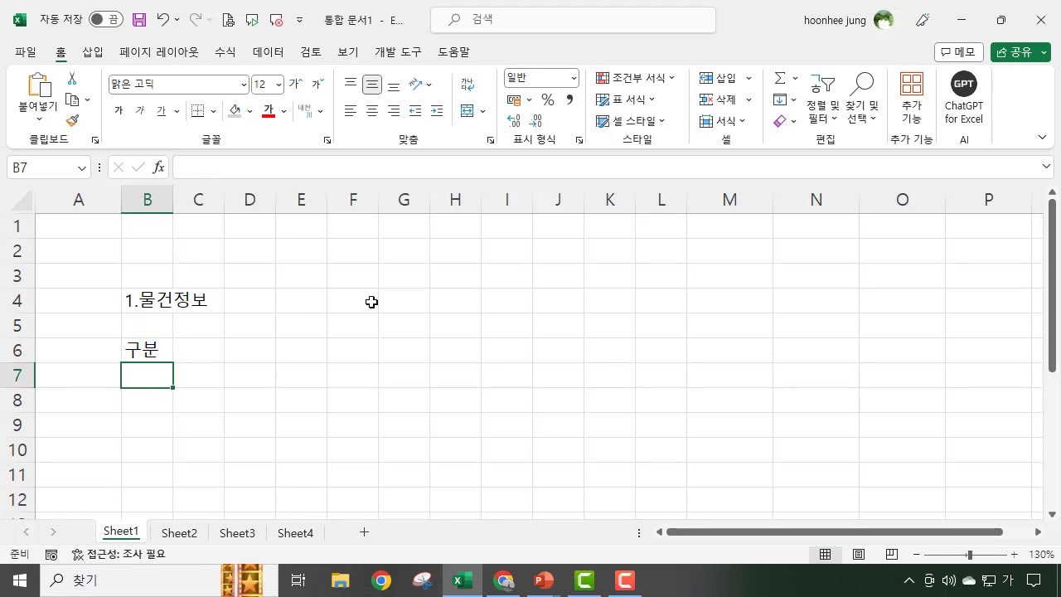
Step: Narrow column C to less than half its width, as a spacer beside the 구분 label
click(152, 350)
click(212, 353)
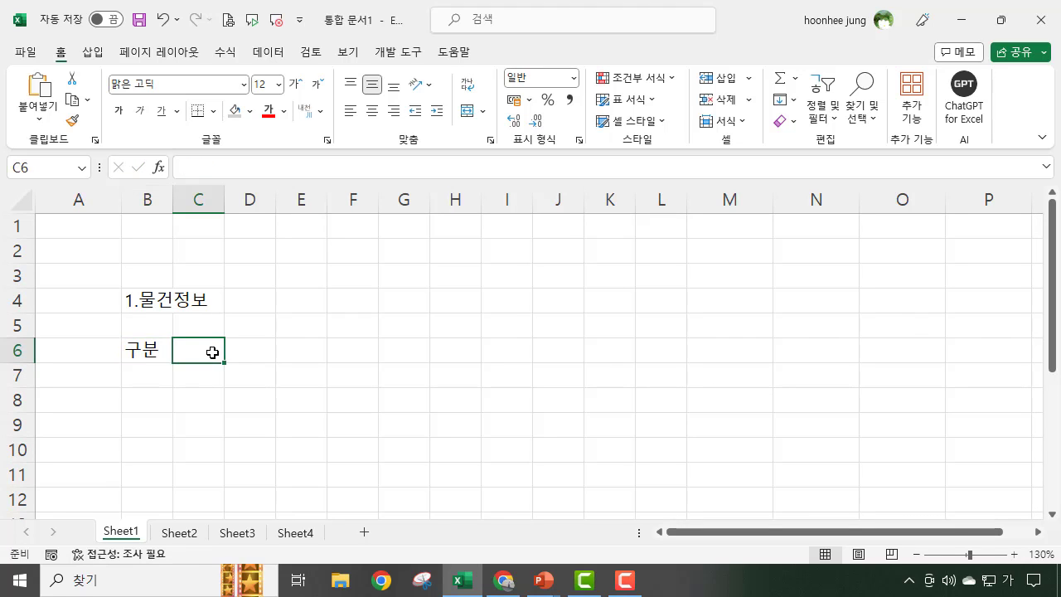
click(258, 356)
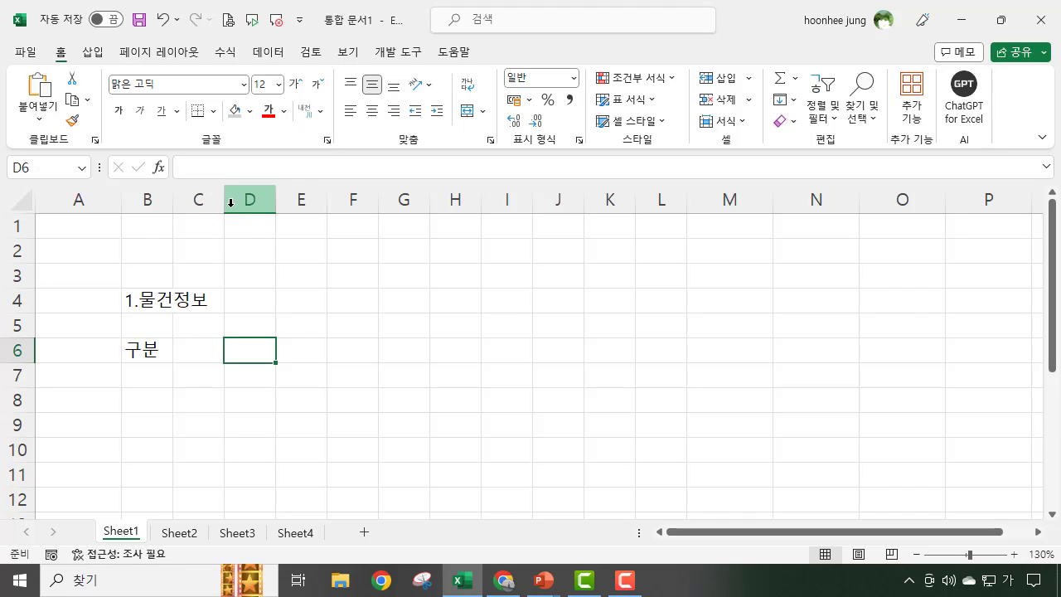
drag(225, 196, 193, 197)
click(242, 391)
click(206, 349)
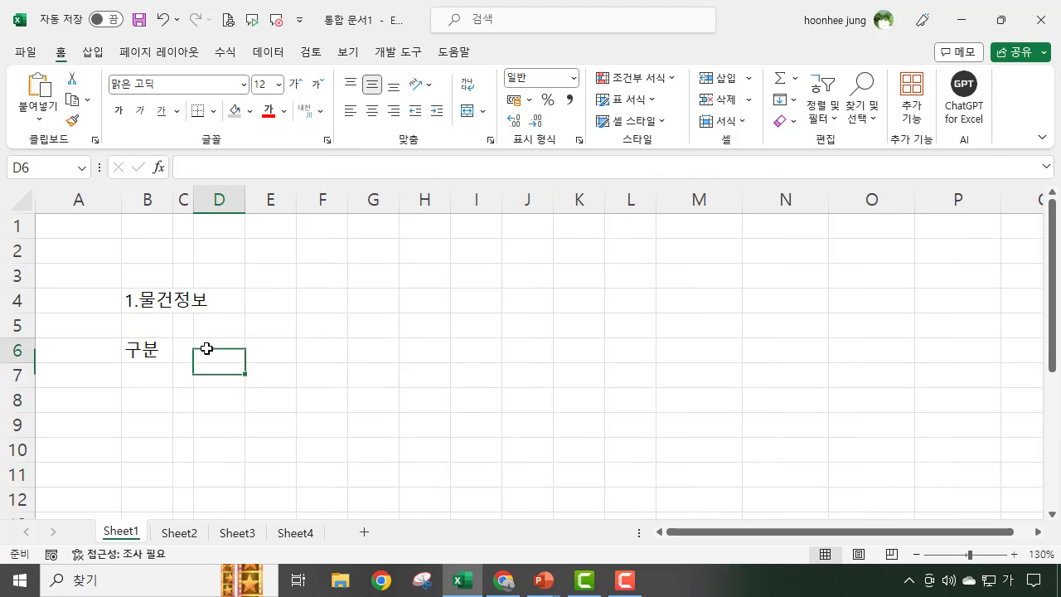
Step: Merge and center cells D6:E6 next to the 구분 label
click(147, 350)
click(219, 353)
drag(219, 352, 265, 354)
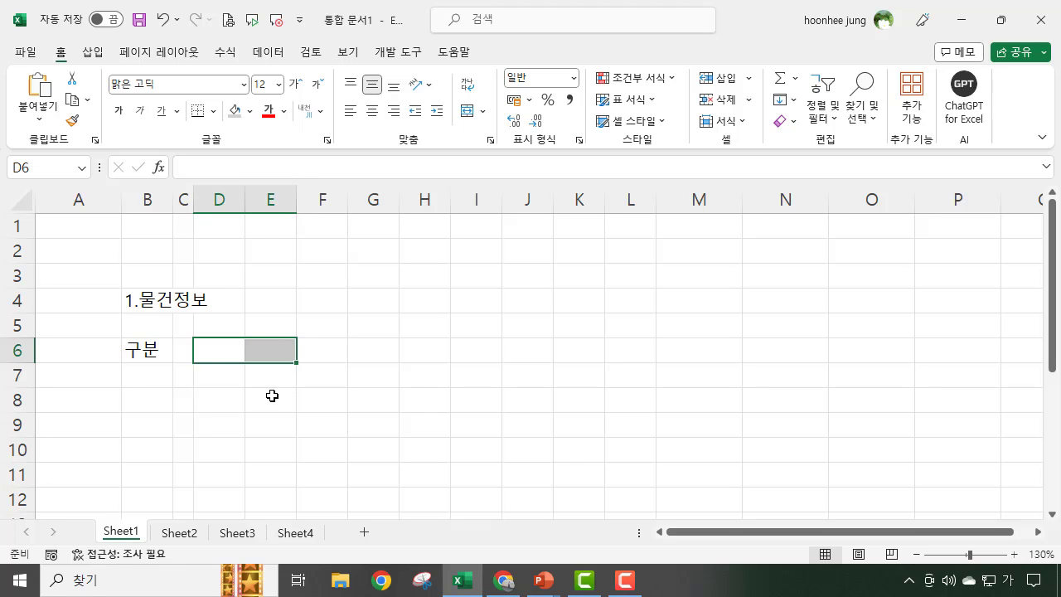
click(469, 111)
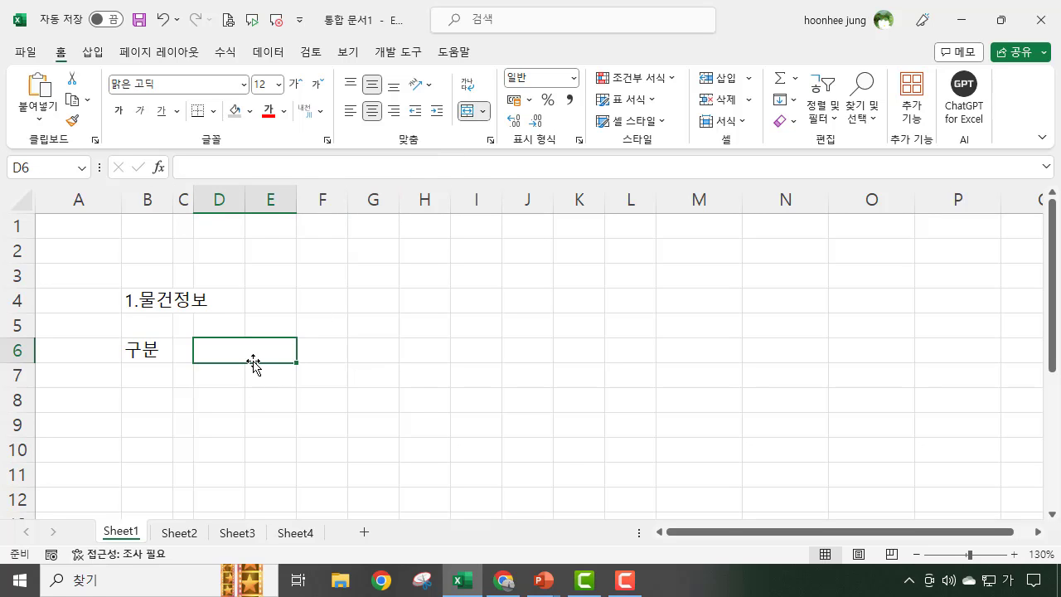
Step: Add a list data validation to the merged cell D6 with the source 아파트,다세대,오피스텔,단독주택
click(270, 52)
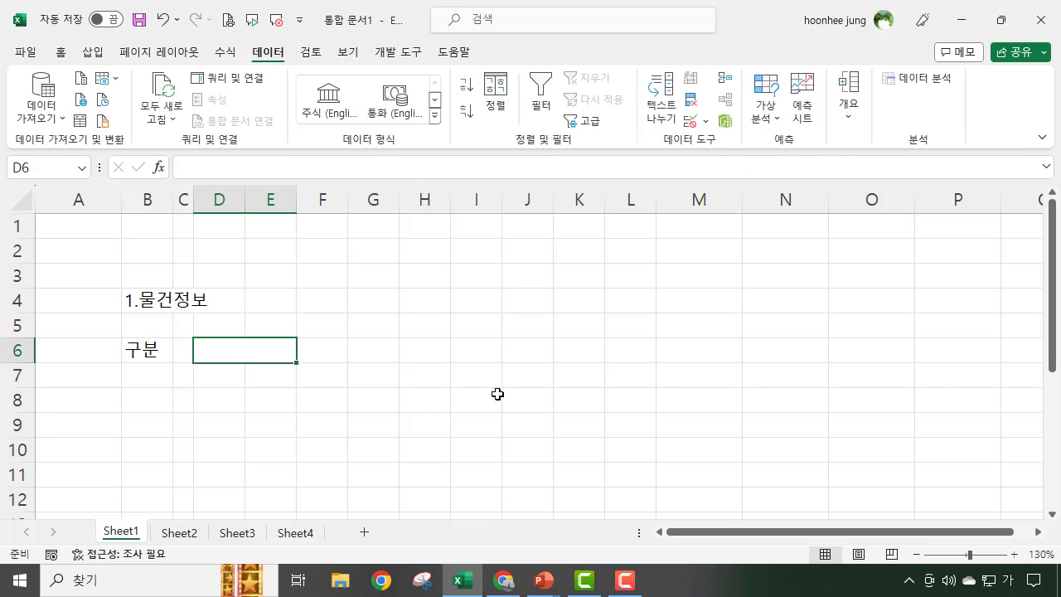
click(708, 129)
click(712, 145)
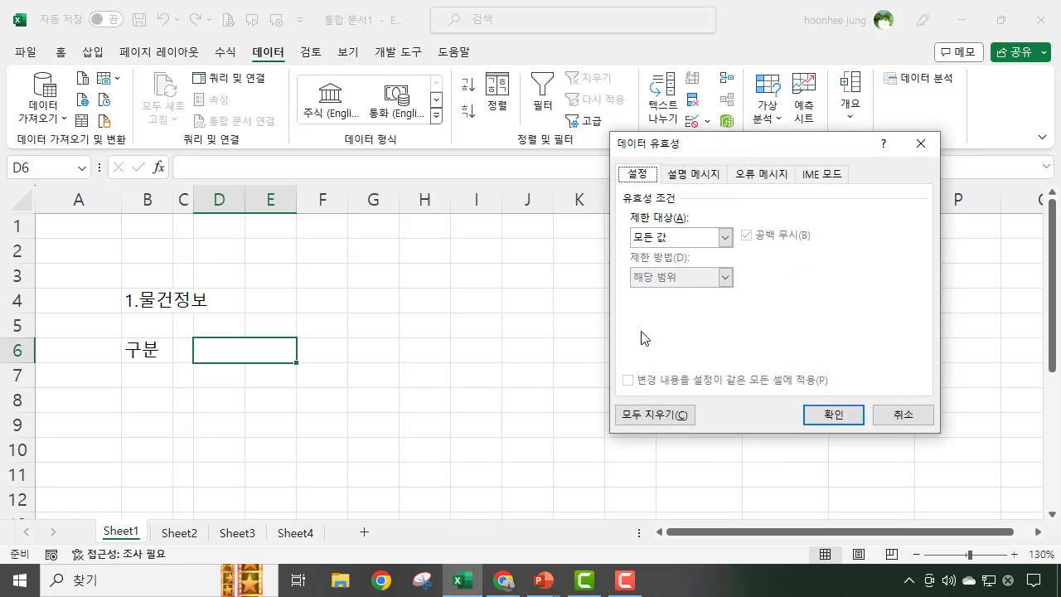
click(726, 238)
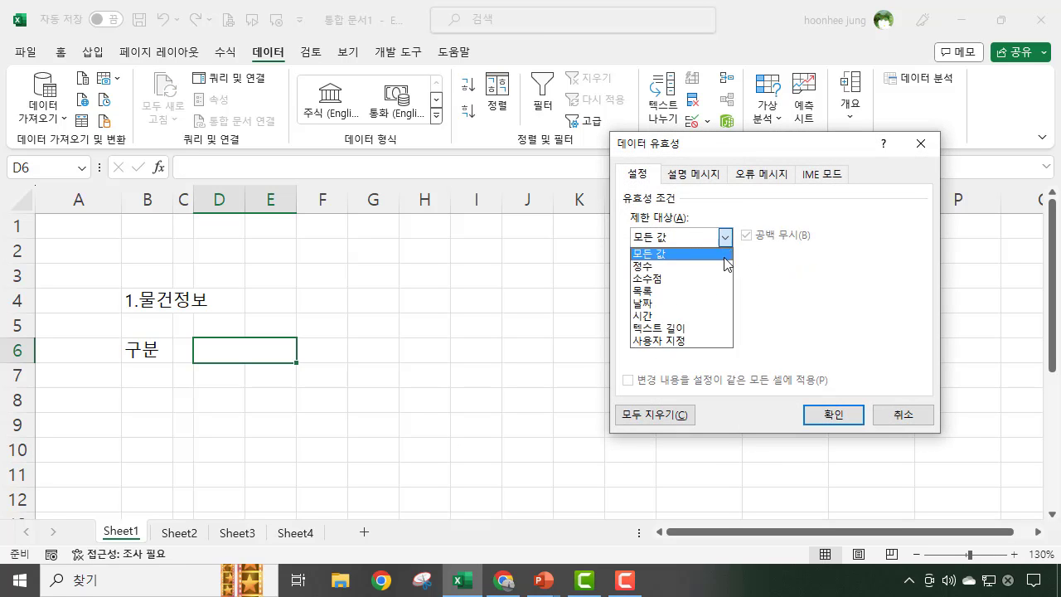
click(661, 292)
click(691, 316)
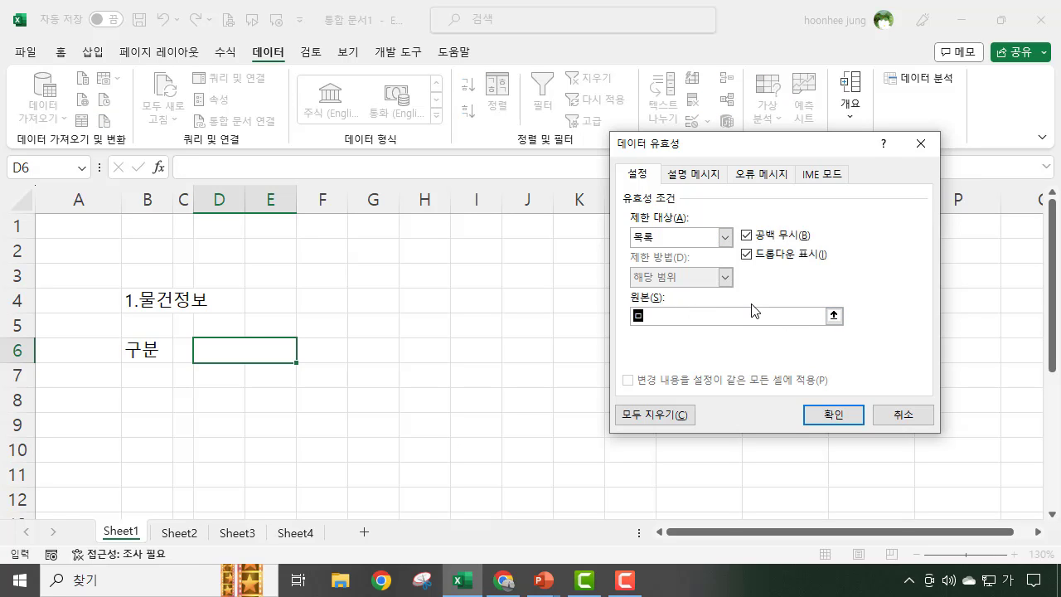
text(아파트,다세대,오피스텔,)
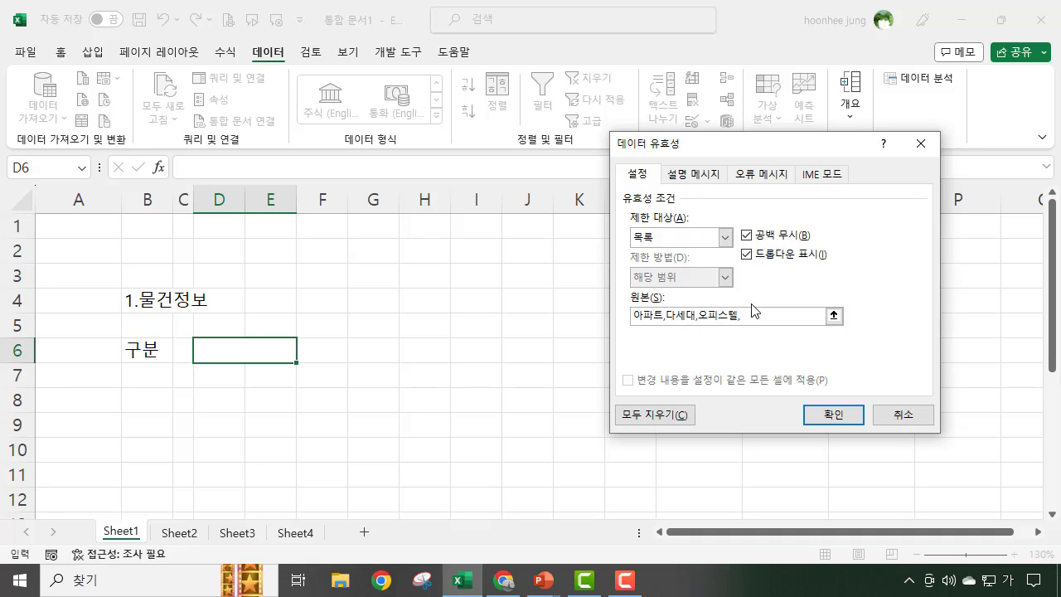
text(단독주택)
click(836, 418)
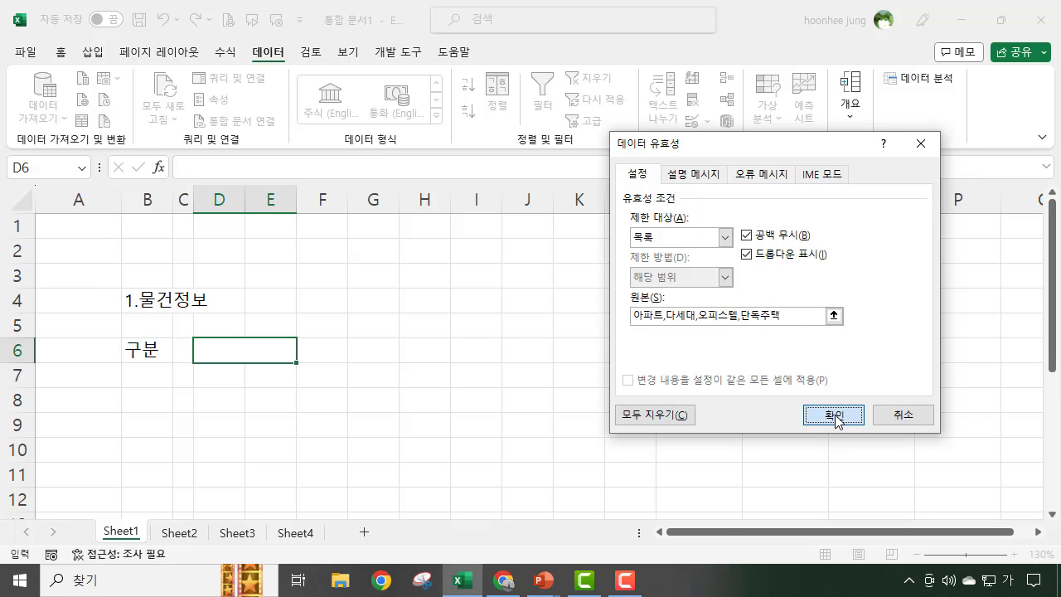
Step: Open the dropdown in merged cell D6 to check its property type options
click(418, 390)
click(239, 351)
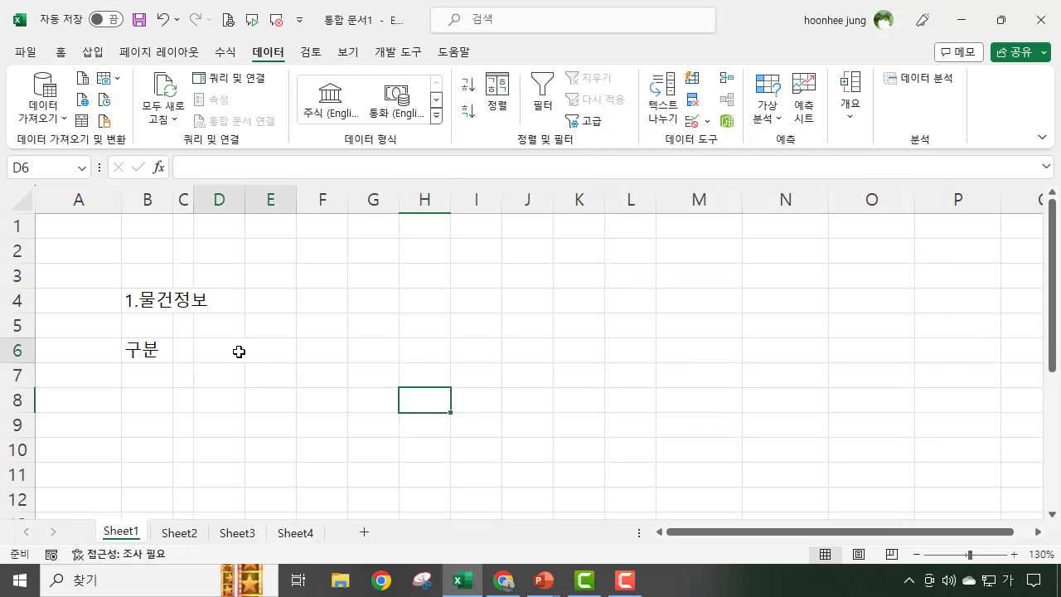
click(304, 357)
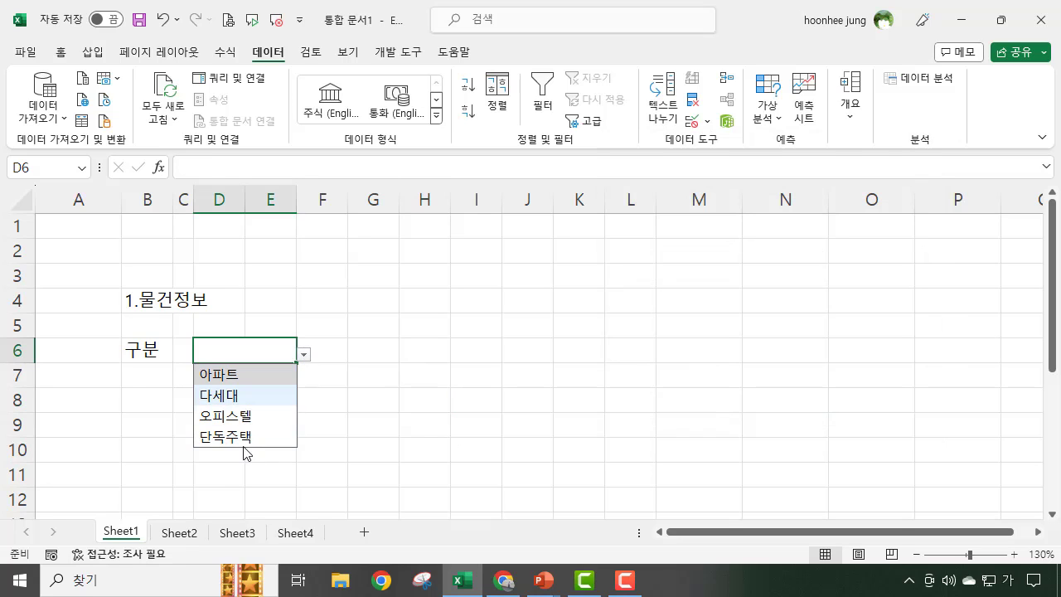
click(410, 394)
click(277, 349)
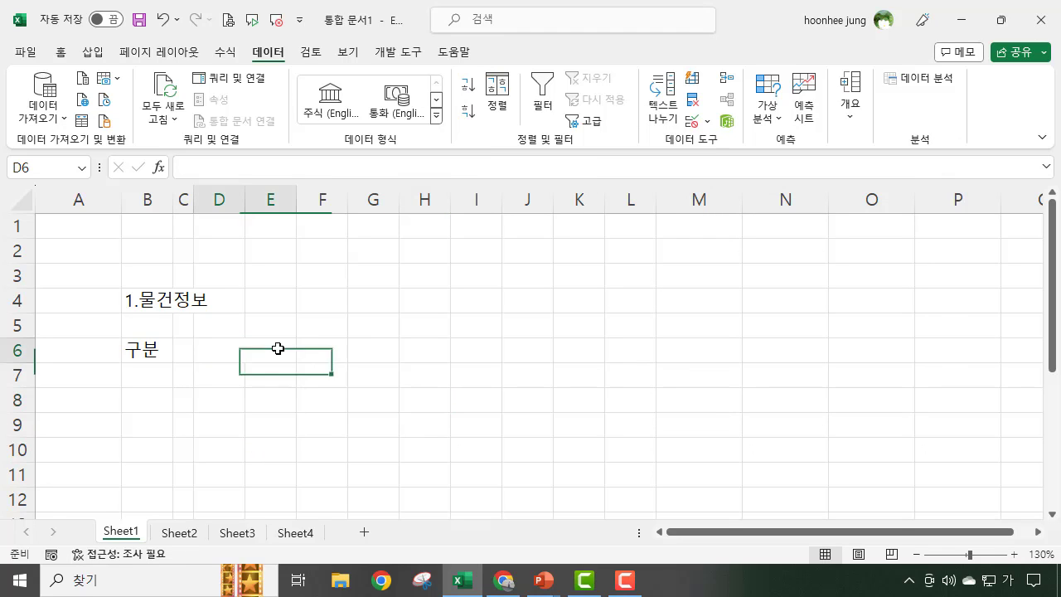
Step: Enter the label "면적" in H6 and narrow column I to less than half its width as a spacer
click(415, 352)
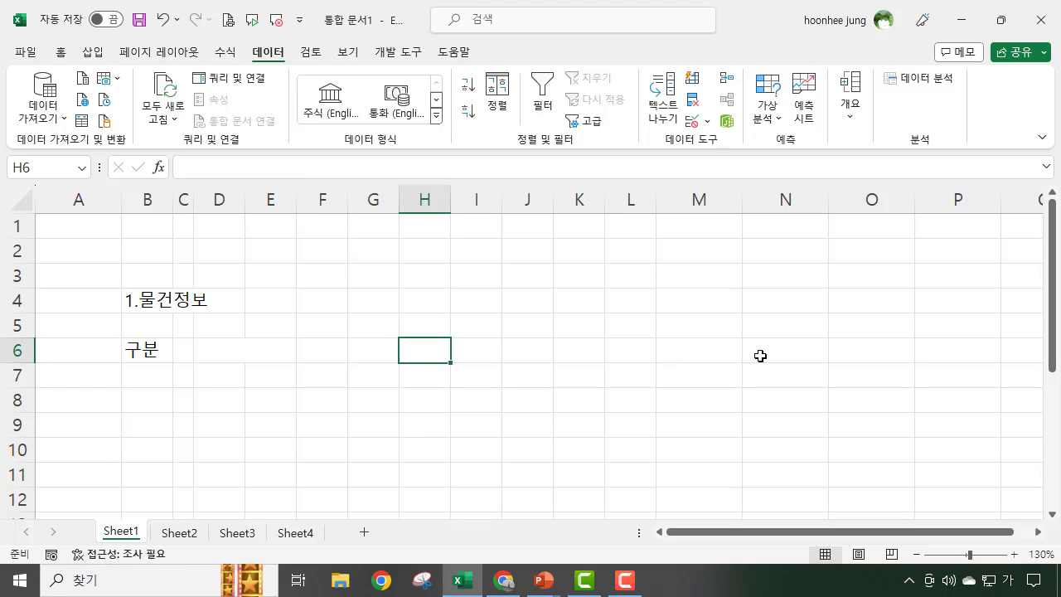
text(면적)
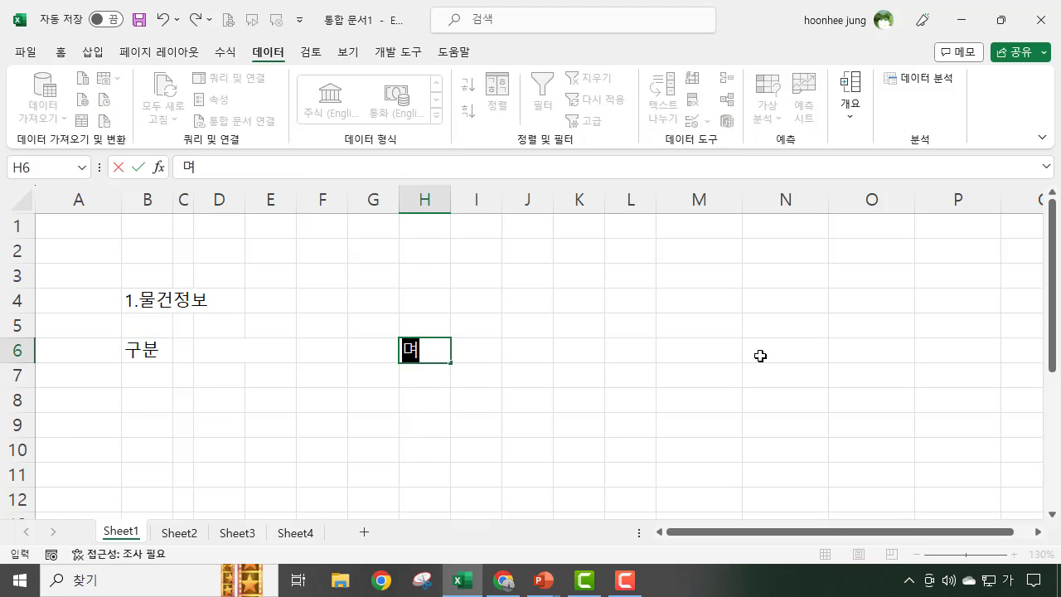
key(Return)
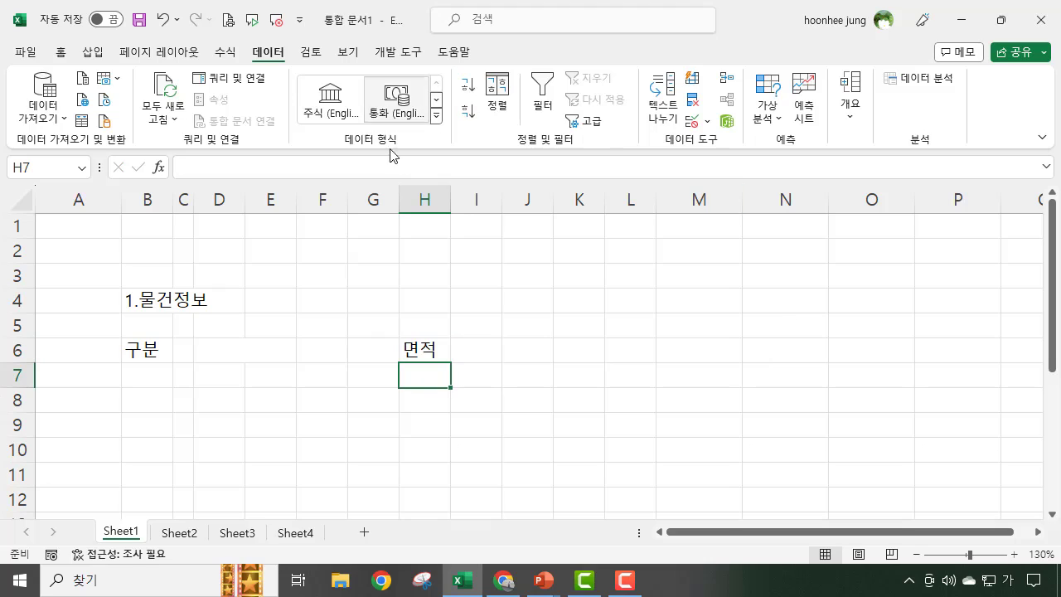
drag(501, 200, 472, 200)
Step: Fill cell J6 with the lightest orange theme color
click(502, 352)
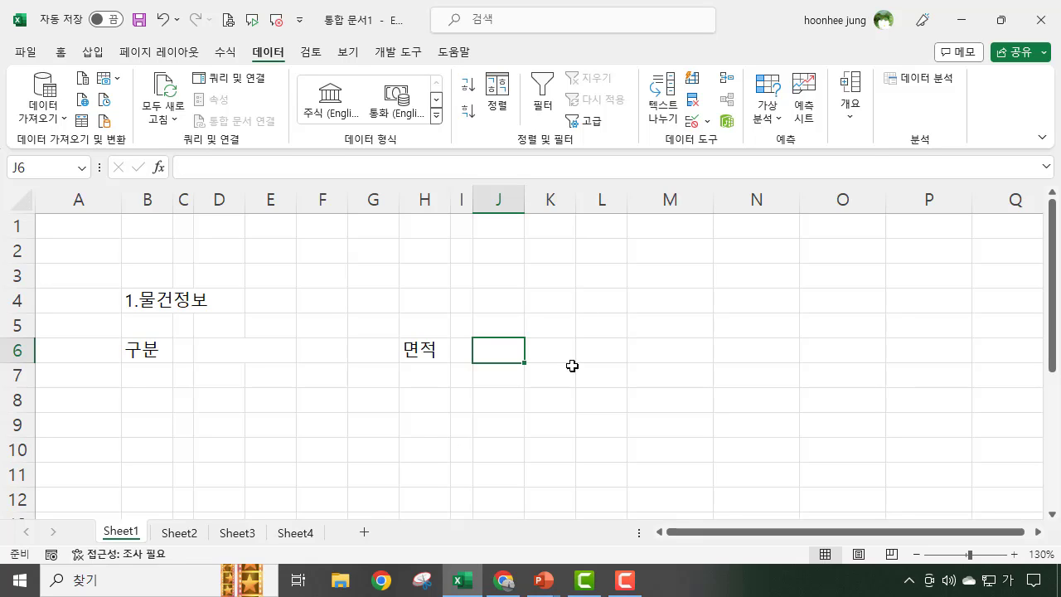
click(57, 55)
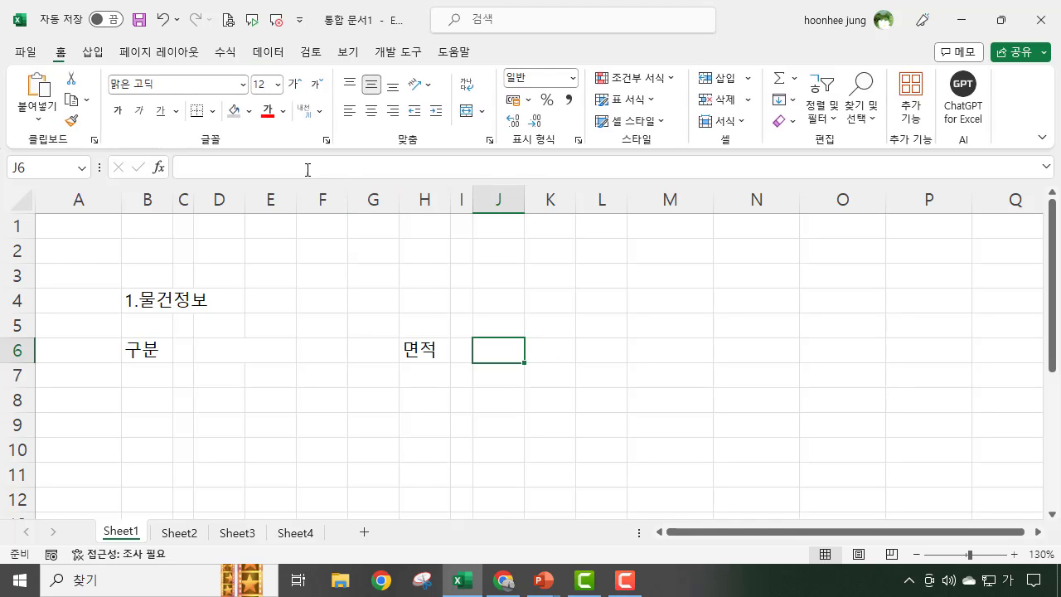
click(247, 114)
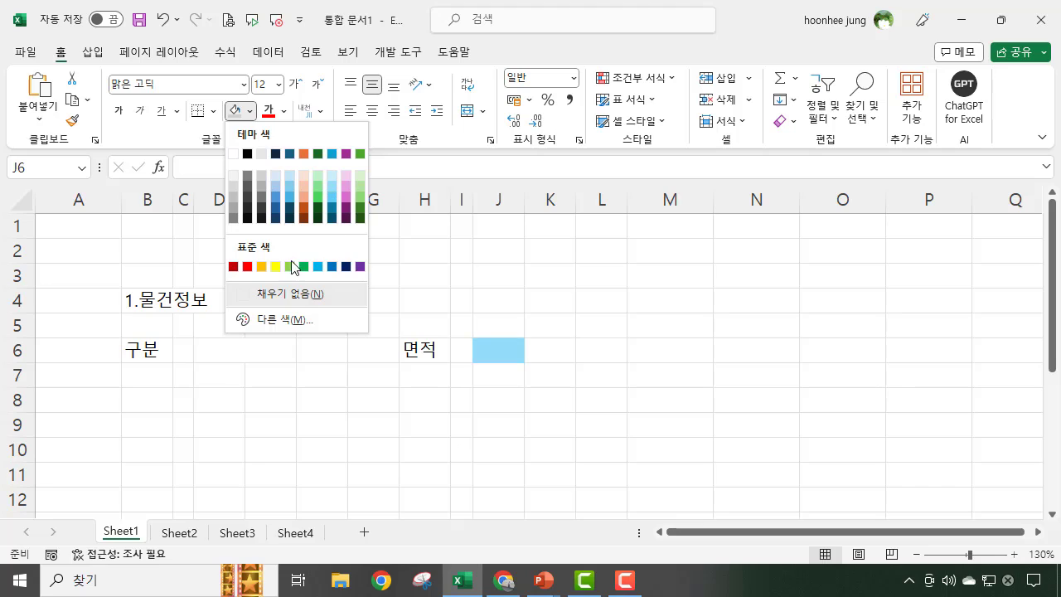
click(304, 176)
click(673, 398)
Step: Enter 84 in J6 and merge and center cells J6:K6
click(507, 355)
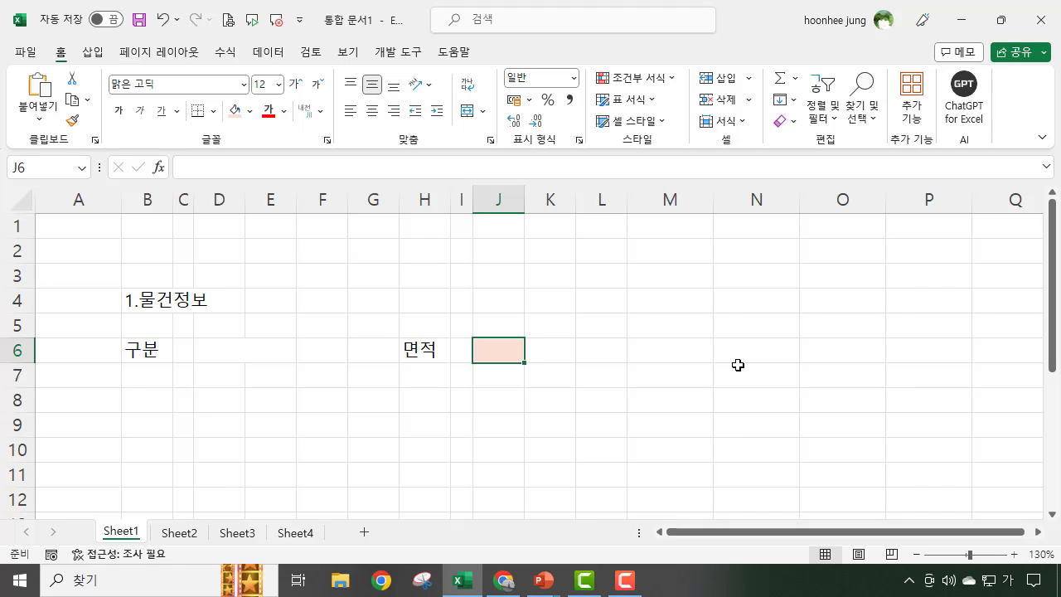
text(84)
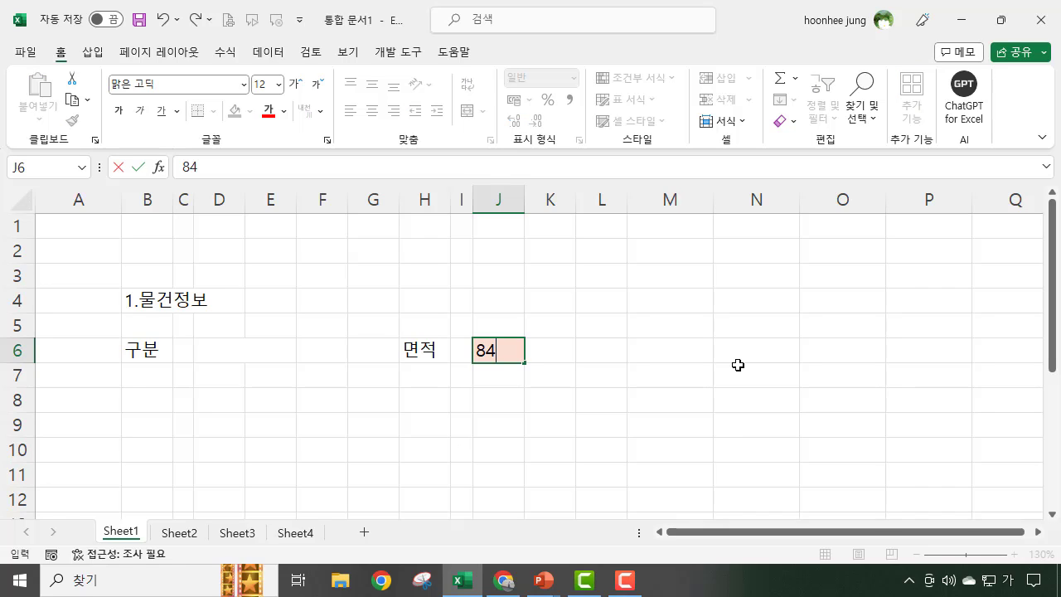
key(Return)
click(512, 350)
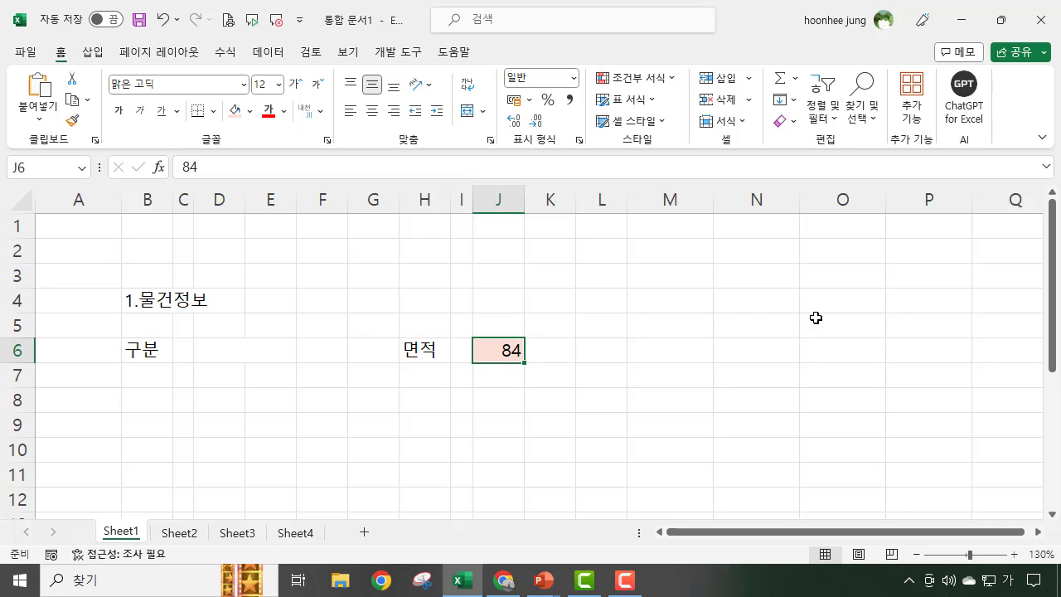
click(605, 373)
click(505, 349)
drag(505, 349, 558, 354)
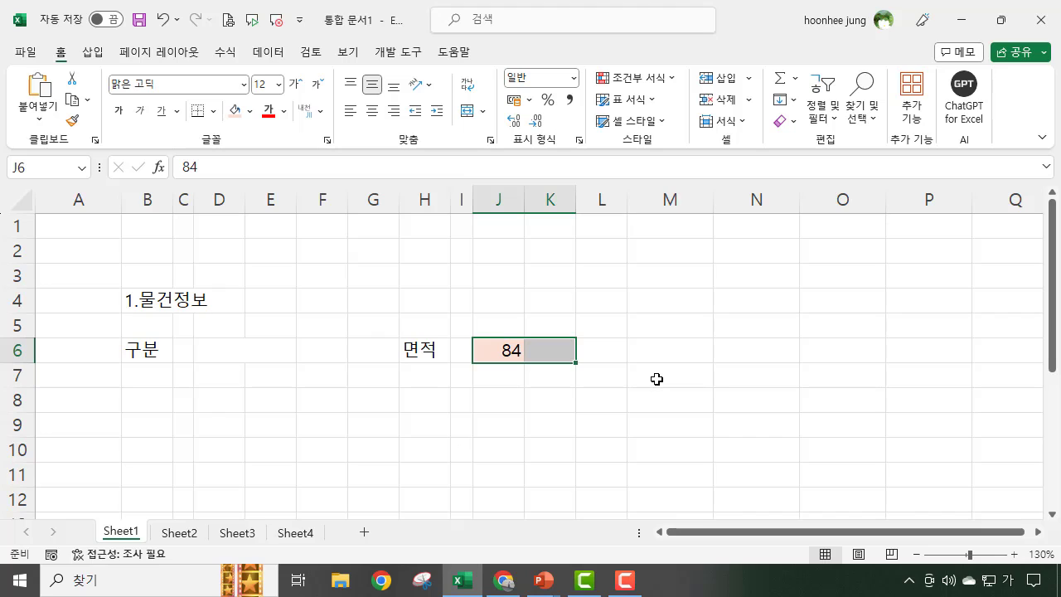
click(470, 111)
click(675, 394)
Step: Apply the custom number format #,##0 ㎡ to the merged area cell J6
click(554, 353)
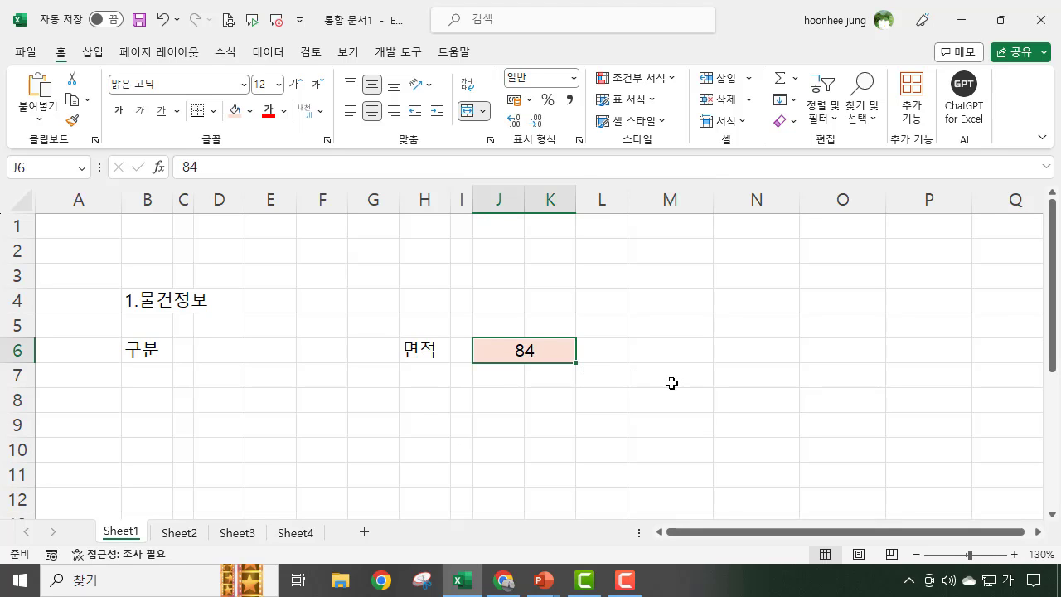
key(ctrl+1)
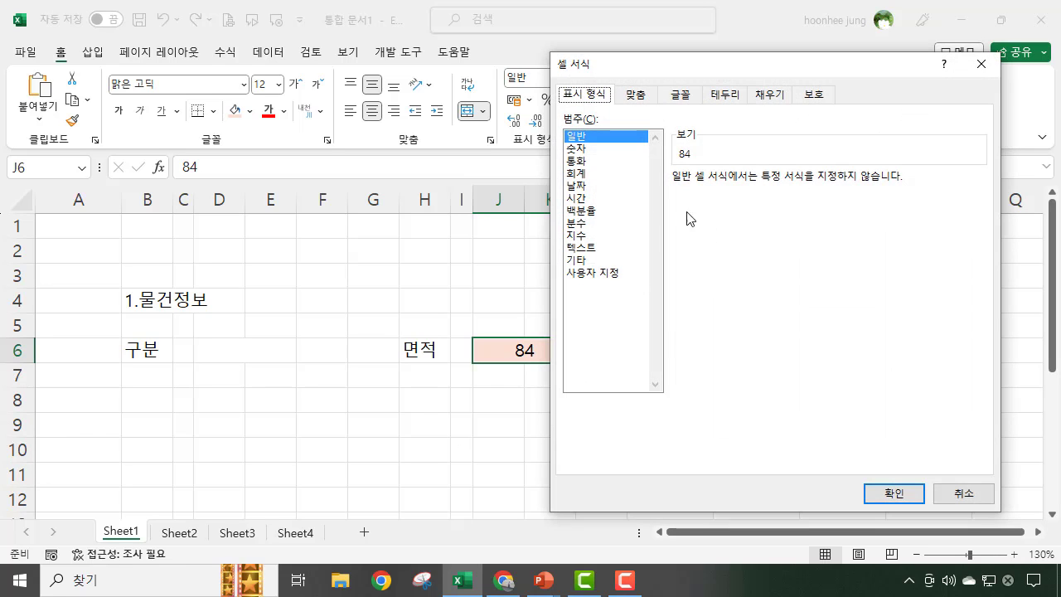
click(610, 272)
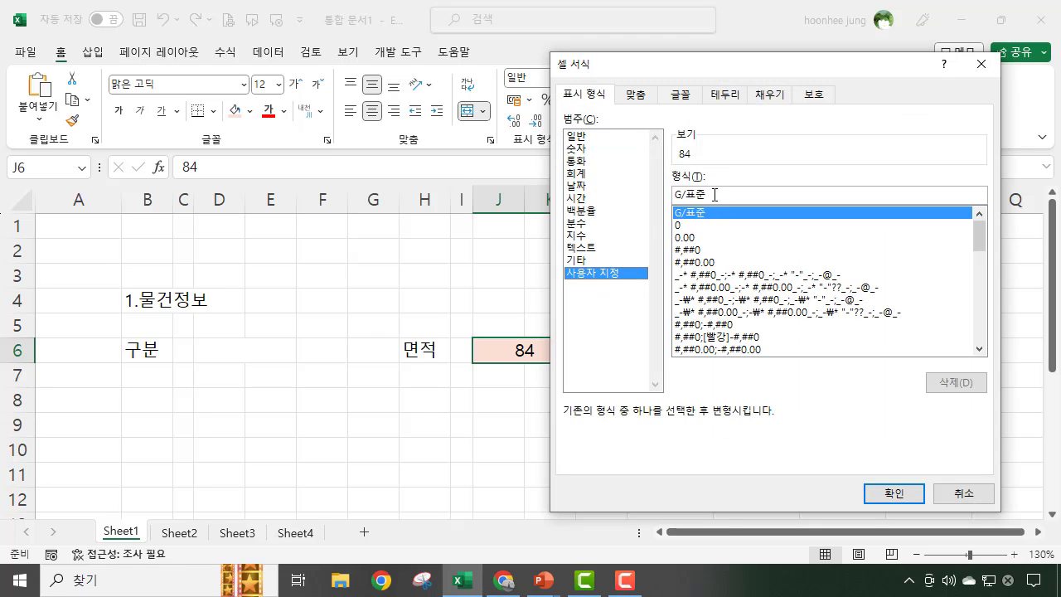
click(715, 194)
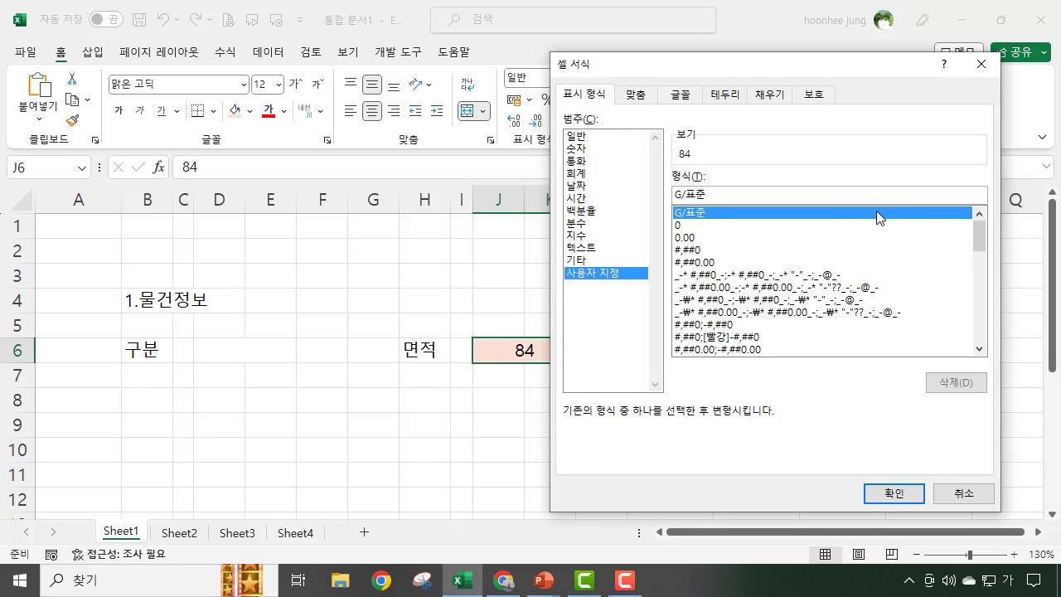
key(BackSpace)
key(BackSpace)
key(BackSpace)
key(BackSpace)
text(##0)
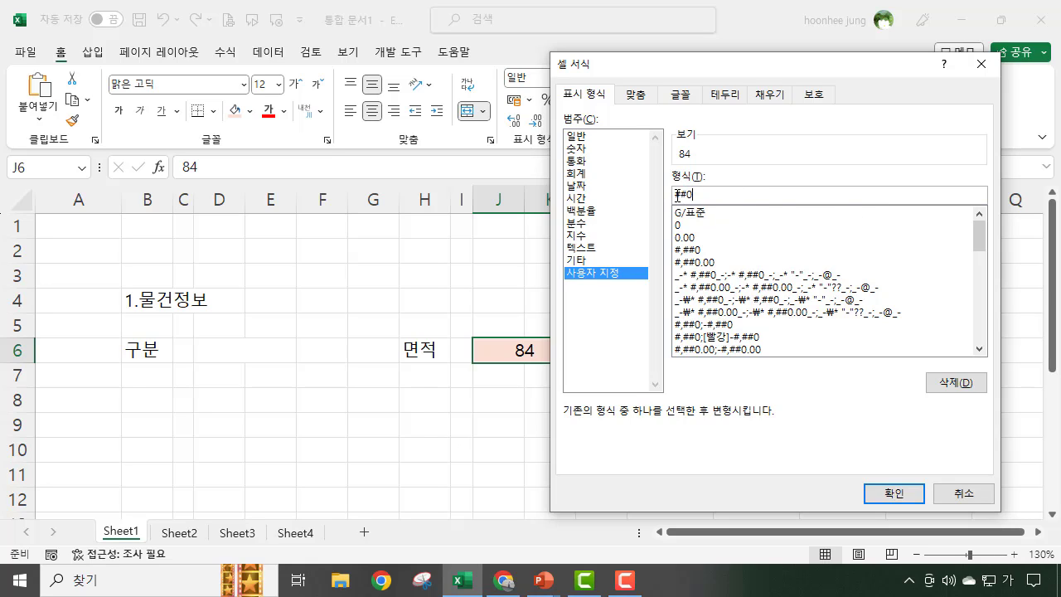
text(,)
text(ㄹ)
key(Hangul_Hanja)
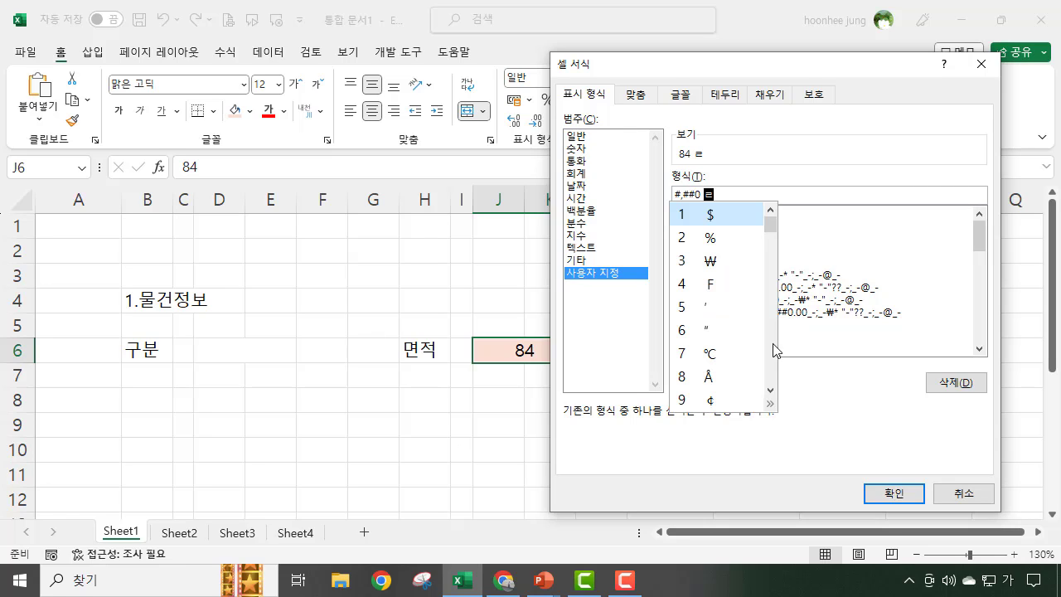
click(770, 403)
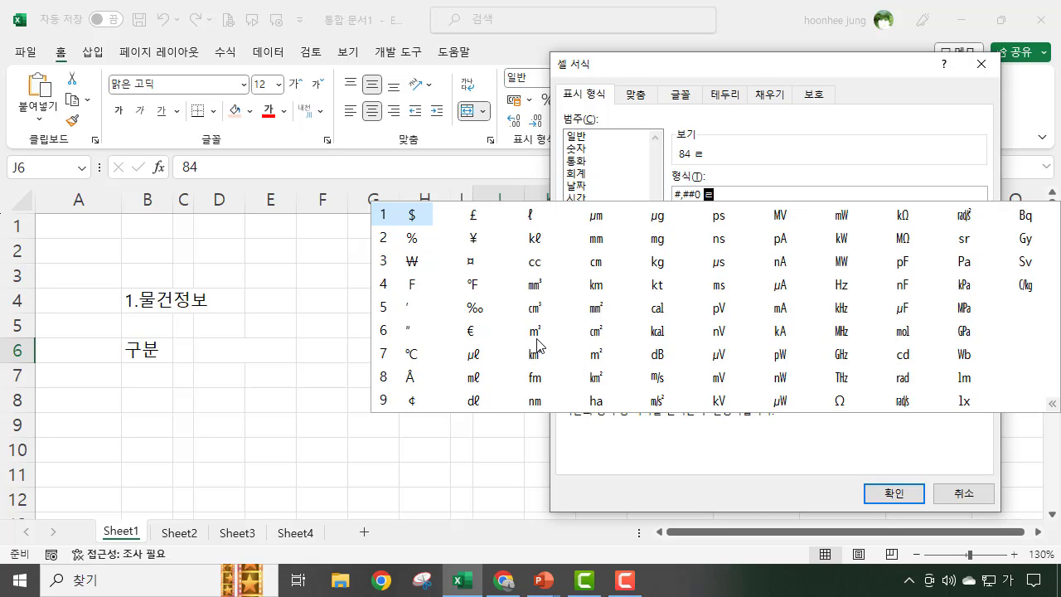
click(603, 355)
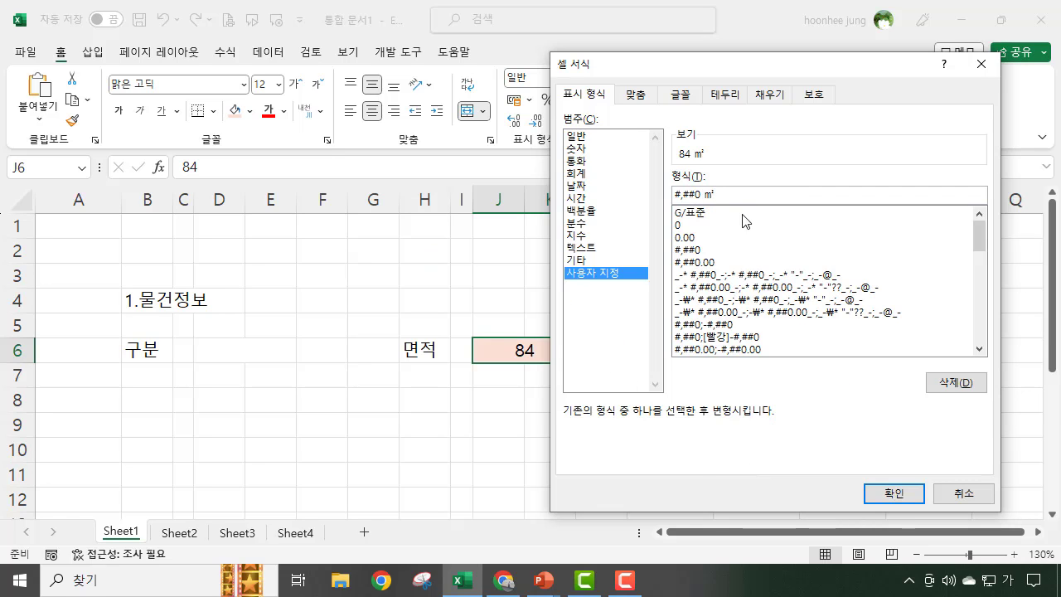
click(903, 494)
click(723, 449)
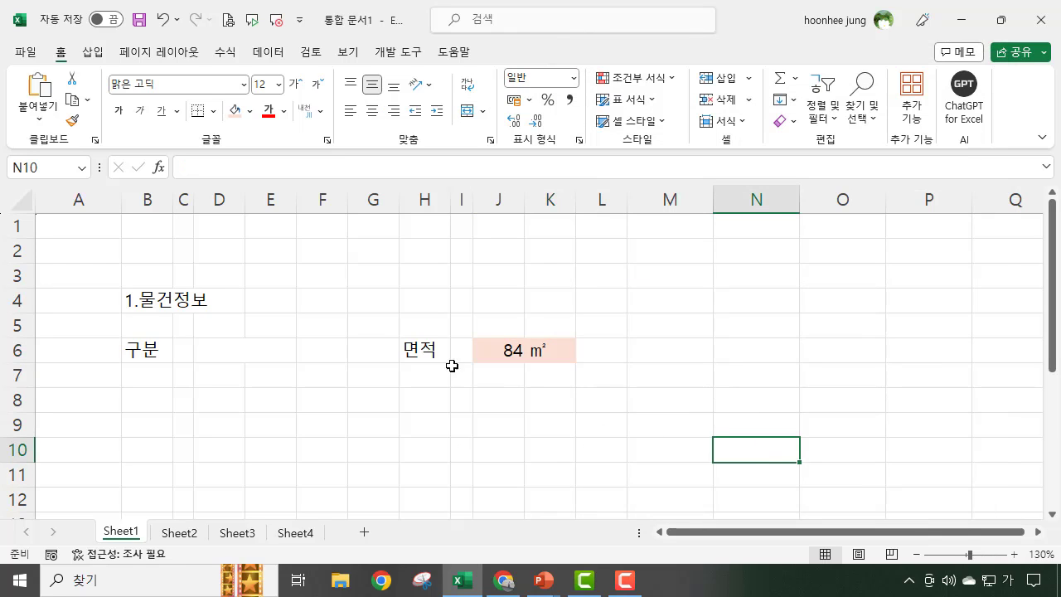
Step: Test the area format in J6 with the value 54, and finish with 79 in the cell
click(512, 355)
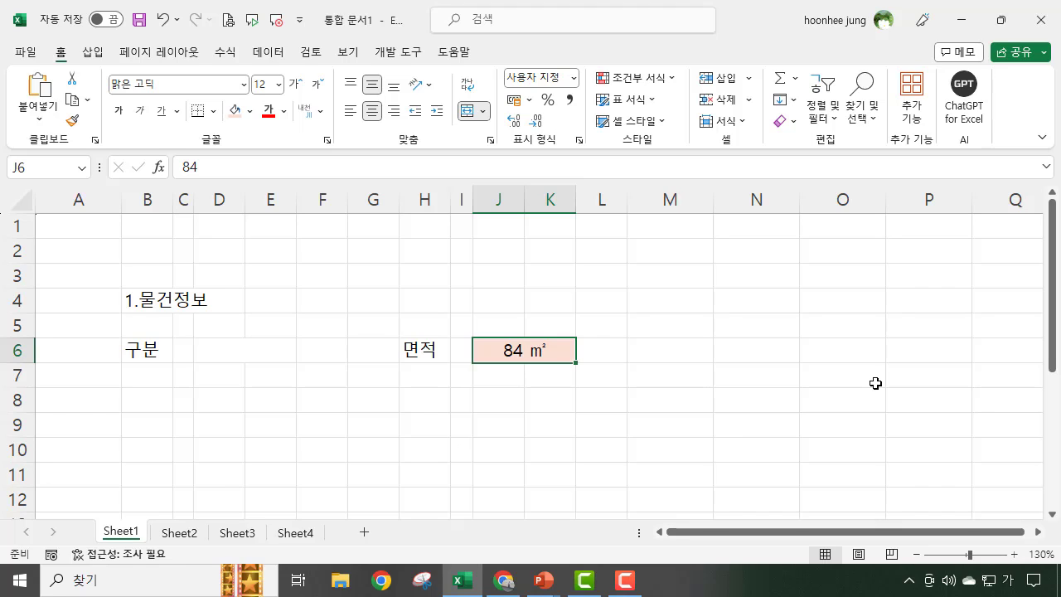
text(54)
key(Return)
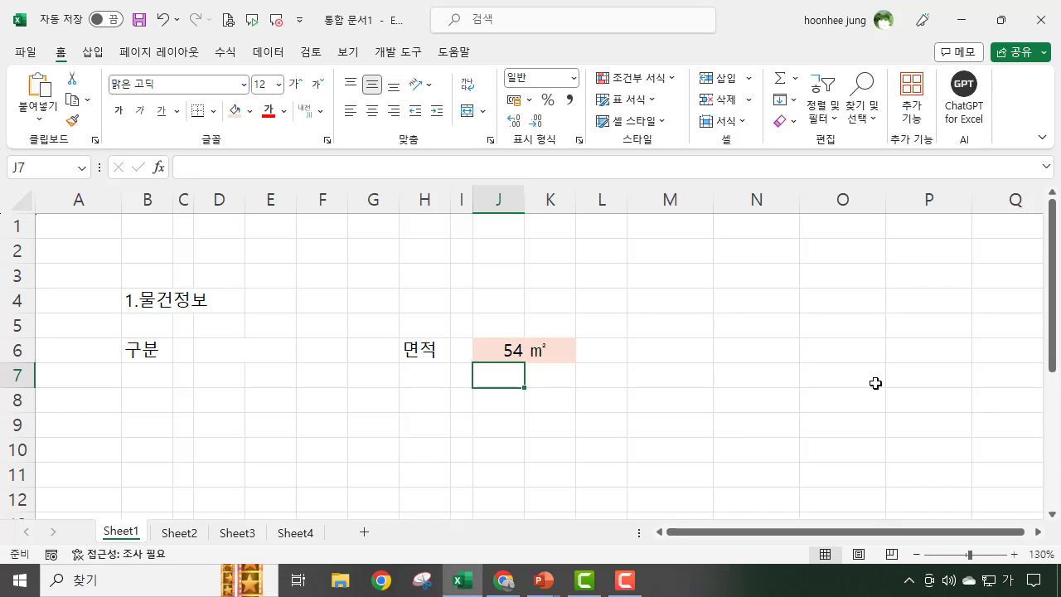
click(505, 350)
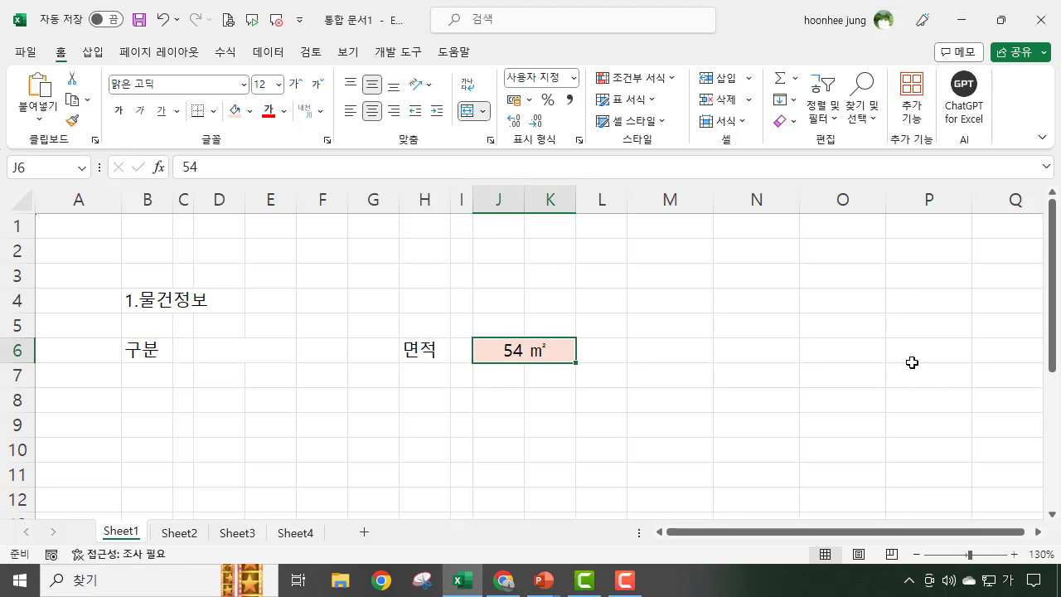
text(79)
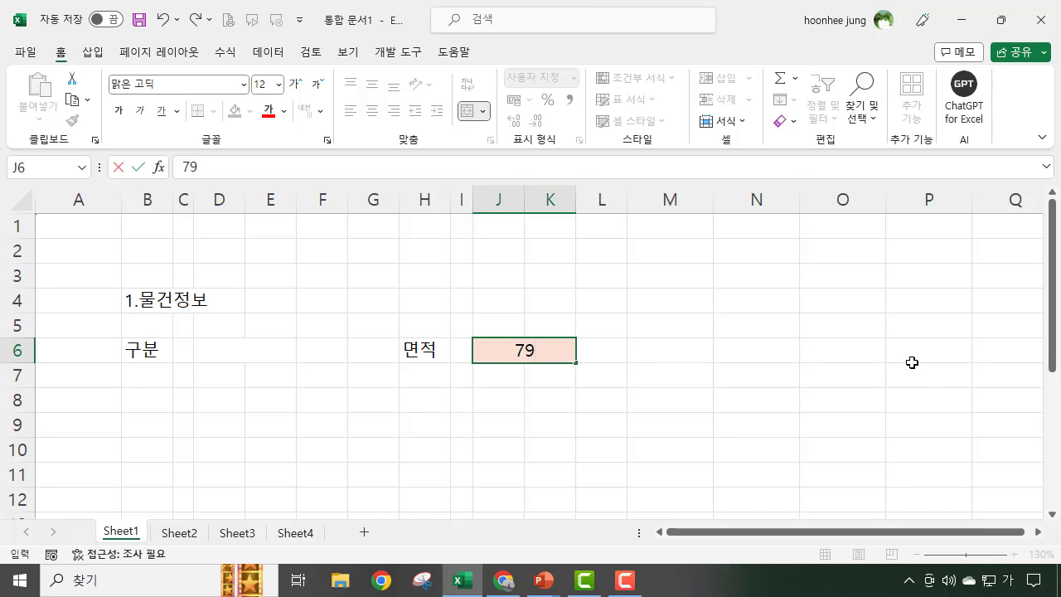
key(Return)
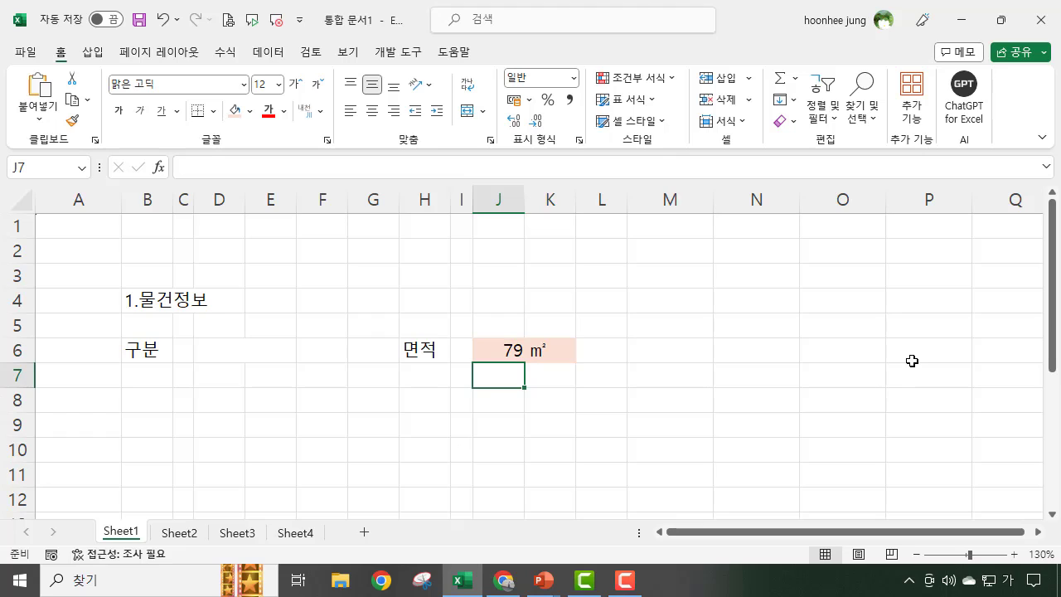
click(604, 409)
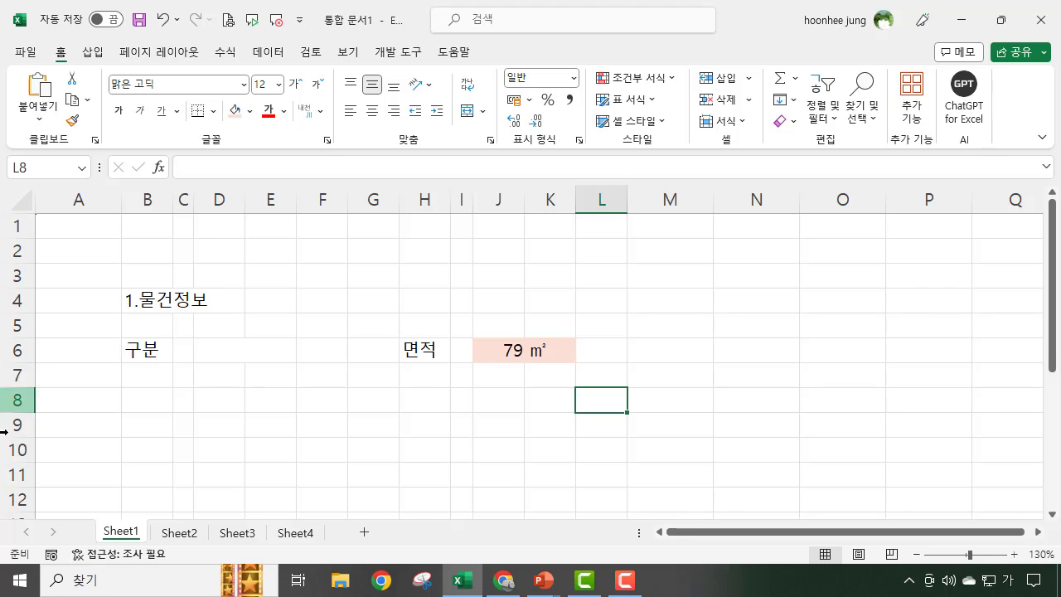
Step: Shrink row 7 to a thin spacer row and enter the label "소재지" in B8
drag(26, 388, 29, 369)
click(144, 384)
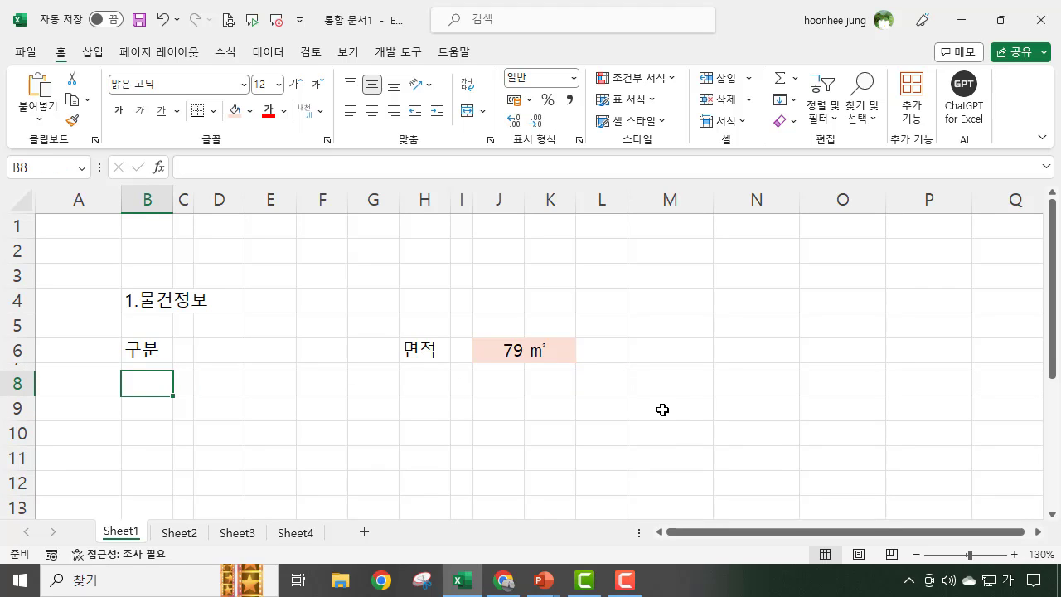
text(소재지)
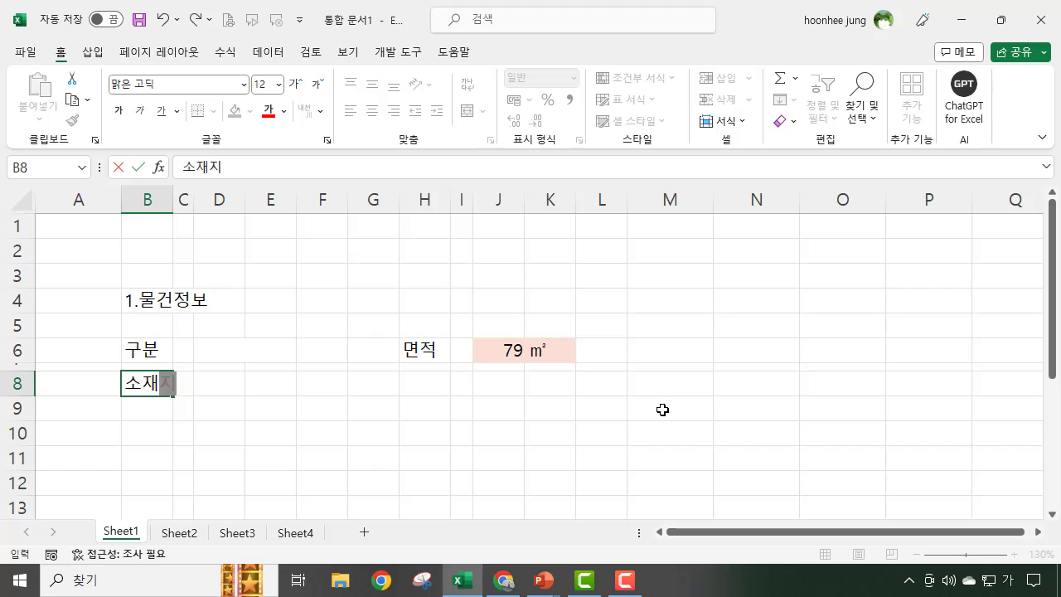
key(Return)
click(316, 454)
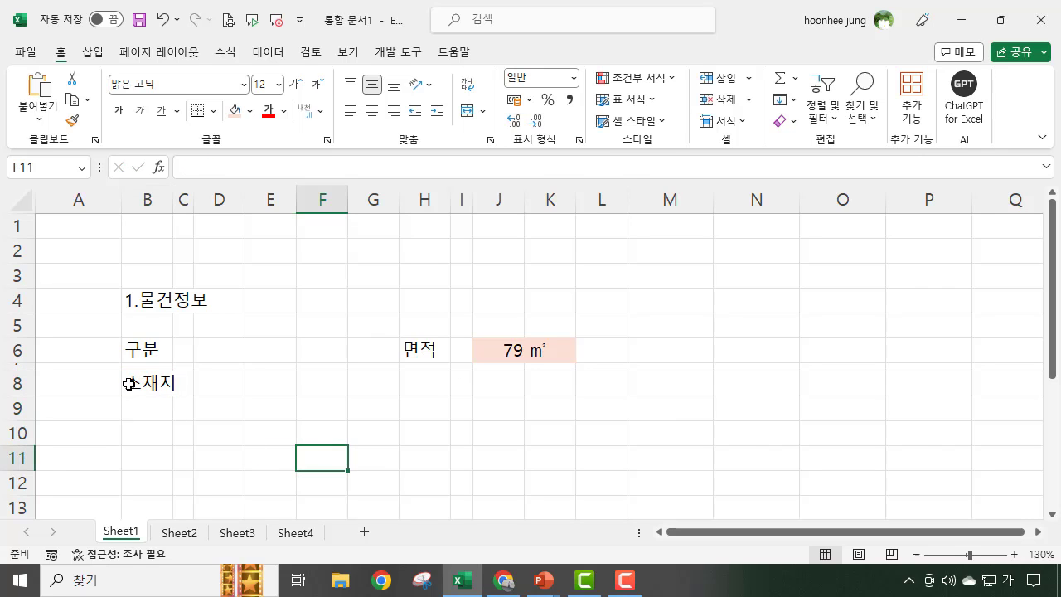
Step: Merge and center cells B8:C8 so the 소재지 label spans both columns
drag(128, 384, 180, 393)
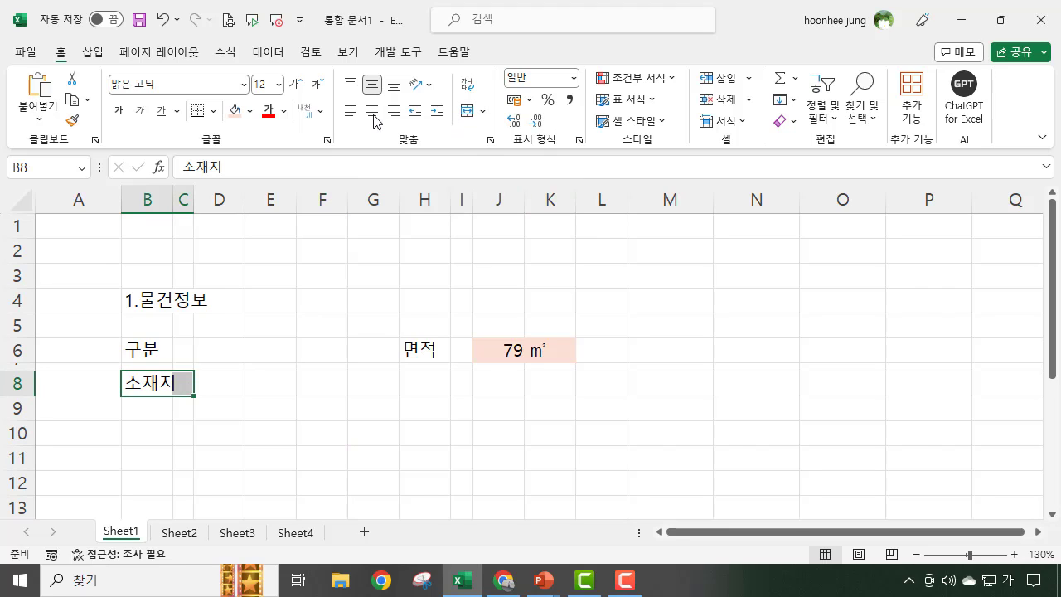
click(470, 118)
click(315, 432)
click(221, 384)
click(315, 406)
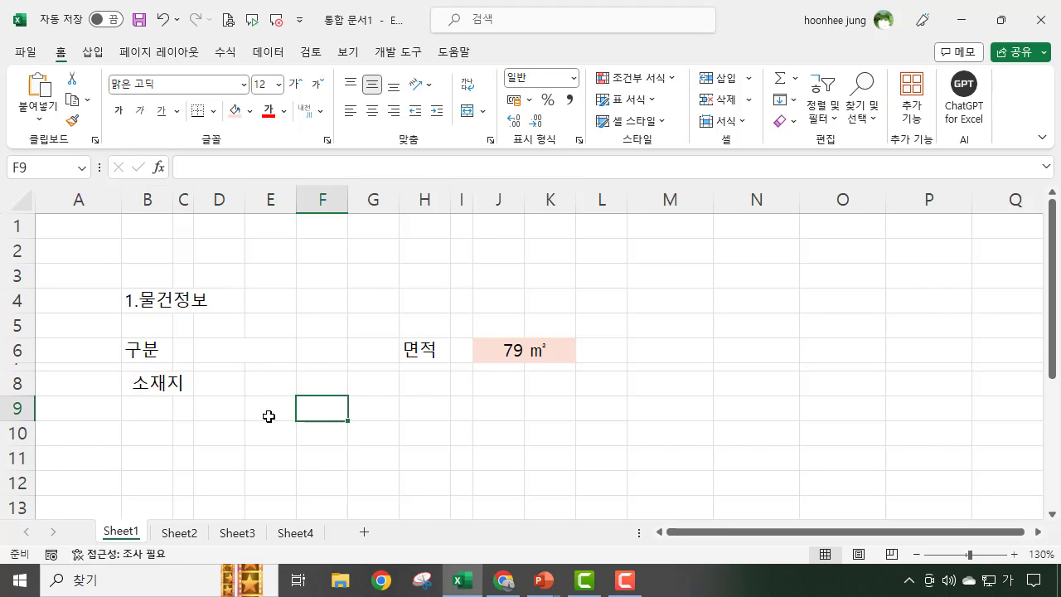
Step: Merge and center cells D8:L8 as the entry area beside the 소재지 label
click(224, 384)
drag(224, 384, 597, 386)
click(468, 110)
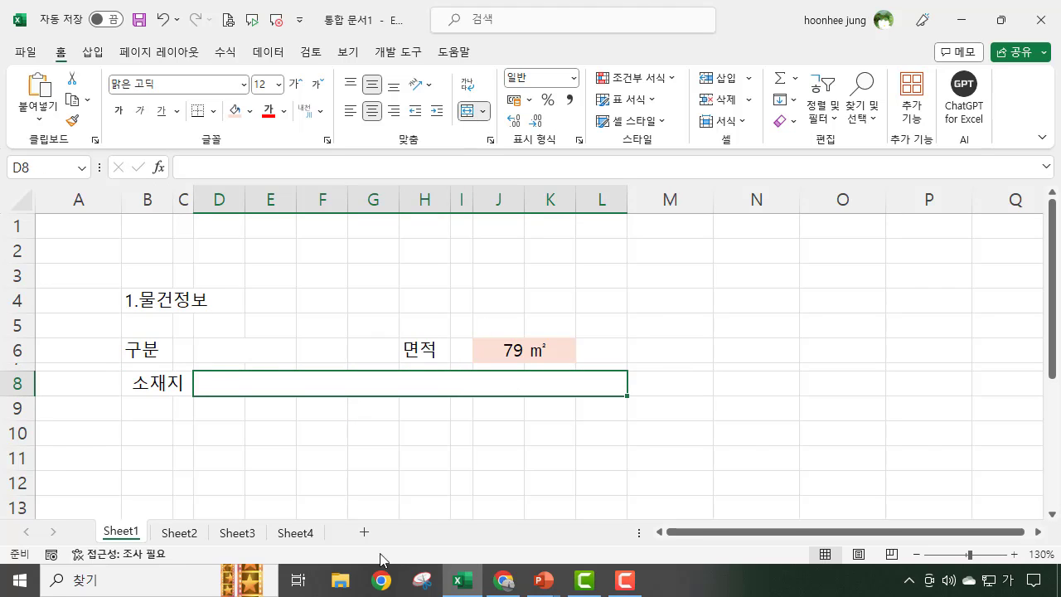
click(351, 505)
click(498, 483)
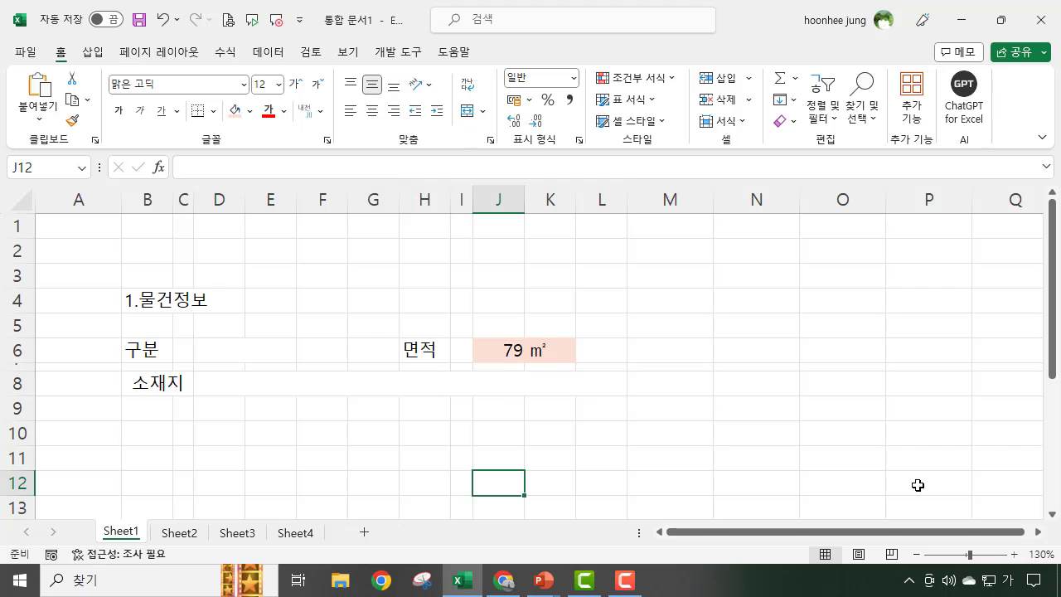
Step: Shrink row 5 to a thin spacer row below the 1.물건정보 heading
click(217, 476)
click(185, 444)
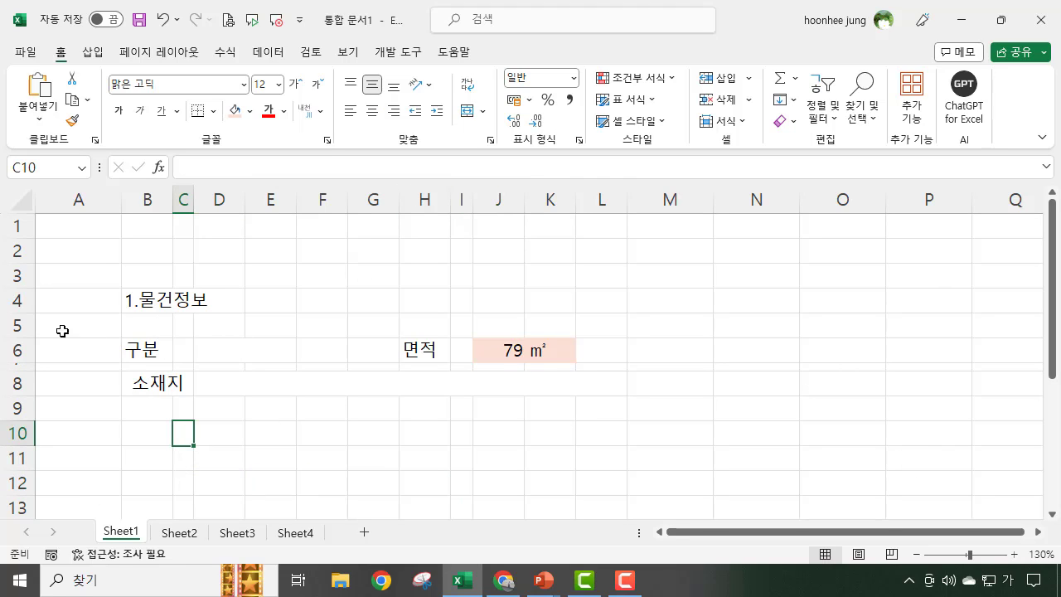
drag(21, 338, 23, 325)
click(270, 421)
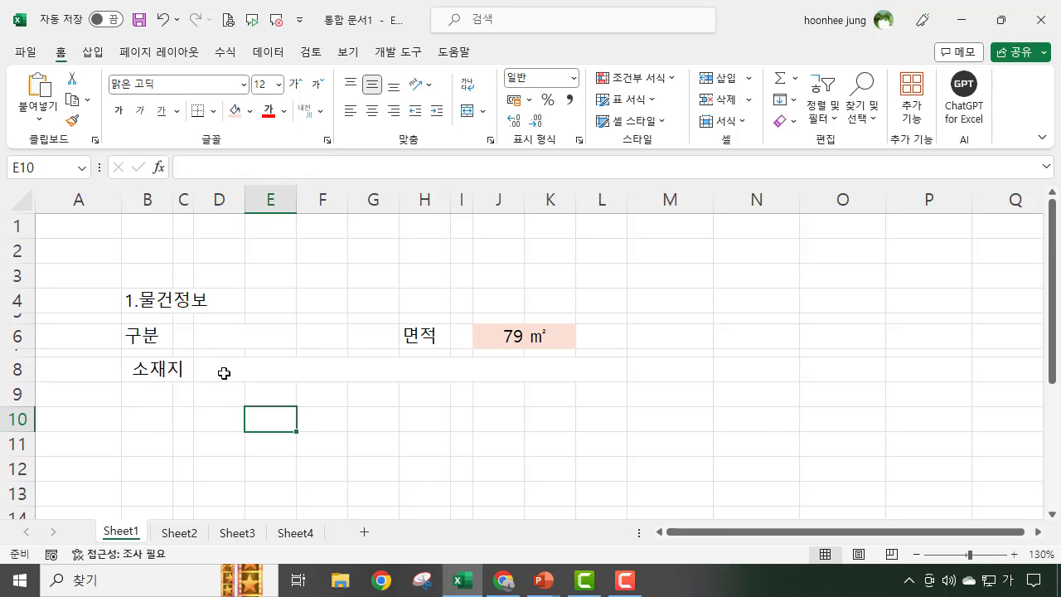
click(152, 336)
click(428, 340)
click(179, 372)
click(315, 425)
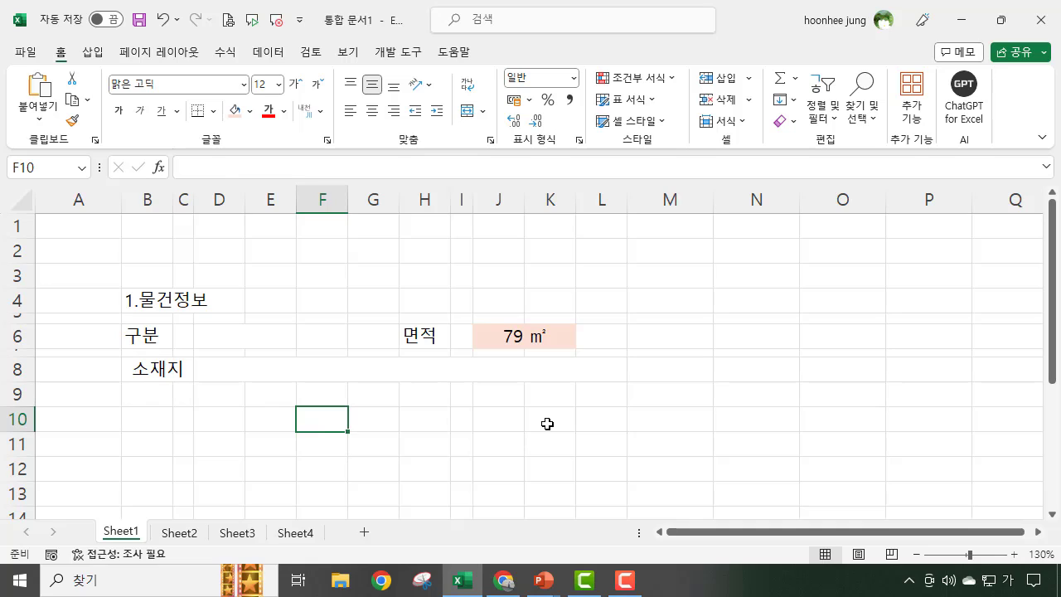
Step: Enter the section heading "2. 감정가 및 낙찰정보" in B10 and shrink row 11 to a height of 8.25
click(135, 420)
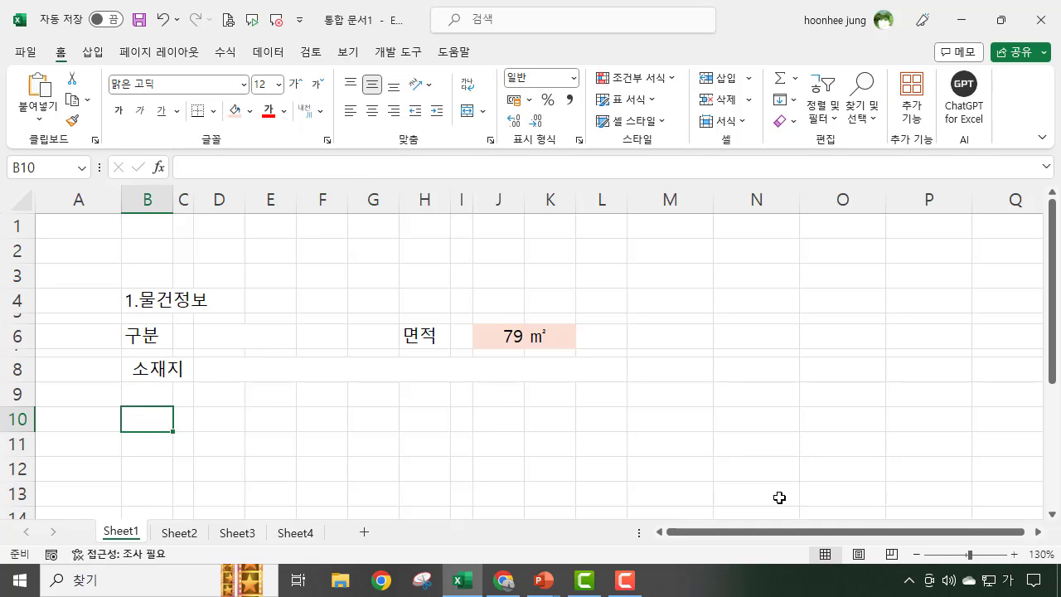
text(2)
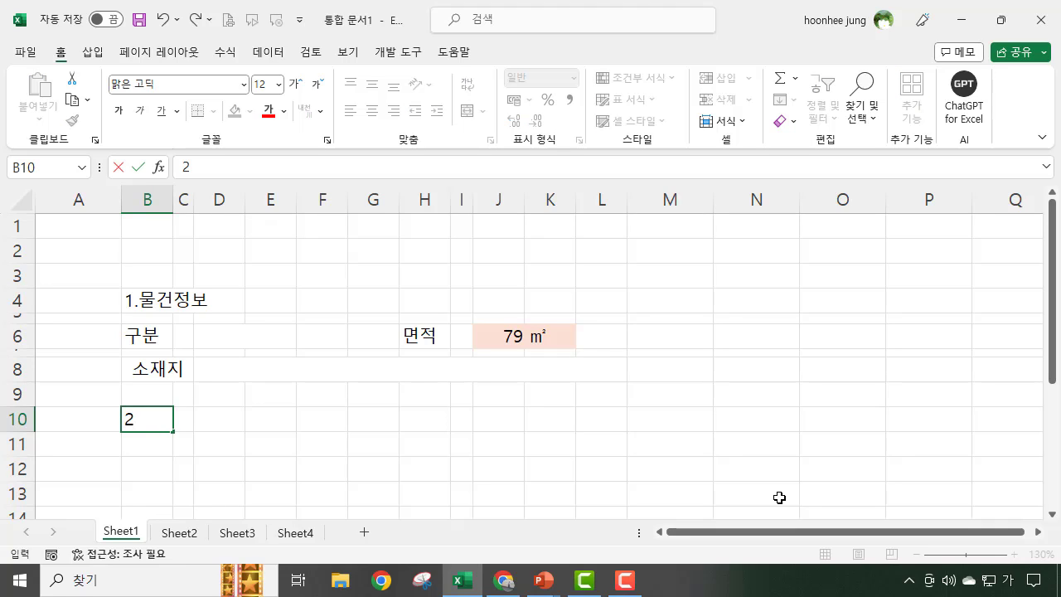
text(. 감정가 및 낙찰정보)
key(Return)
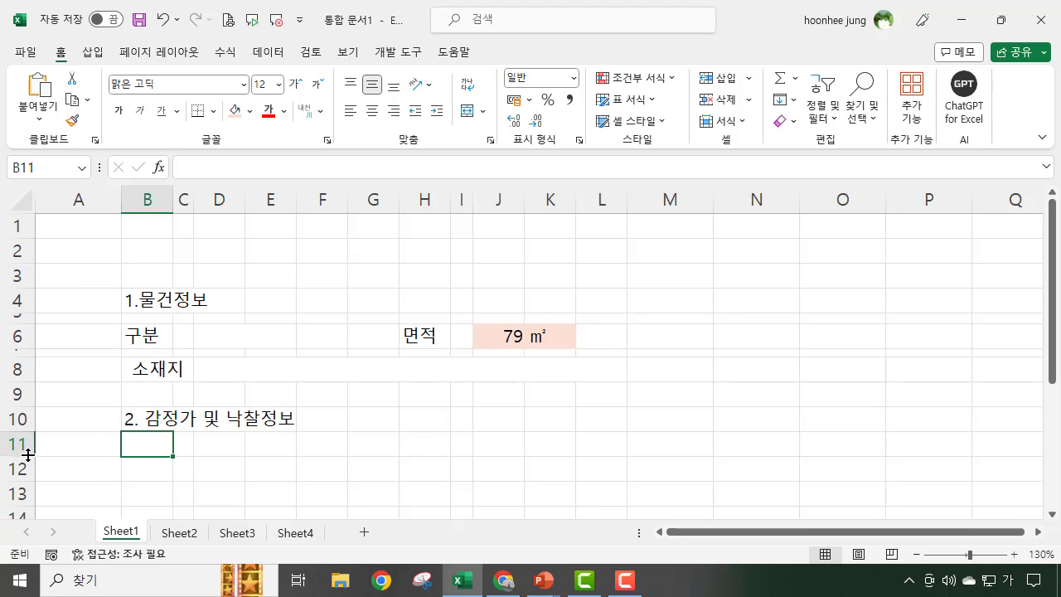
drag(27, 455, 30, 442)
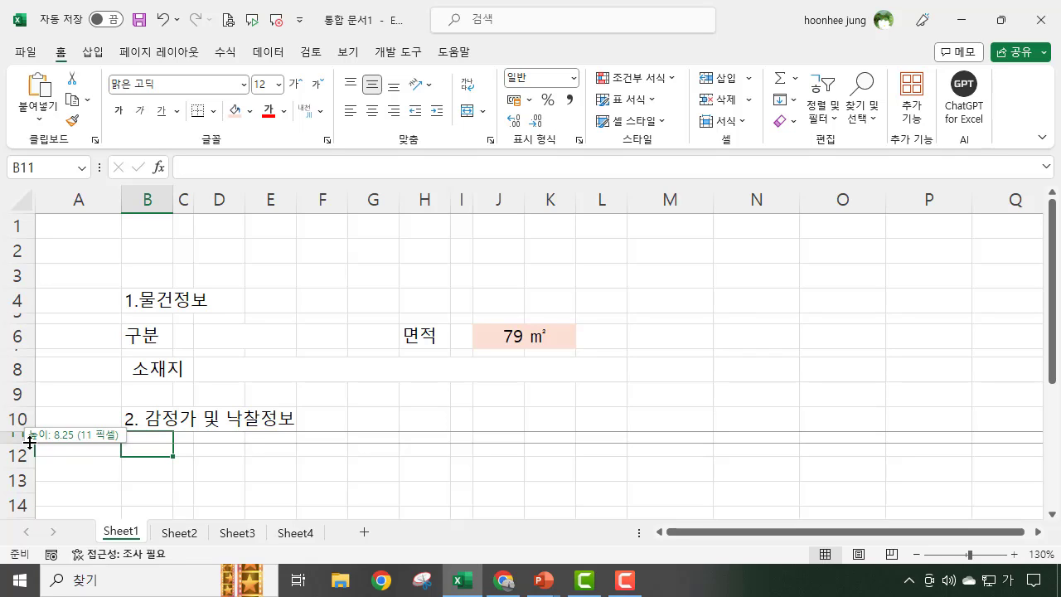
drag(30, 443, 37, 442)
click(268, 474)
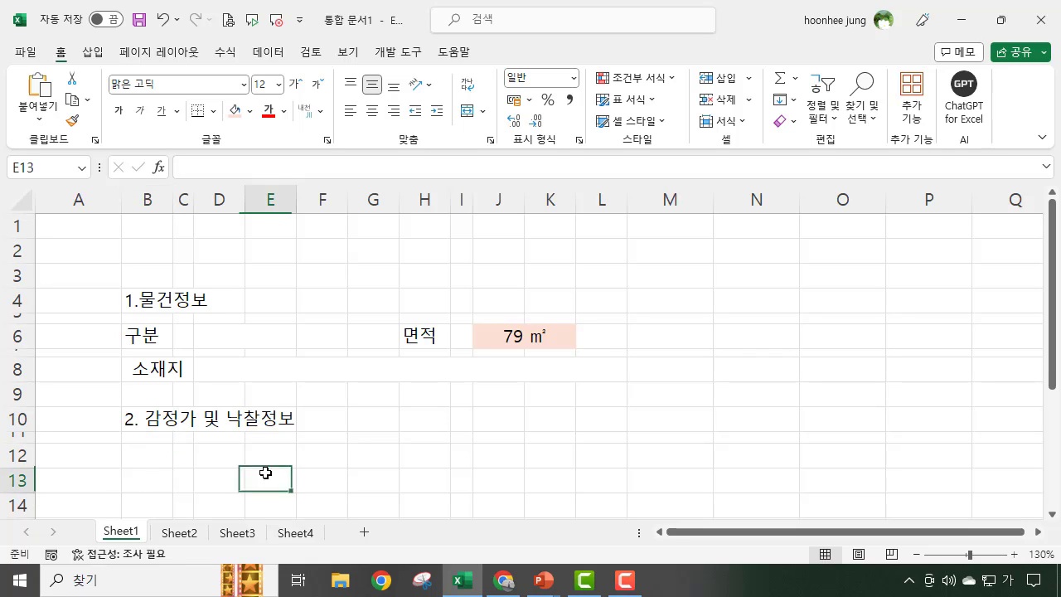
Step: Enter the labels "감정가" in B12 and "낙찰가" in B13
click(138, 457)
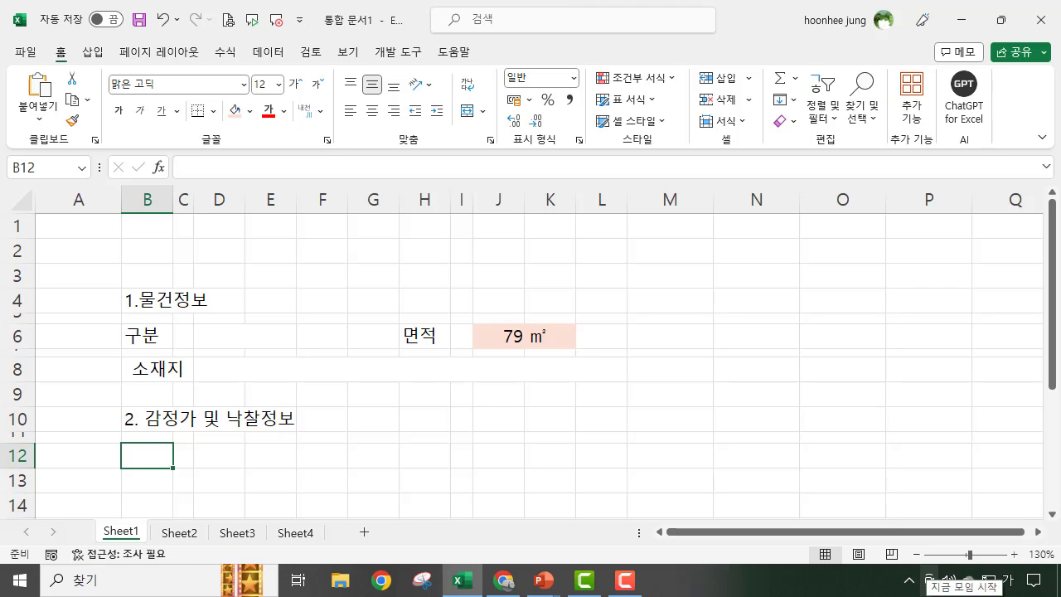
text(감정가)
key(Return)
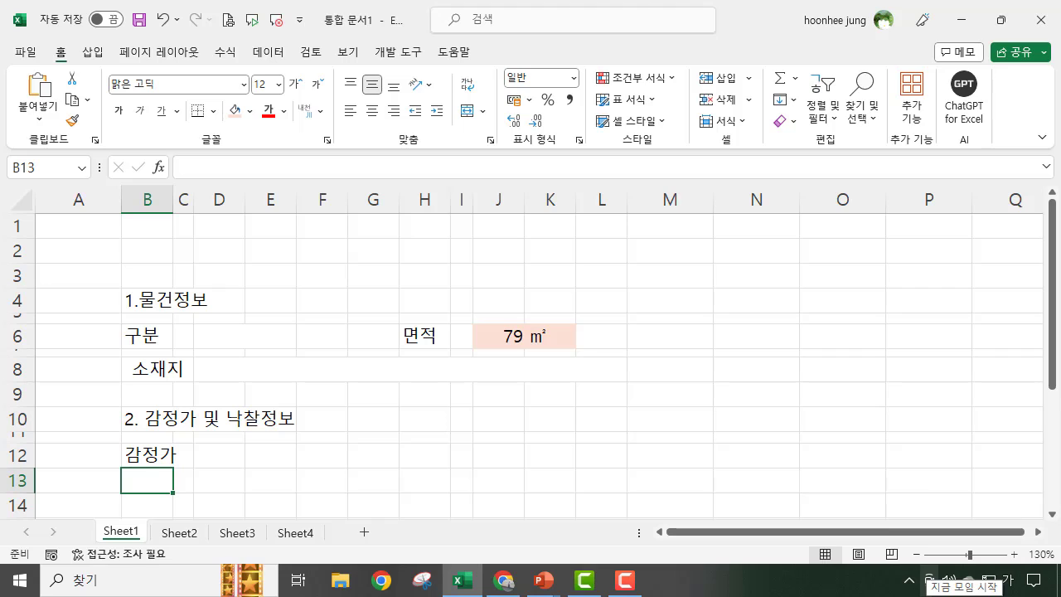
text(낙찰가)
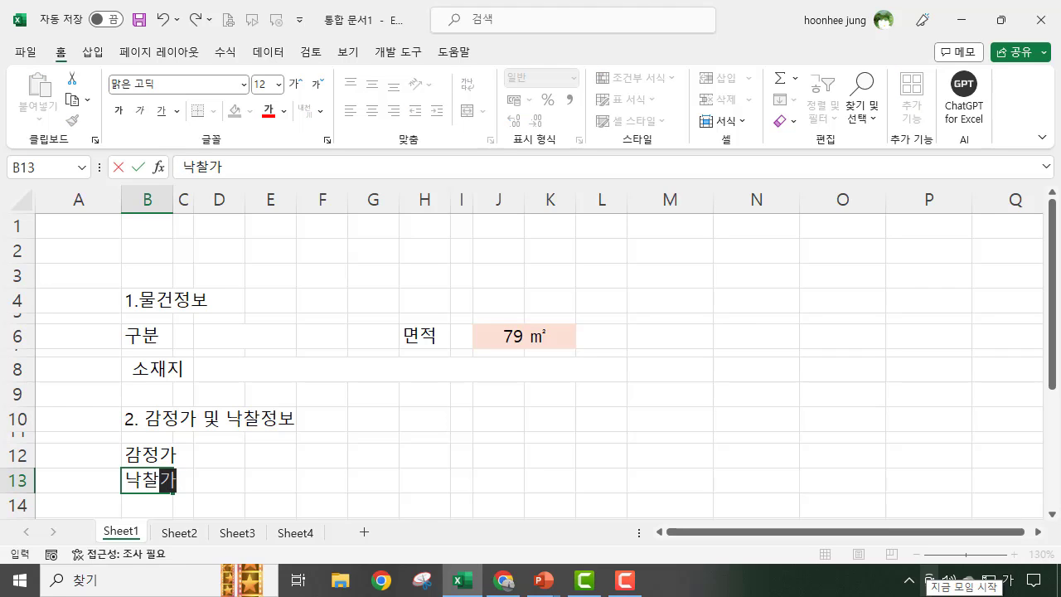
click(491, 507)
Step: Enter the labels "시세" in H12 and "낙찰율" in H13
click(418, 456)
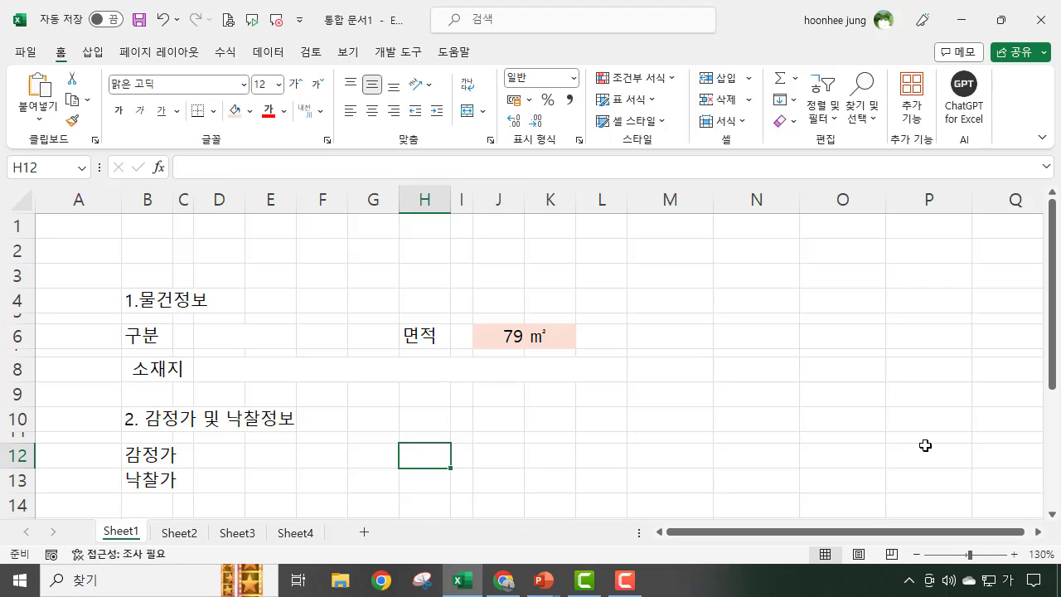
text(시세)
key(Return)
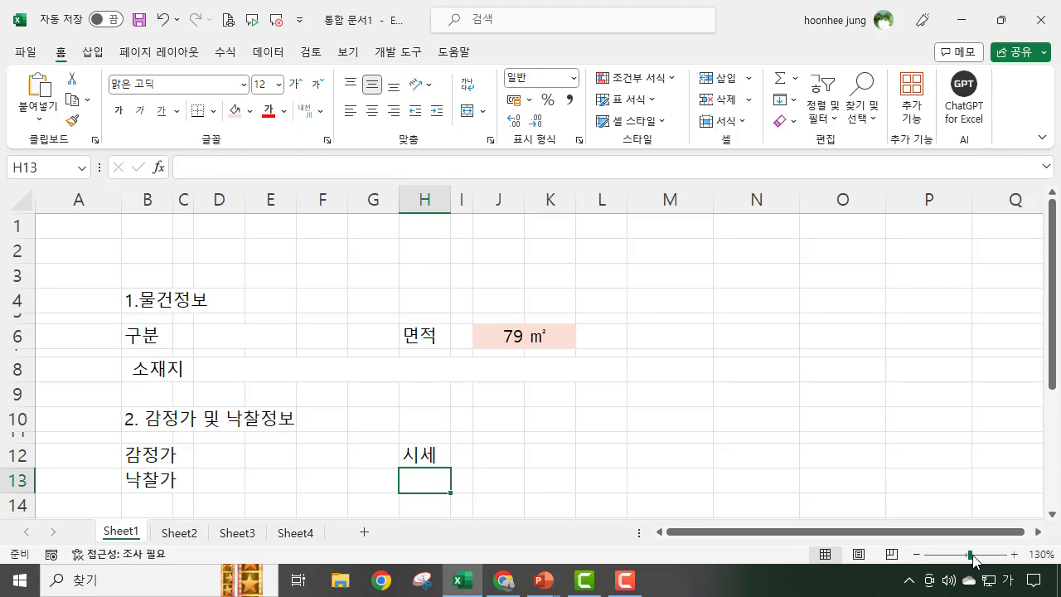
text(낙찰)
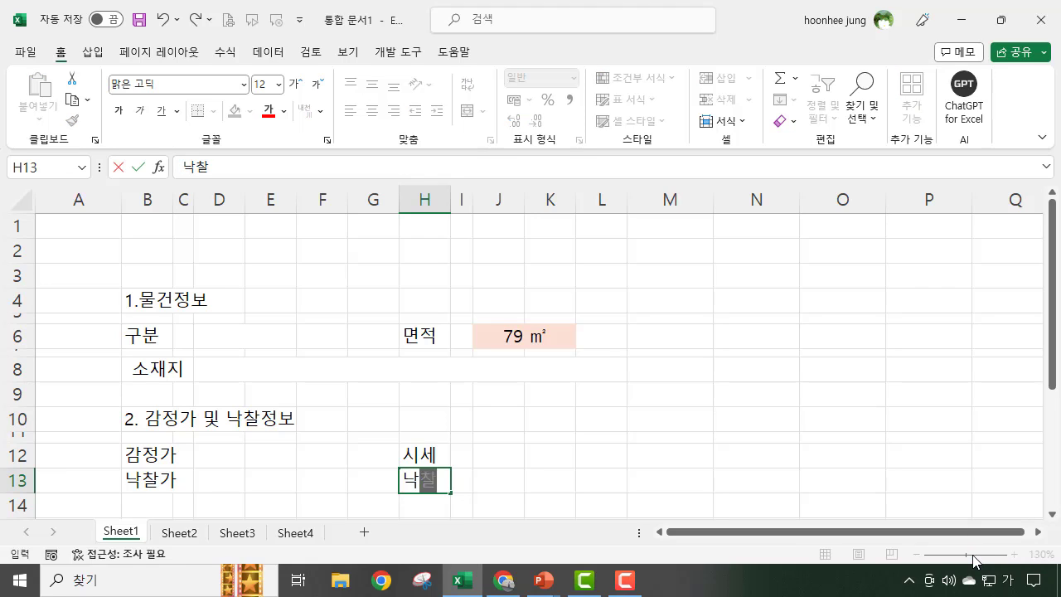
text(유ㄹ)
key(Return)
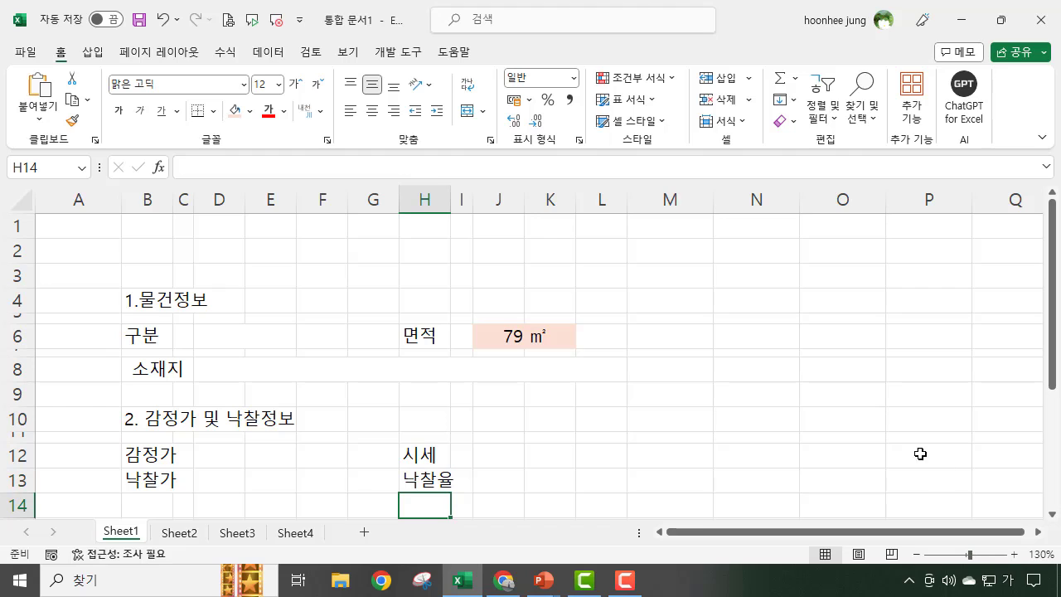
Step: Switch to Chrome to check the property's price details on the auction listing, and return to the Excel sheet
click(555, 477)
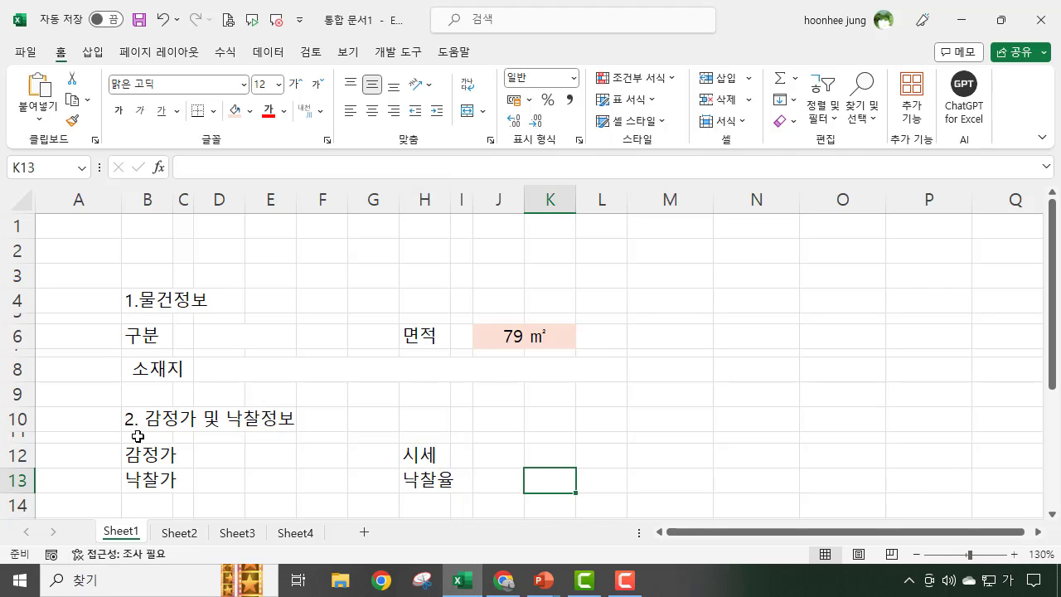
click(155, 457)
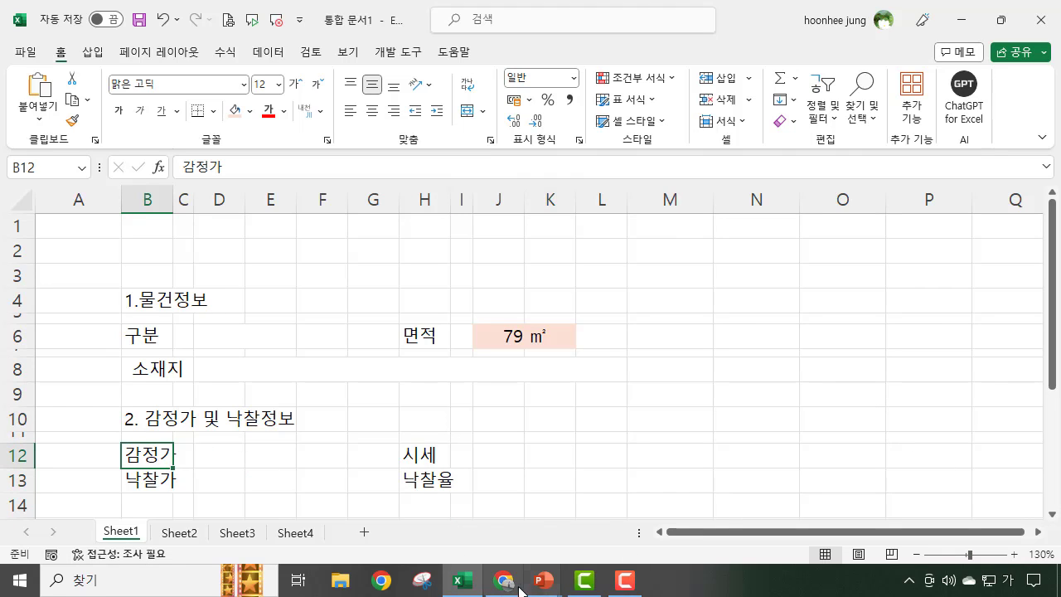
mouse_move(512, 584)
click(533, 498)
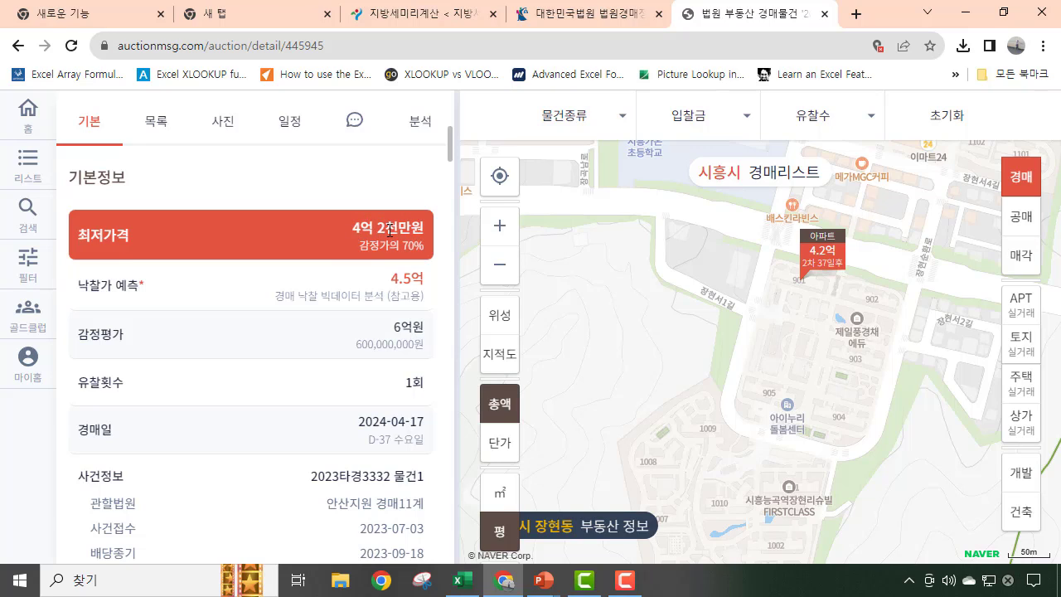
click(975, 17)
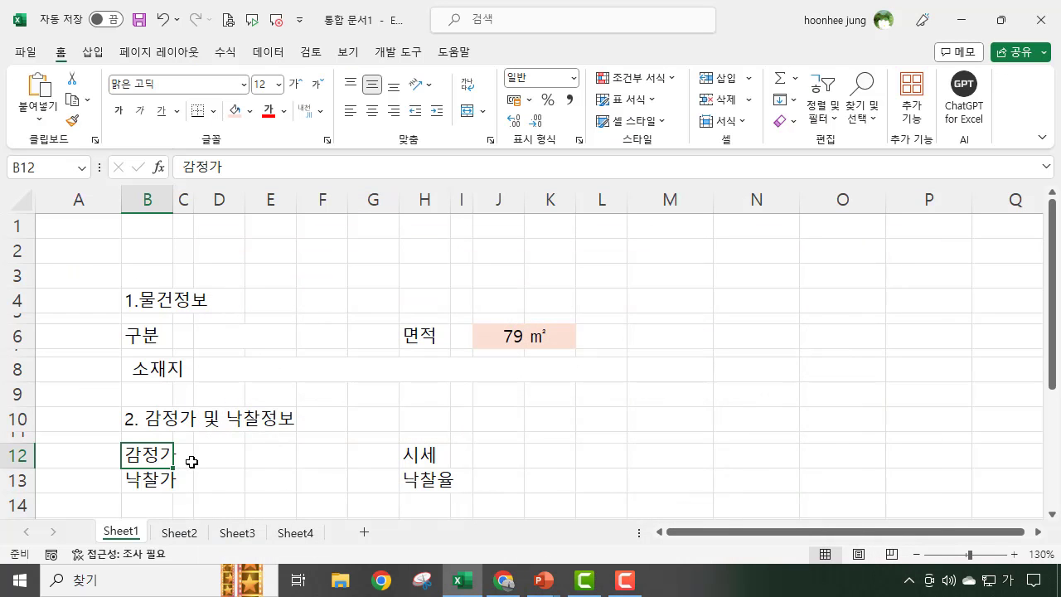
Step: Merge and center cells D12:F12 as the 감정가 entry area and apply the comma number style
click(217, 457)
drag(216, 459, 338, 457)
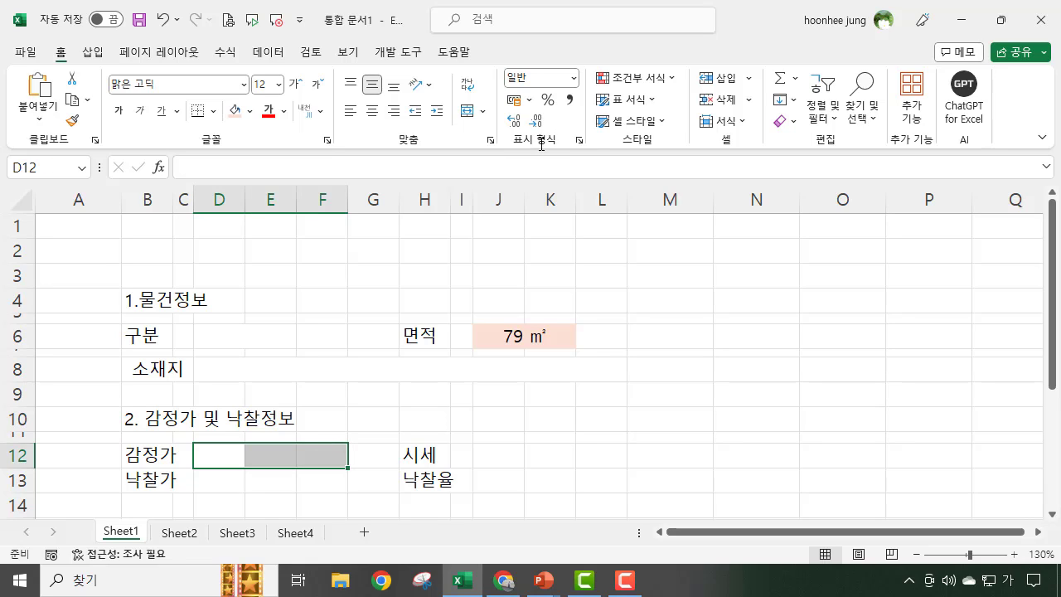
click(467, 110)
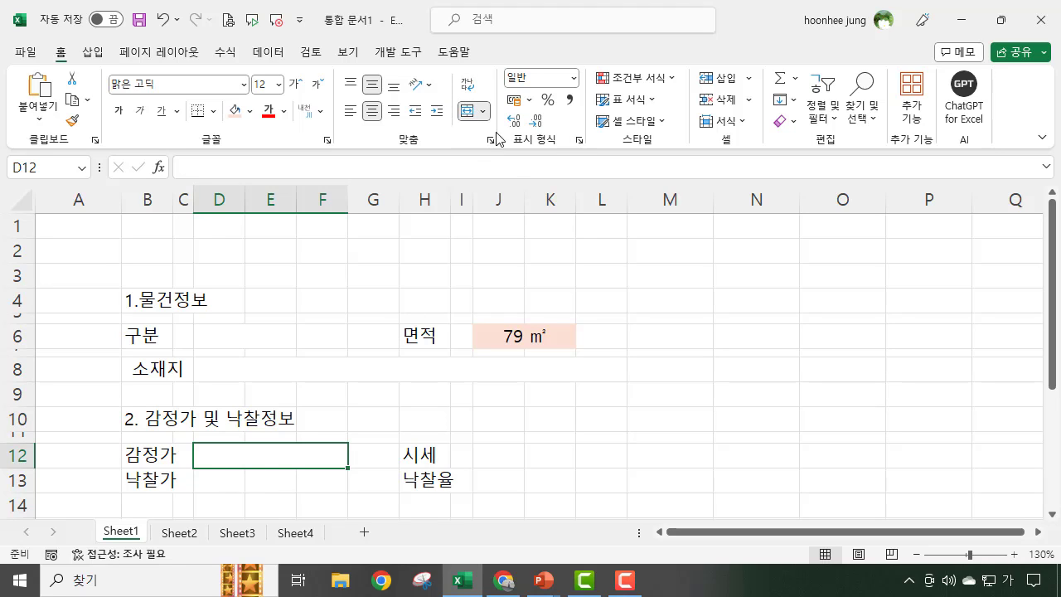
click(571, 103)
Step: Copy the format of the merged 감정가 cell to D13 for 낙찰가 and to J12 for 시세
click(72, 120)
click(219, 480)
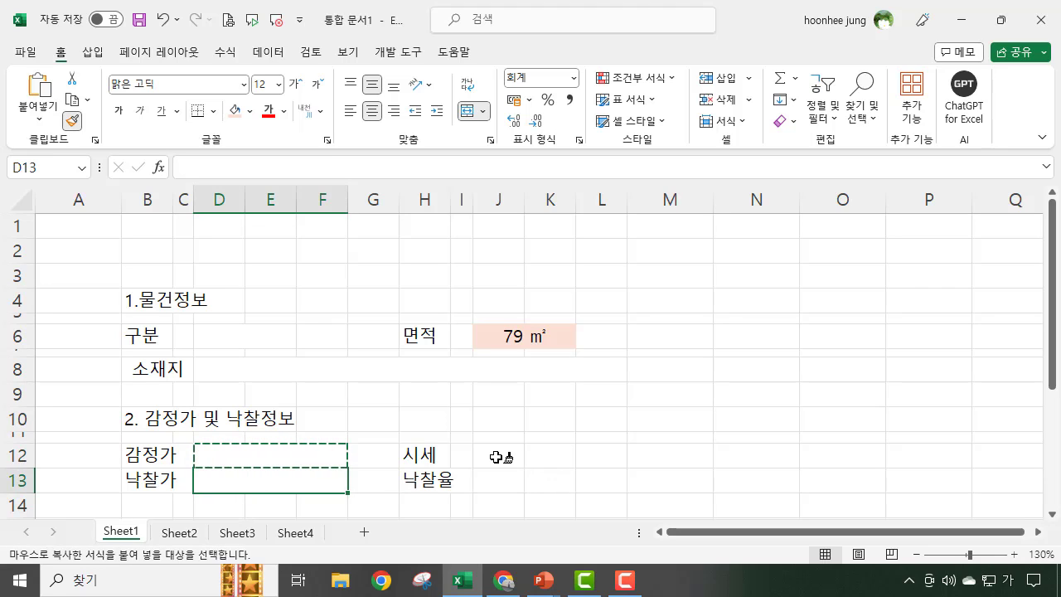
click(520, 465)
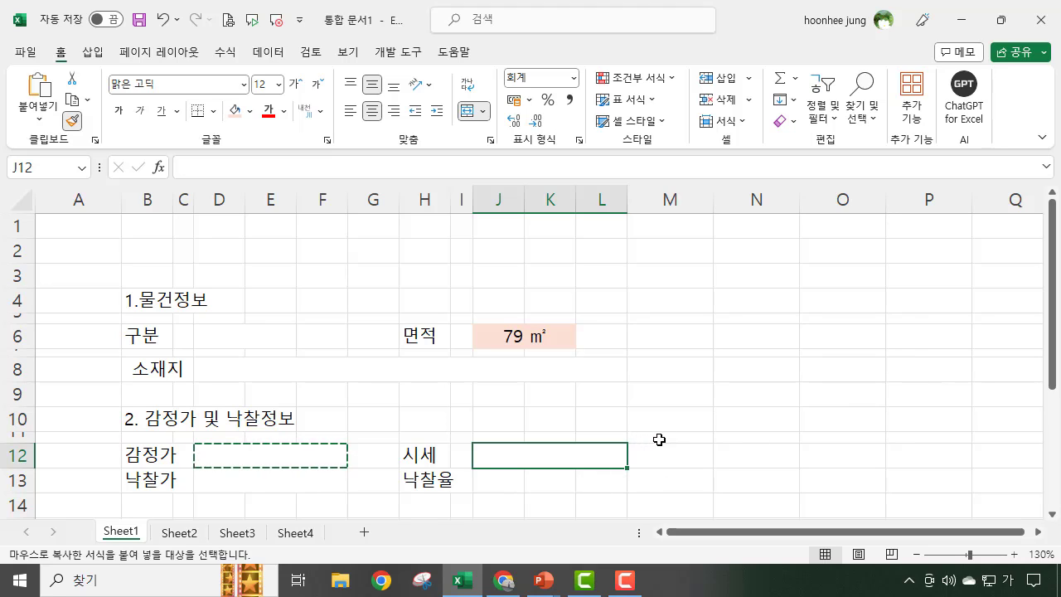
key(Escape)
click(682, 425)
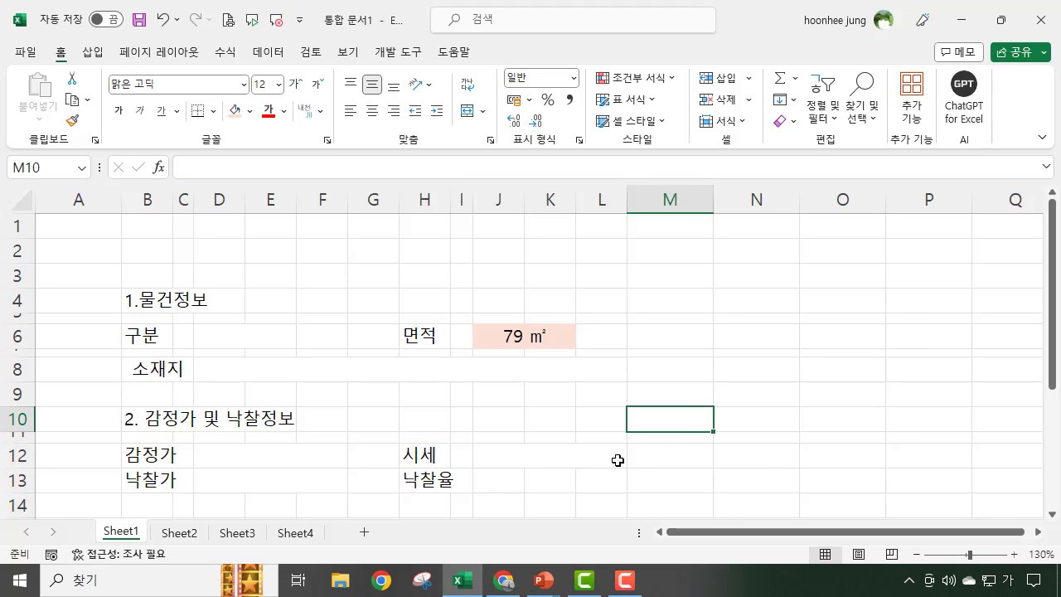
drag(149, 457, 484, 459)
click(543, 504)
click(498, 481)
click(570, 482)
Step: Enter the formula =D13/D12 in J13 to calculate the 낙찰율
click(505, 483)
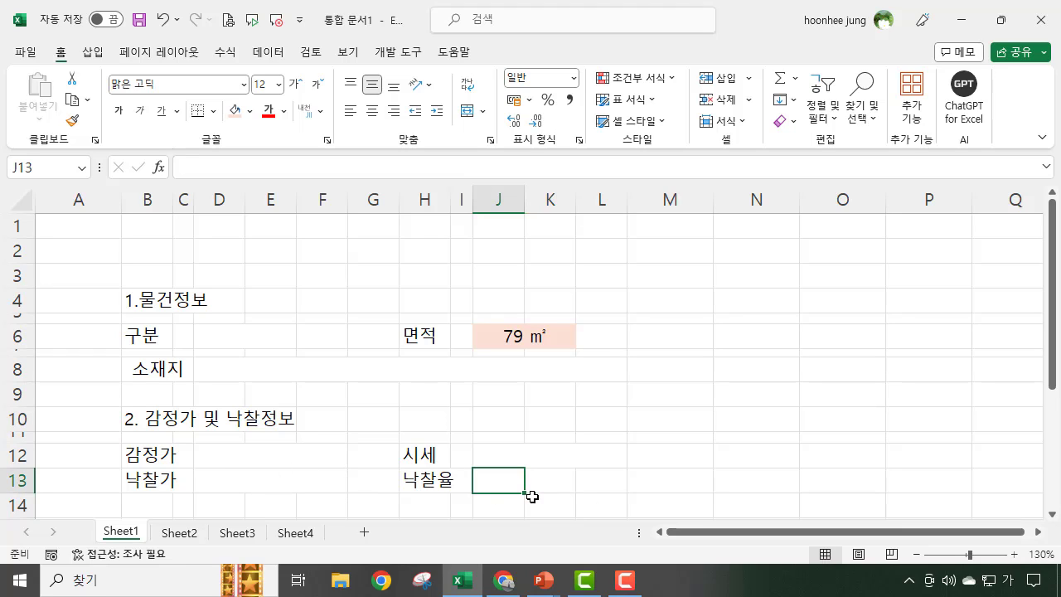
text(=)
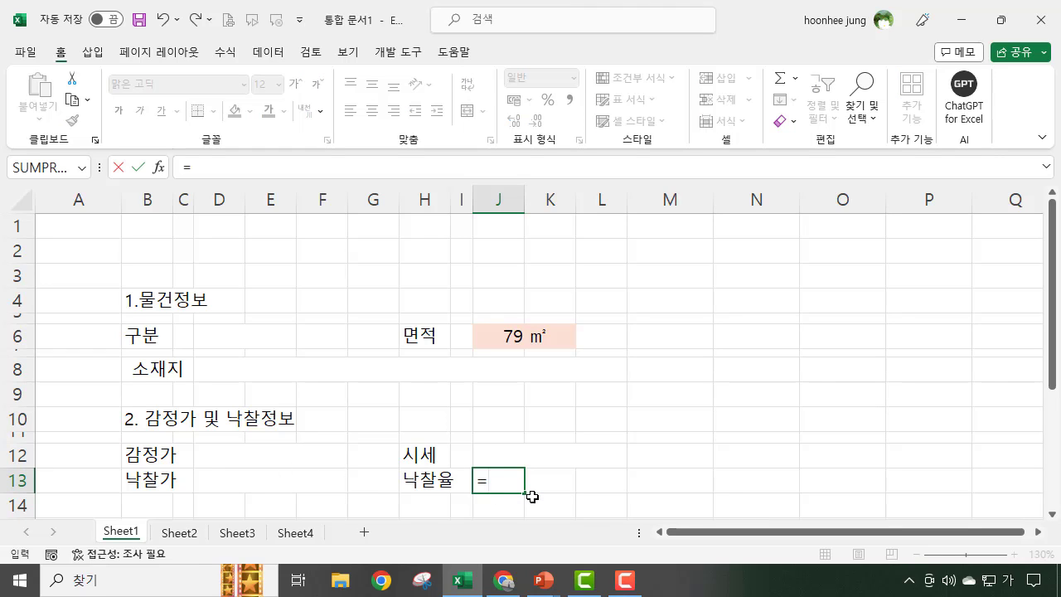
click(242, 483)
text(/)
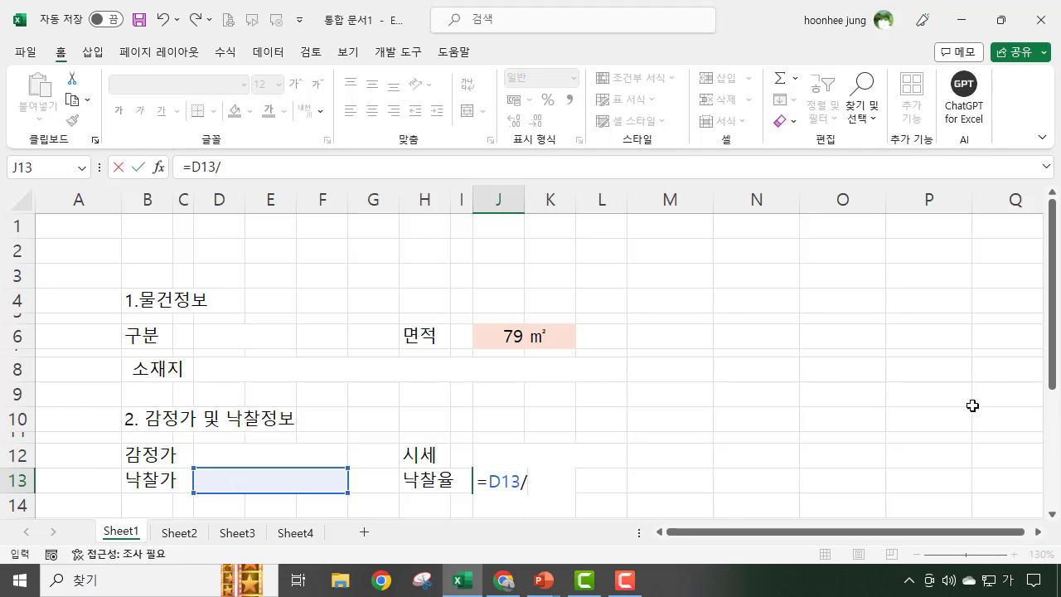
click(291, 455)
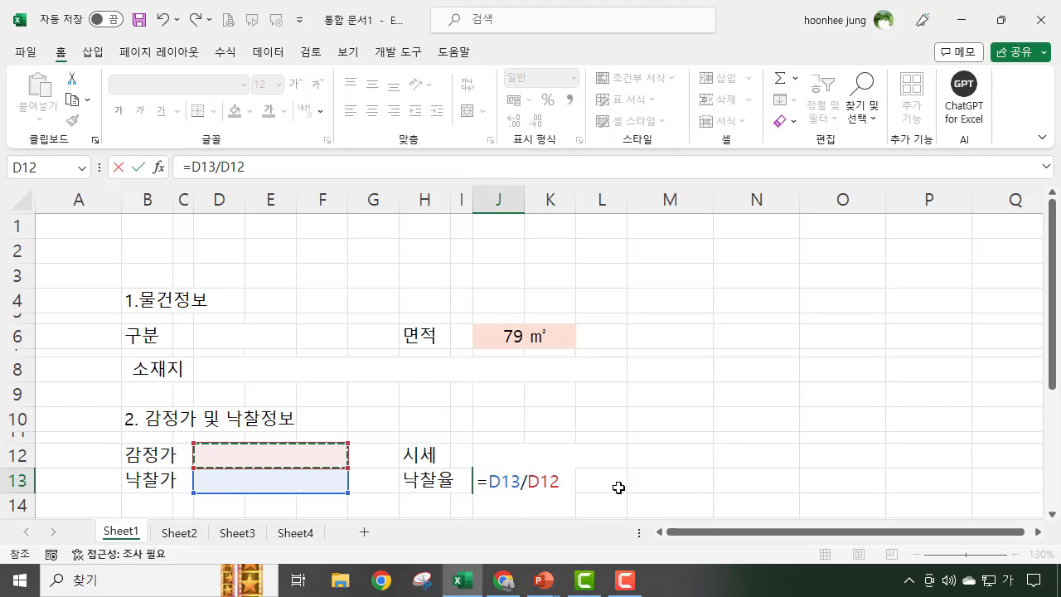
key(Return)
Step: Merge and center cells J13:K13 to widen the 낙찰율 result cell
click(489, 481)
drag(503, 481, 547, 481)
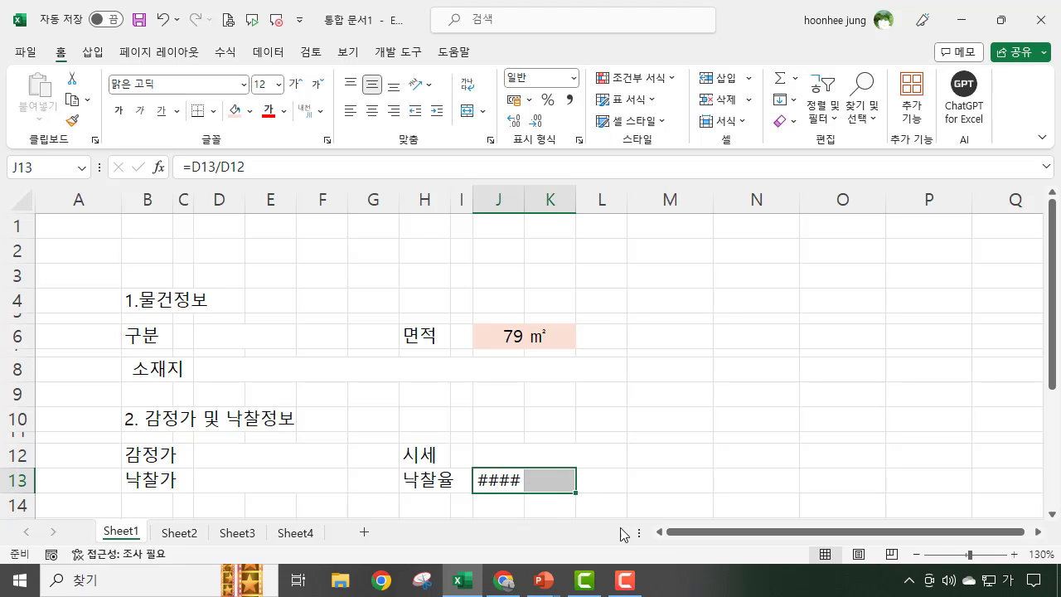
click(468, 110)
click(782, 477)
click(517, 486)
click(225, 485)
click(256, 457)
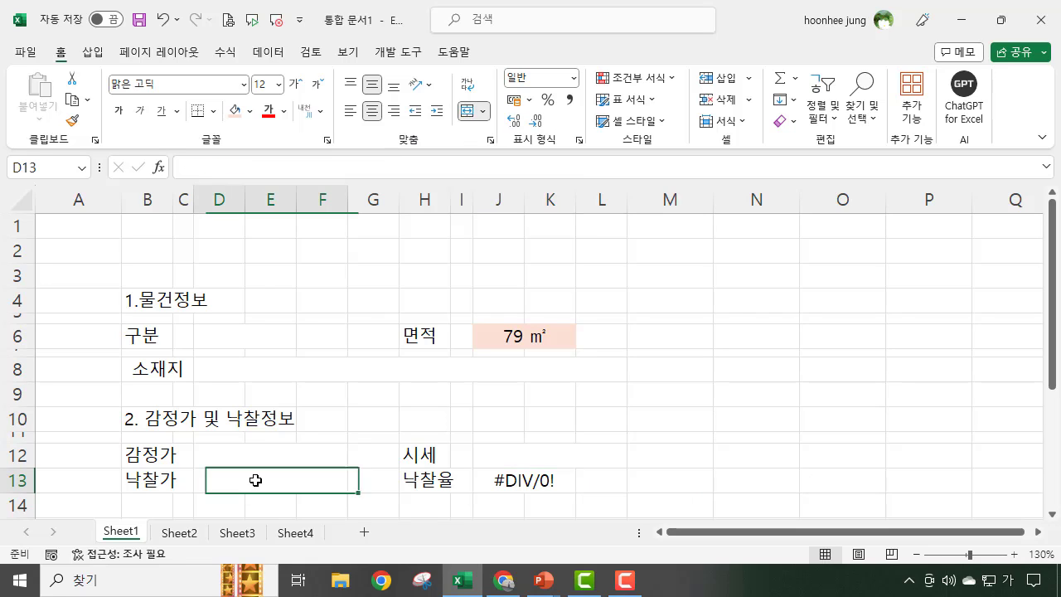
click(254, 486)
Step: Wrap the 낙찰율 formula in J13 with IFERROR so it reads =IFERROR(D13/D12,"")
click(521, 486)
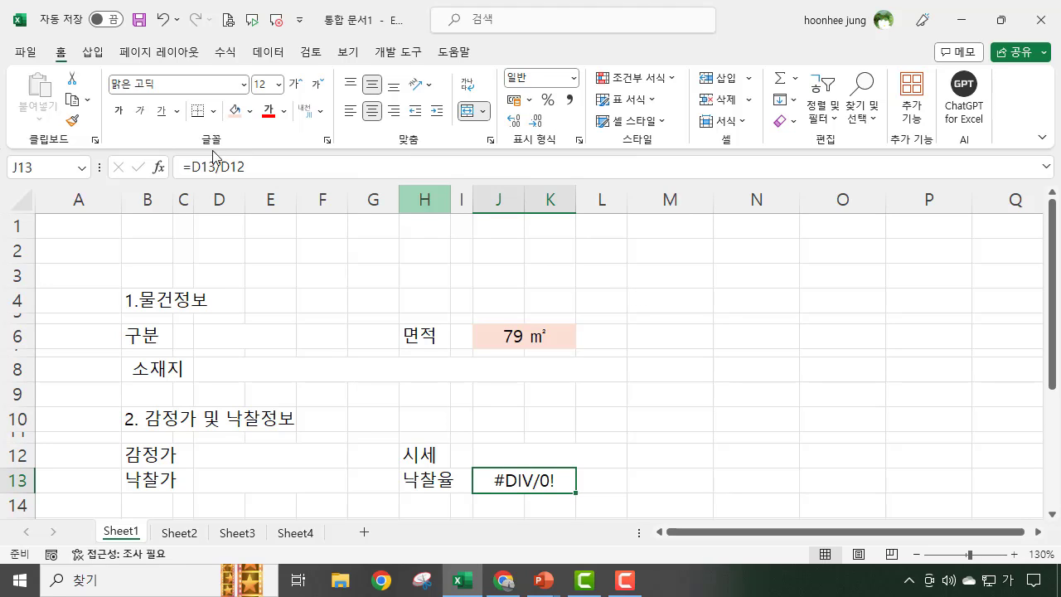
click(193, 167)
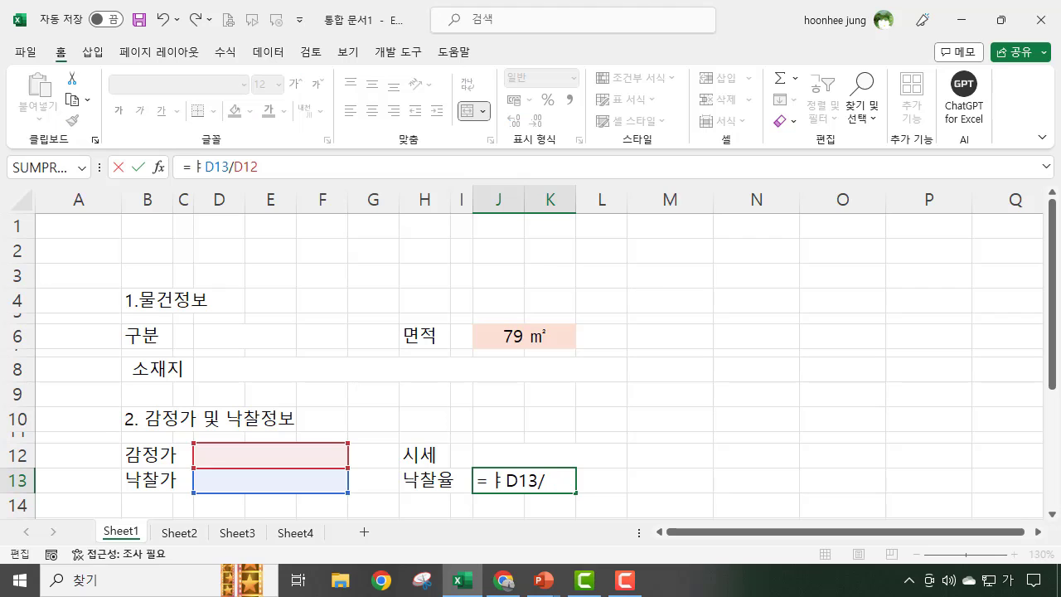
text(if)
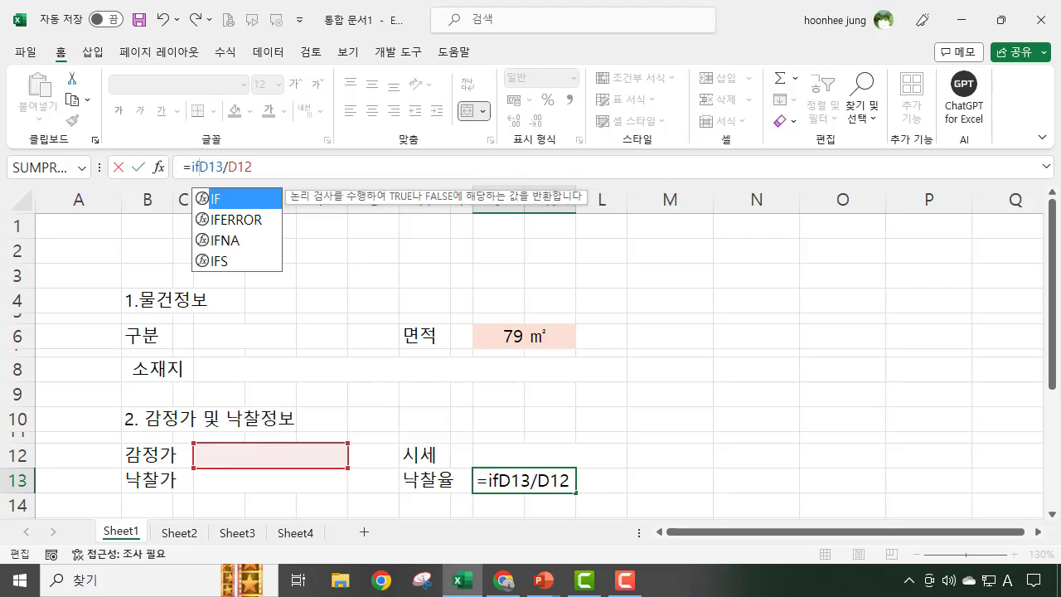
text(error)
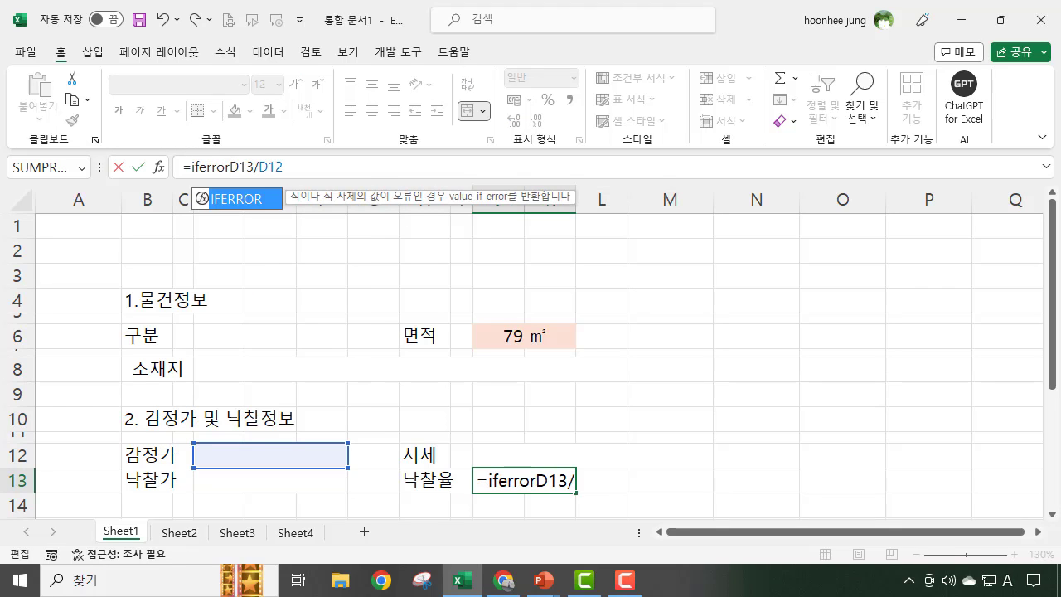
text(()
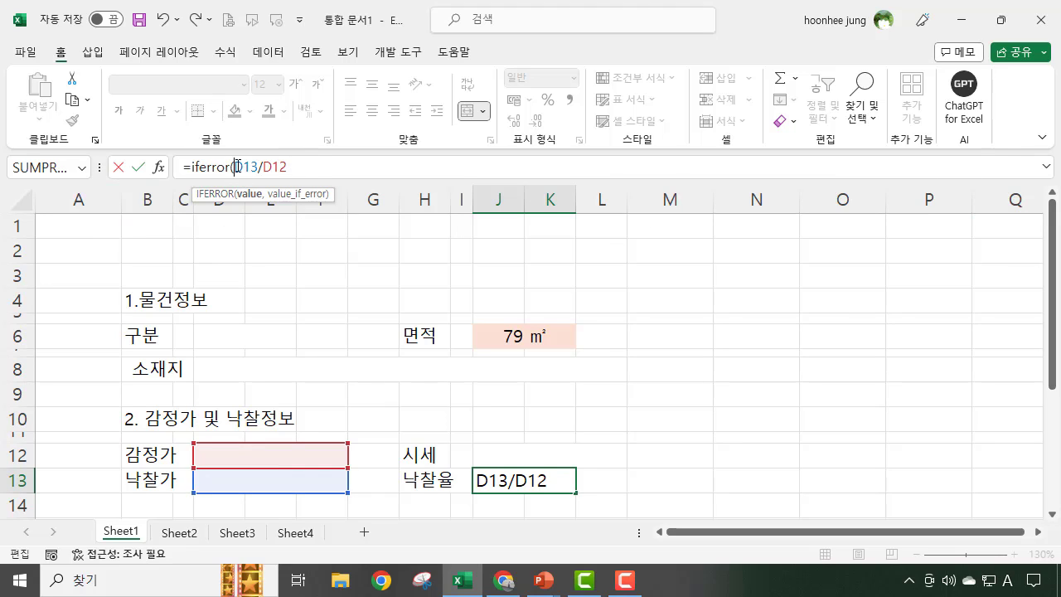
drag(235, 166, 291, 167)
click(296, 168)
text(,)
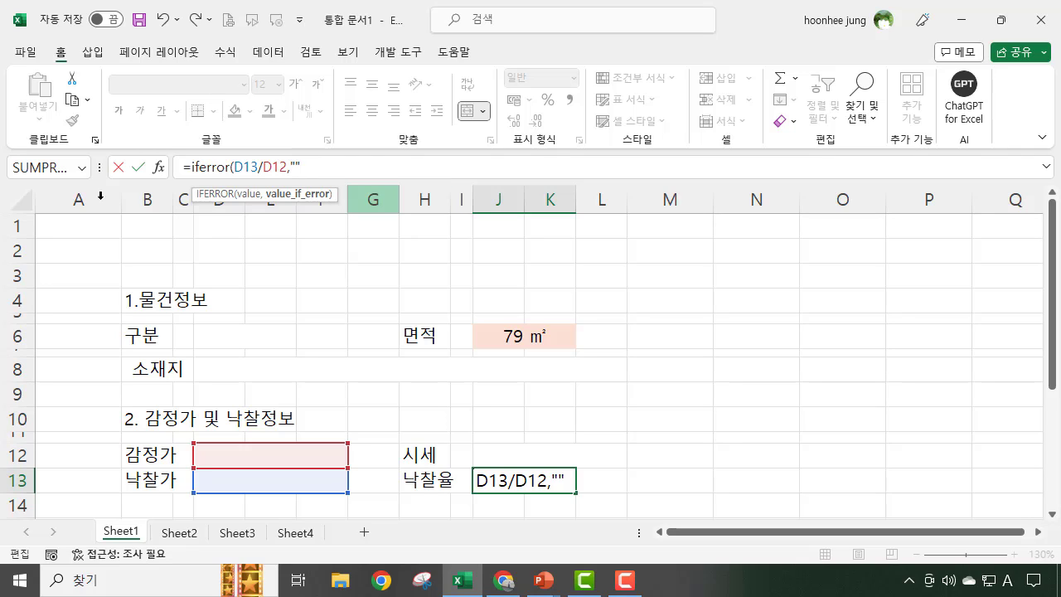
drag(235, 166, 287, 166)
click(329, 167)
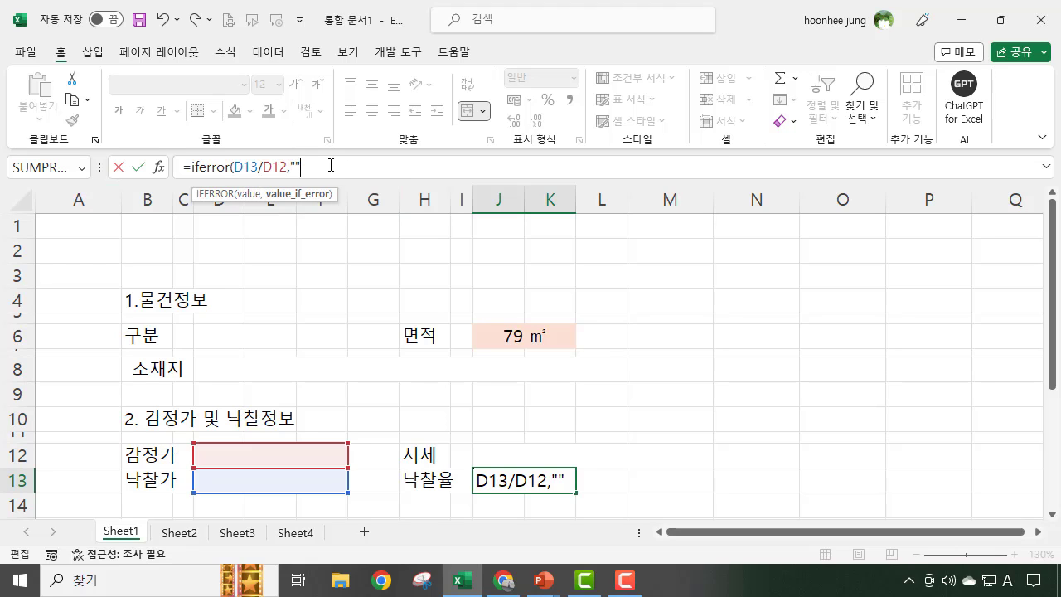
text())
key(Return)
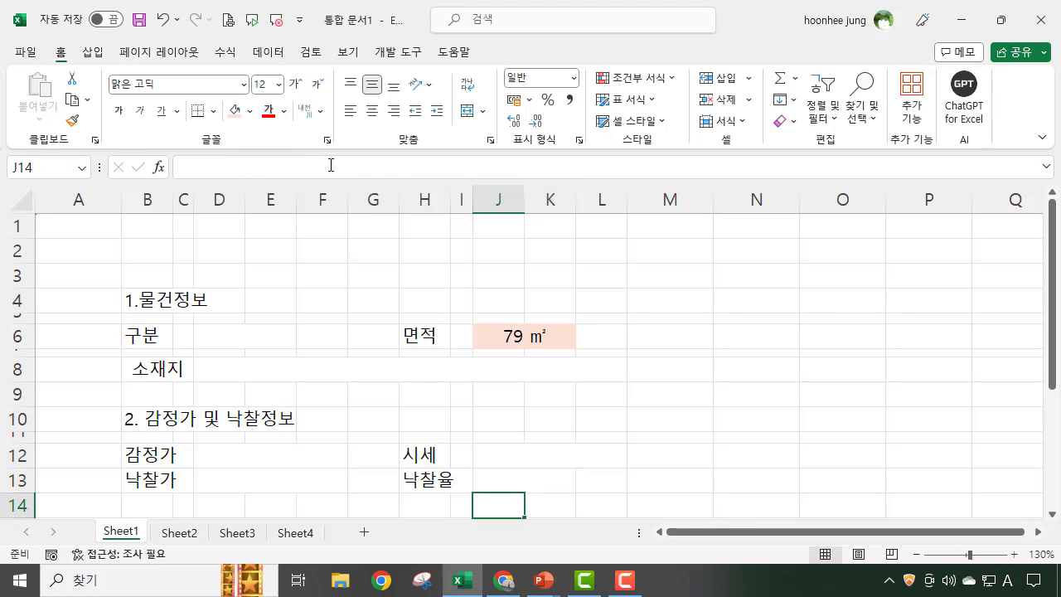
Step: Apply the comma number style to the merged 낙찰율 cell J13
click(530, 482)
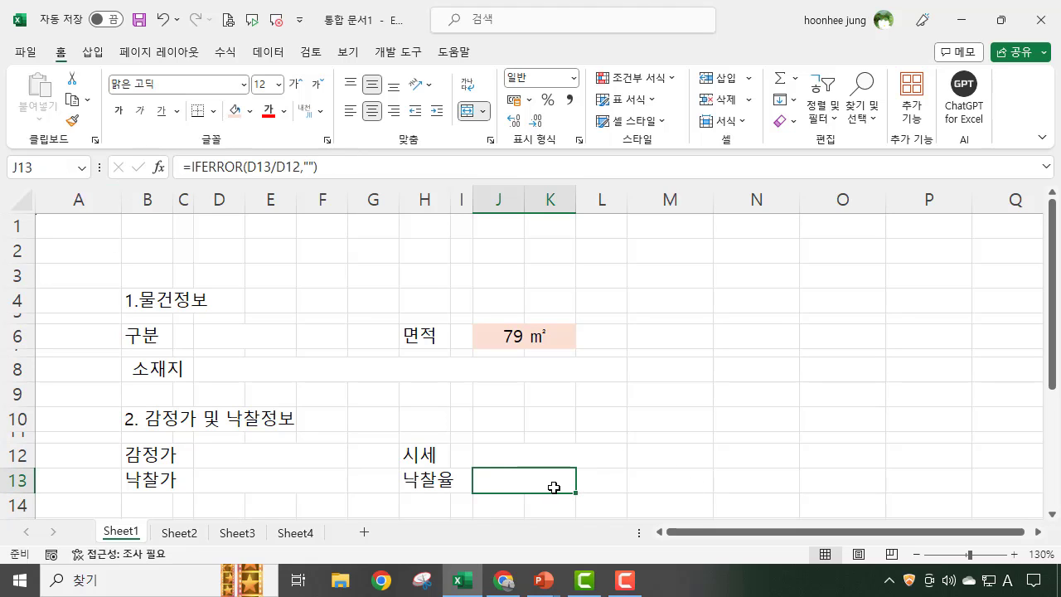
click(571, 99)
click(644, 461)
click(615, 479)
click(682, 438)
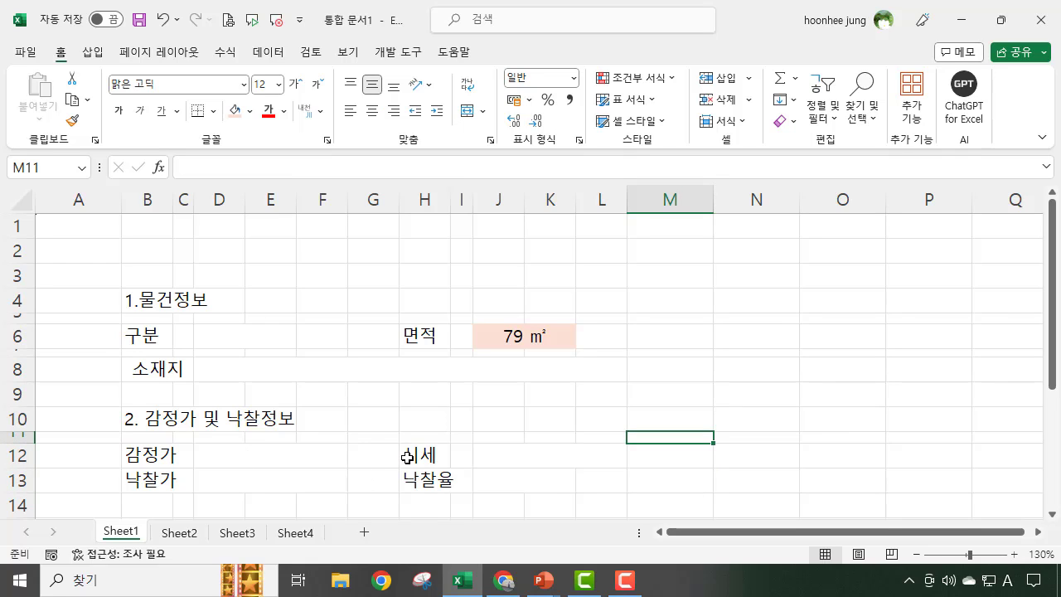
Step: Switch to Chrome to examine the auction listing's property type, location, area and appraised price, and return to the Excel sheet
scroll(409, 459, down, 1)
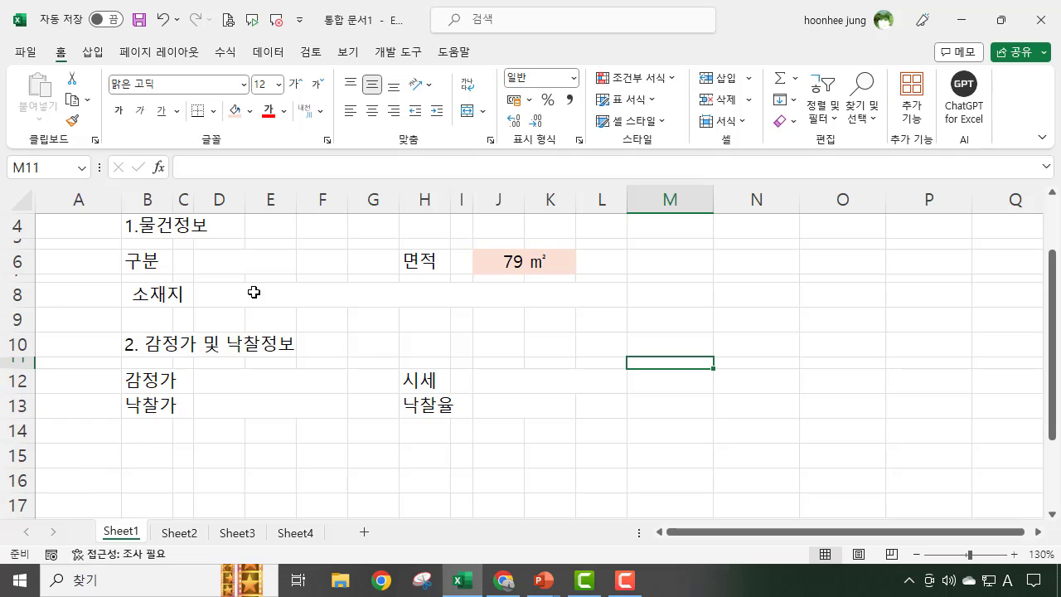
click(220, 262)
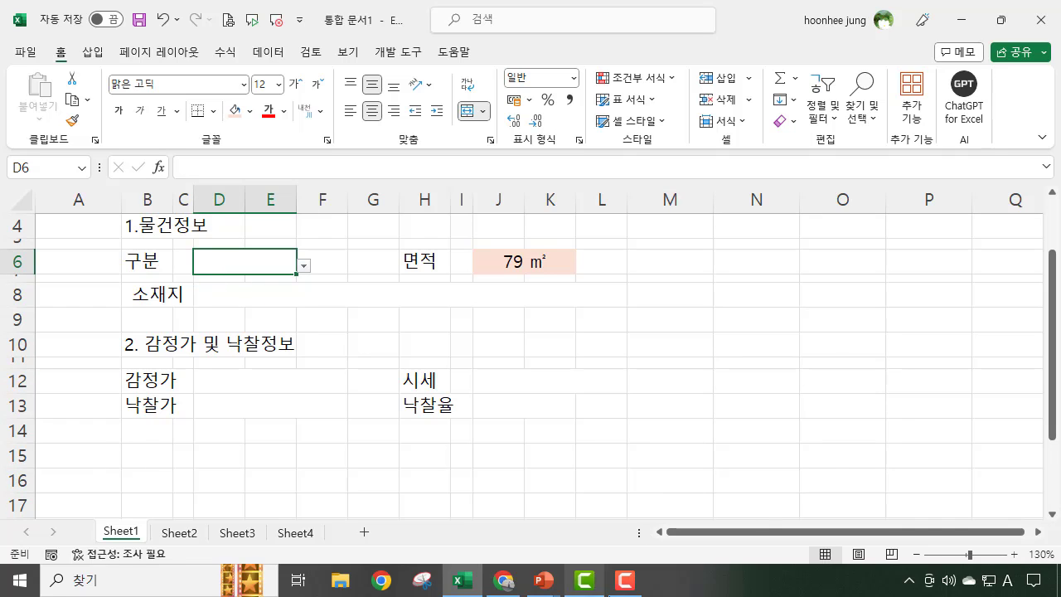
mouse_move(504, 588)
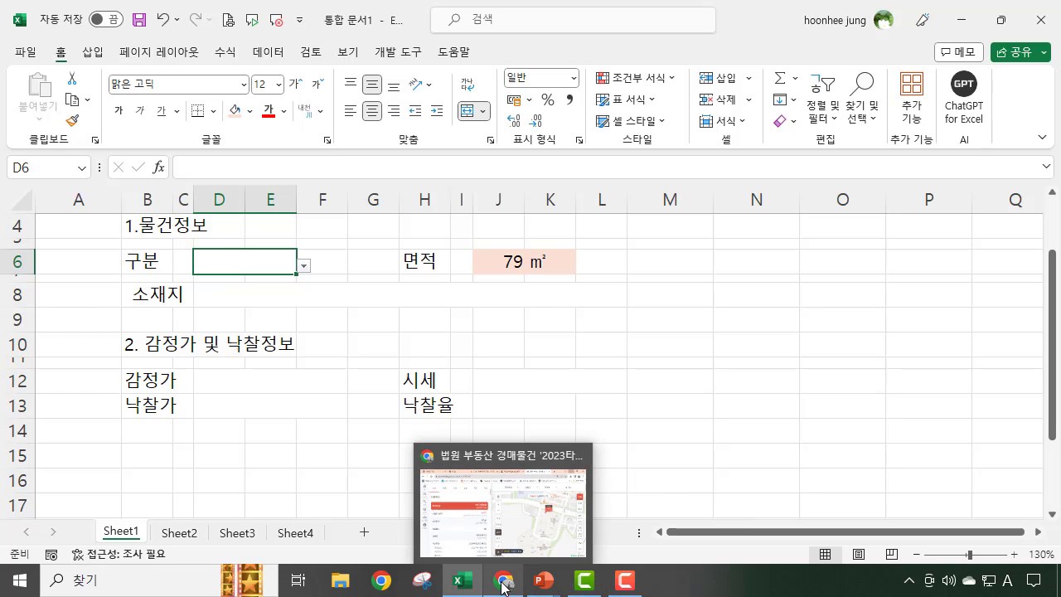
click(510, 524)
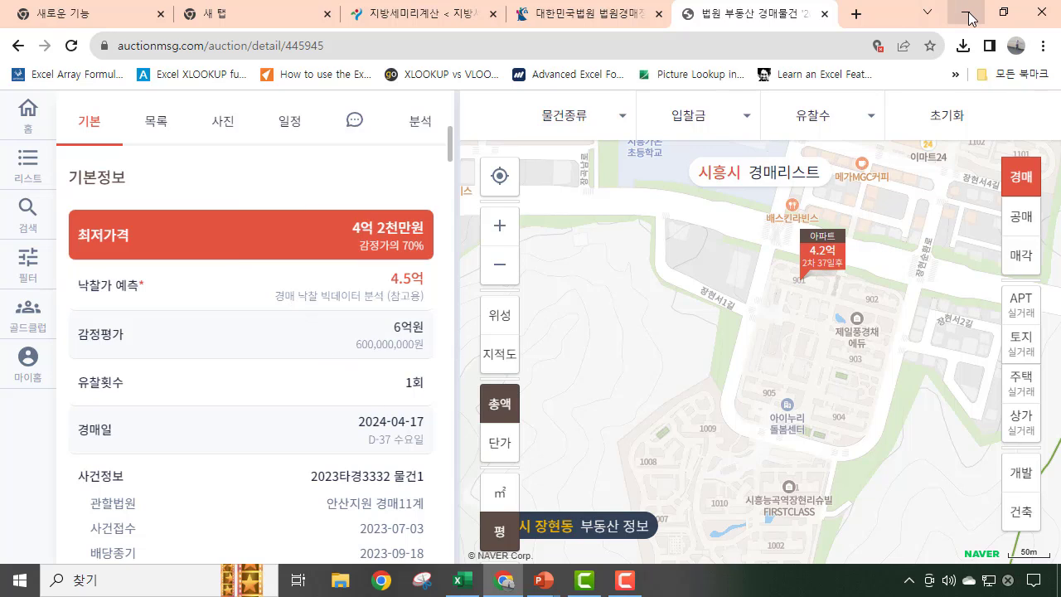
scroll(312, 359, up, 2)
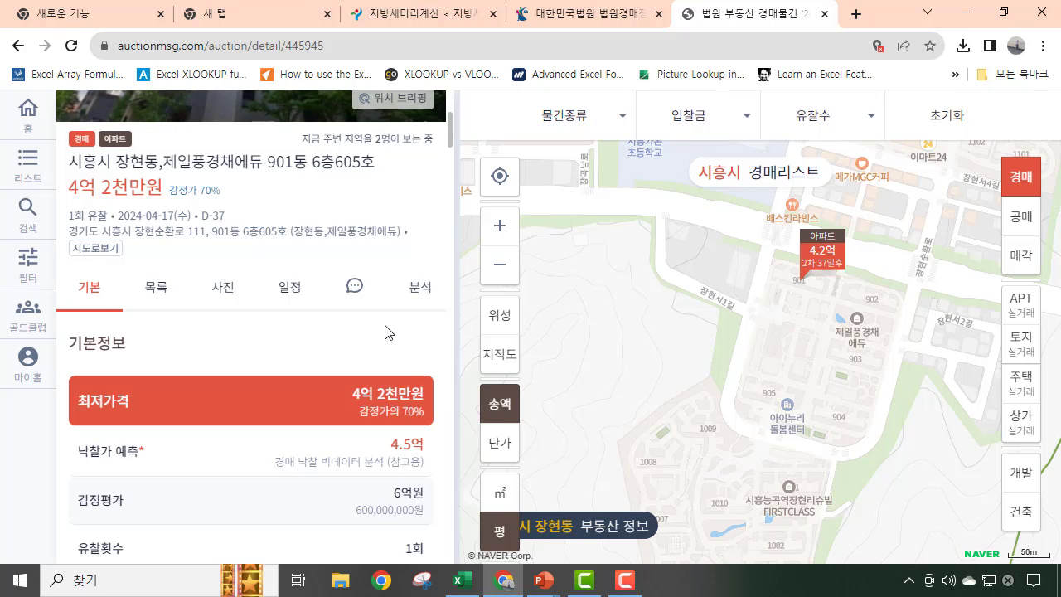
scroll(394, 334, down, 2)
scroll(396, 348, down, 3)
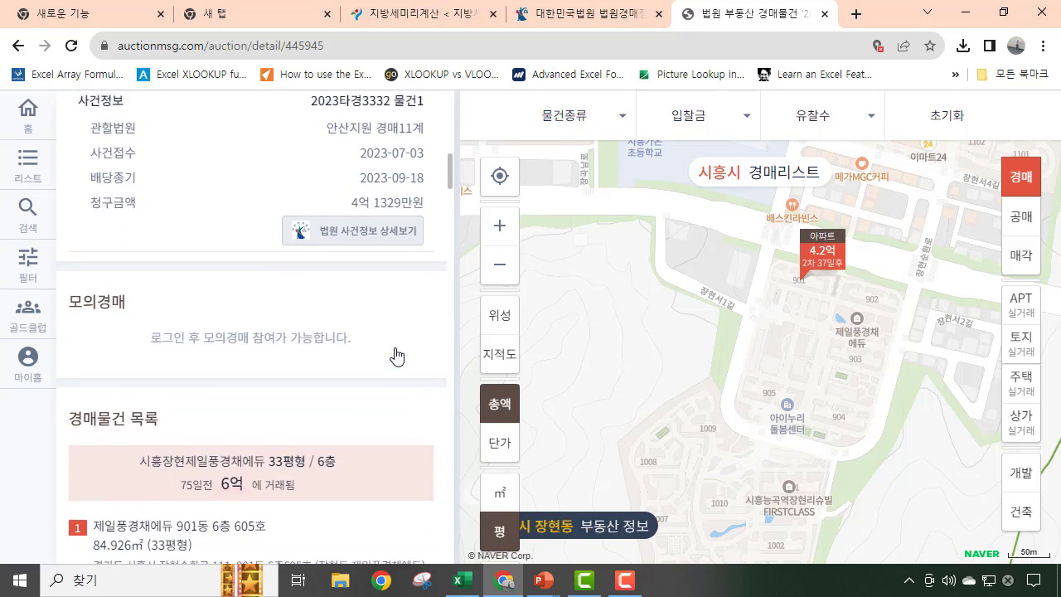
scroll(396, 356, down, 1)
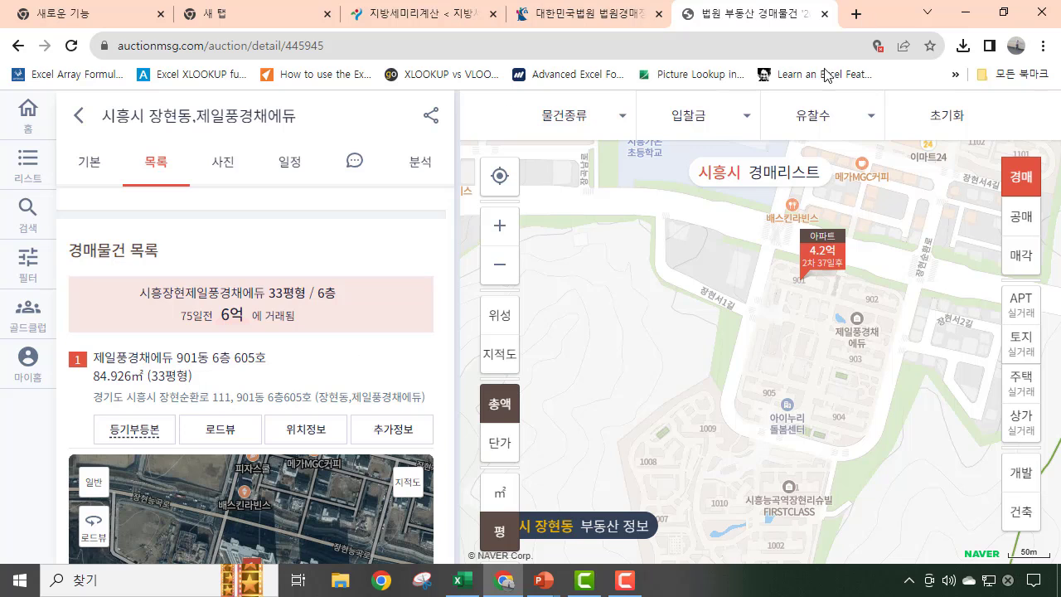
click(973, 23)
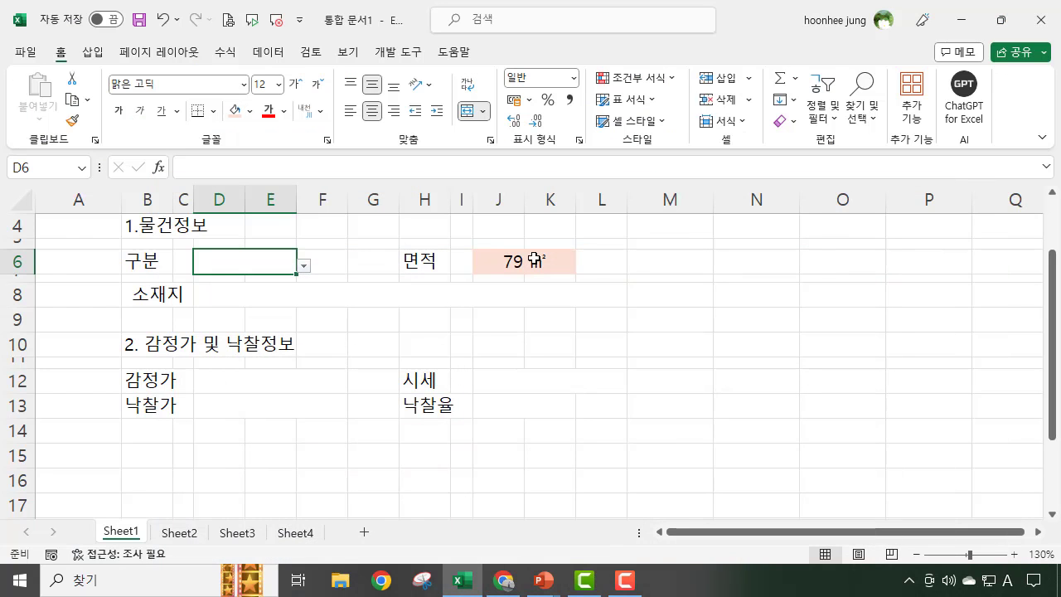
Step: Set the 면적 value in J6 to 85 and choose 아파트 as the 구분 in D6
click(512, 262)
text(85)
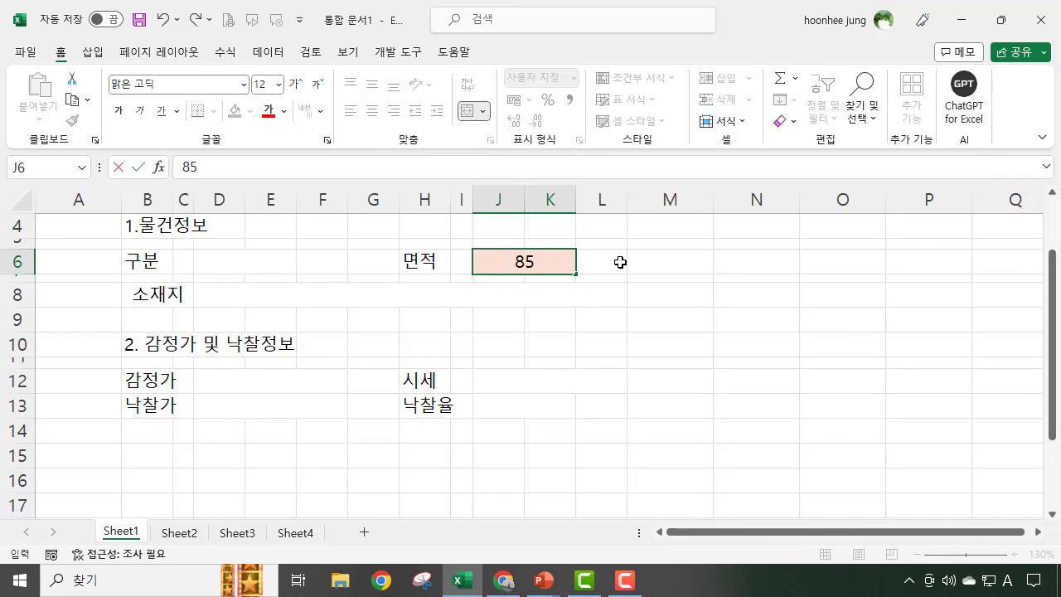
key(ctrl+Return)
key(Return)
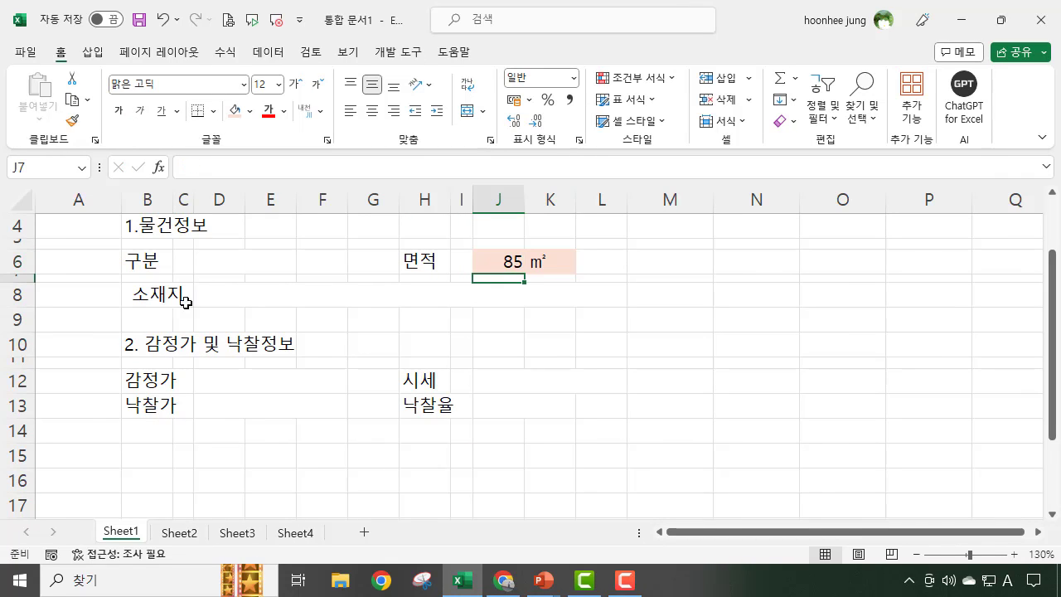
click(247, 262)
click(305, 267)
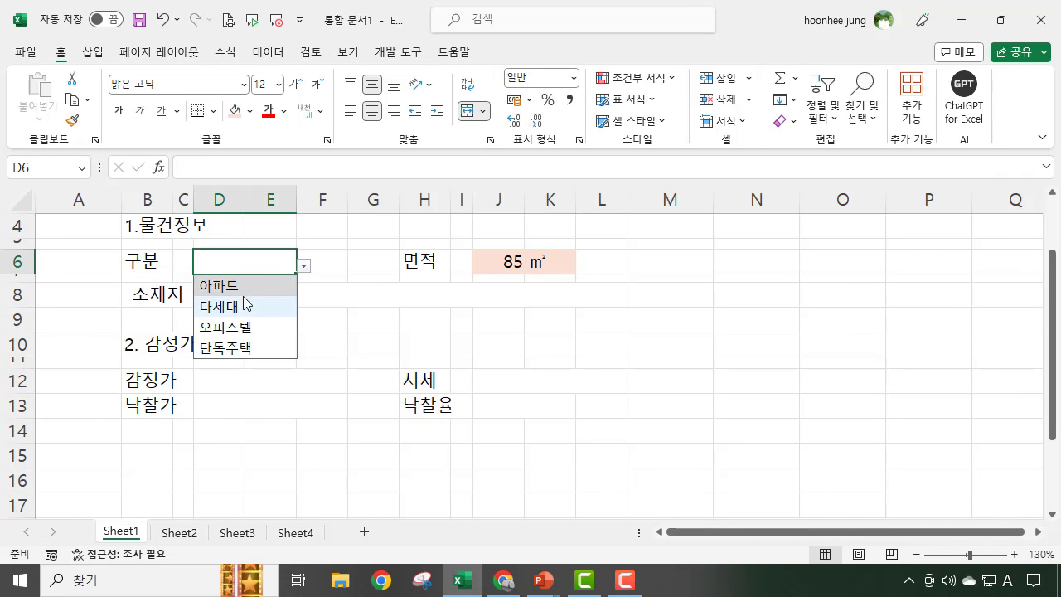
click(244, 287)
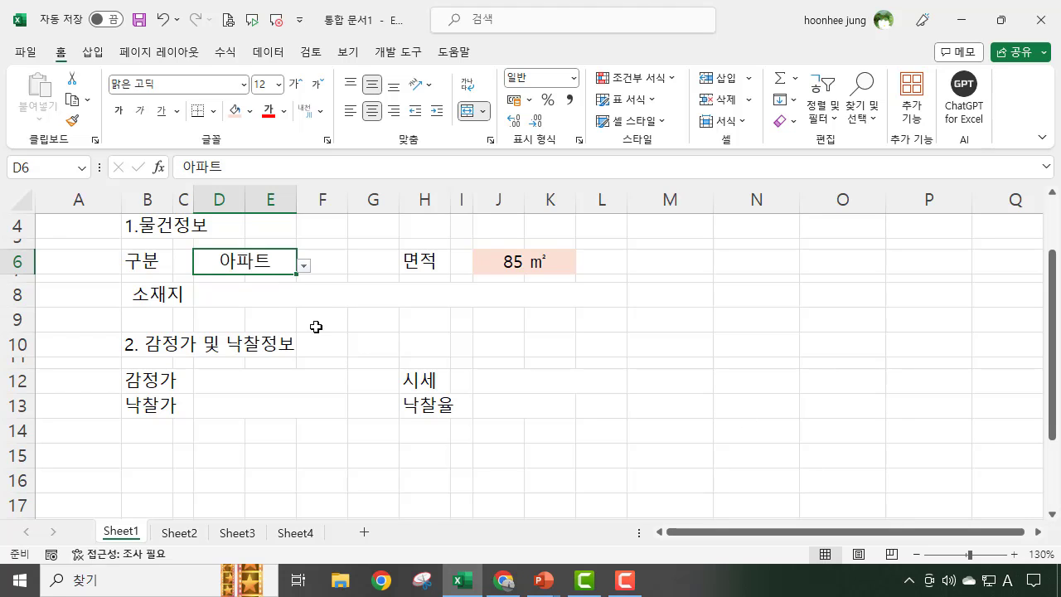
Step: Enter 경기도 시흥시 장현동 as the 소재지 in the merged cell D8
click(308, 298)
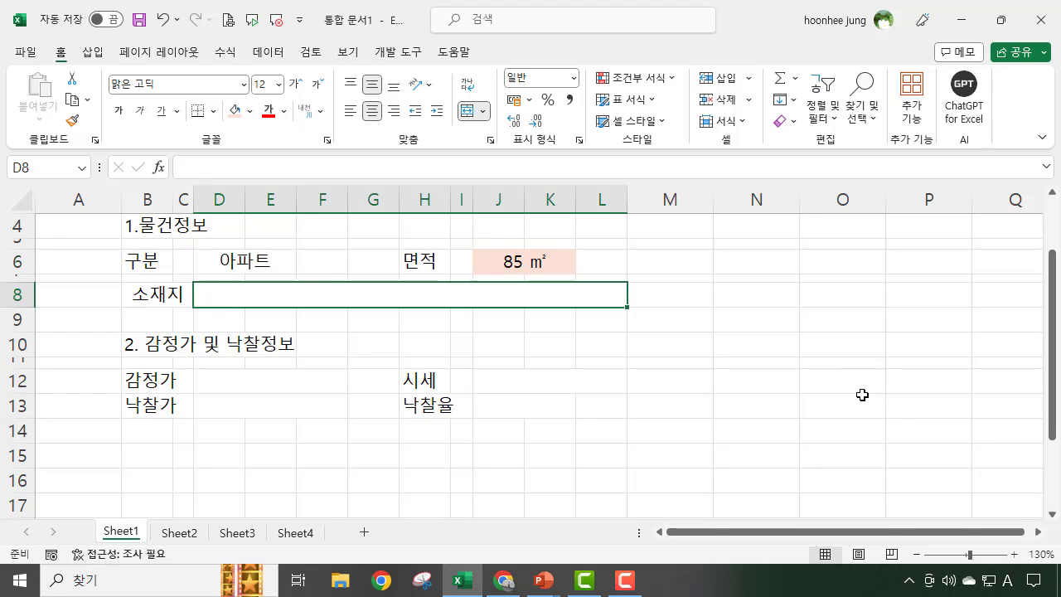
text(rudr)
key(BackSpace)
key(BackSpace)
key(BackSpace)
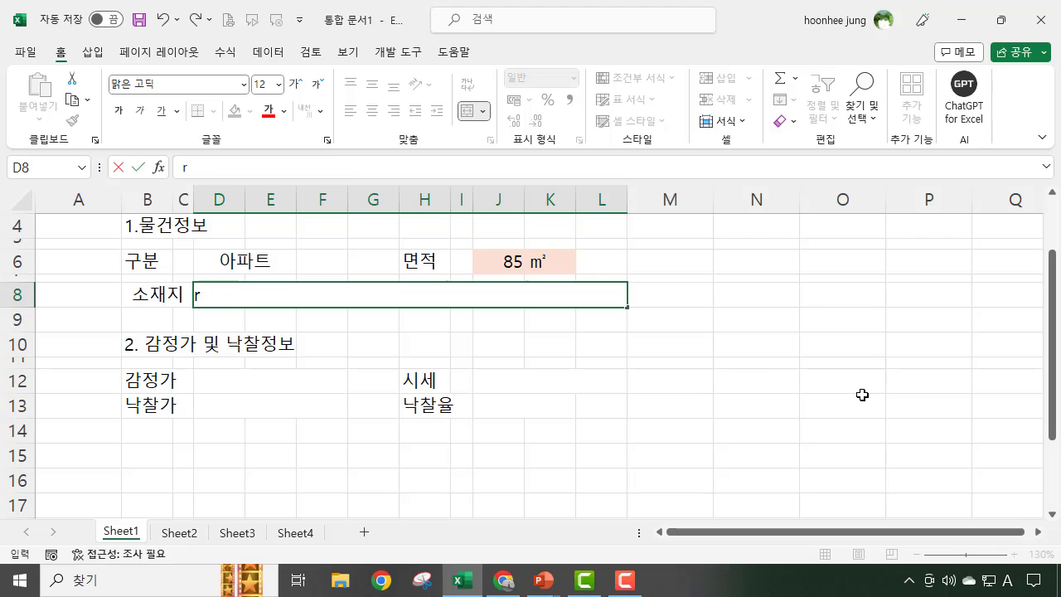
text(경기도 )
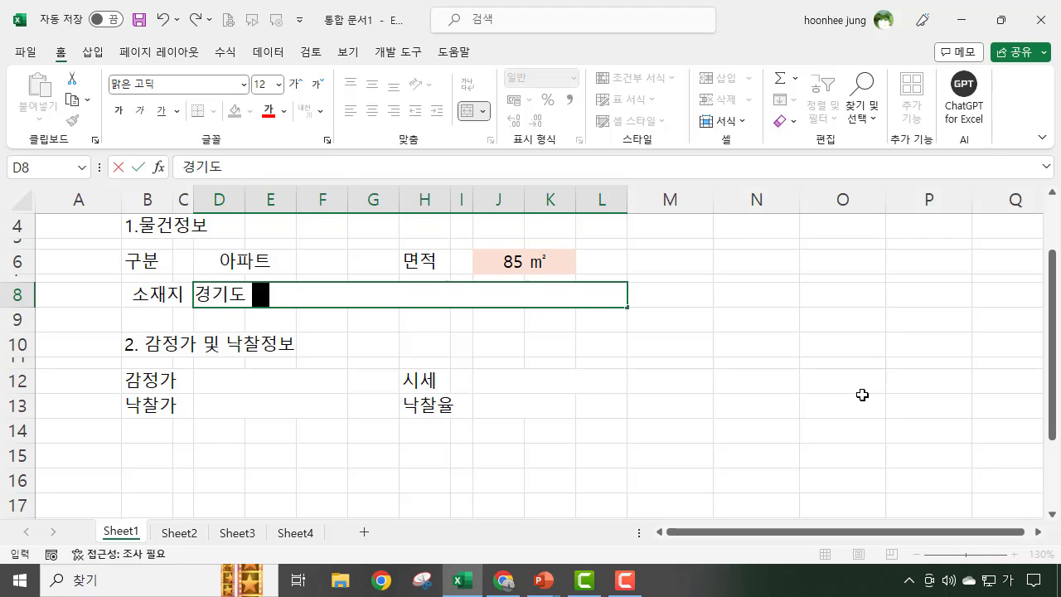
text(싱흥시 장현도)
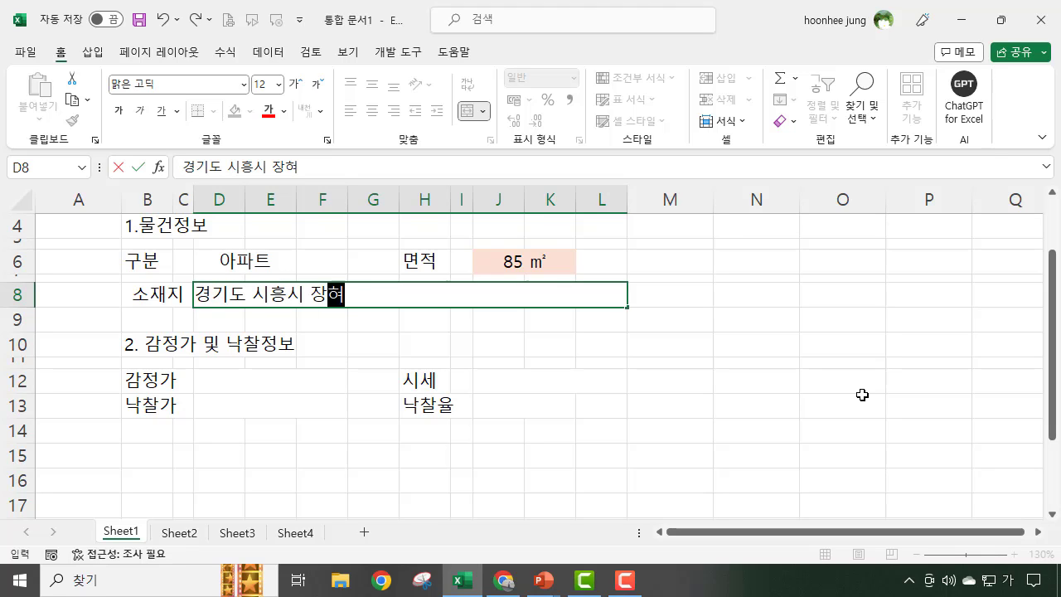
text(ㅇ)
key(Return)
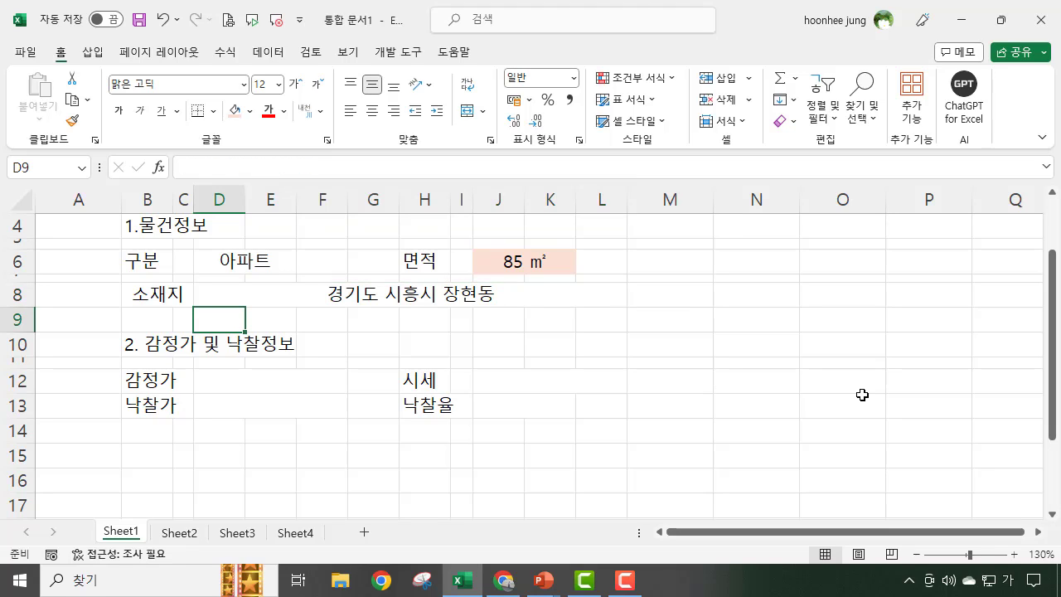
Step: Enter 600,000,000 as the 감정가 in D12
click(255, 381)
text(600)
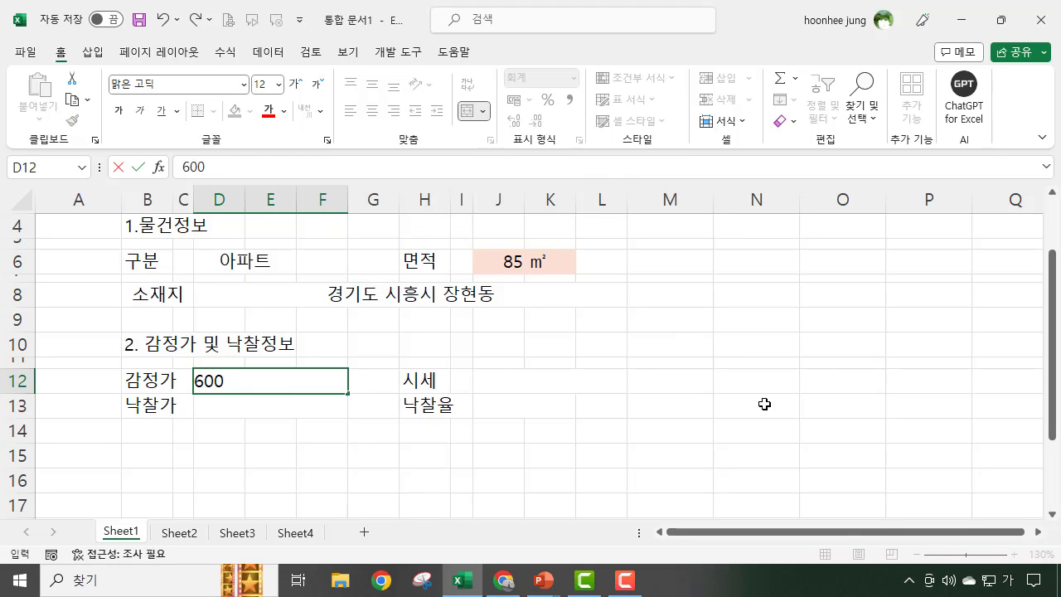
text(,000,000)
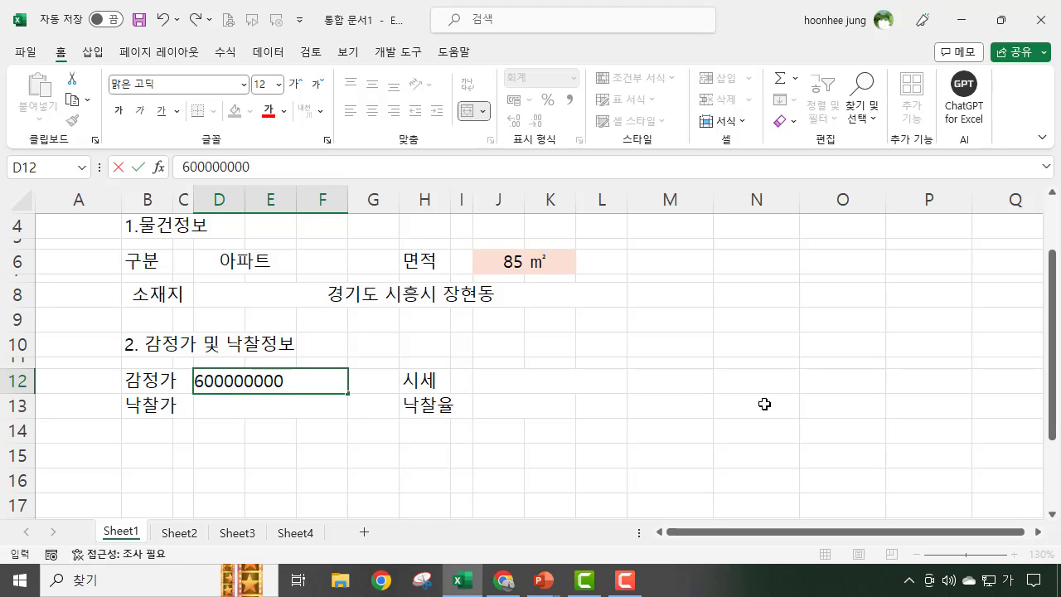
key(Return)
click(269, 383)
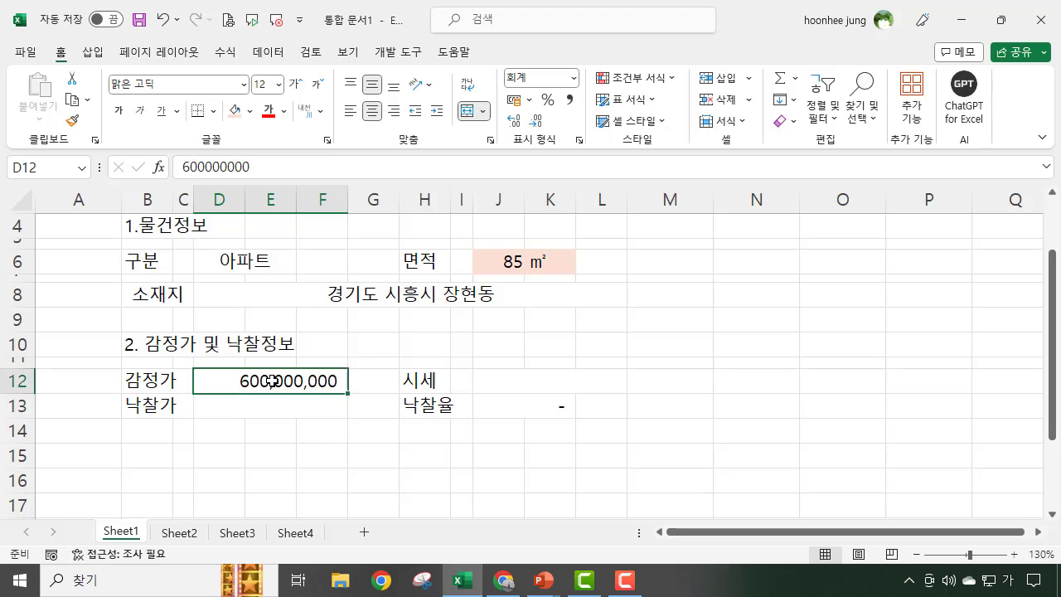
click(303, 438)
click(280, 409)
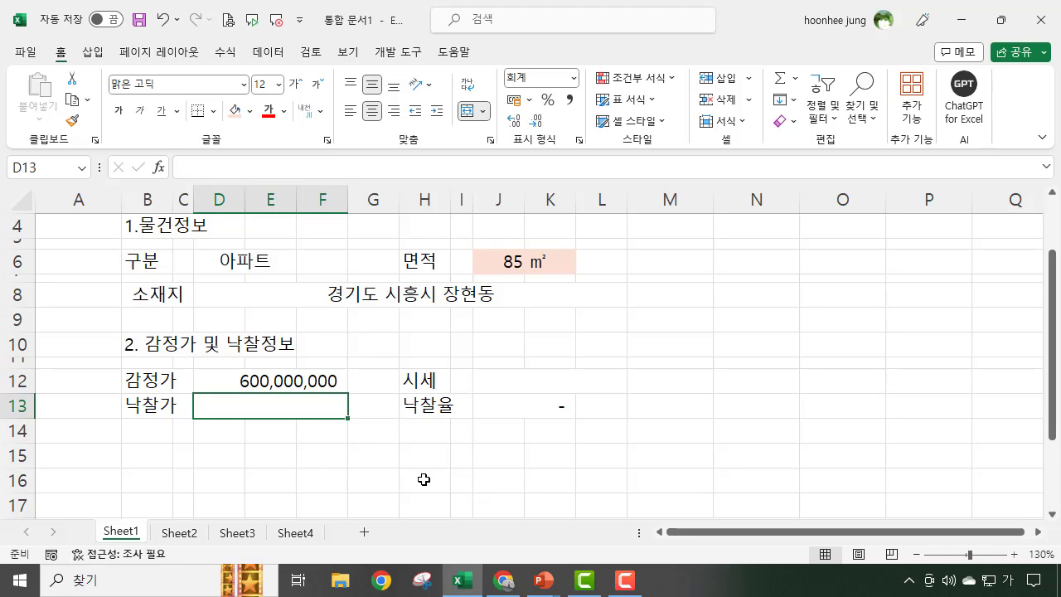
click(408, 459)
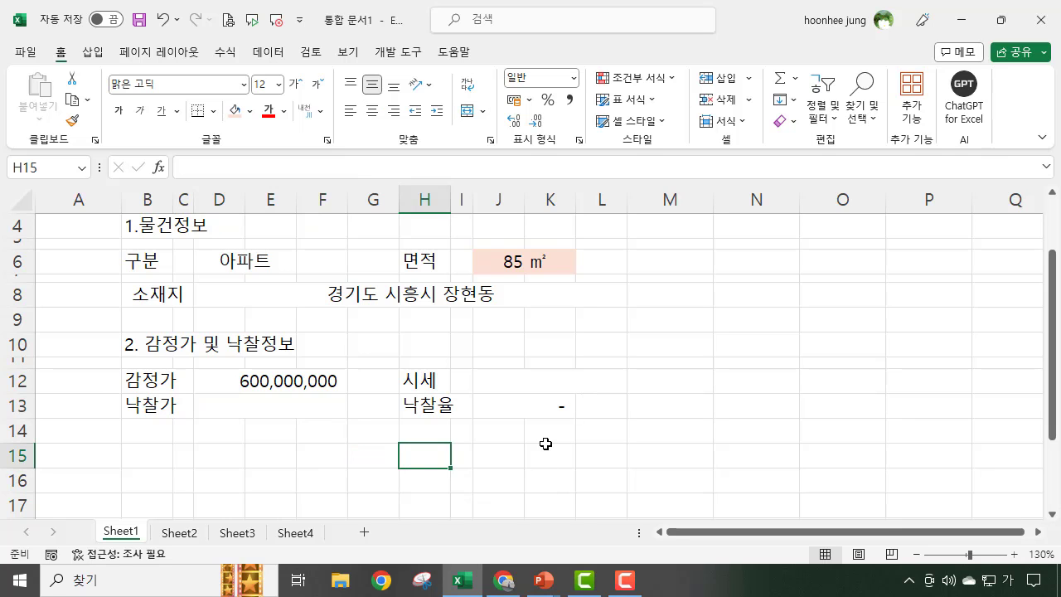
Step: Switch to Chrome and open the Naver home page in a new tab
click(489, 584)
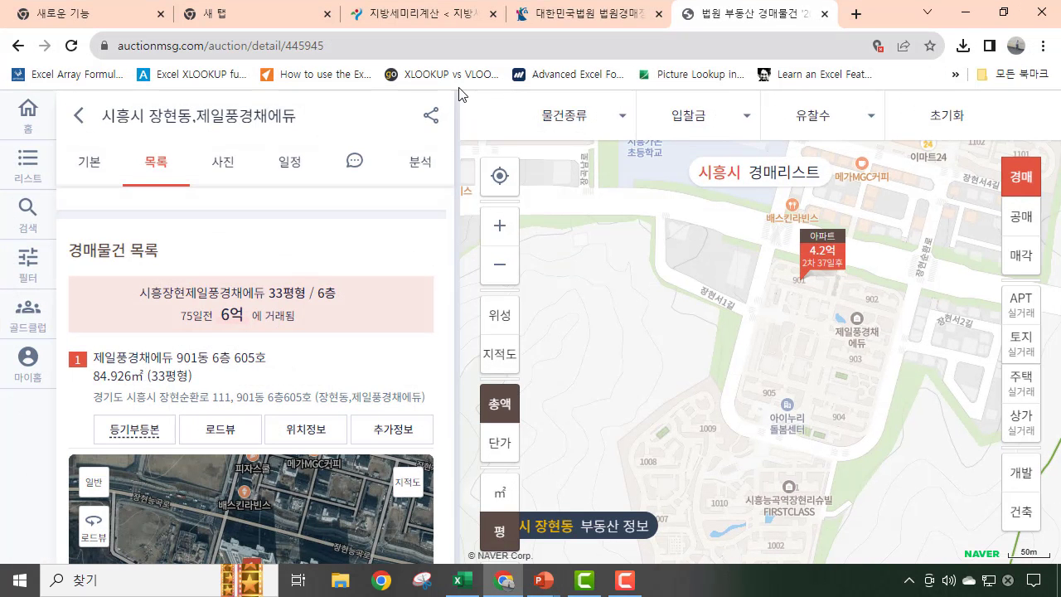
click(856, 14)
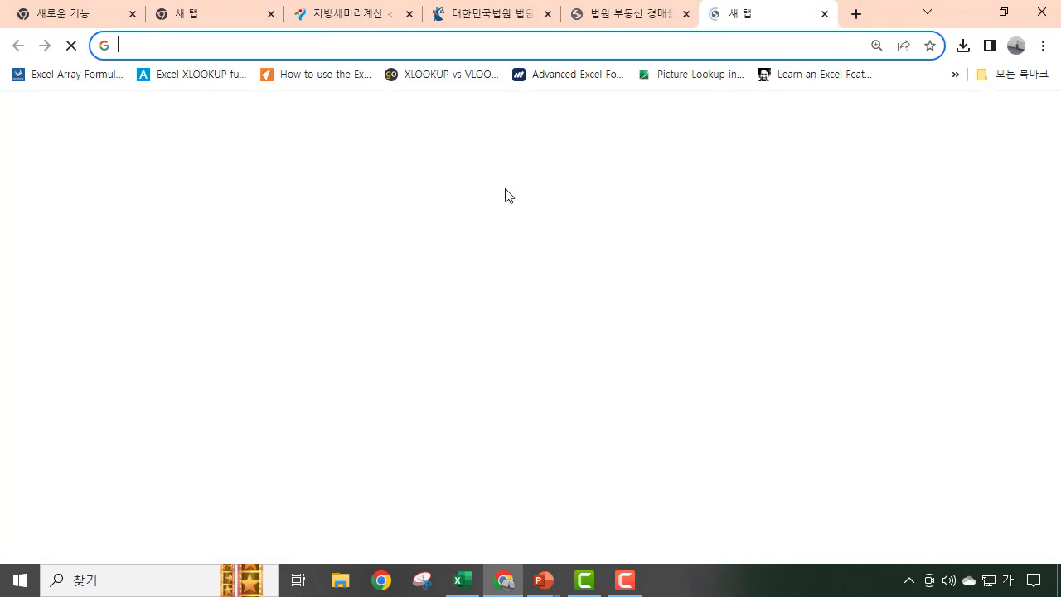
click(490, 455)
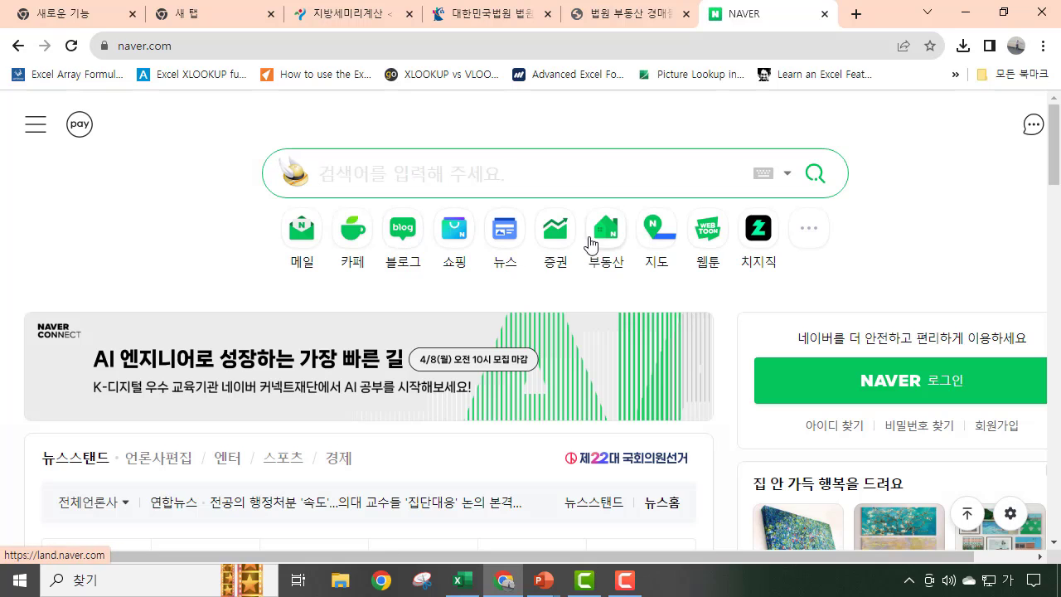
Step: Open Naver's real estate service and choose 경기도 as the region
click(602, 235)
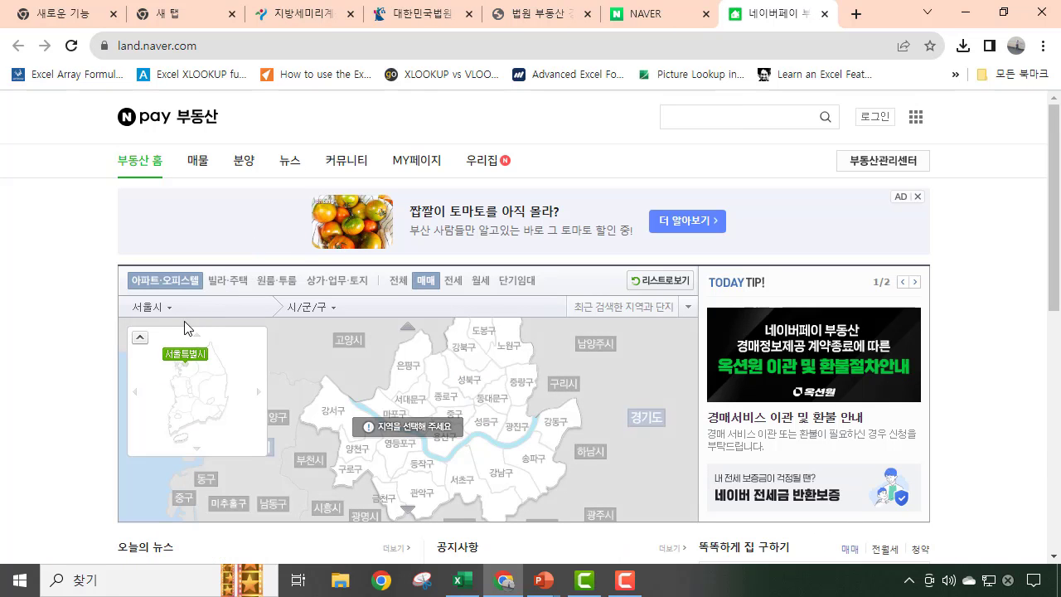
click(166, 311)
click(148, 341)
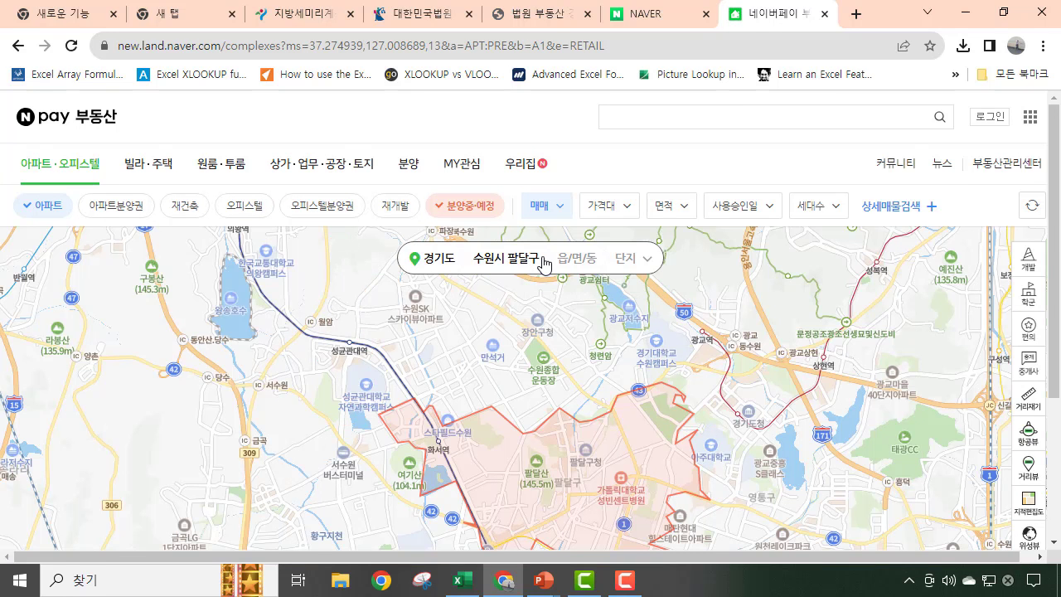
Step: Set the location to 시흥시 장현동 and open the 제일풍경채에듀 apartment complex
click(535, 263)
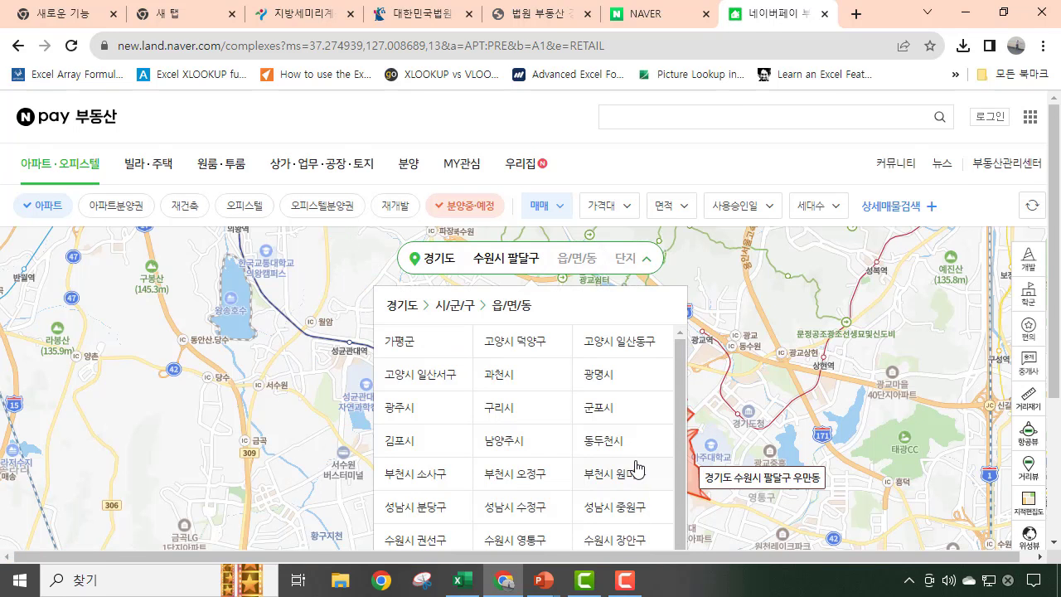
scroll(639, 509, down, 2)
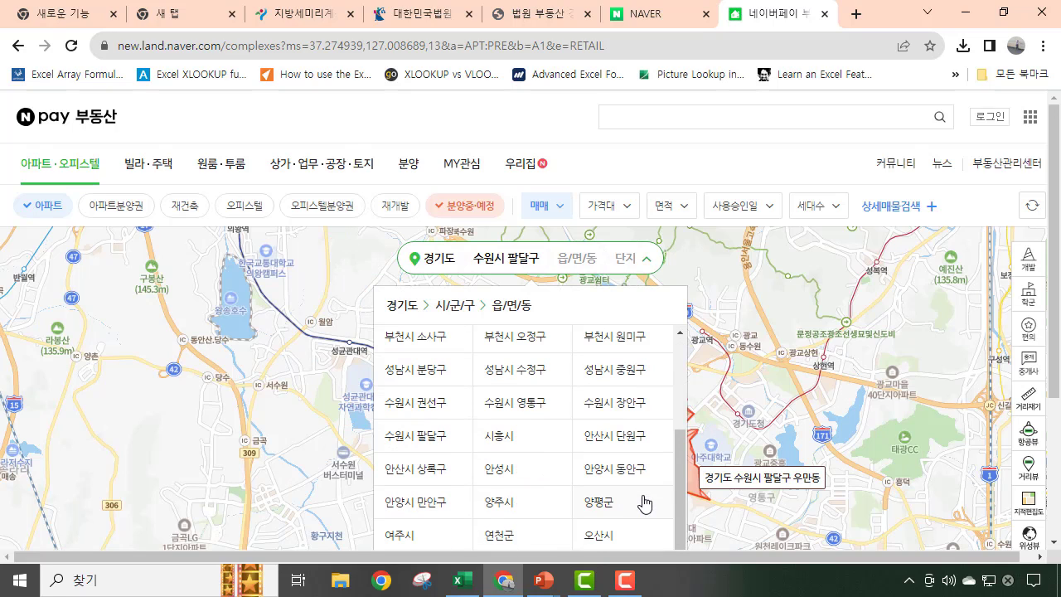
click(506, 434)
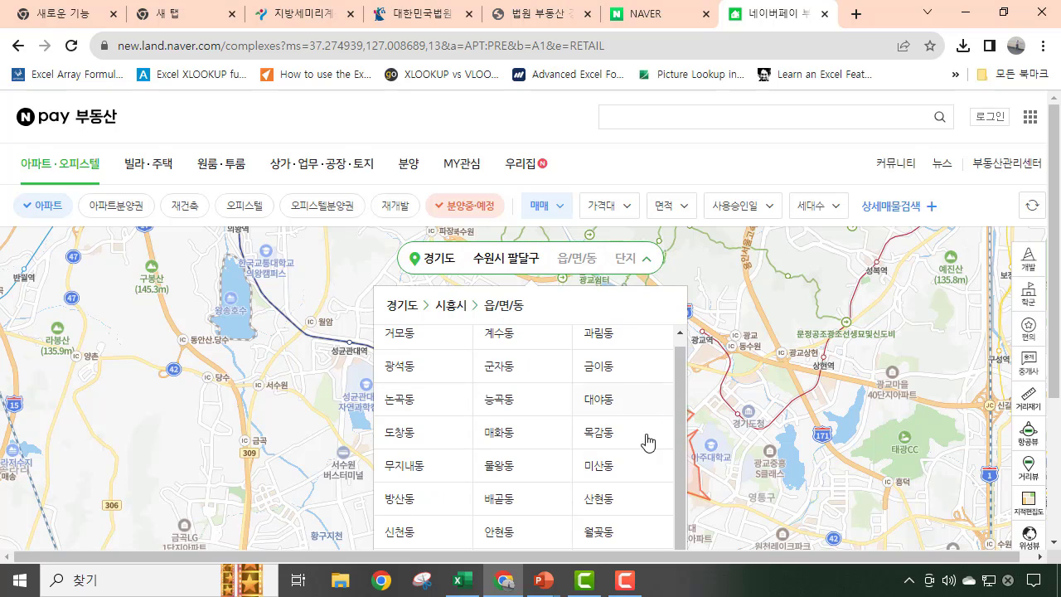
scroll(635, 469, down, 2)
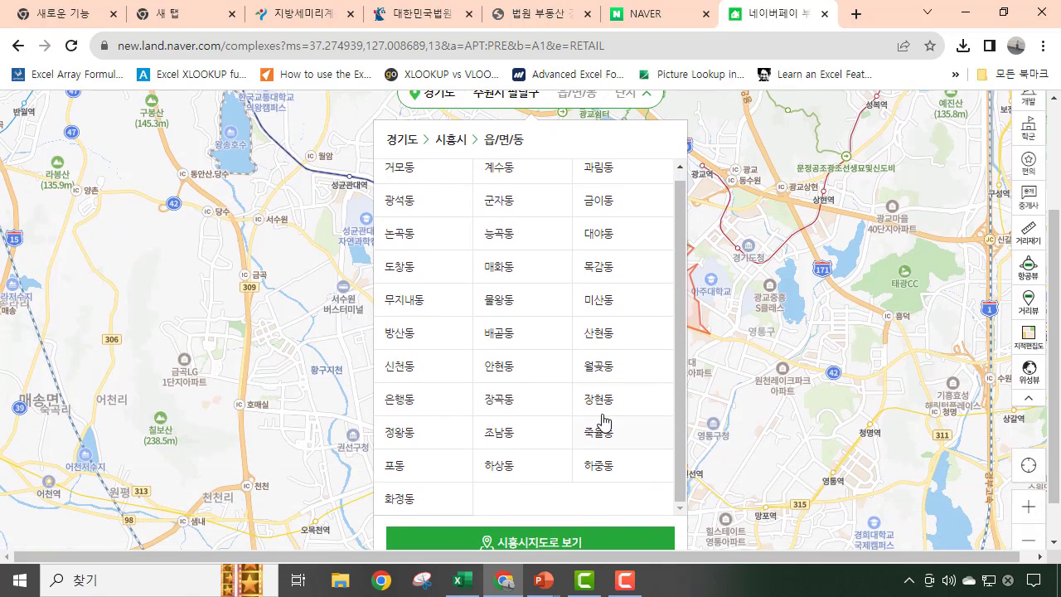
click(601, 401)
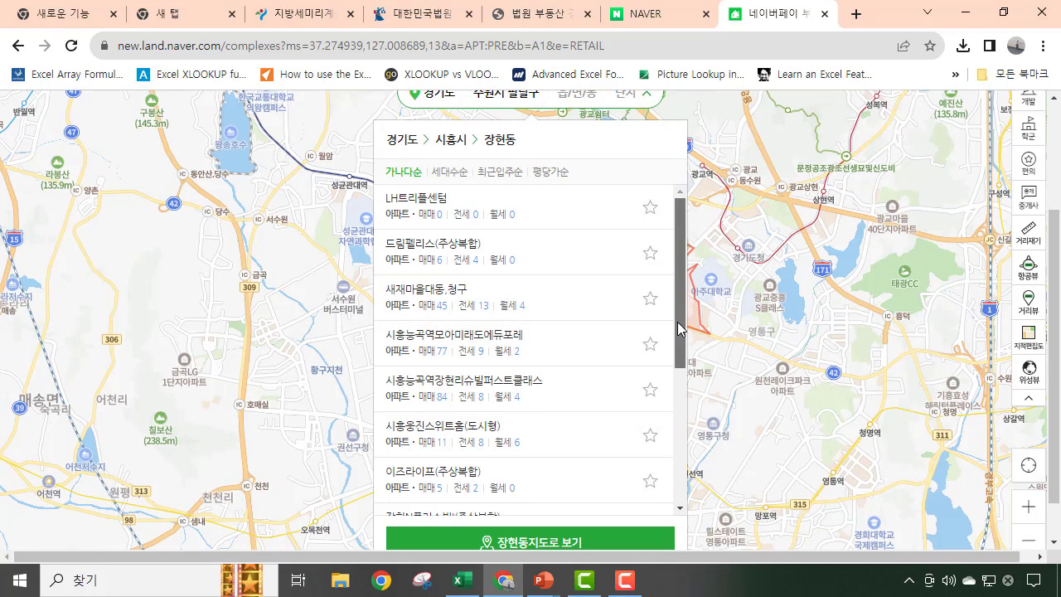
drag(677, 322, 680, 430)
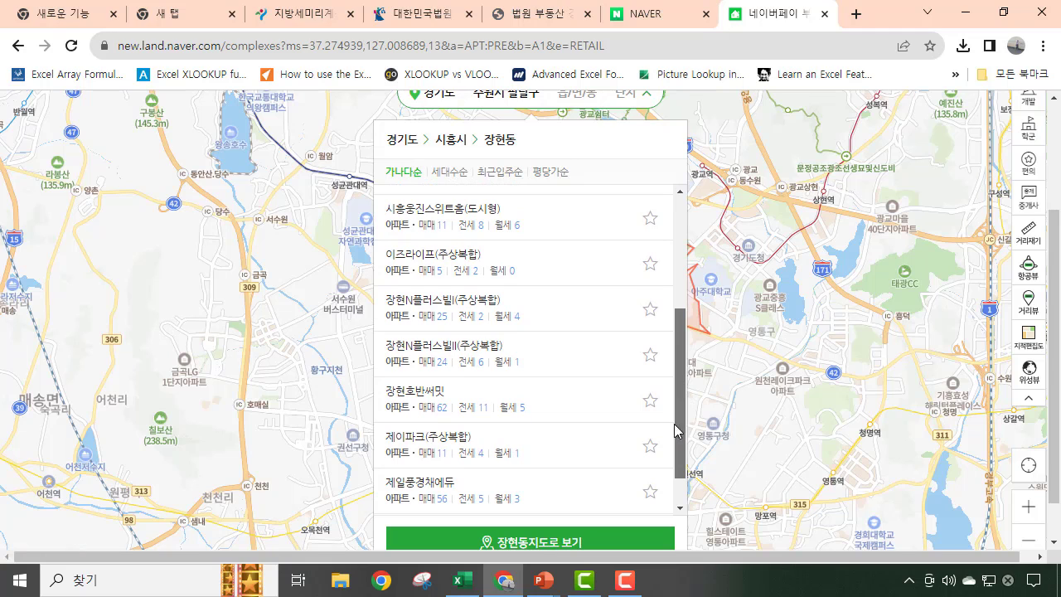
click(407, 483)
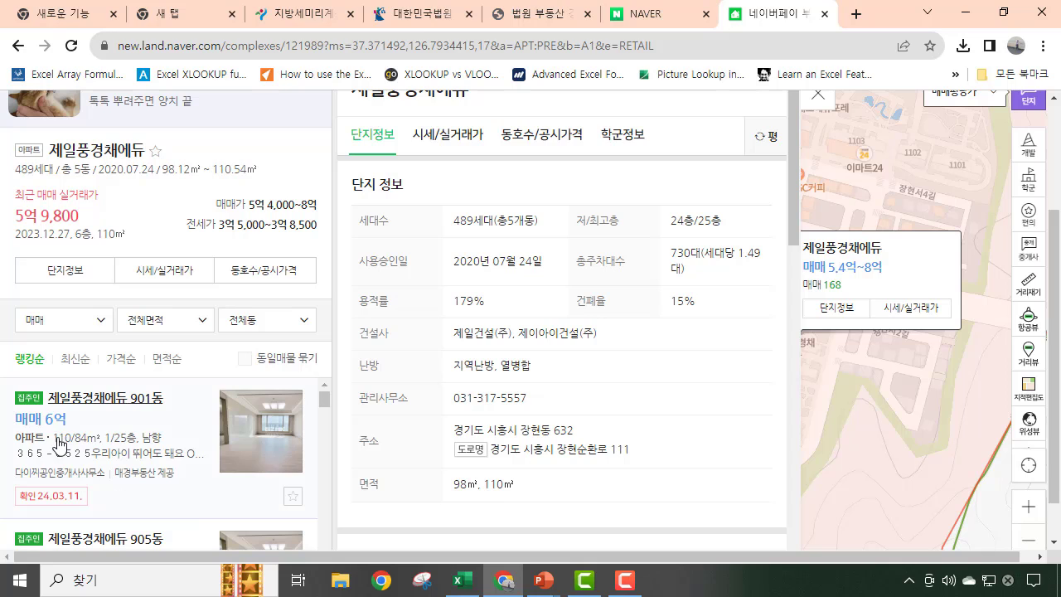
Step: Look through the first sale listings, then examine the 시세/실거래가 chart and price range of 제일풍경채에듀
scroll(150, 437, down, 3)
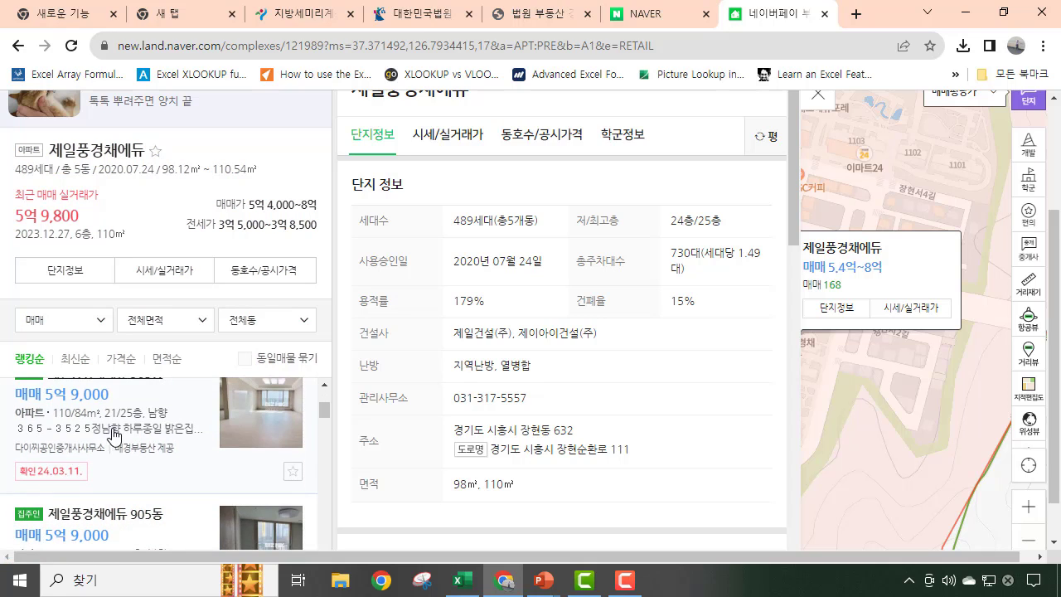
scroll(741, 374, up, 1)
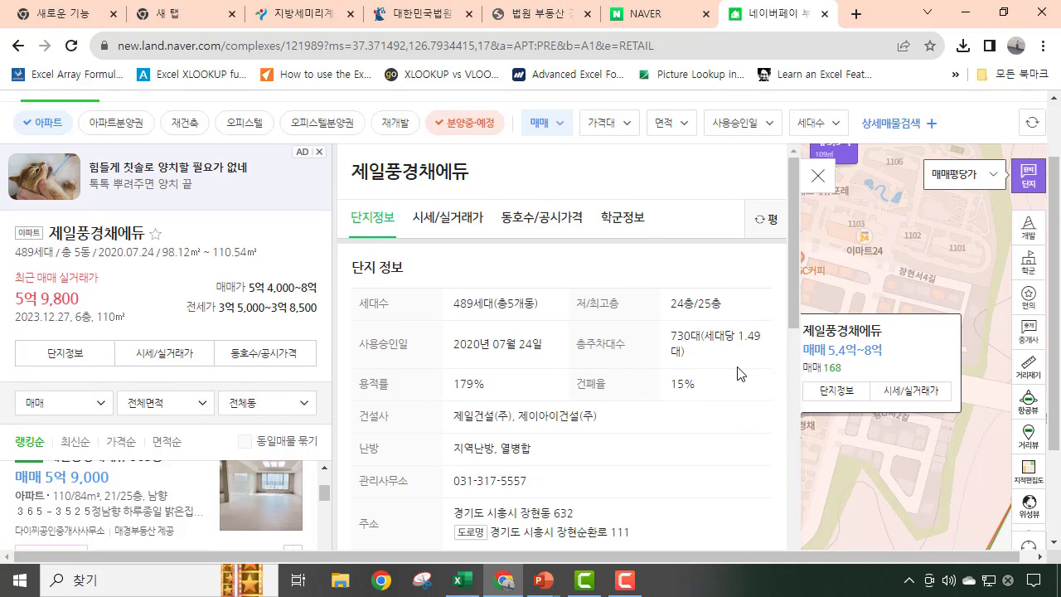
click(450, 219)
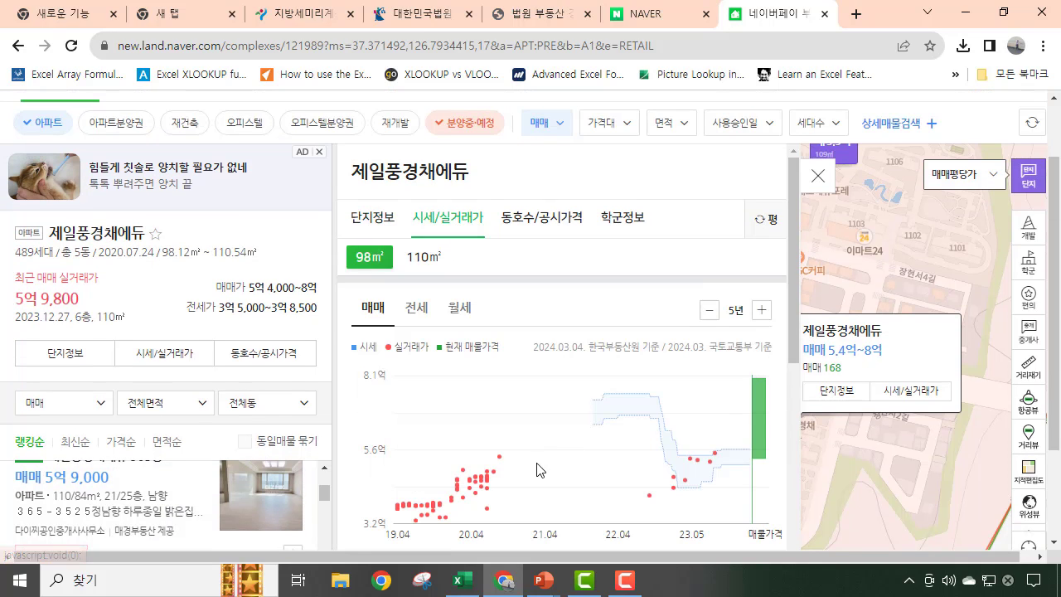
drag(797, 342, 790, 406)
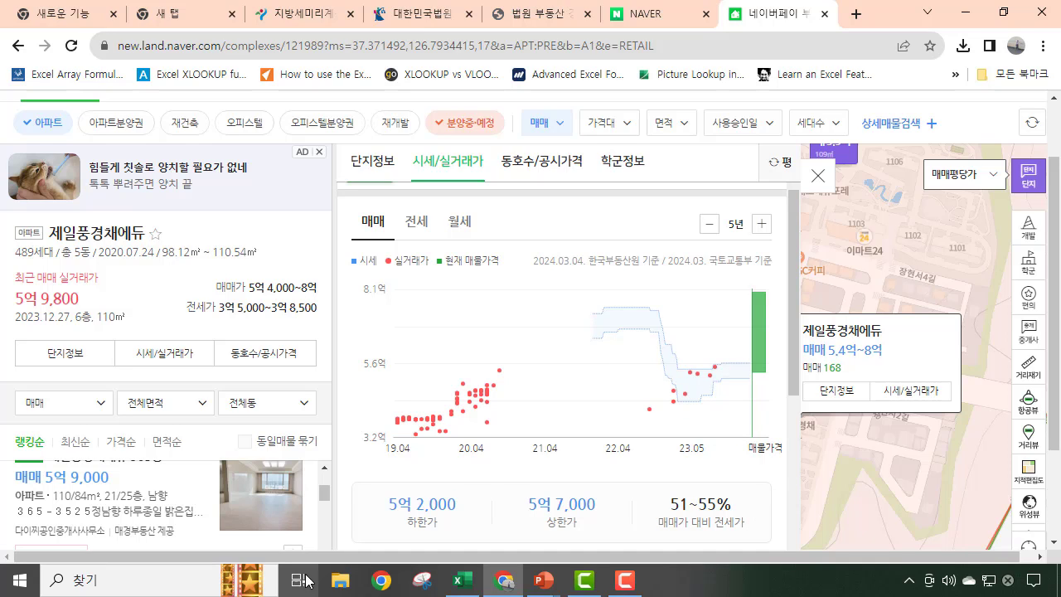
scroll(535, 503, down, 1)
scroll(535, 495, down, 1)
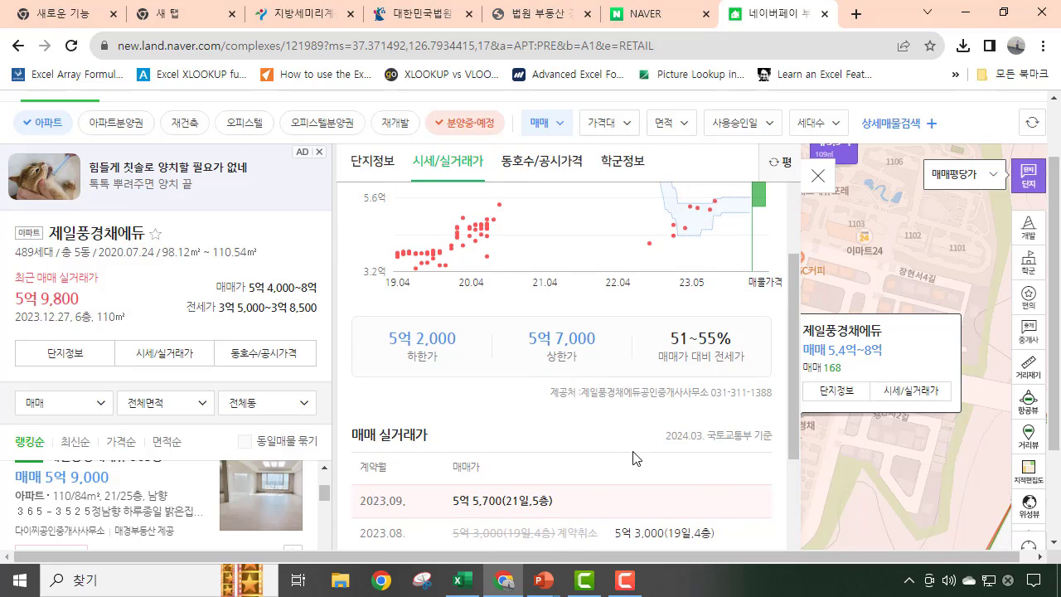
scroll(636, 457, down, 1)
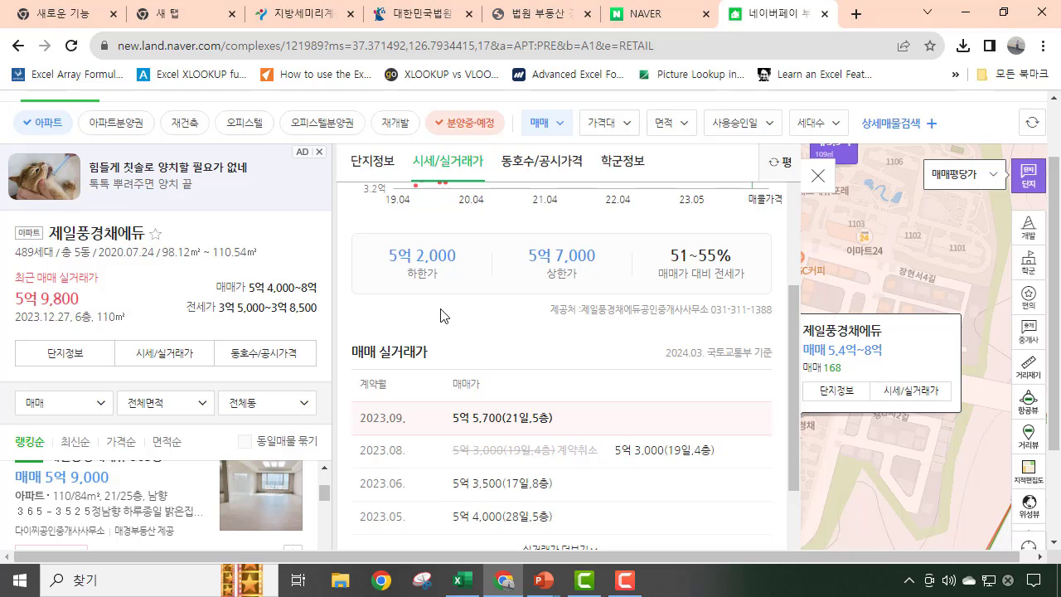
Step: Compare the asking prices in the 제일풍경채에듀 sale listings with its 매매 실거래가 and 매매 시세 tables
scroll(125, 504, down, 3)
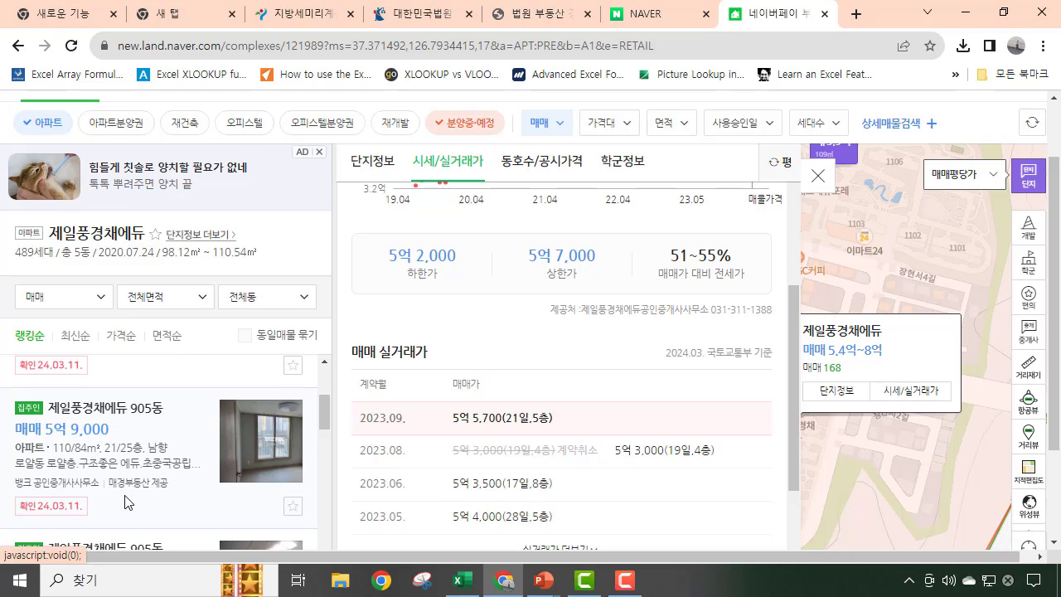
scroll(124, 498, down, 3)
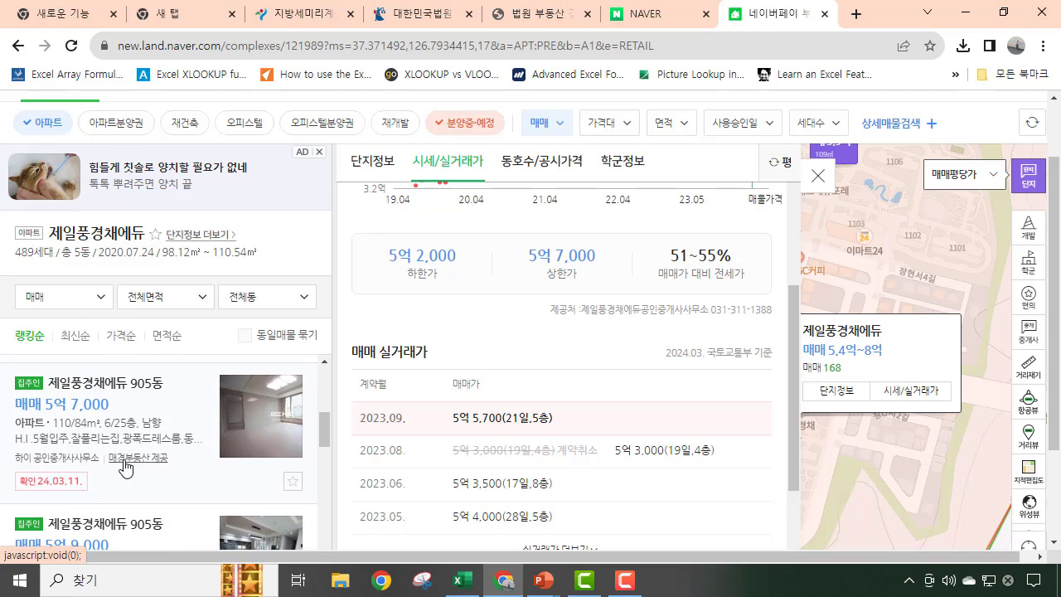
scroll(124, 468, down, 2)
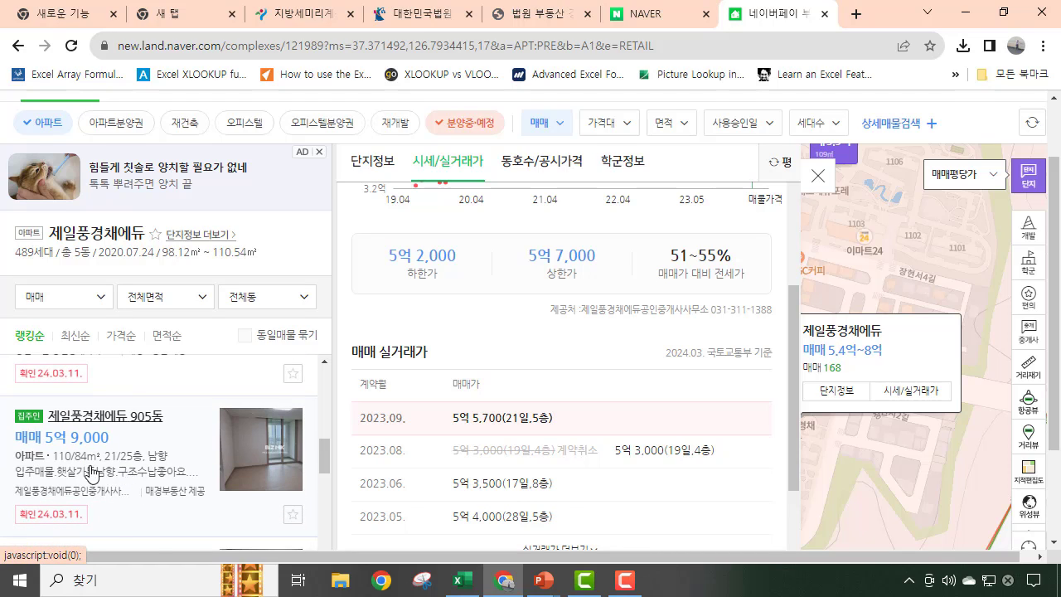
scroll(96, 477, down, 3)
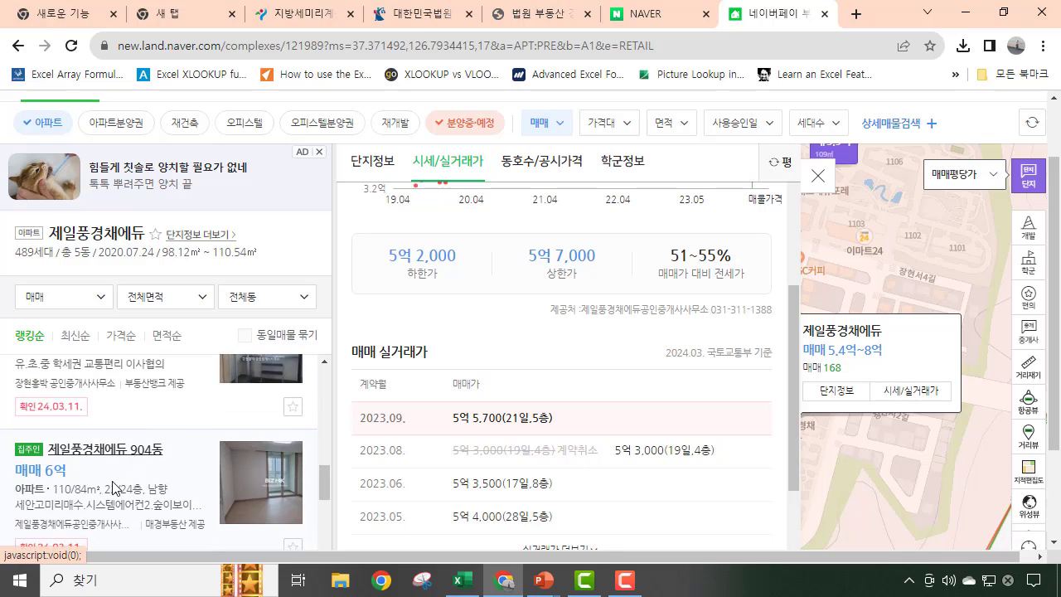
scroll(116, 488, down, 2)
scroll(115, 487, up, 4)
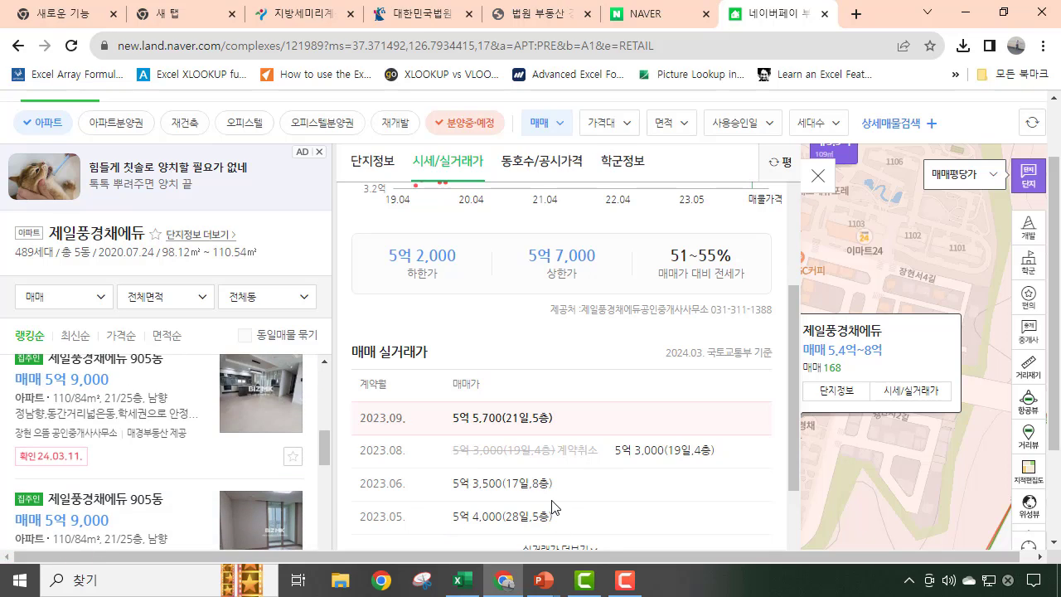
scroll(552, 508, down, 2)
scroll(602, 436, down, 2)
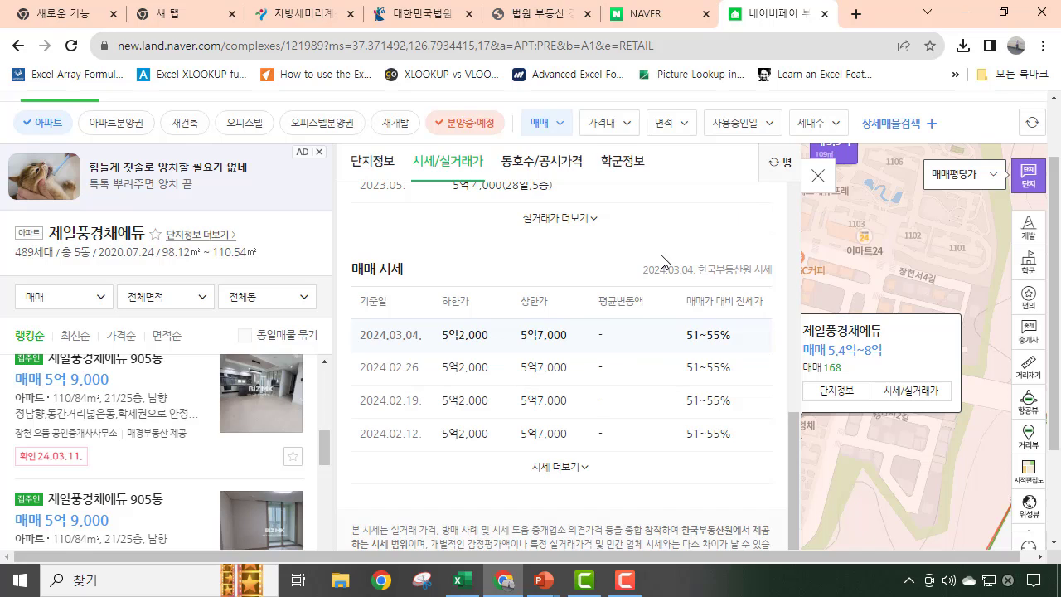
scroll(674, 354, up, 6)
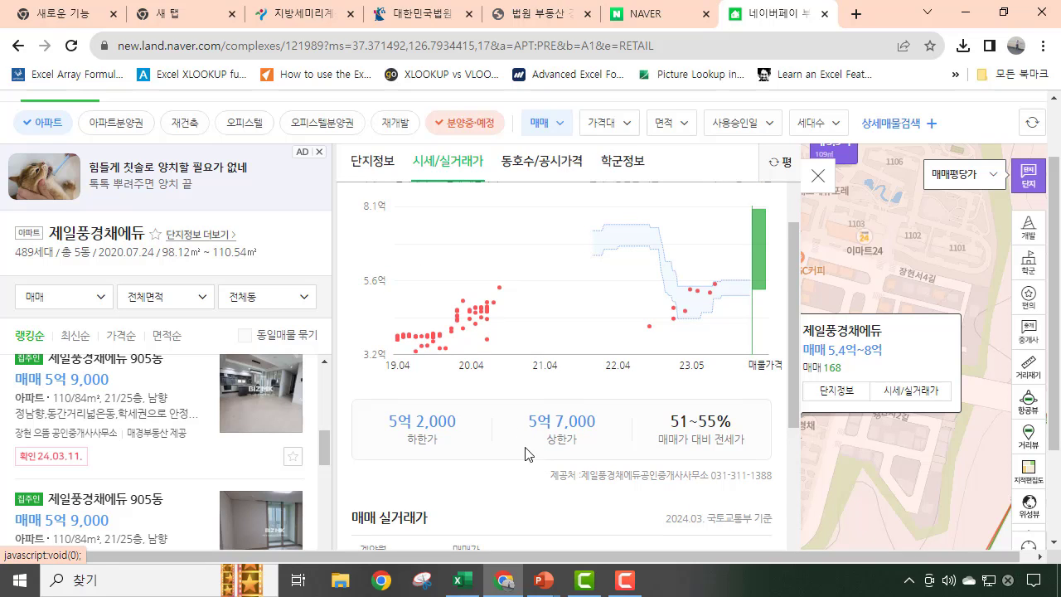
Step: Switch to Excel and enter 570,000,000 as the 시세 in the merged cell J12
click(972, 18)
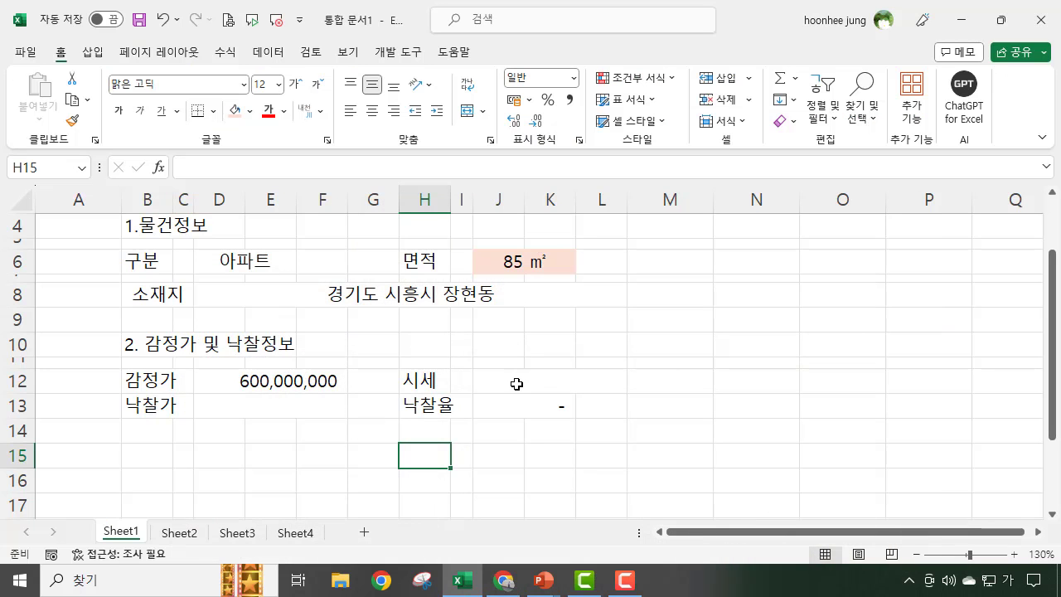
click(517, 384)
text(570000000)
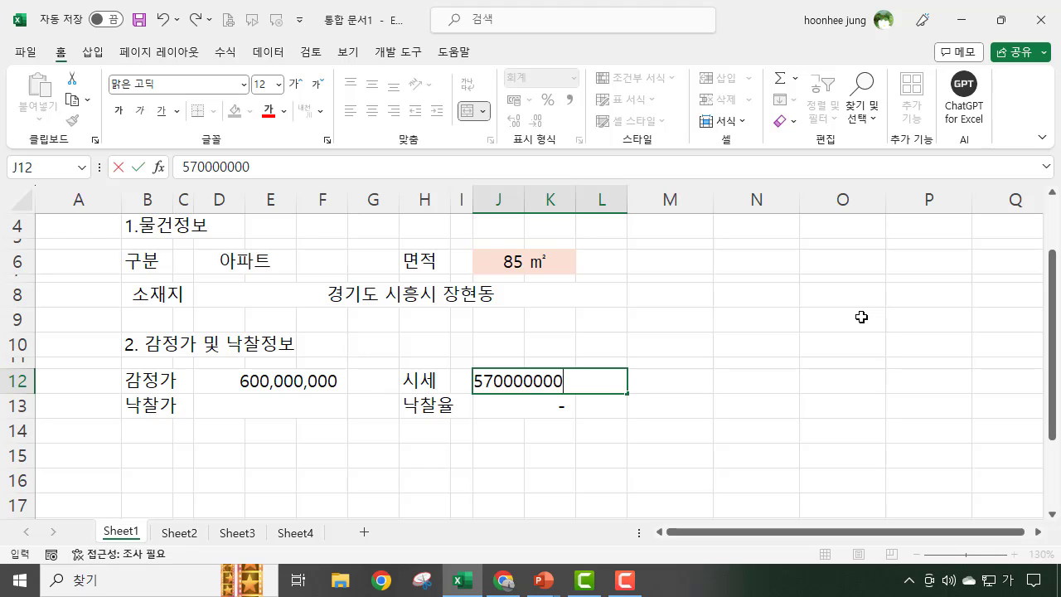
key(Return)
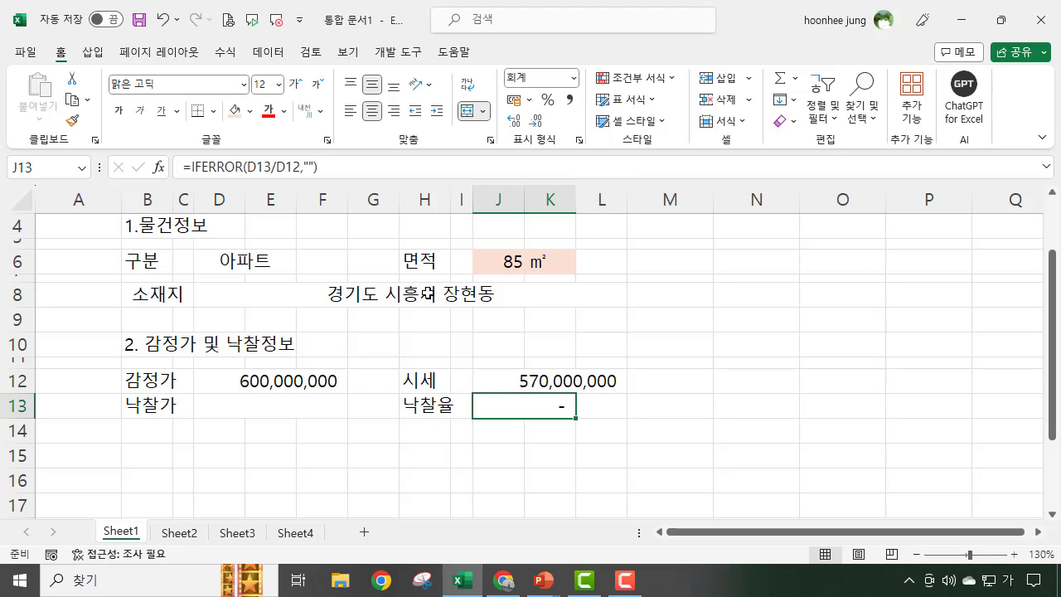
Step: Enter 550,000,000 as the 낙찰가 in D13
click(282, 407)
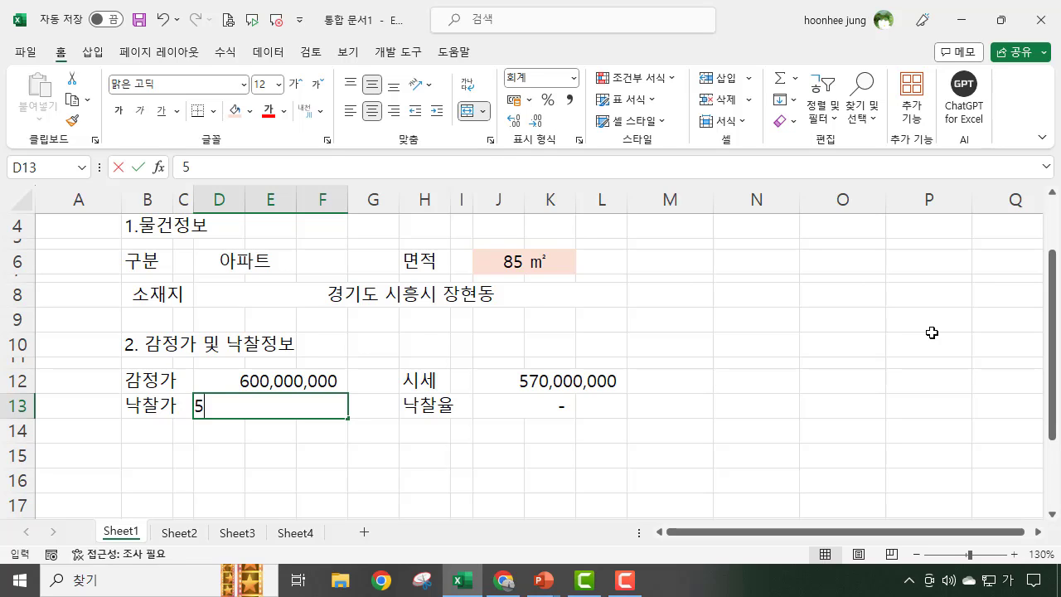
text(5)
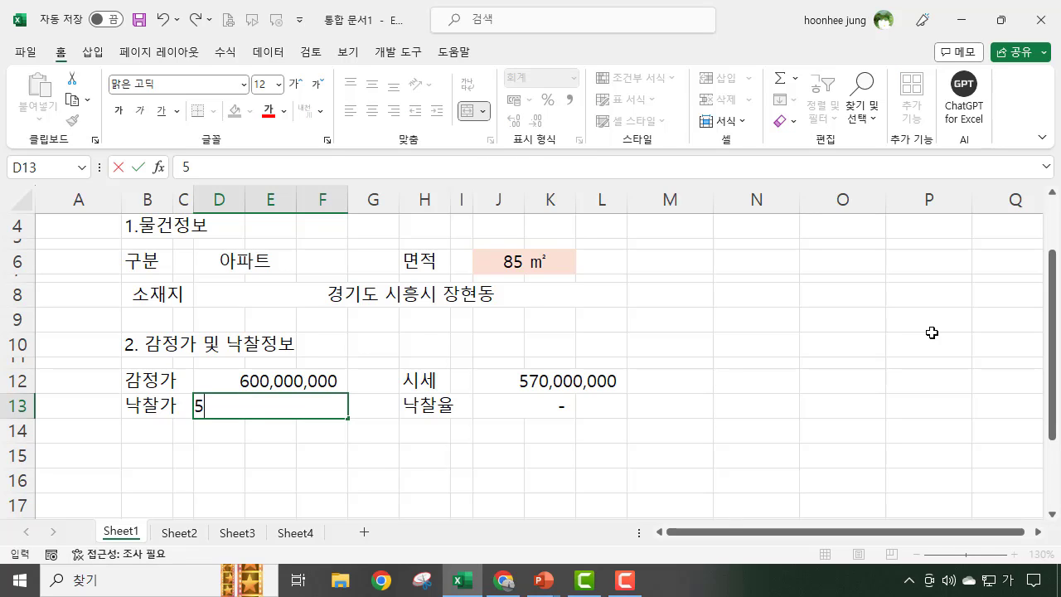
text(500000)
text(00)
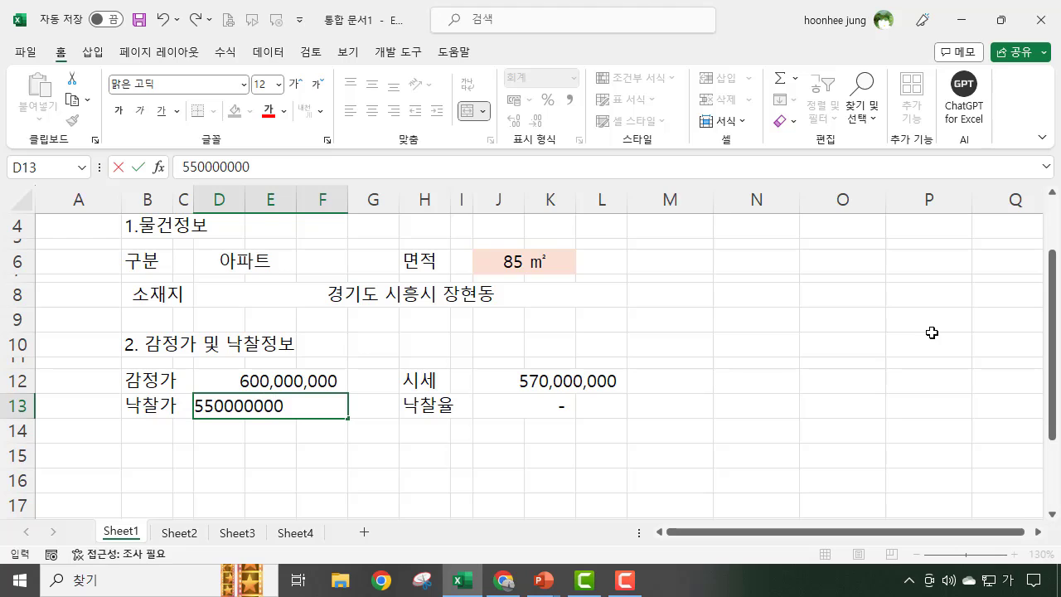
key(Return)
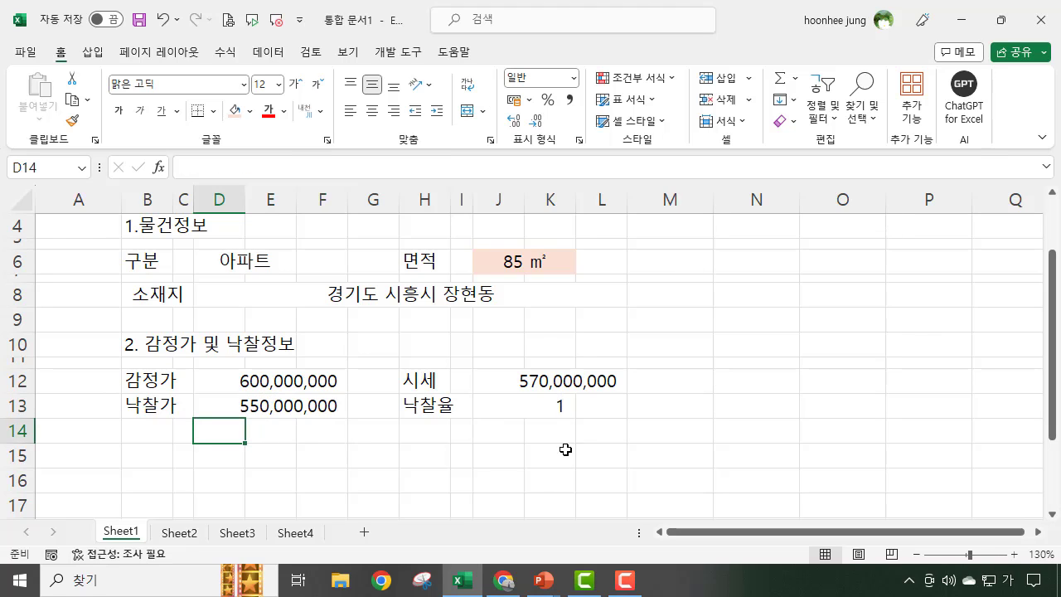
Step: Format the 낙찰율 in J13 as a percentage with one decimal place
click(559, 406)
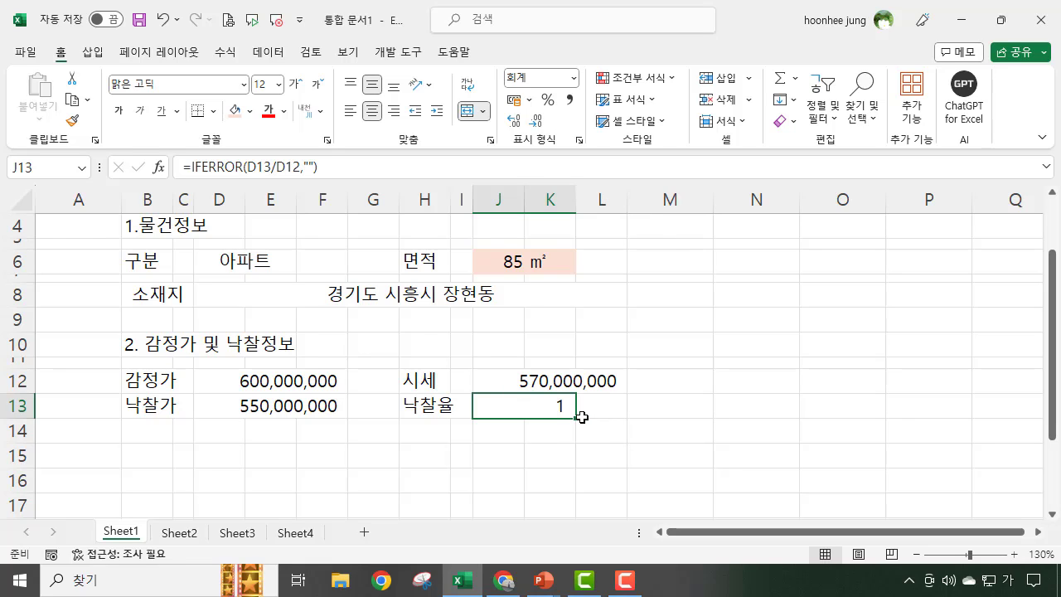
click(550, 101)
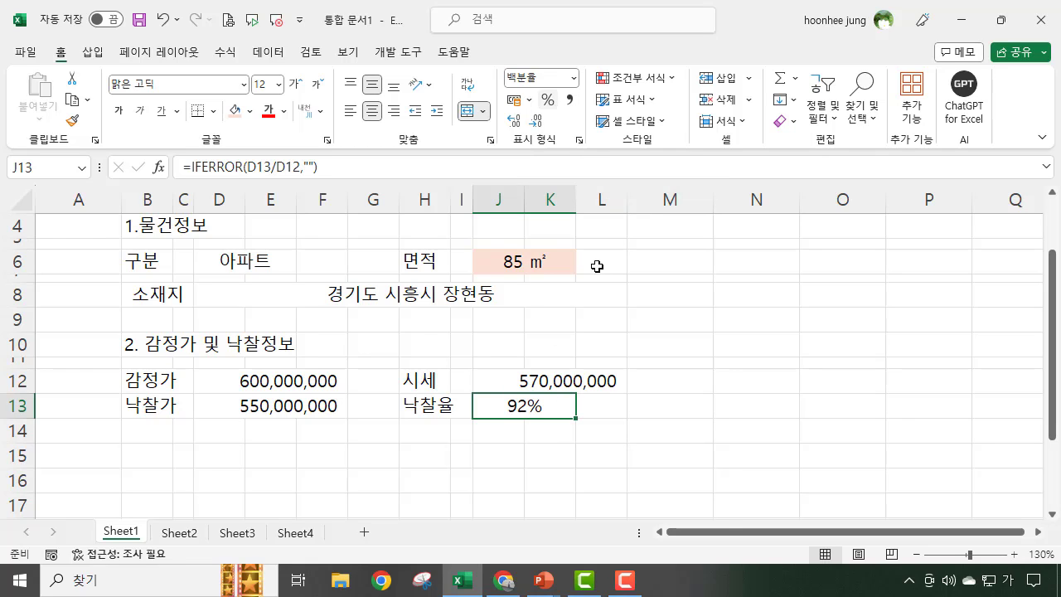
click(516, 122)
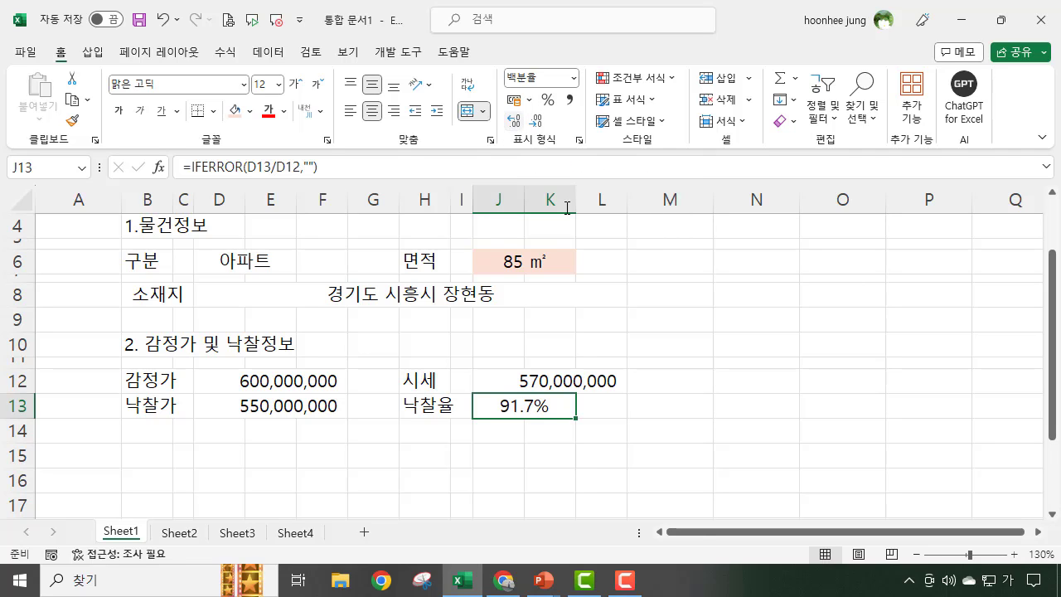
click(568, 463)
click(737, 452)
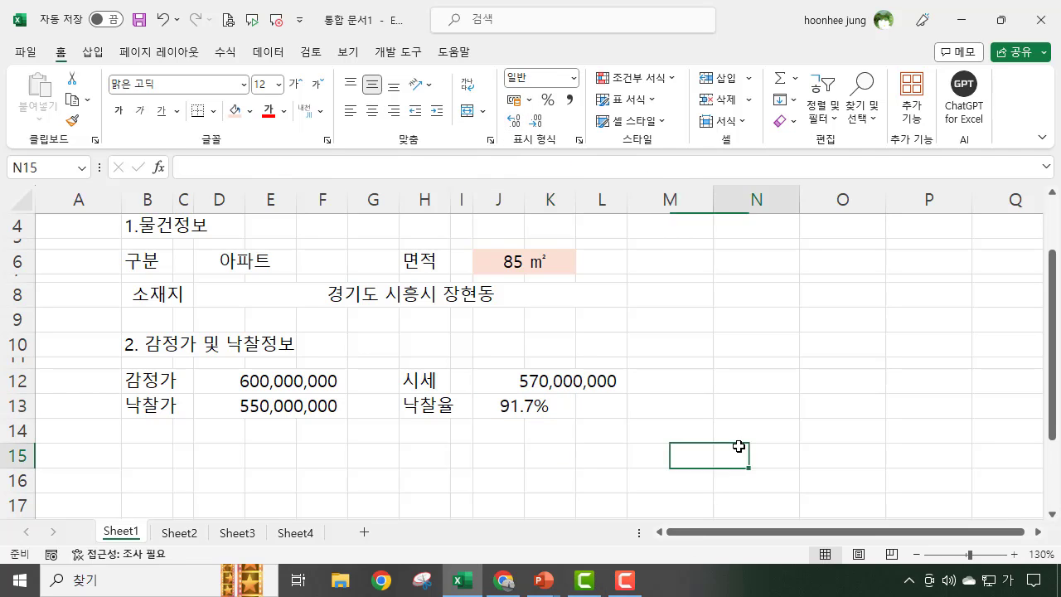
Step: Fill the 낙찰율 cell J13 with the lightest purple theme colour
click(514, 406)
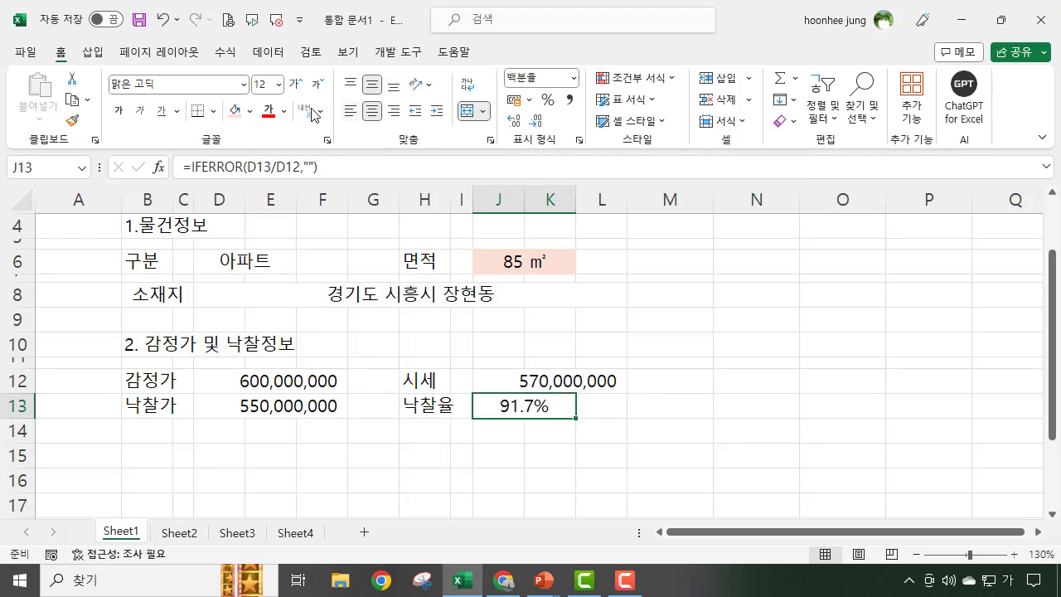
click(250, 111)
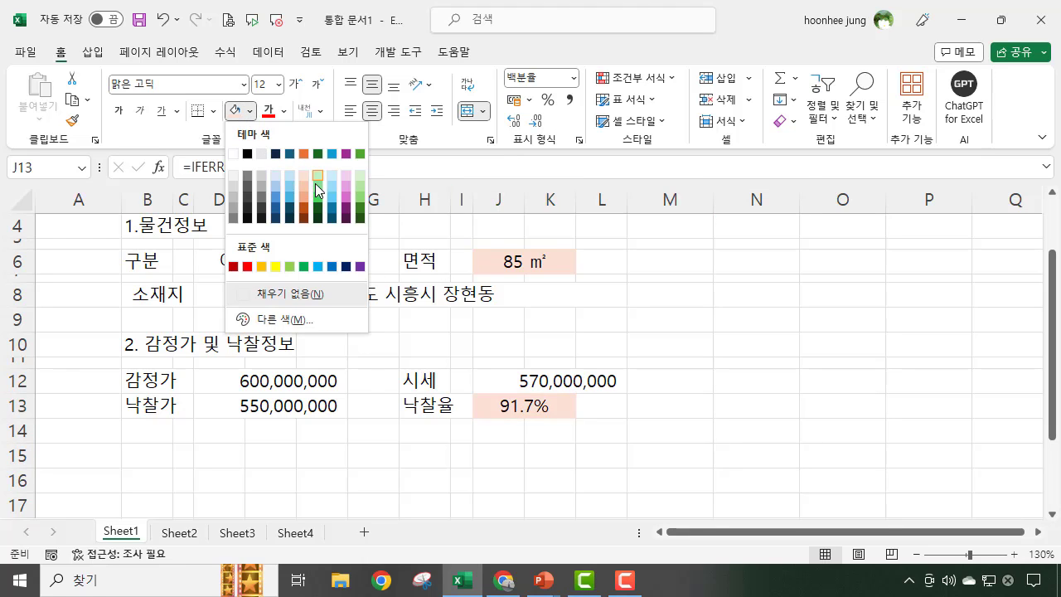
click(348, 176)
click(635, 452)
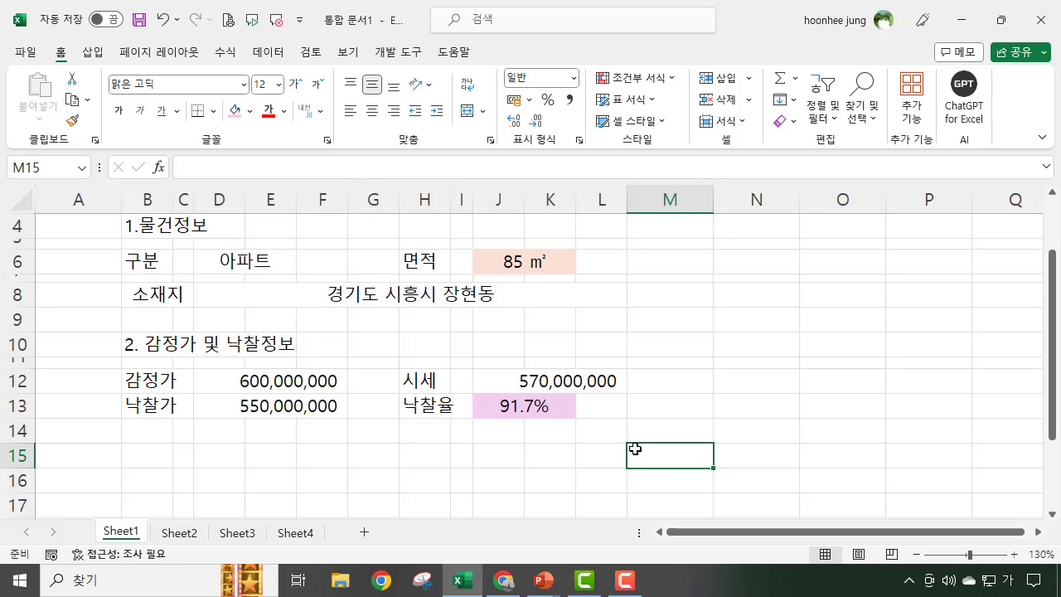
Step: Set the 낙찰가 in D13 to 545,768,000
click(261, 404)
click(194, 167)
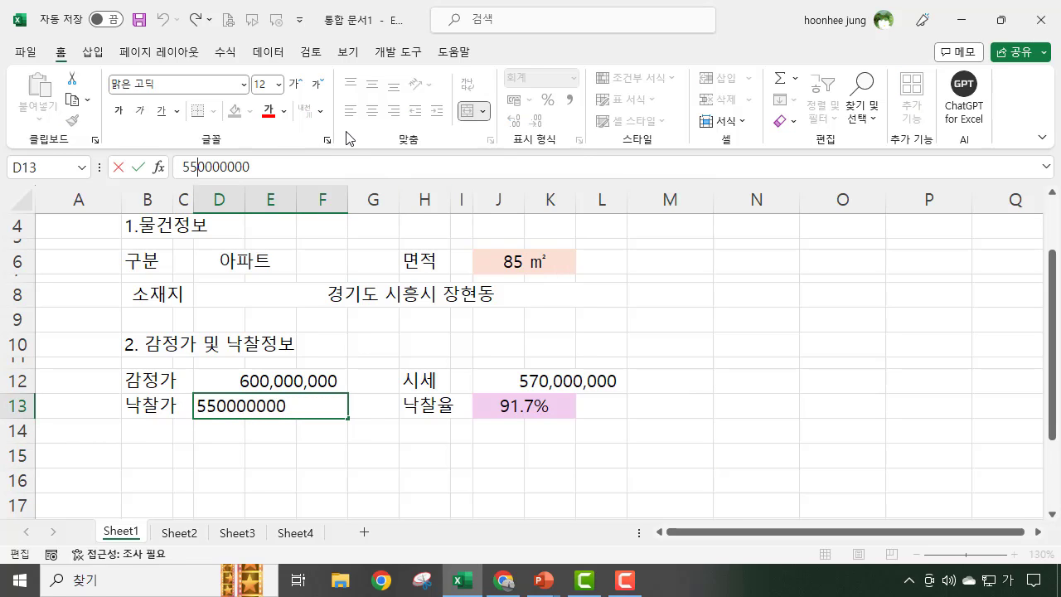
key(BackSpace)
text(4)
key(Delete)
text(5768)
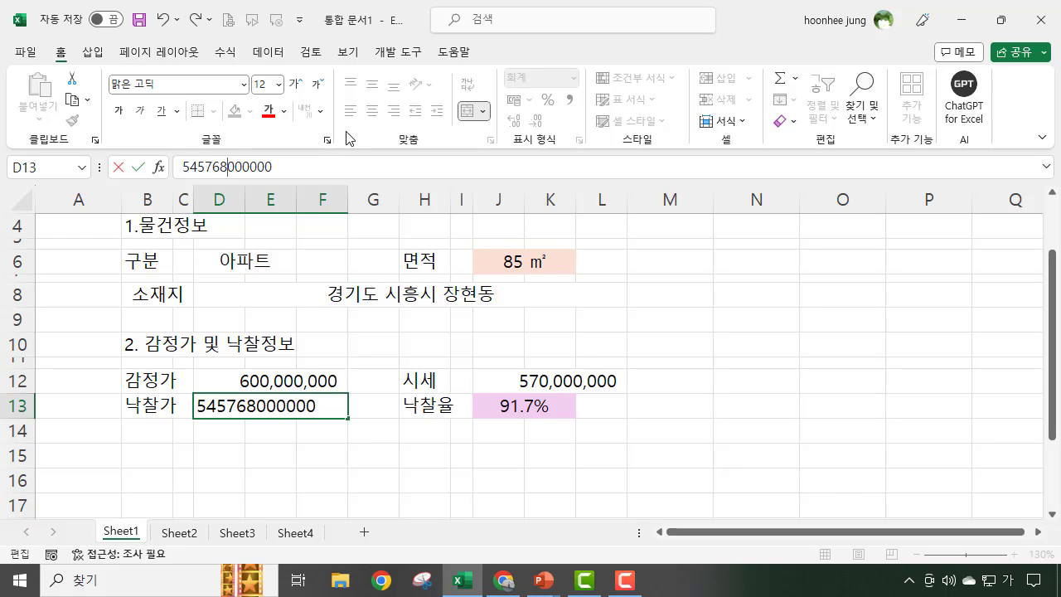
text(000)
key(BackSpace)
key(BackSpace)
key(BackSpace)
key(BackSpace)
key(BackSpace)
key(BackSpace)
key(Return)
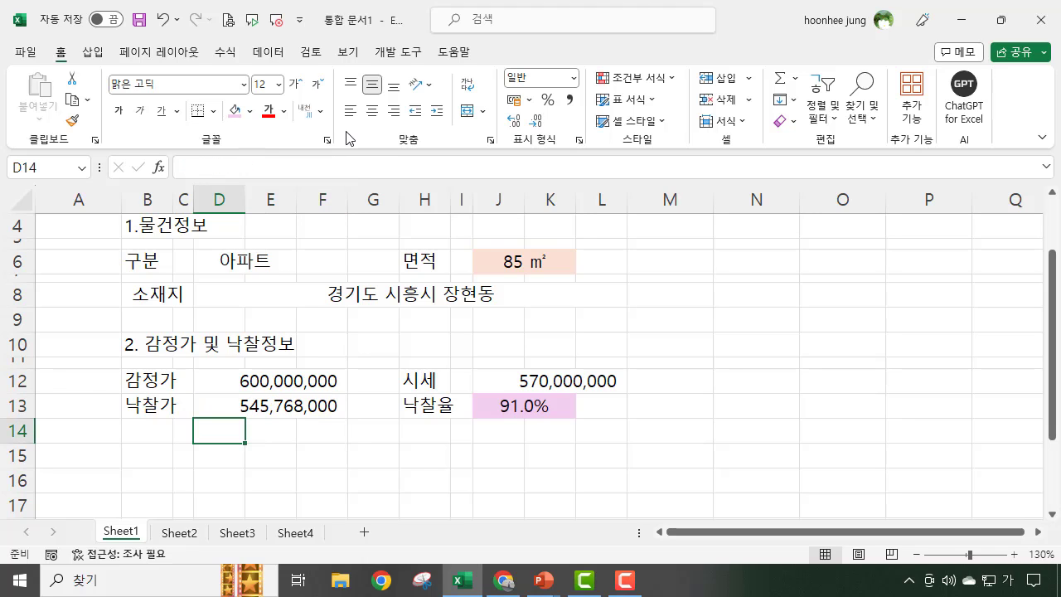
click(330, 461)
click(244, 406)
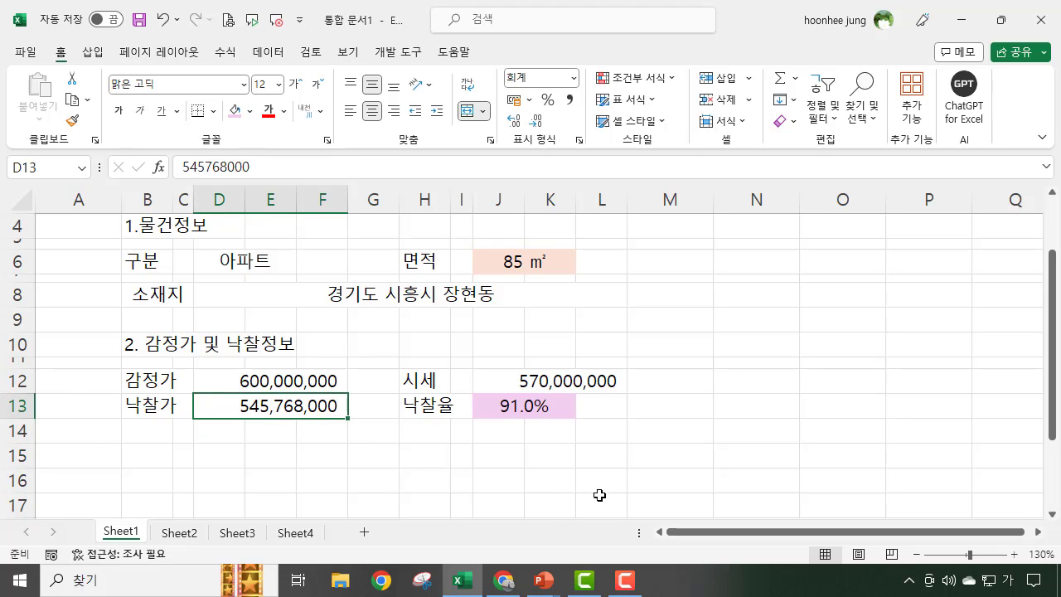
click(602, 497)
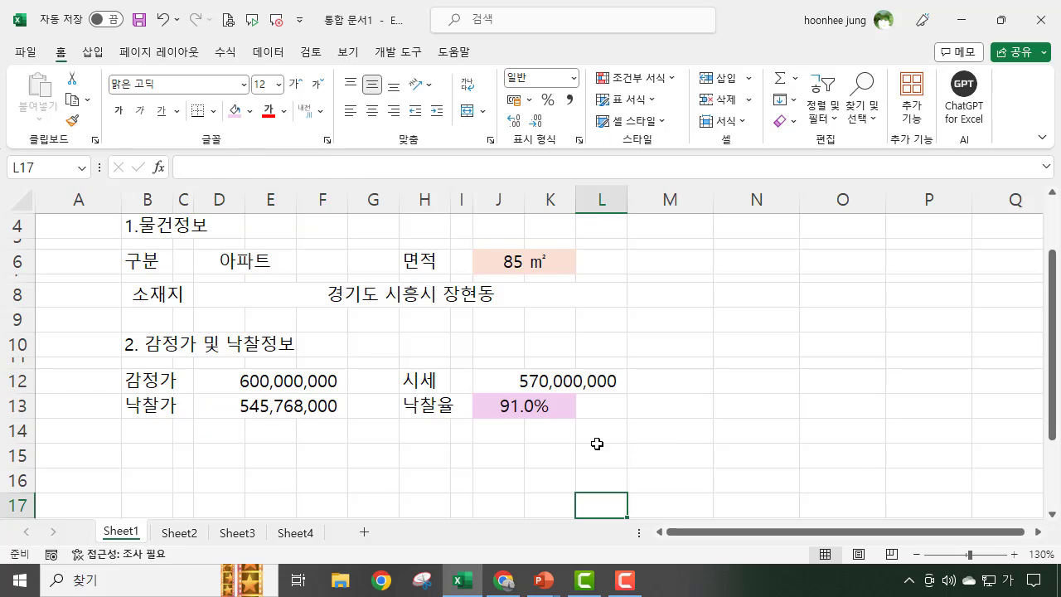
click(461, 457)
click(682, 480)
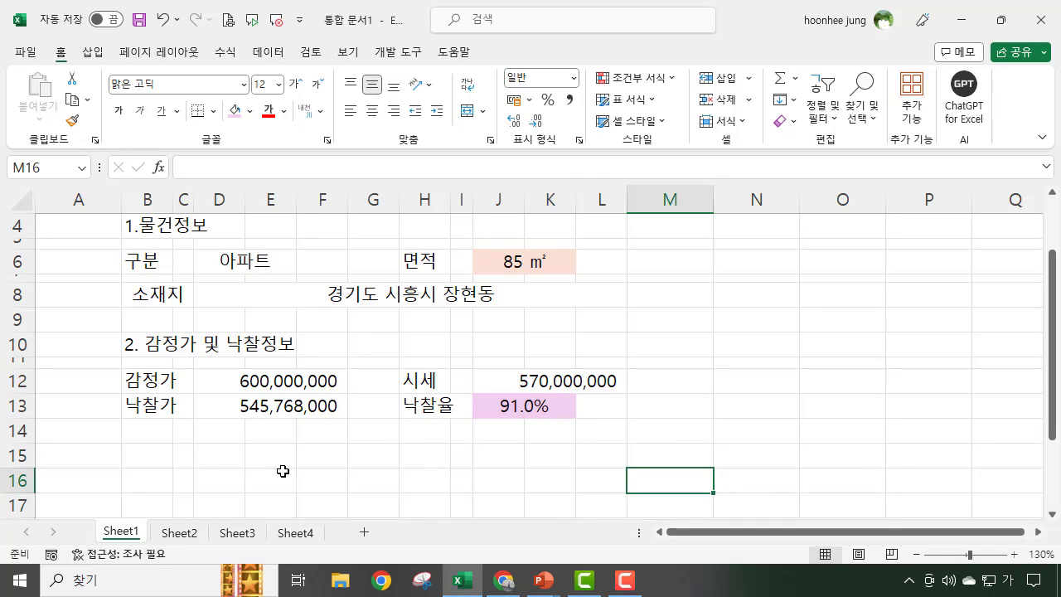
click(269, 433)
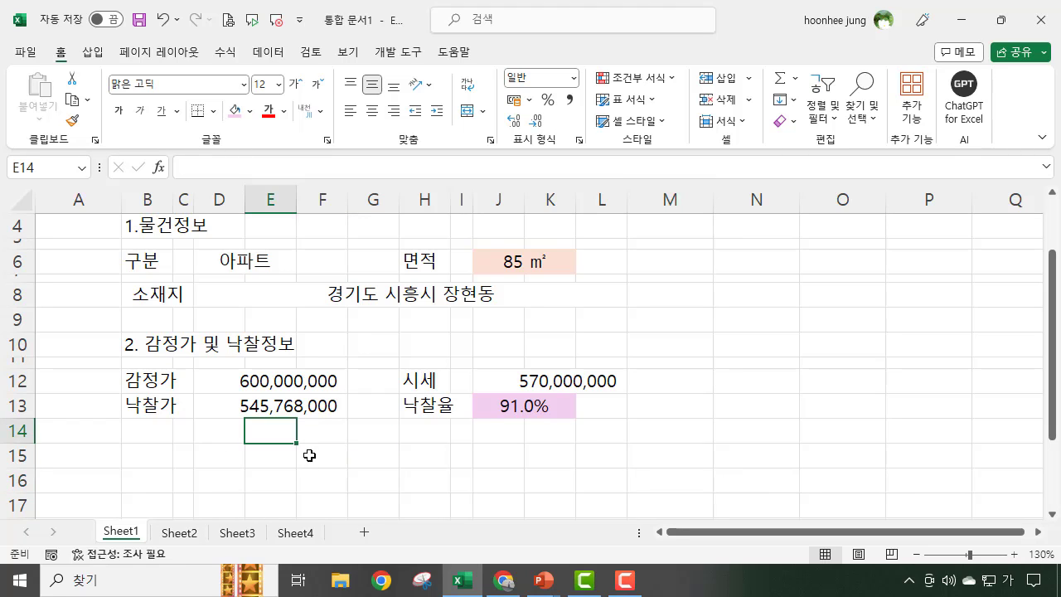
click(310, 455)
Step: Set the row height of rows 12 and 13 to 22
drag(7, 380, 9, 398)
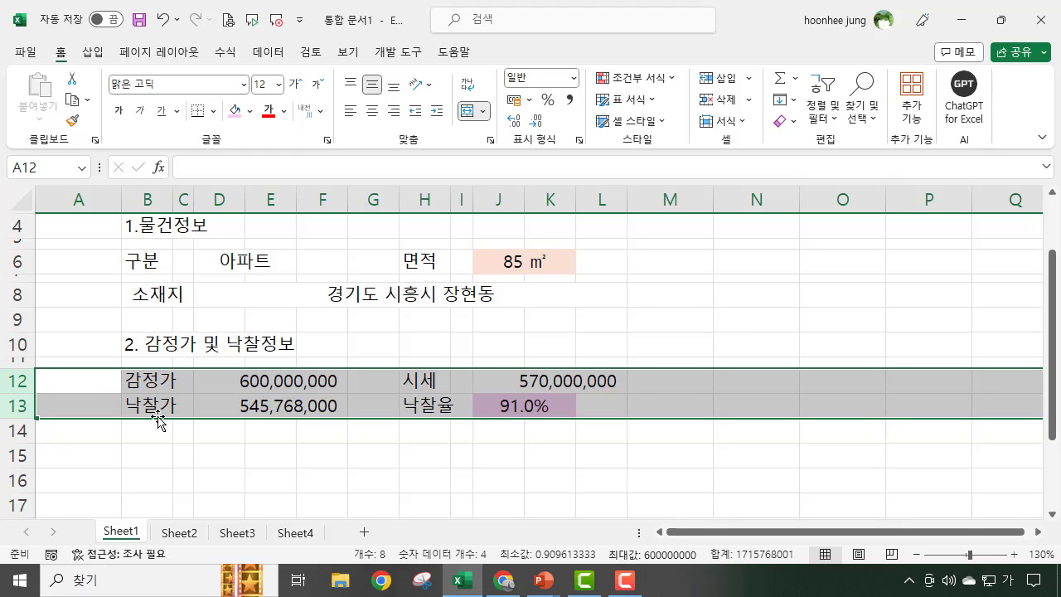
key(shift+F10)
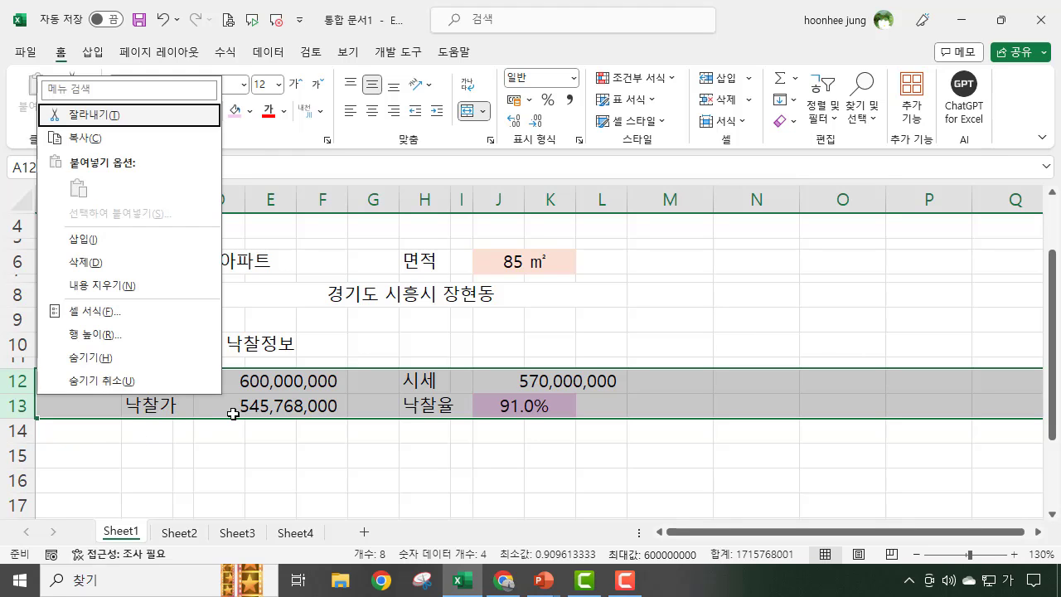
click(100, 335)
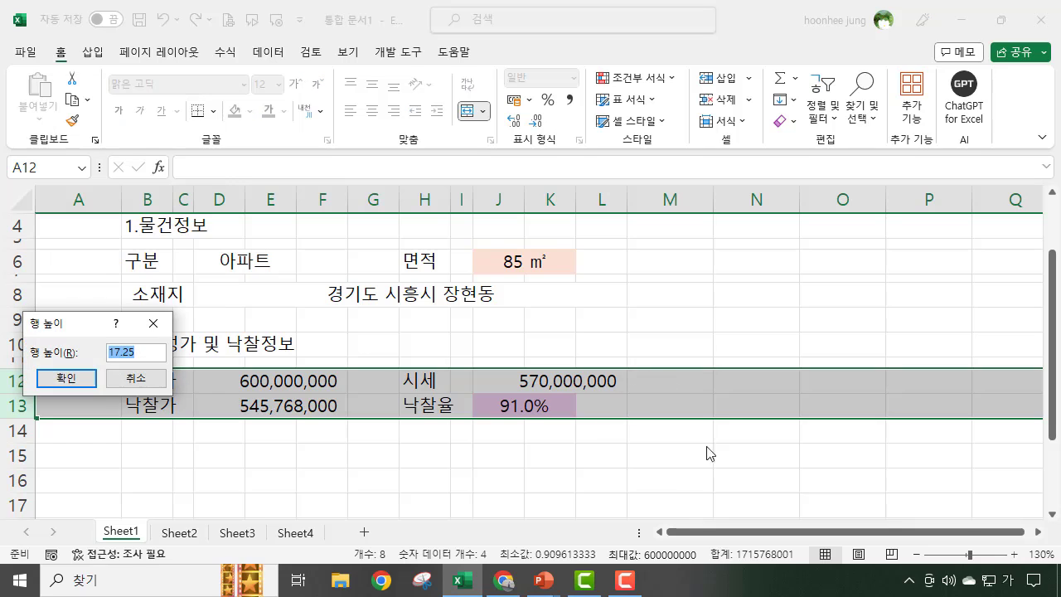
drag(71, 325, 549, 363)
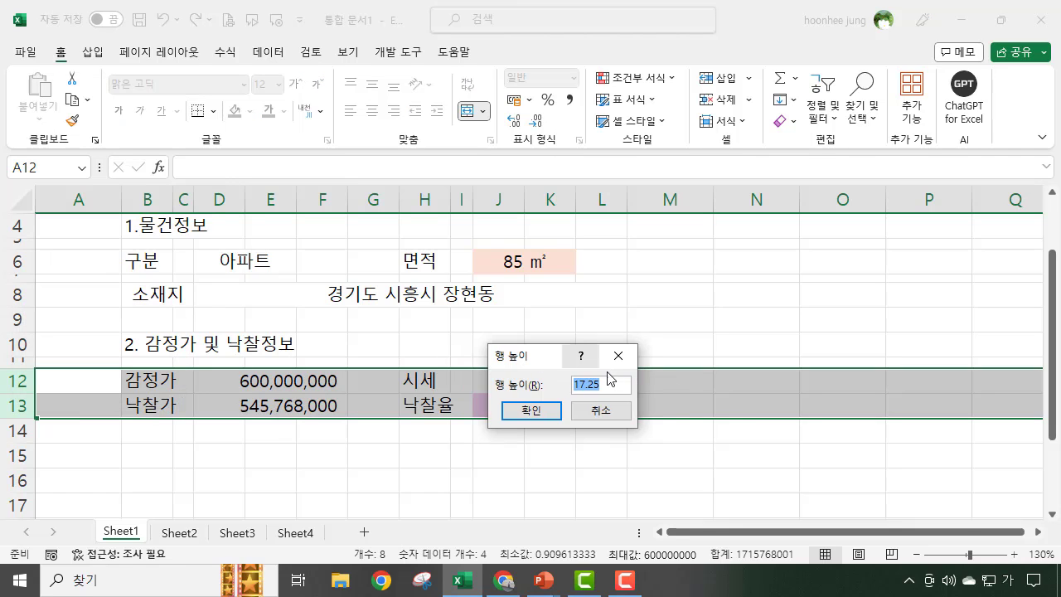
text(22)
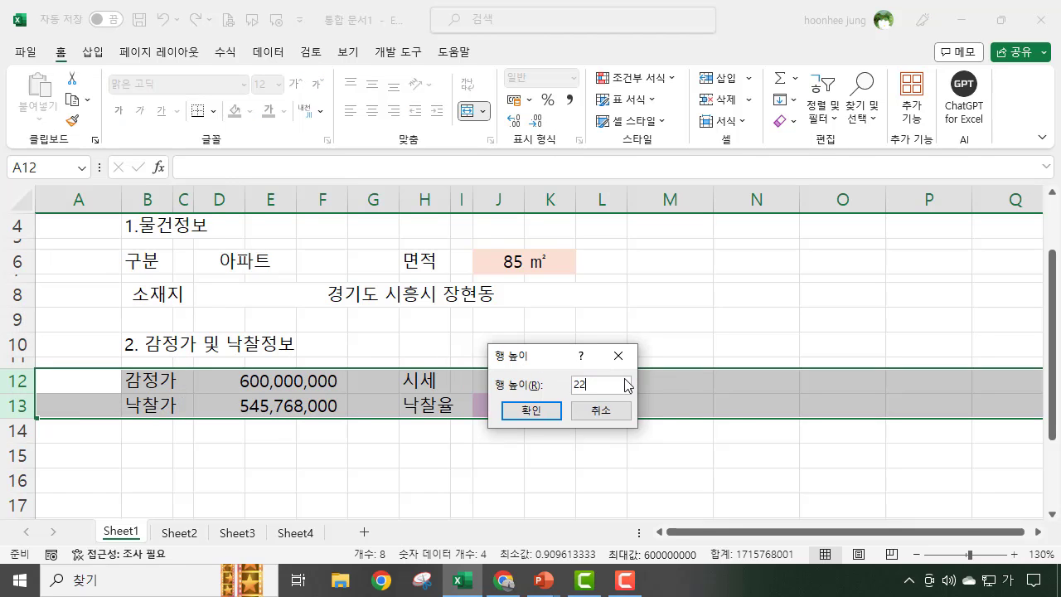
key(Return)
click(477, 467)
click(686, 486)
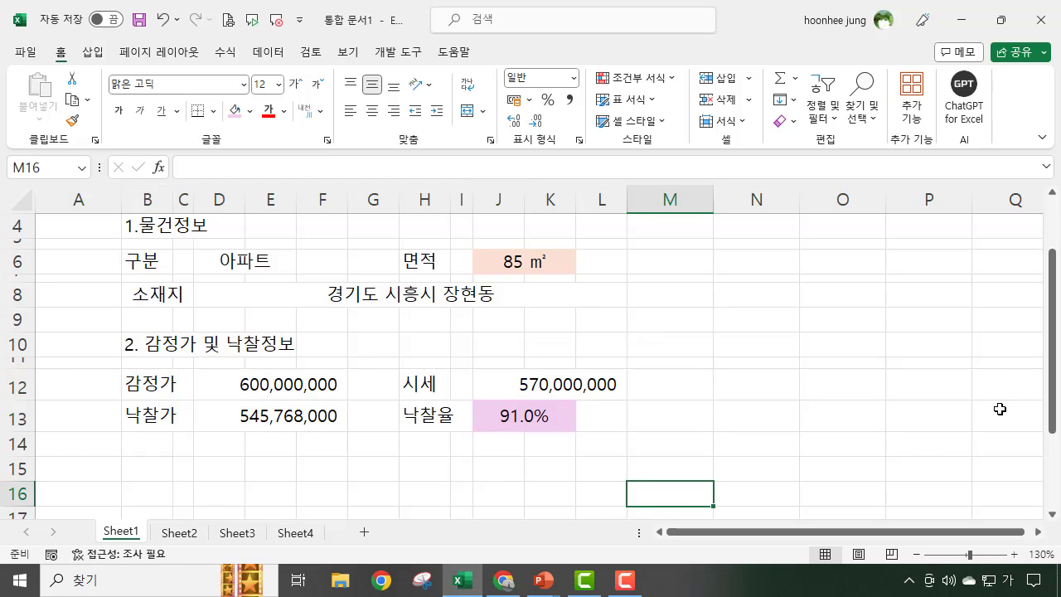
Step: Enter the section heading "3. 대출가능액 계산" in B15 and shrink rows 14 and 16 around it into narrow spacers
drag(23, 455, 23, 448)
click(143, 469)
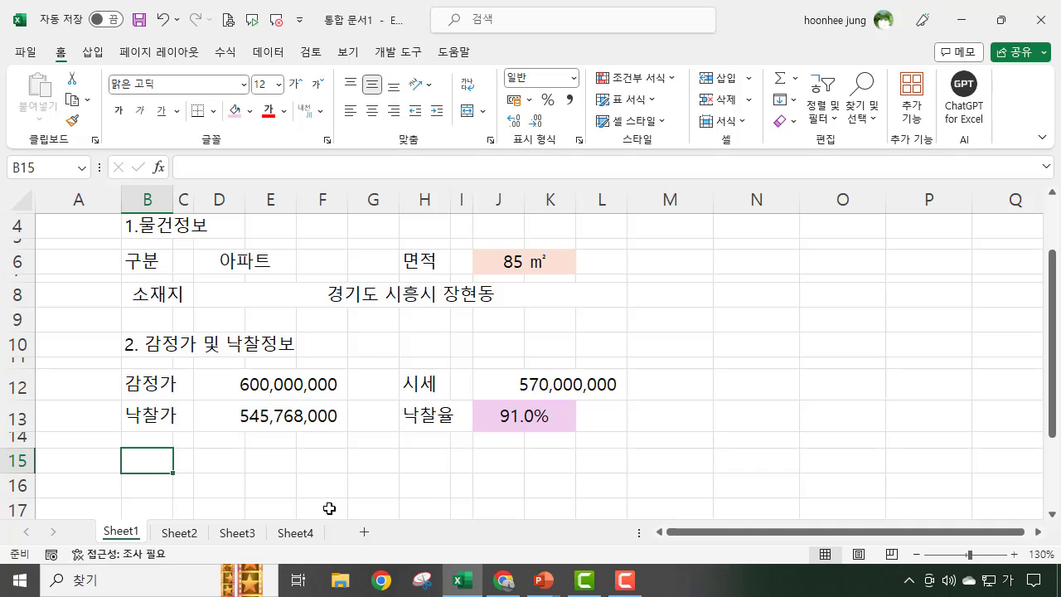
text(3)
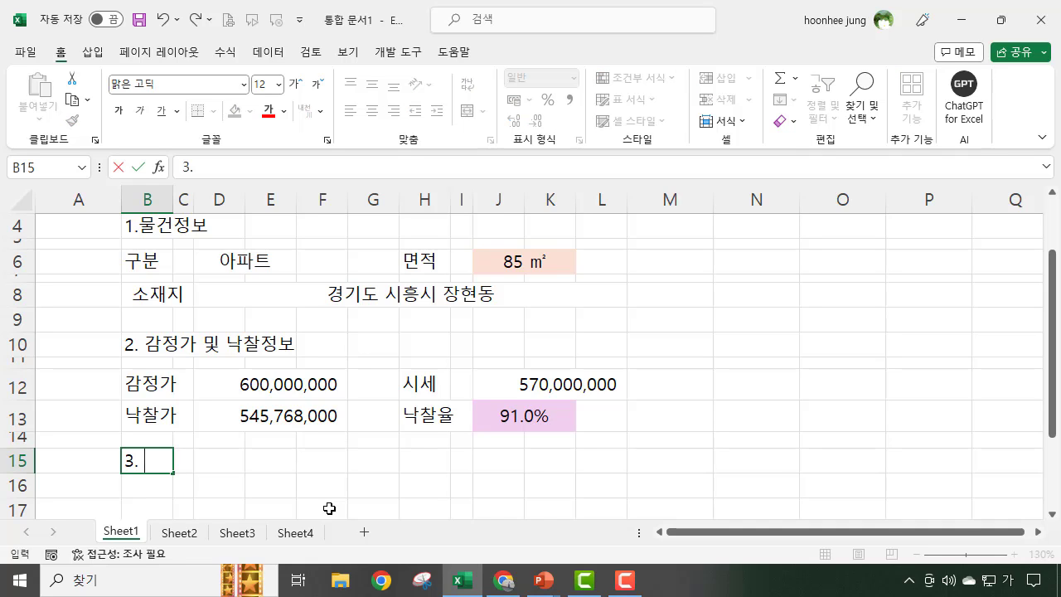
text(. 대출가느ㅇ액 계산)
key(Return)
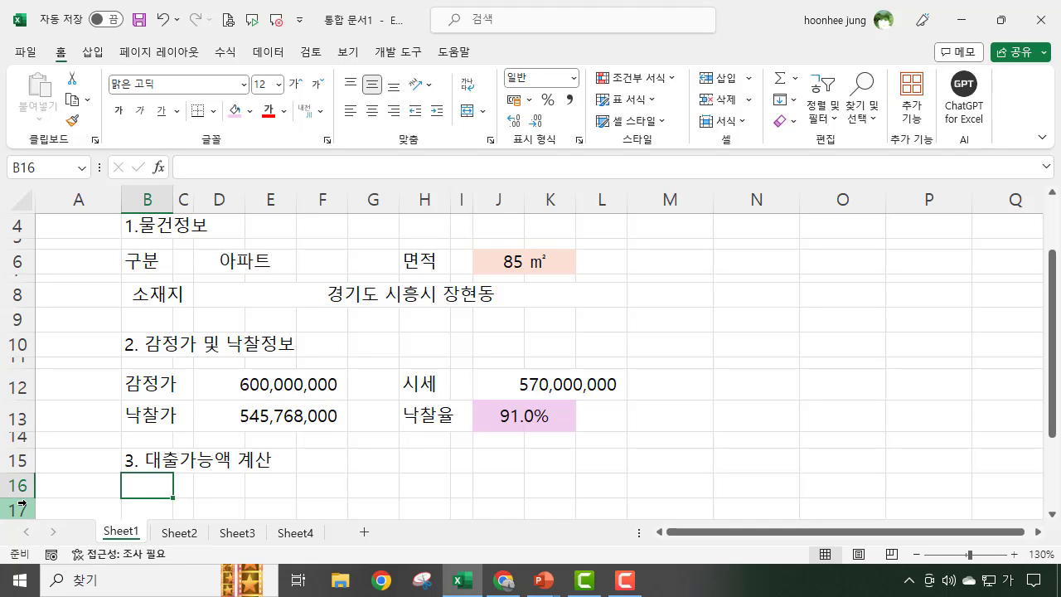
drag(27, 498, 27, 487)
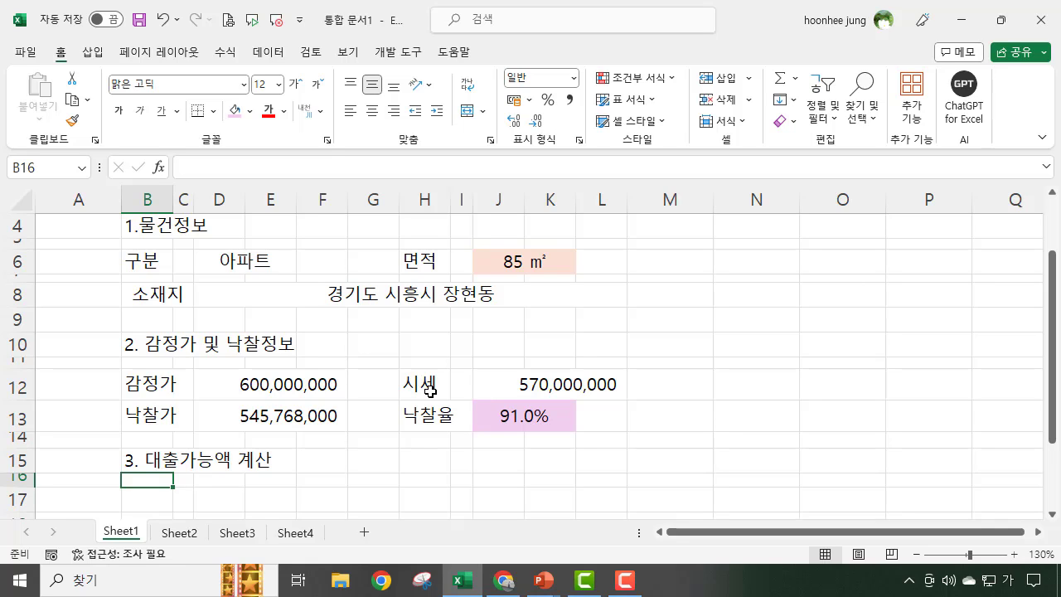
Step: Enter the label "기보유 주택수 선택" in B17 and merge and centre it across B17:E17
click(157, 497)
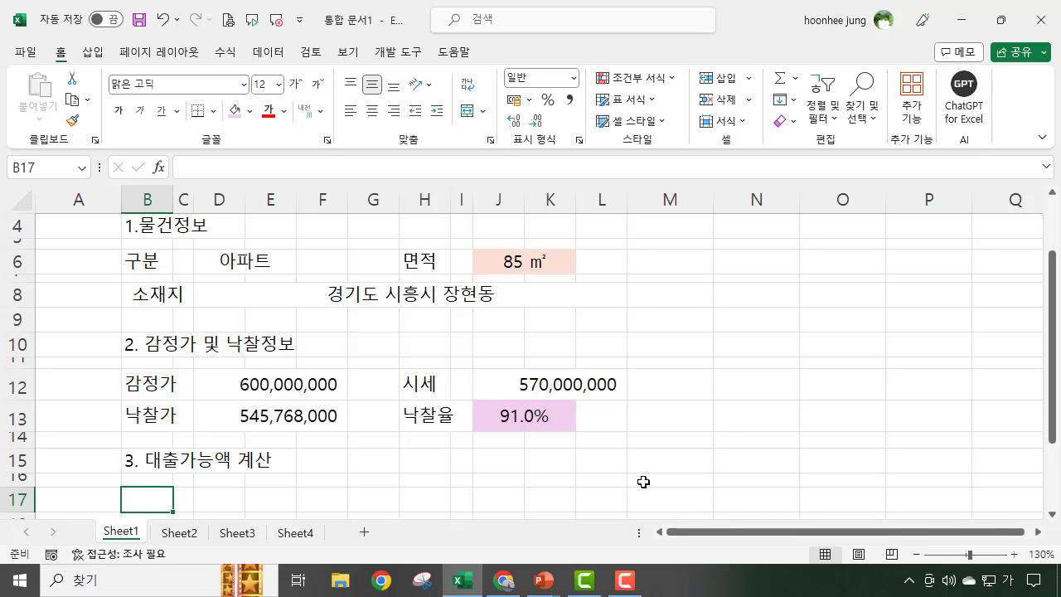
text(기보유 주택수)
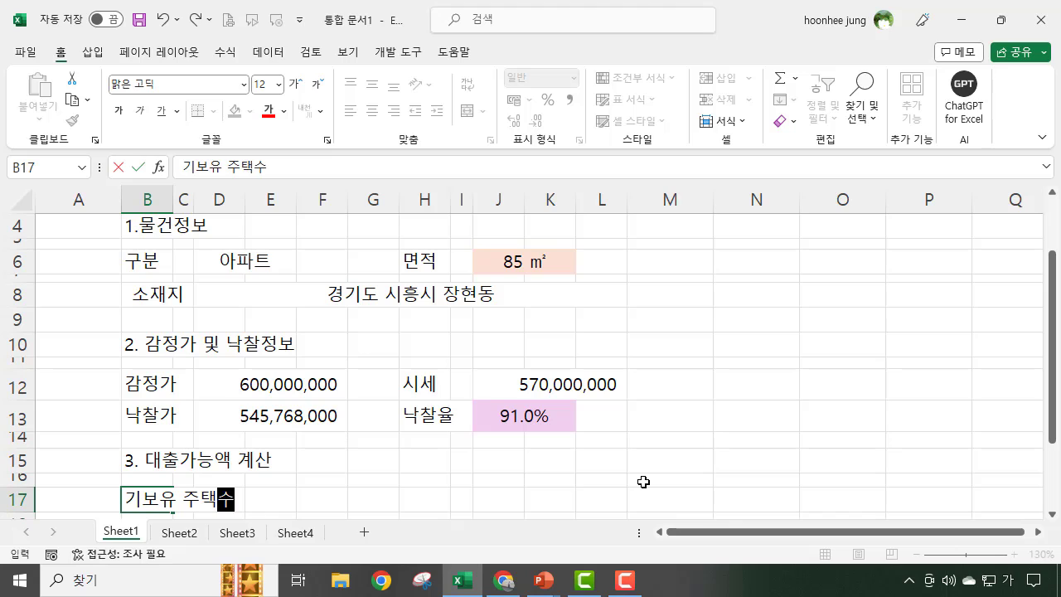
text( 선택)
key(Return)
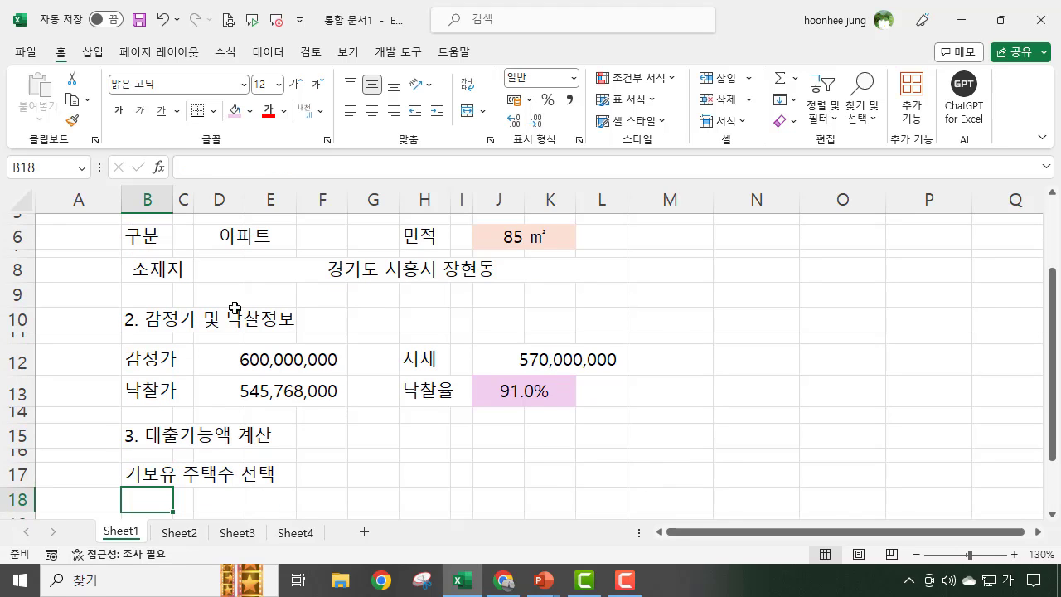
click(320, 474)
drag(145, 473, 257, 476)
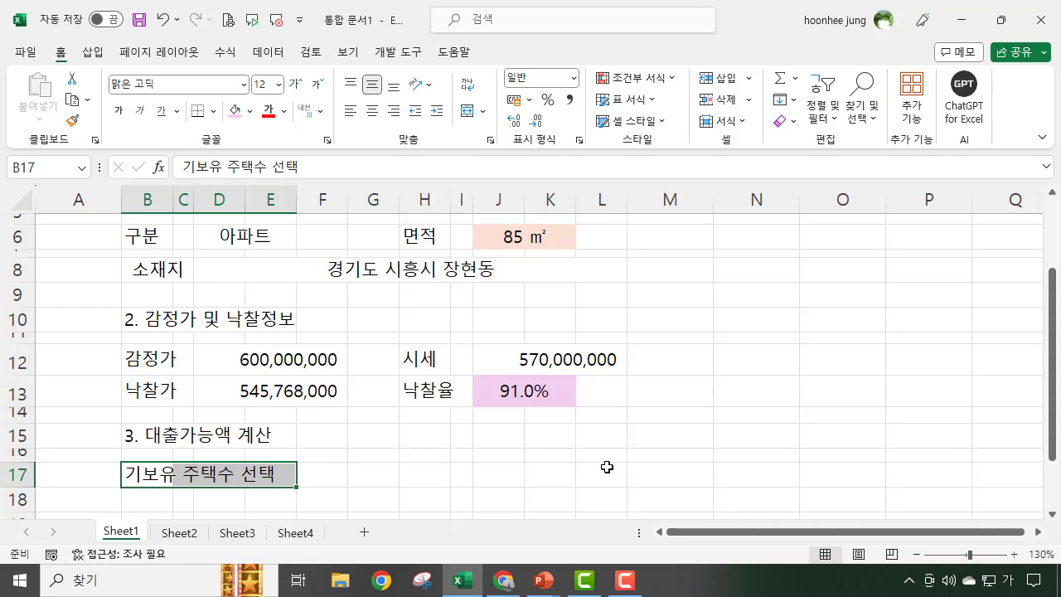
click(467, 116)
click(407, 484)
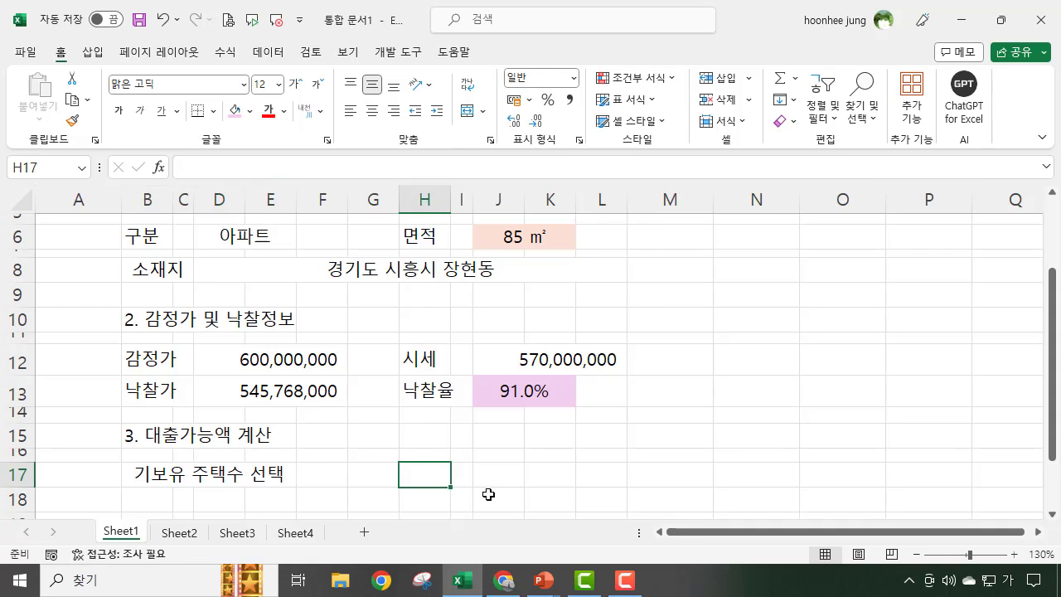
Step: Merge and centre cells F17:G17 beside the 기보유 주택수 선택 label
click(330, 479)
click(365, 474)
drag(364, 474, 457, 474)
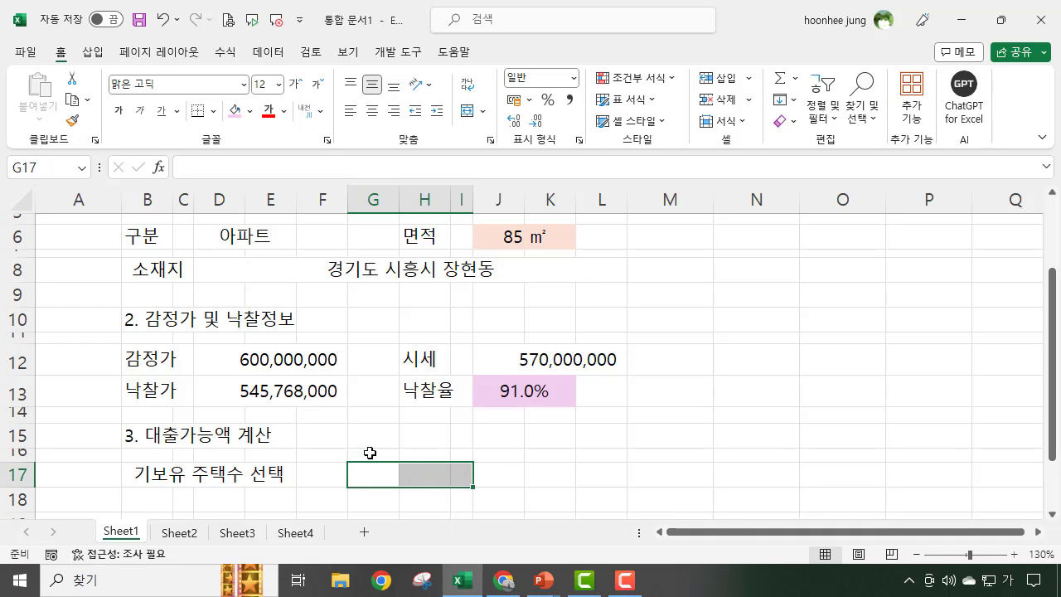
drag(370, 475, 436, 474)
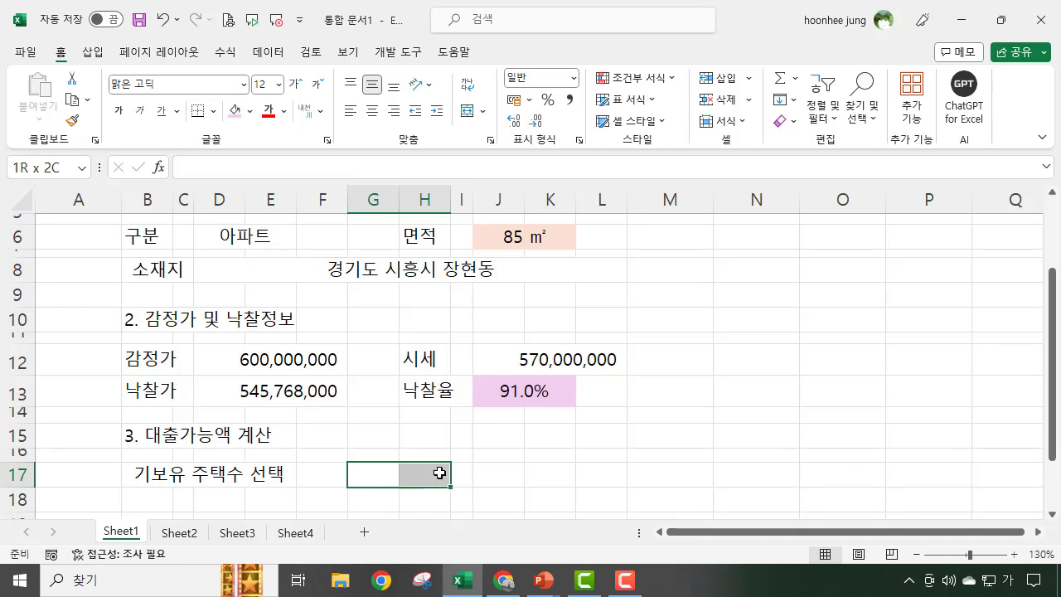
click(322, 474)
drag(323, 474, 383, 474)
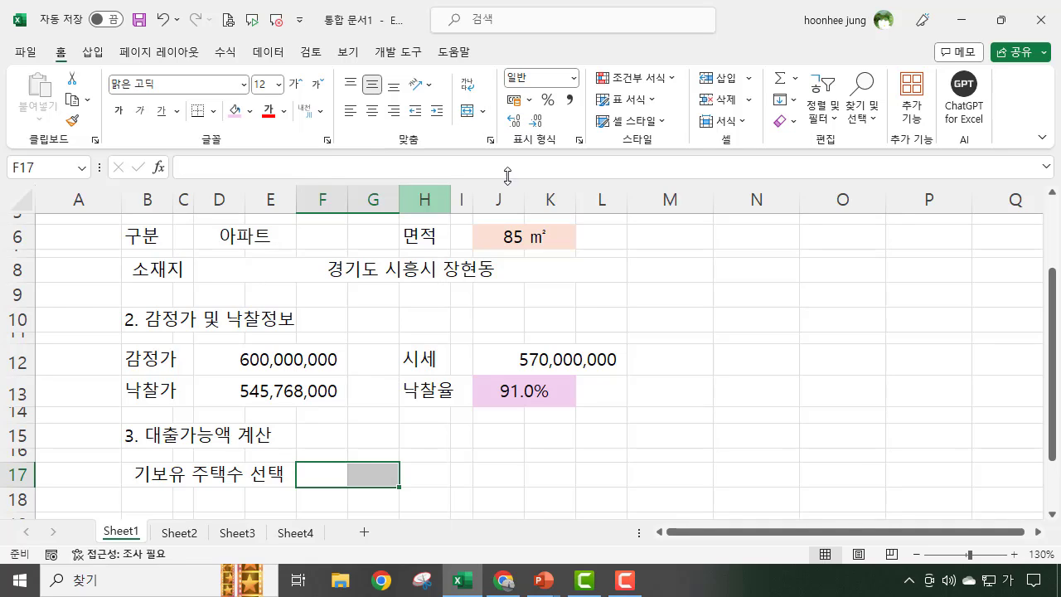
click(469, 111)
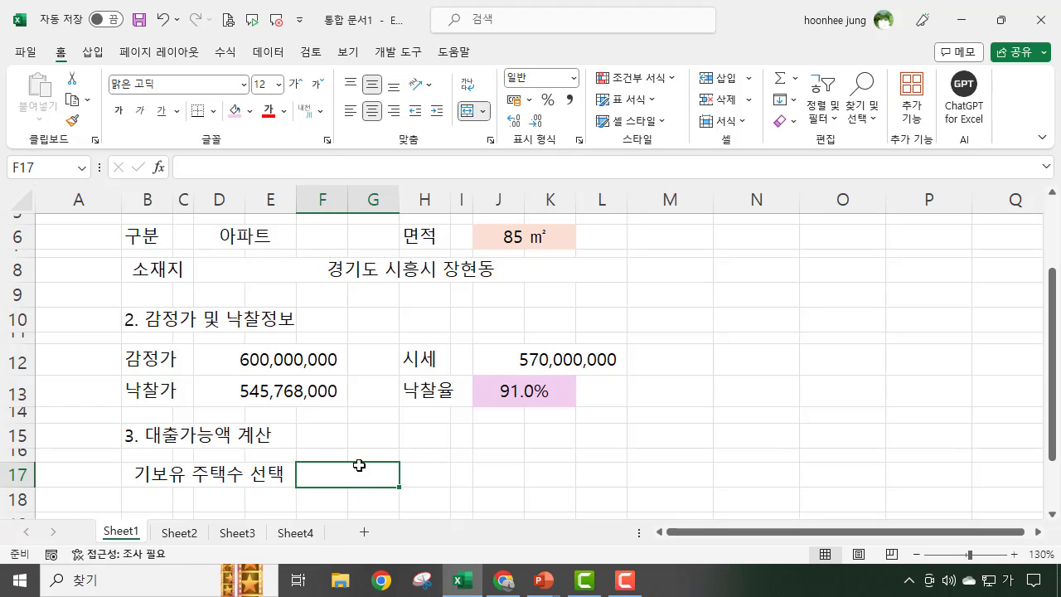
Step: Add a list-type data validation to the merged cell F17 with the source 0.1,2
click(269, 53)
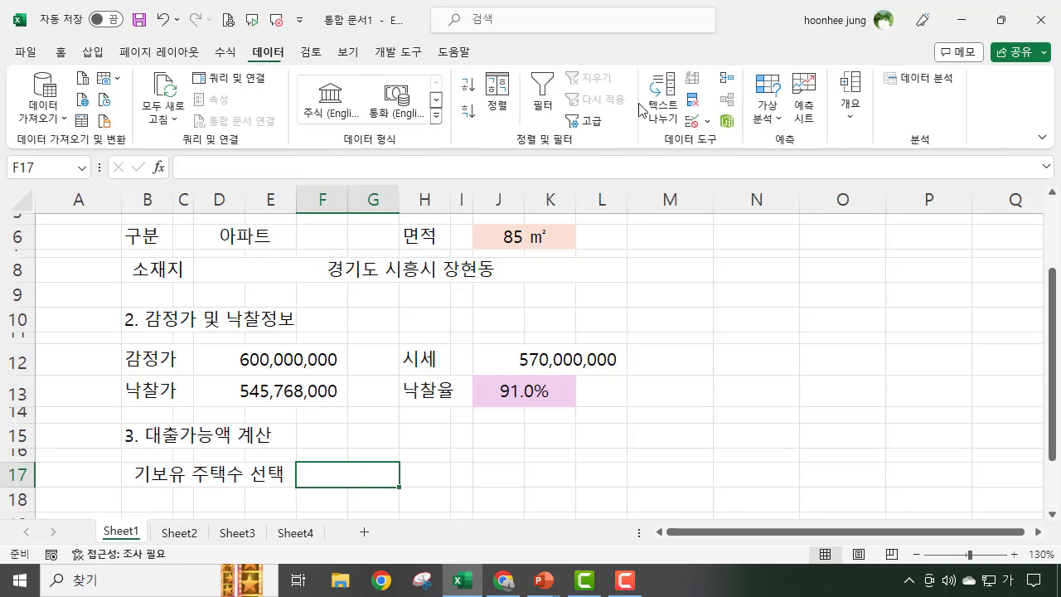
click(709, 124)
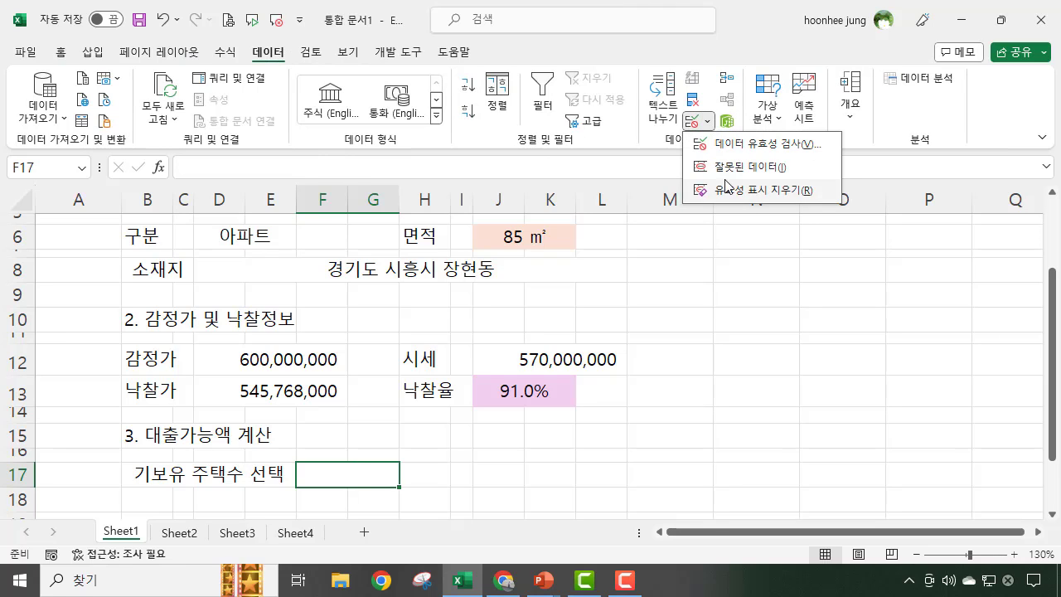
click(730, 145)
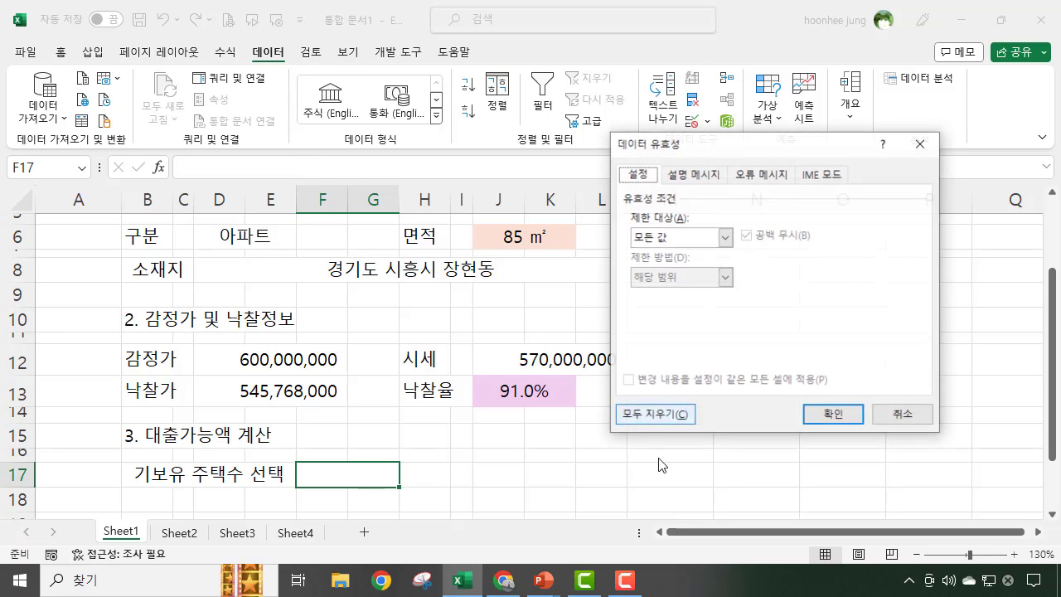
click(725, 238)
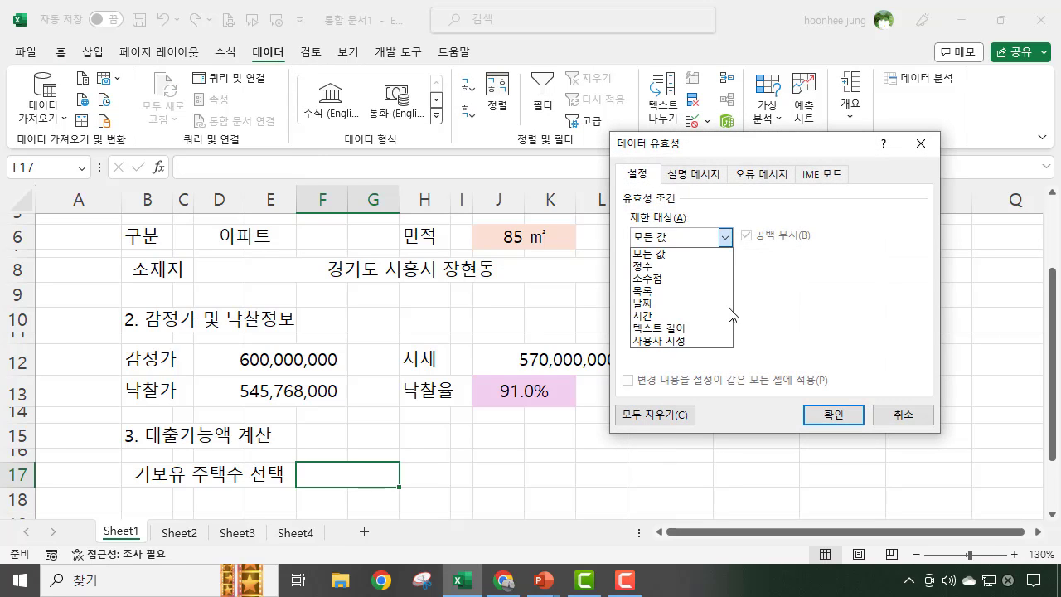
click(663, 291)
click(667, 315)
text(0.1,2)
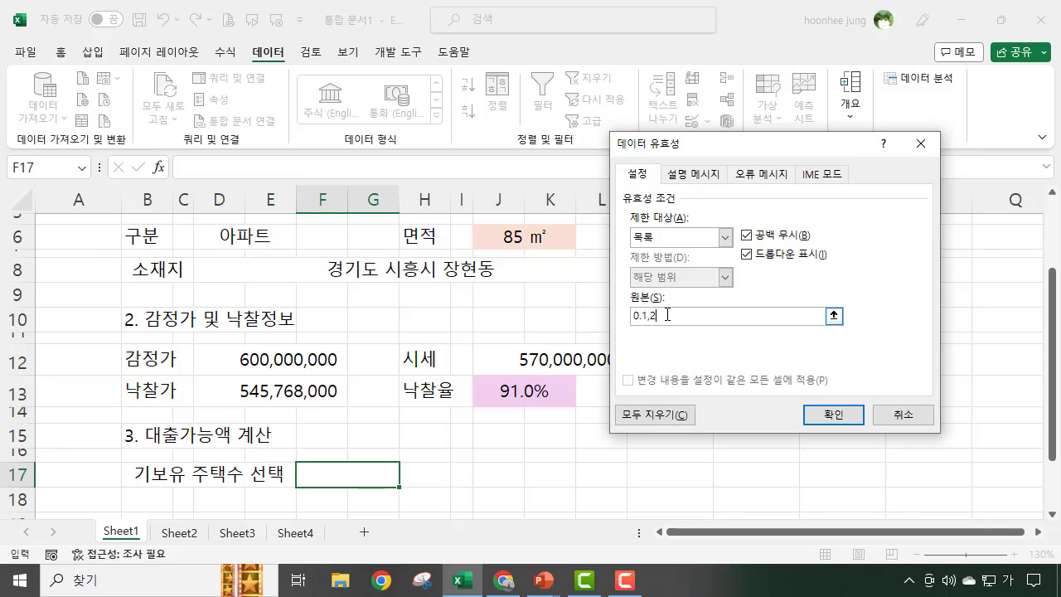
click(829, 415)
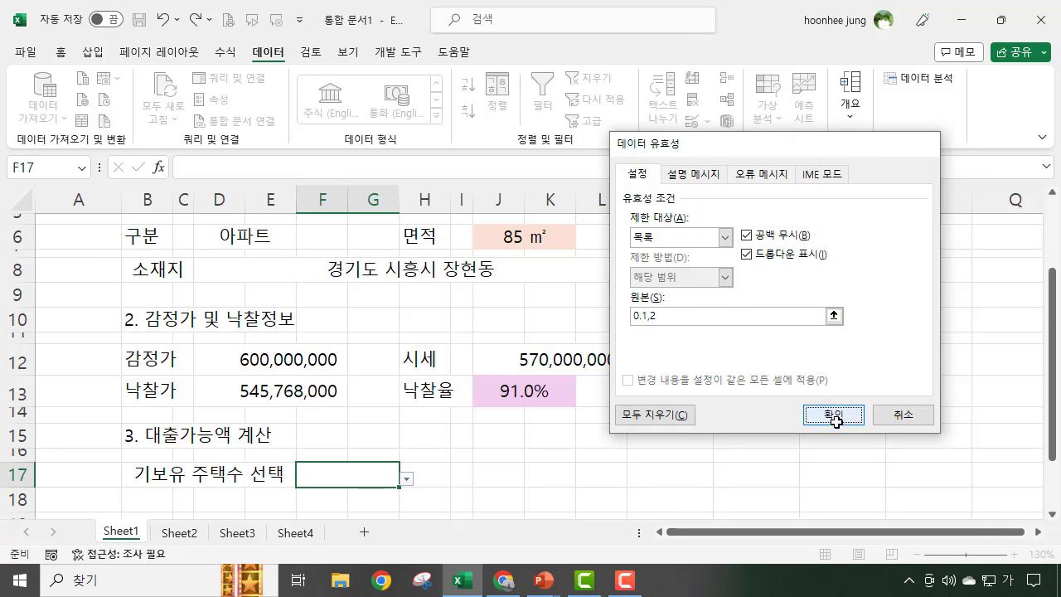
Step: Check the choices offered by the new drop-down list in merged cell F17
click(440, 477)
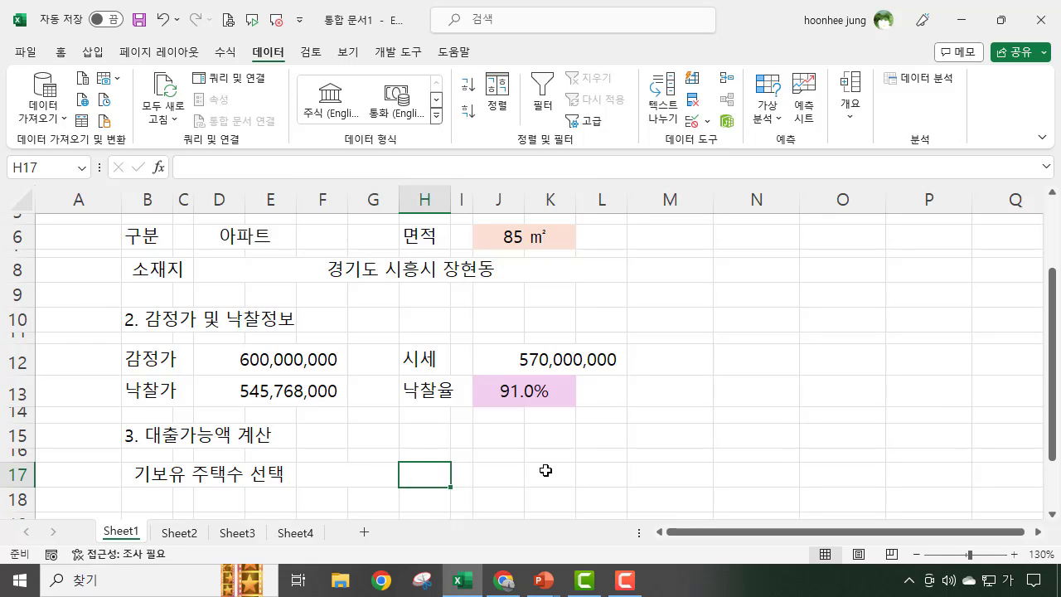
click(343, 474)
click(426, 473)
click(368, 472)
click(406, 479)
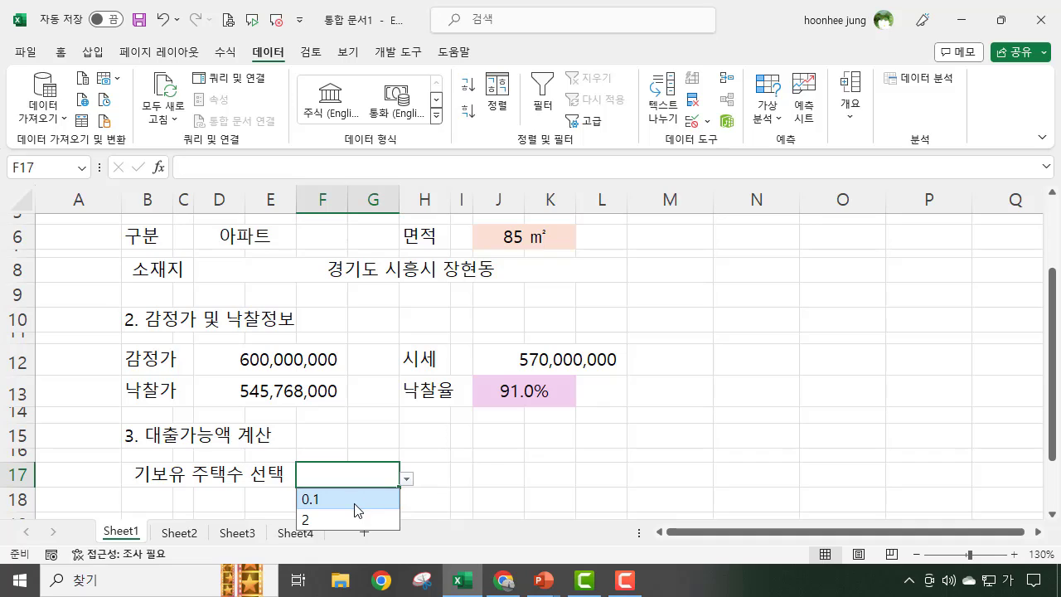
click(347, 473)
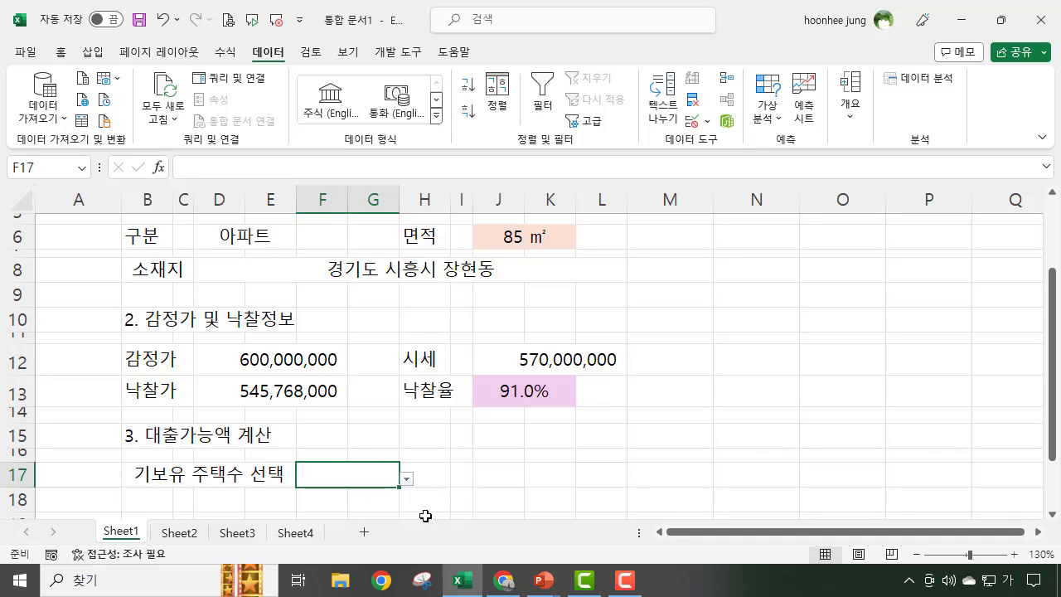
Step: Correct the list source of F17's data validation to 0,1,2 and check the resulting drop-down choices
click(707, 121)
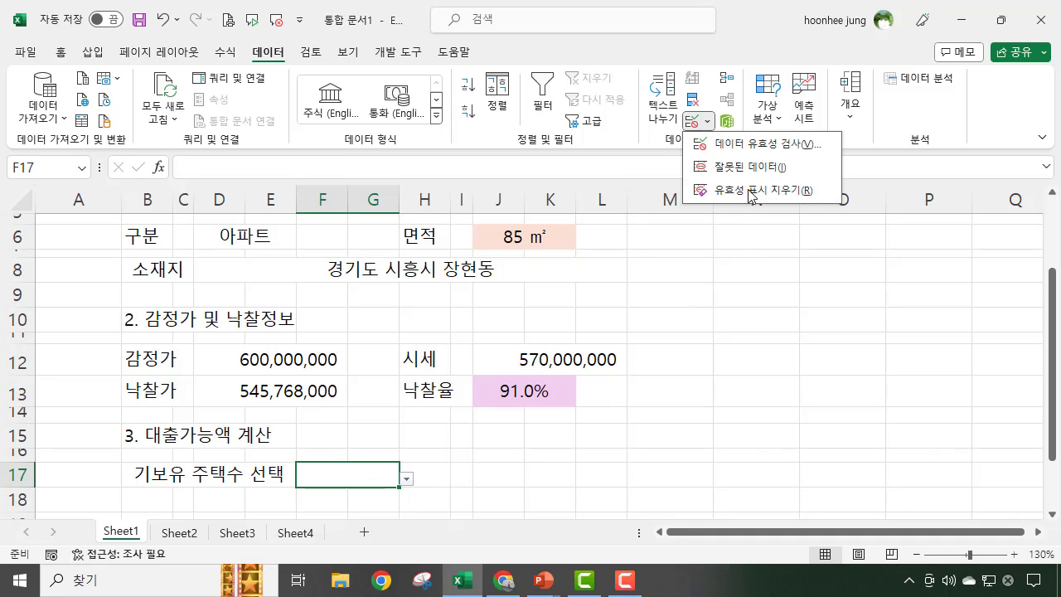
click(750, 145)
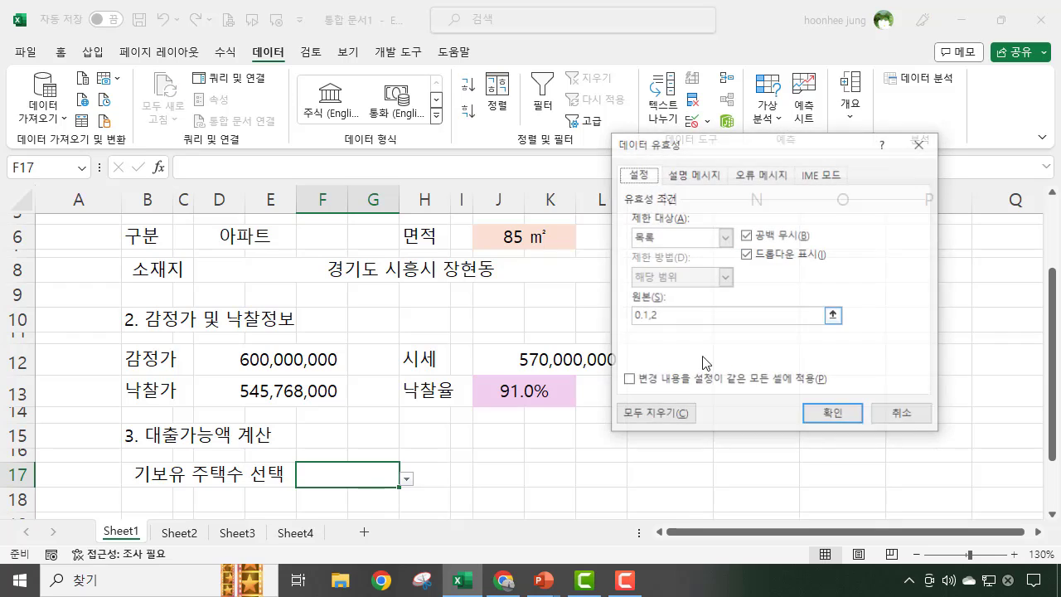
click(641, 316)
key(BackSpace)
text(,)
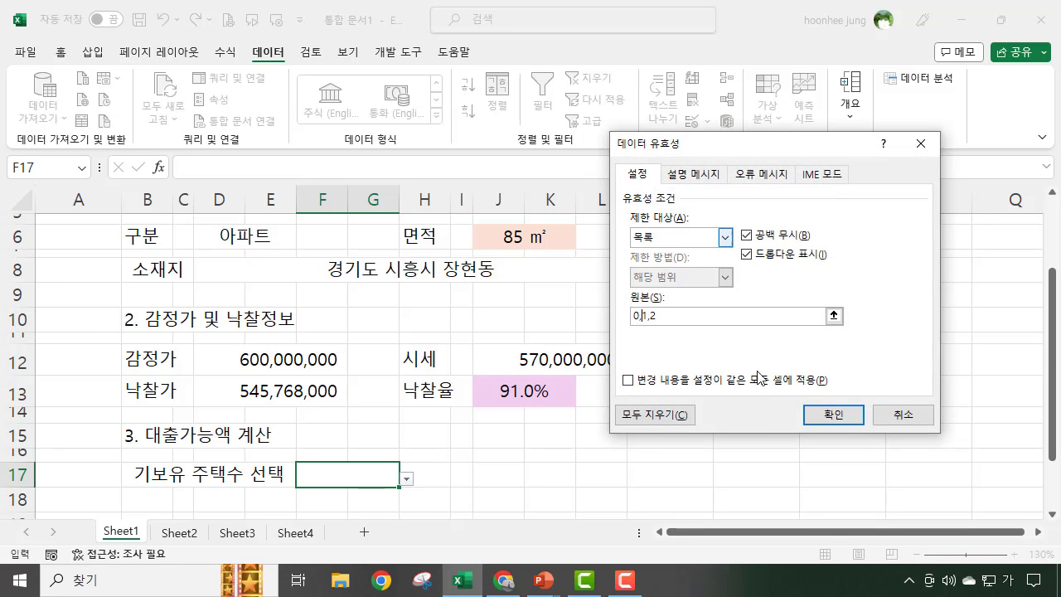
click(855, 415)
click(407, 480)
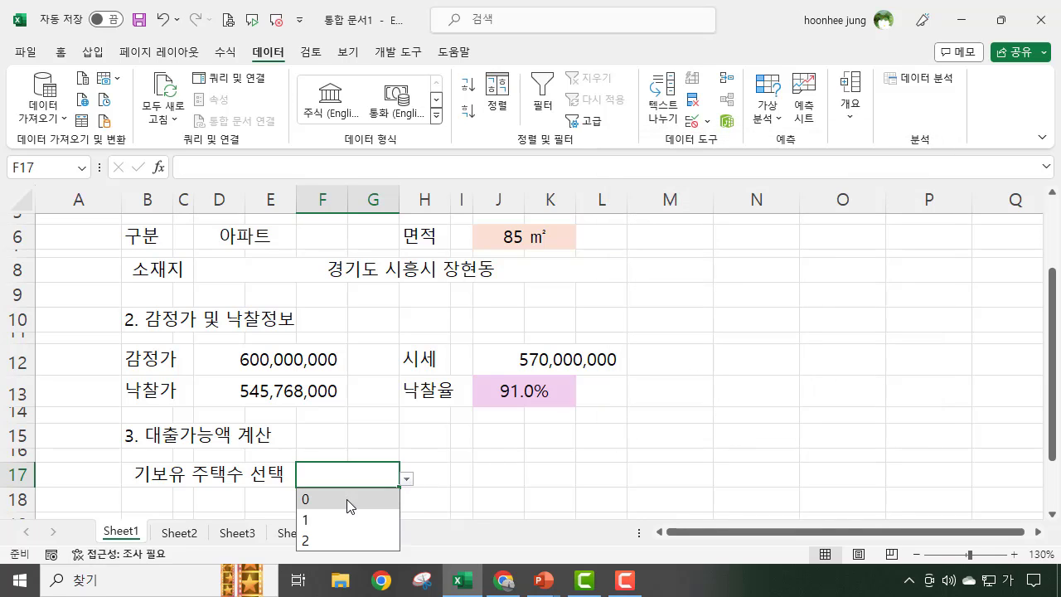
click(455, 474)
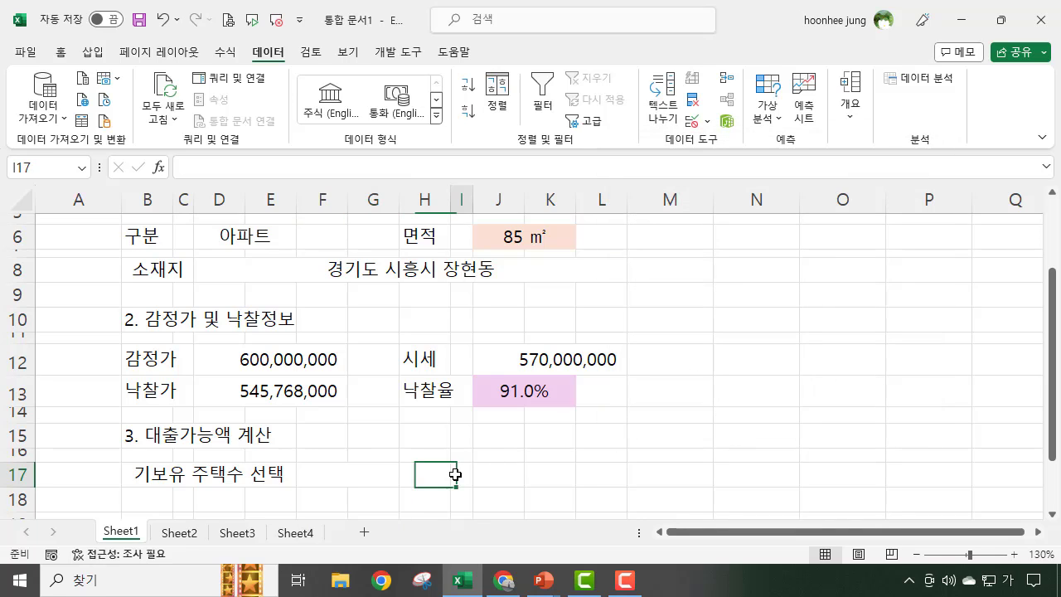
Step: Fill the merged drop-down cell F17 with light grey
click(351, 474)
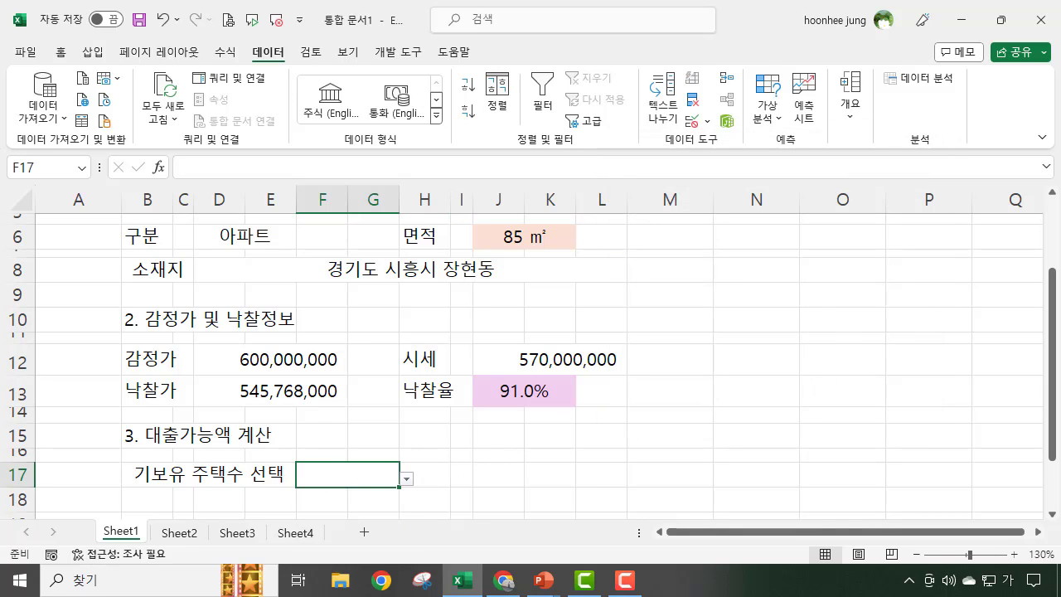
click(58, 52)
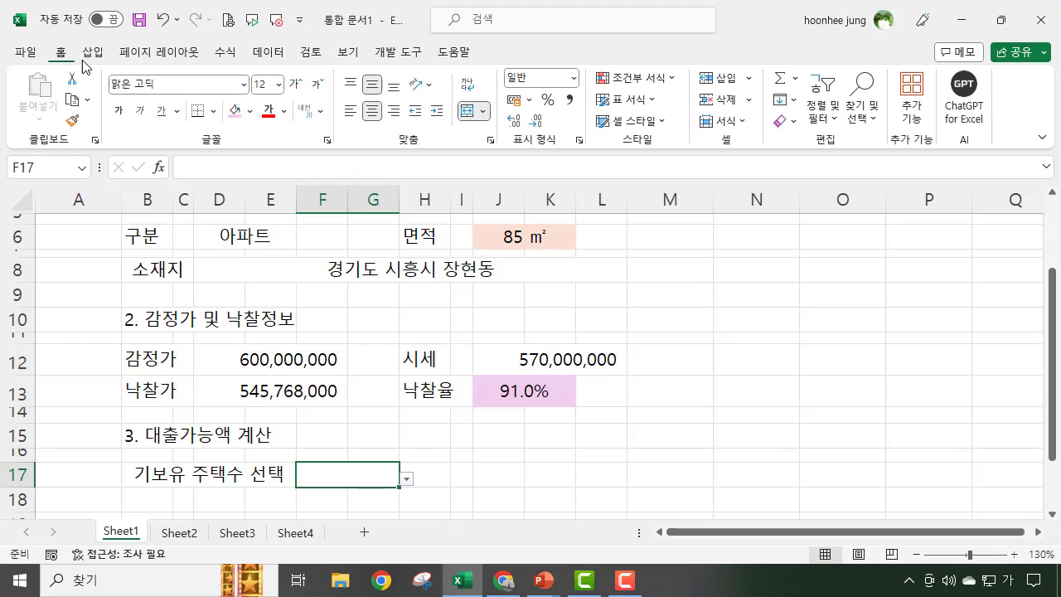
click(249, 111)
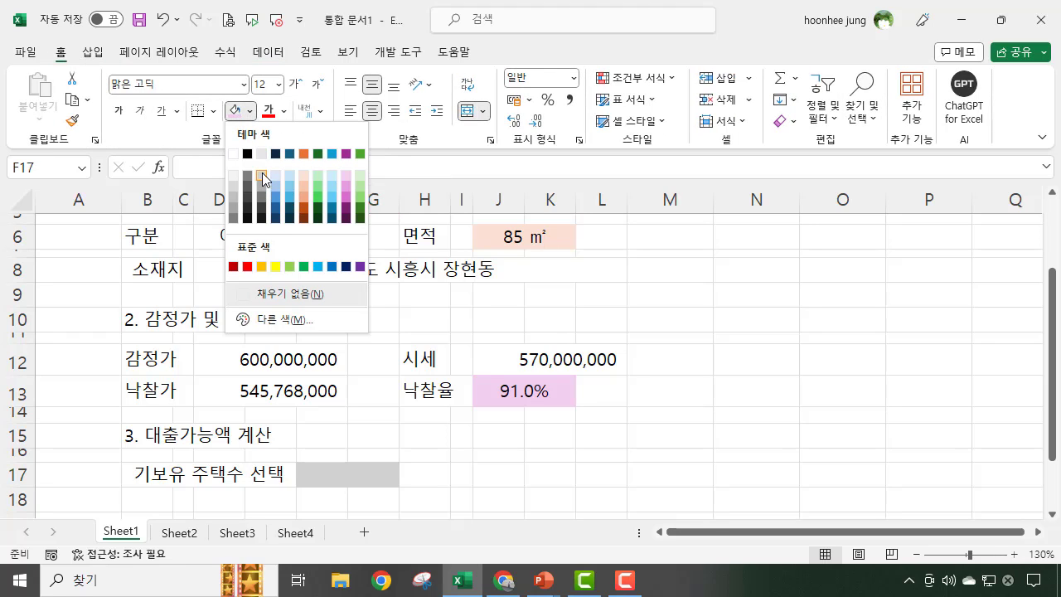
click(262, 172)
Step: Try the drop-down in F17 by choosing 0 and then 1
click(407, 480)
click(340, 501)
click(496, 475)
click(383, 473)
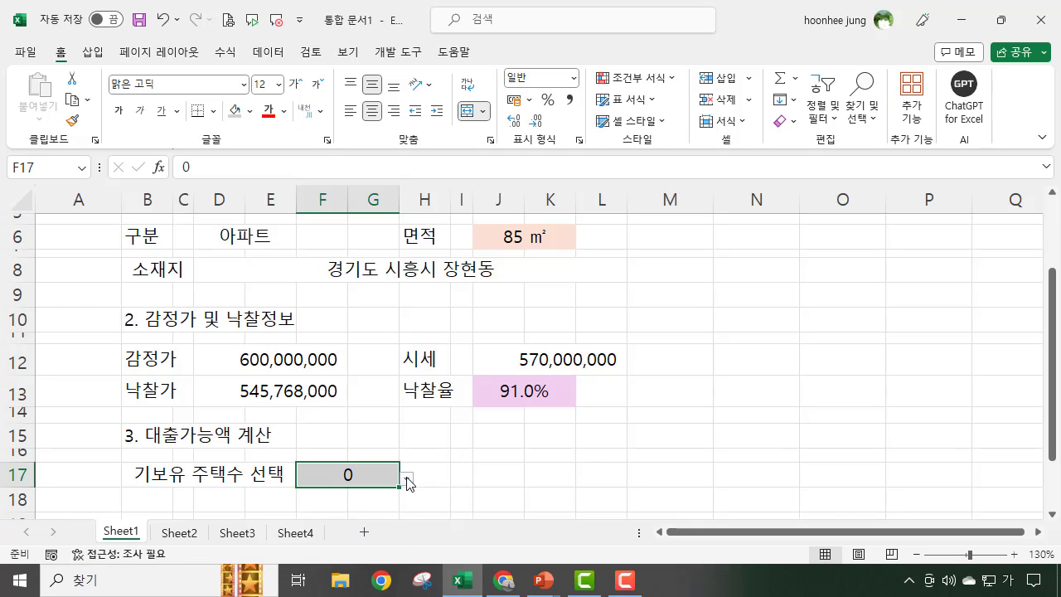
click(407, 480)
click(324, 520)
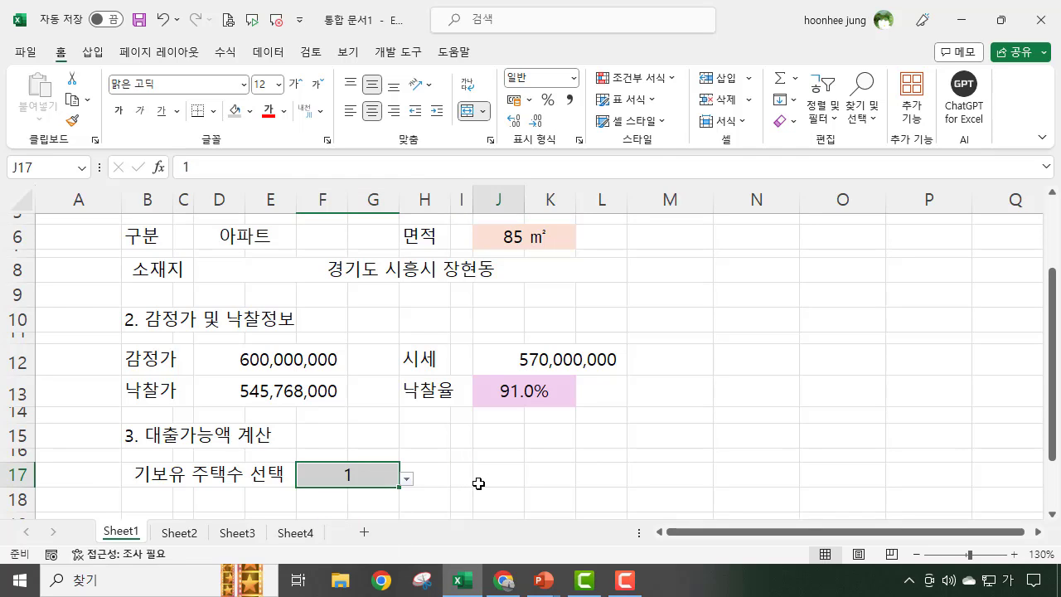
Step: Shrink row 18 into a narrow spacer below the 기보유 주택수 선택 row
click(478, 484)
scroll(556, 440, down, 1)
click(412, 442)
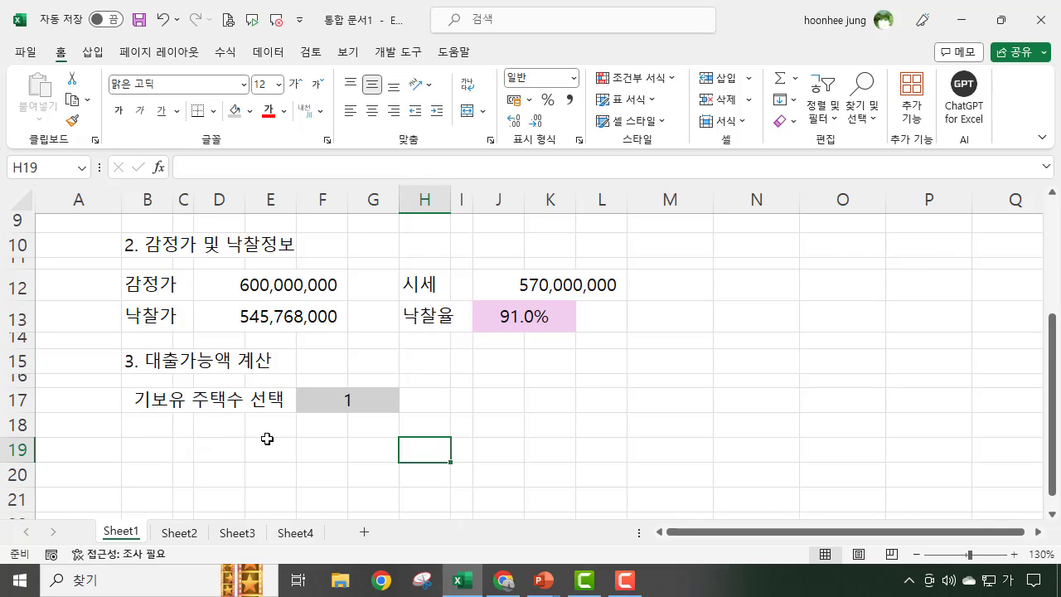
drag(18, 437, 28, 417)
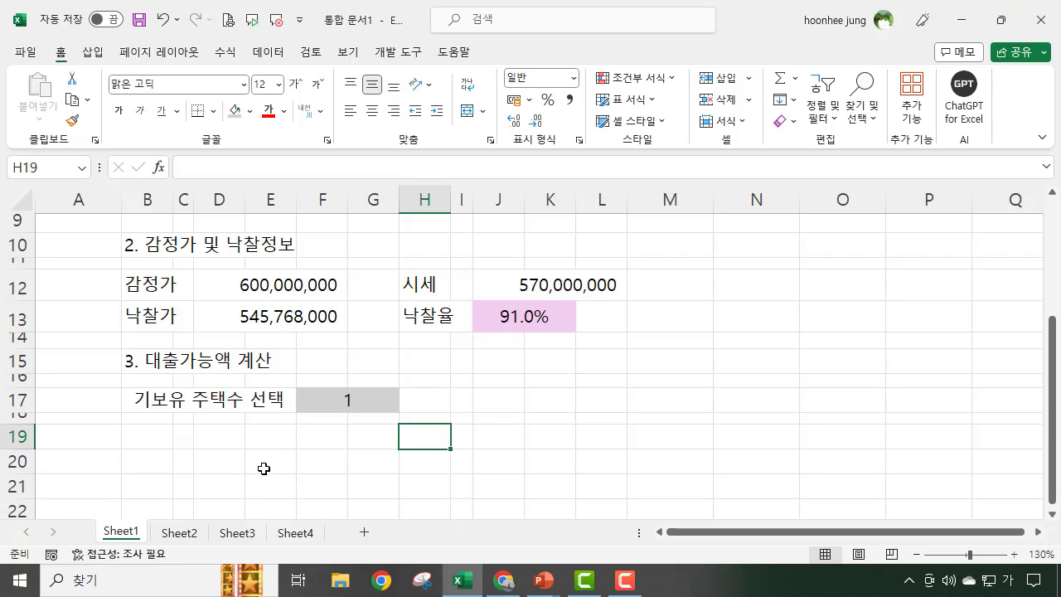
Step: Enter the labels 감정가, 낙찰가 and 시세 in cells D19, D20 and D21
click(263, 466)
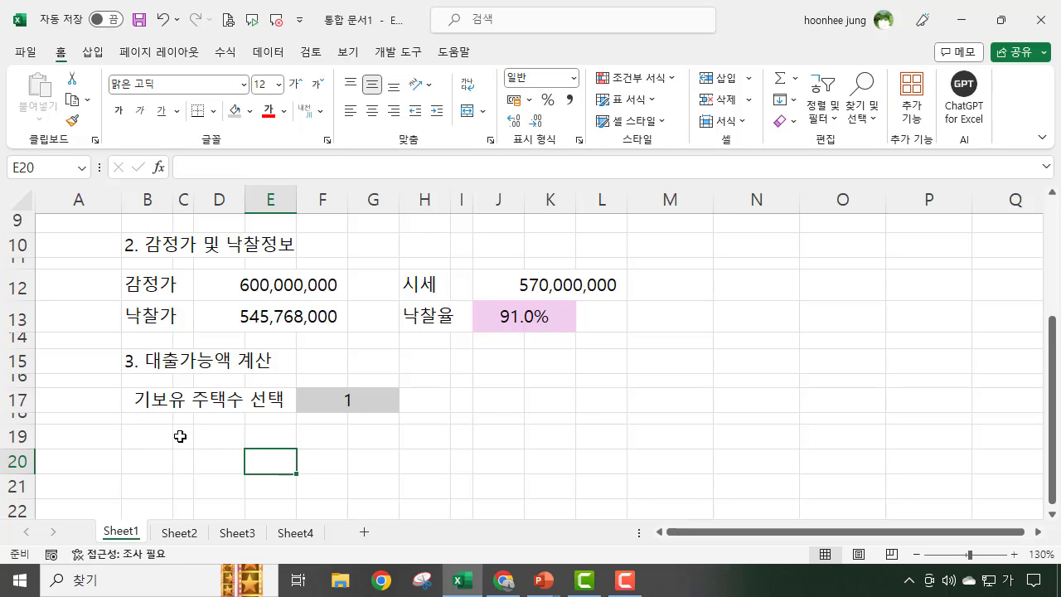
click(223, 434)
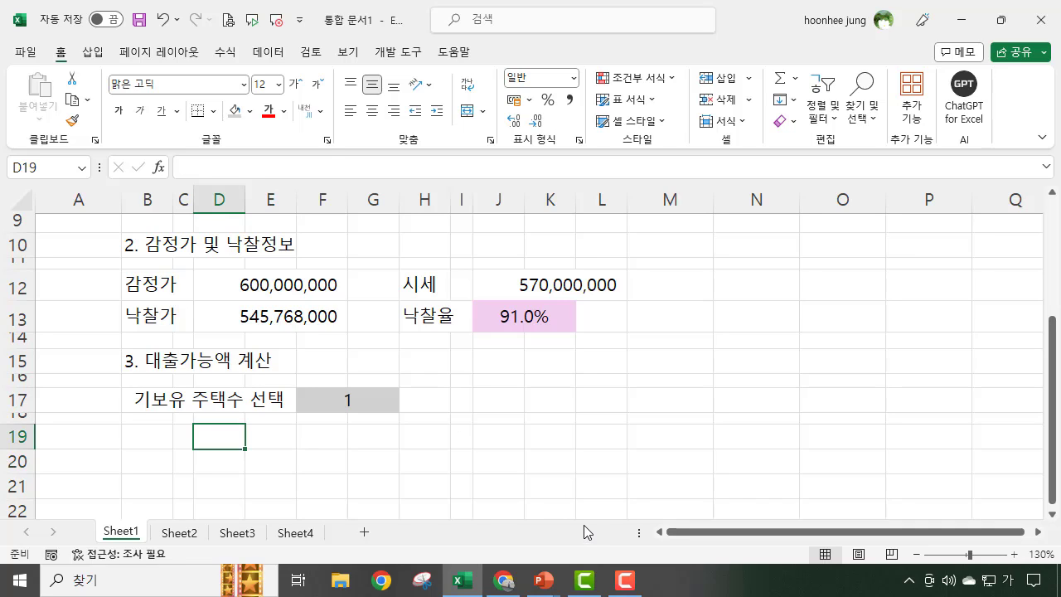
text(감정가)
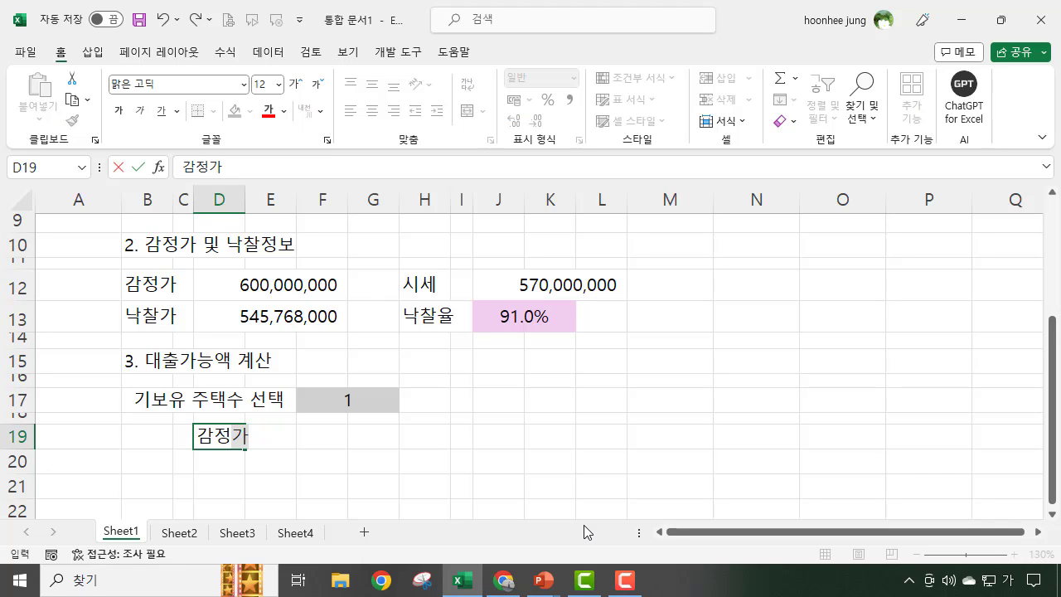
key(Return)
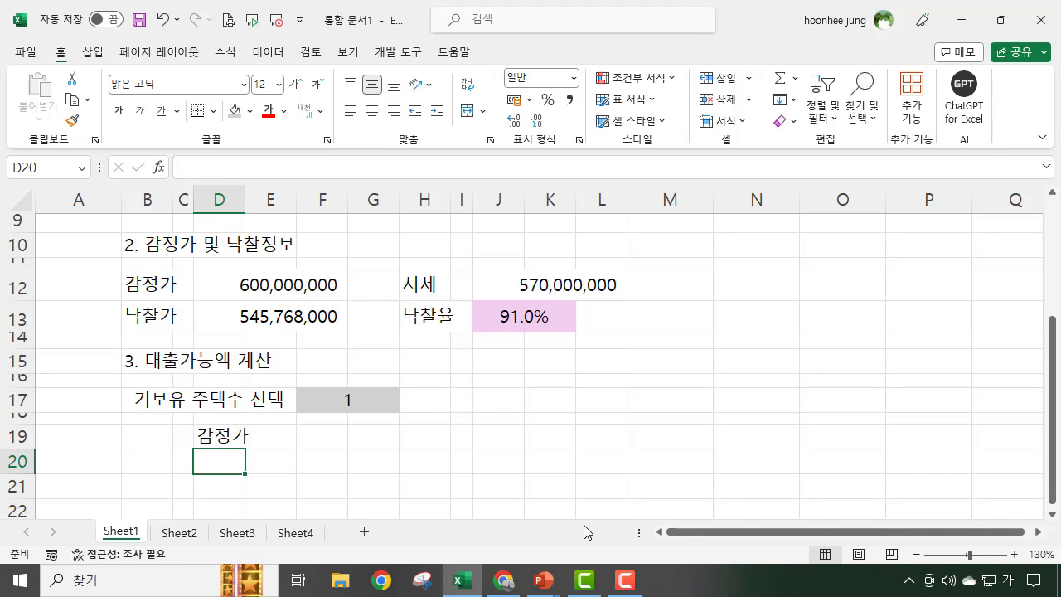
text(낙찰)
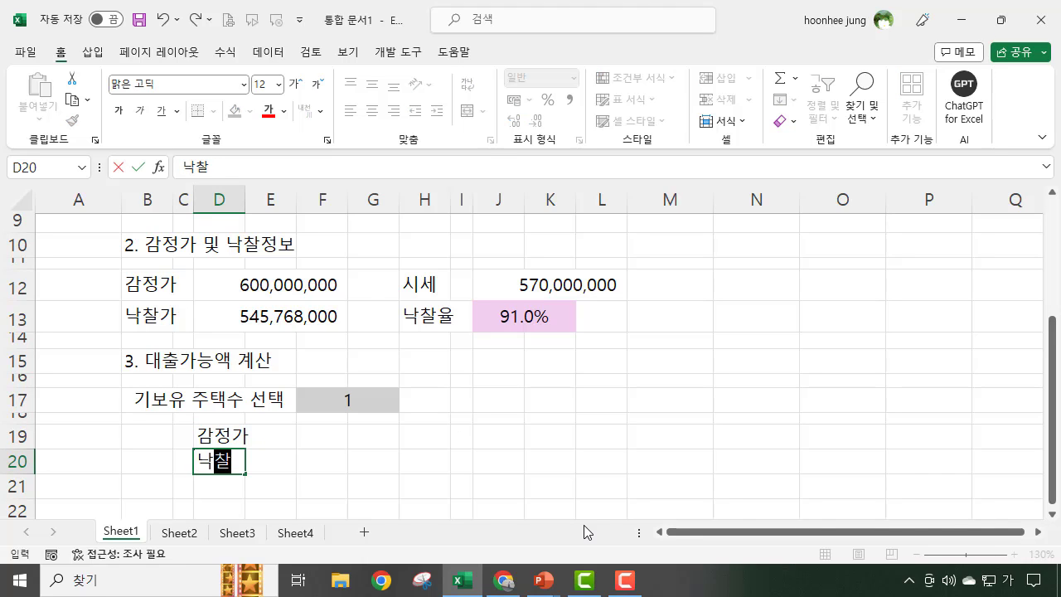
text(가)
key(Return)
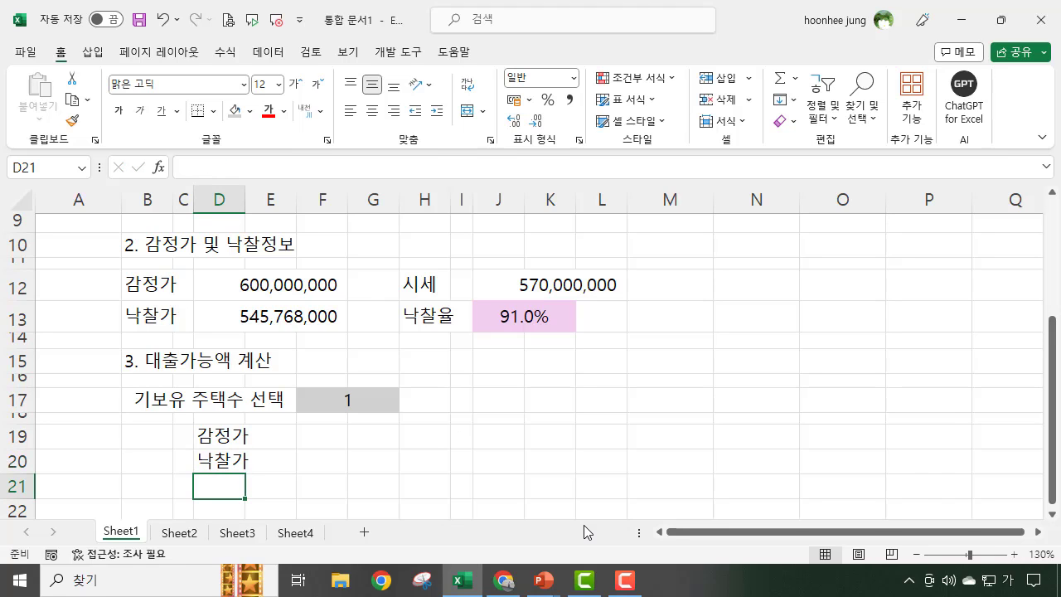
text(시세)
key(Return)
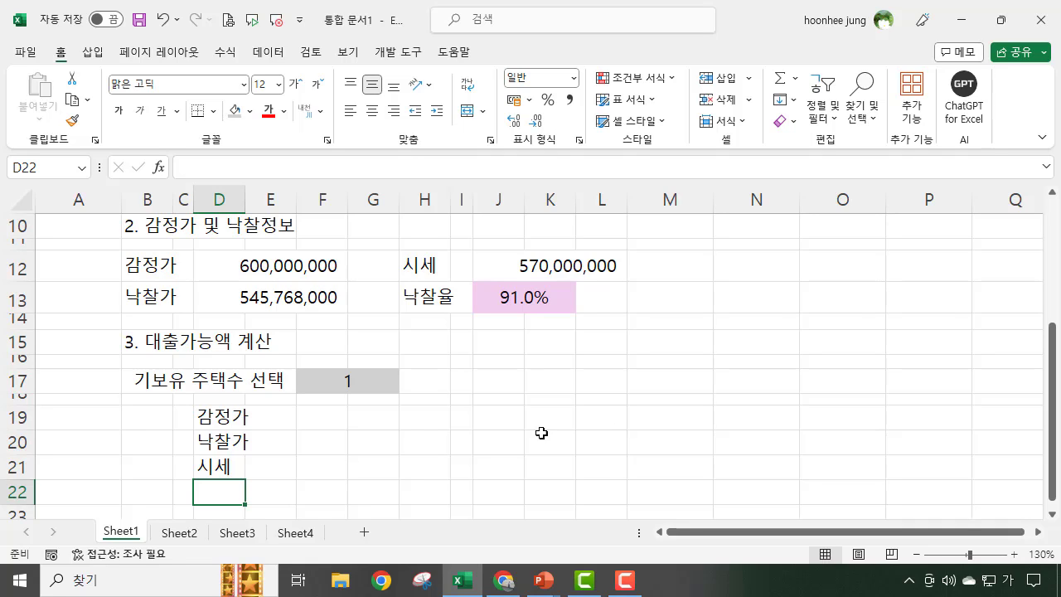
click(315, 470)
click(220, 426)
click(219, 440)
click(219, 466)
click(327, 418)
Step: Merge and centre the 감정가 label across D19:E19 and copy that format to the 낙찰가 and 시세 labels below
drag(221, 417, 282, 415)
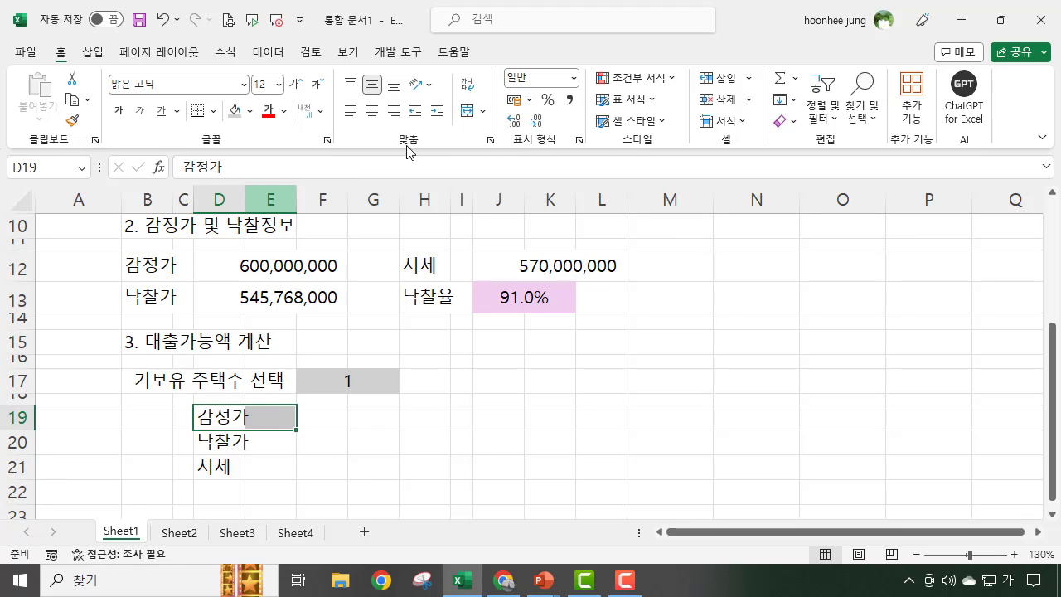
click(468, 110)
double_click(71, 123)
click(217, 446)
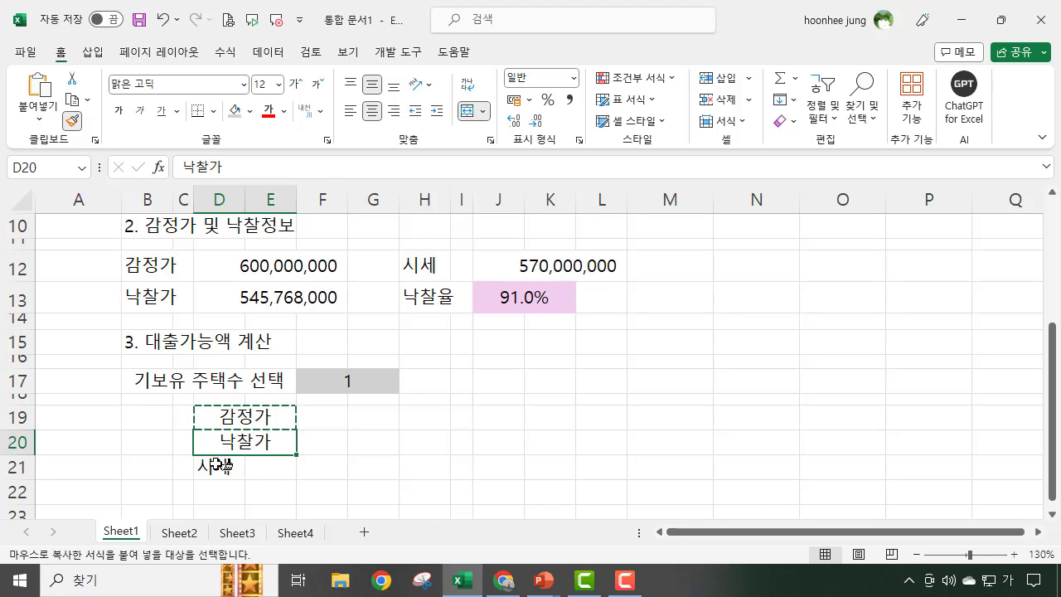
click(220, 466)
key(Escape)
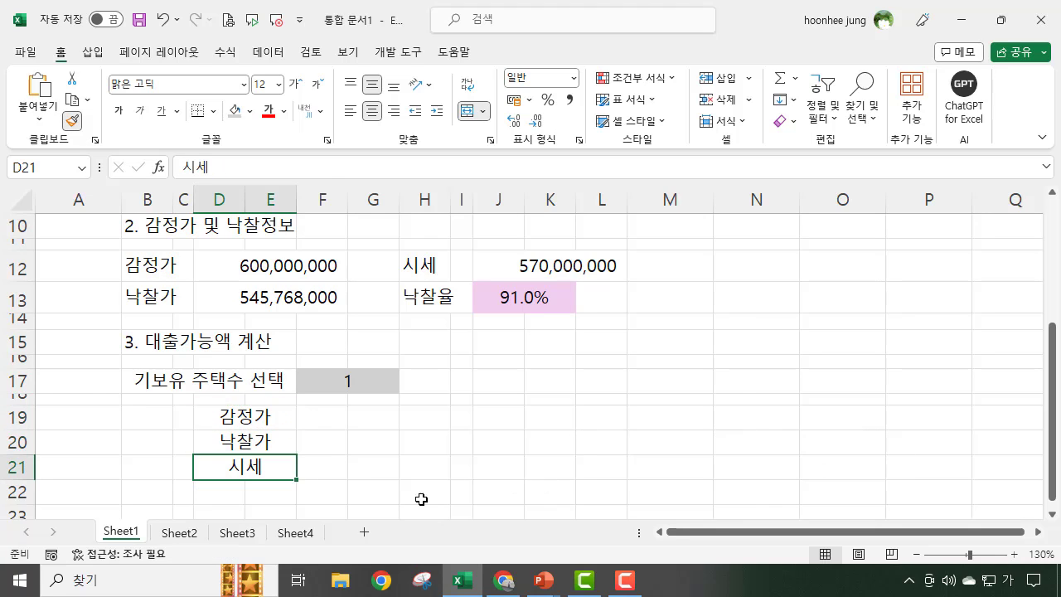
click(384, 489)
click(320, 420)
click(320, 439)
click(313, 471)
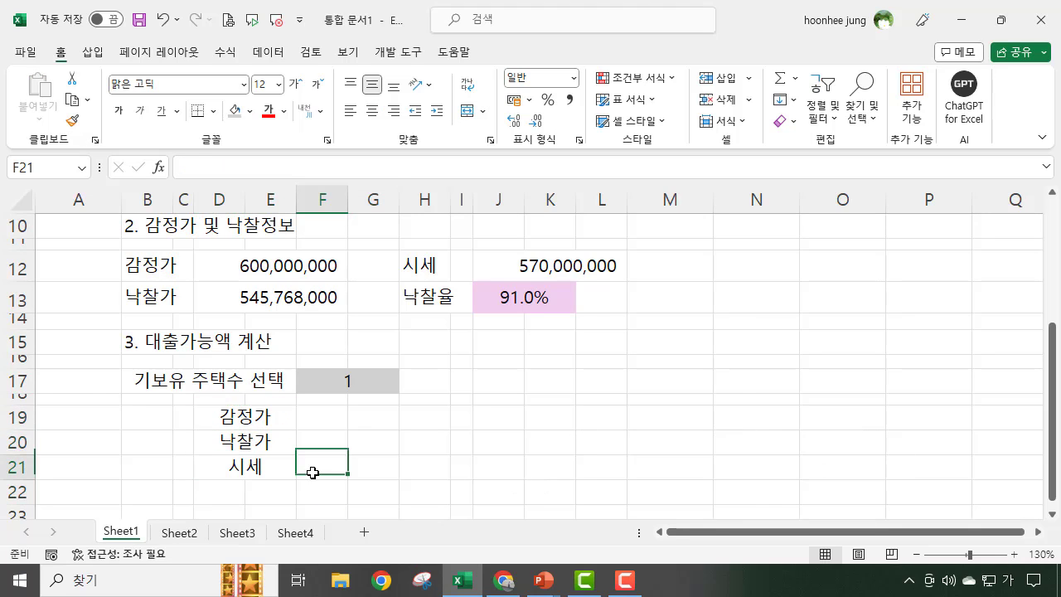
click(386, 465)
click(336, 380)
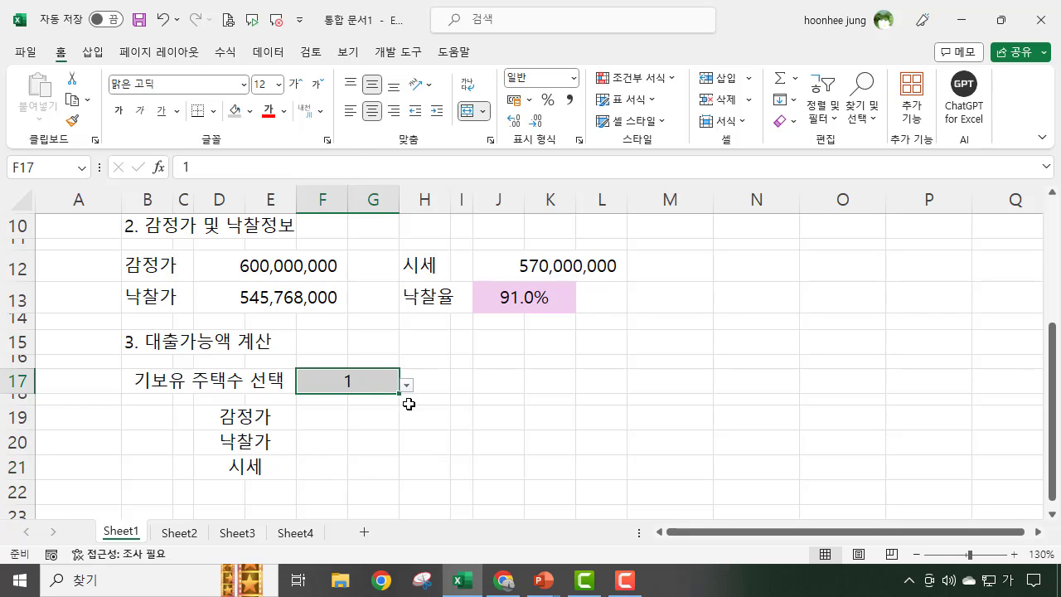
click(406, 384)
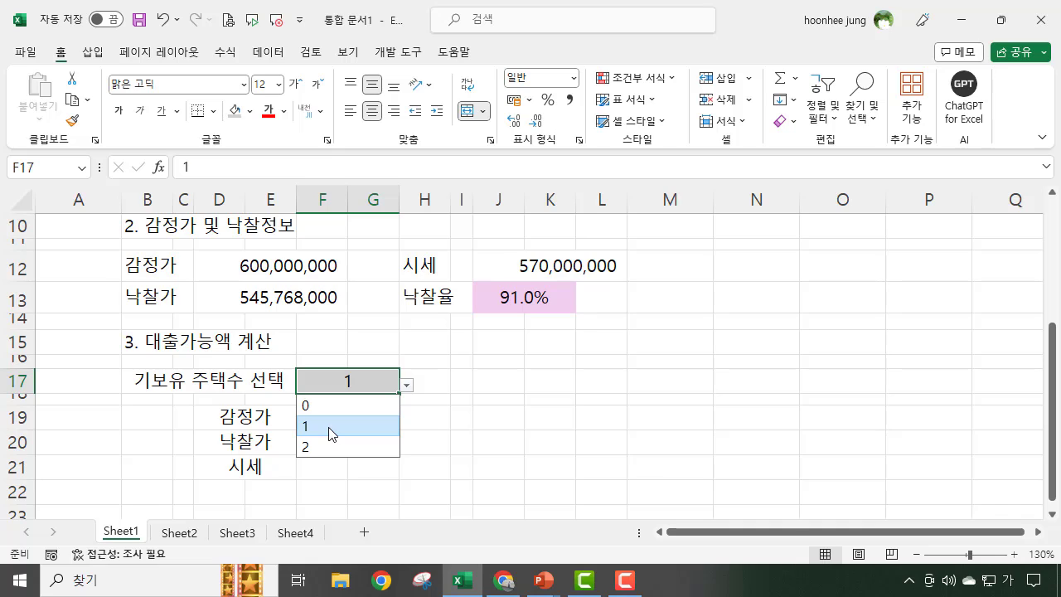
click(479, 439)
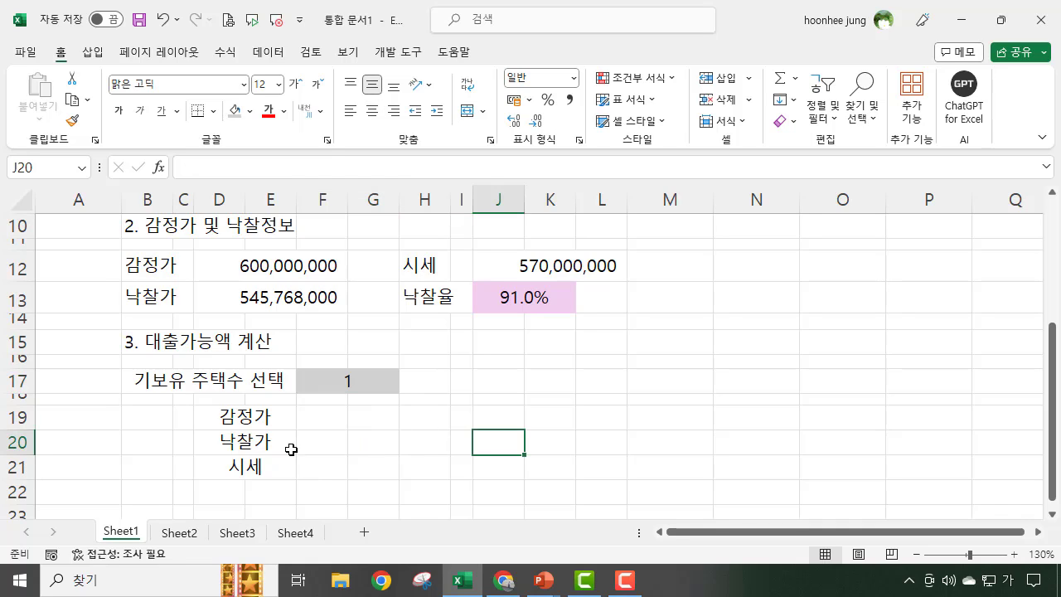
click(328, 417)
click(324, 447)
click(320, 474)
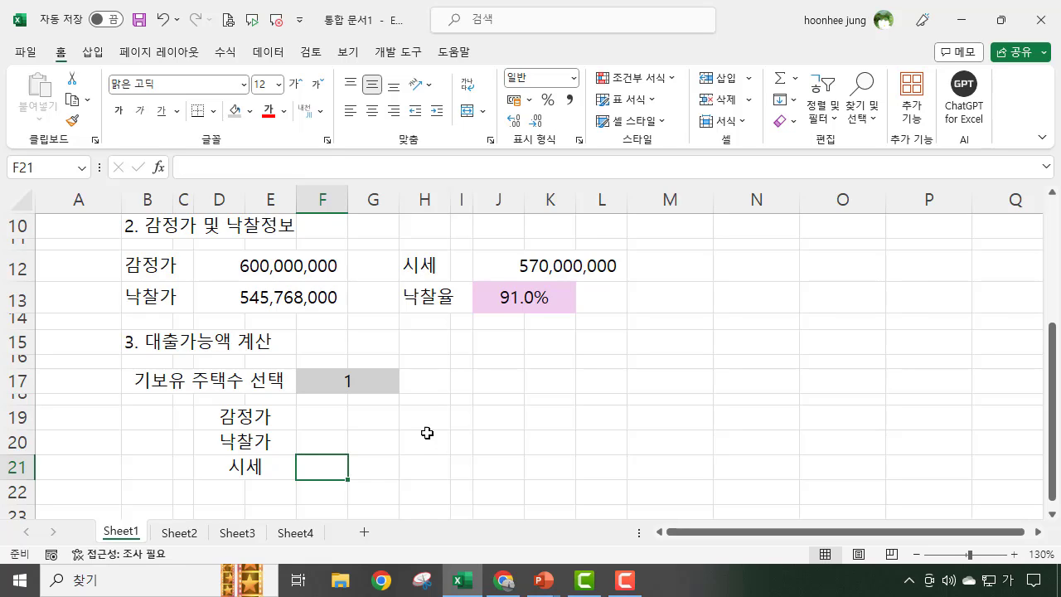
Step: Choose 0 as the number of homes already owned in the F17 drop-down
click(377, 384)
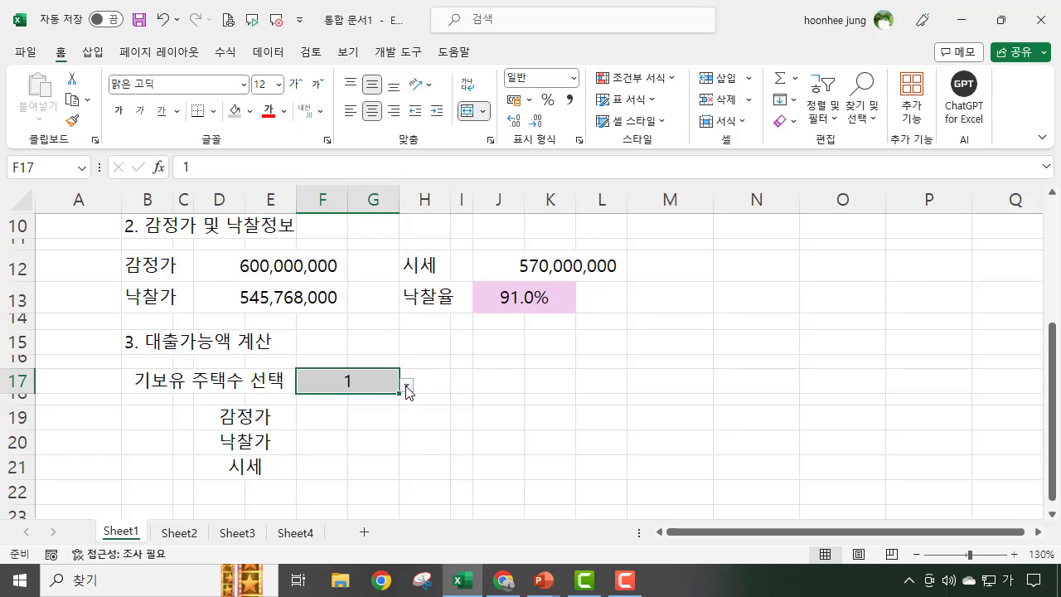
click(406, 385)
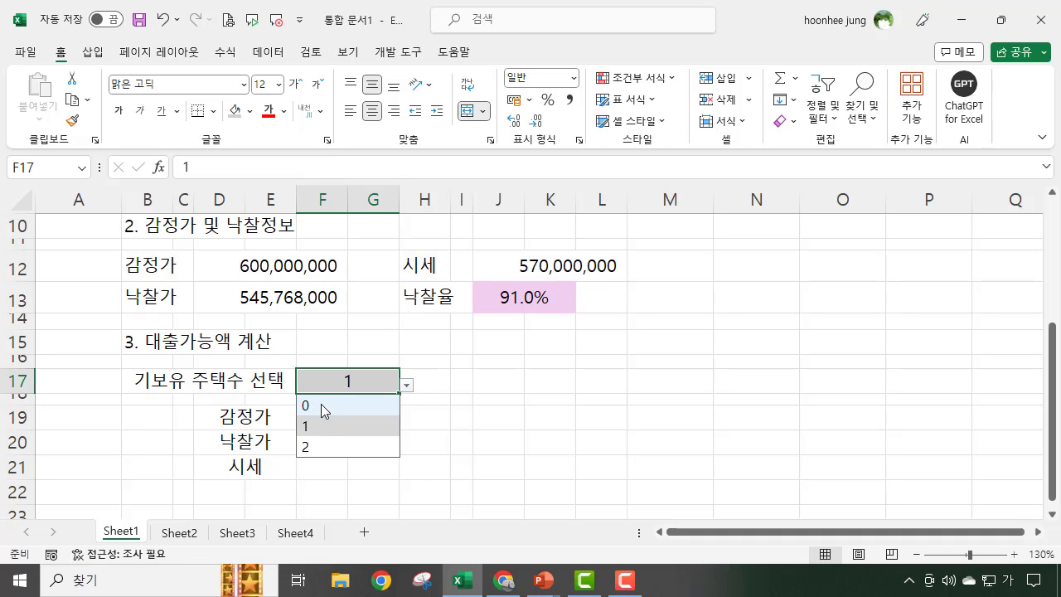
click(318, 406)
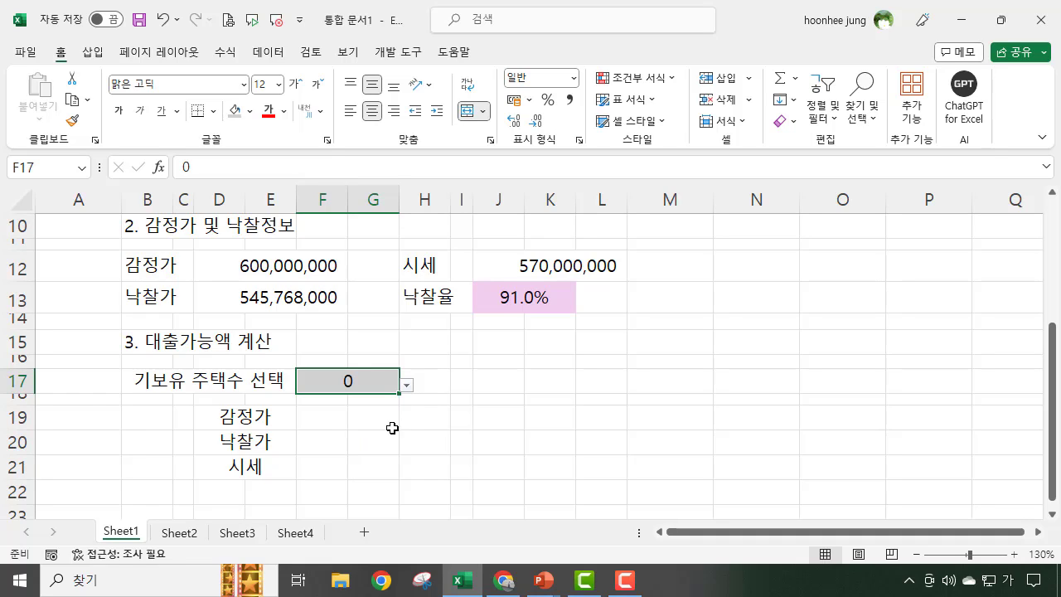
Step: Enter =IF(F17=0,70%,60%) in F19 beside 감정가 to set the loan ratio by homes already owned
click(343, 425)
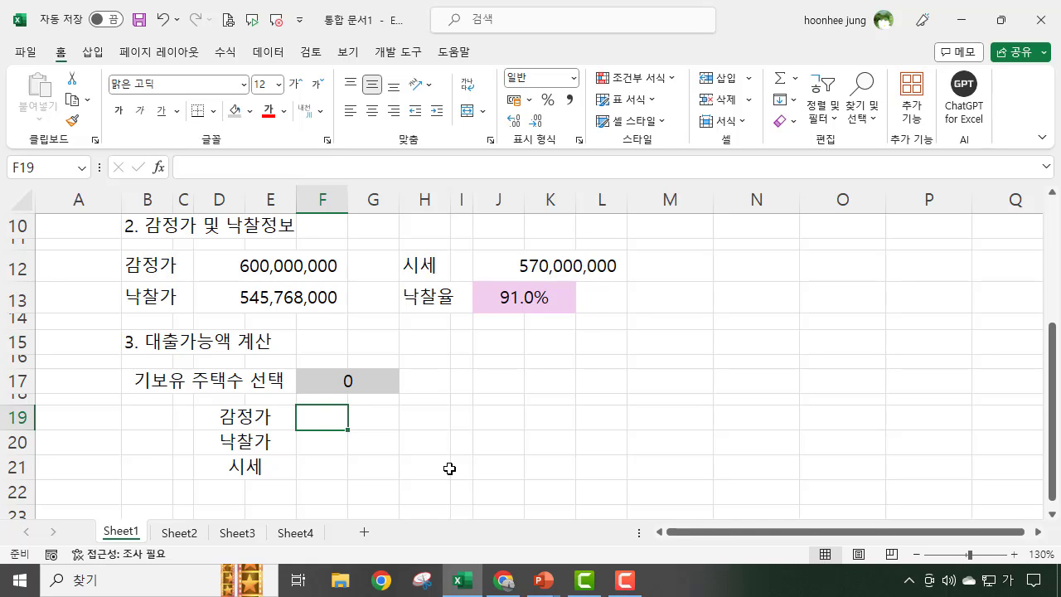
text(=ㅑ)
key(BackSpace)
key(Hangul)
text(if)
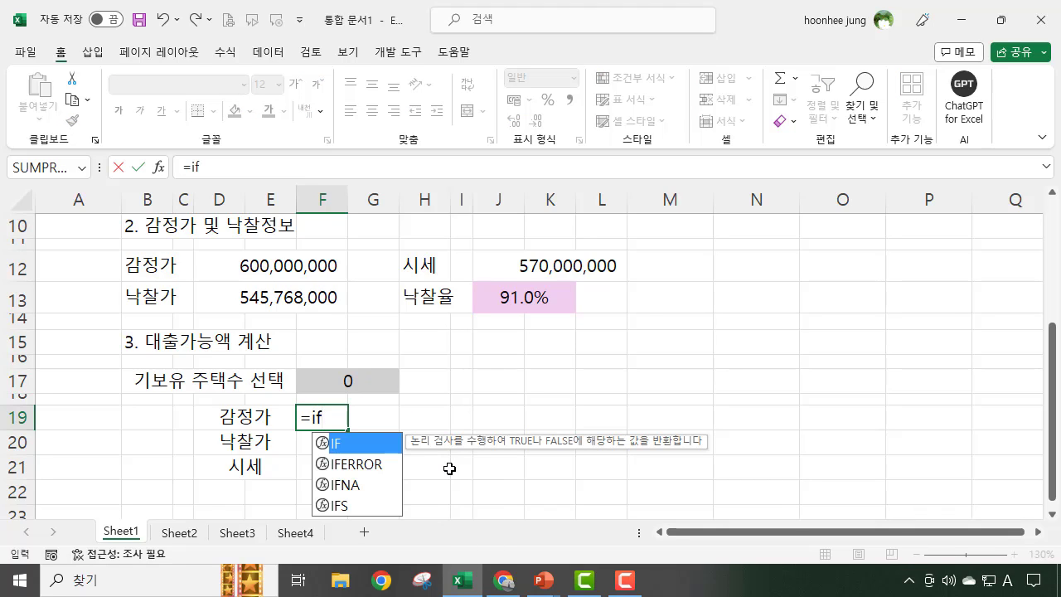
text(()
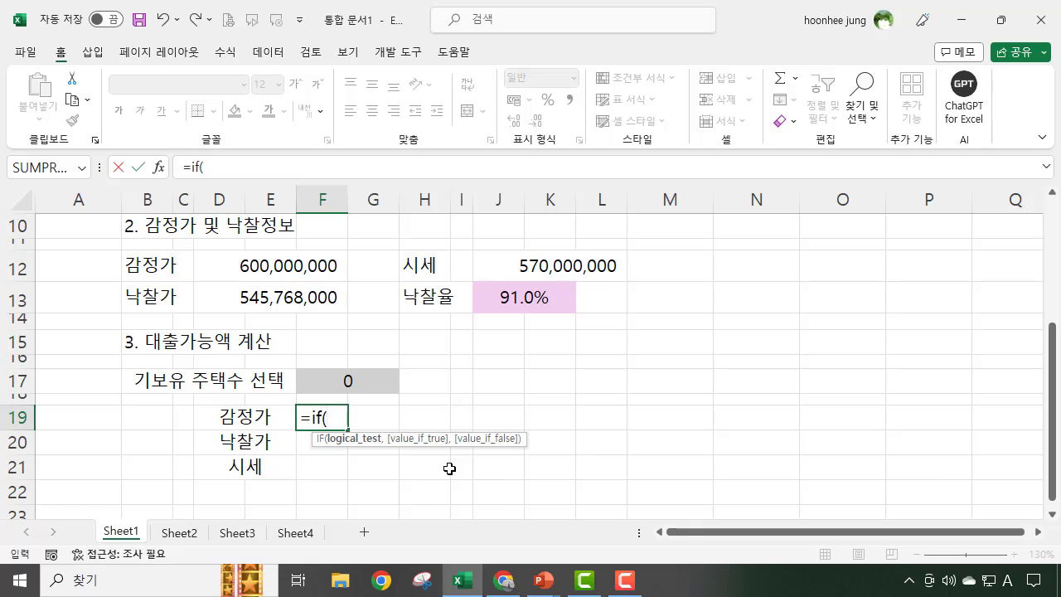
click(352, 381)
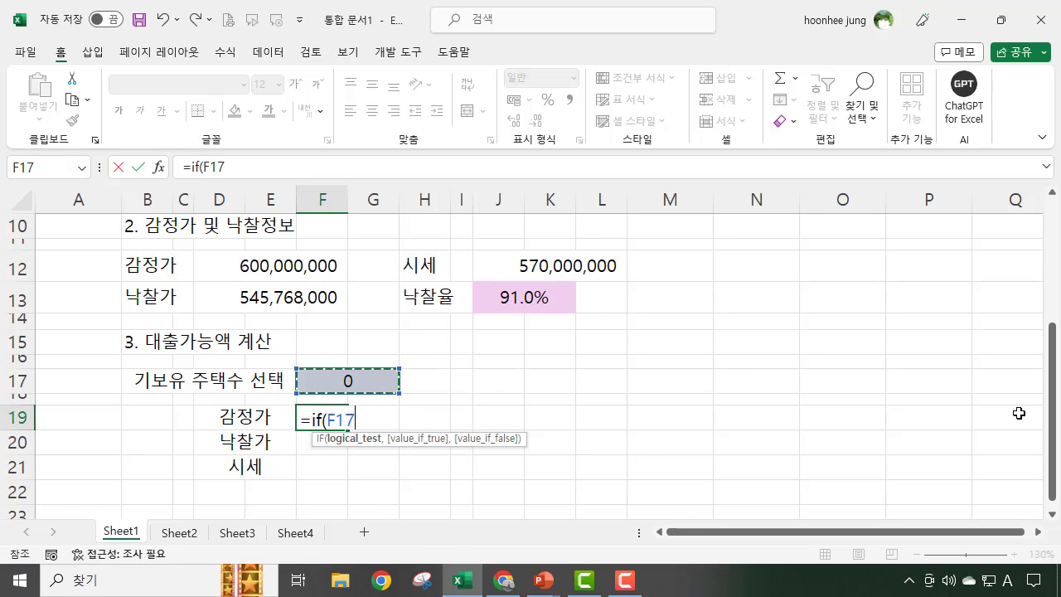
text(=0)
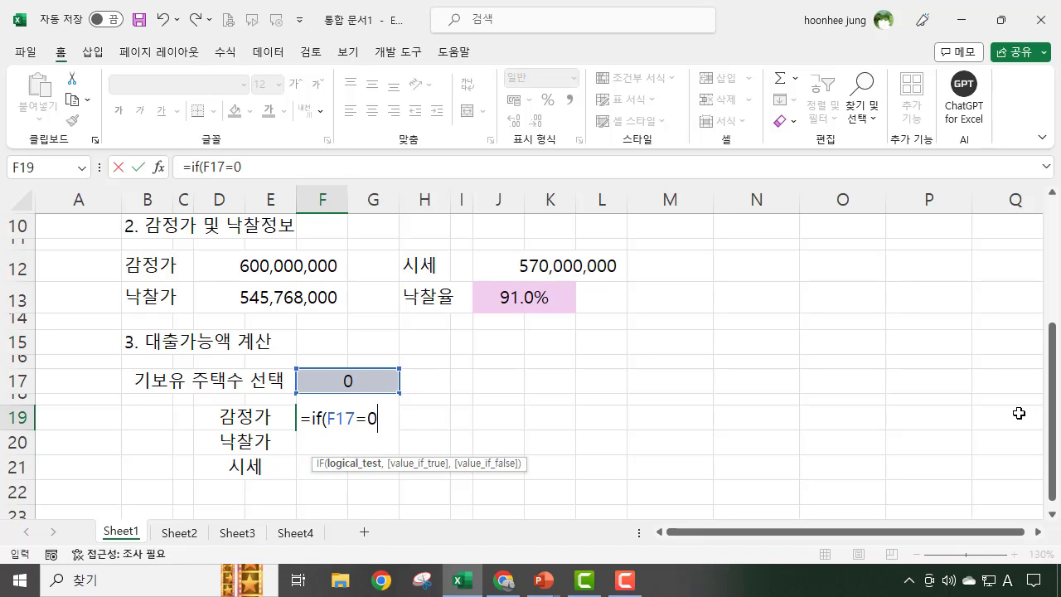
text(,70%,60%)
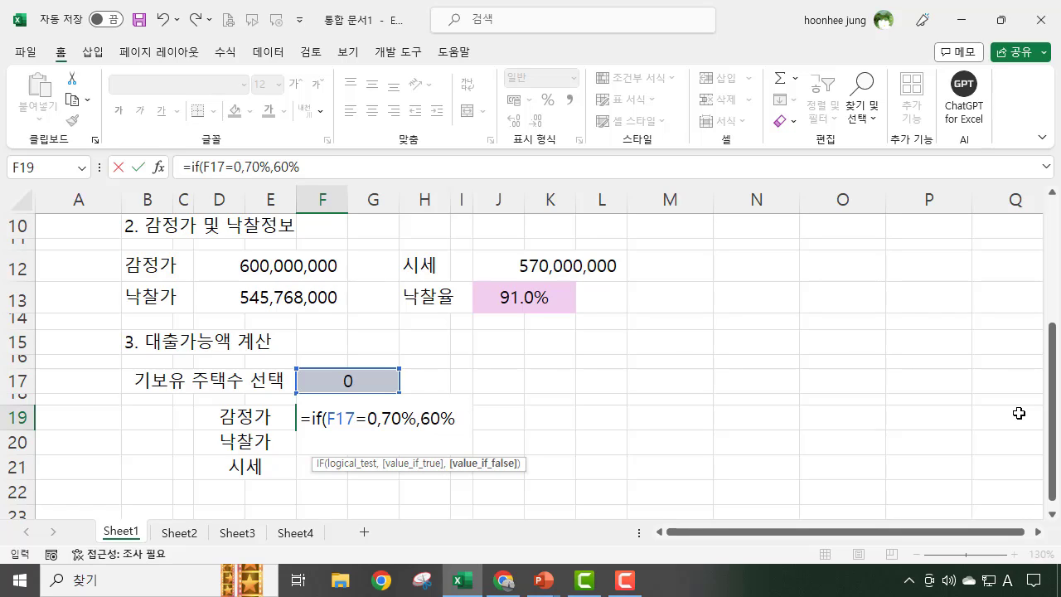
text())
key(Return)
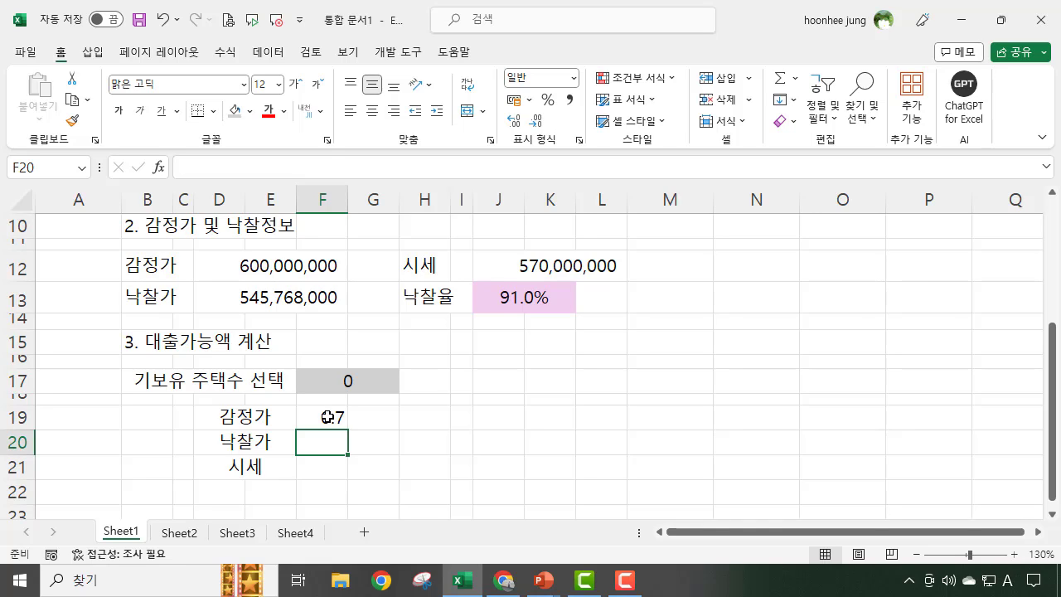
Step: Copy the formula text from F19 into F20 beside 낙찰가, keeping its reference to F17
click(333, 417)
click(337, 169)
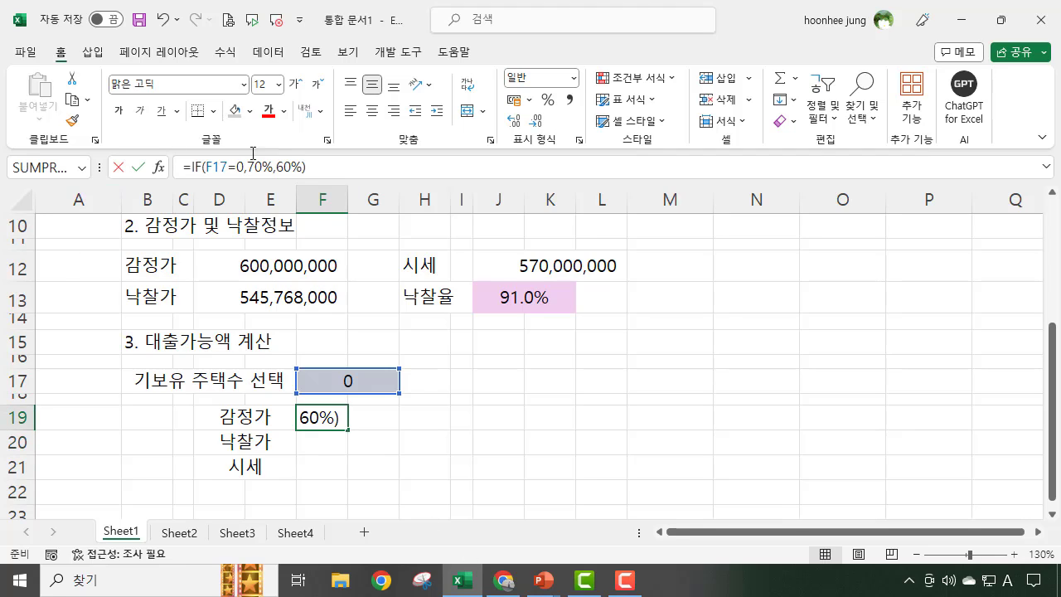
drag(337, 169, 155, 145)
key(ctrl+c)
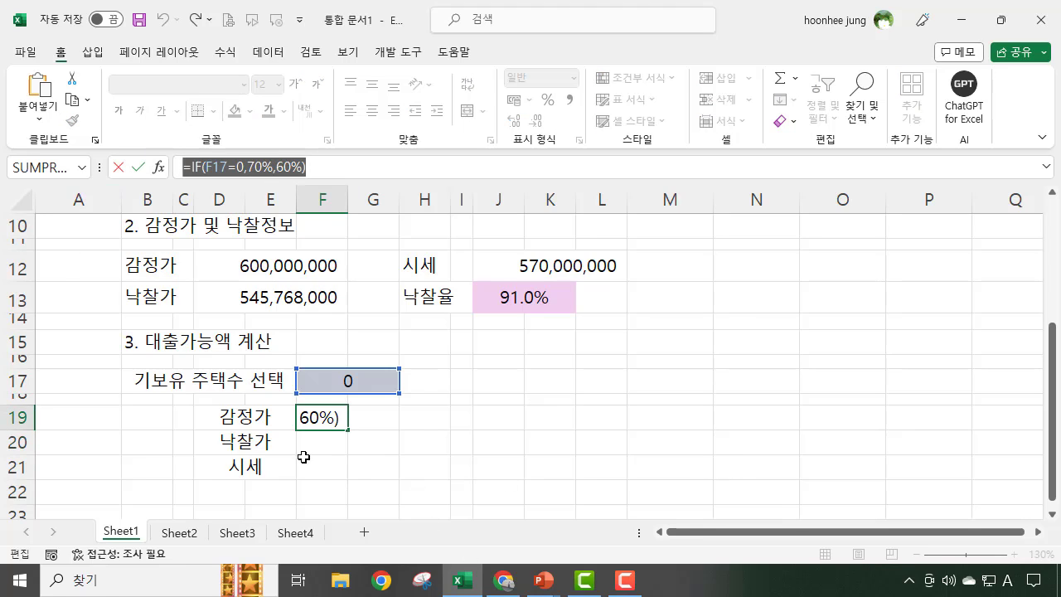
click(317, 444)
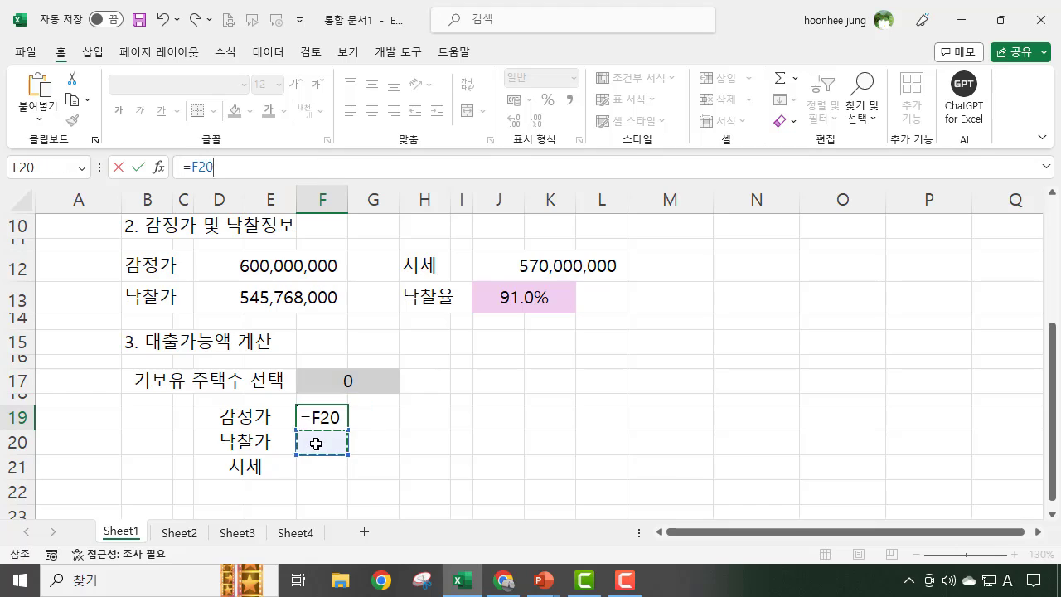
key(Escape)
click(317, 443)
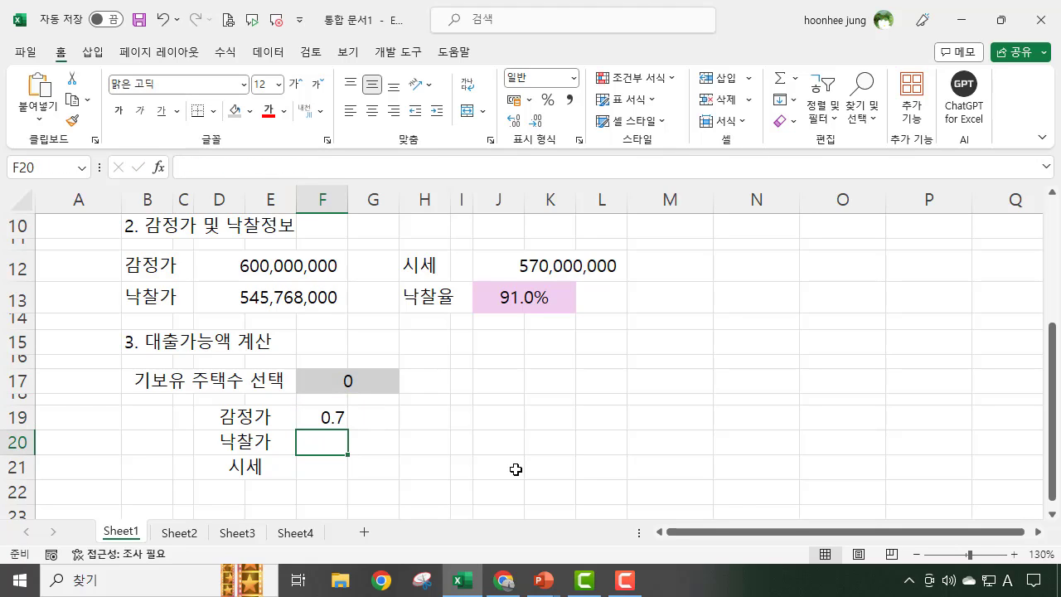
key(ctrl+v)
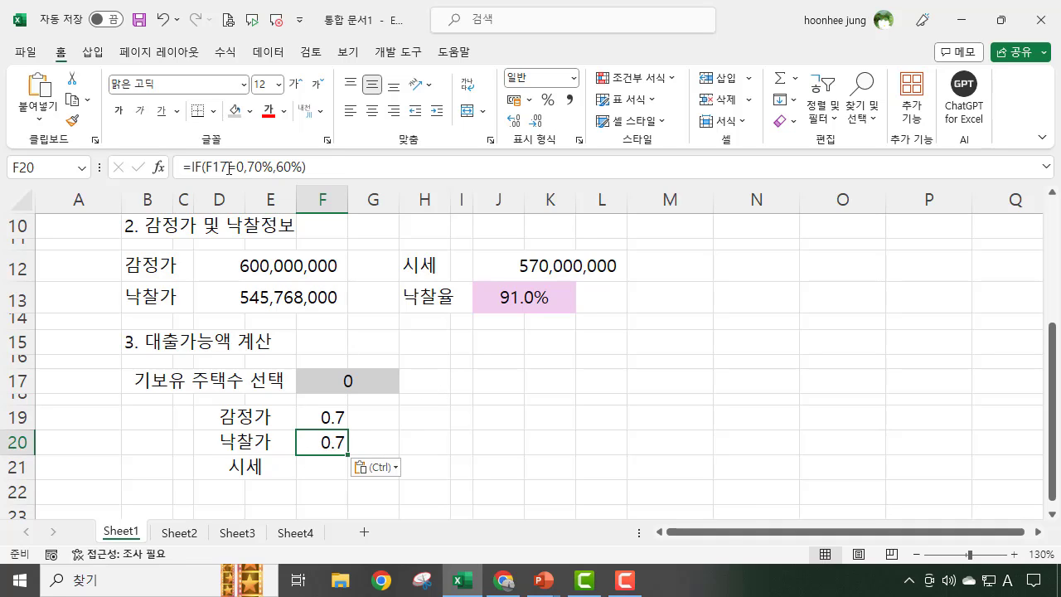
Step: Change the value-if-false in the F20 formula to 0
click(305, 168)
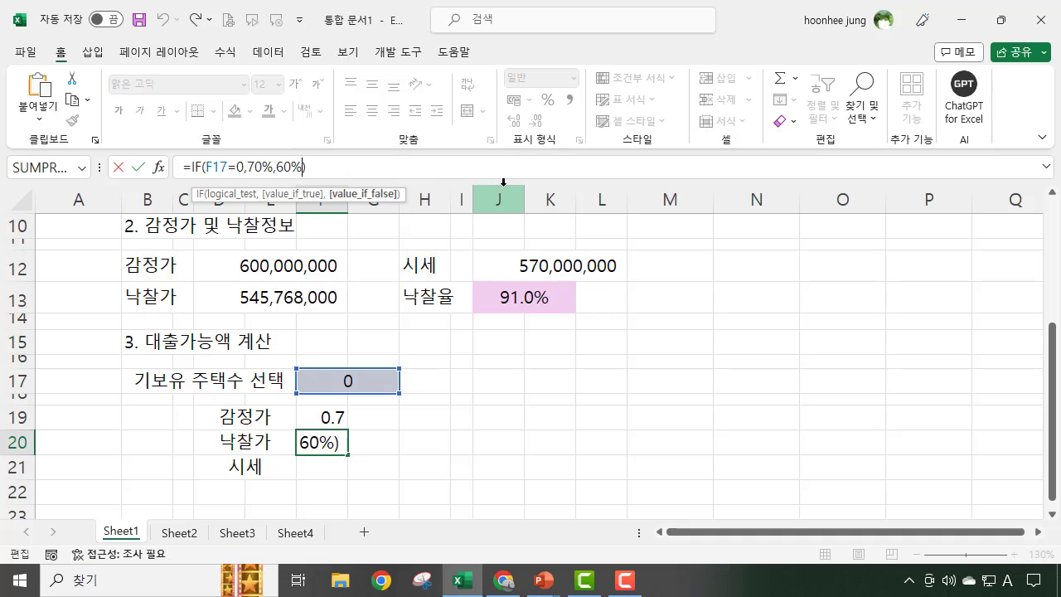
key(BackSpace)
key(BackSpace)
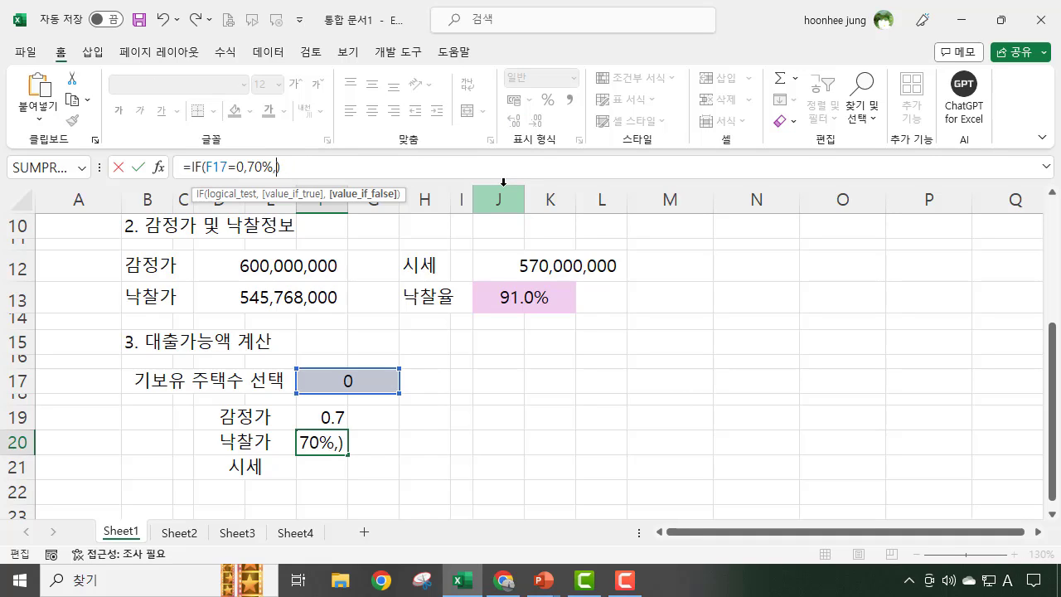
text(0)
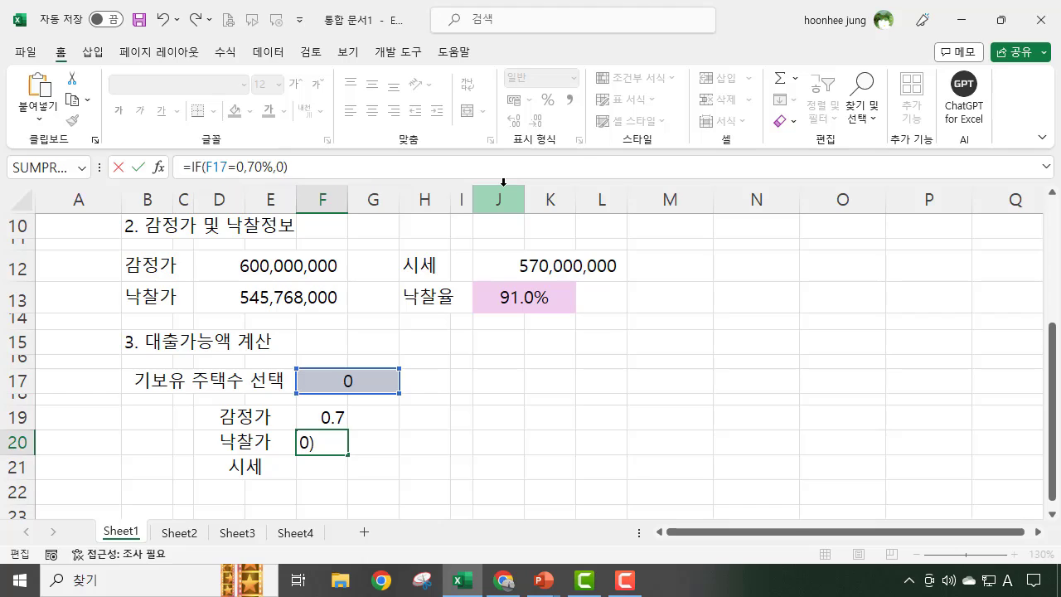
key(Return)
click(325, 441)
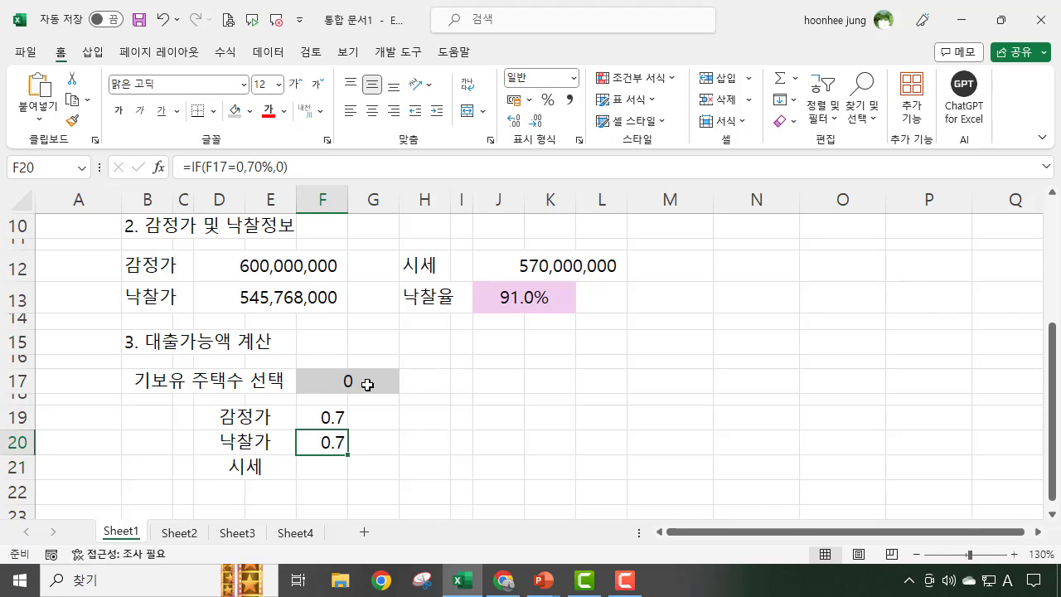
Step: Paste the copied formula =IF(F17=0,70%,60%) into F21 beside 시세
click(314, 469)
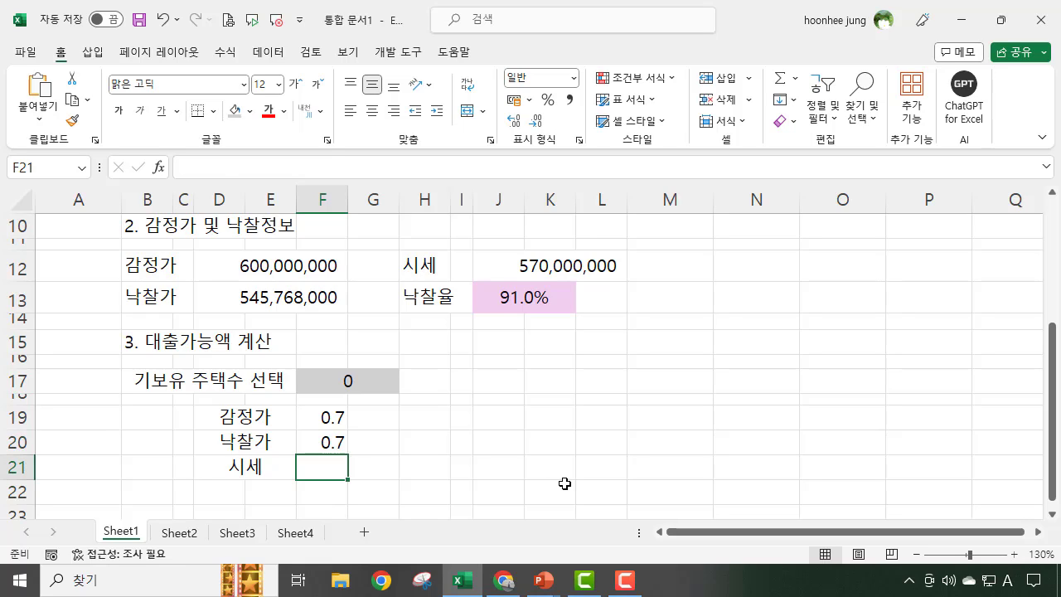
key(ctrl+v)
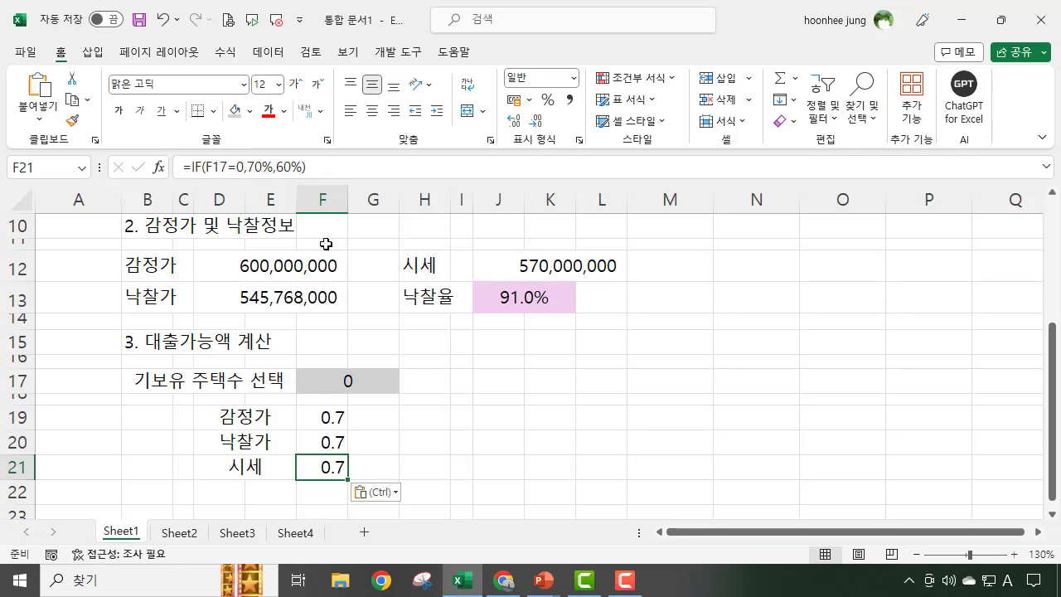
click(320, 165)
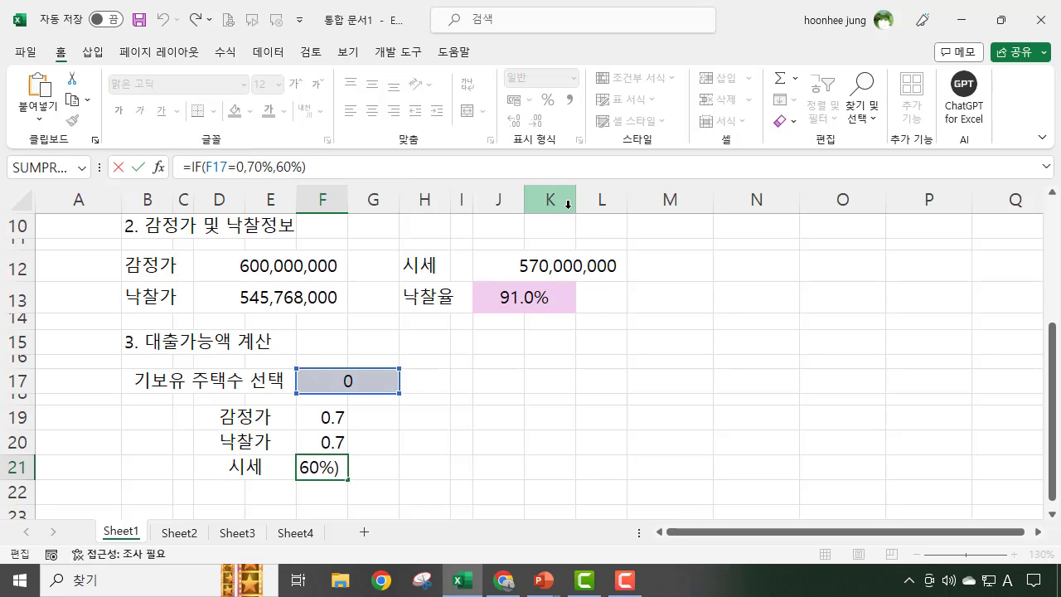
key(Return)
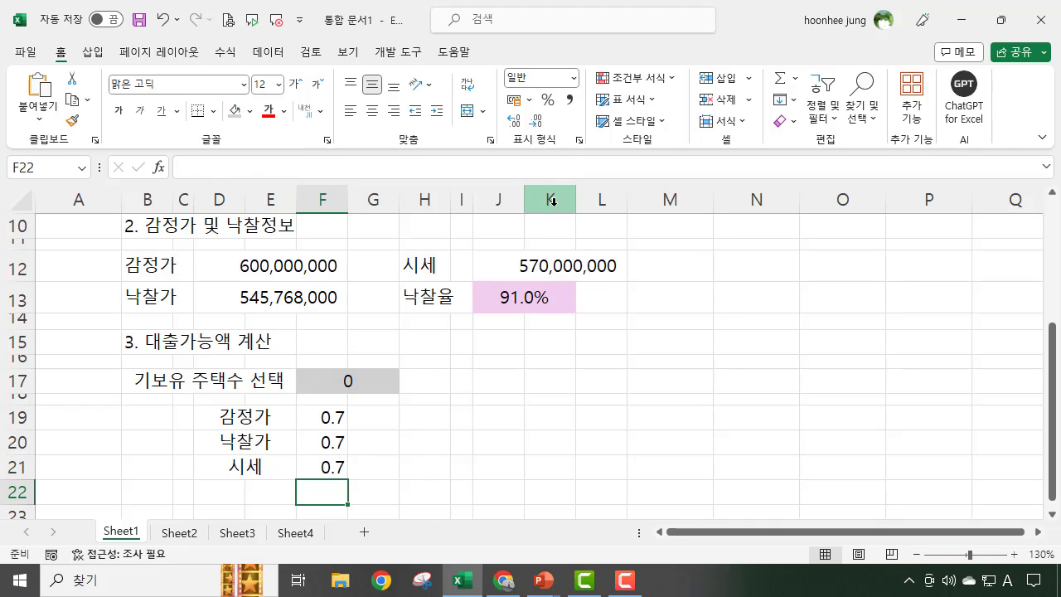
Step: Format the loan ratios in F19:F21 as percentages
drag(322, 413, 315, 464)
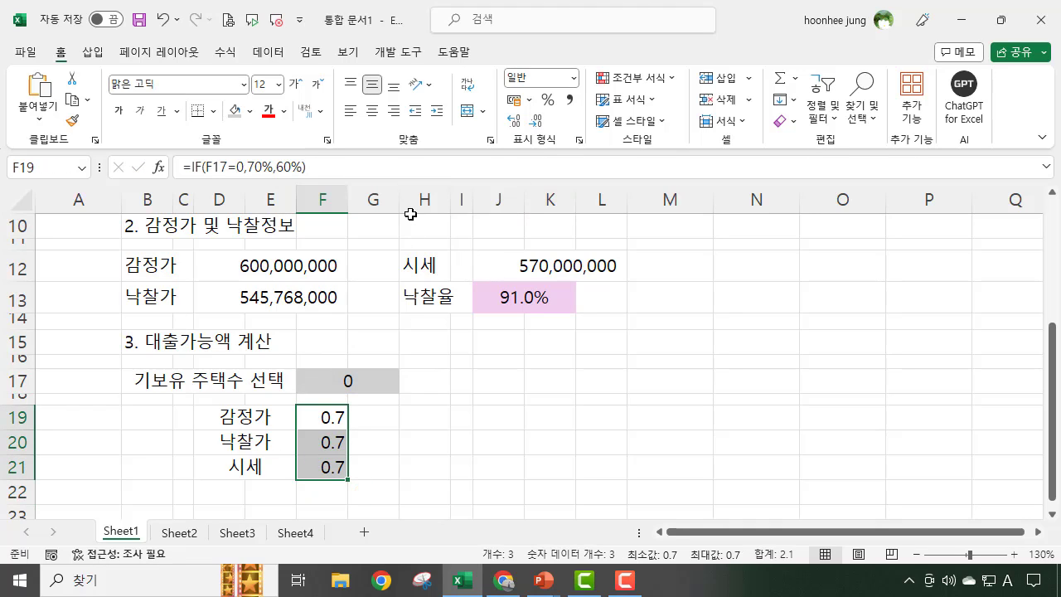
click(547, 100)
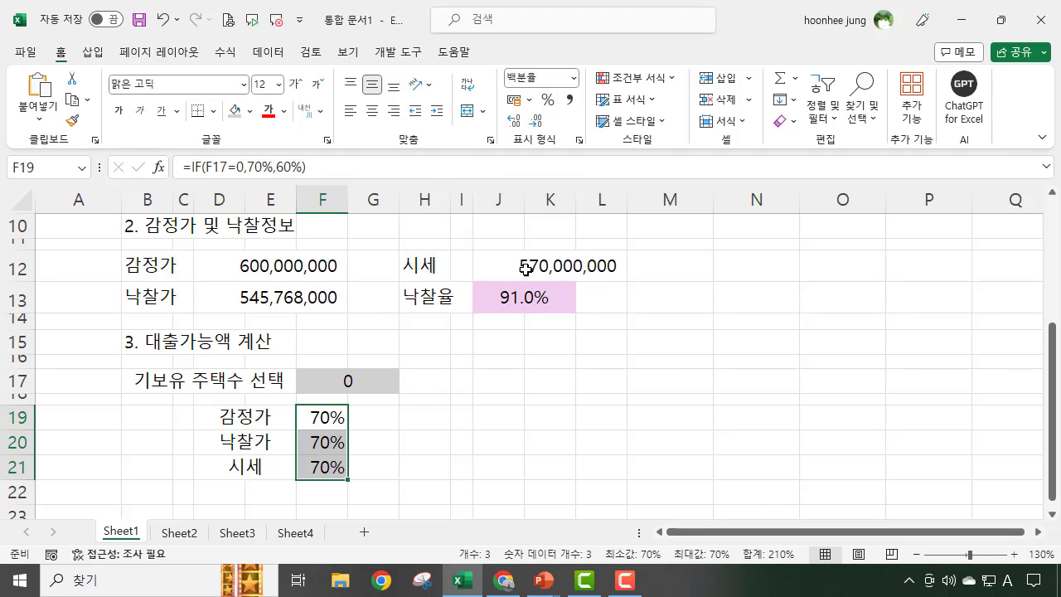
click(487, 431)
Step: Set the value-if-true in the 낙찰가 ratio formula in F20 to 80%
click(332, 444)
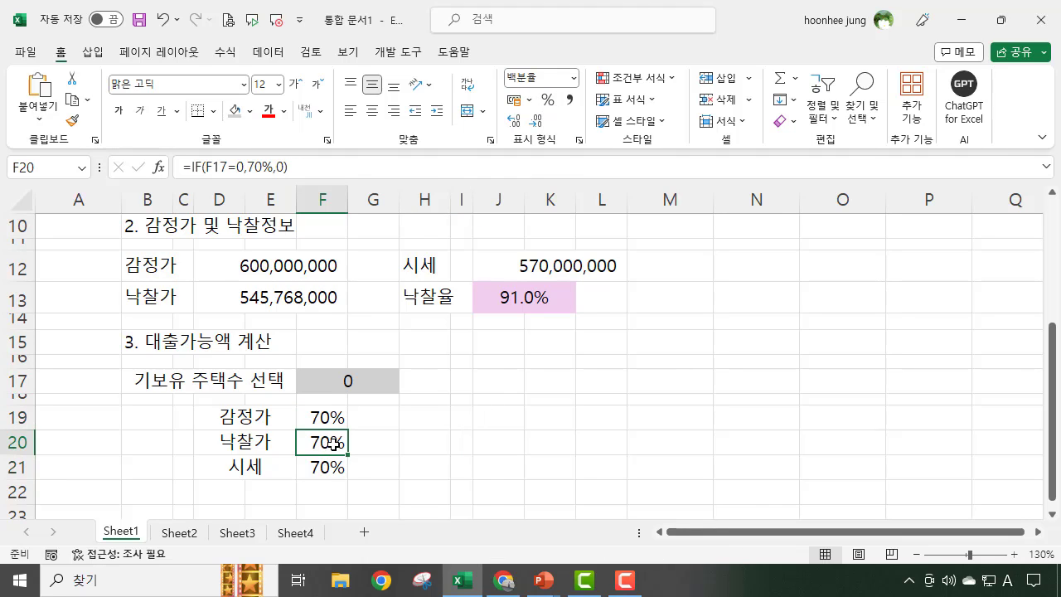
click(255, 163)
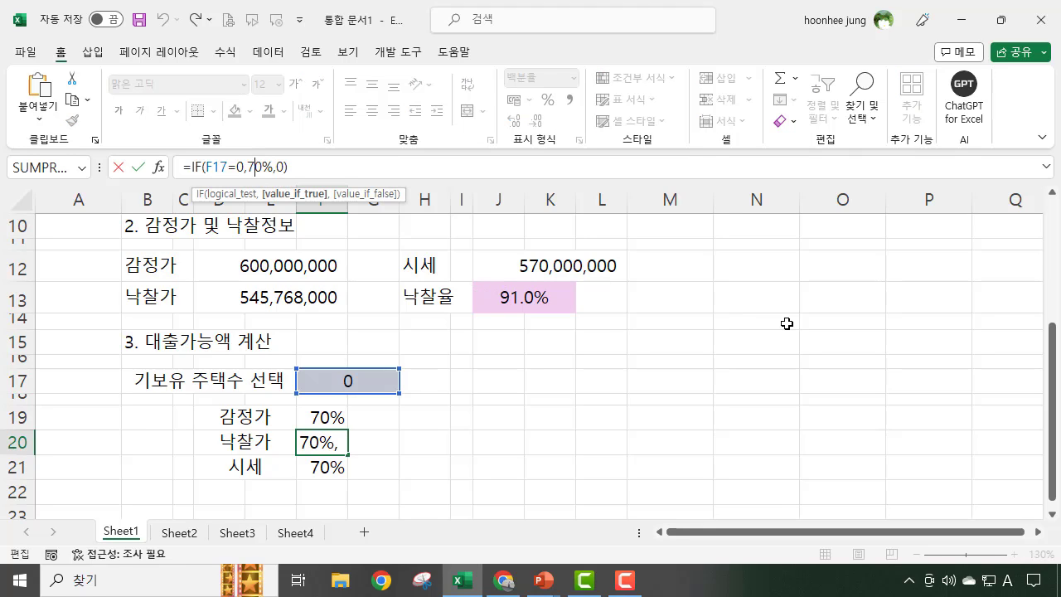
key(BackSpace)
text(8)
key(Return)
click(512, 441)
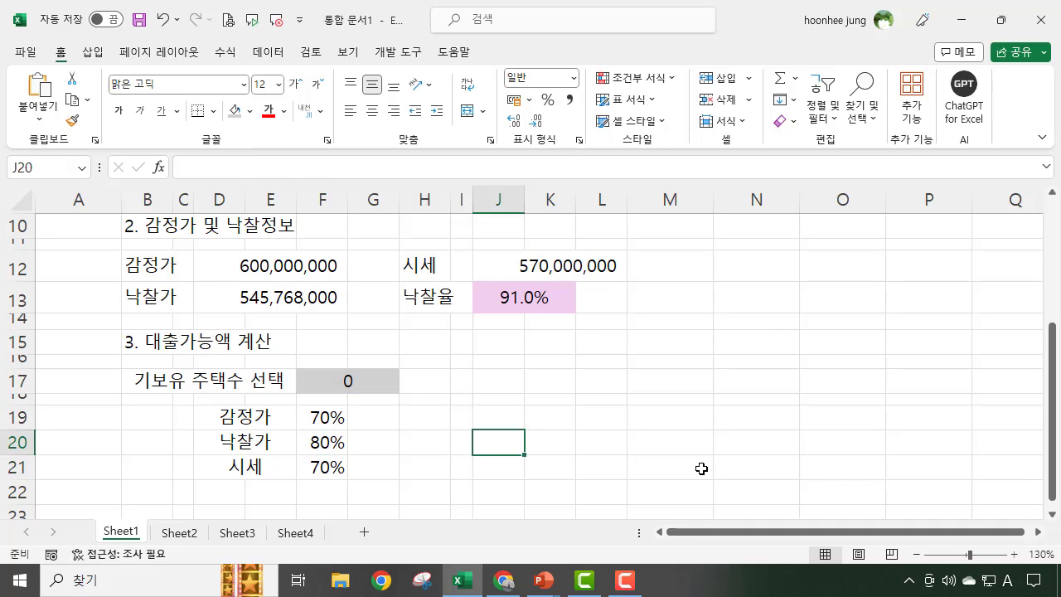
click(702, 467)
Step: Enter the label 기준 in G19 and fill it down through G21
click(382, 417)
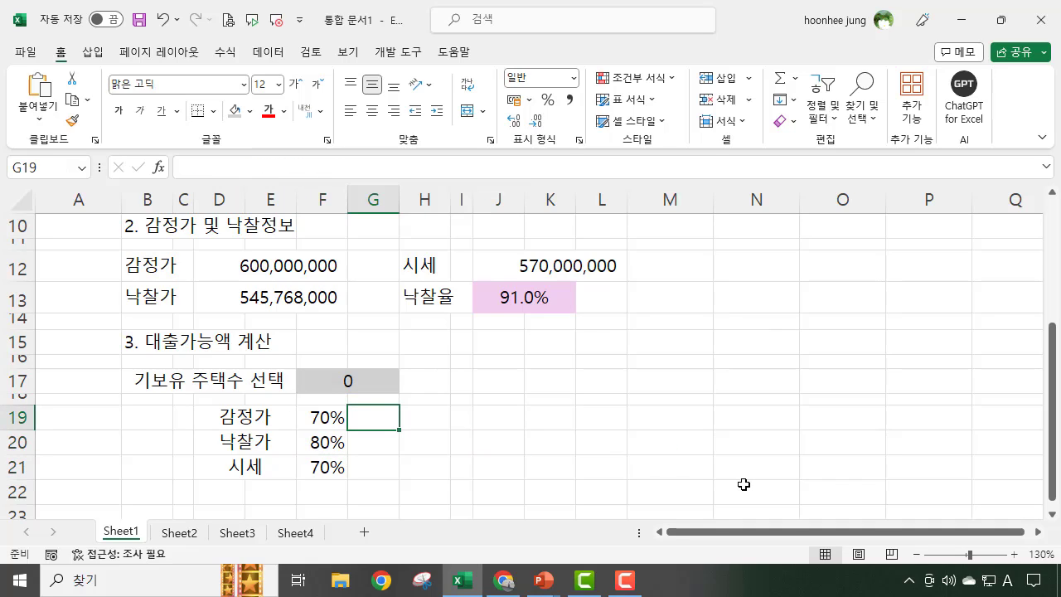
text(rlw)
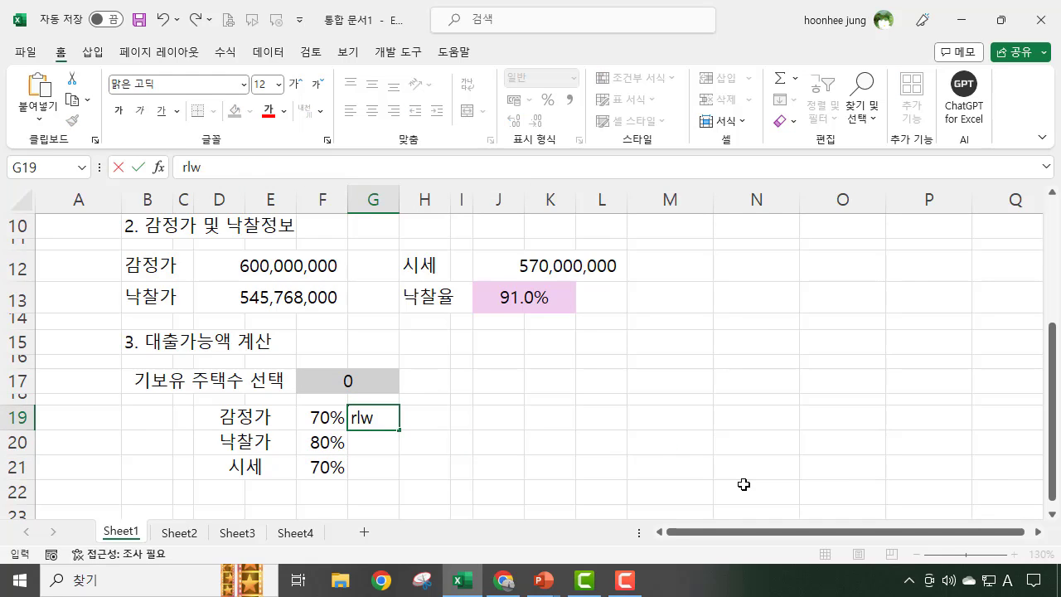
text(기준)
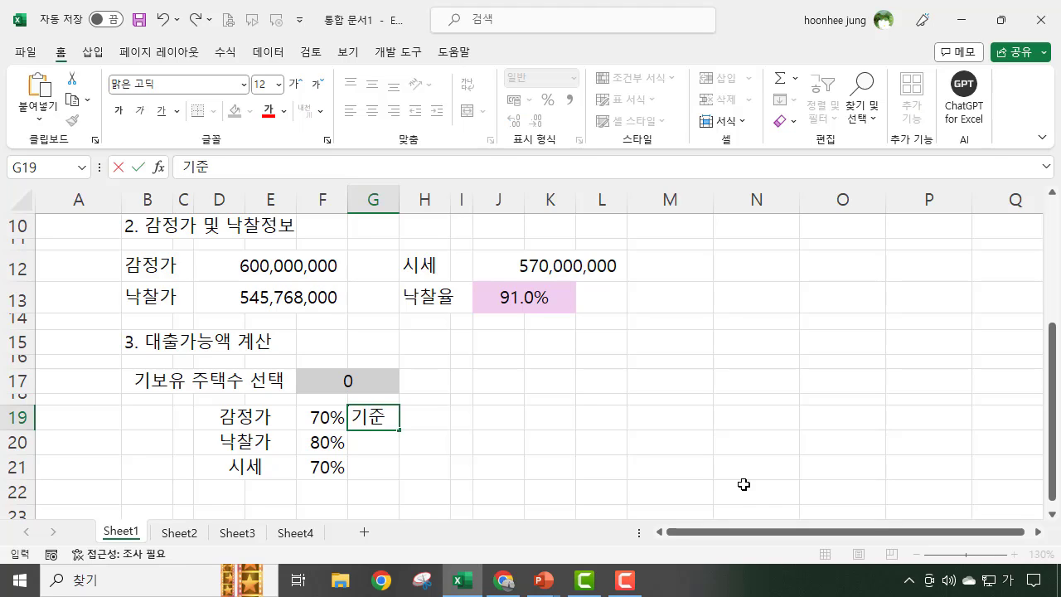
key(Return)
click(379, 415)
drag(400, 429, 387, 474)
click(602, 489)
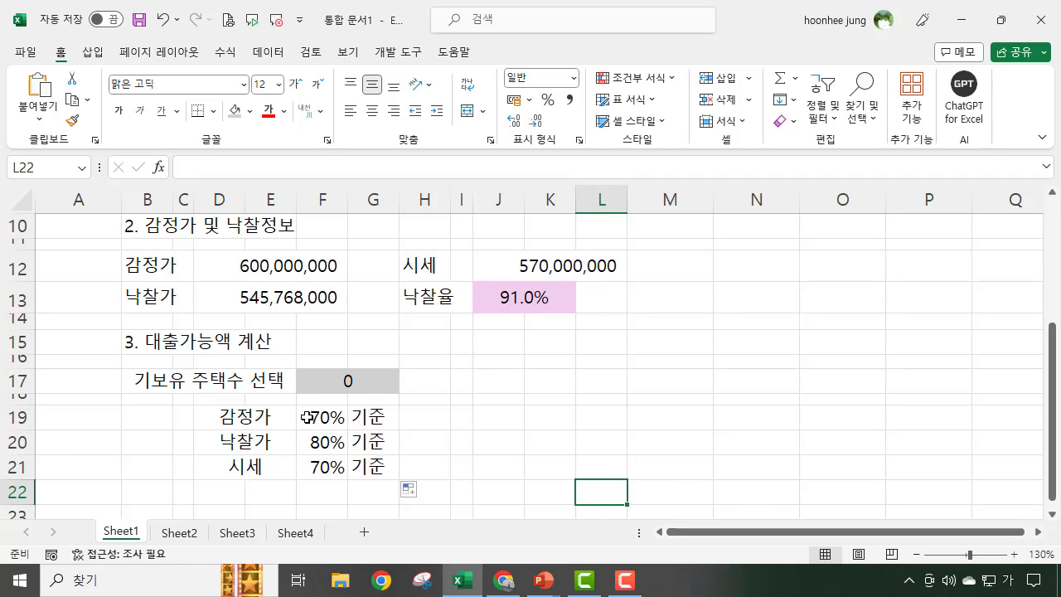
Step: Merge and centre cells H19:L19 beside the 감정가 ratio
drag(426, 419, 555, 417)
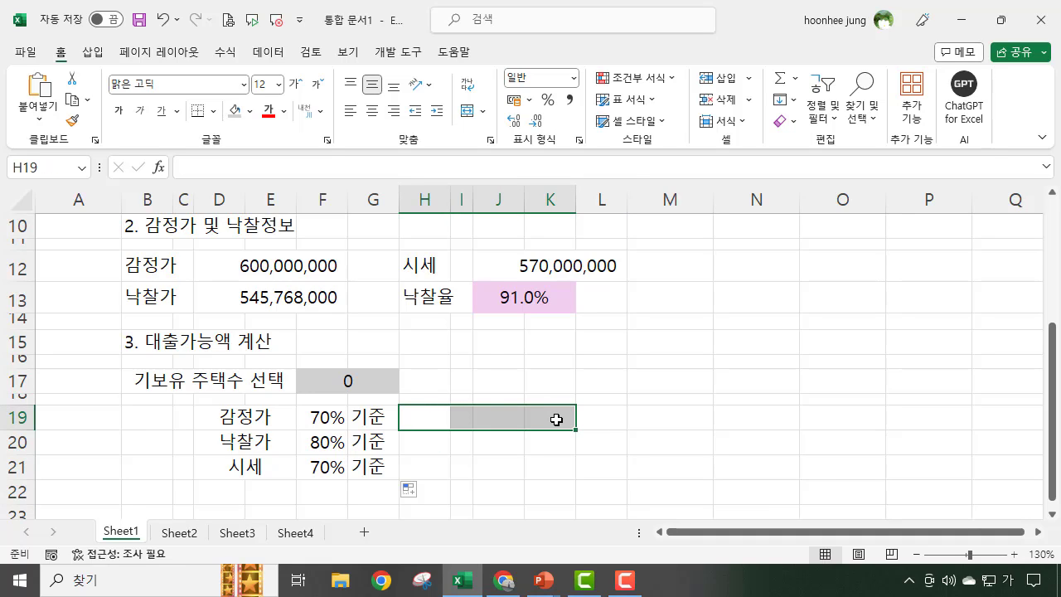
click(594, 419)
drag(420, 415, 589, 418)
click(468, 111)
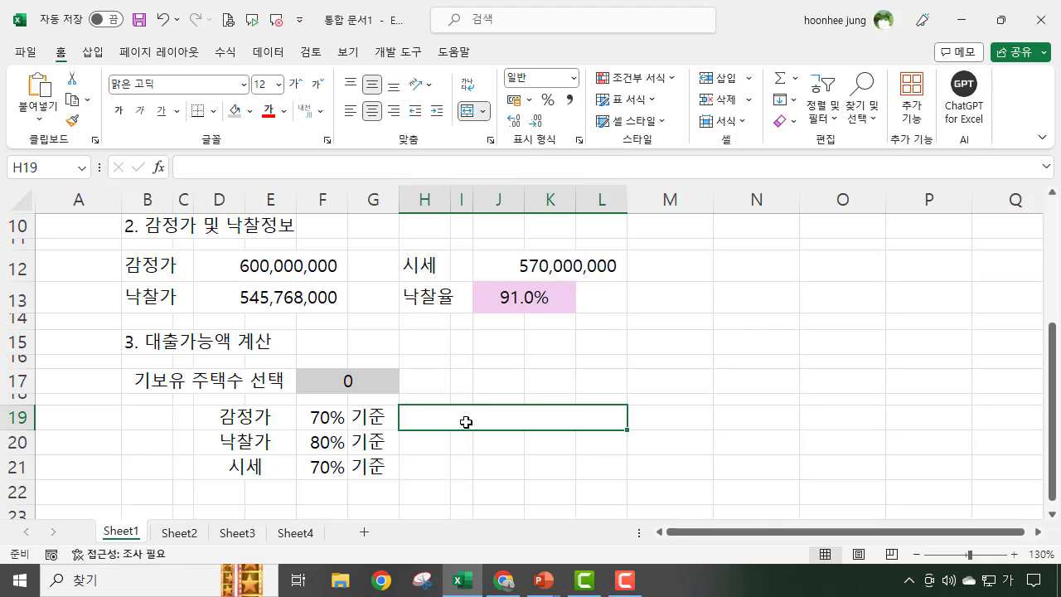
Step: Calculate the 감정가-based loan amount in the merged cell H19 with the formula =D12*F19
text(=)
click(284, 266)
text(*)
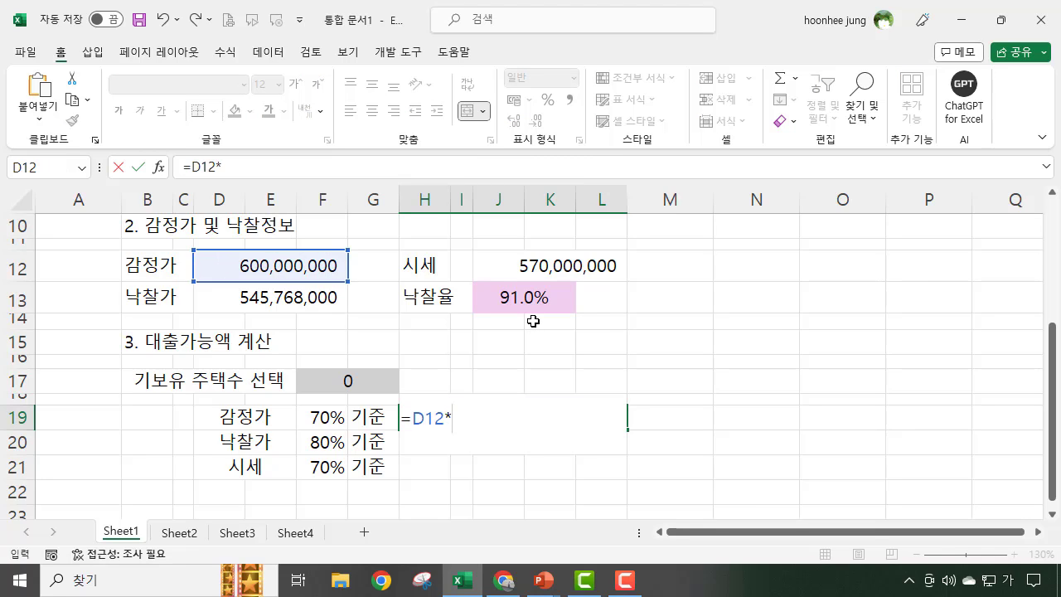
click(320, 418)
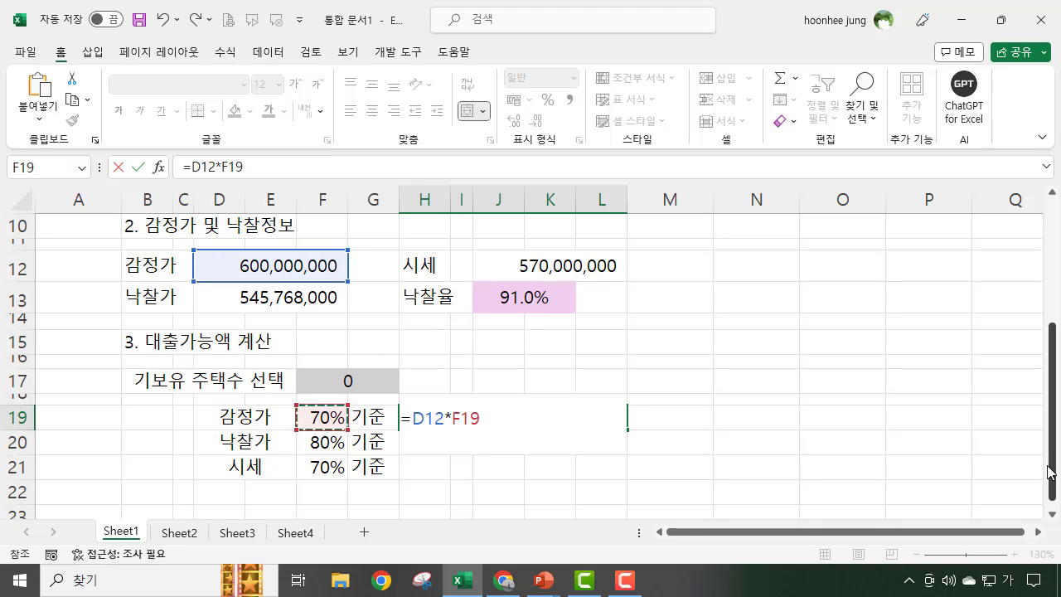
key(Return)
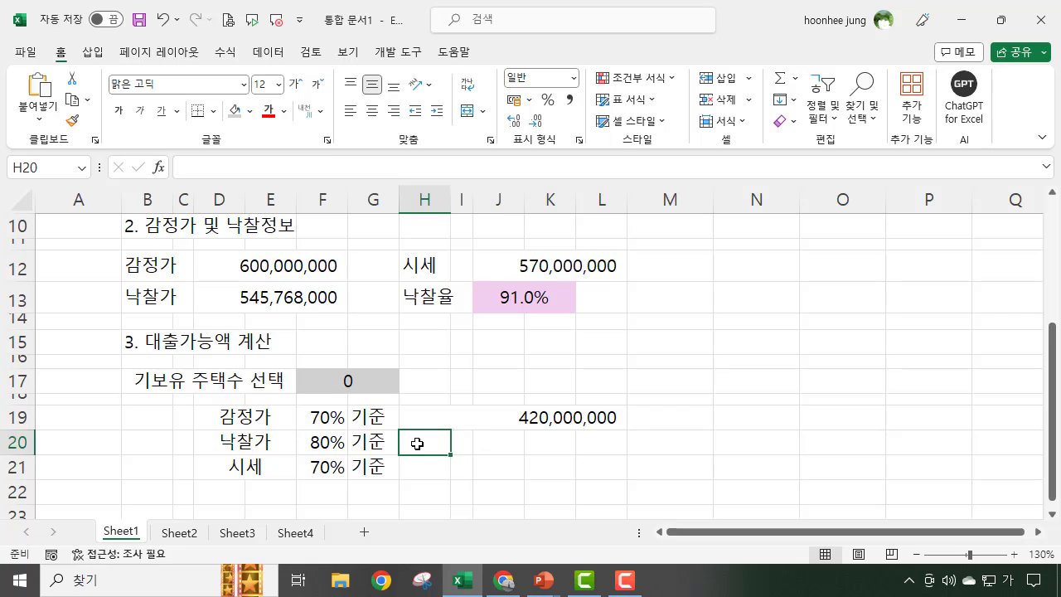
drag(442, 444, 621, 440)
click(681, 428)
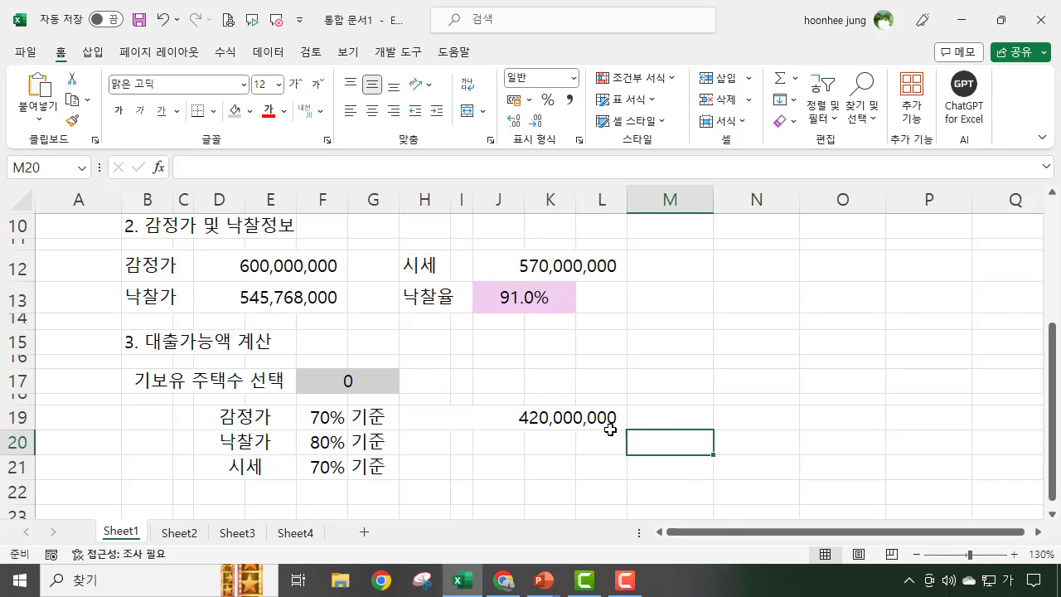
Step: Undo the loan amount formula in H19 and unmerge cells H19:L19
click(454, 419)
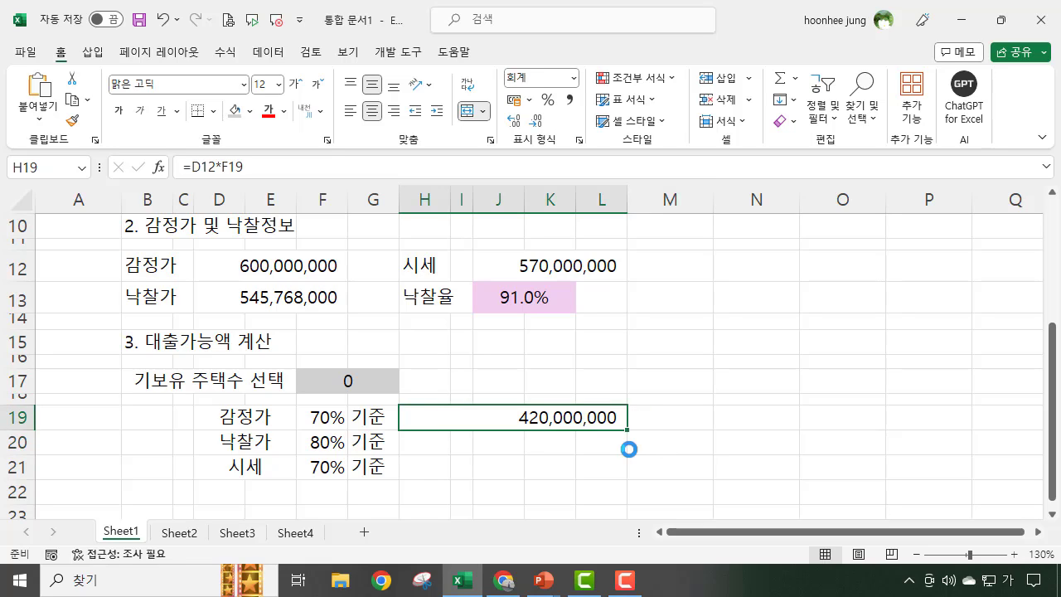
key(ctrl+z)
click(718, 437)
click(428, 418)
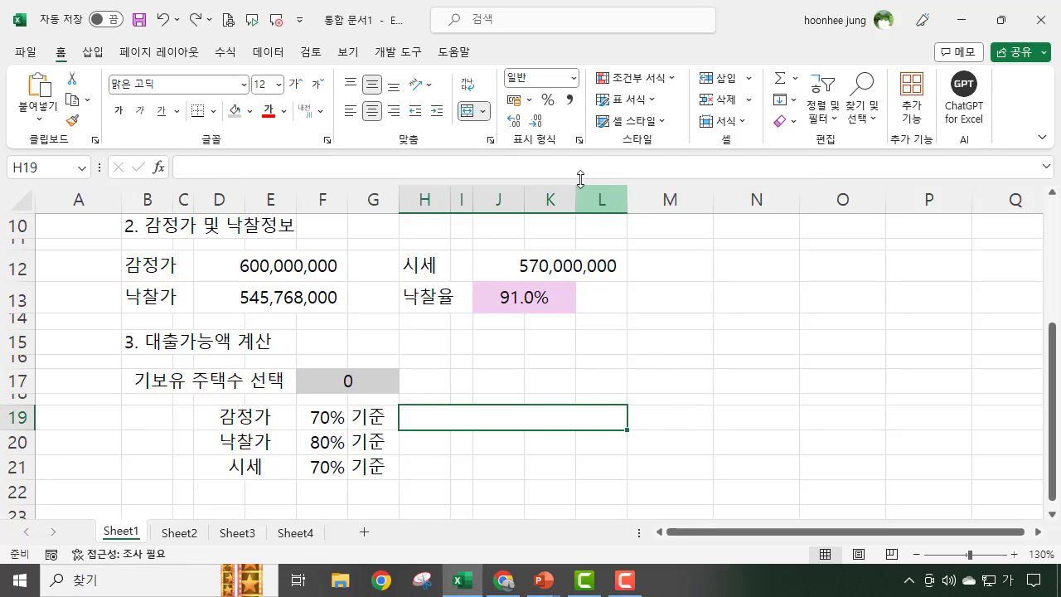
click(466, 114)
click(739, 448)
Step: Merge and centre cells I19:L19 in the 감정가 row, leaving H19 separate
click(433, 418)
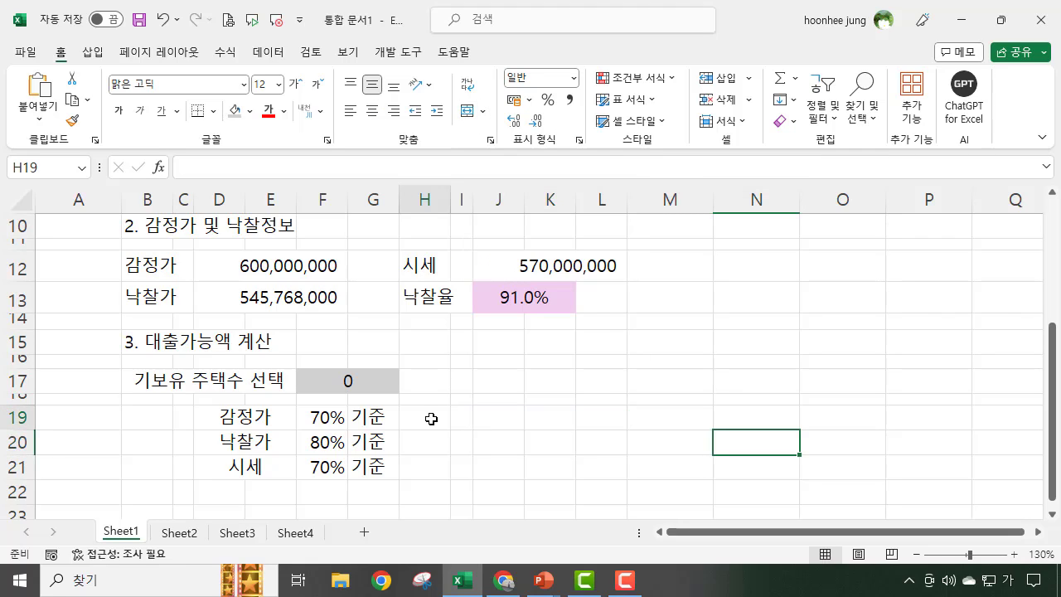
click(464, 417)
drag(463, 417, 592, 417)
click(466, 114)
click(805, 441)
Step: Calculate the 감정가-based loan amount in the merged cell I19 with the formula =D12*F19
click(504, 415)
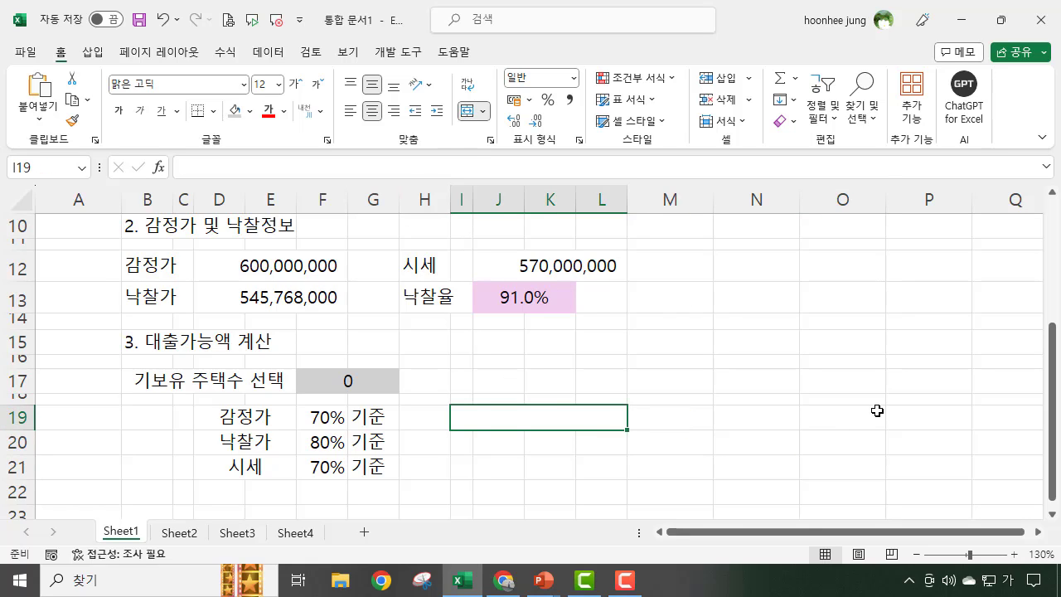
text(=)
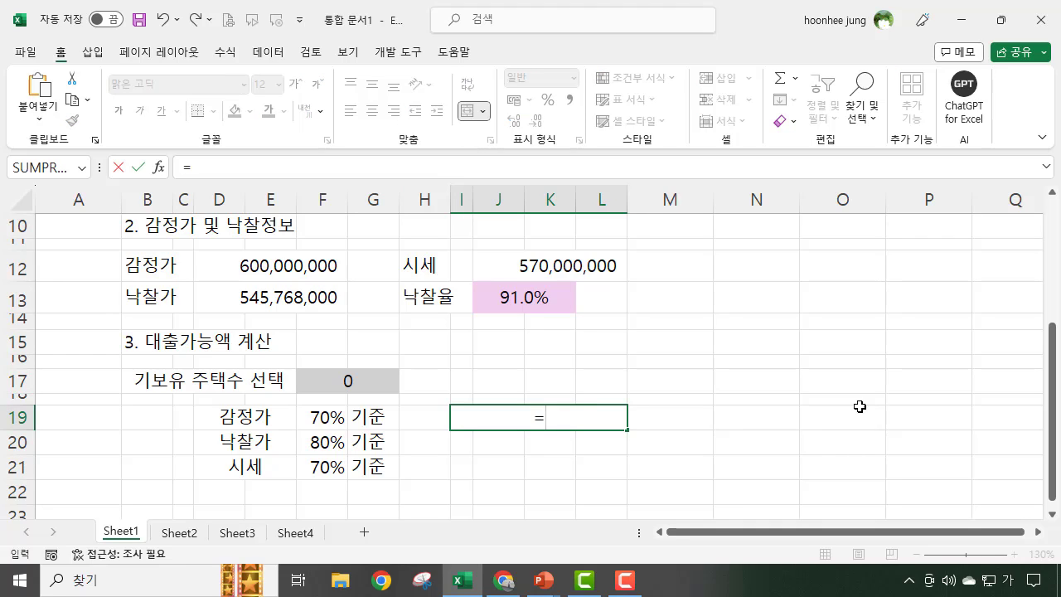
click(270, 274)
text(*)
click(322, 417)
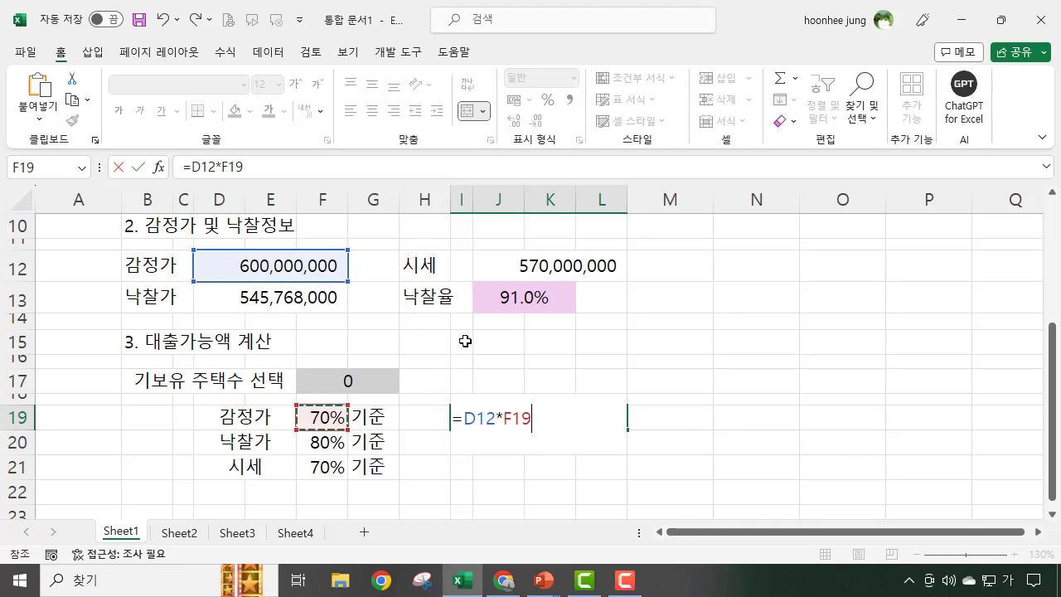
key(Return)
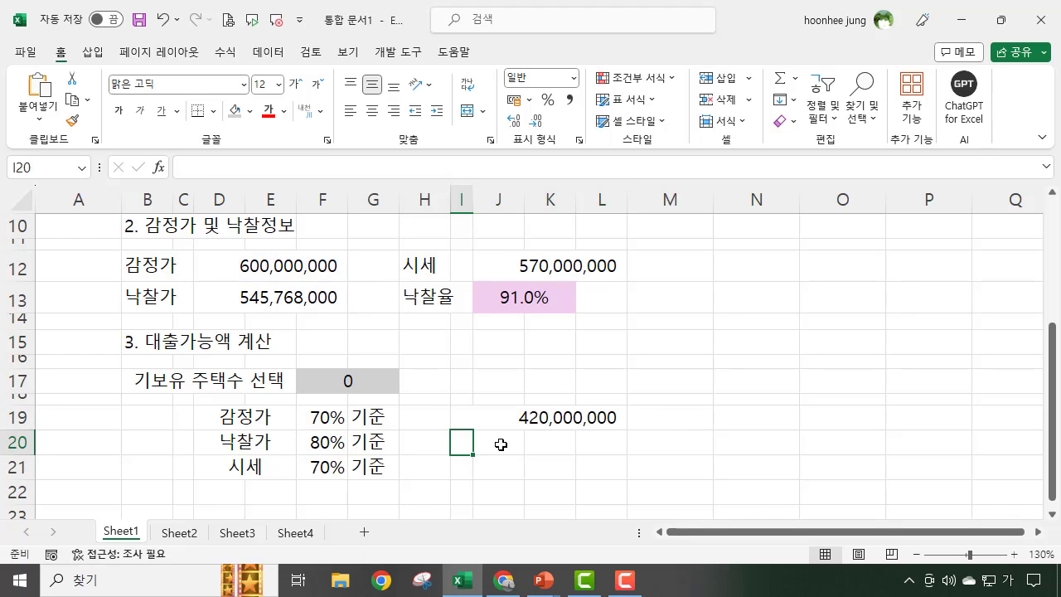
Step: Merge and centre I20:L20 and calculate the 낙찰가-based loan amount there with =D13*F20
click(499, 446)
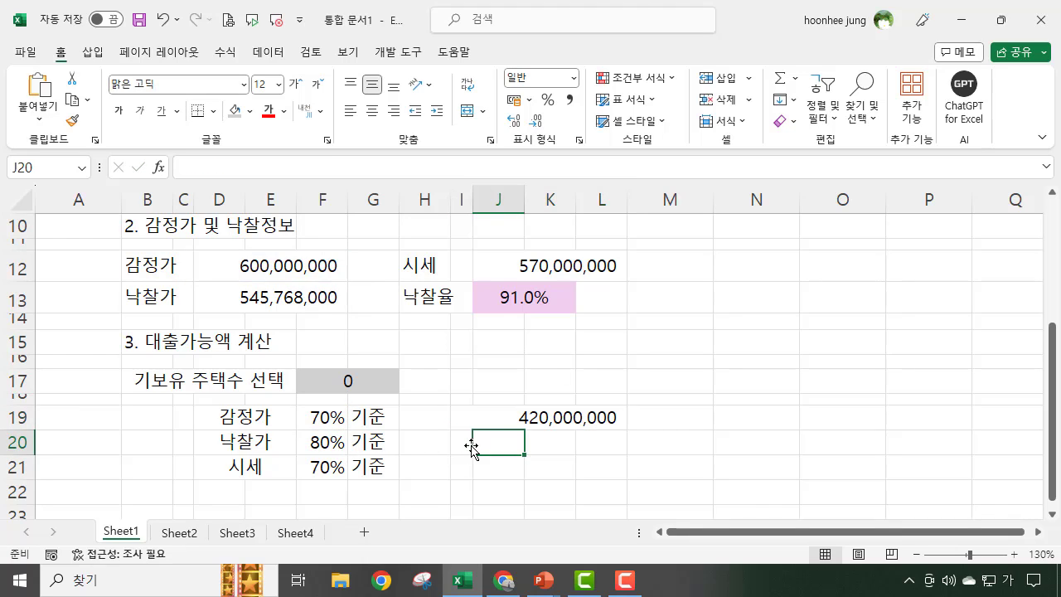
drag(464, 446, 598, 445)
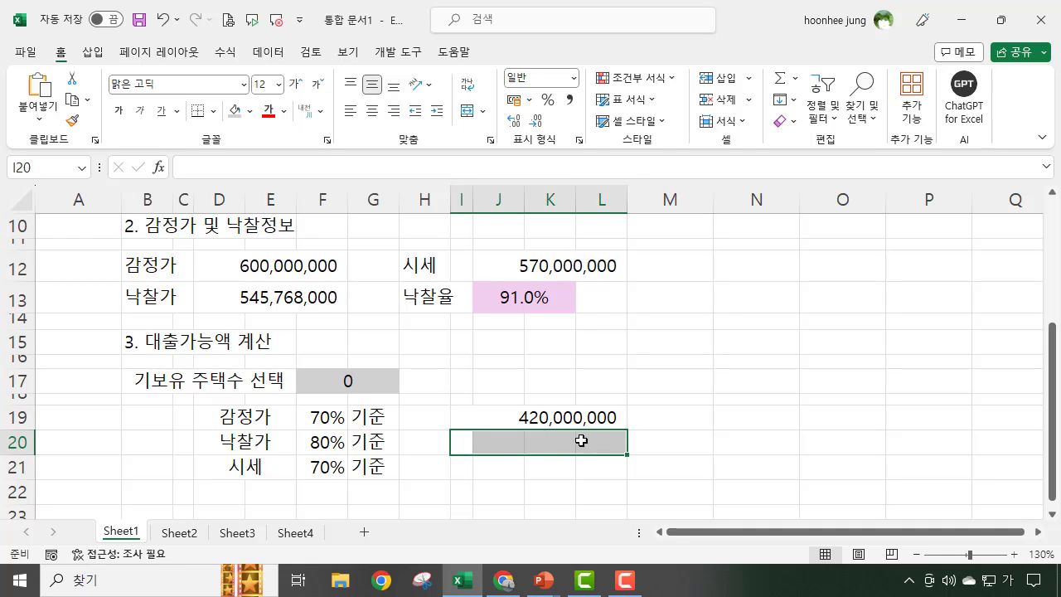
click(468, 110)
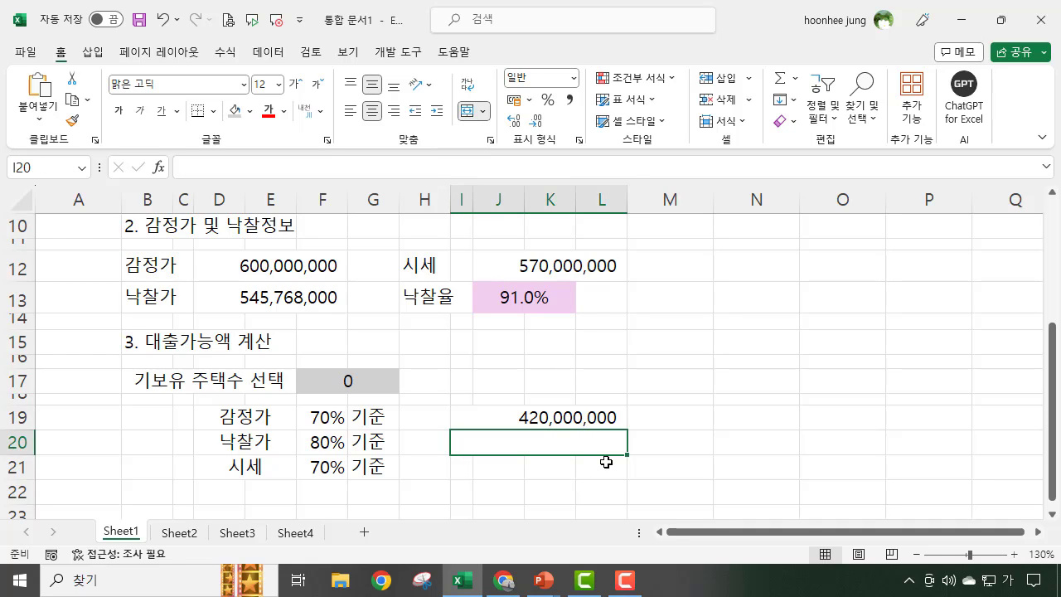
text(=)
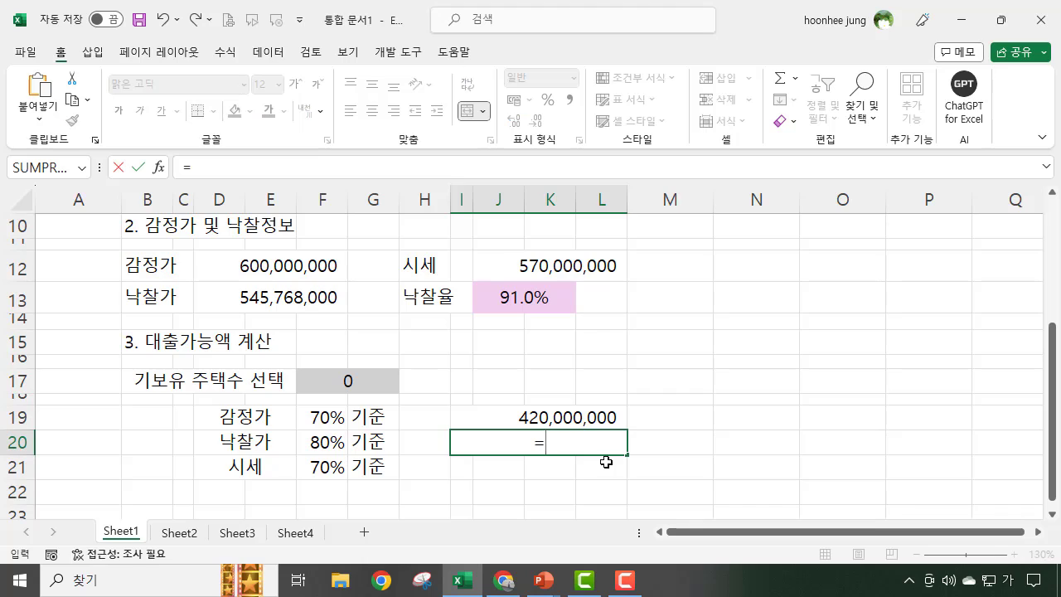
click(290, 300)
text(*)
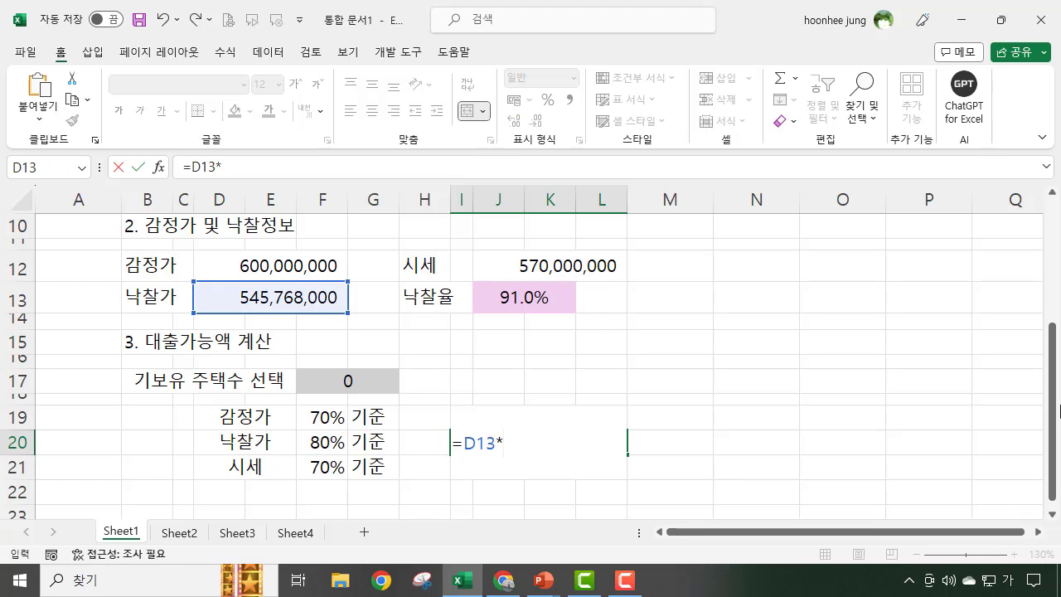
click(317, 442)
key(Return)
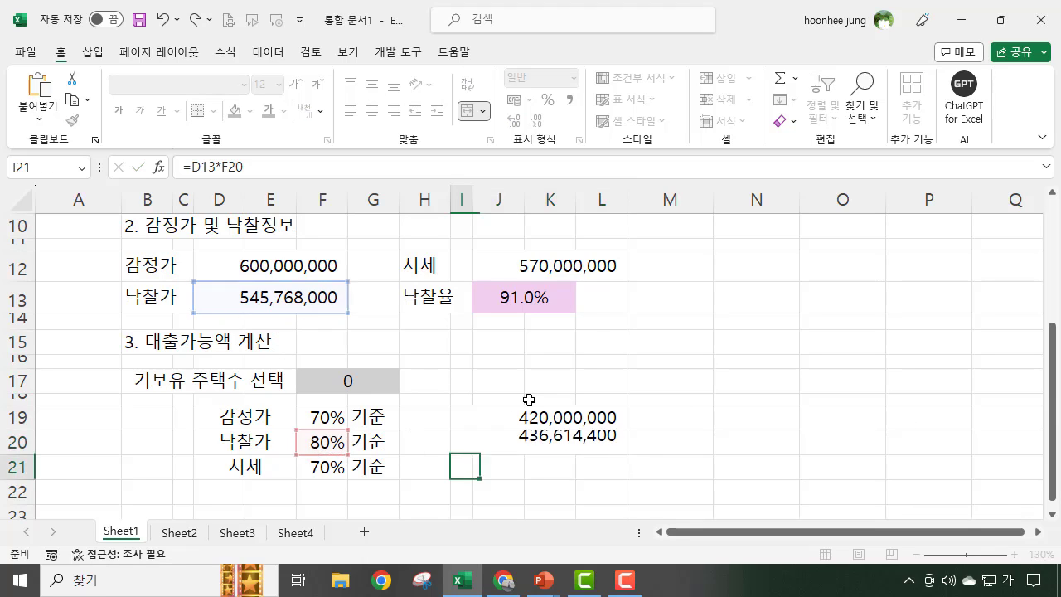
Step: Merge and centre I21:L21 and calculate the 시세-based loan amount there with =J12*F21
drag(464, 469, 599, 469)
click(469, 110)
text(=)
click(563, 264)
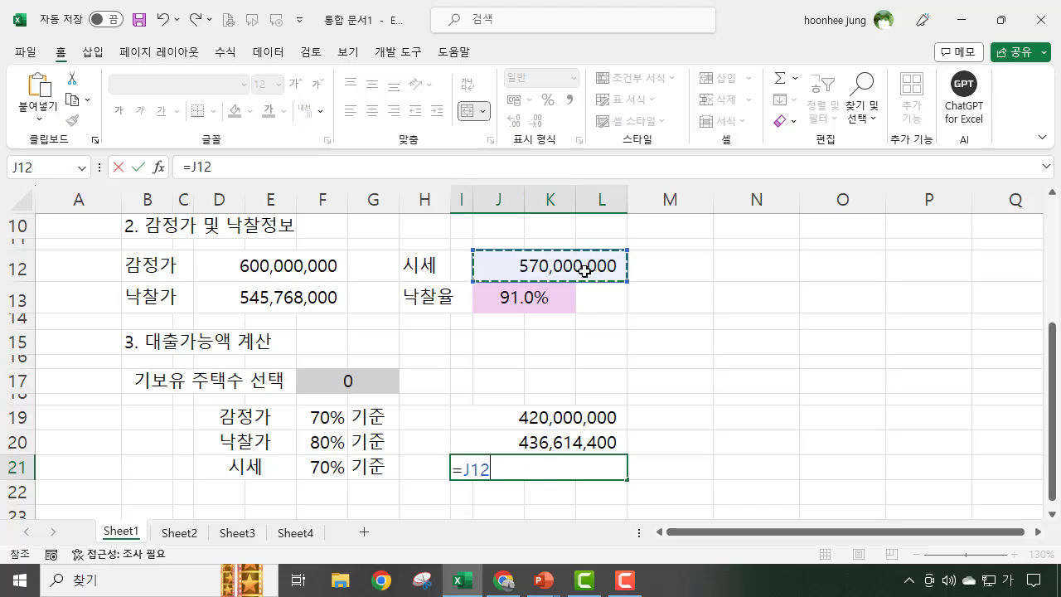
text(*)
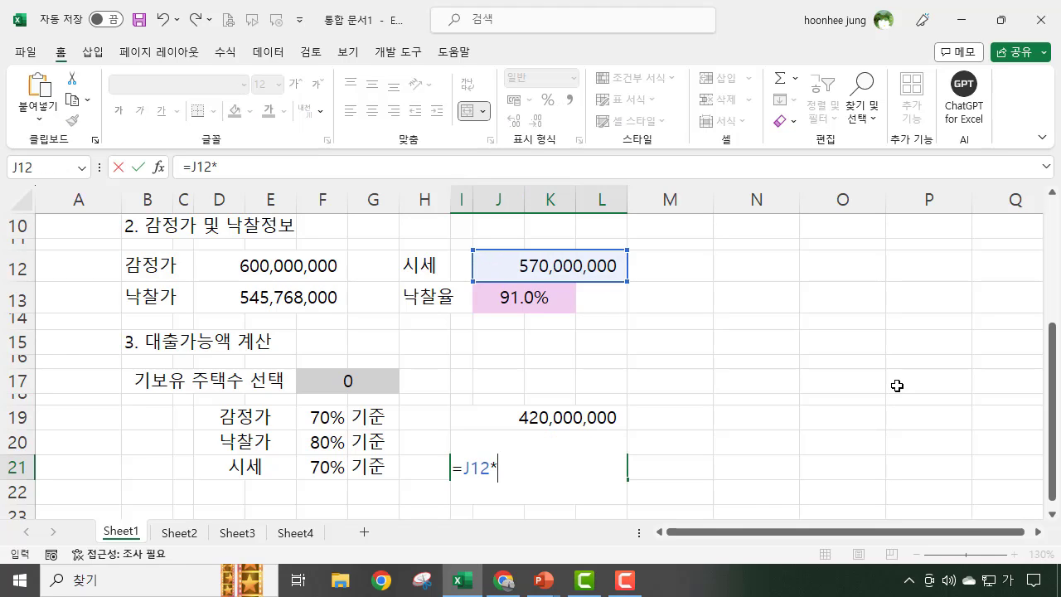
click(323, 467)
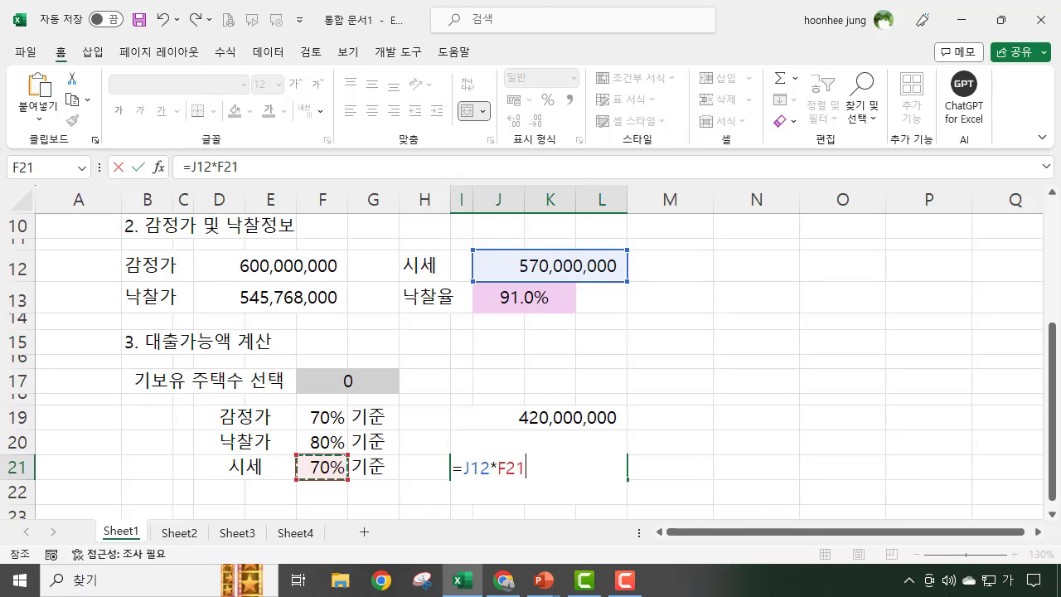
key(Return)
click(872, 494)
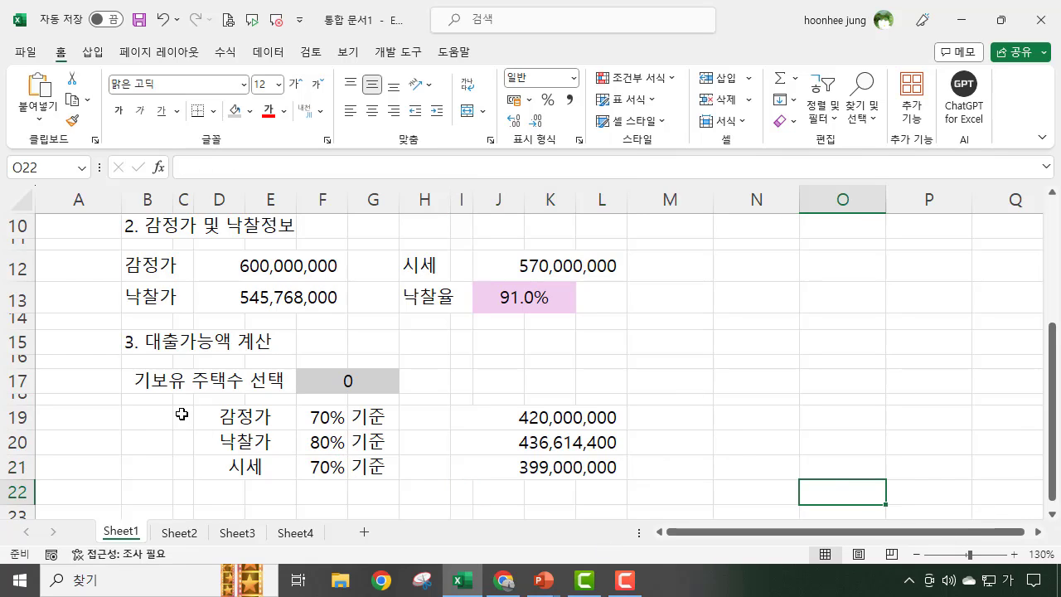
Step: Merge and centre cells C19:C21 and enter the label 대출기준
drag(184, 415, 183, 470)
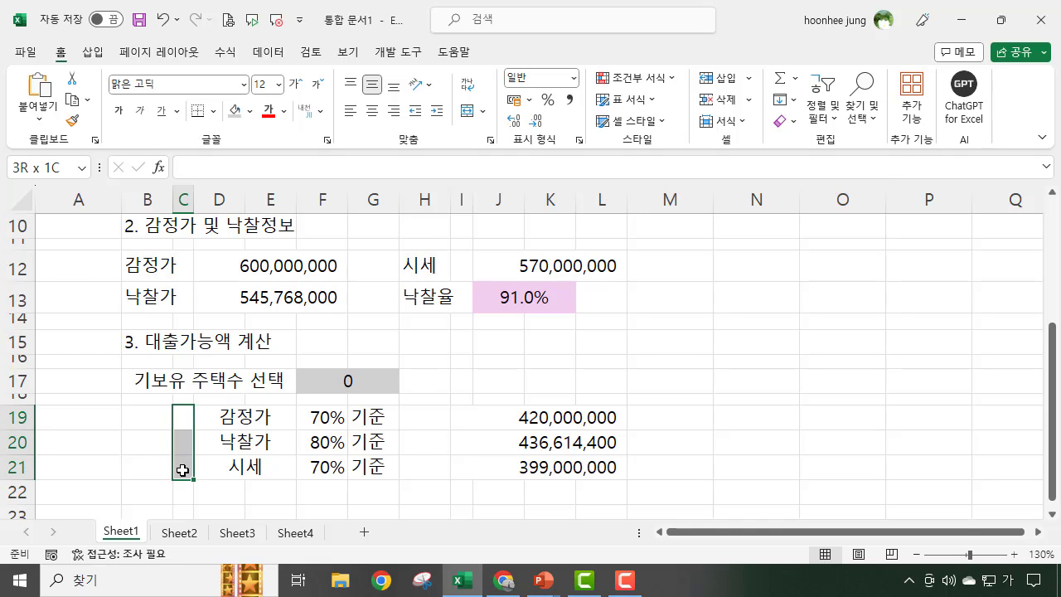
click(466, 111)
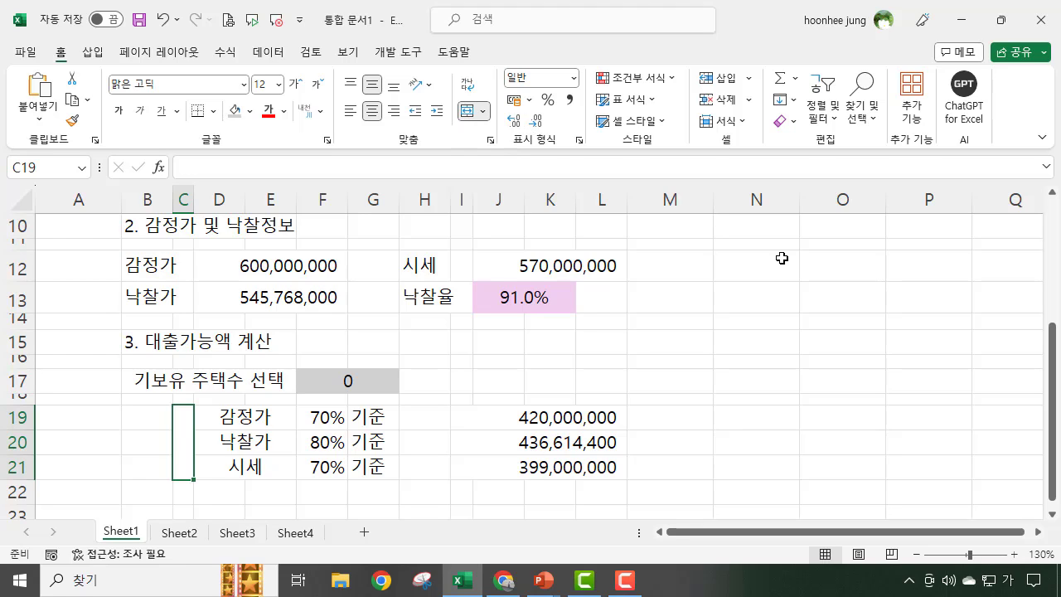
text(대출기주)
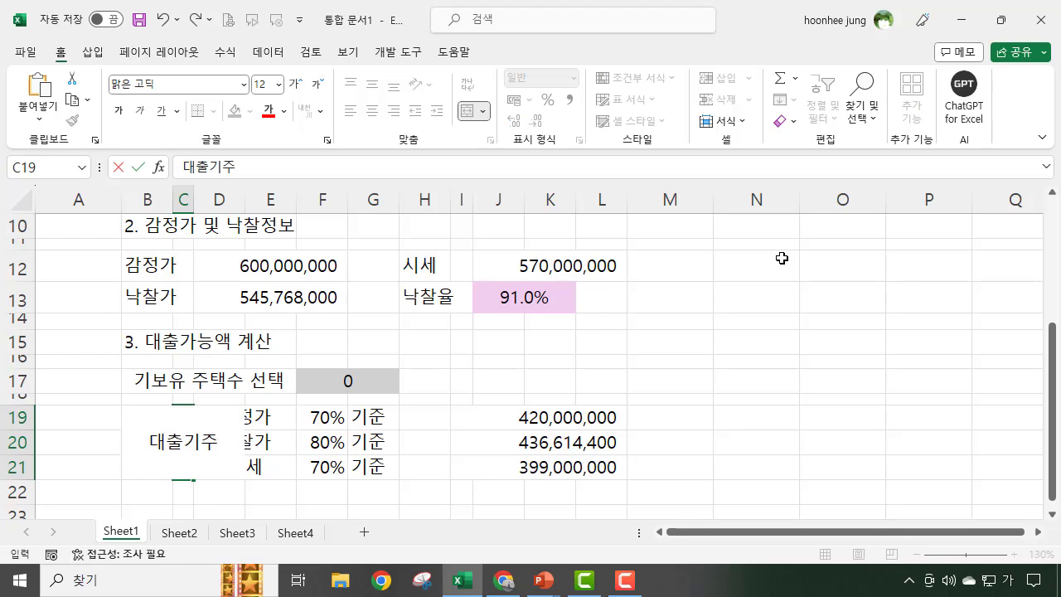
text(ㄴ)
key(Return)
Step: Set the 대출기준 label in C19 to vertical text and reduce its font size to 8
click(178, 438)
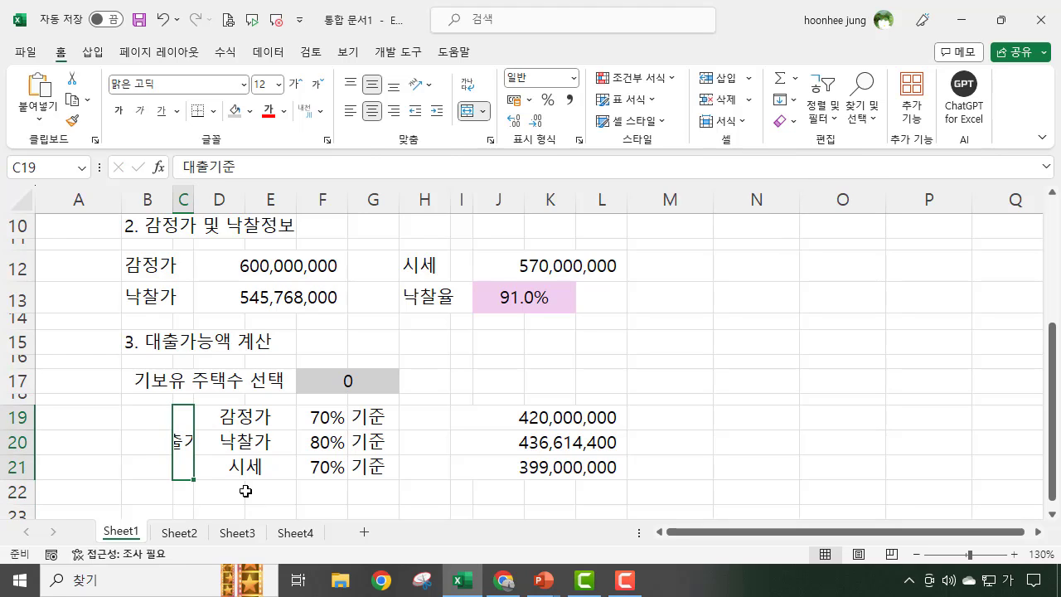
click(421, 84)
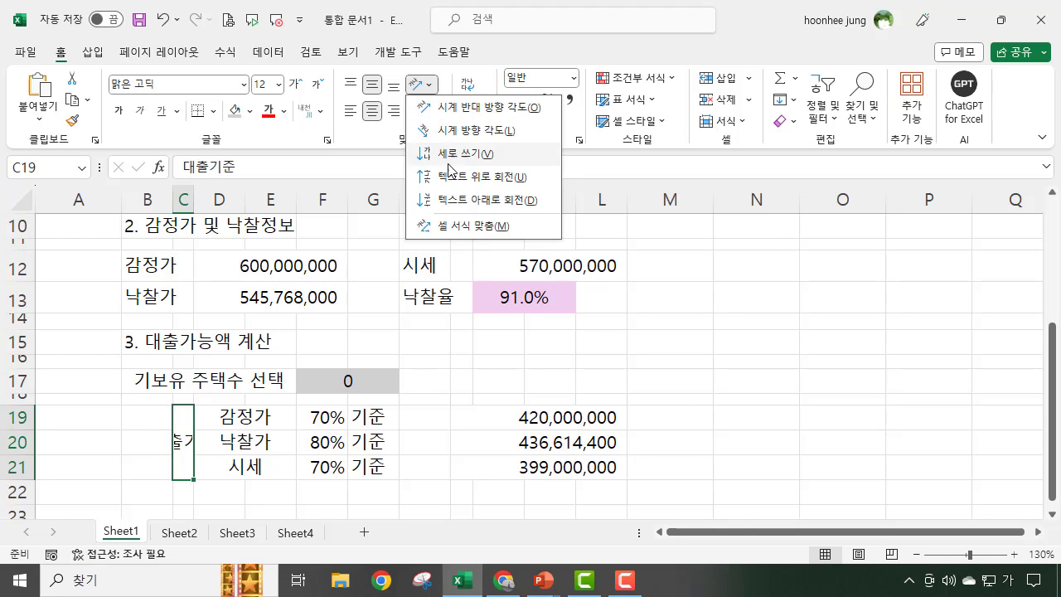
click(466, 154)
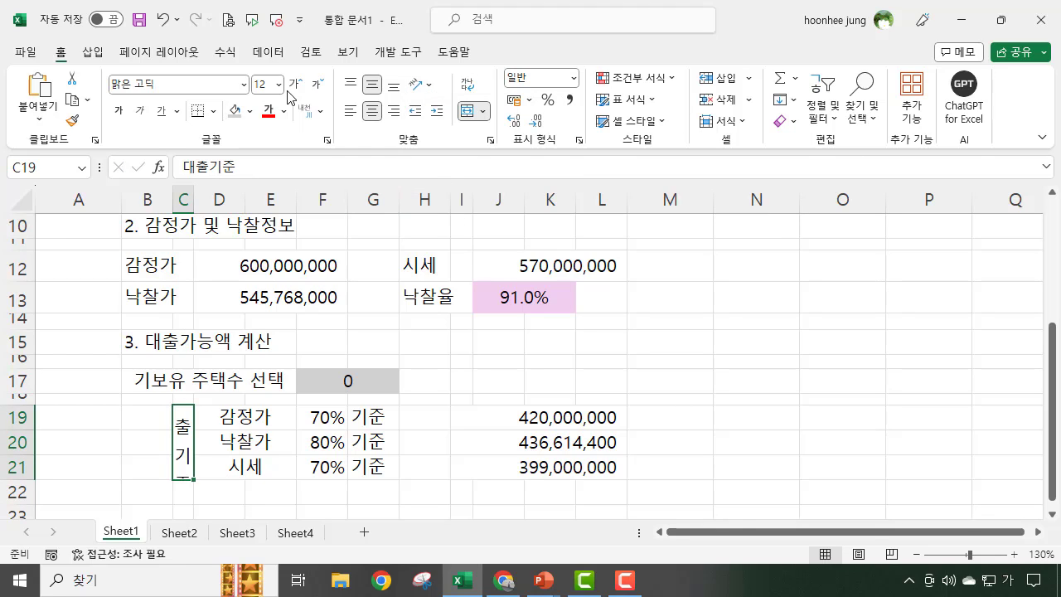
click(316, 86)
click(316, 86)
click(316, 86)
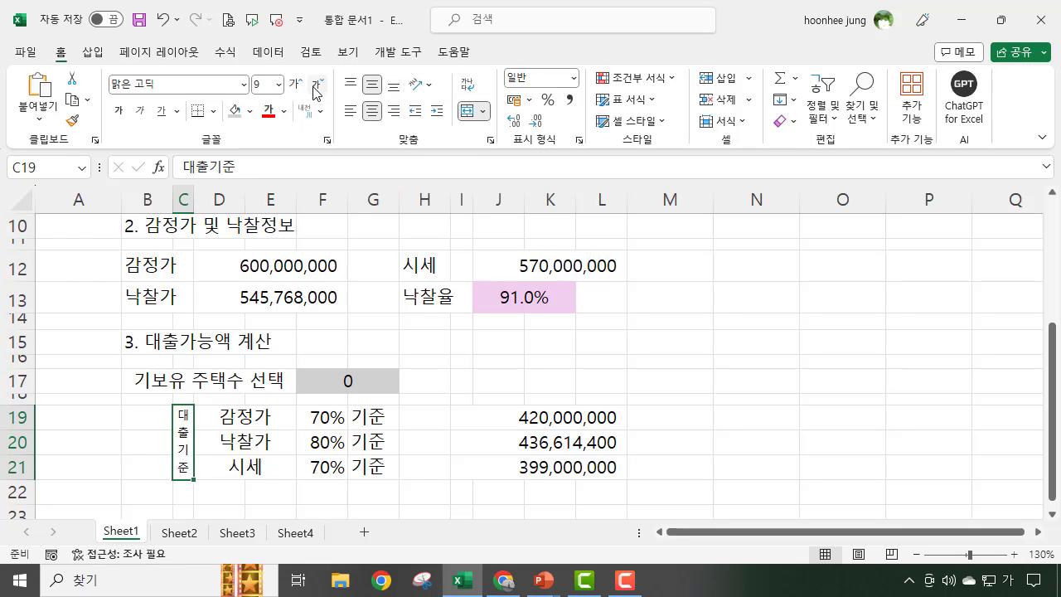
click(727, 444)
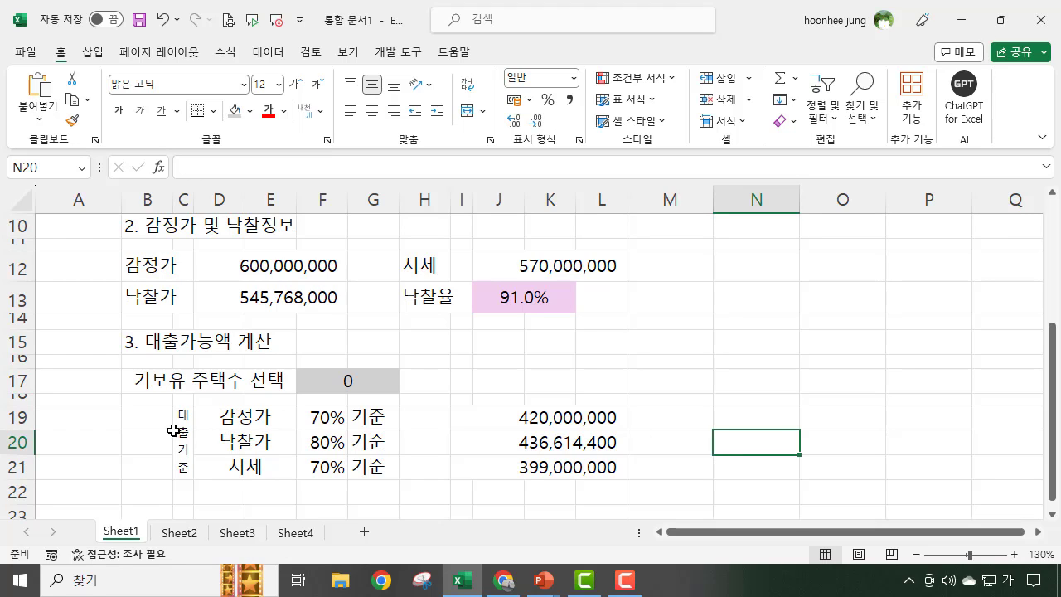
Step: Apply all borders to the loan criteria table in C19:L21
drag(182, 424, 613, 464)
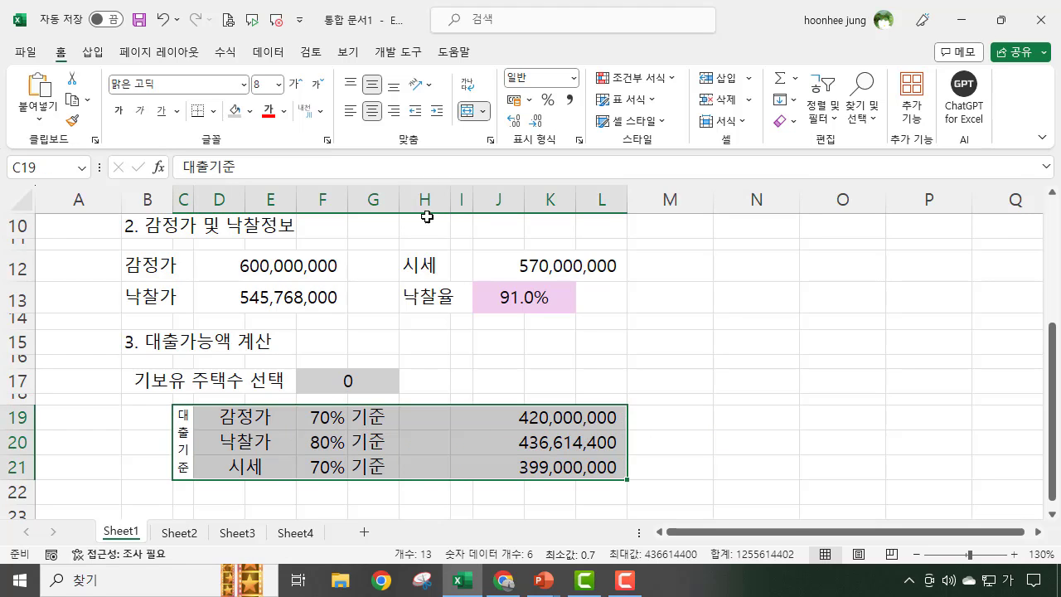
click(213, 111)
click(246, 276)
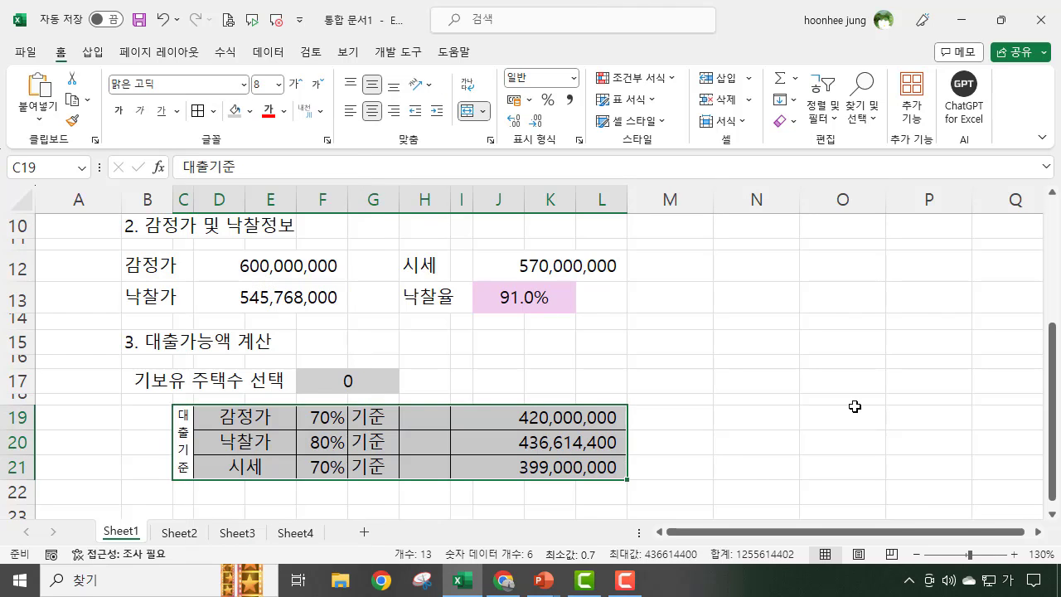
click(844, 411)
Step: Recolour the outline and inside borders of the table C19:L21 to dark grey
drag(183, 431, 563, 445)
key(ctrl+1)
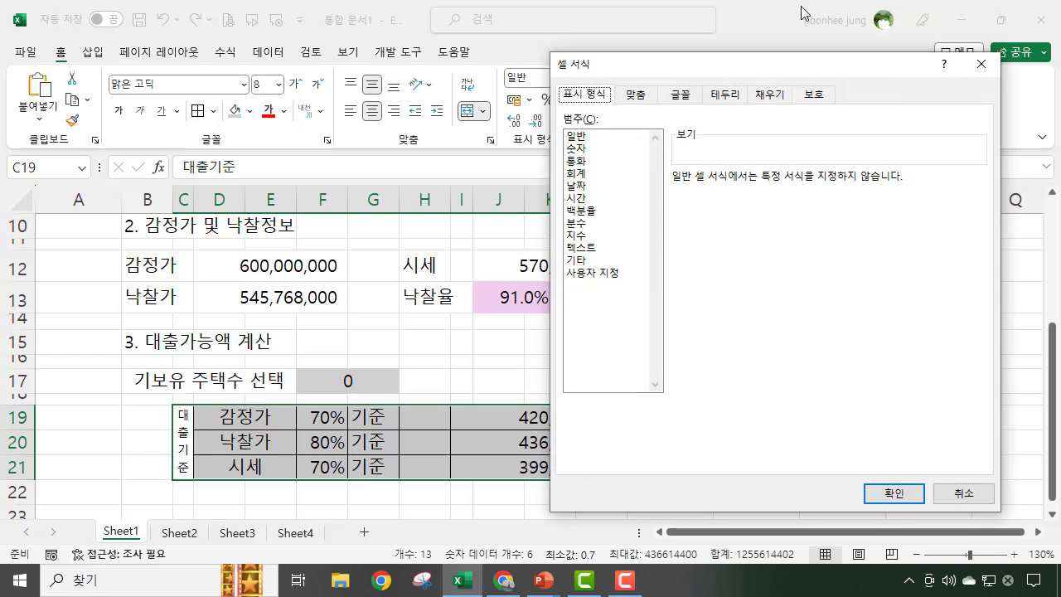
click(726, 94)
click(651, 296)
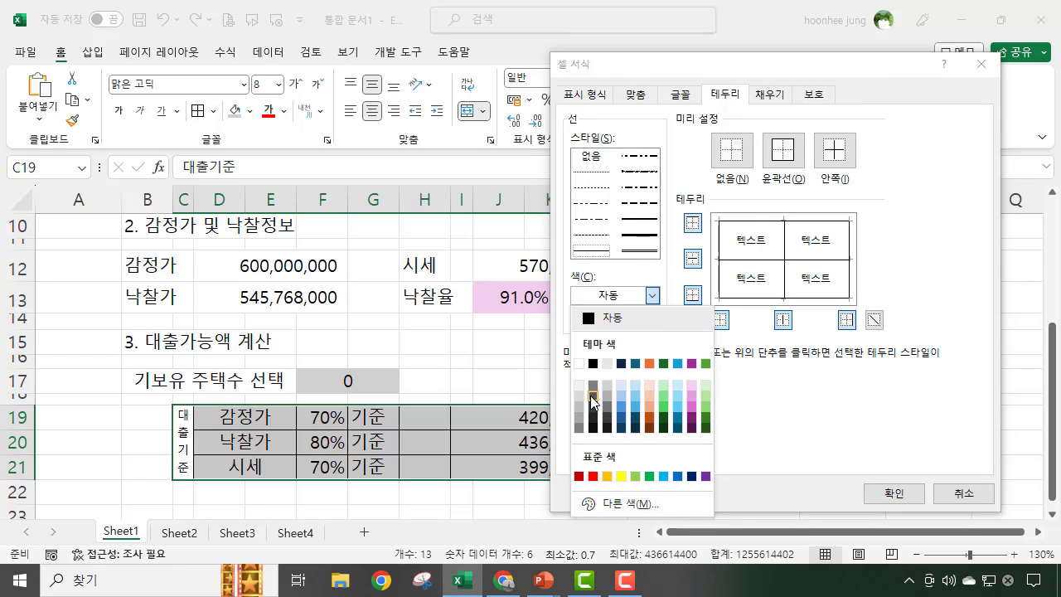
click(593, 398)
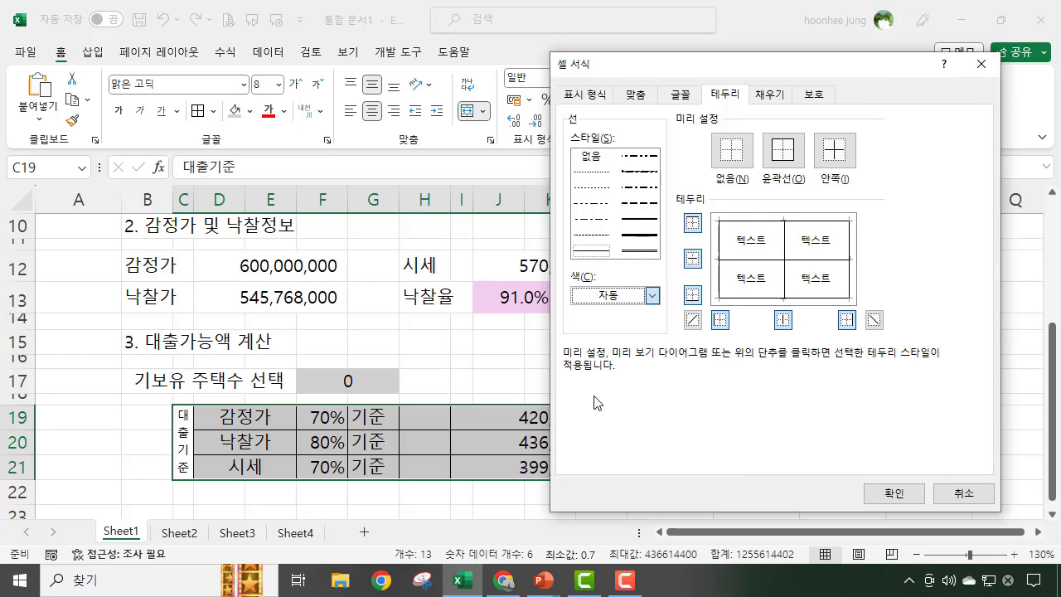
click(785, 158)
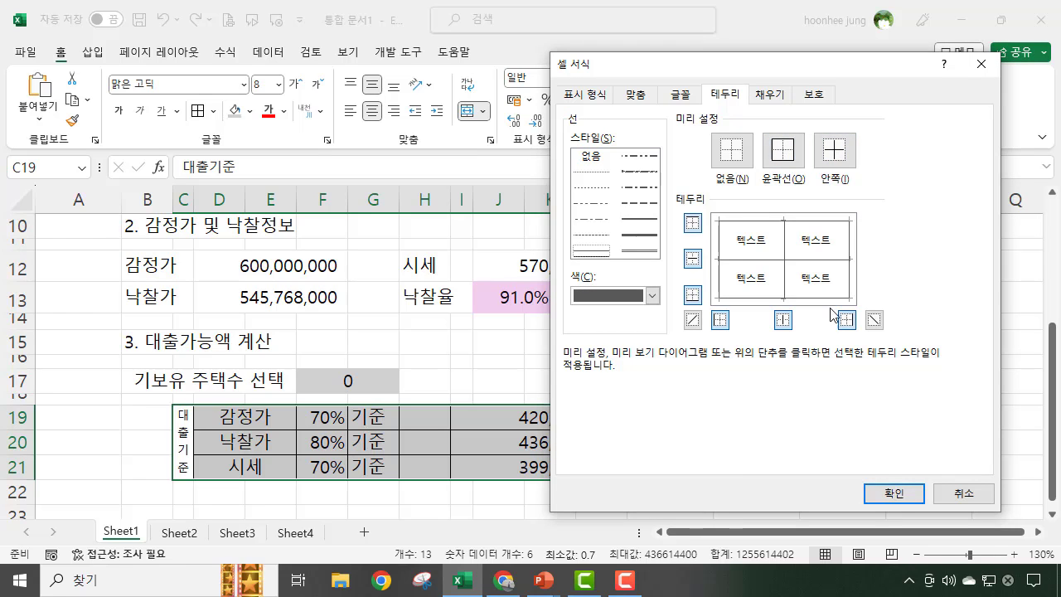
click(896, 493)
click(634, 375)
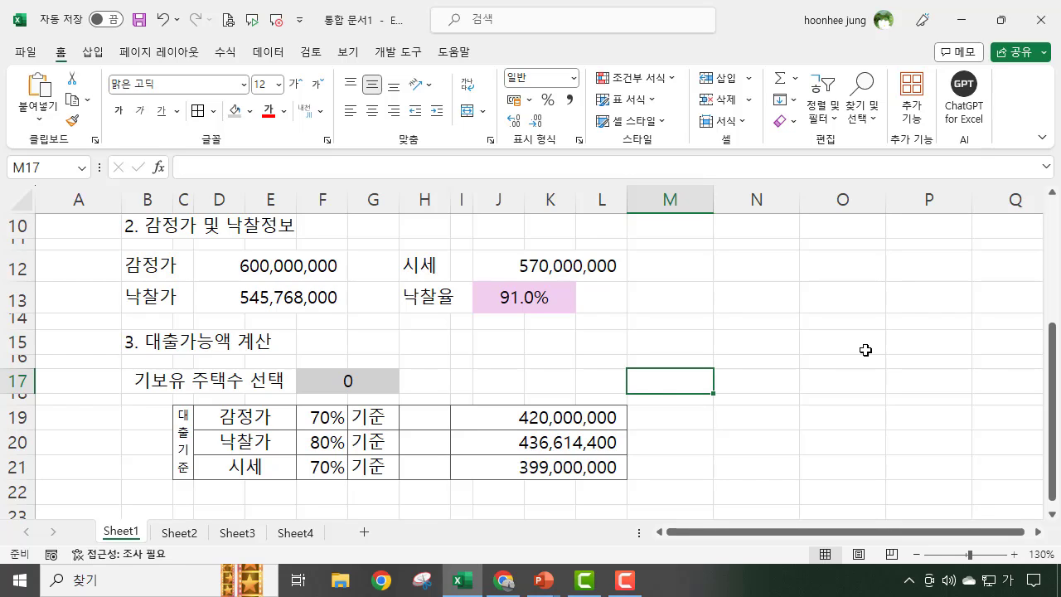
Step: Remove the inside horizontal borders and the right border from cells H19:H21 of the loan criteria table
drag(438, 418, 431, 456)
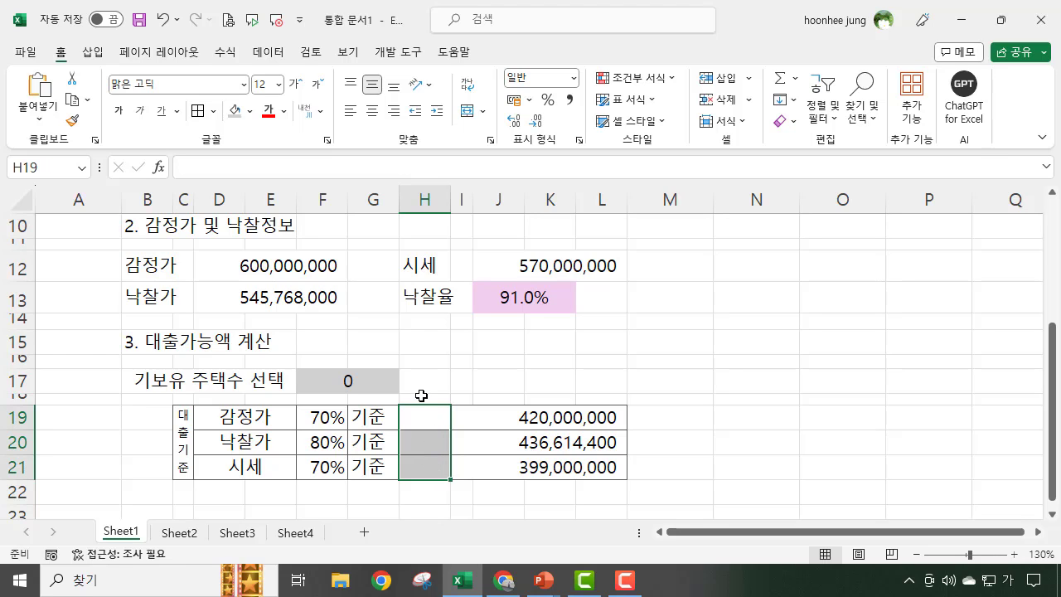
key(ctrl+1)
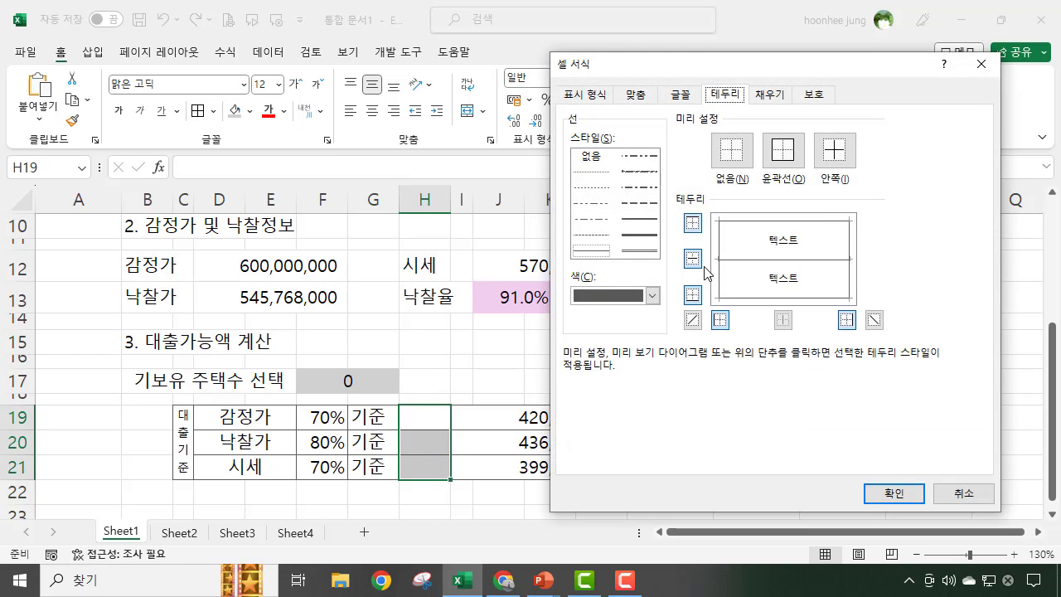
click(695, 264)
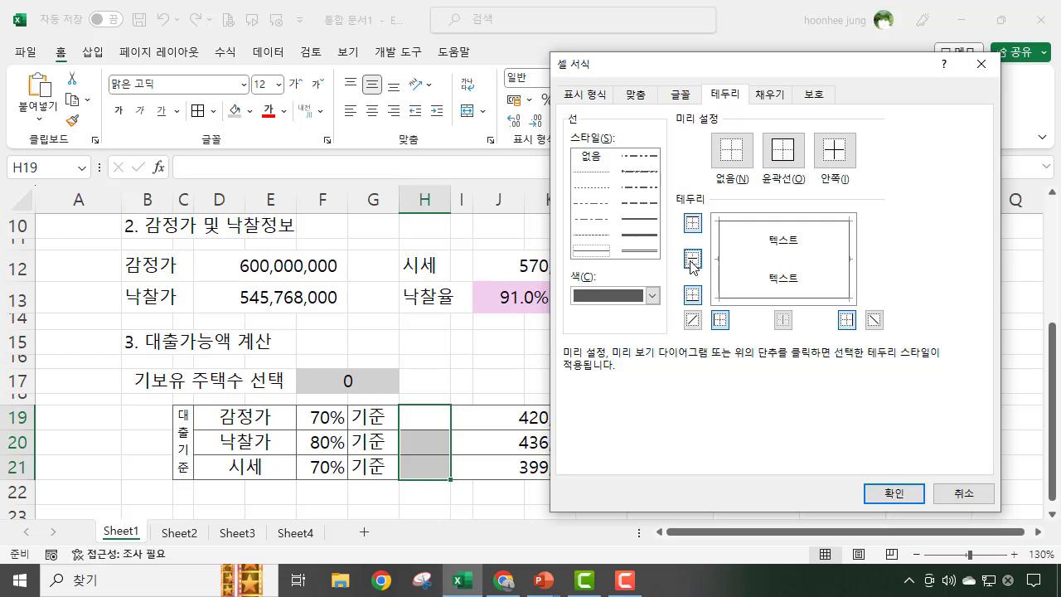
click(847, 320)
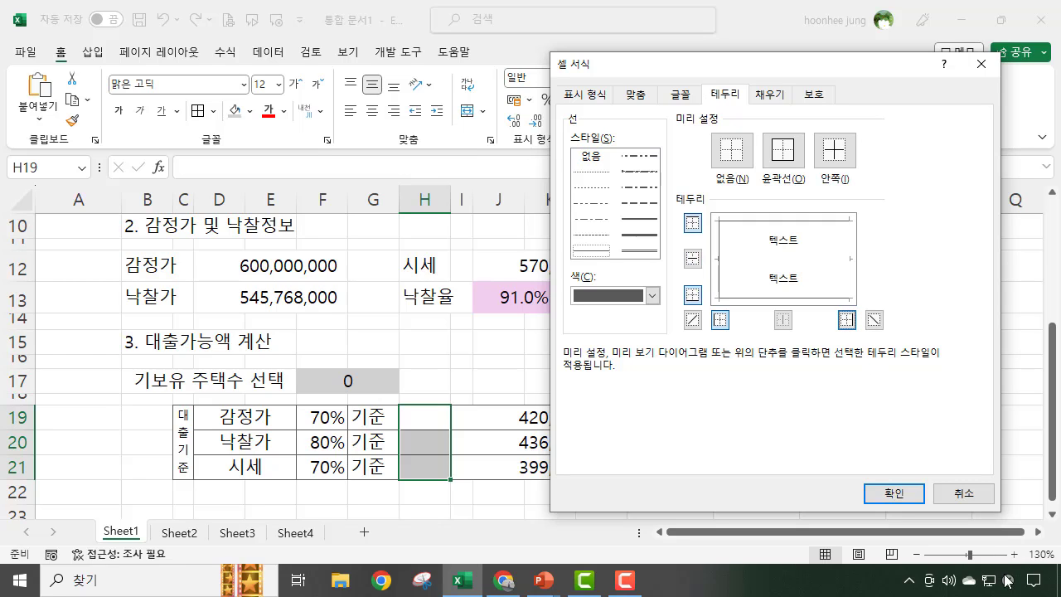
click(903, 496)
click(705, 510)
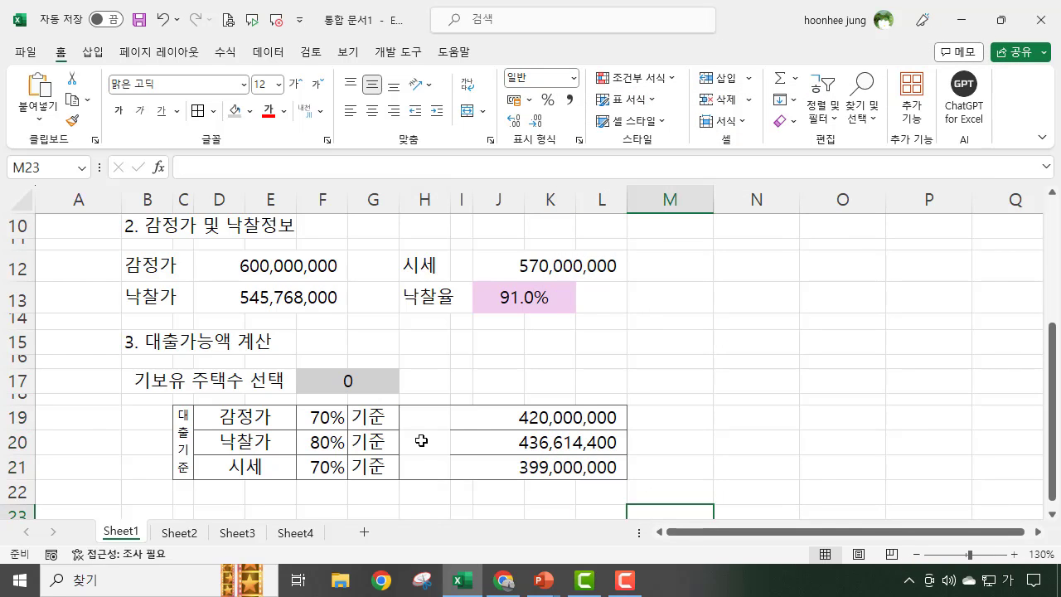
click(794, 406)
Step: Put the inside horizontal borders back on cells H19:H21 in dark grey
drag(429, 415, 423, 462)
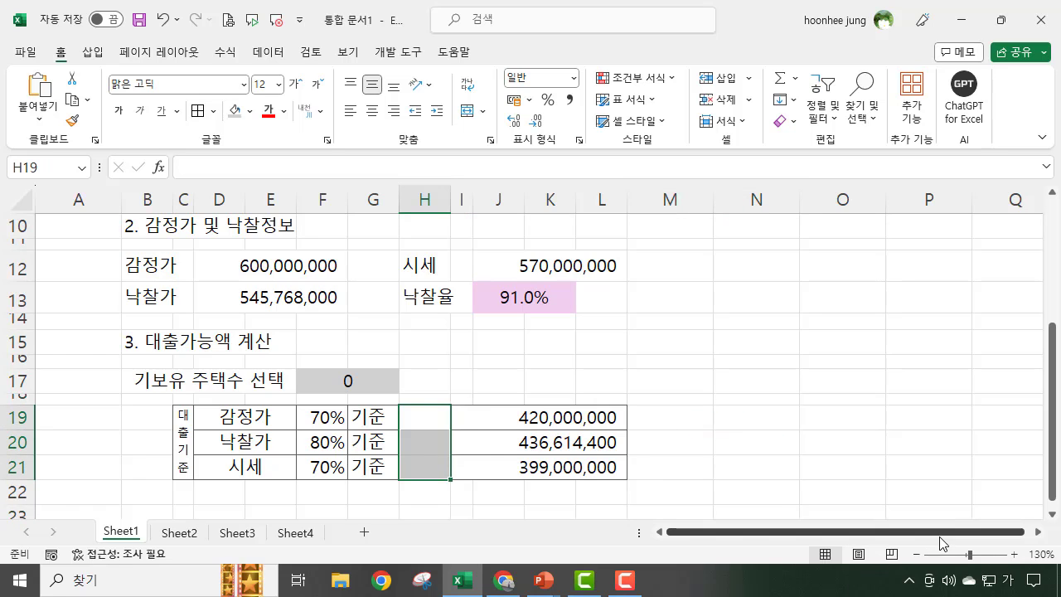
key(ctrl+1)
click(692, 259)
click(889, 491)
click(758, 433)
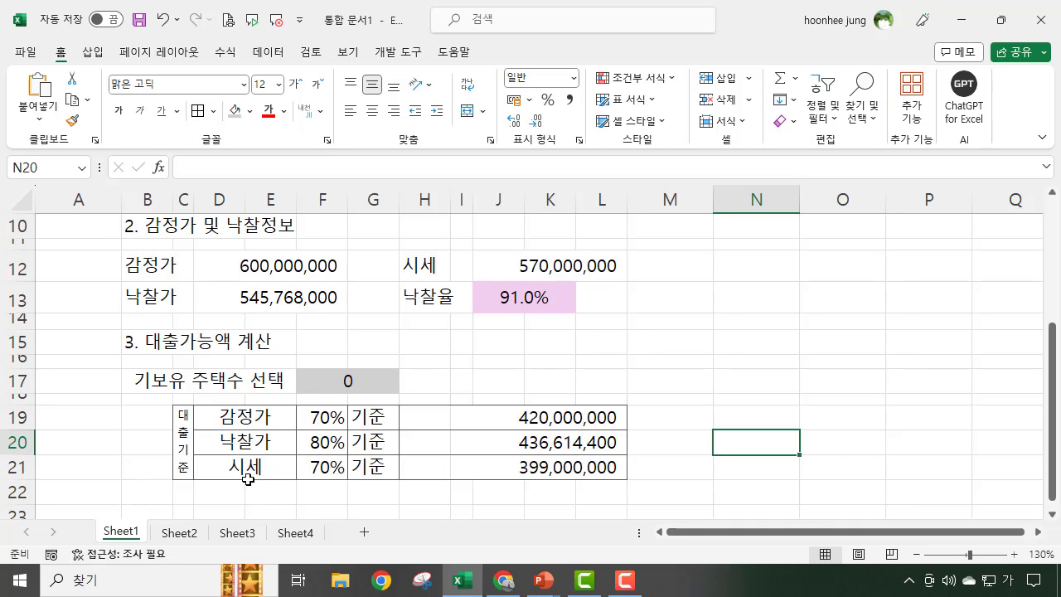
Step: Test the loan table by choosing 1 owned home in F17, and return the selection to 0
click(379, 374)
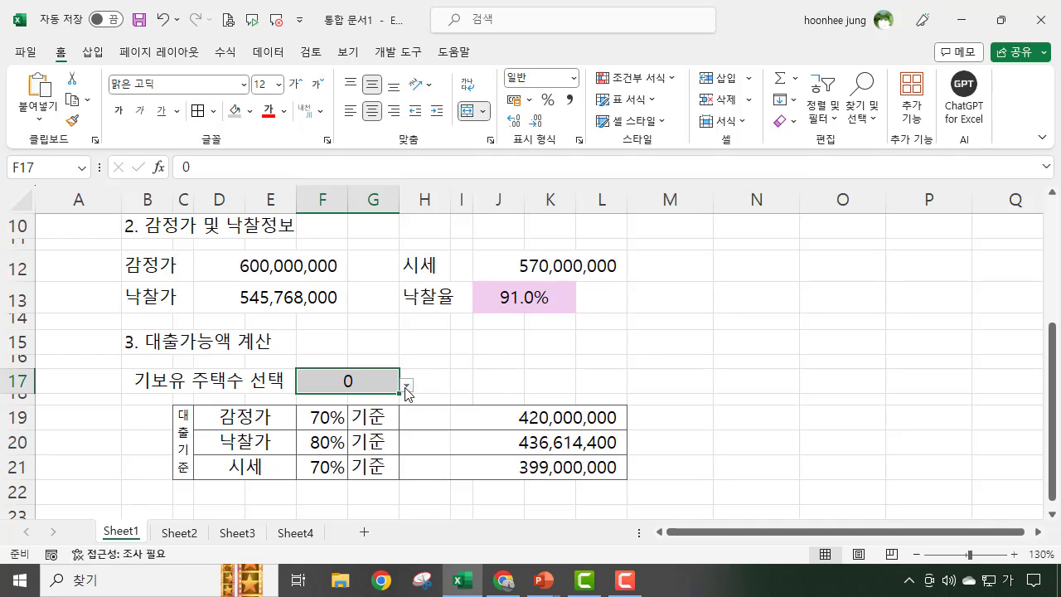
click(406, 386)
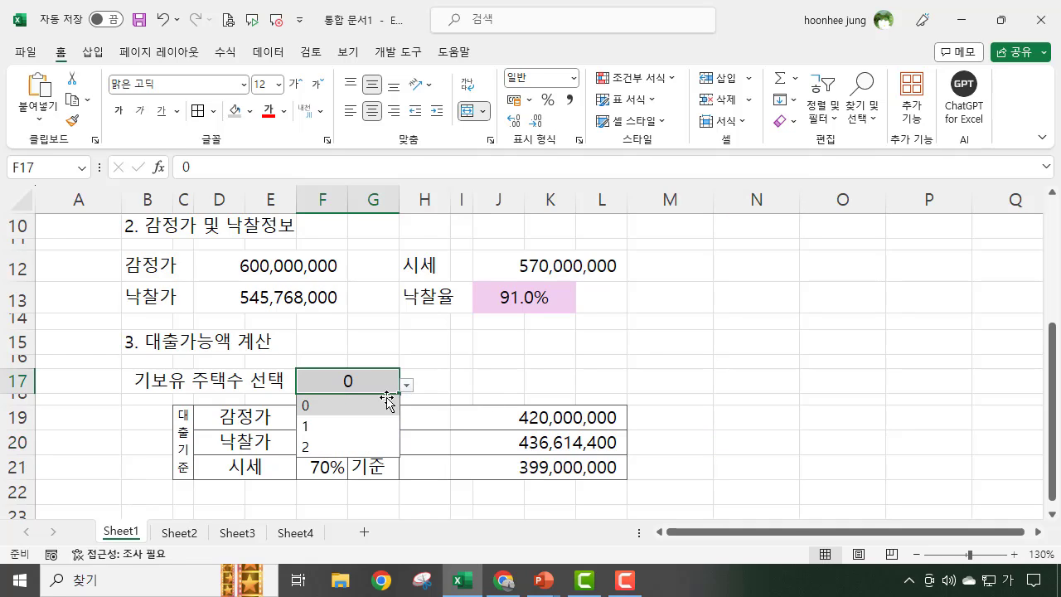
click(316, 427)
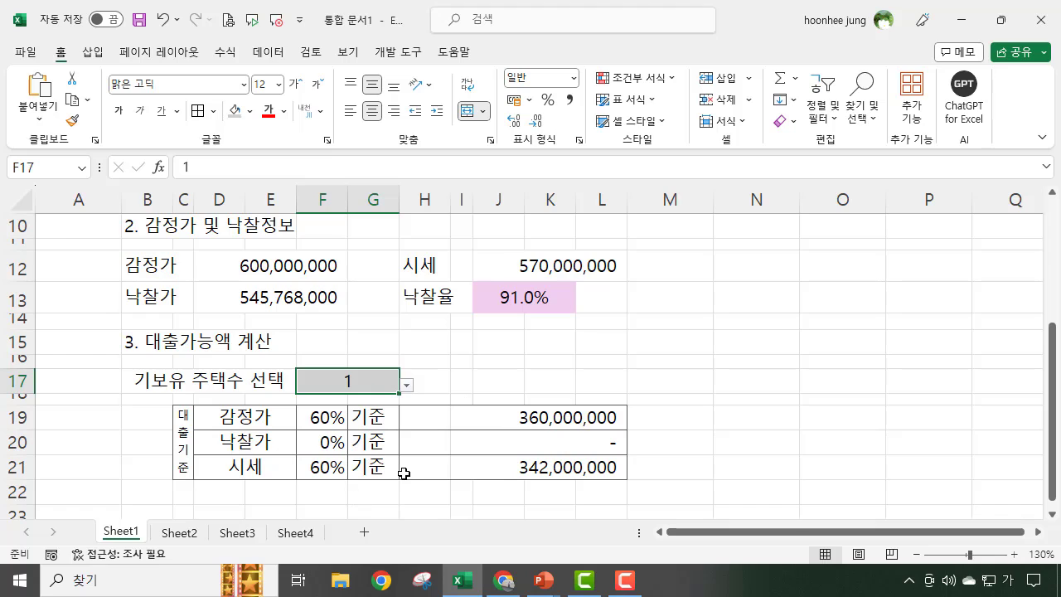
click(406, 386)
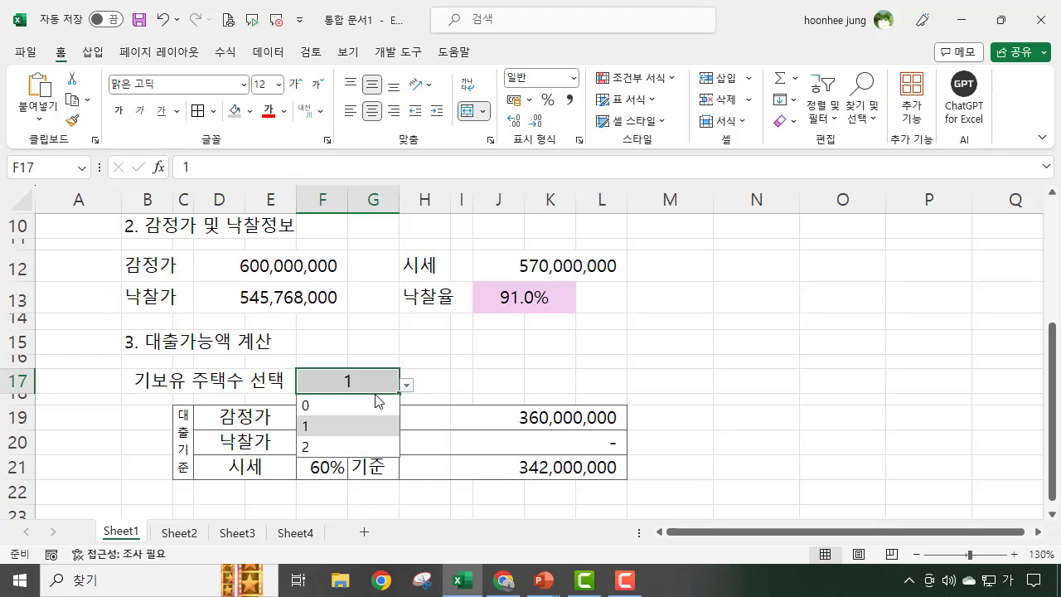
click(322, 407)
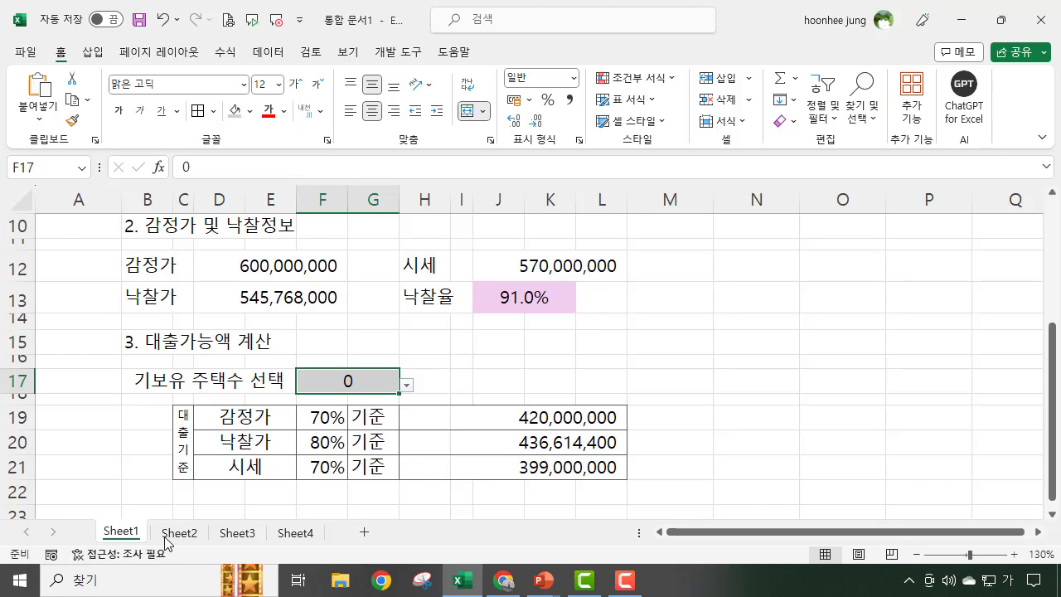
Step: Reduce the height of row 22 to make a narrow spacer below the loan criteria table
scroll(226, 475, down, 1)
drag(19, 430, 17, 418)
click(205, 439)
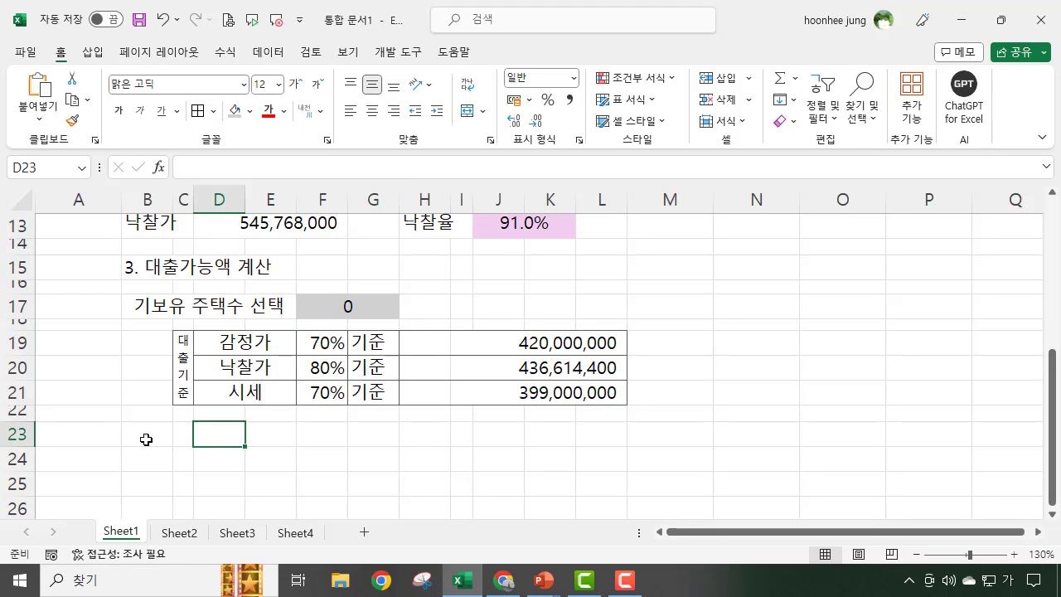
Step: Merge and centre cells B23:E23 and enter the label 대출가능액
click(146, 437)
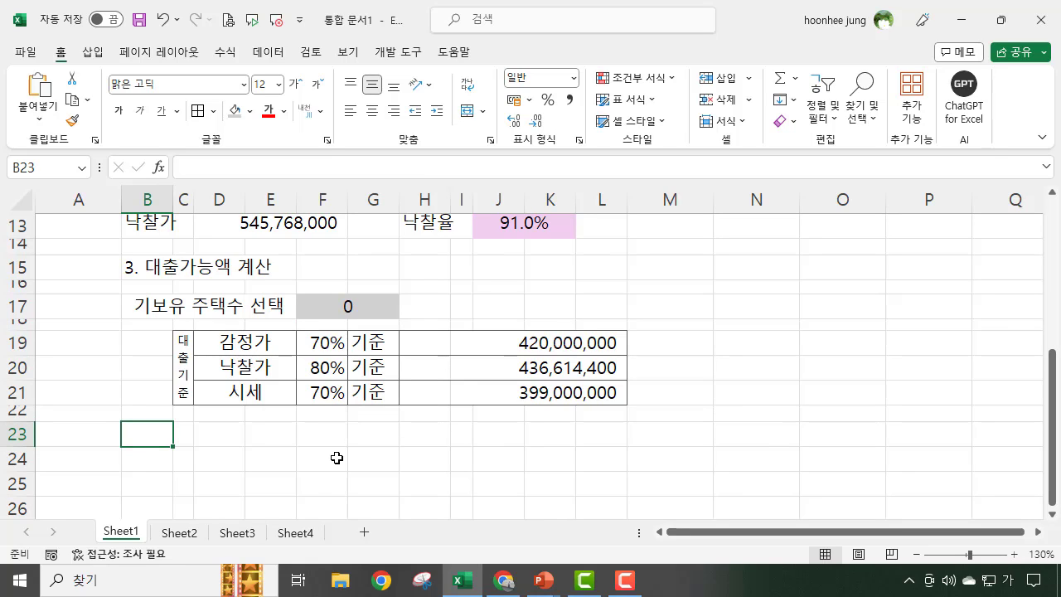
drag(149, 434, 279, 434)
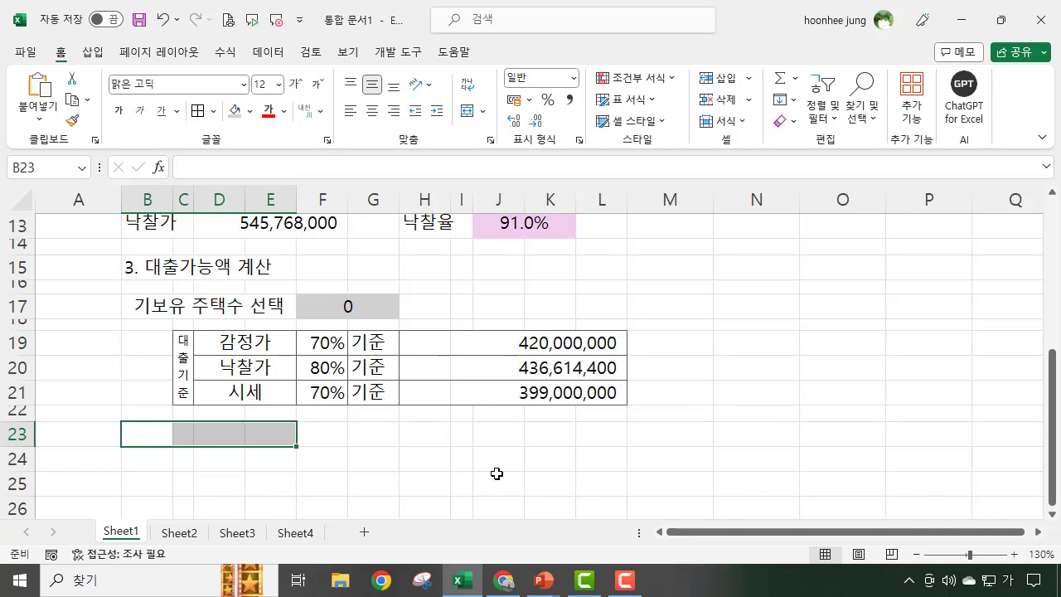
click(468, 111)
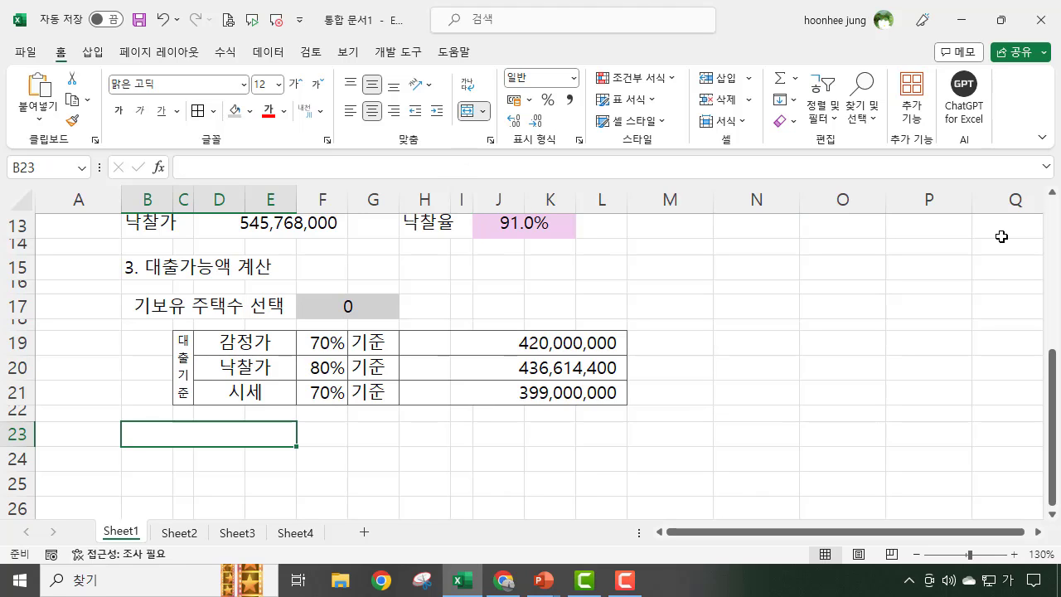
text(대출가능ㅇ)
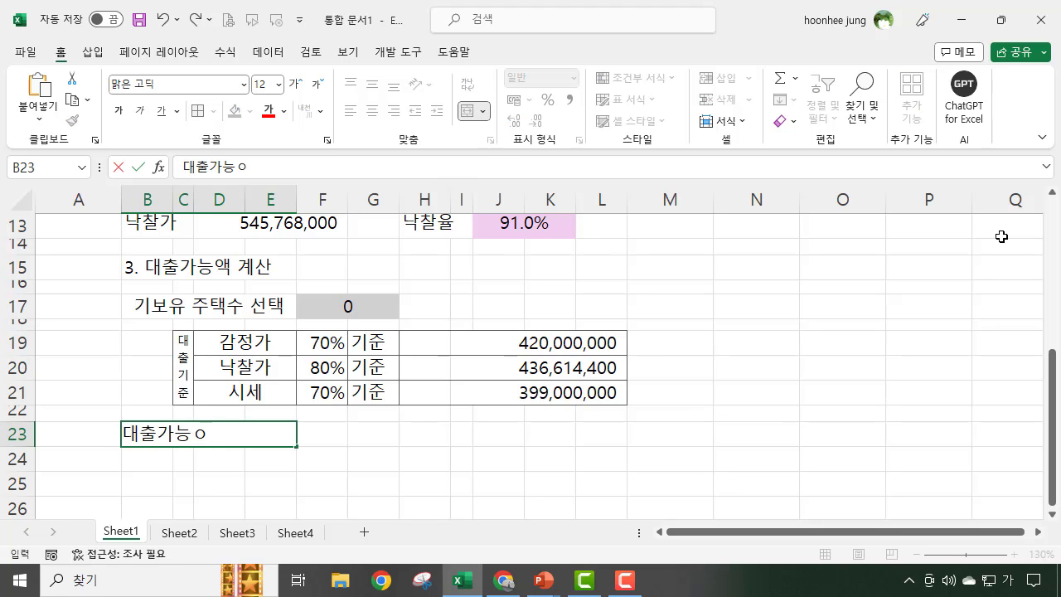
text(액)
key(Return)
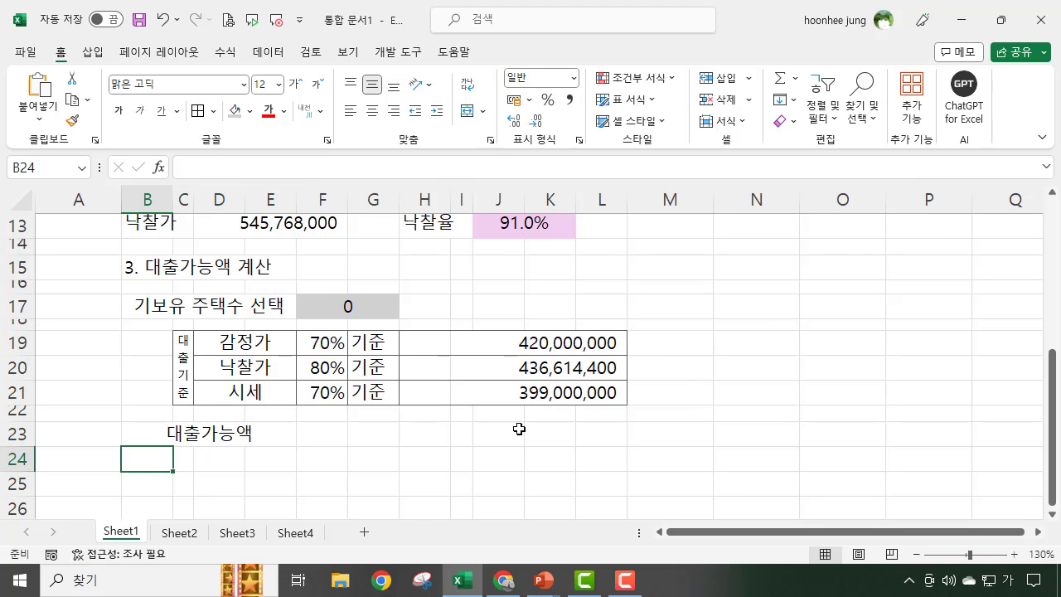
Step: Merge and centre cells G23:L23 as the result cell beside the 대출가능액 label
click(342, 440)
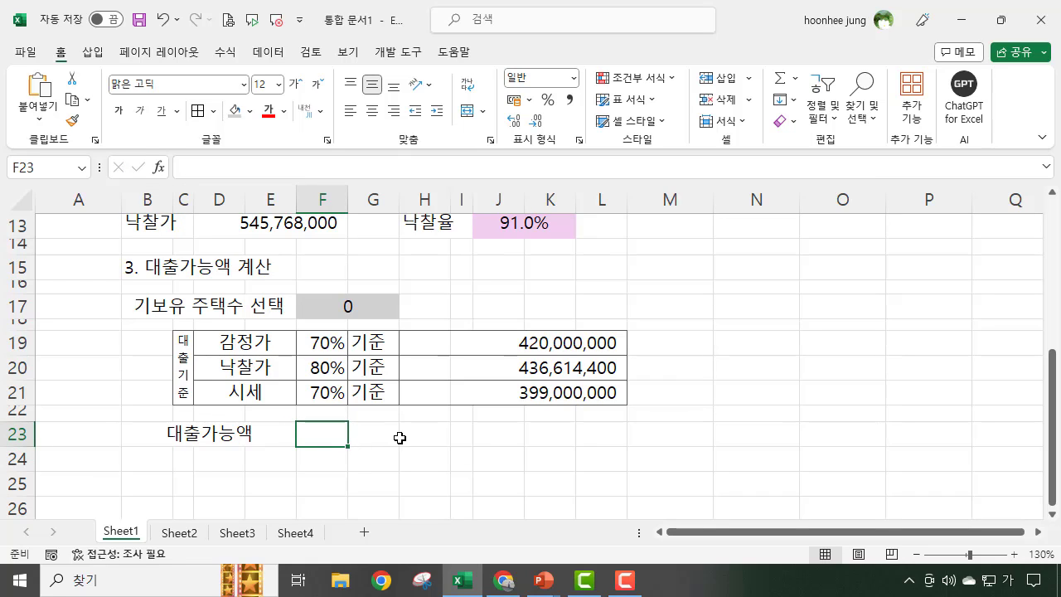
click(373, 434)
drag(424, 435, 601, 436)
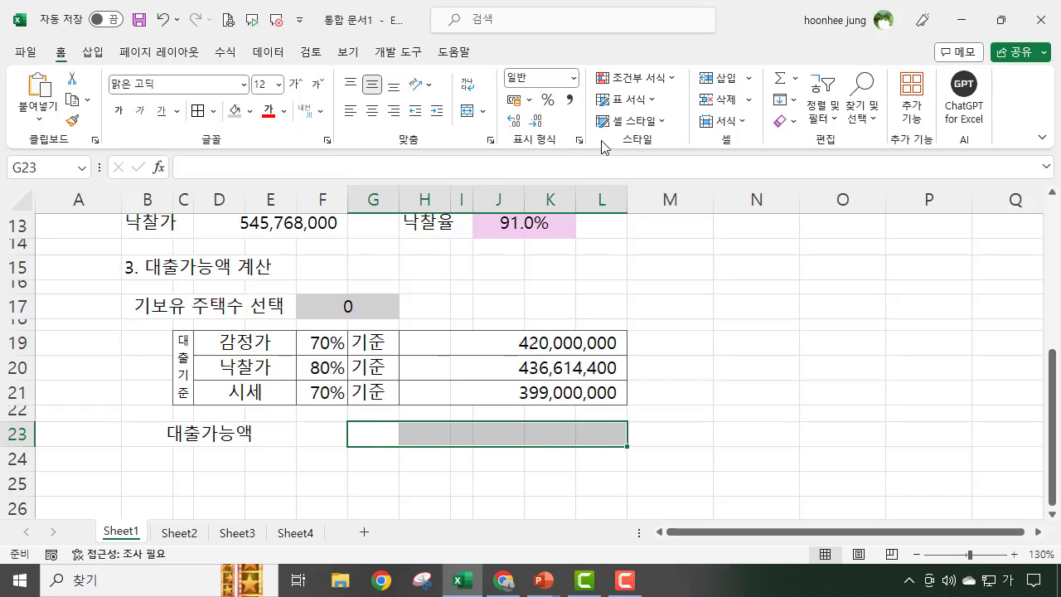
click(468, 110)
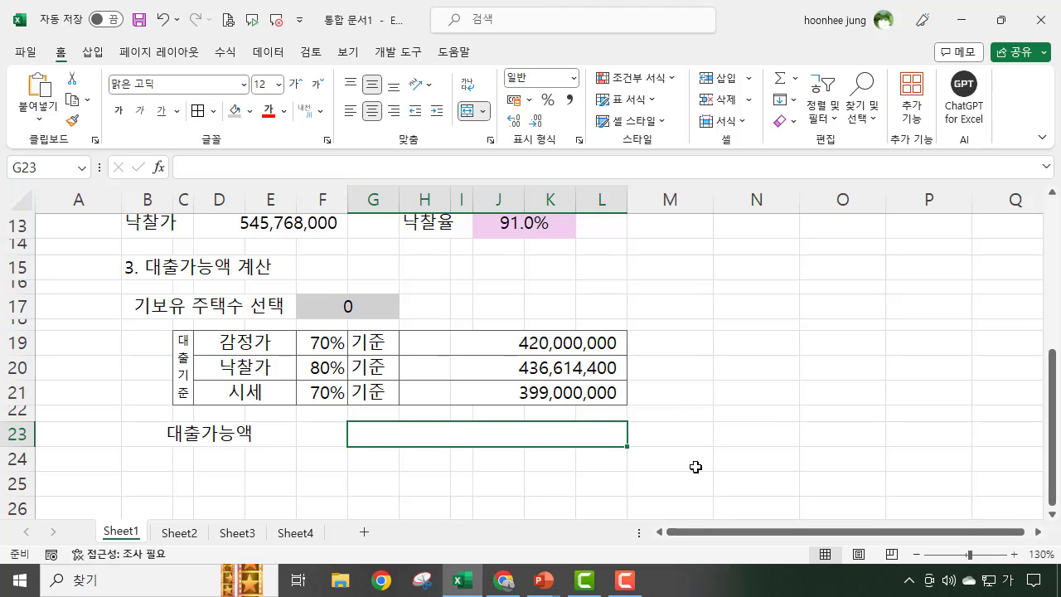
Step: Enter the formula =MIN(I19:L21) in G23 to return the lowest of the three loan limits
ctrl+scroll(696, 467, up, 1)
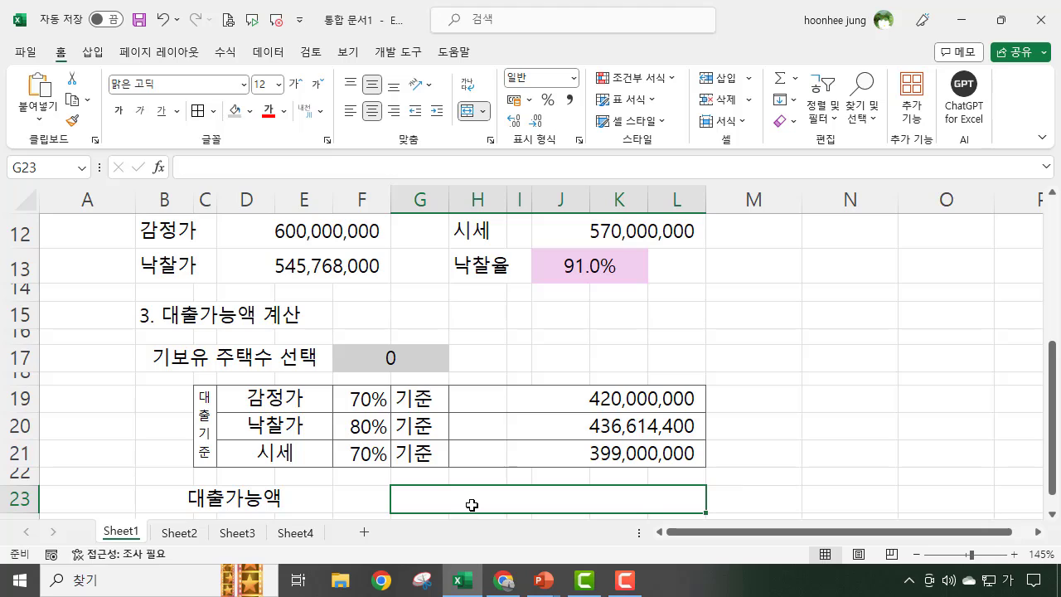
text(=)
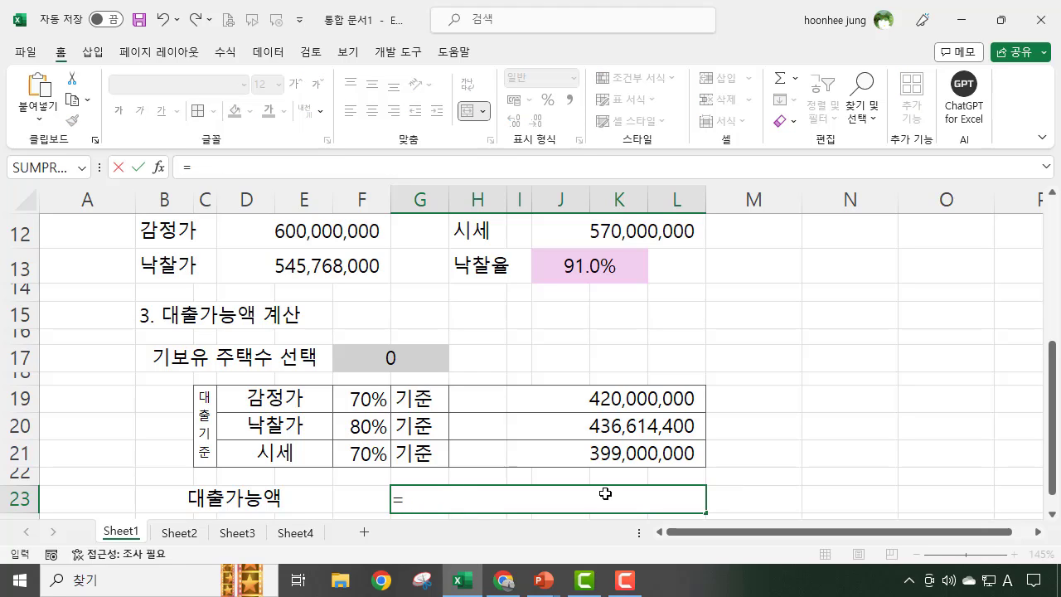
text(ㅡmin()
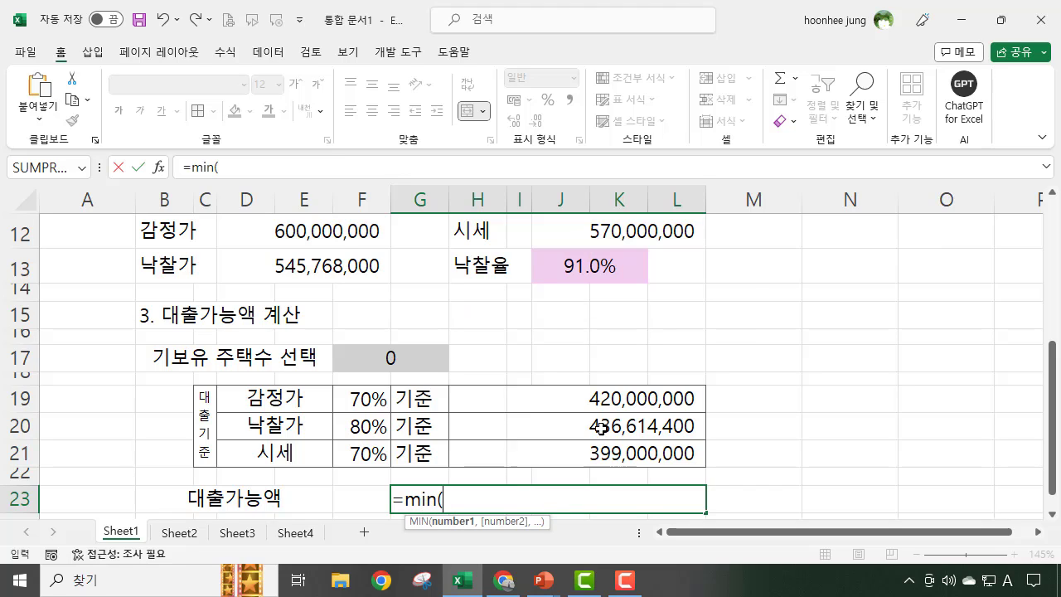
drag(588, 398, 579, 456)
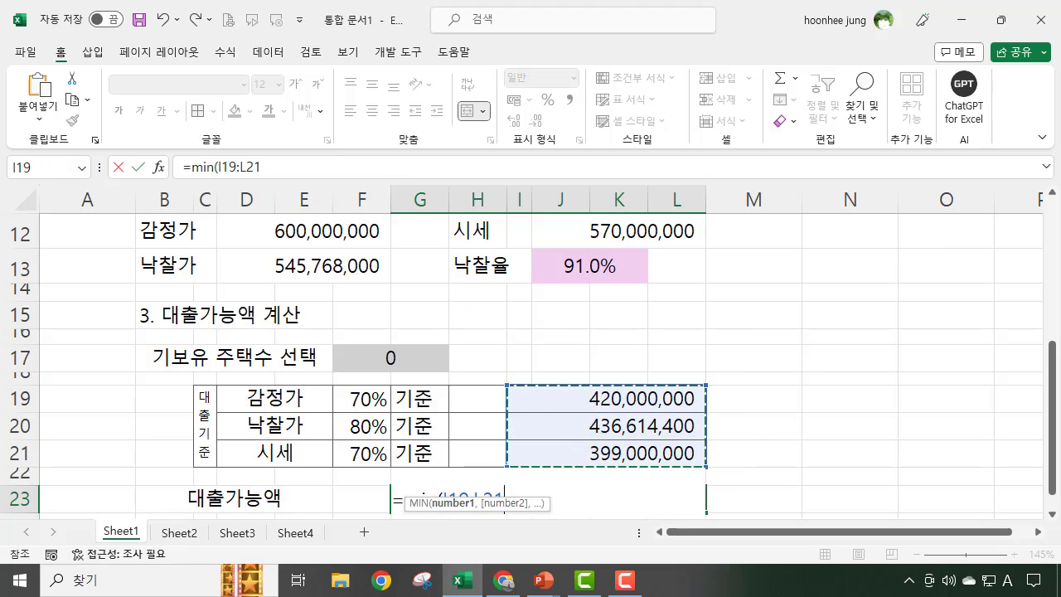
text())
key(Return)
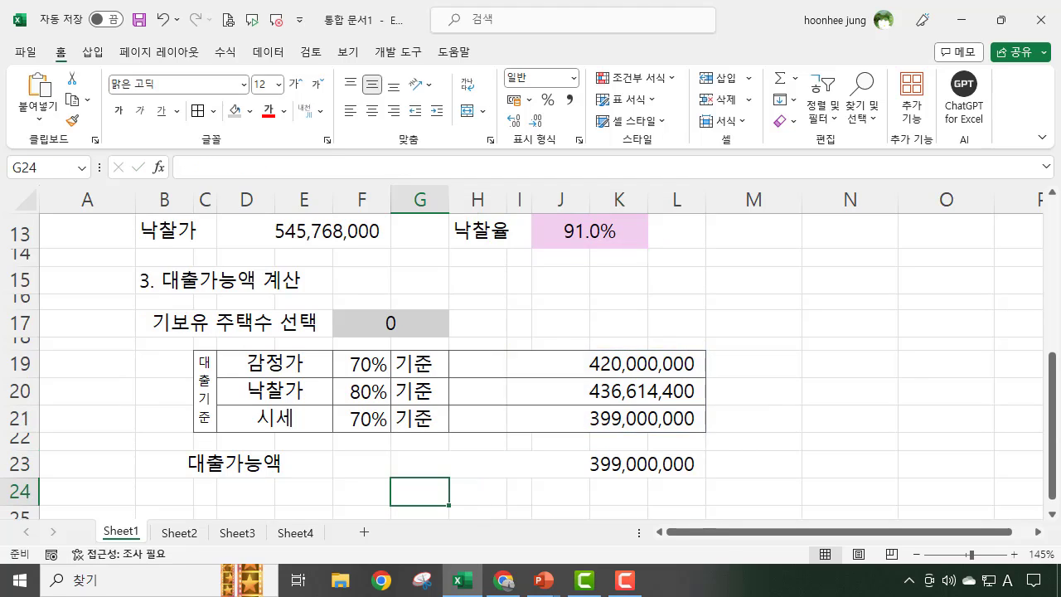
click(663, 464)
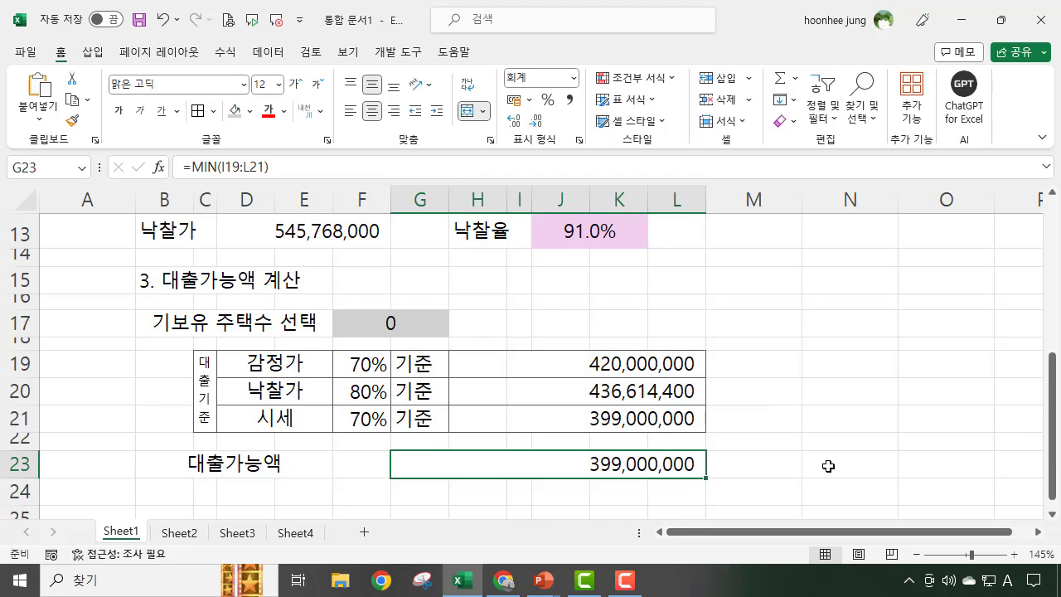
click(821, 464)
click(423, 461)
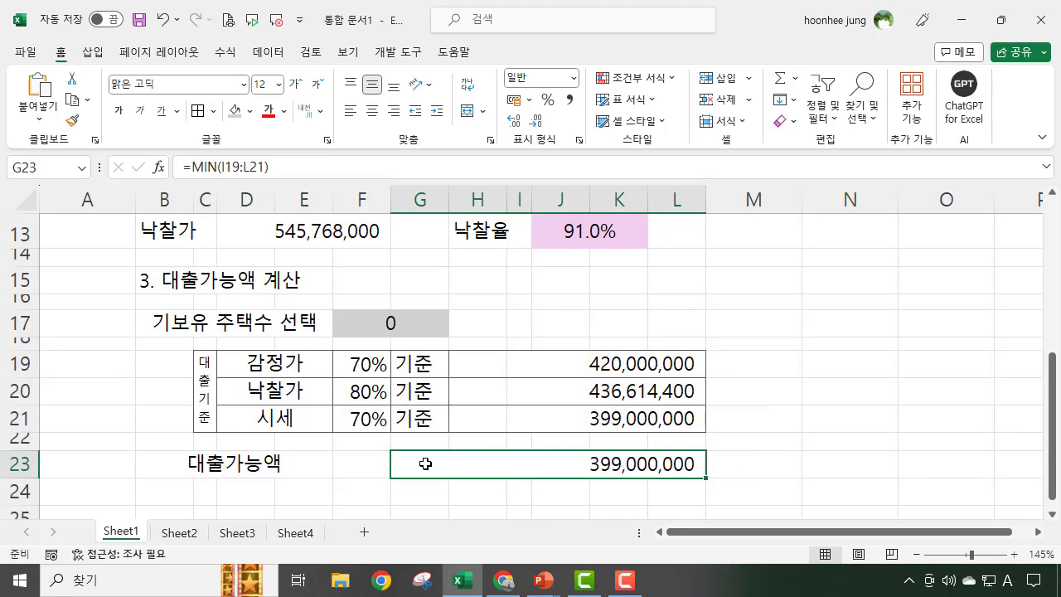
Step: Set the number of owned homes in F17 to 1 and check the 낙찰가 row against the MIN result in G23
click(371, 325)
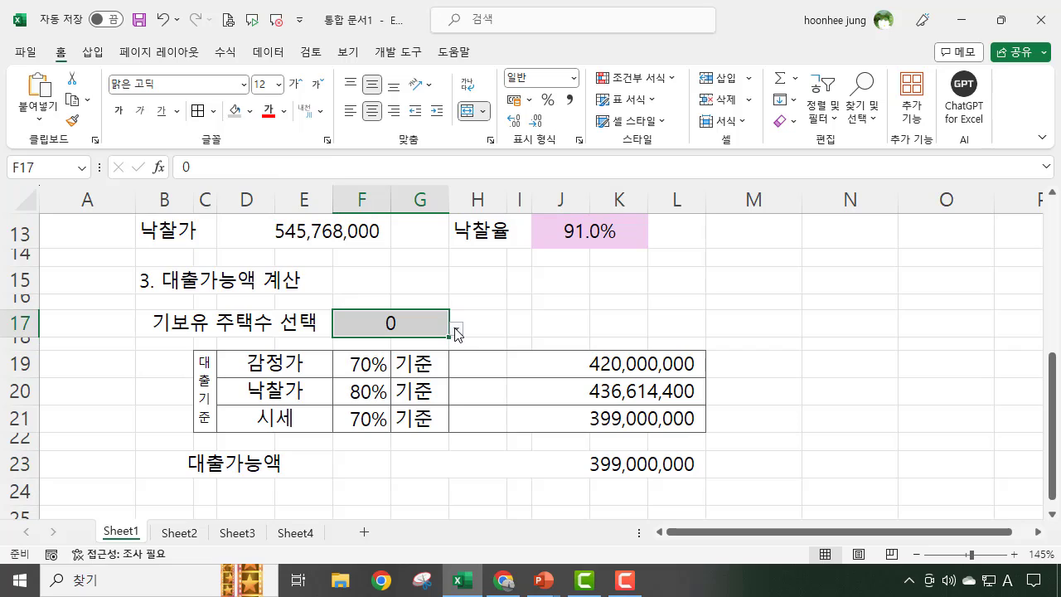
click(456, 330)
click(343, 371)
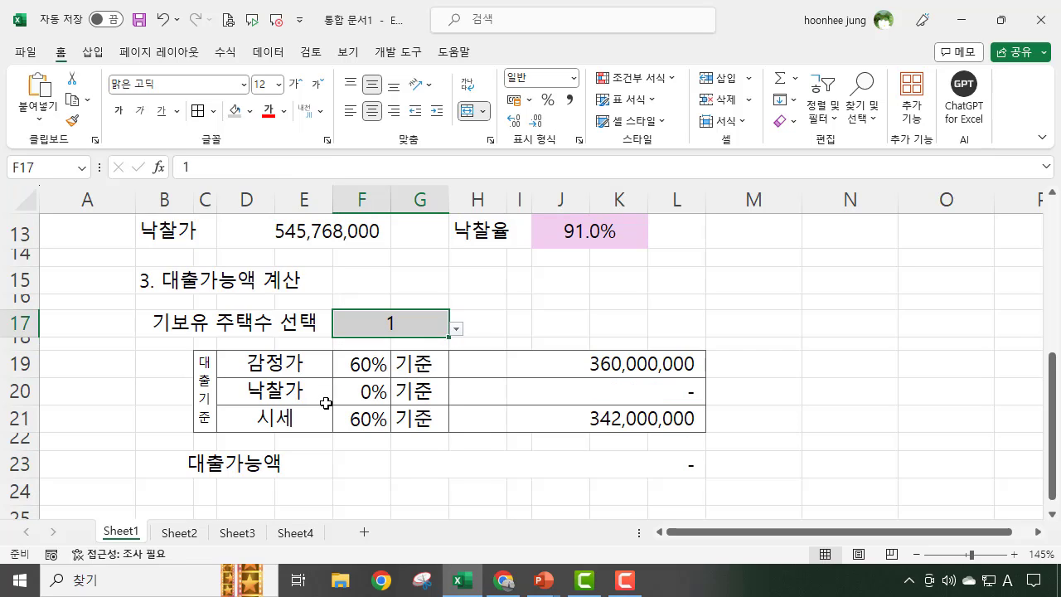
click(659, 468)
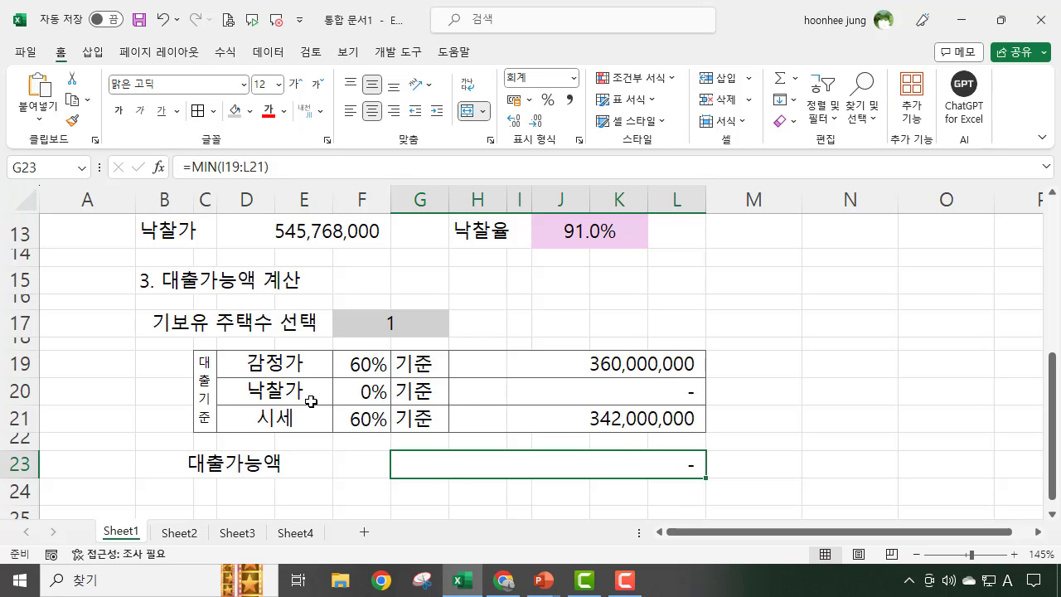
drag(260, 393, 597, 403)
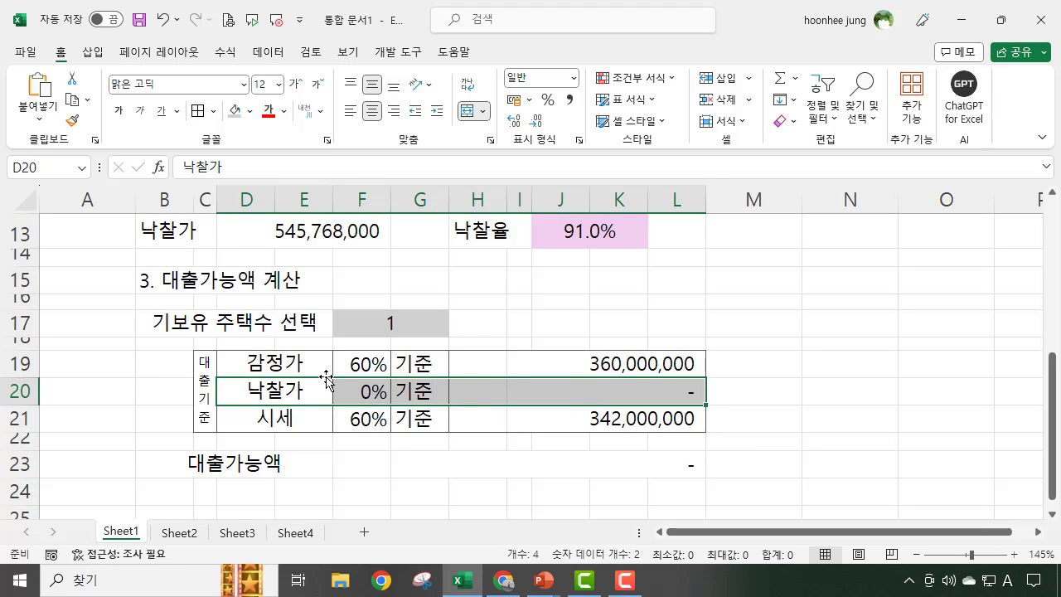
click(660, 465)
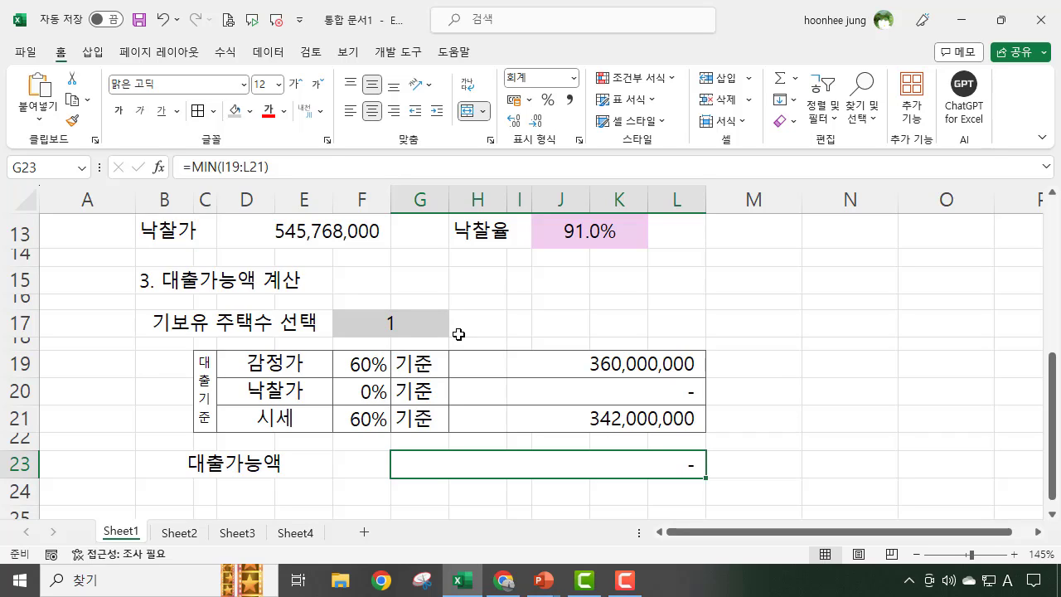
Step: Replace the MIN formula in G23 with =MINIFS(I19:L21,I19:L21,">=0")
click(217, 167)
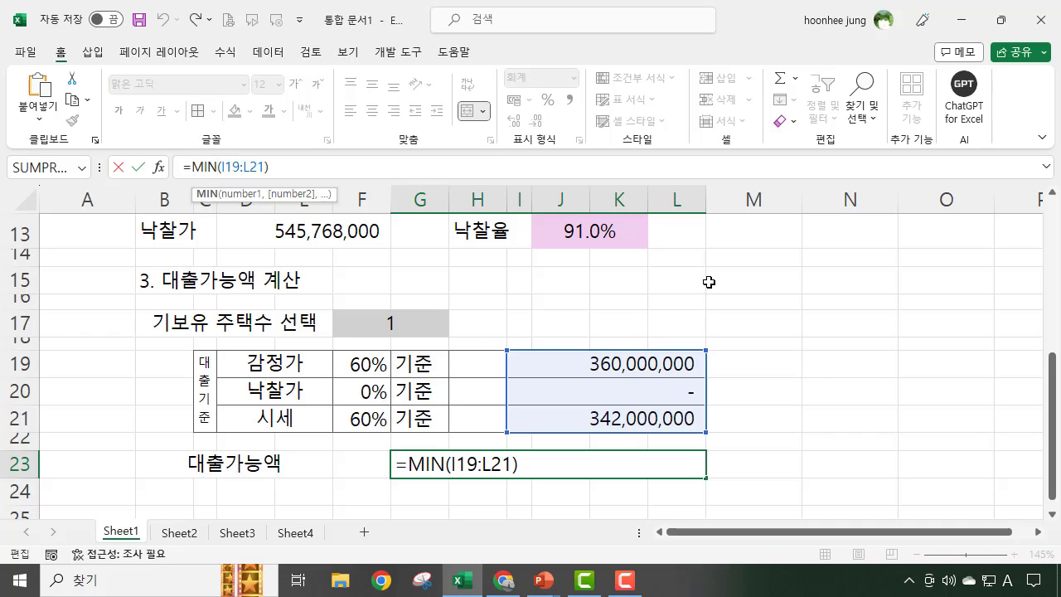
text(i)
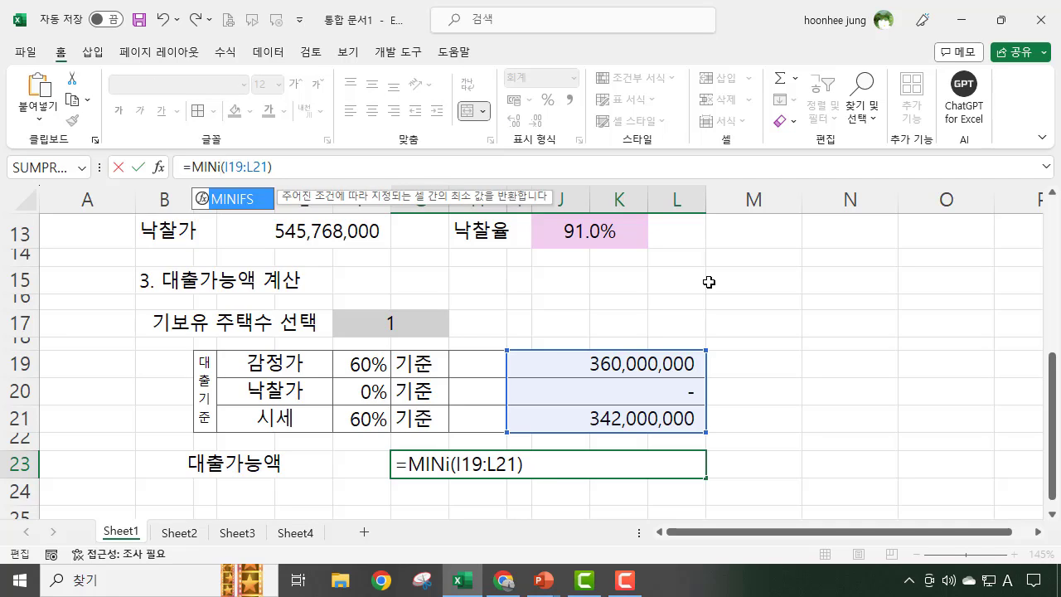
text(f)
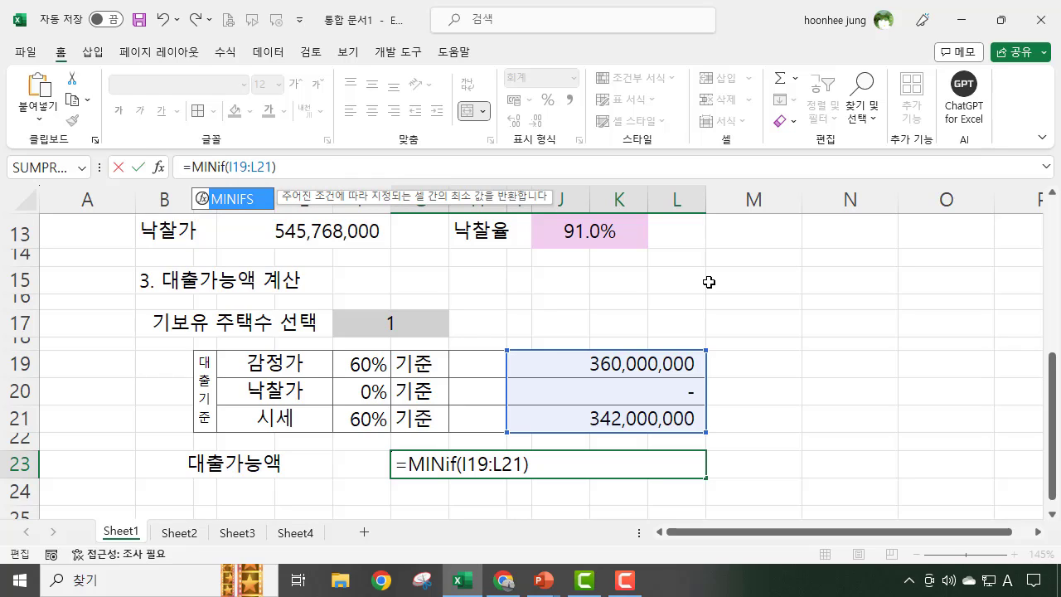
text(s)
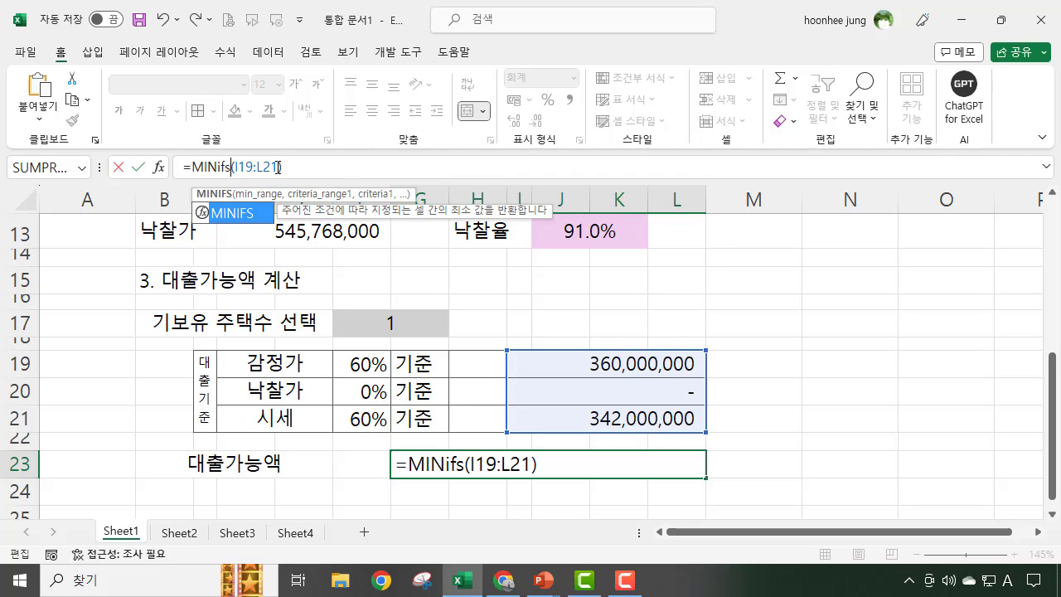
click(279, 168)
text(,)
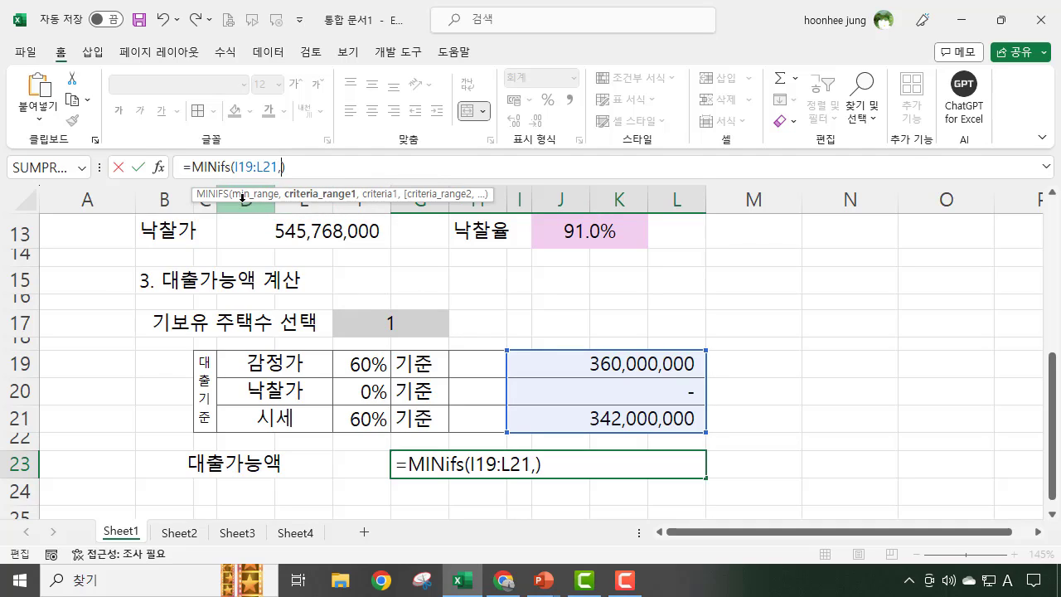
click(564, 360)
drag(567, 378, 554, 418)
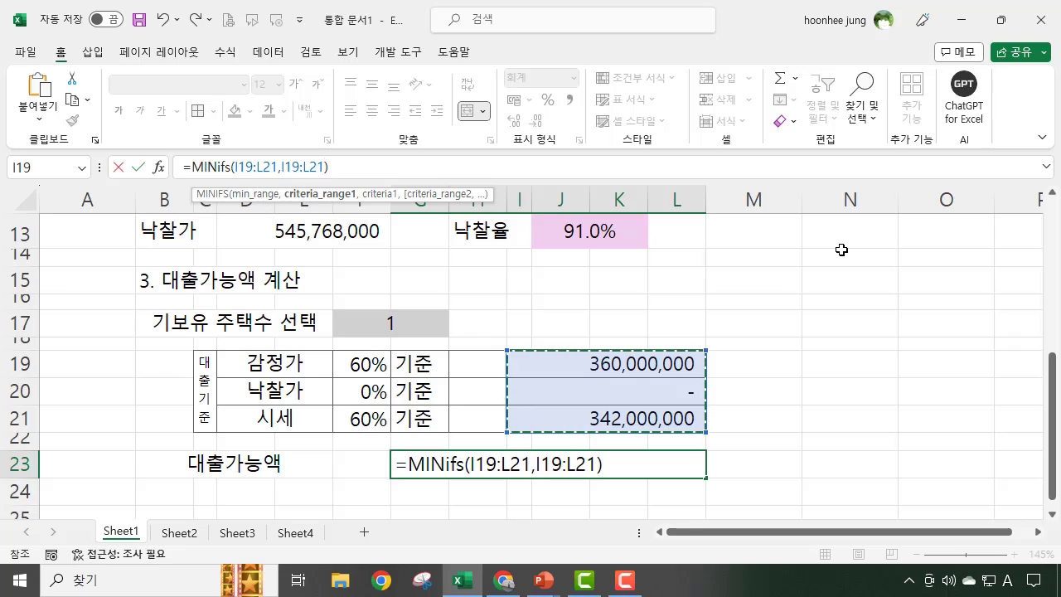
text(,)
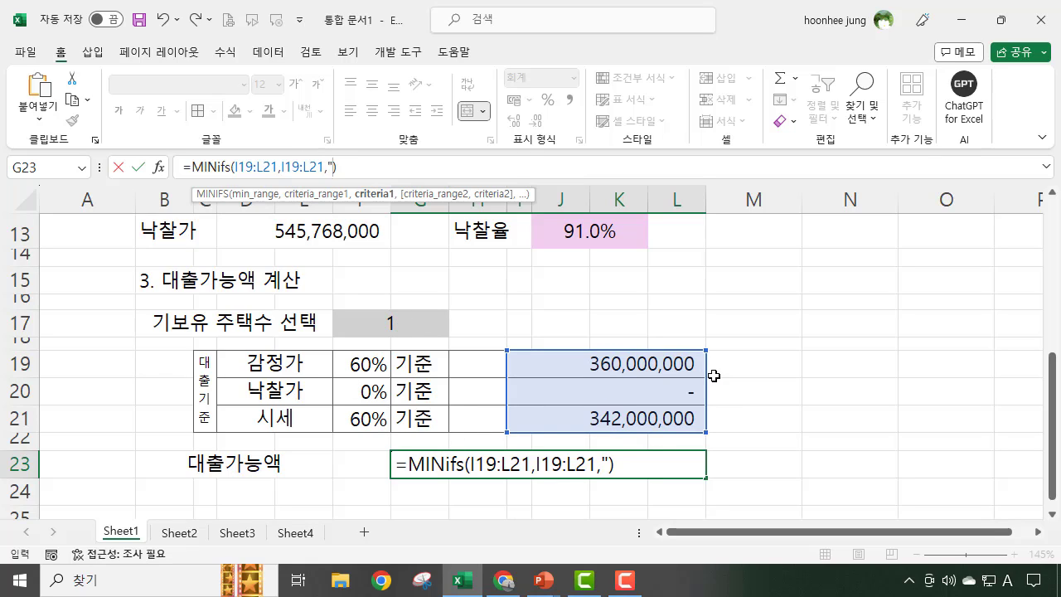
text(=0")
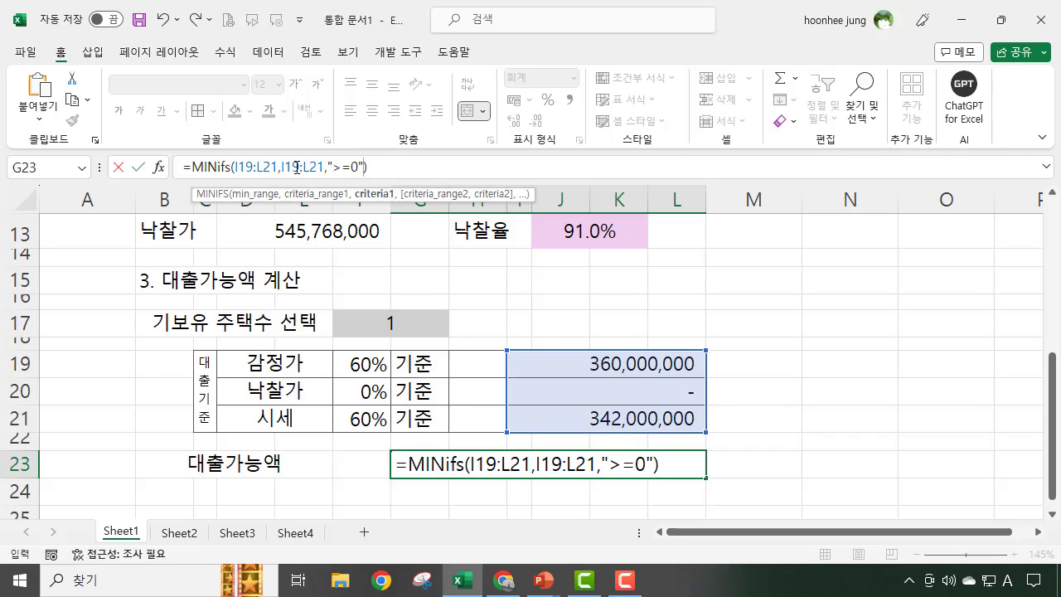
click(388, 168)
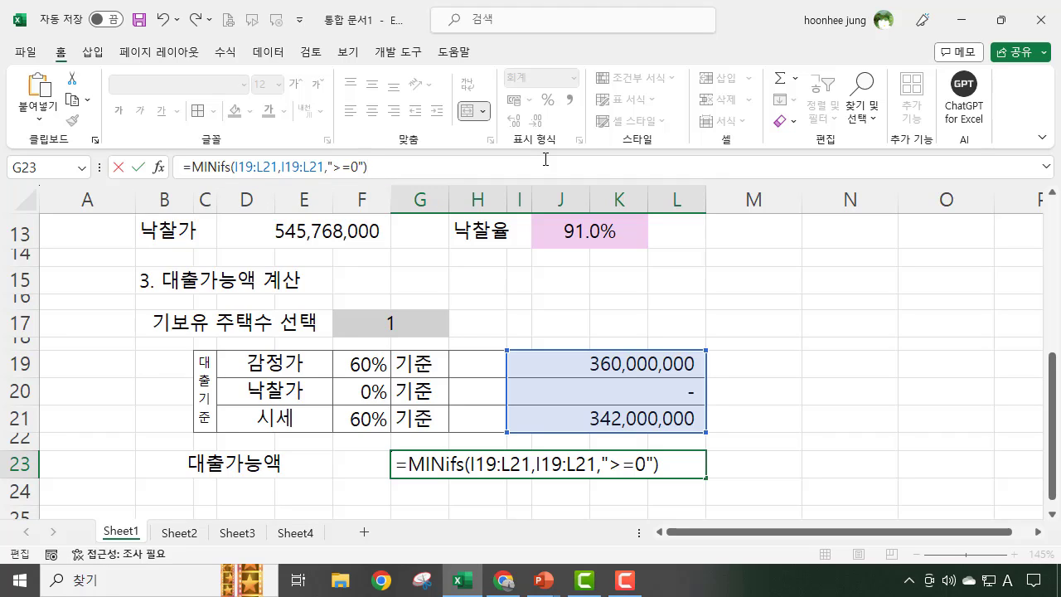
key(Return)
Step: Change the MINIFS criterion in G23 to ">0" so zero limits are excluded, and fill the result cell with grey
click(632, 466)
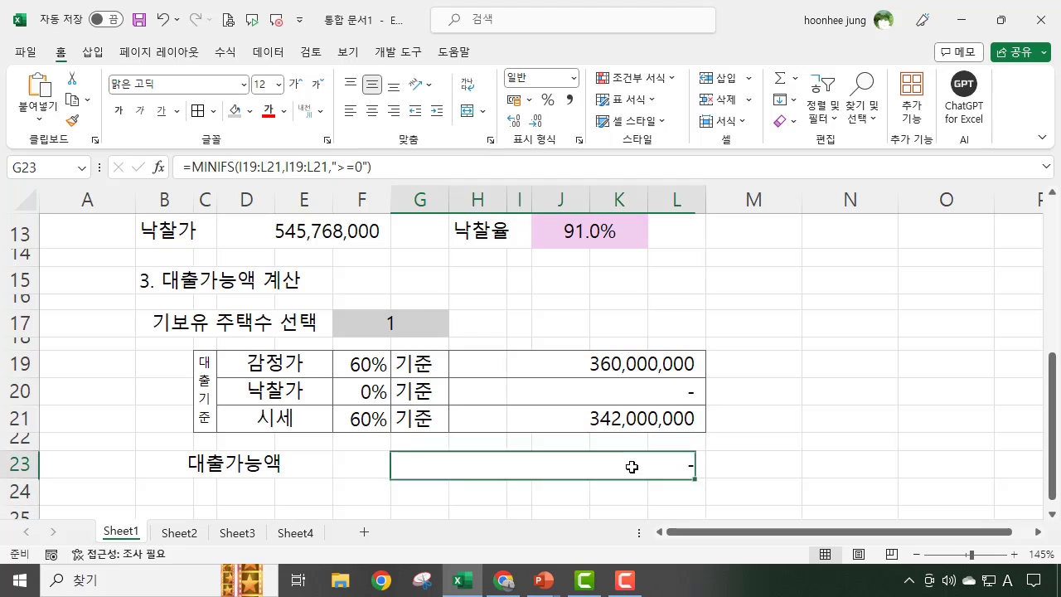
click(348, 169)
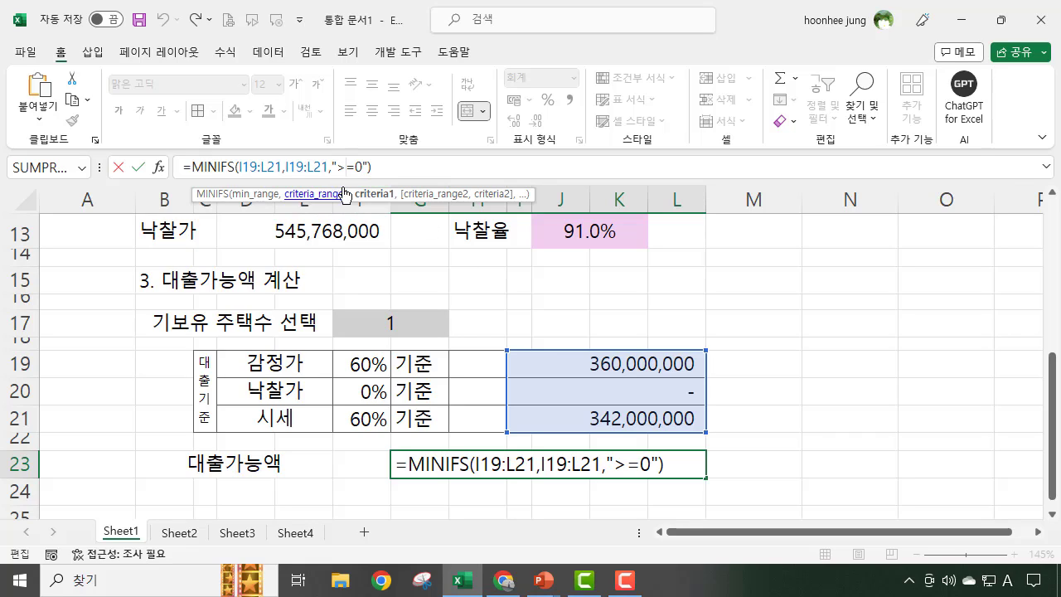
click(356, 167)
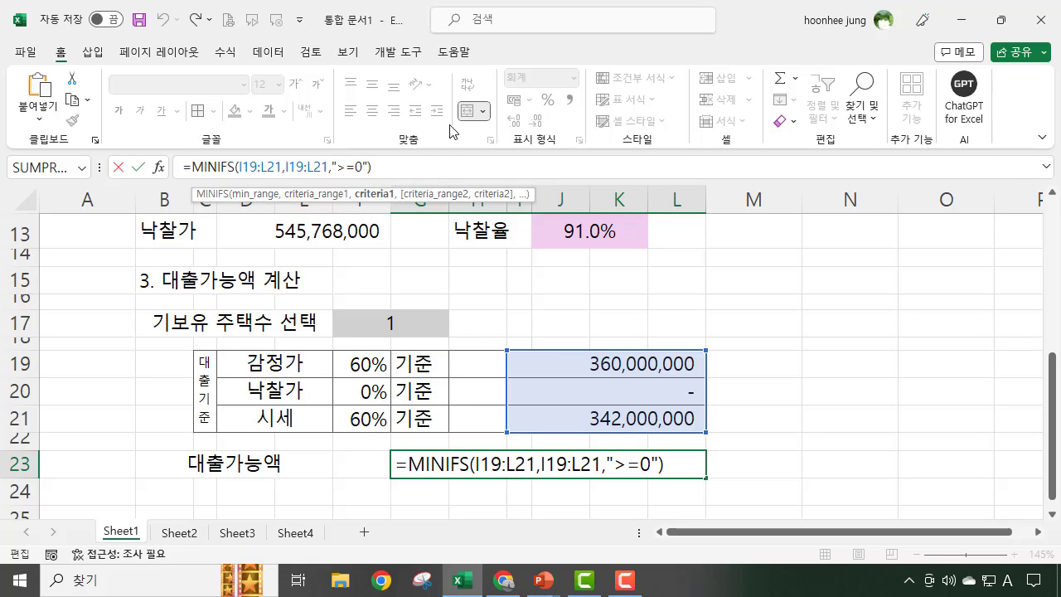
key(BackSpace)
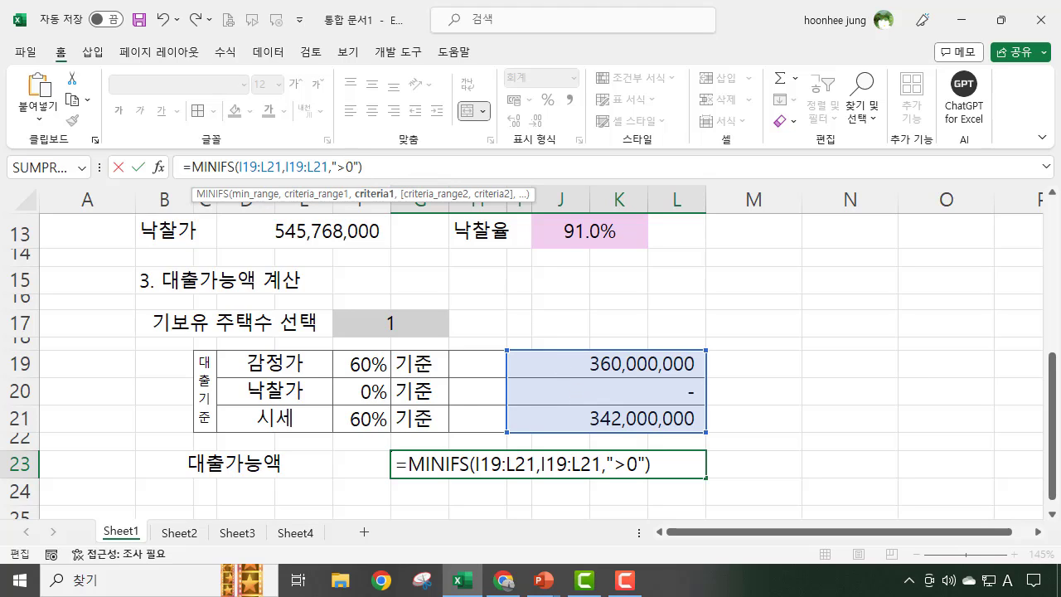
key(Return)
click(631, 471)
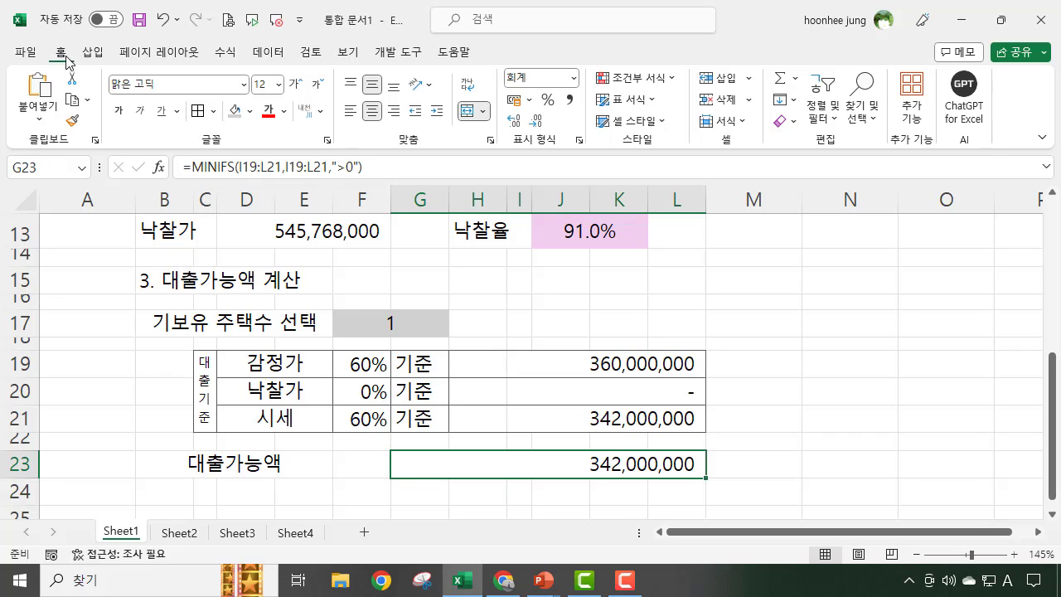
click(237, 113)
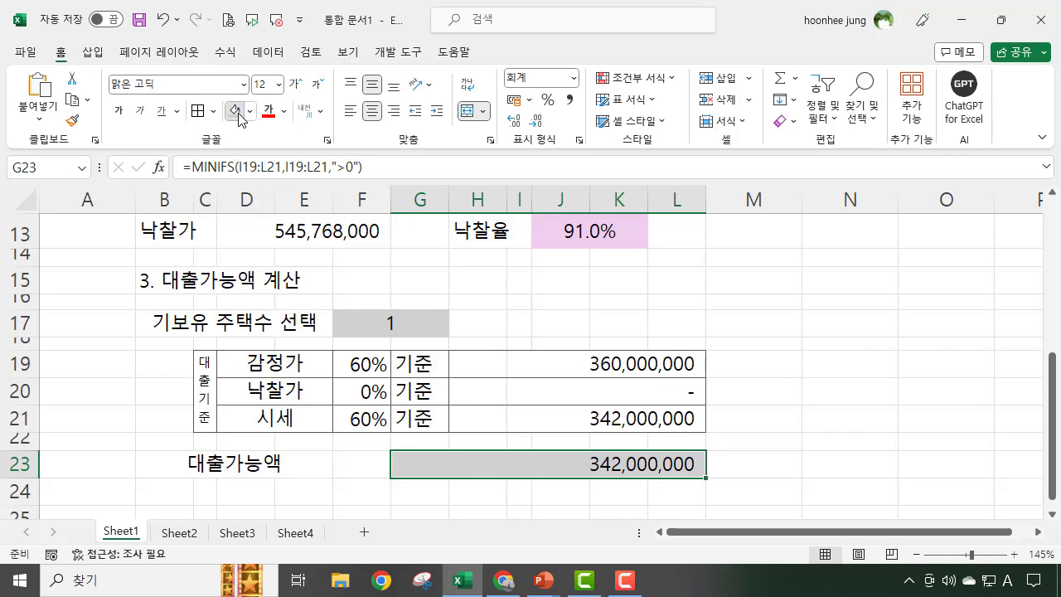
Step: Reduce the height of row 24 to make a narrow spacer below the 대출가능액 row
click(859, 363)
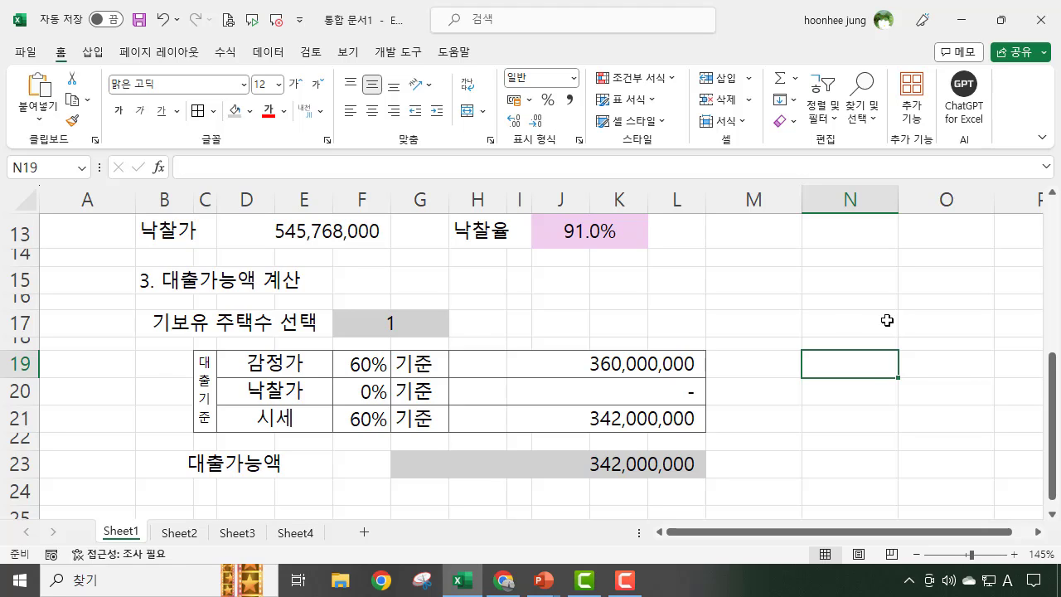
scroll(219, 424, down, 2)
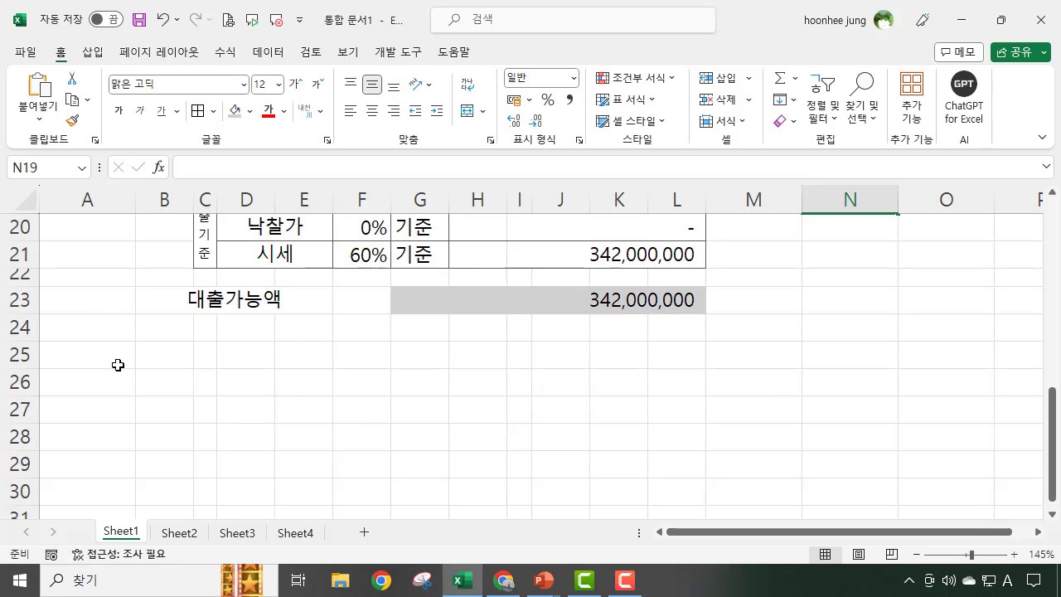
drag(25, 341, 26, 329)
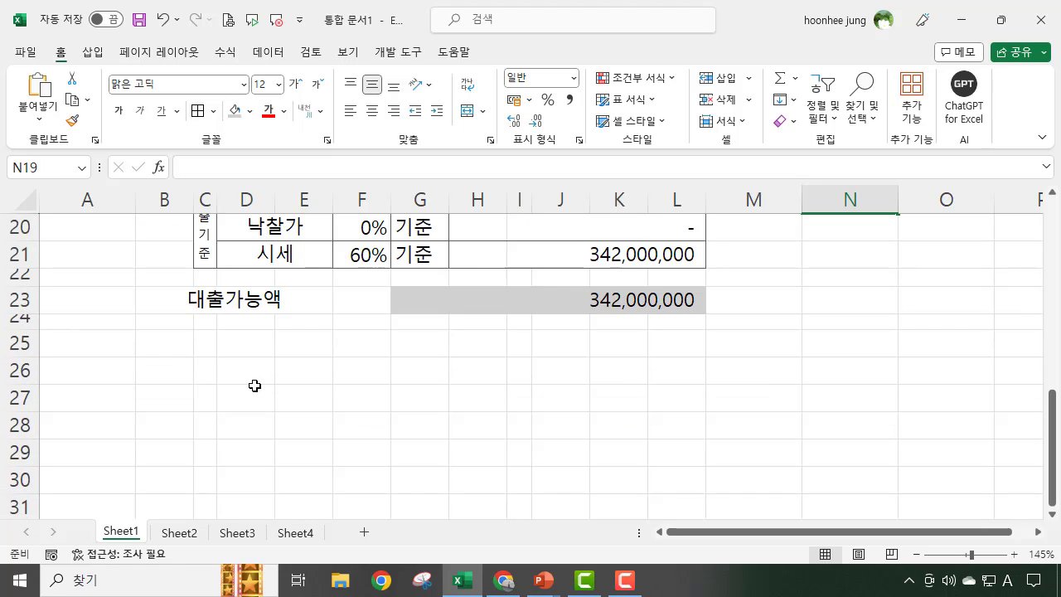
scroll(296, 387, up, 2)
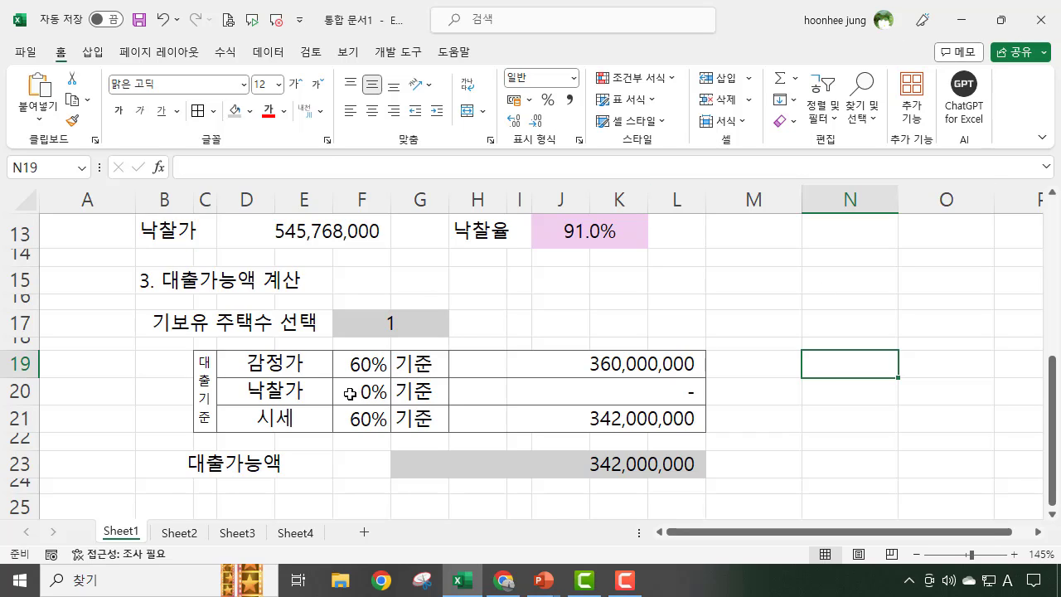
Step: Enter the section heading "4.세금 및 기타비용" in B25 and shrink row 26 beneath it to a narrow spacer
scroll(353, 393, down, 2)
click(169, 361)
scroll(545, 391, up, 2)
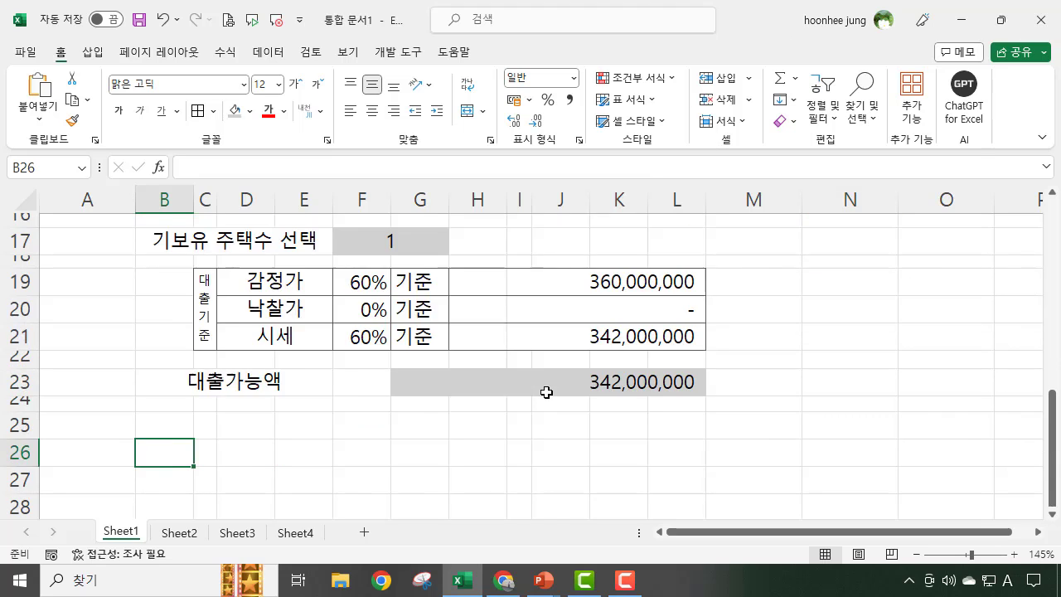
scroll(543, 405, down, 1)
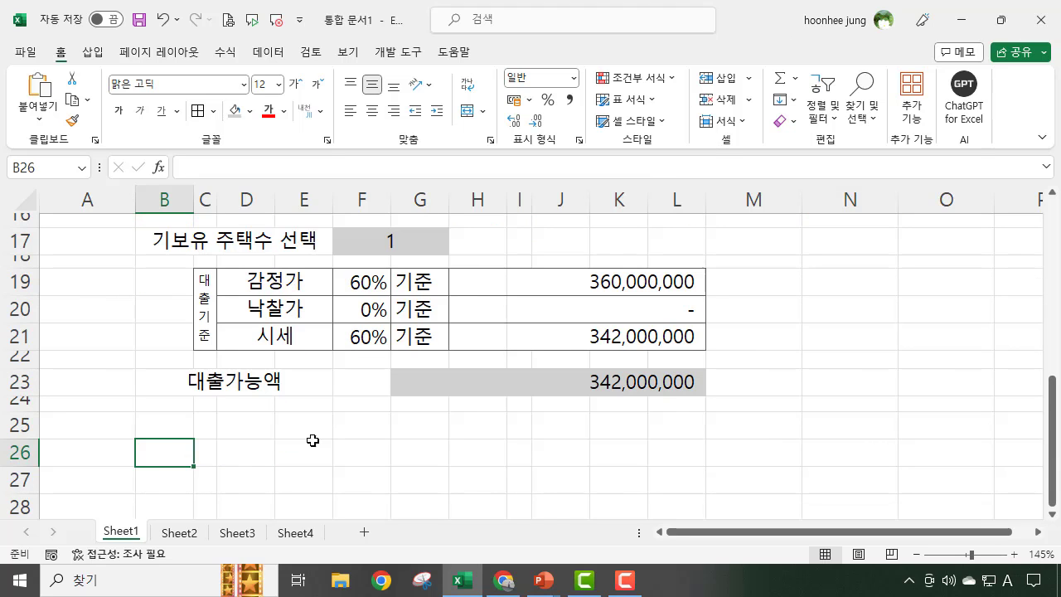
click(159, 426)
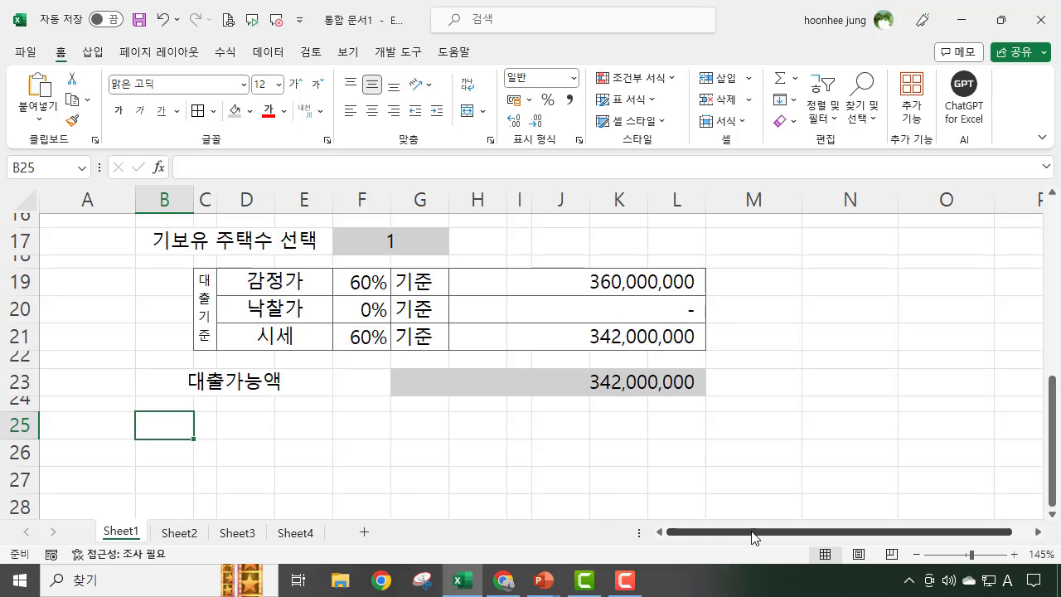
text(4.tprma)
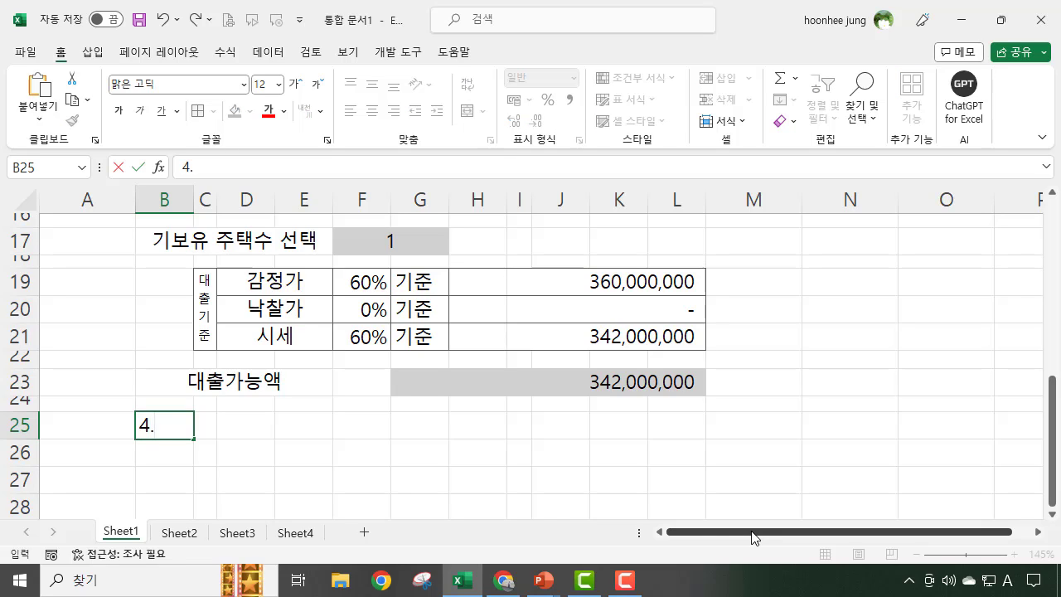
key(BackSpace)
key(BackSpace)
key(BackSpace)
key(BackSpace)
key(BackSpace)
key(Hangul)
text(세금 및 )
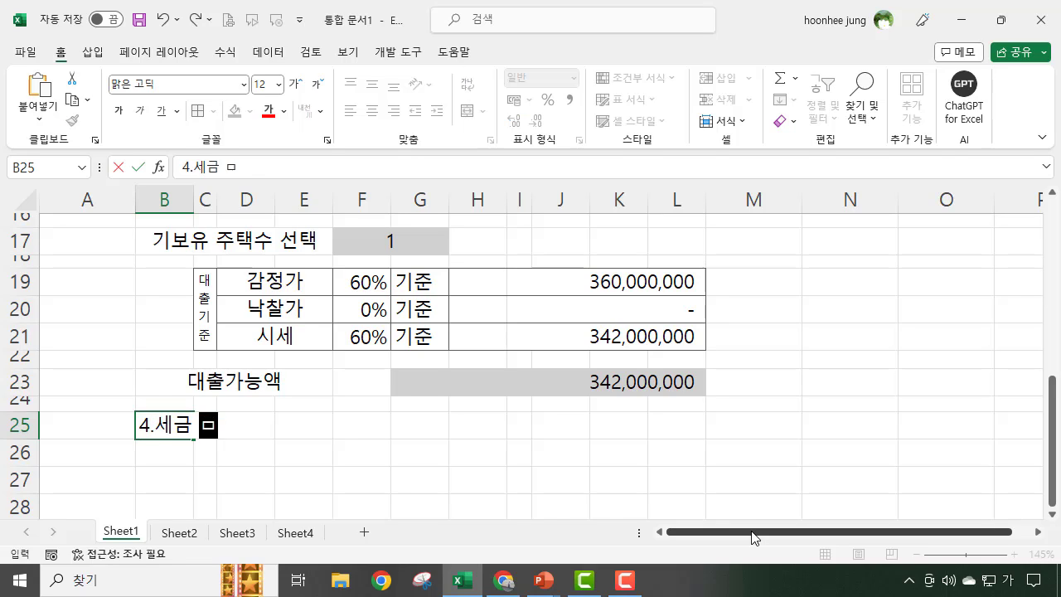
text(기타비용)
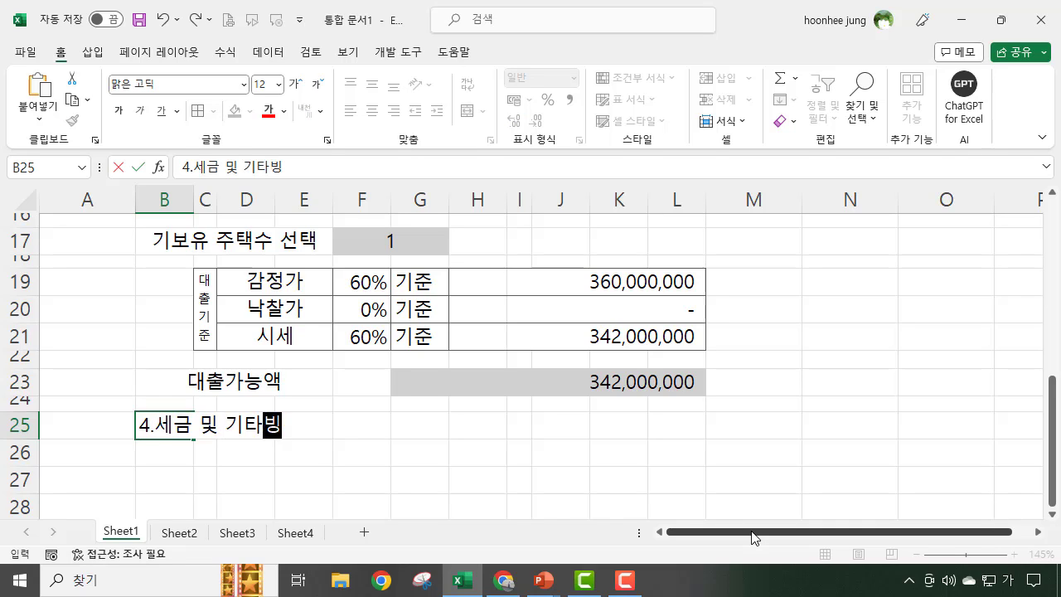
key(Return)
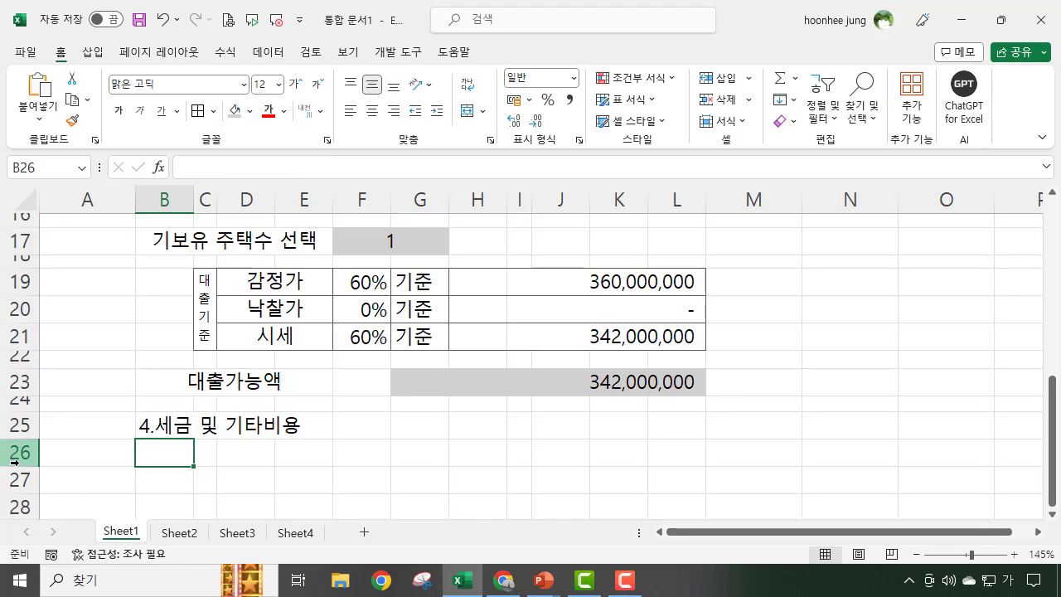
drag(27, 467, 28, 440)
click(249, 481)
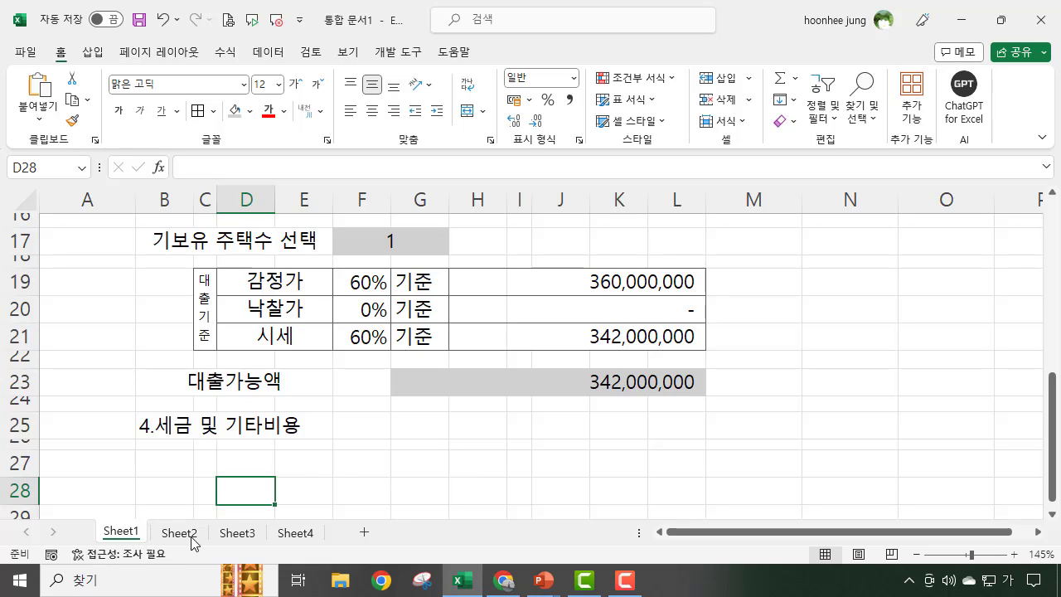
Step: Merge and center B27:D27 and enter the label "명도비용" in it
click(173, 467)
drag(174, 468, 241, 474)
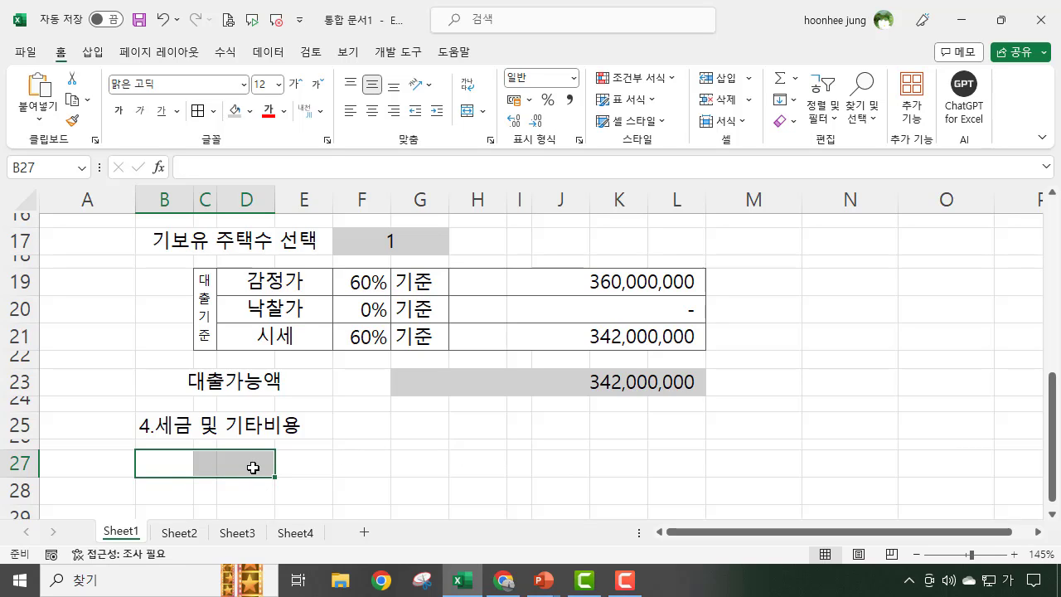
click(468, 111)
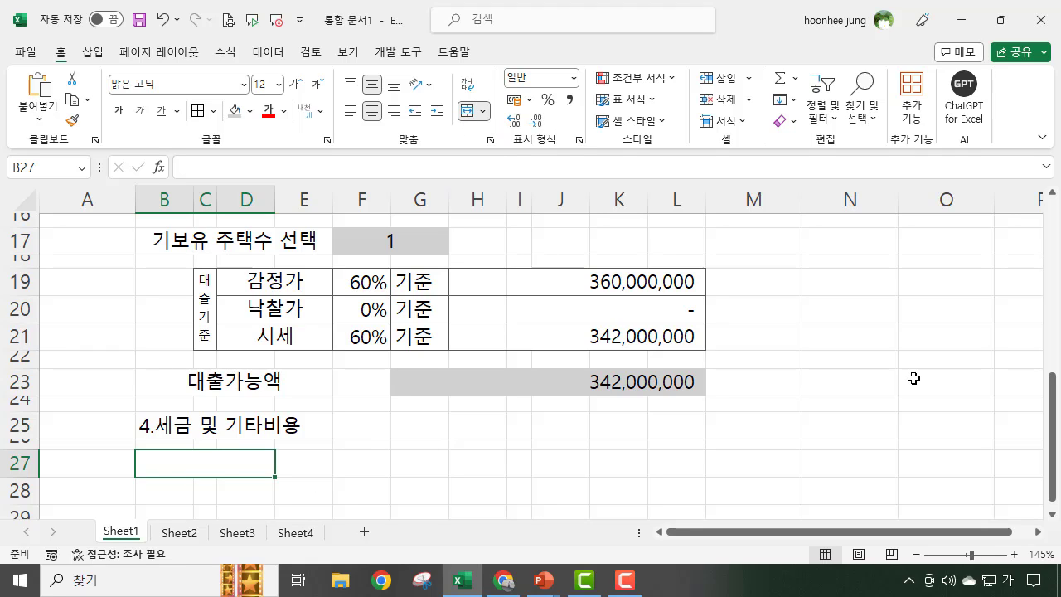
text(명도빙)
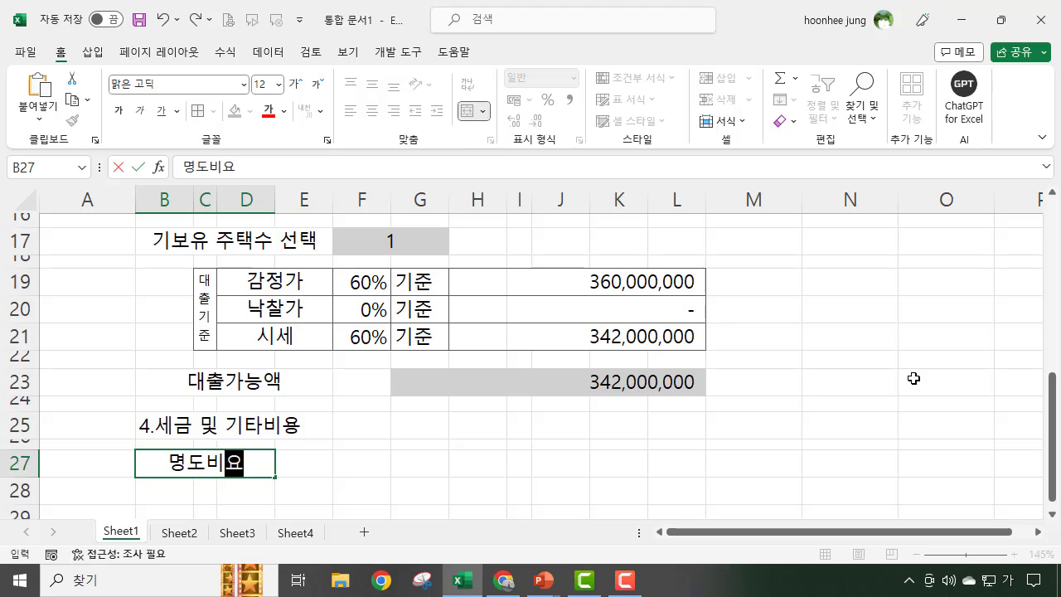
text(용)
key(Return)
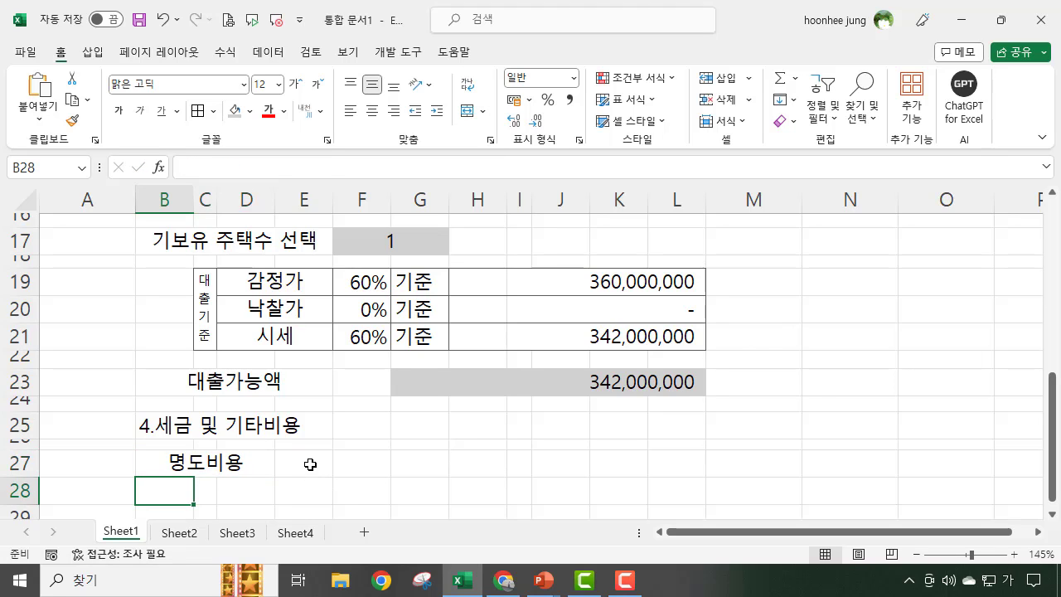
Step: Merge and center E27:F27 beside the 명도비용 label and apply the comma number style to it
click(310, 465)
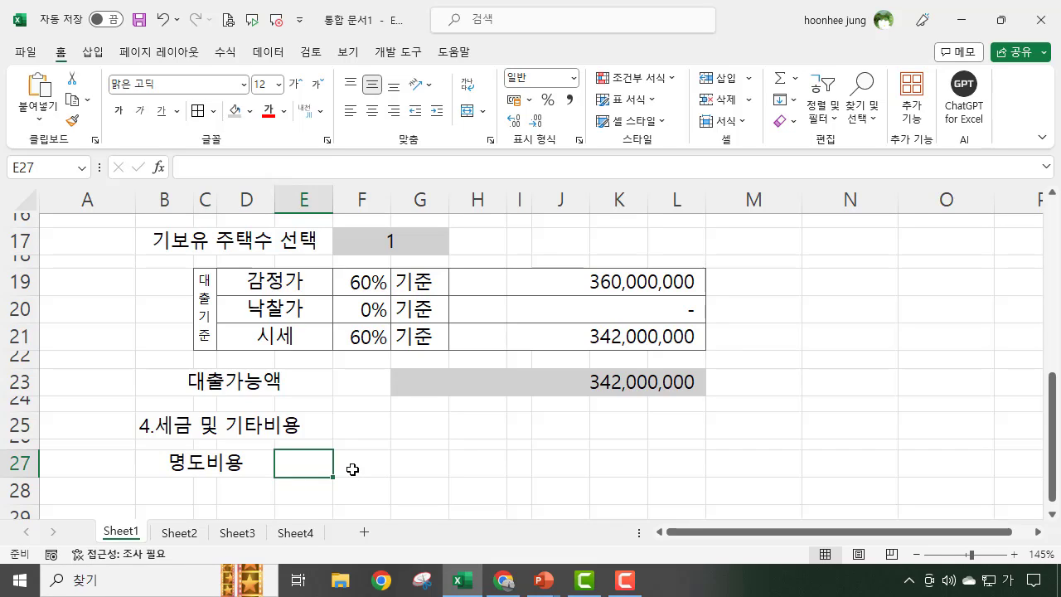
drag(287, 465, 436, 472)
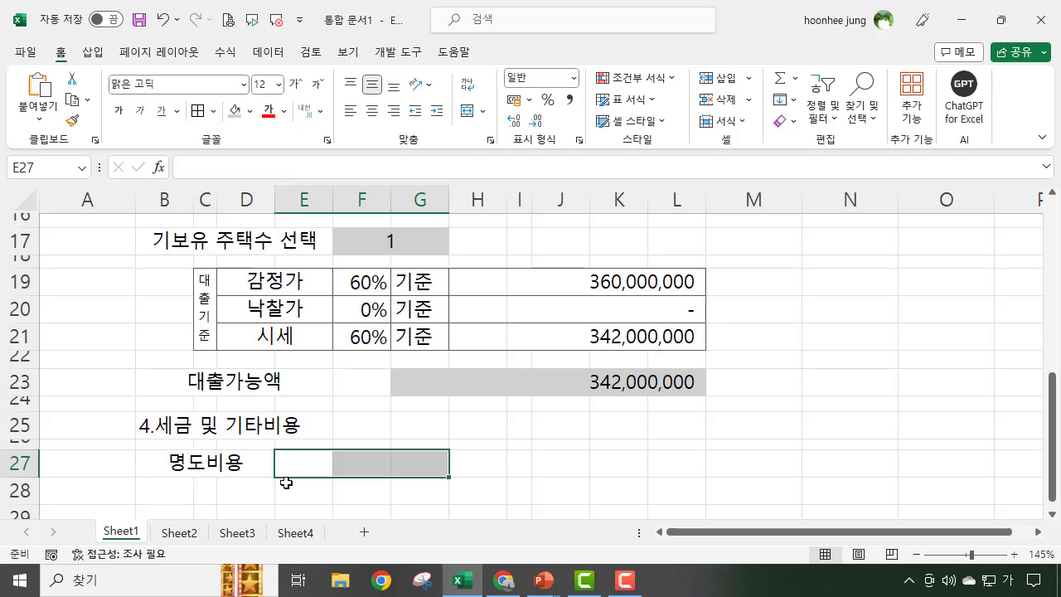
click(447, 494)
drag(296, 459, 411, 470)
drag(317, 466, 366, 463)
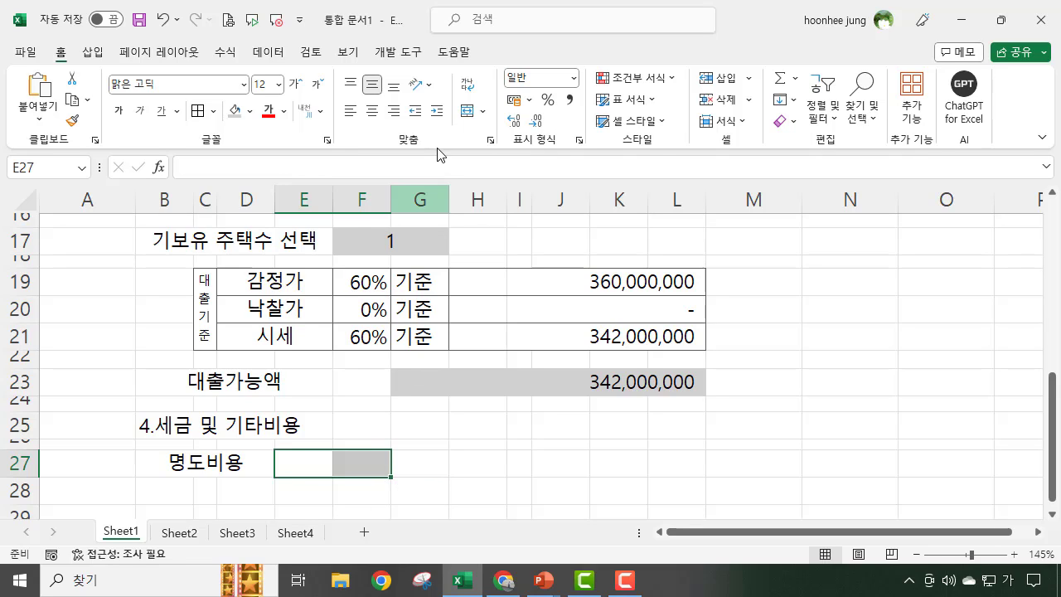
click(515, 458)
click(334, 468)
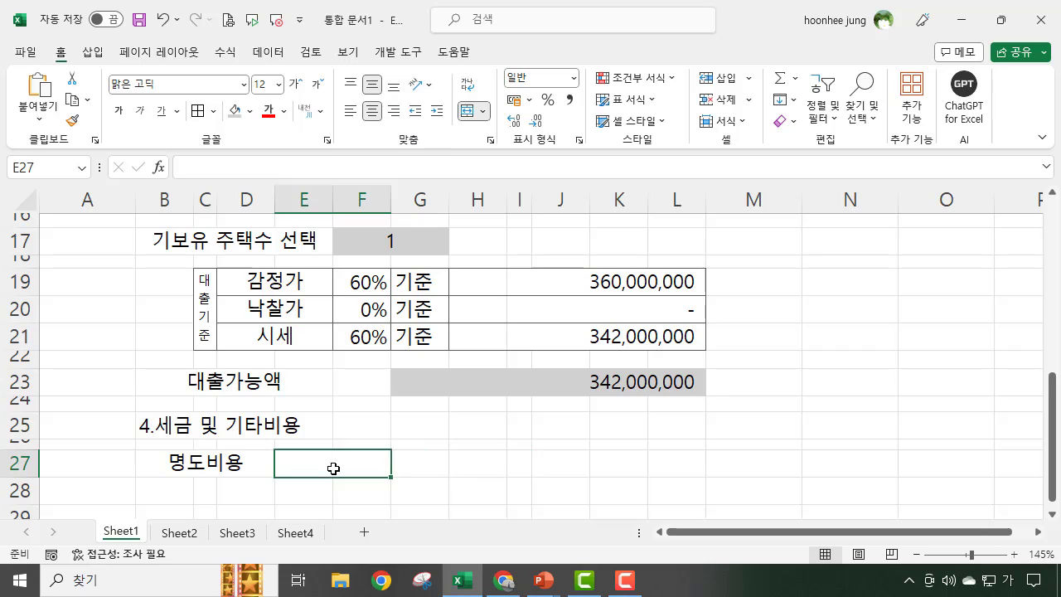
click(569, 100)
Step: Merge and center H27:I27 and enter the label "미납세비" in it
click(473, 467)
click(425, 471)
drag(481, 465, 512, 461)
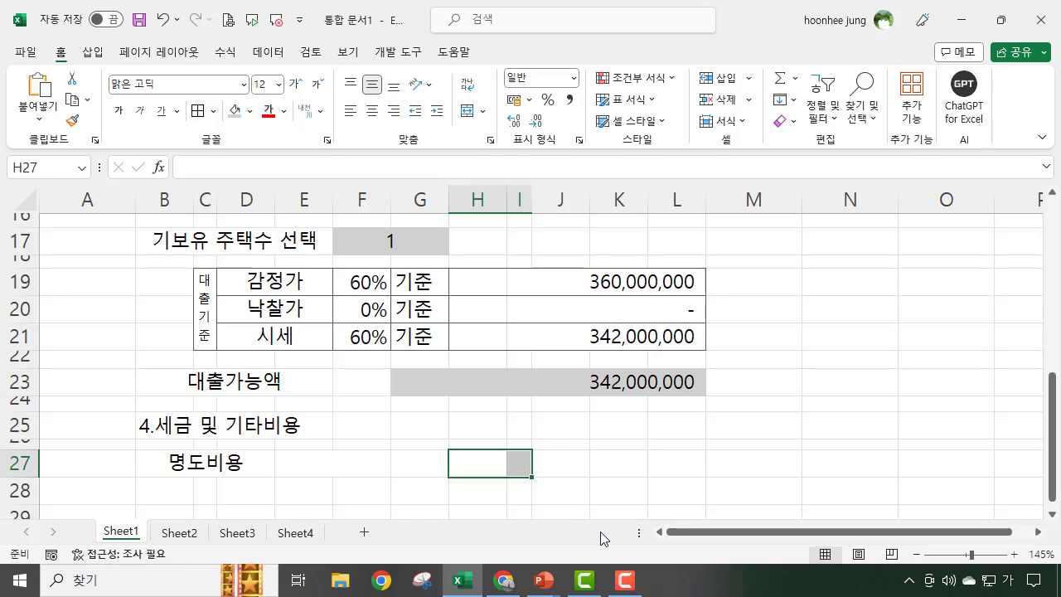
click(466, 111)
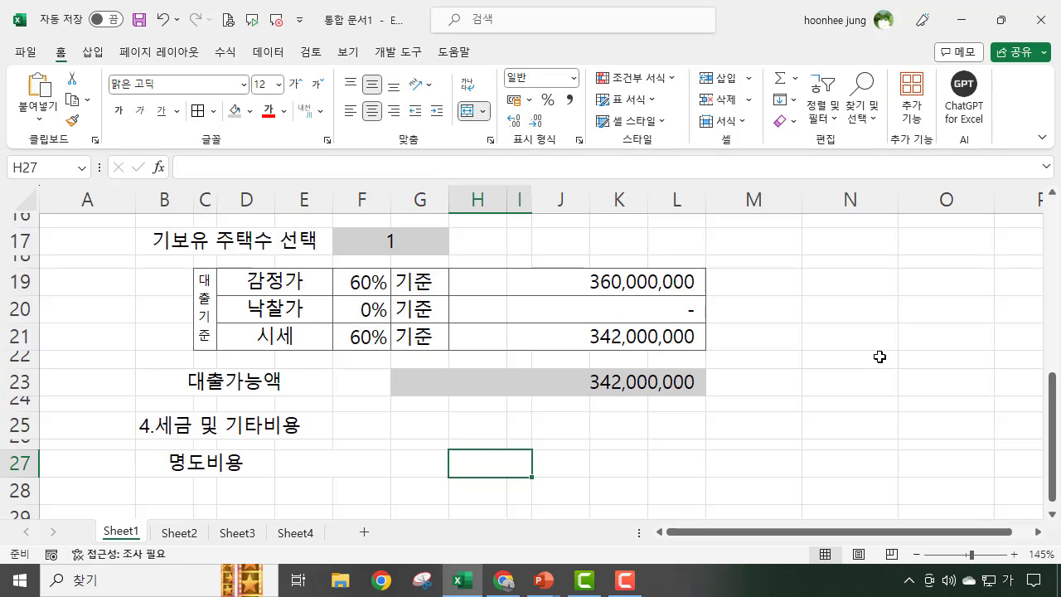
text(미납세비)
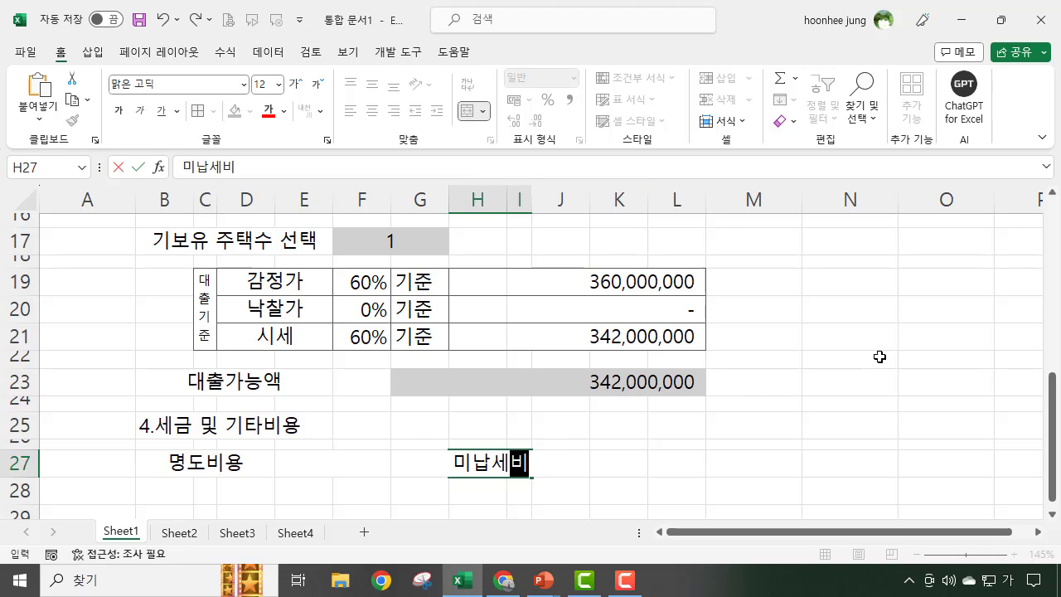
key(Return)
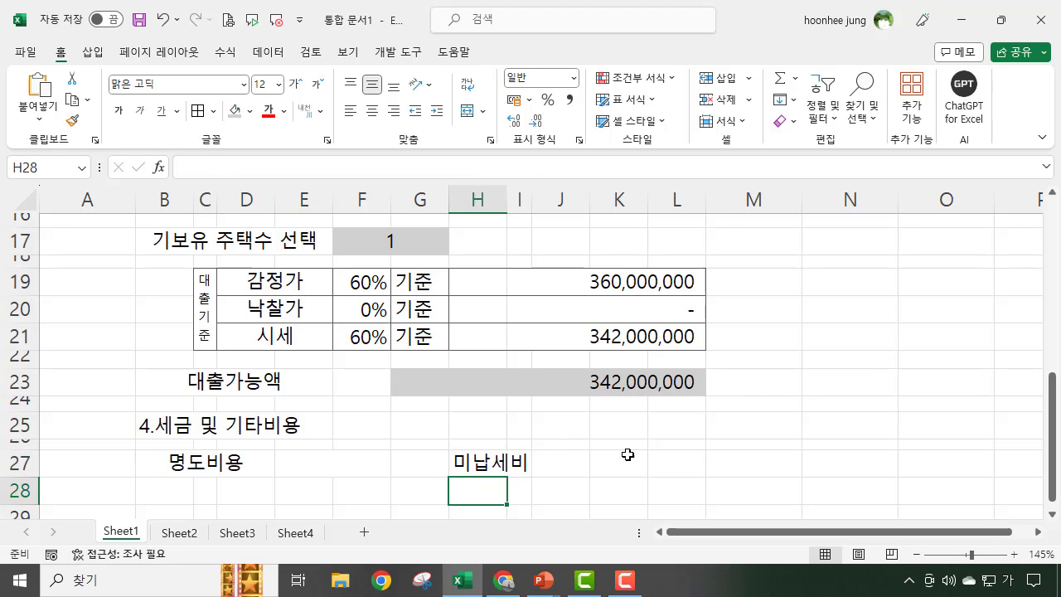
drag(559, 468, 612, 468)
click(702, 473)
click(512, 466)
click(606, 463)
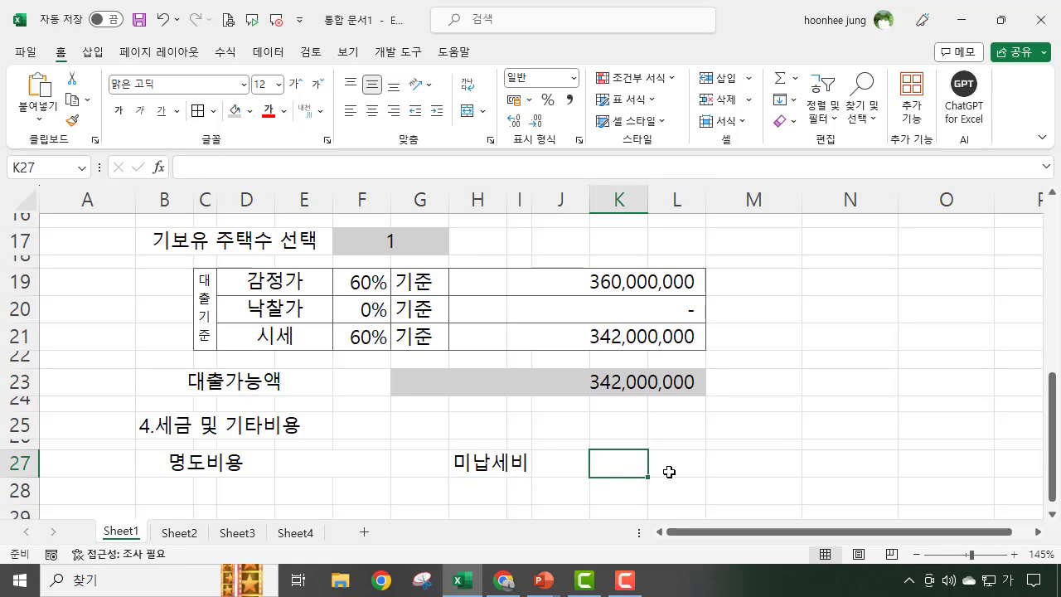
click(507, 466)
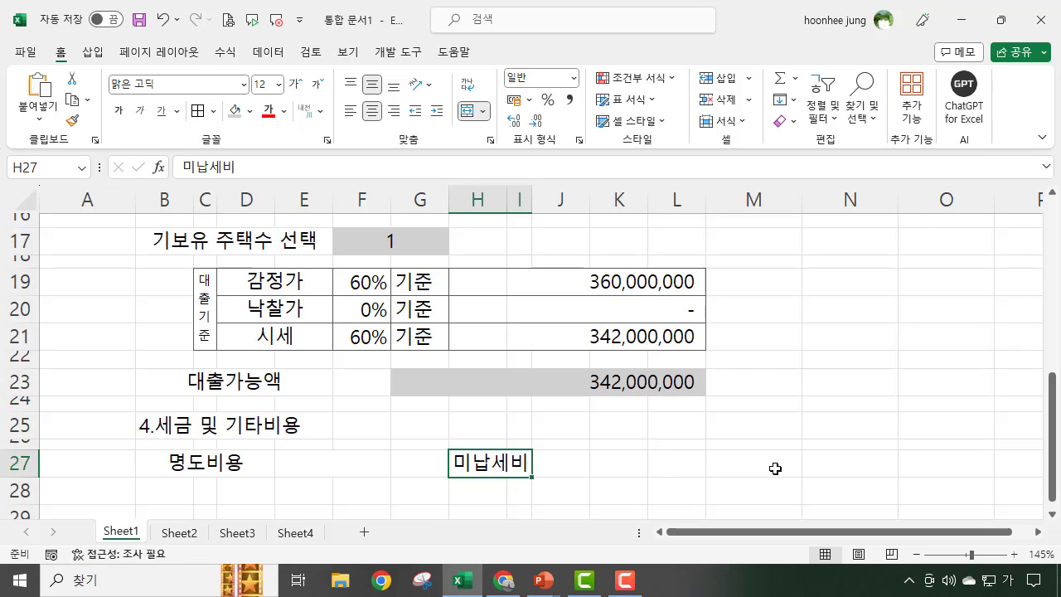
drag(556, 466, 682, 469)
click(613, 470)
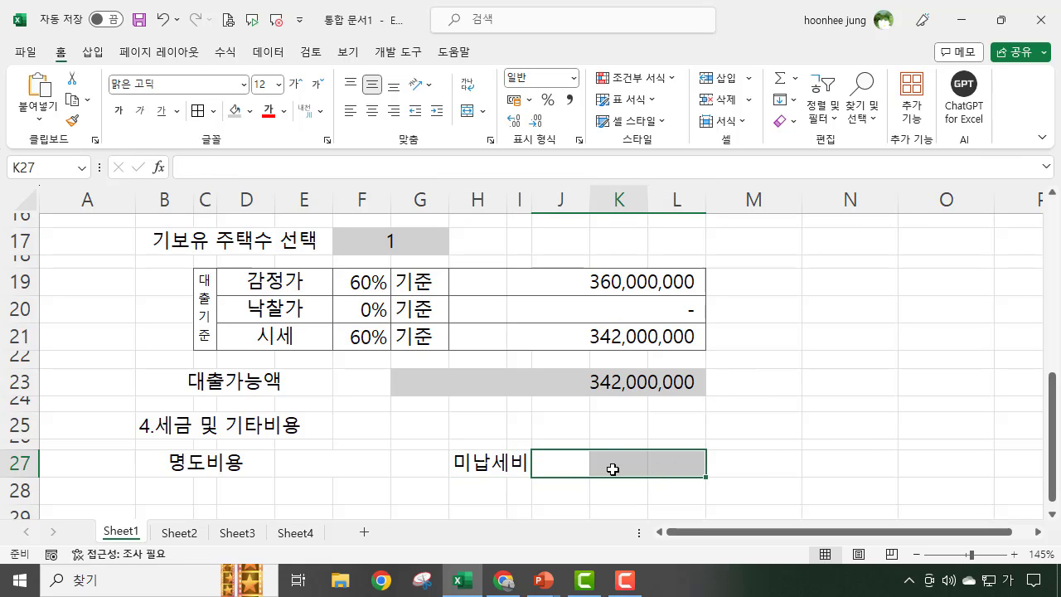
Step: Merge and center B28:D28 below 명도비용 and enter the label "취득세" in it
click(171, 490)
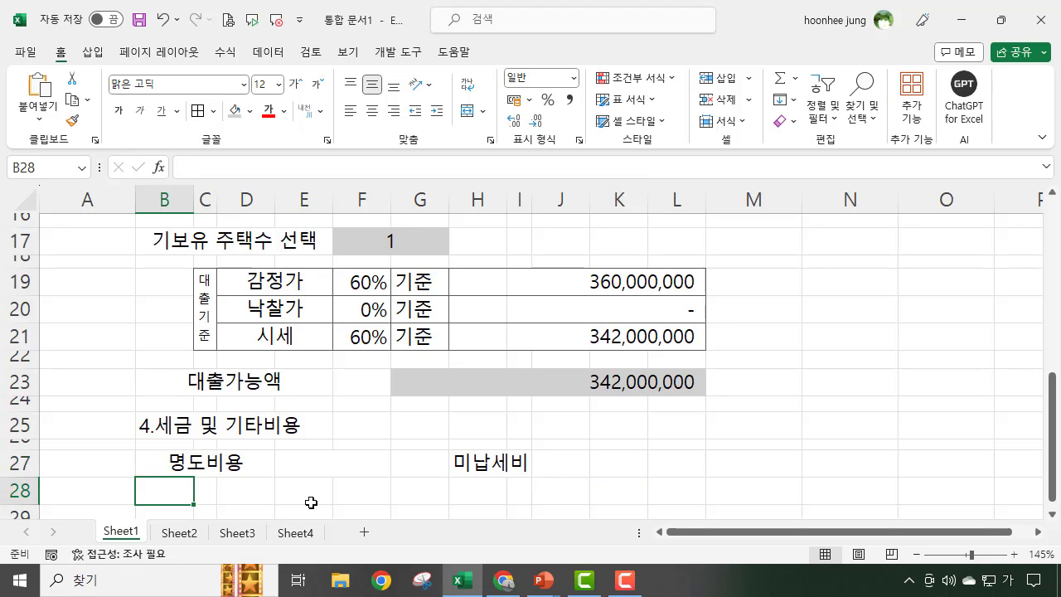
scroll(311, 502, down, 1)
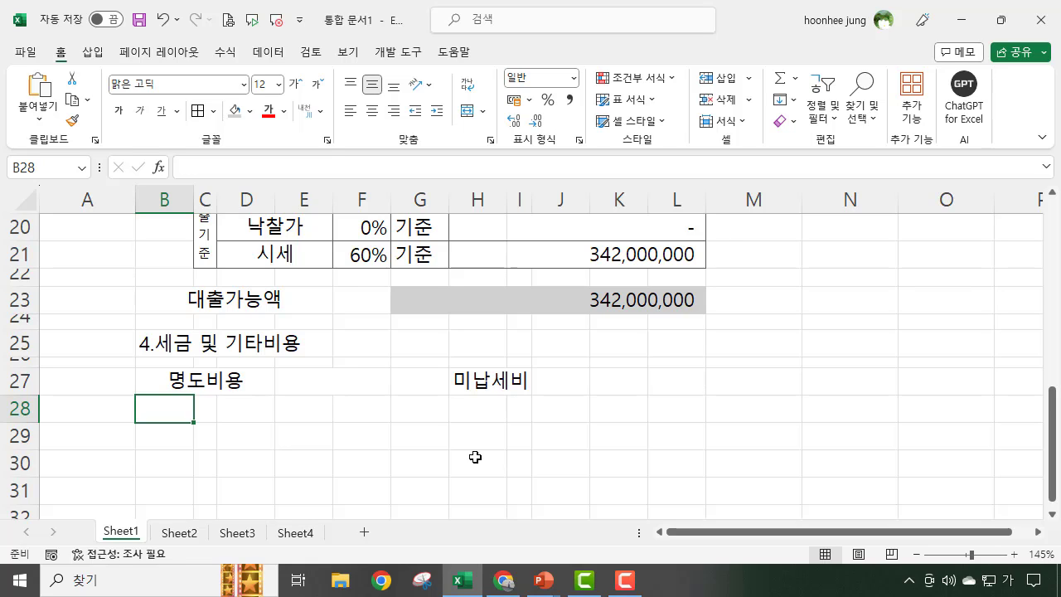
drag(173, 406, 235, 408)
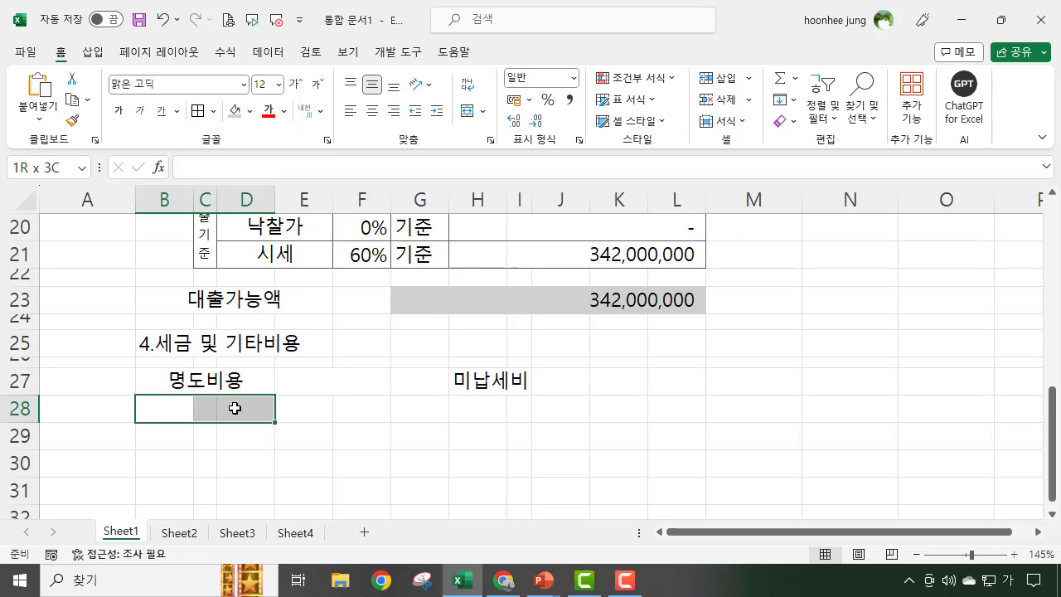
click(469, 110)
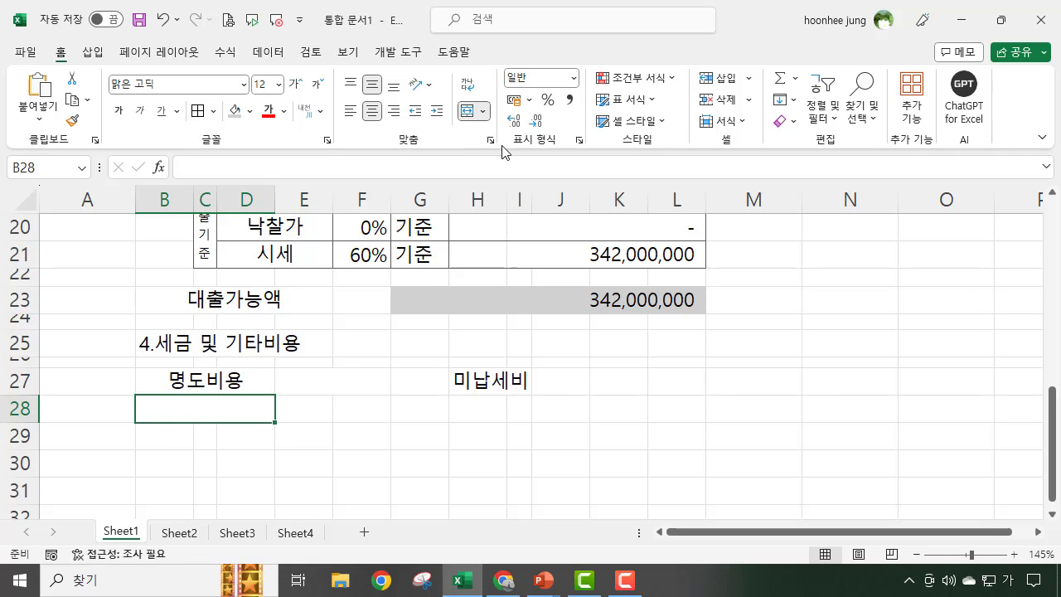
text(취득세)
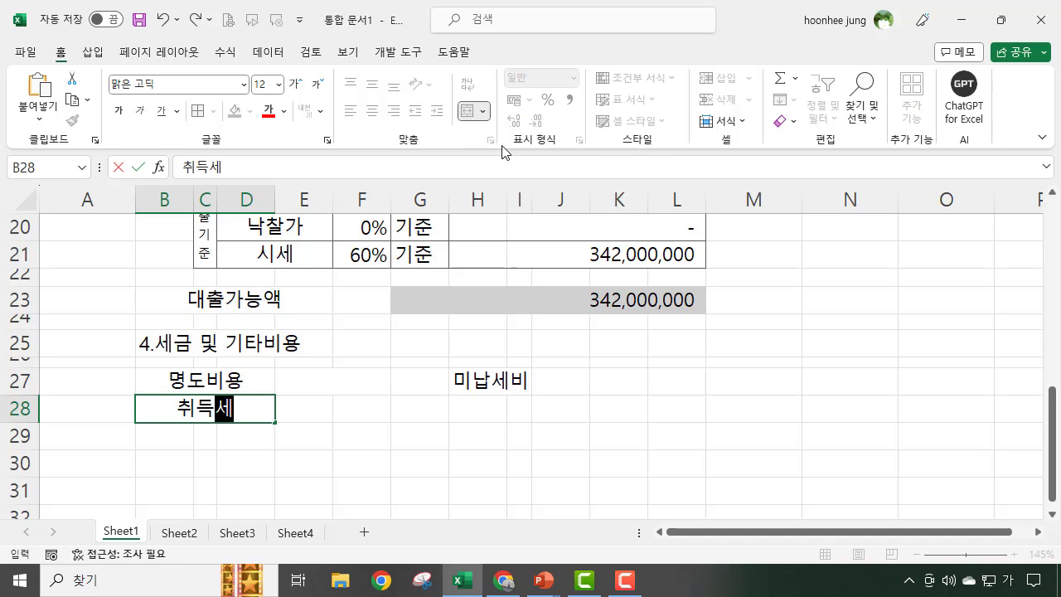
key(Return)
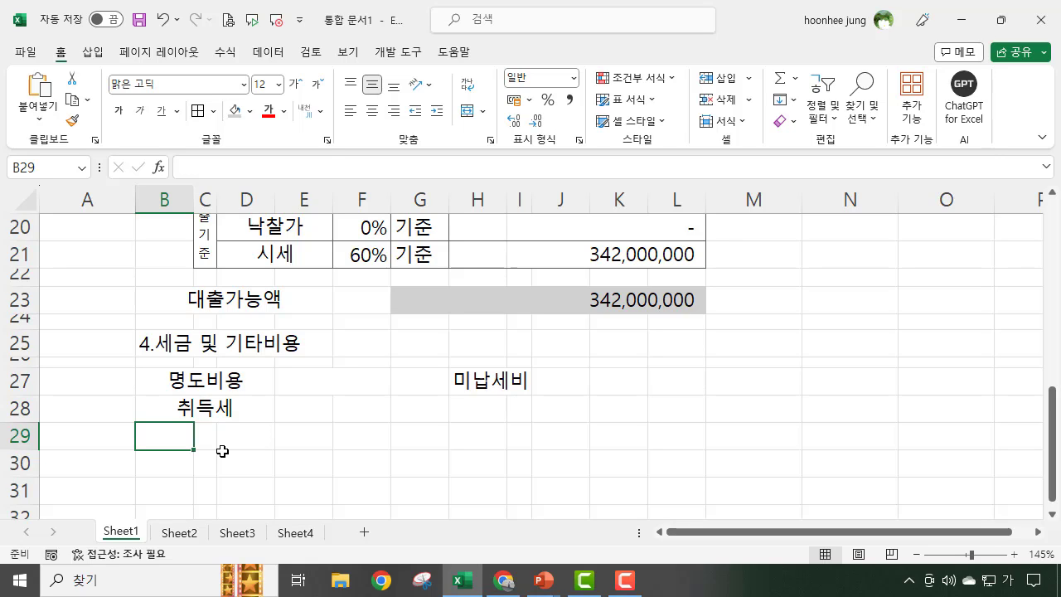
Step: Merge and center H28:I28 below 미납세비 and enter the label "지방교육세" in it
drag(469, 410, 517, 413)
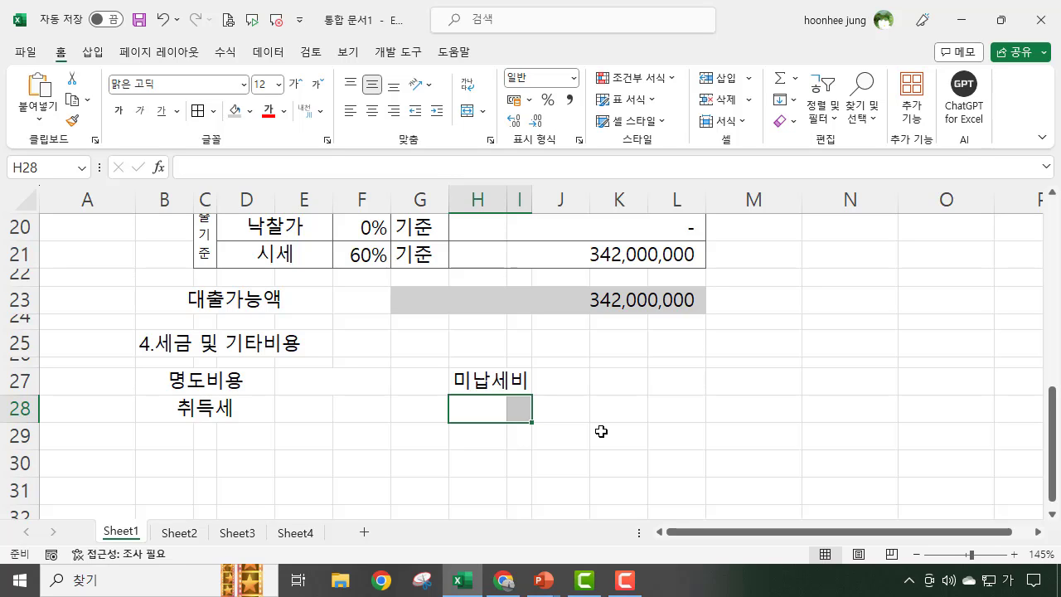
click(468, 110)
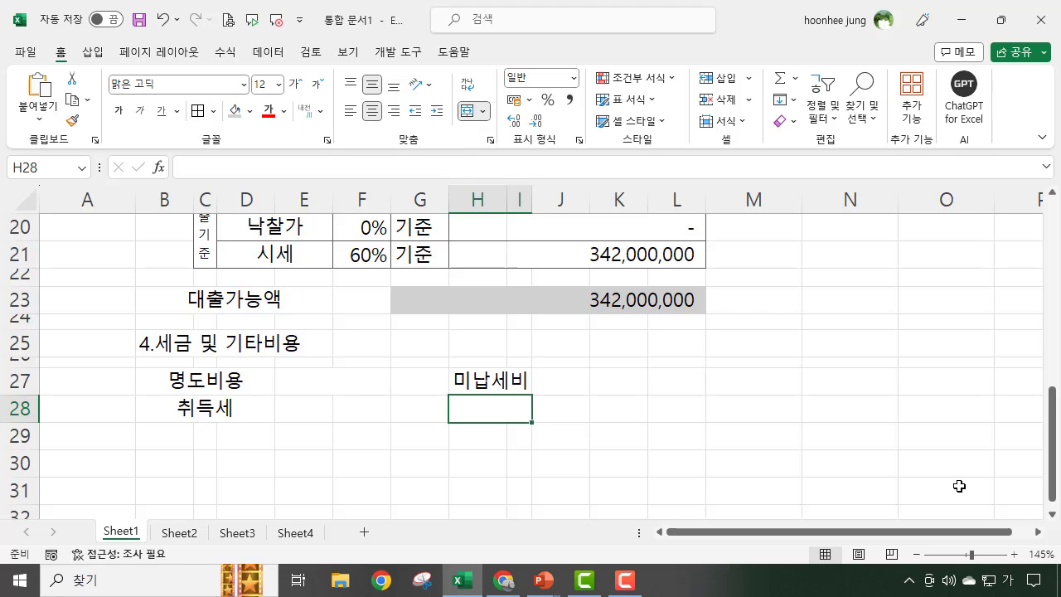
text(지방교육)
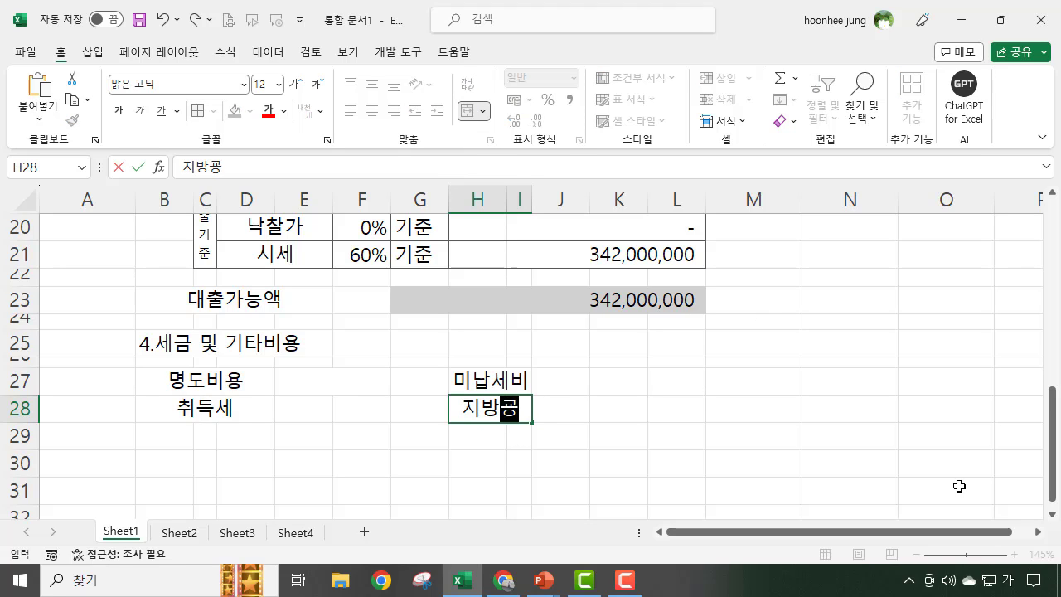
text(서)
key(Return)
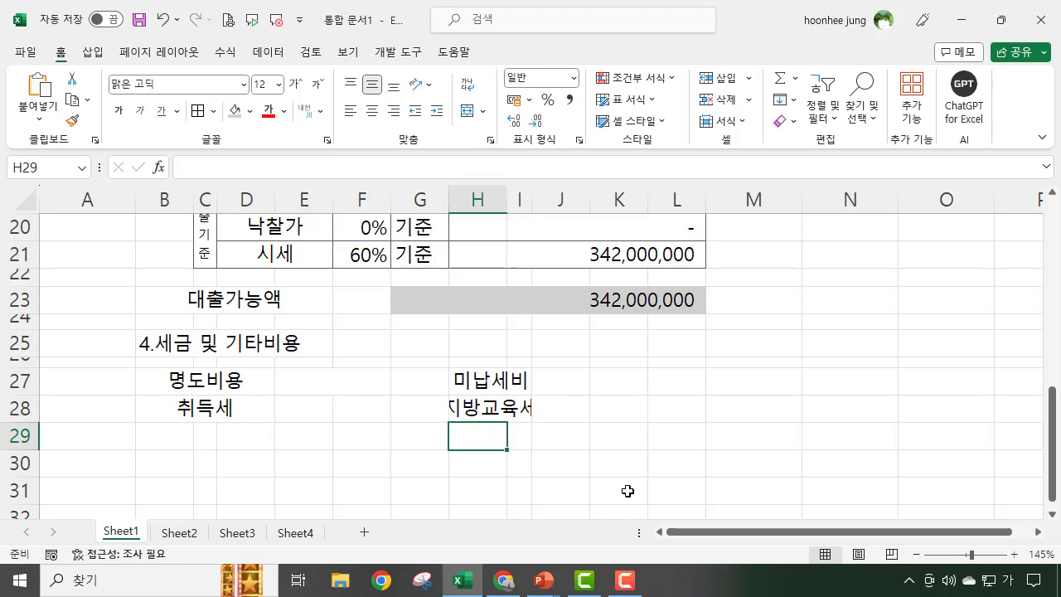
Step: Widen the 미납세비 and 지방교육세 labels by merging and centering them across H27:J27 and H28:J28
click(629, 490)
drag(497, 382, 560, 382)
click(466, 112)
click(466, 112)
drag(480, 408, 563, 404)
click(466, 112)
click(724, 415)
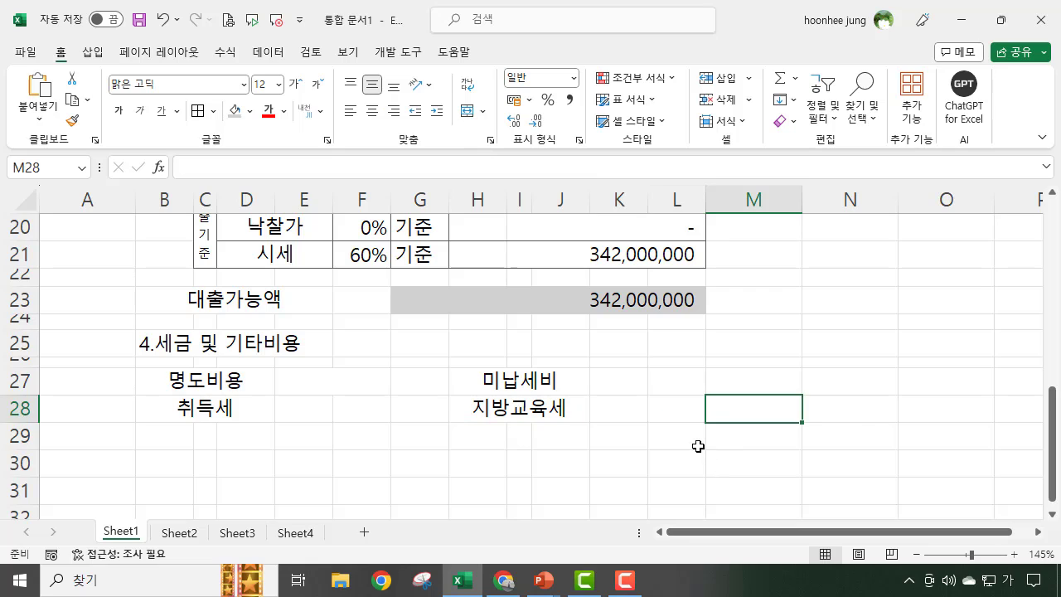
Step: Merge and center the value cells K28:L28 beside 지방교육세 and E28:F28 beside 취득세
click(699, 445)
drag(619, 410, 682, 420)
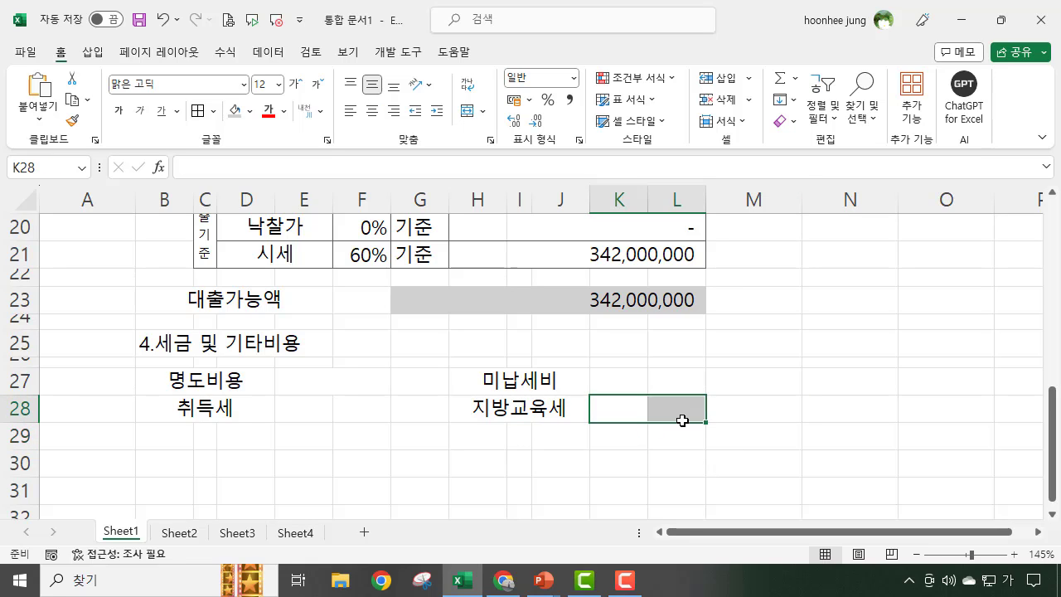
click(468, 112)
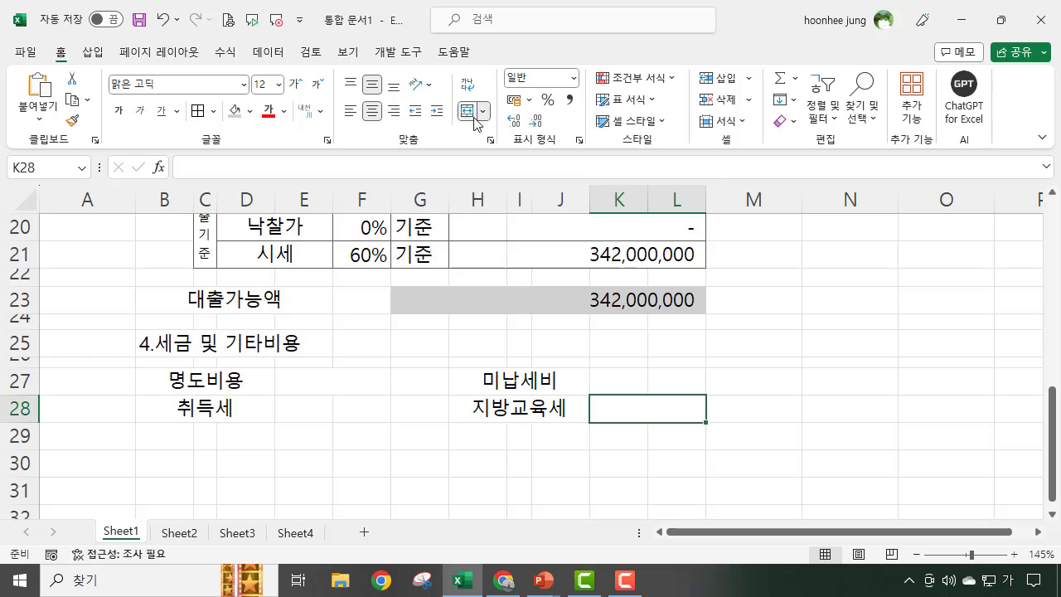
click(301, 408)
drag(301, 408, 368, 406)
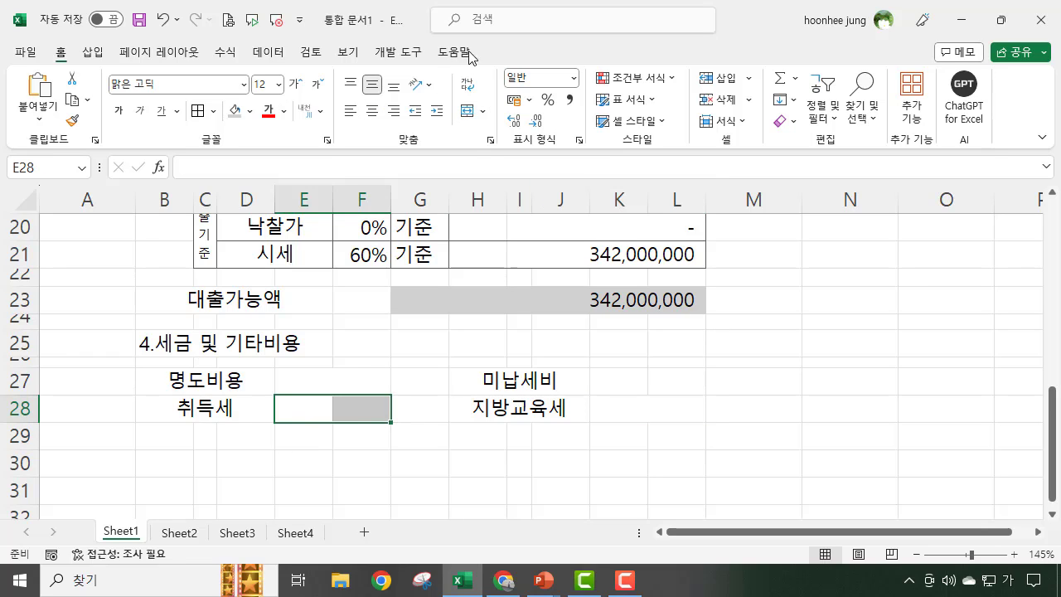
click(475, 114)
click(383, 470)
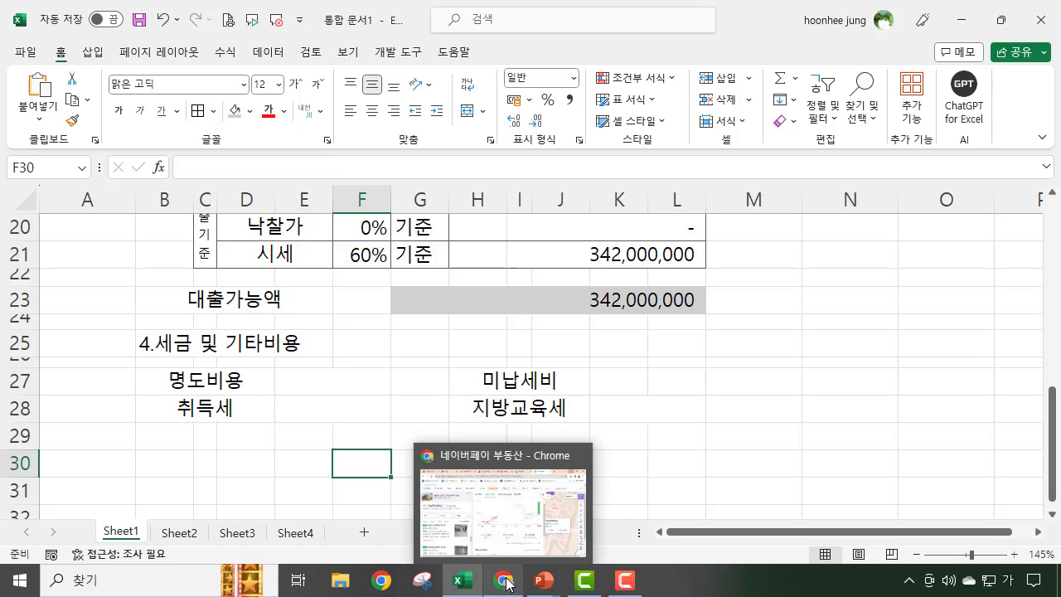
Step: Switch to Chrome, examine the real estate acquisition tax table (부동산 취득세 세액계산 표) on the Seoul tax site, and return to Excel
click(507, 516)
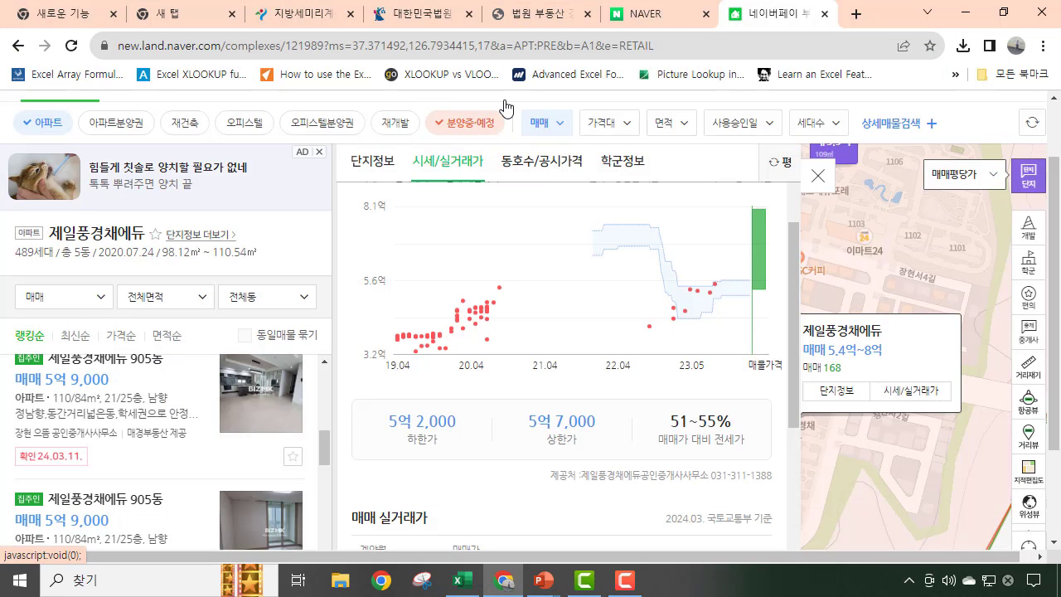
click(303, 14)
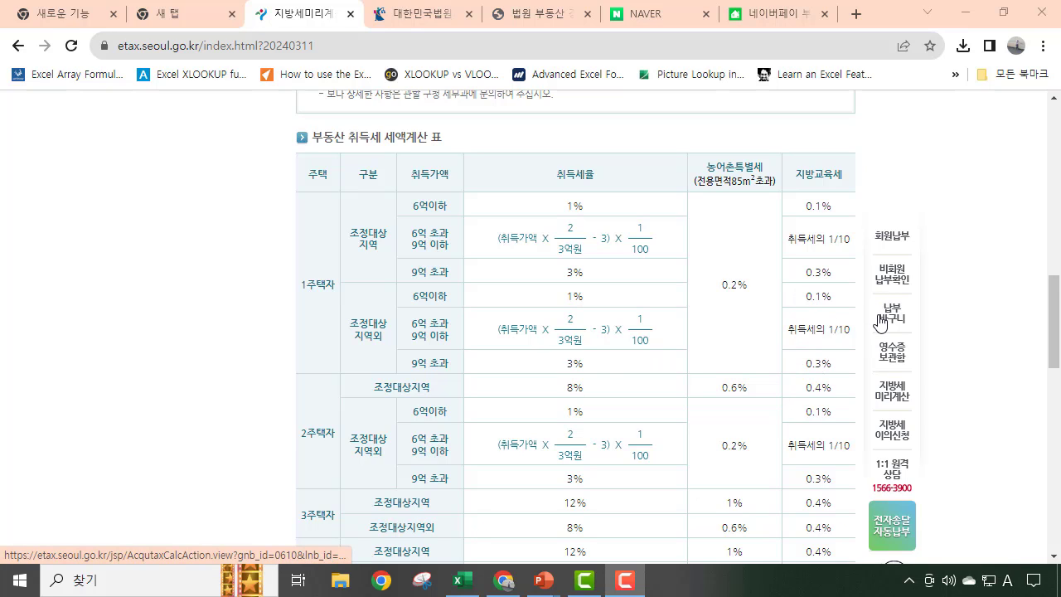
mouse_move(468, 585)
click(482, 524)
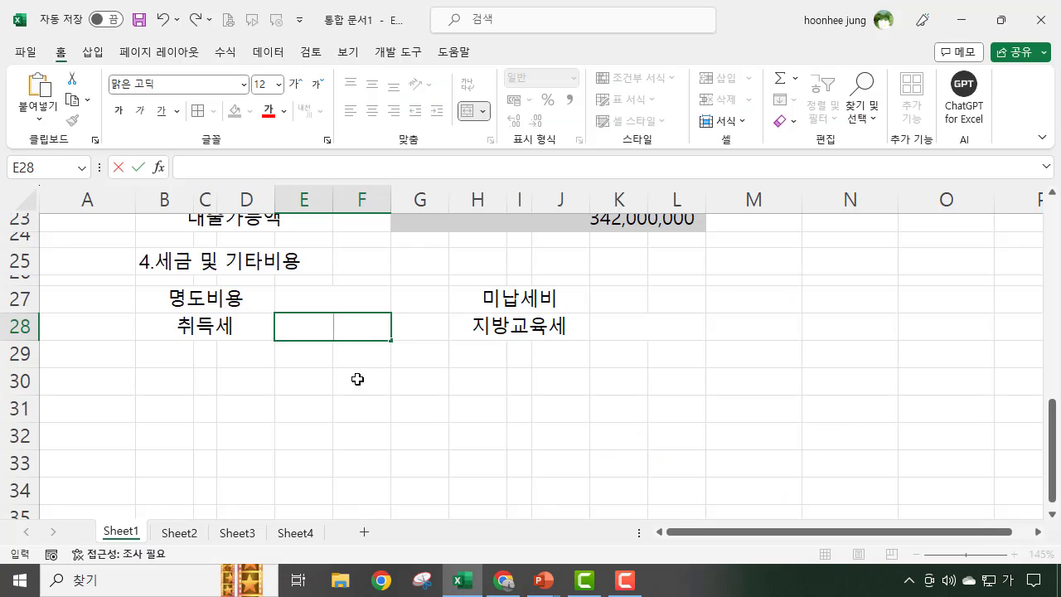
Step: Examine the 낙찰가 amount in D13 and the sections below it as the basis for the acquisition tax
click(367, 374)
click(344, 325)
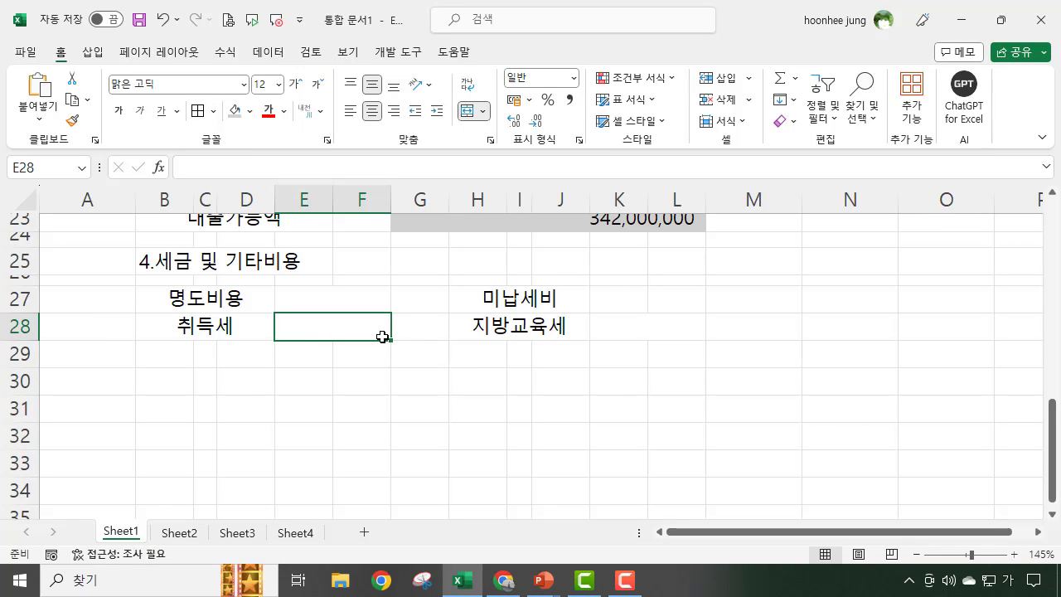
scroll(382, 337, up, 3)
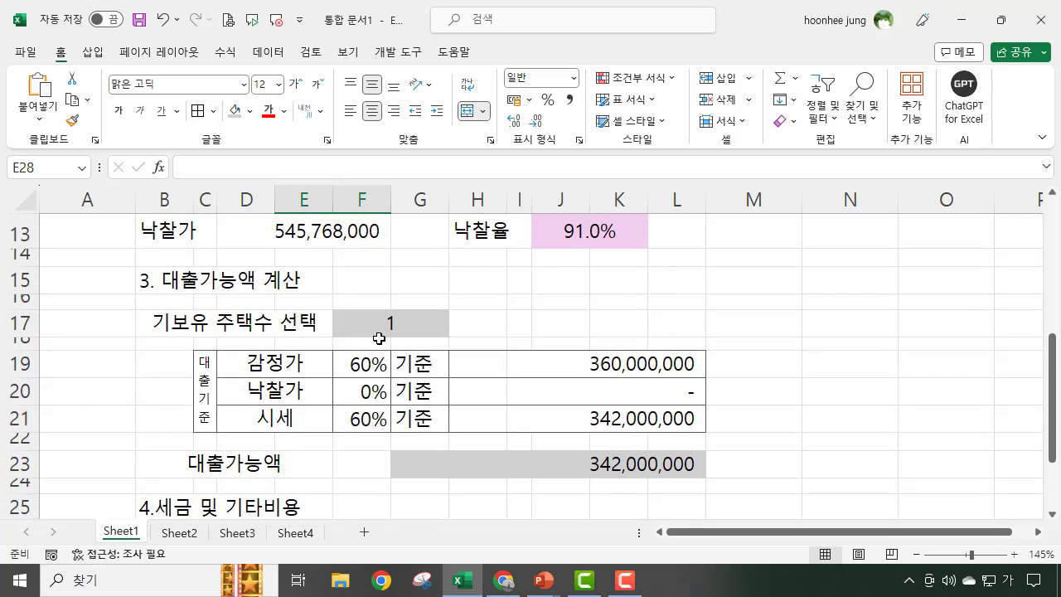
scroll(332, 333, up, 1)
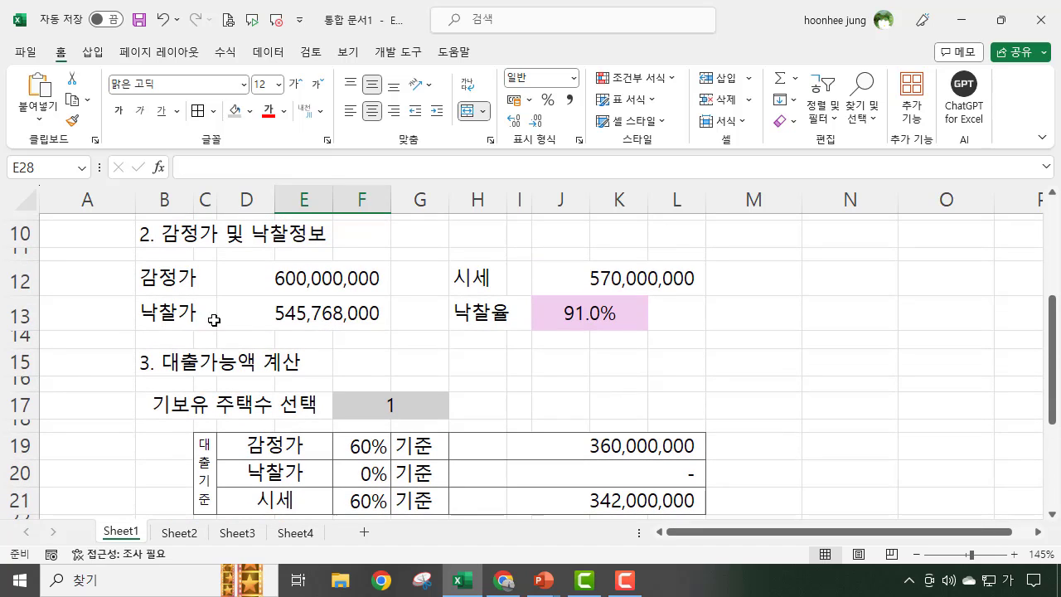
click(290, 320)
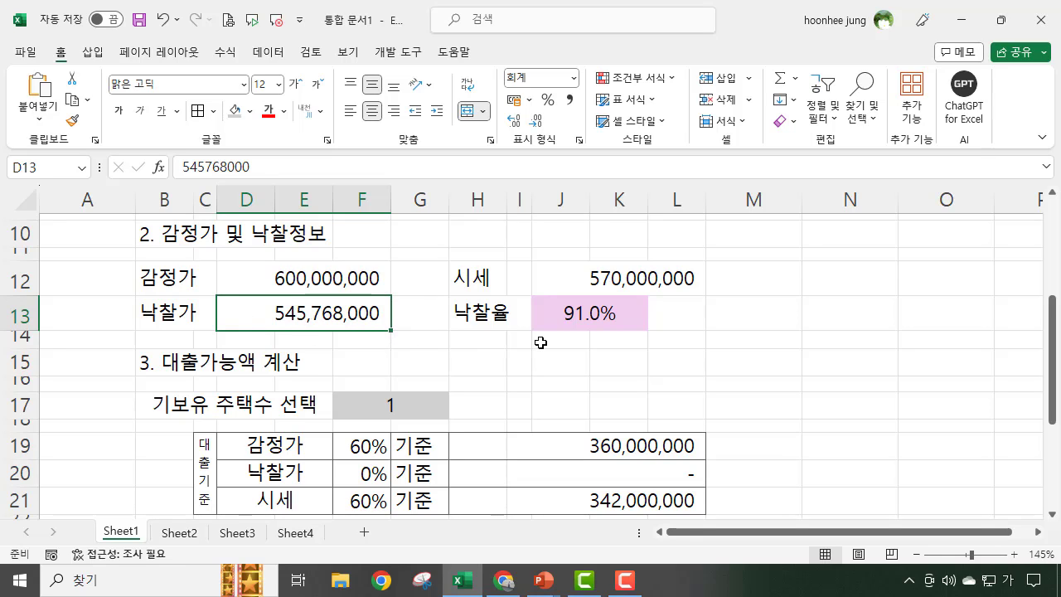
scroll(472, 355, down, 4)
scroll(469, 367, down, 1)
scroll(469, 368, up, 3)
Step: Start an IFS formula in merged cell E28 beside the 취득세 label
click(327, 490)
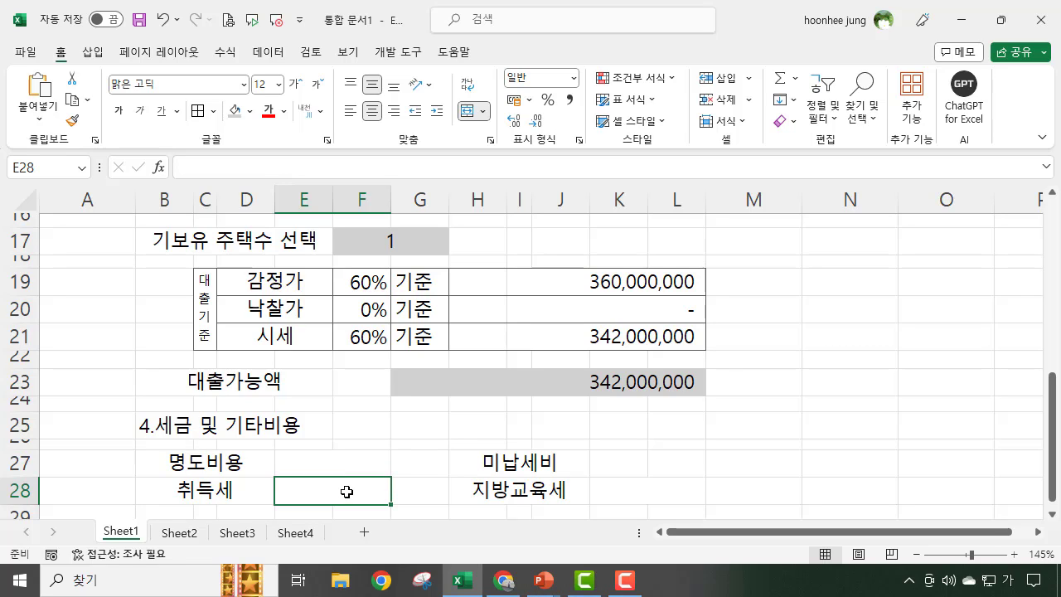
text(=)
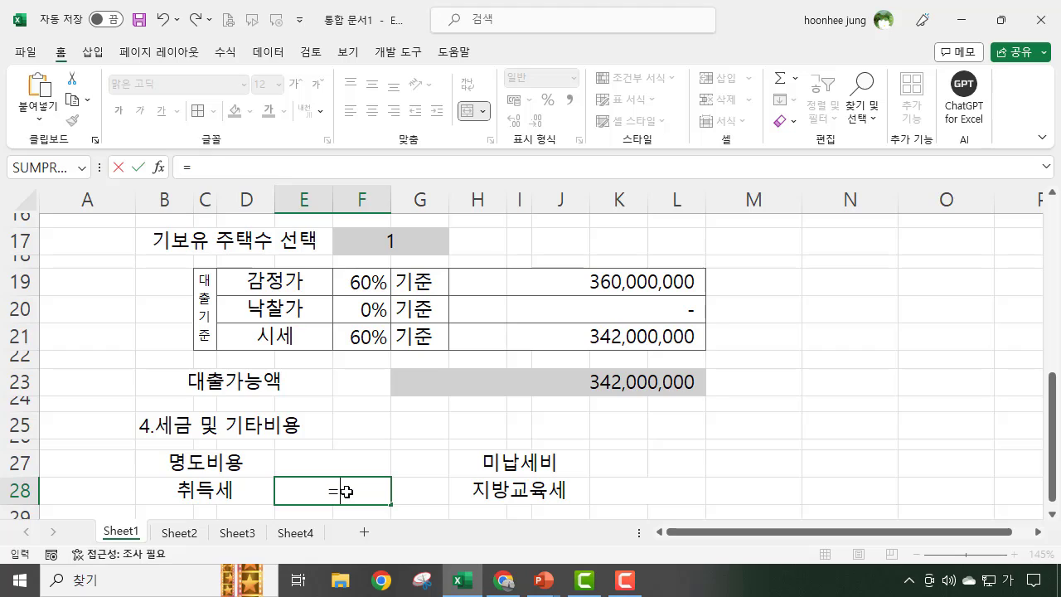
text(ㅑㄹ)
key(BackSpace)
key(BackSpace)
key(BackSpace)
key(Hangul)
text(=ifs()
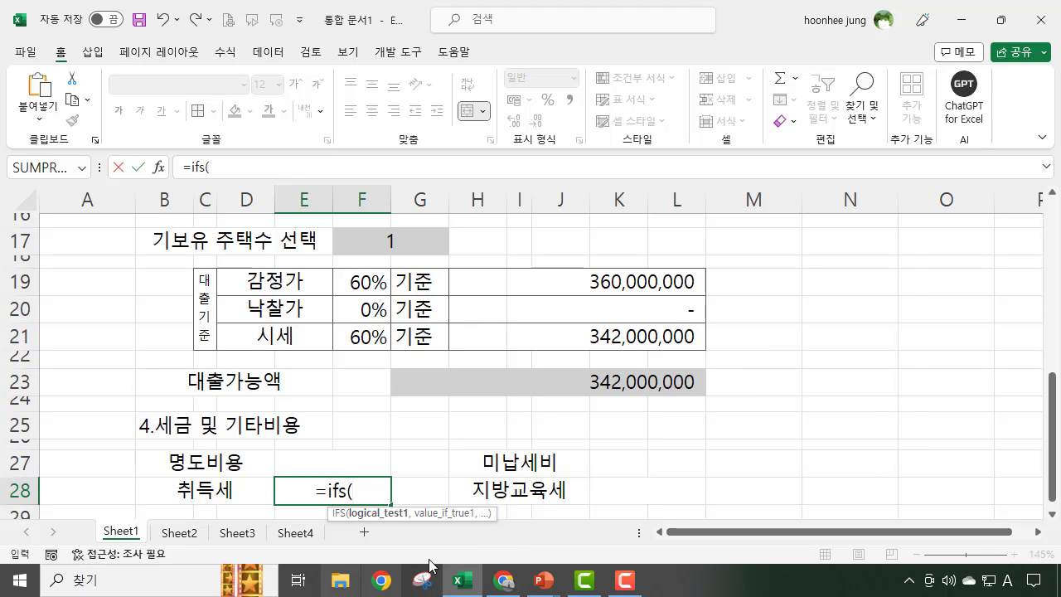
Step: Set the first IFS condition to test whether the 낙찰가 exceeds 900 million, as D13>900000000
scroll(393, 400, up, 2)
click(341, 314)
scroll(525, 372, down, 2)
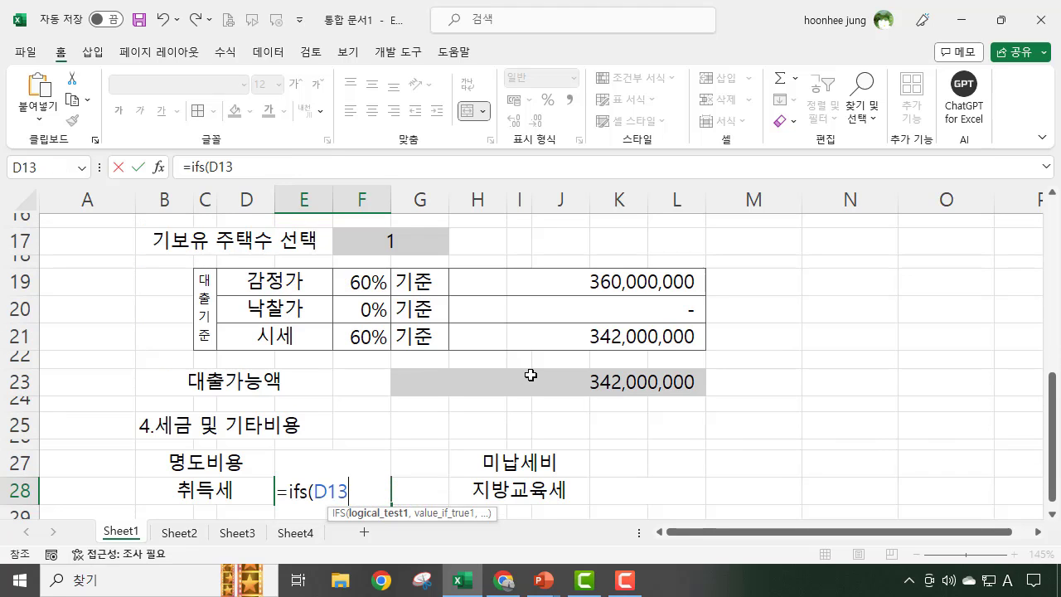
text(>9)
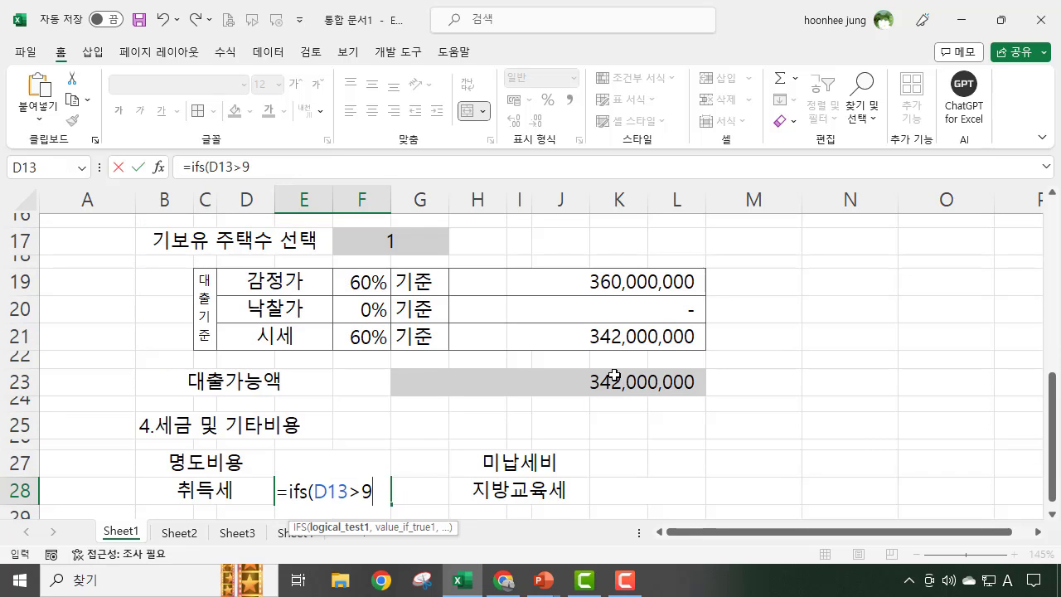
text(00000)
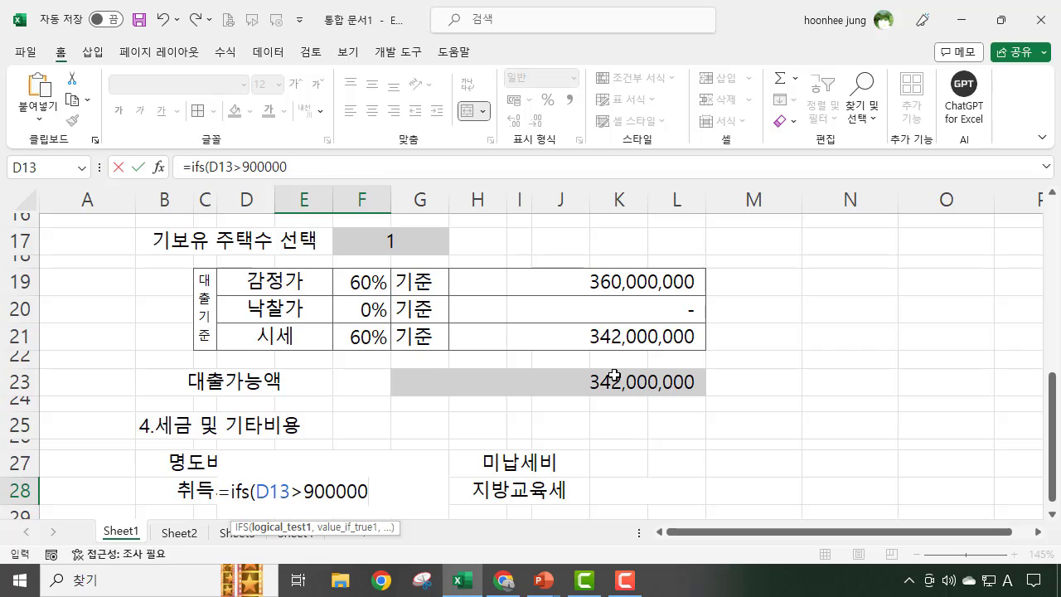
text(000,)
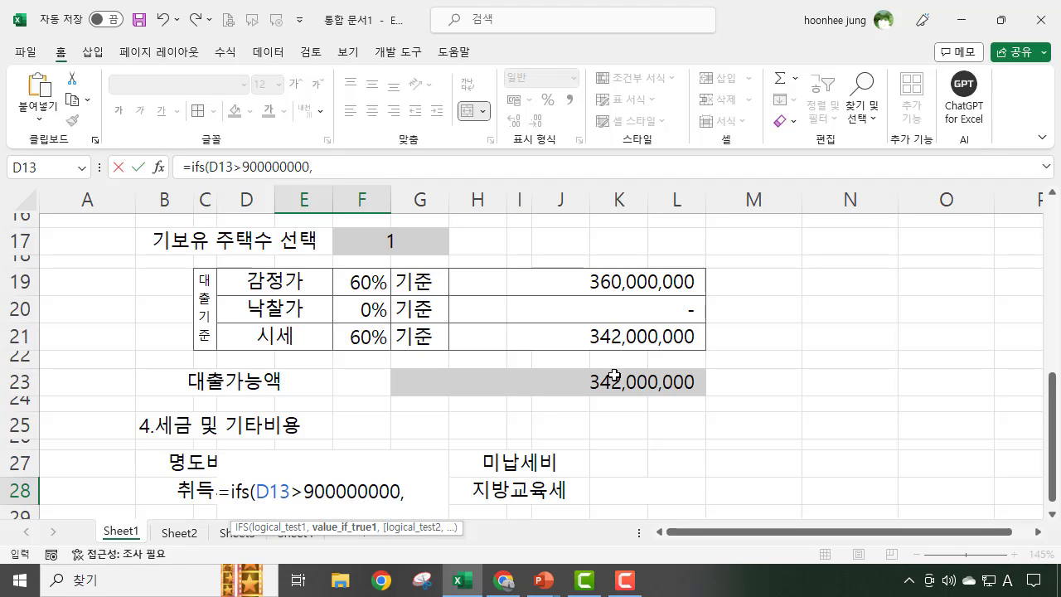
Step: Give the first IFS condition the result D13*3%
scroll(322, 260, up, 2)
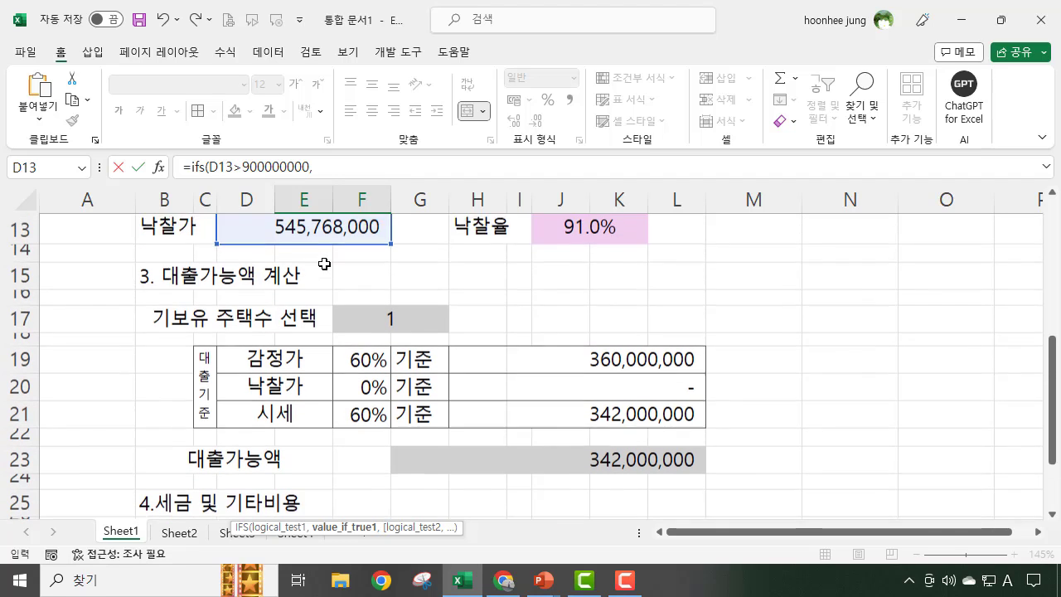
click(340, 232)
scroll(682, 371, down, 2)
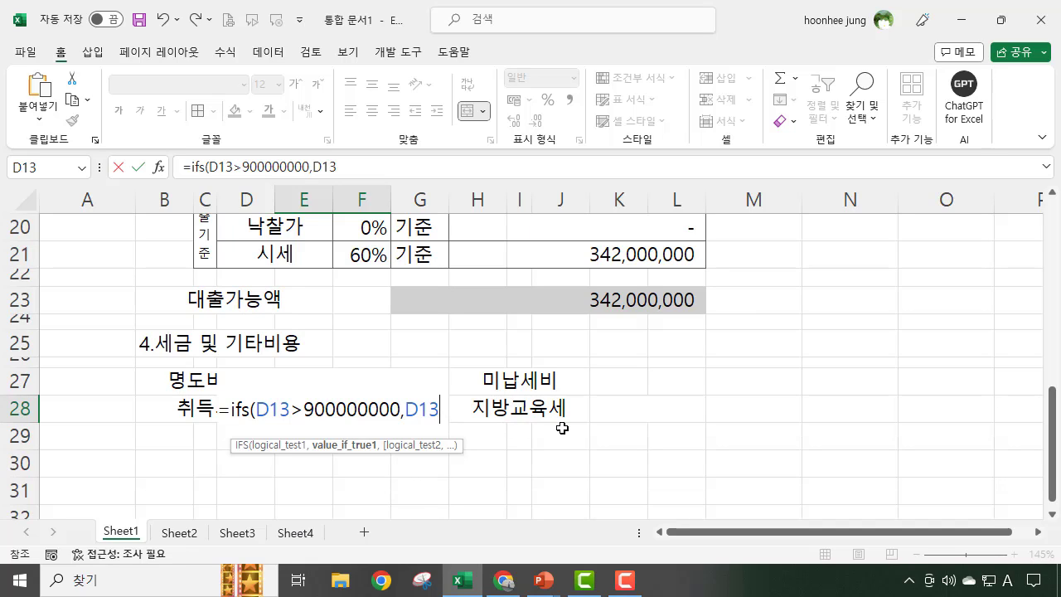
text(*)
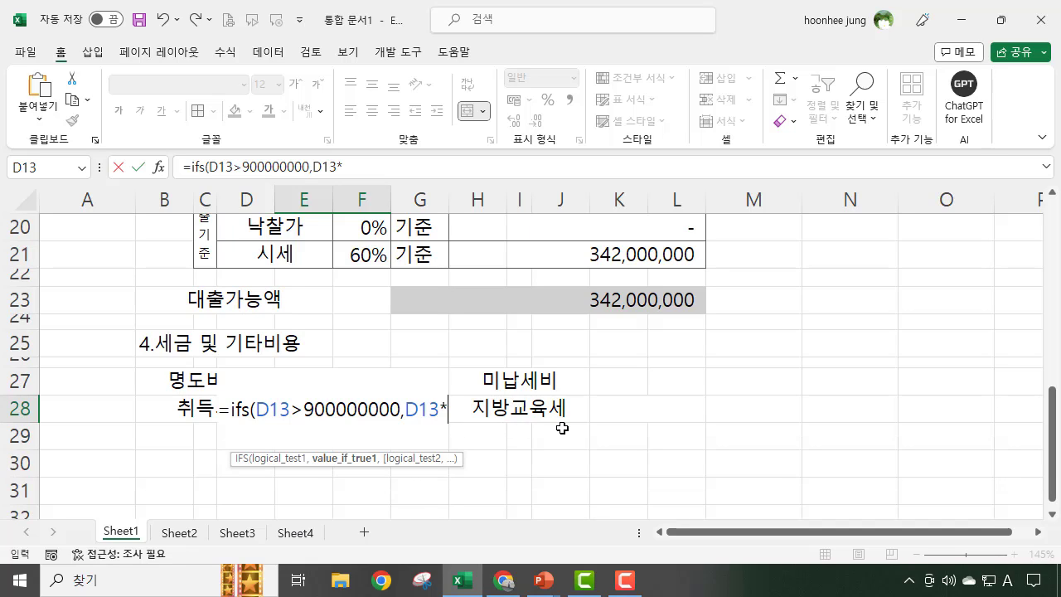
text(3%)
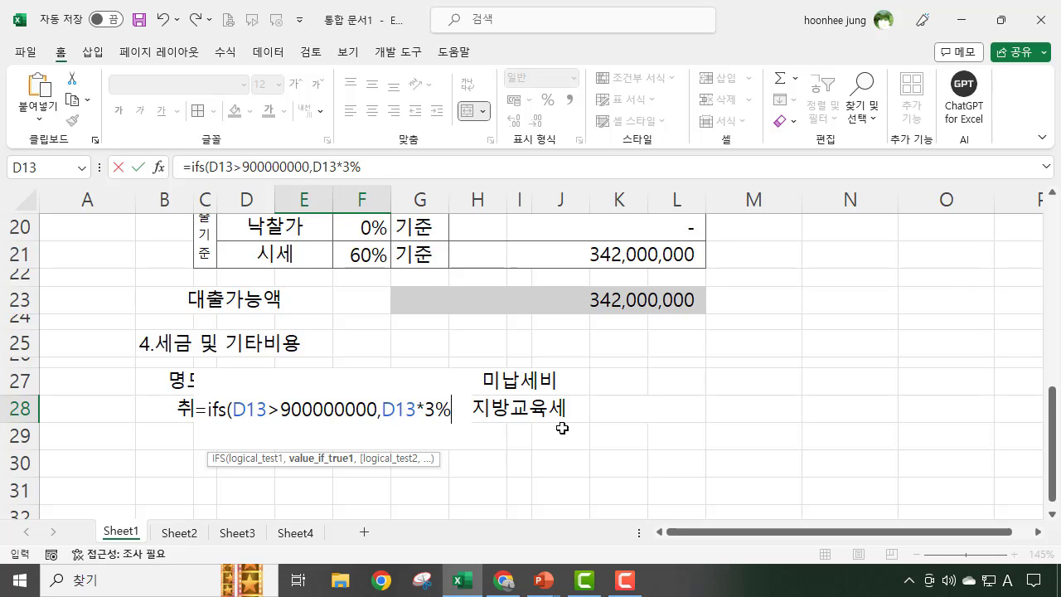
text(,)
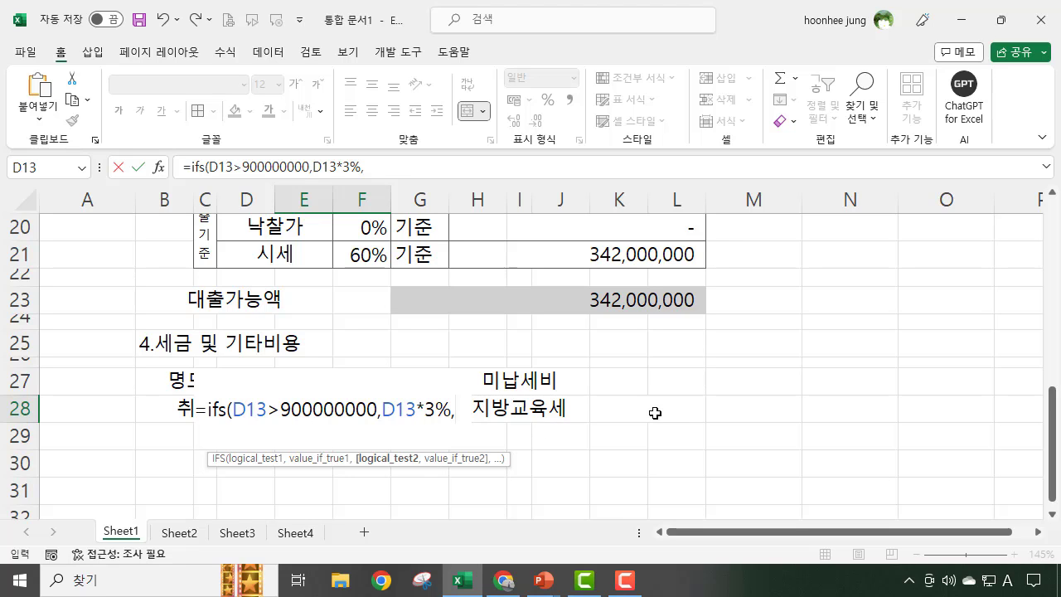
Step: Add the second IFS condition D13>600000000, testing the 낙찰가 against 600 million
scroll(325, 342, up, 3)
click(328, 227)
scroll(672, 389, down, 5)
text(>)
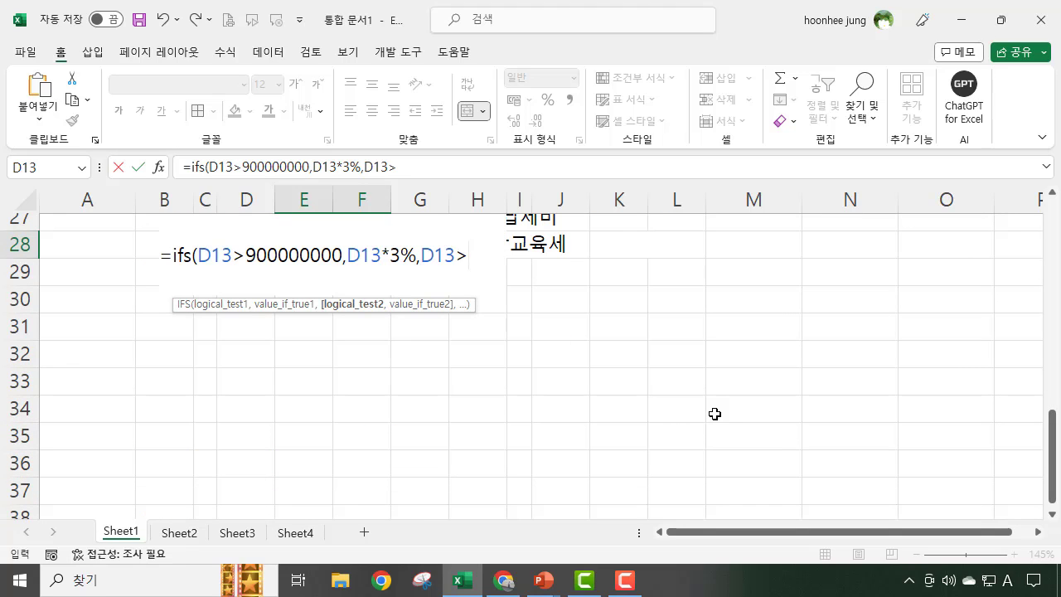
text(600000000)
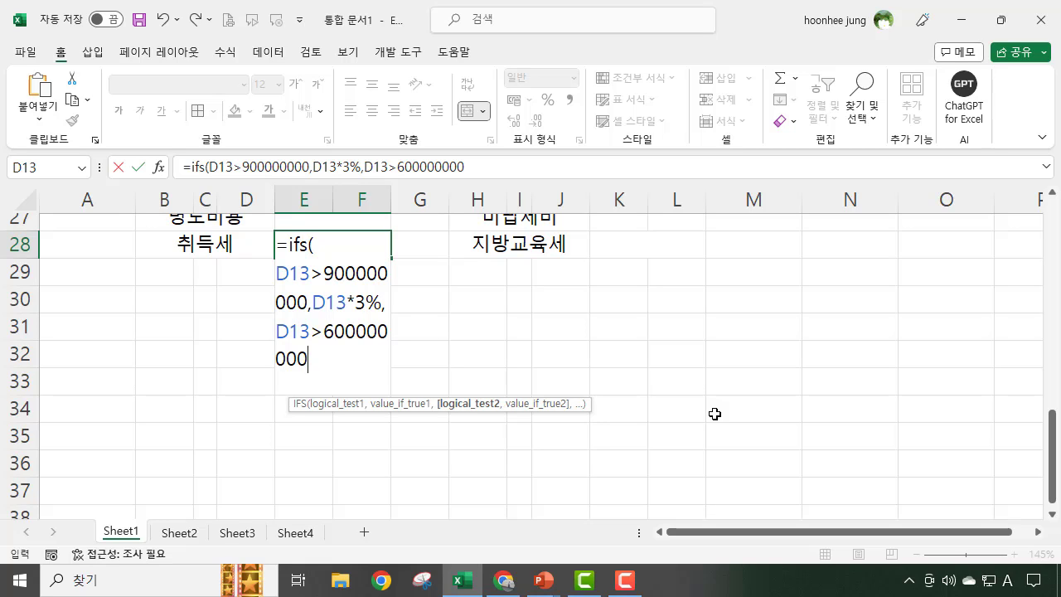
text(,)
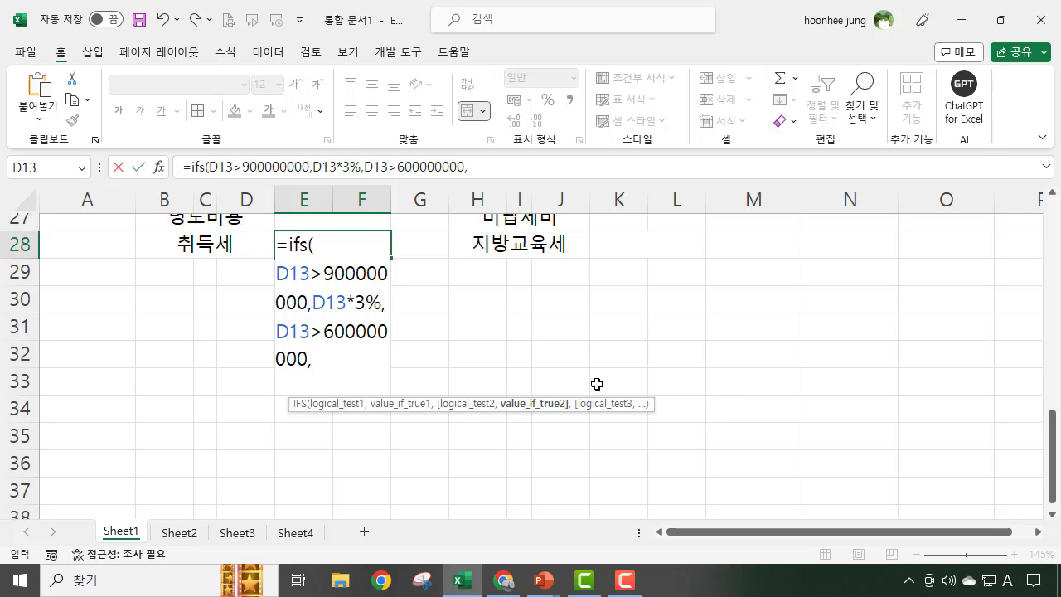
mouse_move(512, 522)
scroll(445, 301, up, 4)
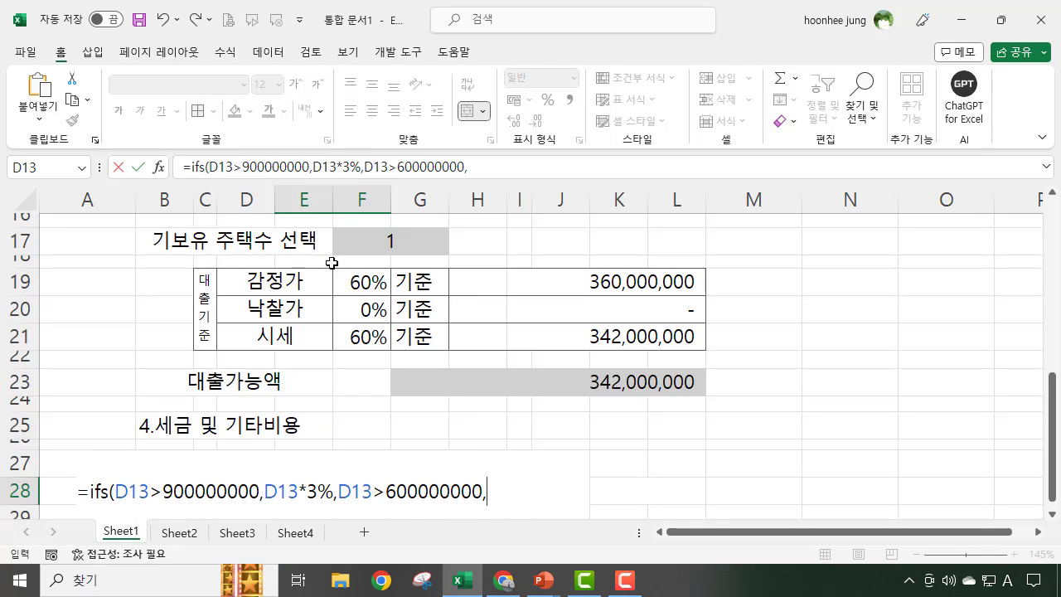
scroll(332, 262, up, 2)
click(315, 241)
scroll(719, 383, down, 3)
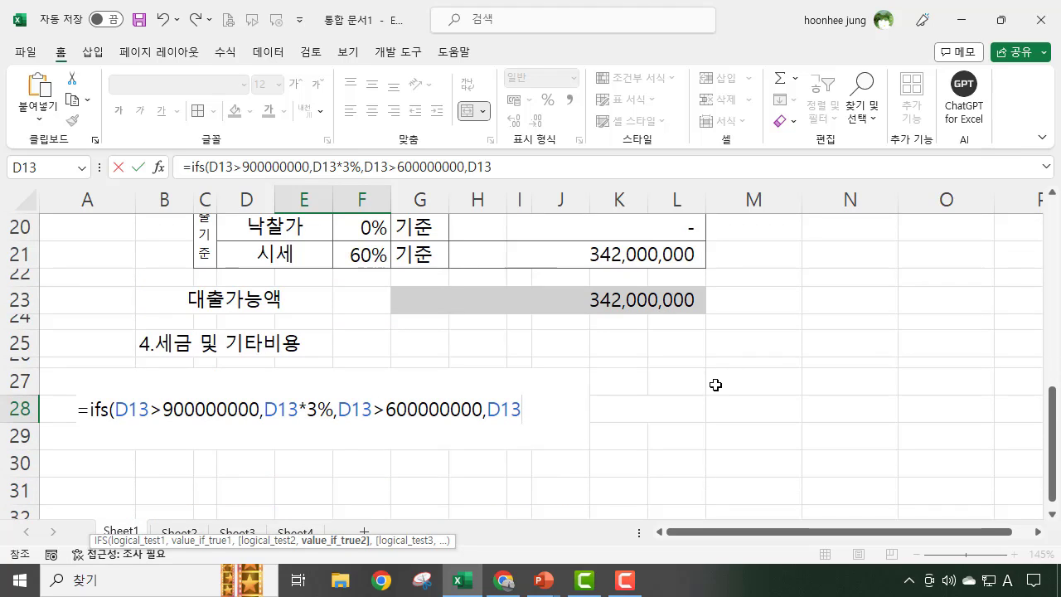
text(*(2/300)
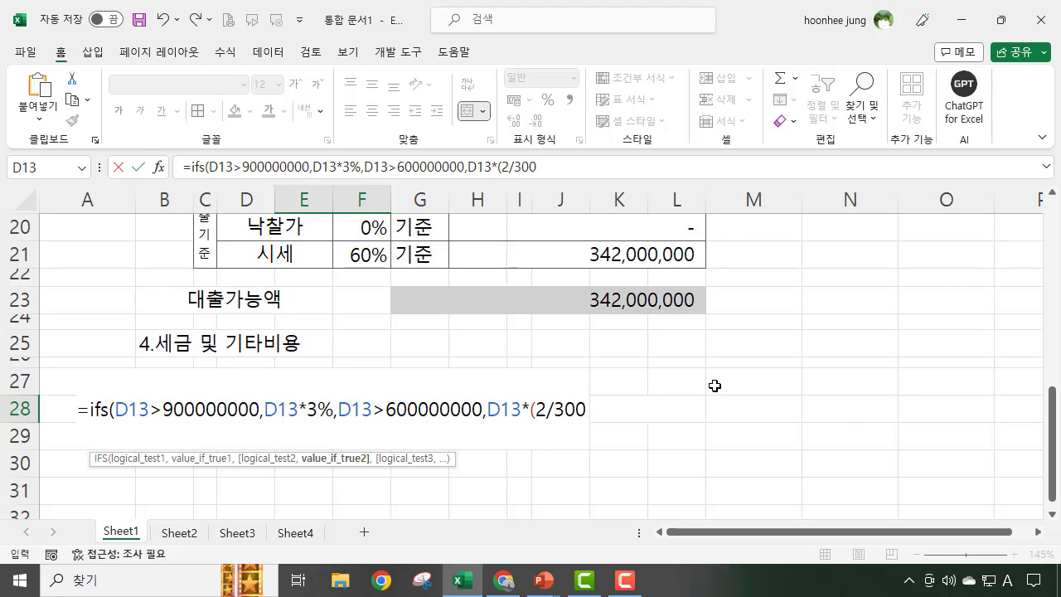
text(00000)
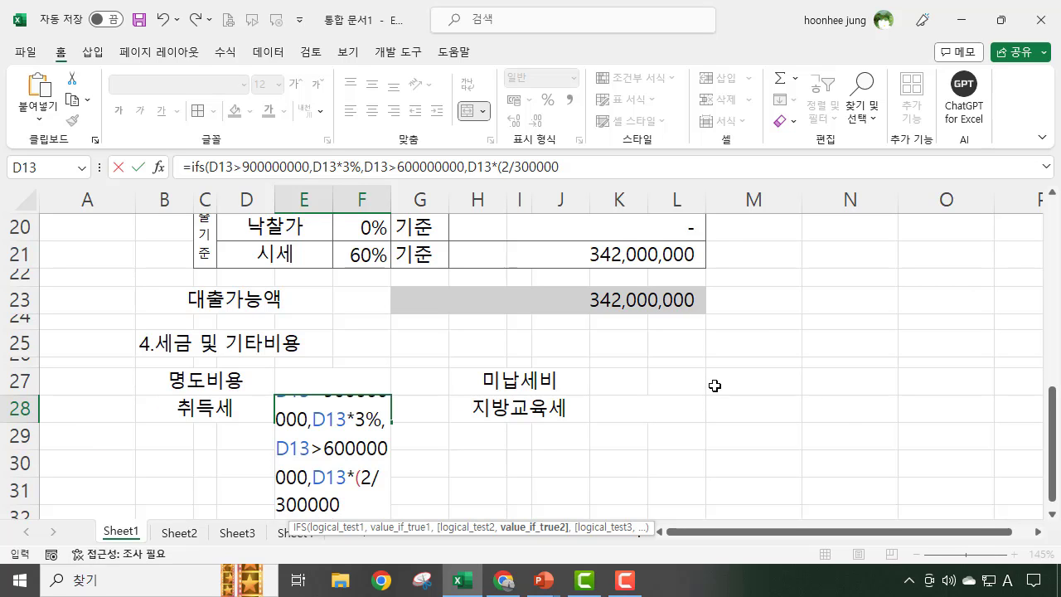
text(000)
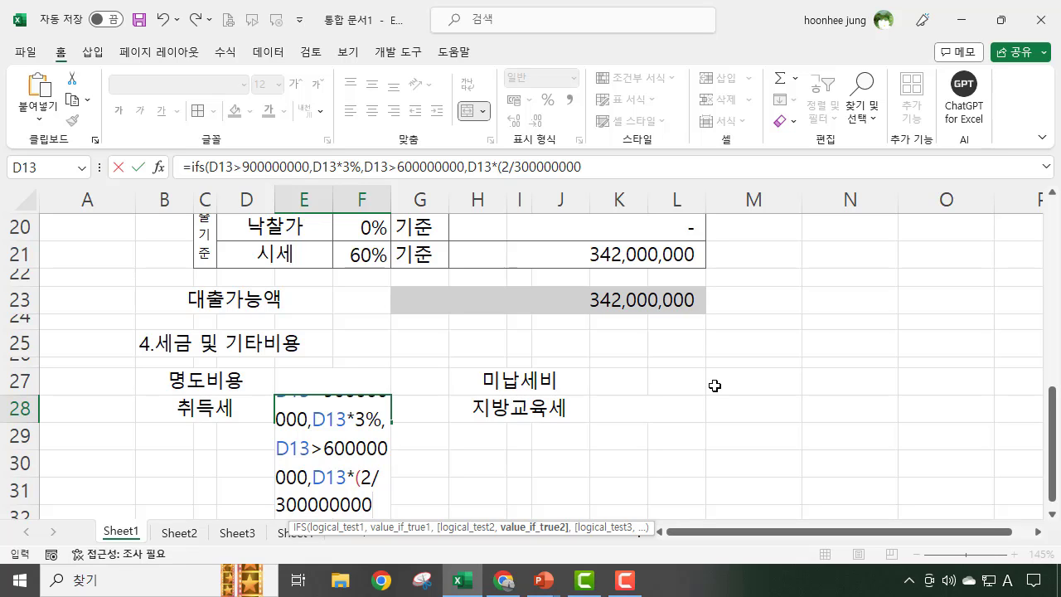
text()-3)
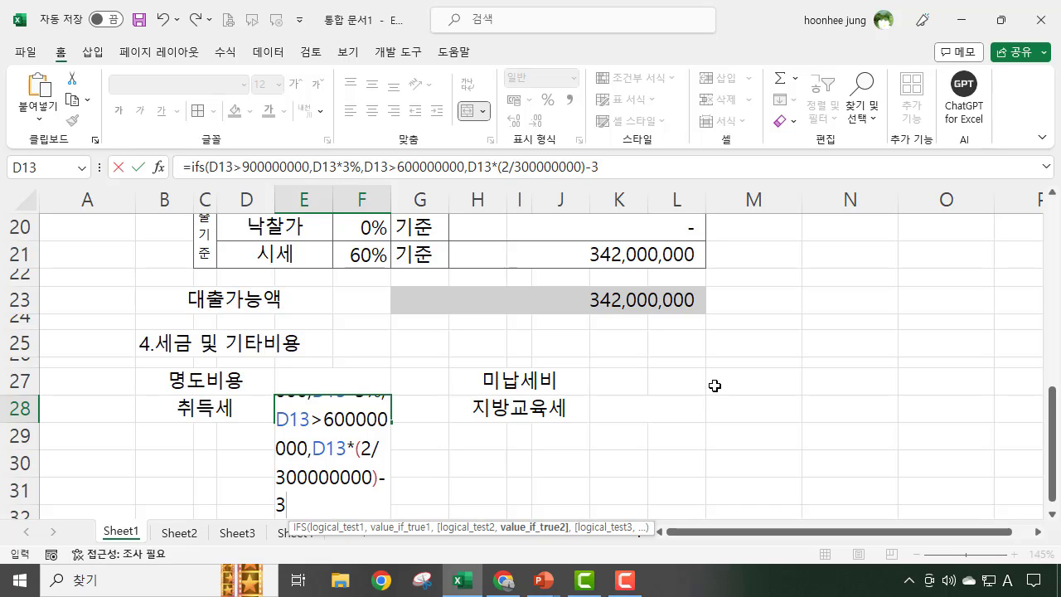
click(313, 448)
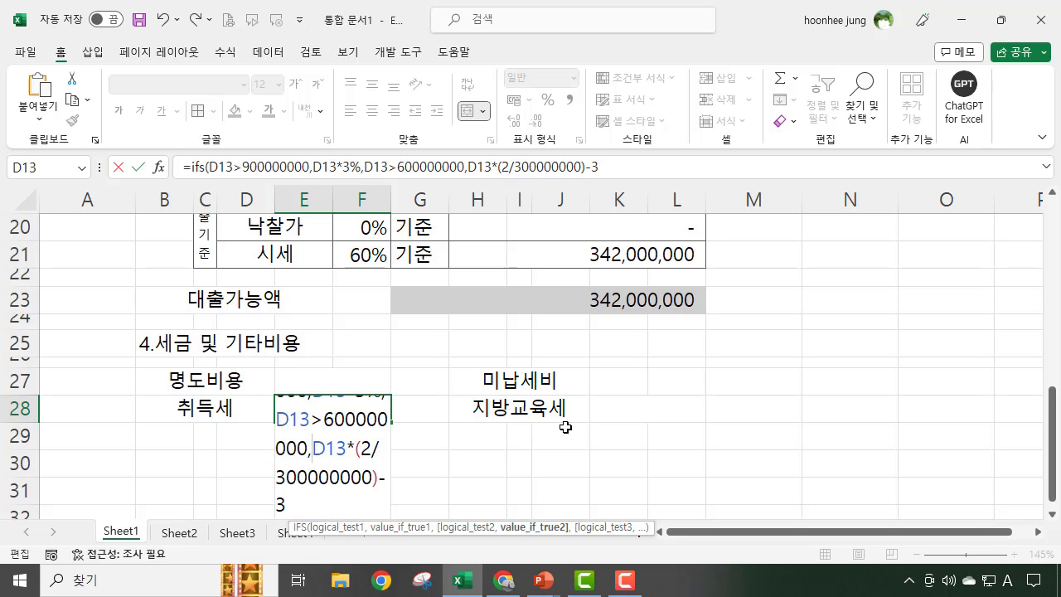
text(()
click(297, 504)
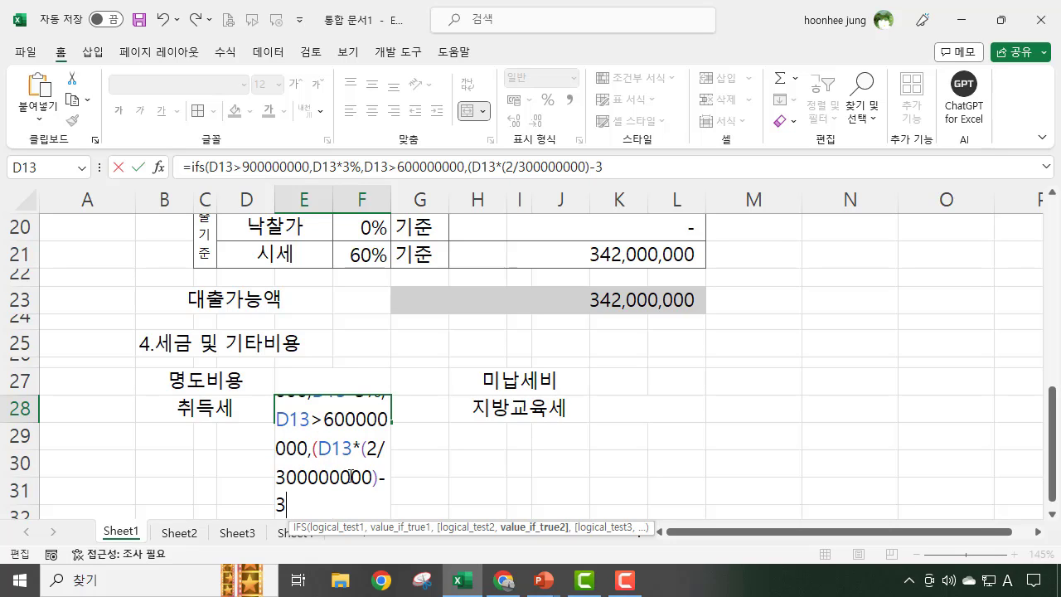
text()*)
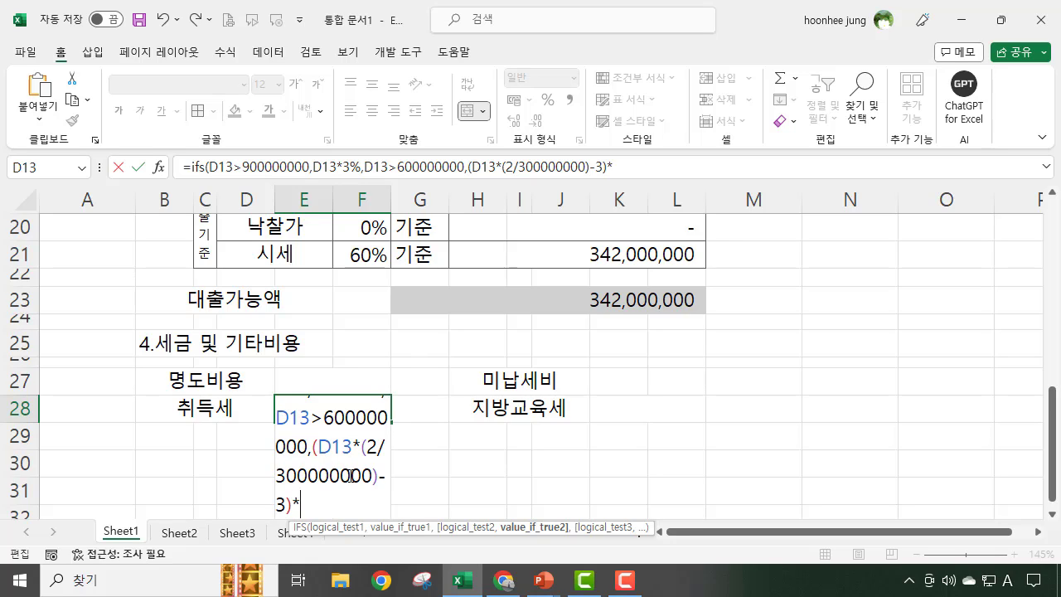
text(1%)
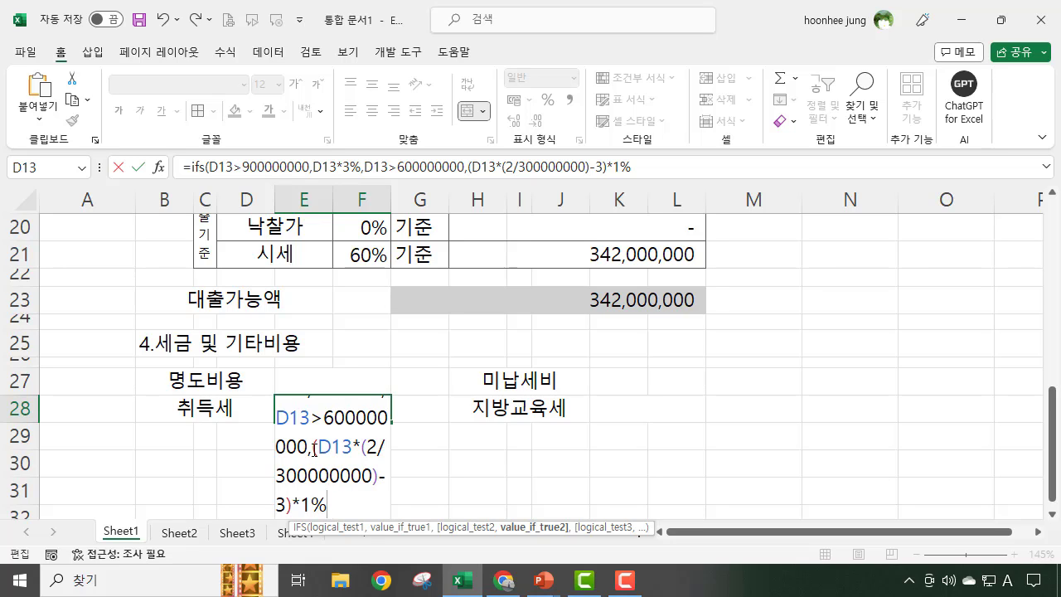
Step: Multiply the second condition's bracketed rate by the 낙찰가, inserting D13* in front of its opening parenthesis
scroll(483, 401, up, 4)
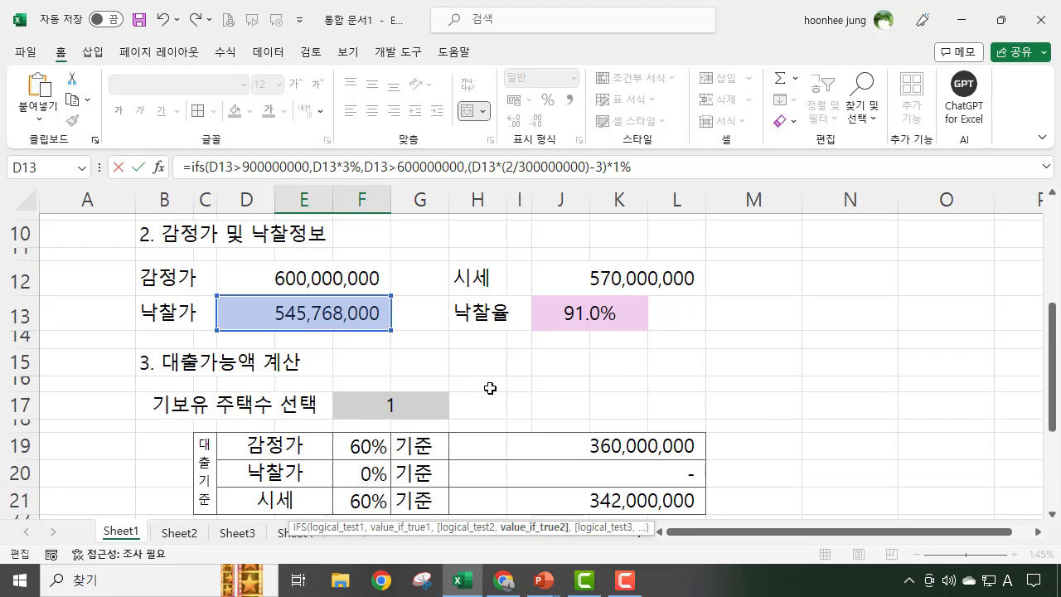
click(312, 325)
scroll(668, 417, down, 4)
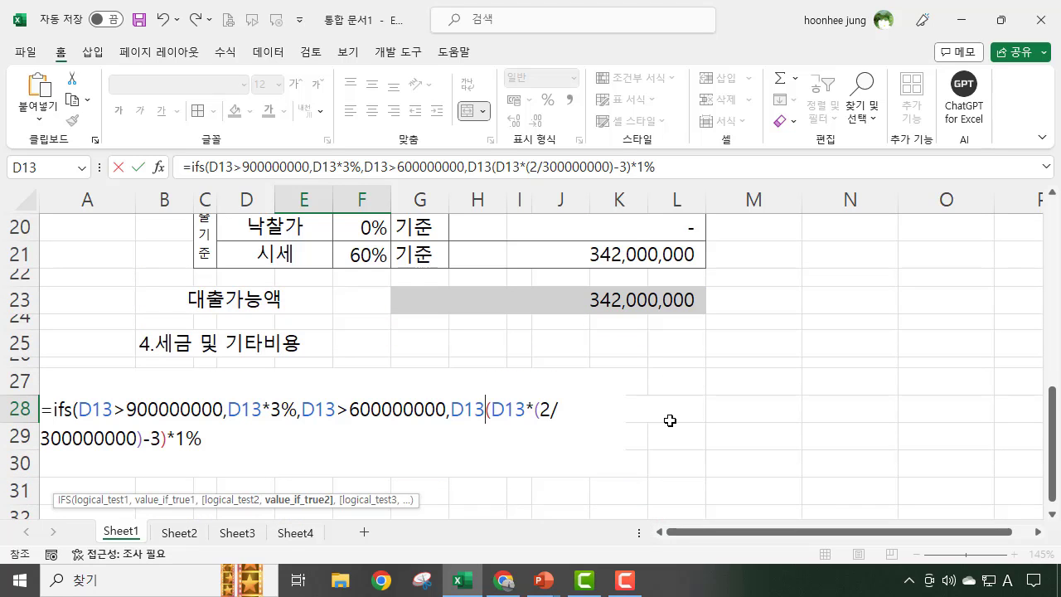
text(*)
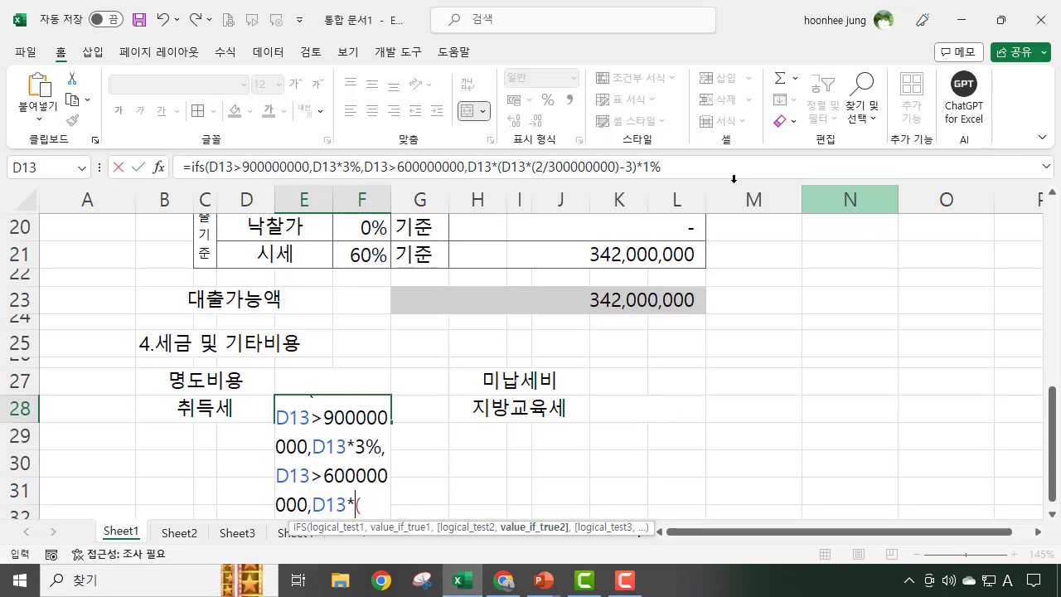
Step: Add the third IFS condition D13<=600000000 at the end of the 취득세 formula
click(897, 166)
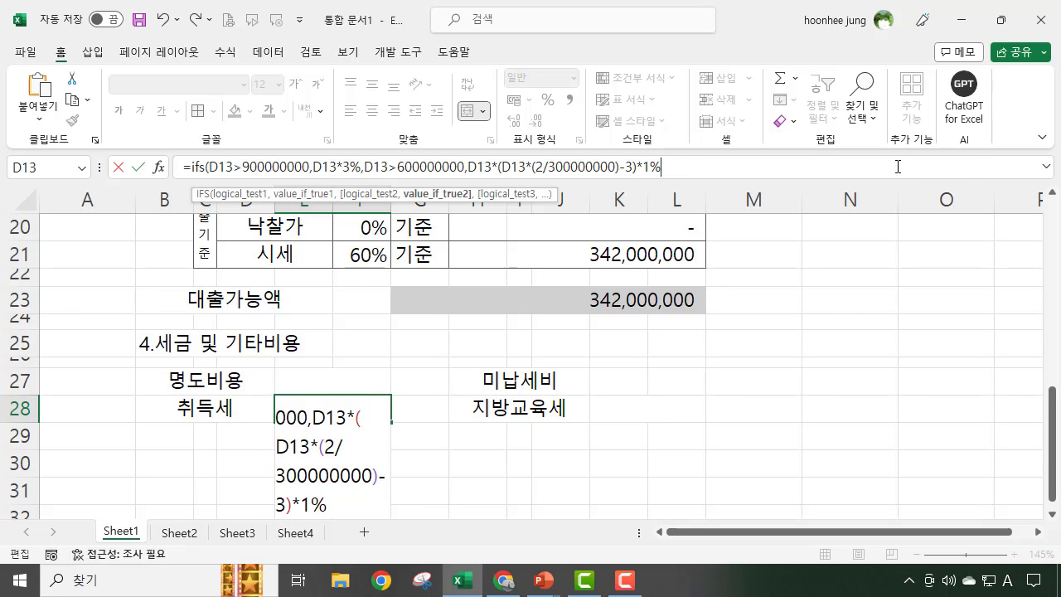
text(,)
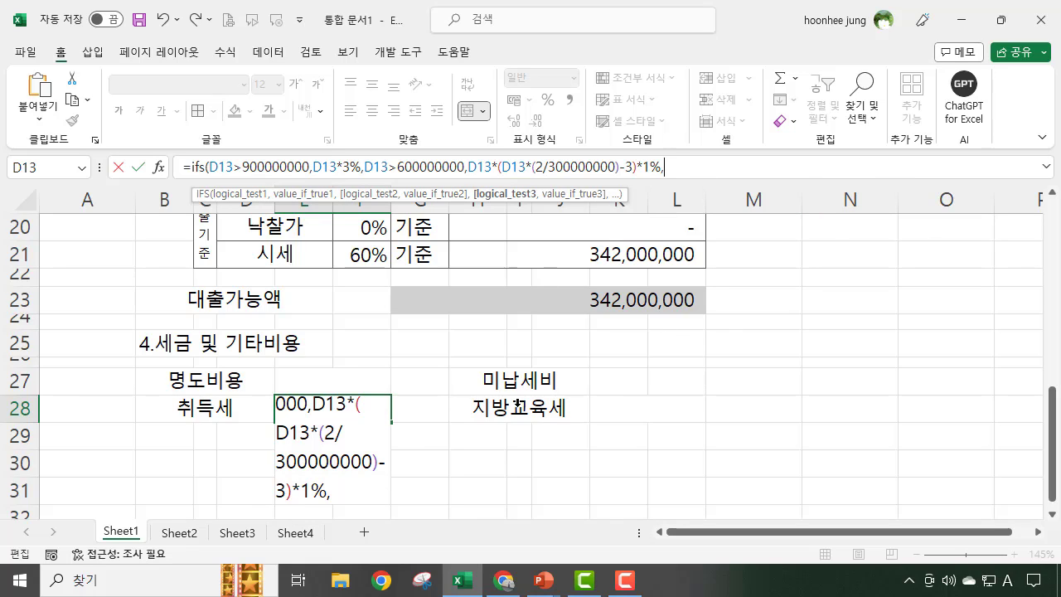
scroll(365, 390, up, 2)
scroll(370, 391, up, 1)
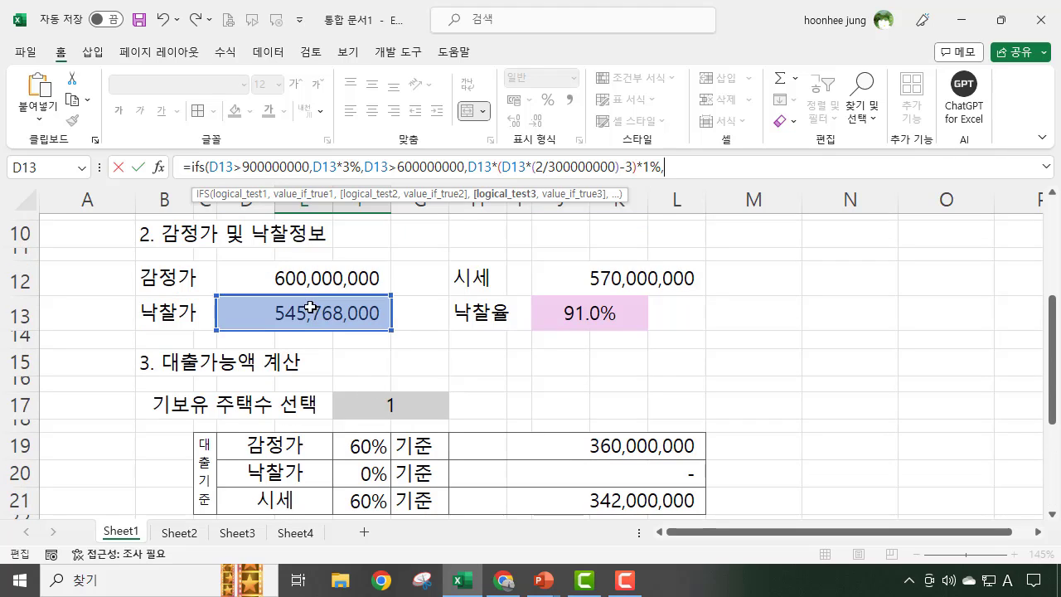
click(318, 312)
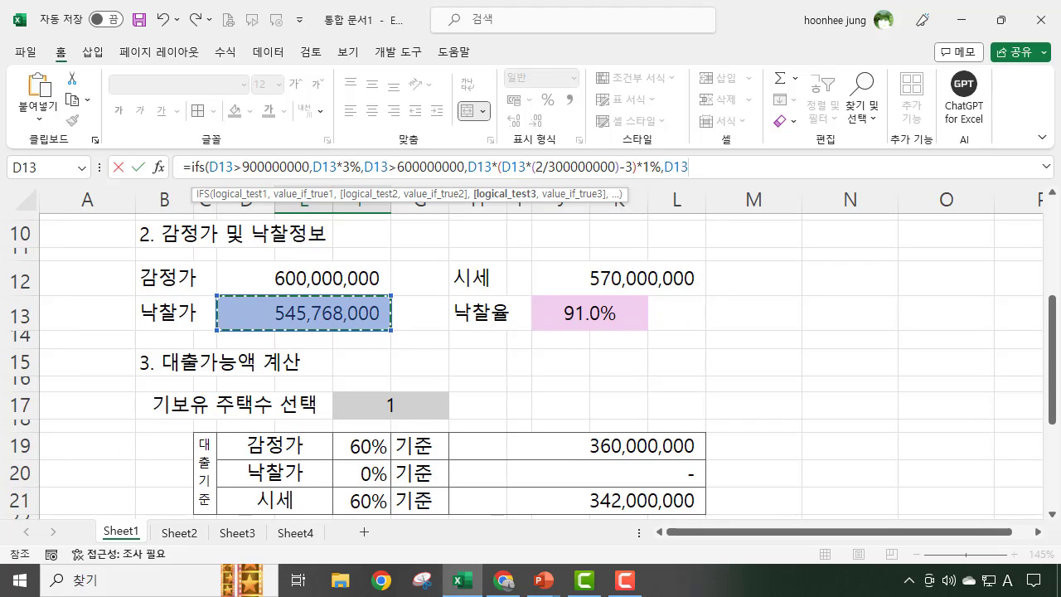
text(<=)
text(60000)
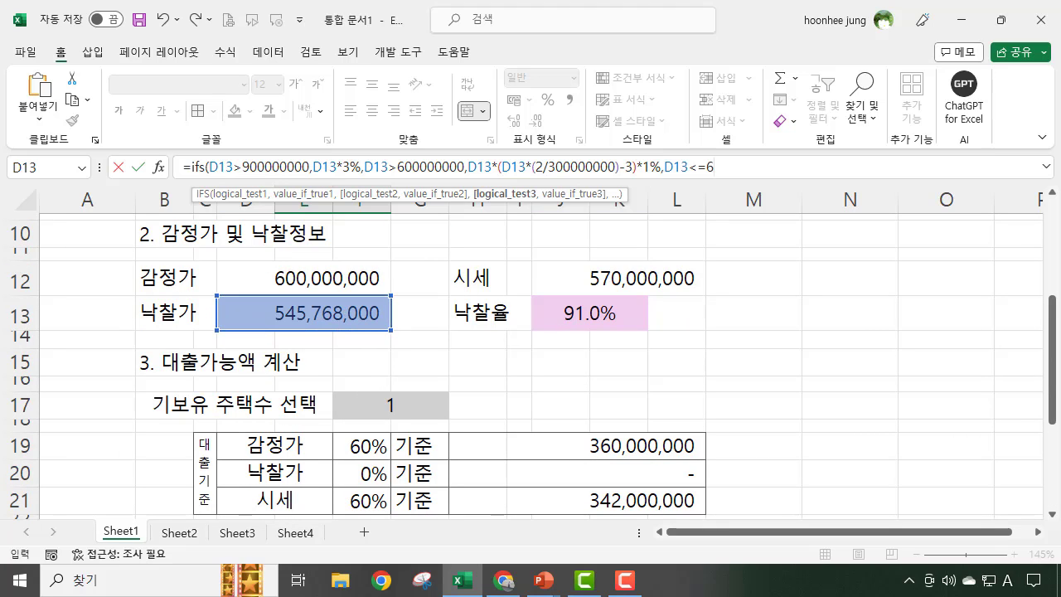
text(0000,)
Step: Give the third condition the result D13*1%, close the IFS formula and commit it to E28
click(340, 313)
text(*)
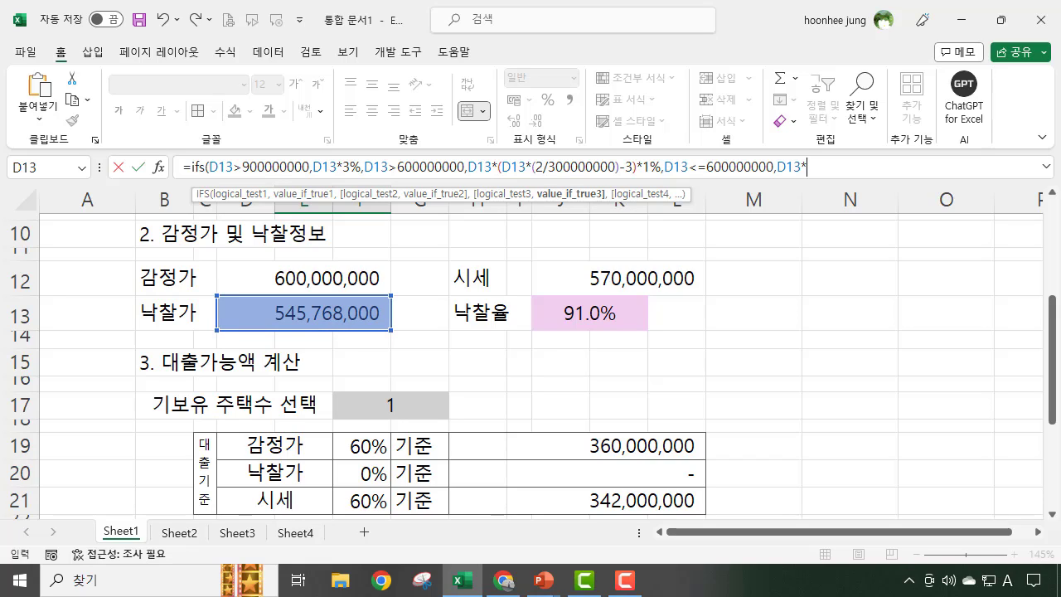
text(1%))
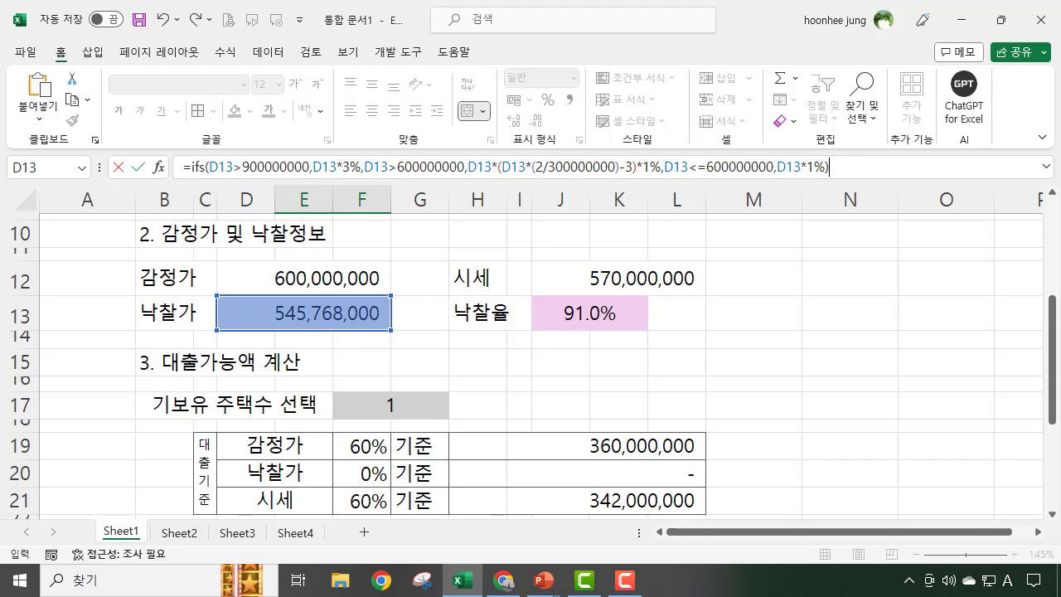
key(Return)
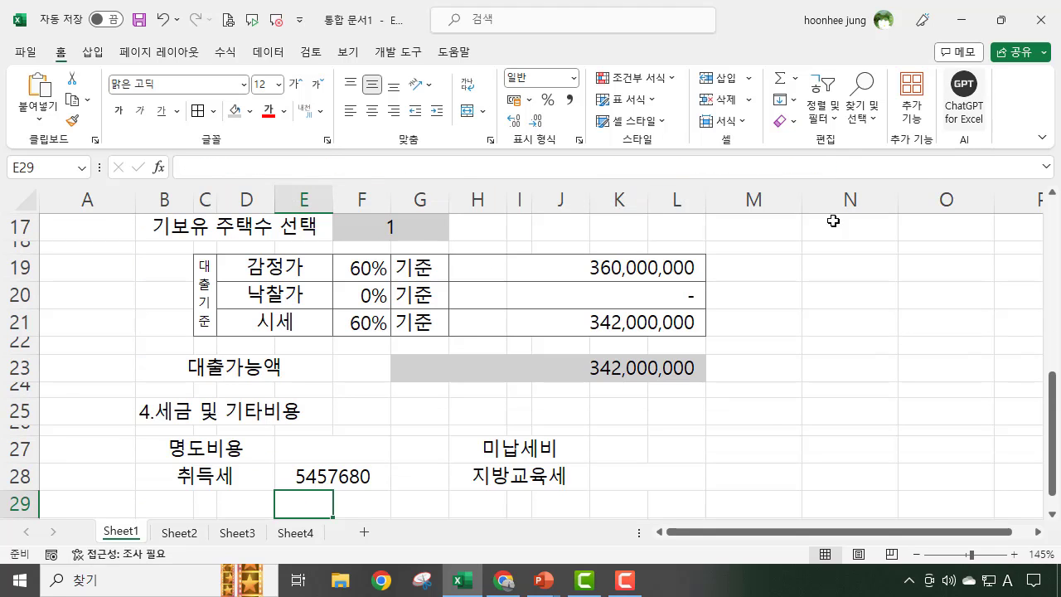
Step: Format the 취득세 amount in E28 with comma style and compare it with the 낙찰가
click(334, 475)
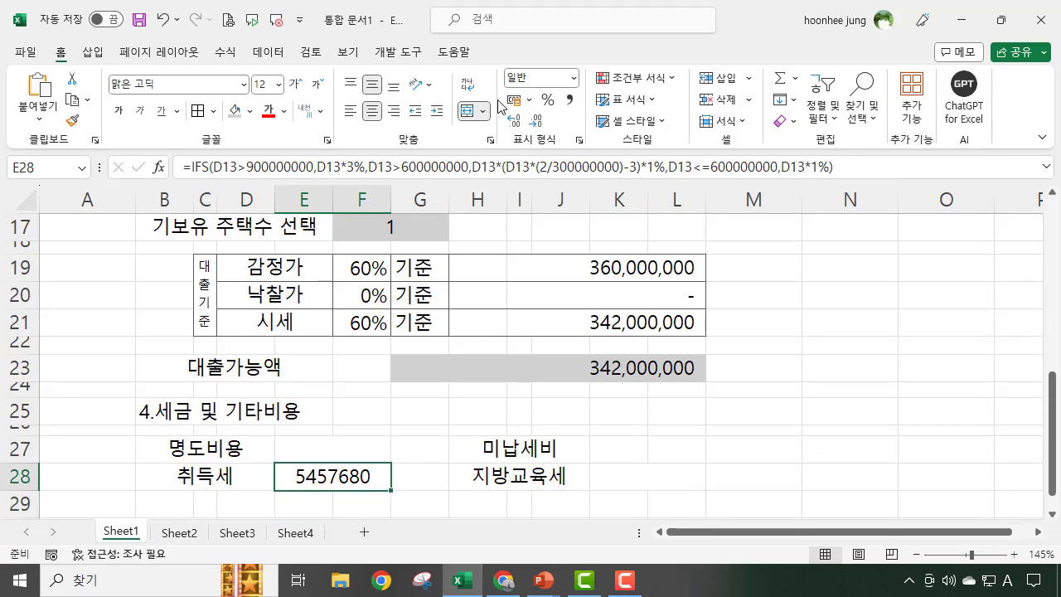
click(569, 100)
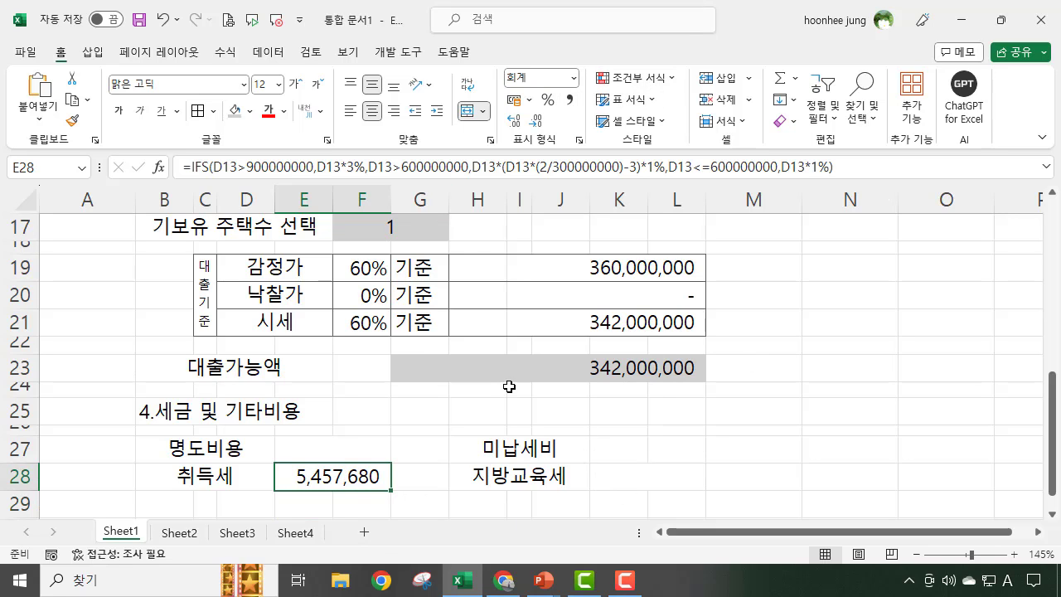
scroll(509, 384, up, 5)
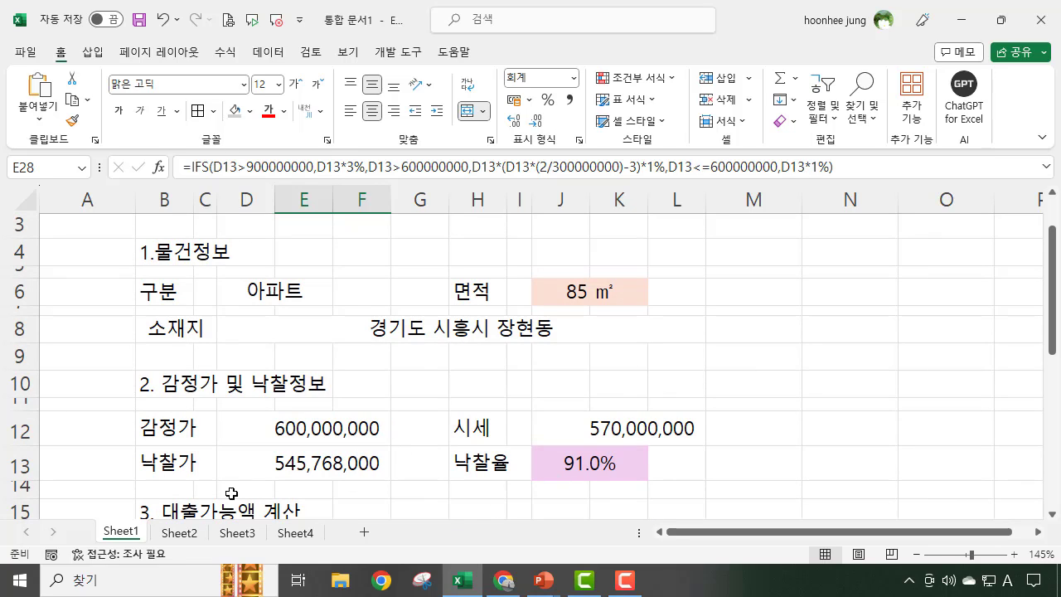
scroll(478, 441, down, 3)
scroll(408, 461, down, 3)
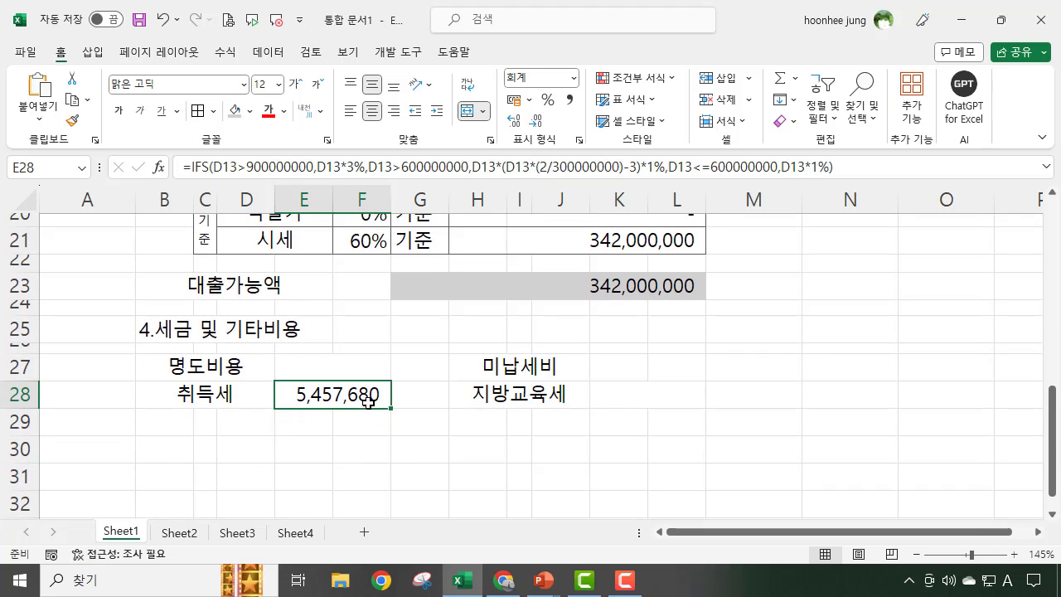
click(285, 448)
click(338, 384)
Step: Start an IFS formula in K28 beside 지방교육세 with the first condition D13>900000000
click(632, 398)
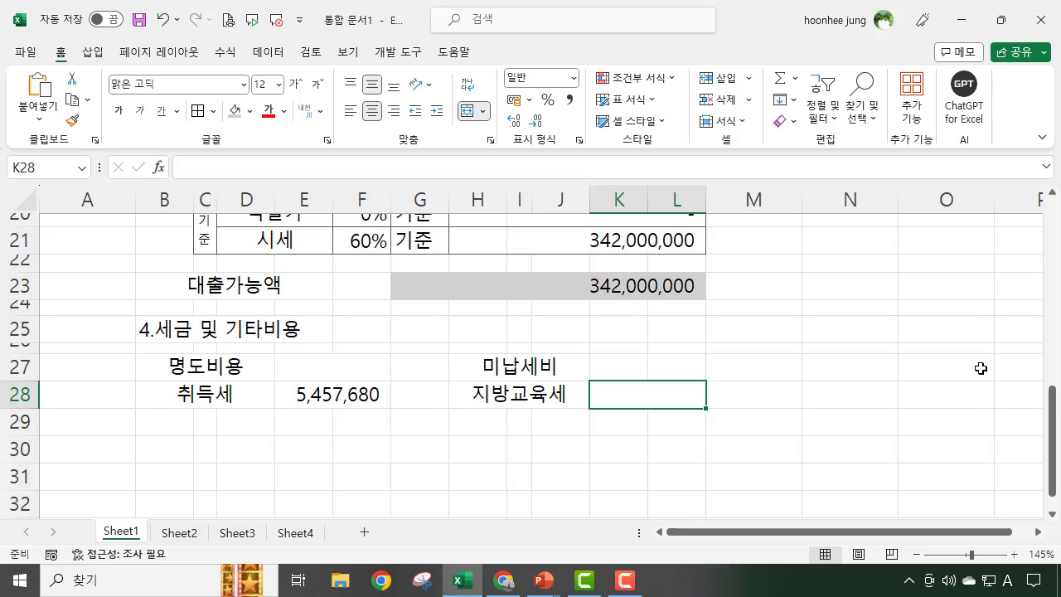
text(=if)
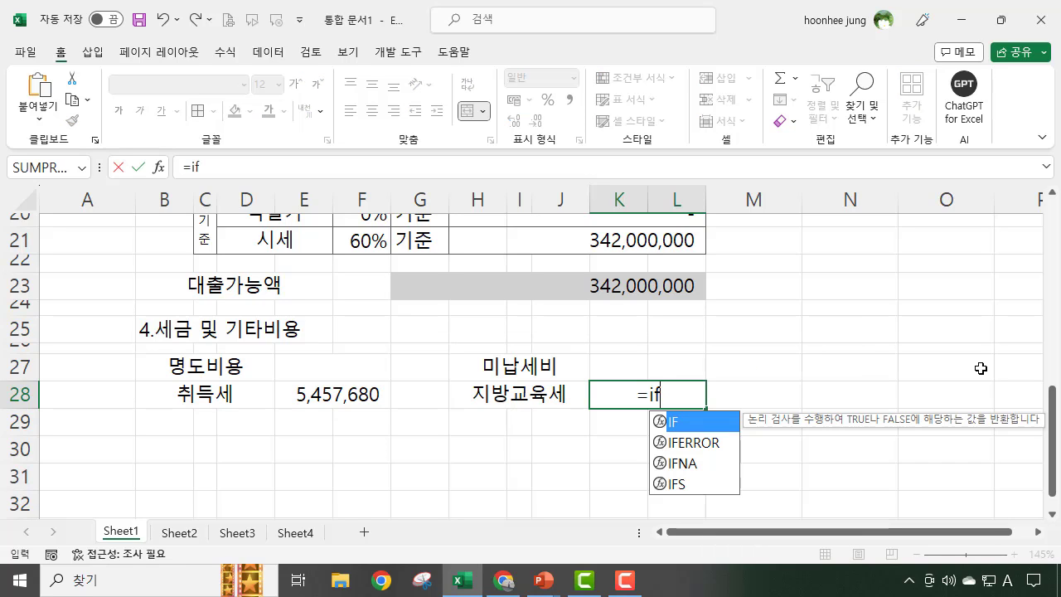
text(s()
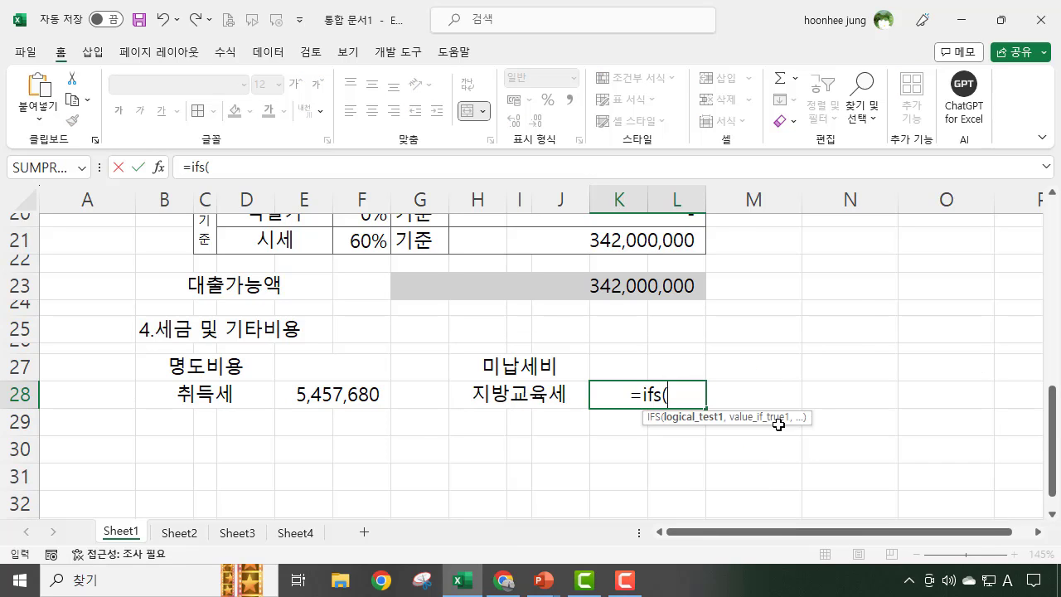
scroll(497, 418, up, 4)
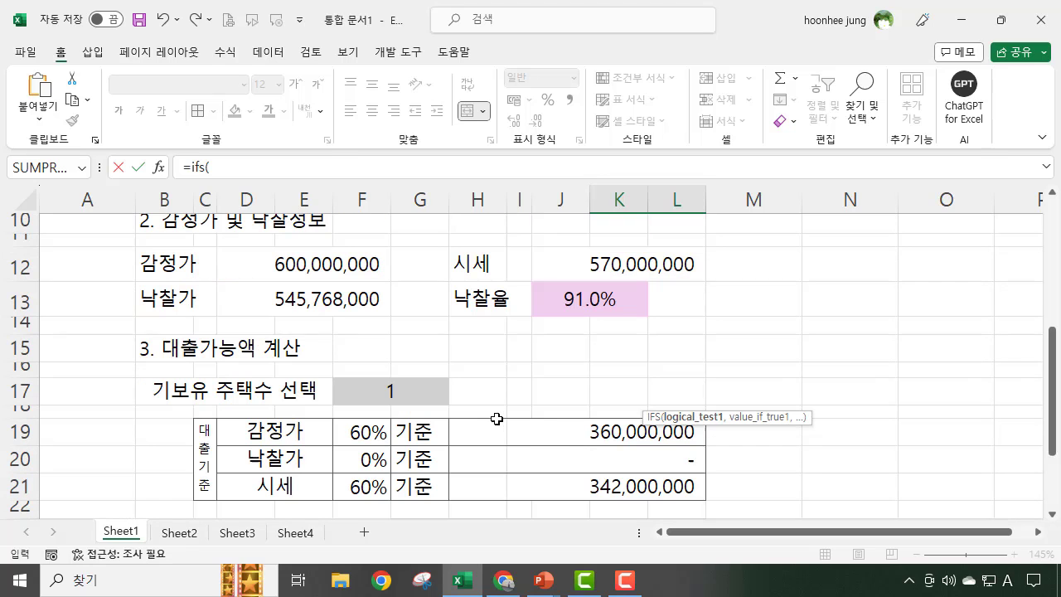
click(300, 300)
scroll(1058, 484, down, 3)
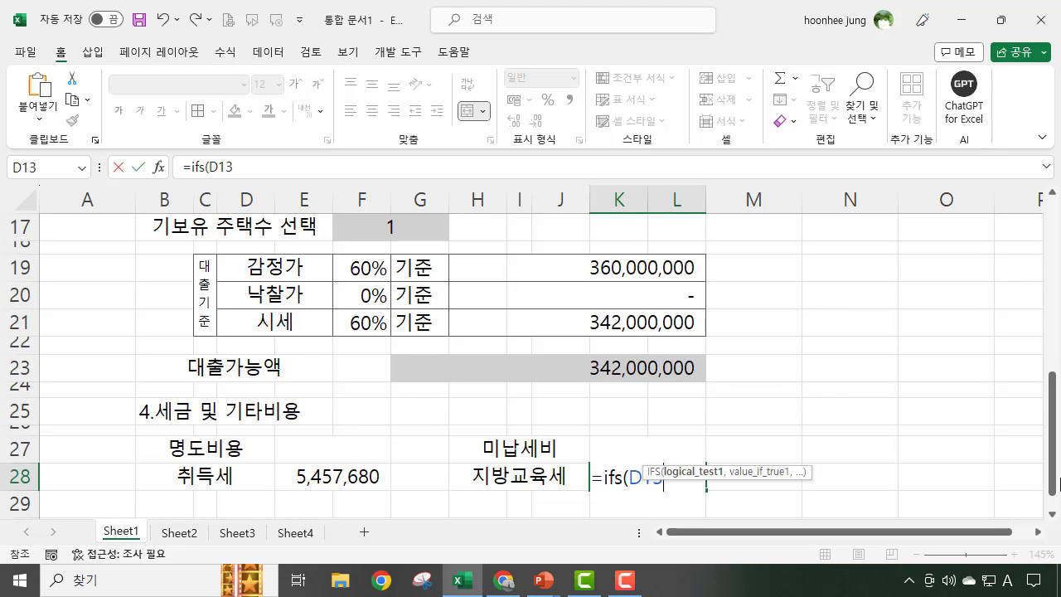
text(>900)
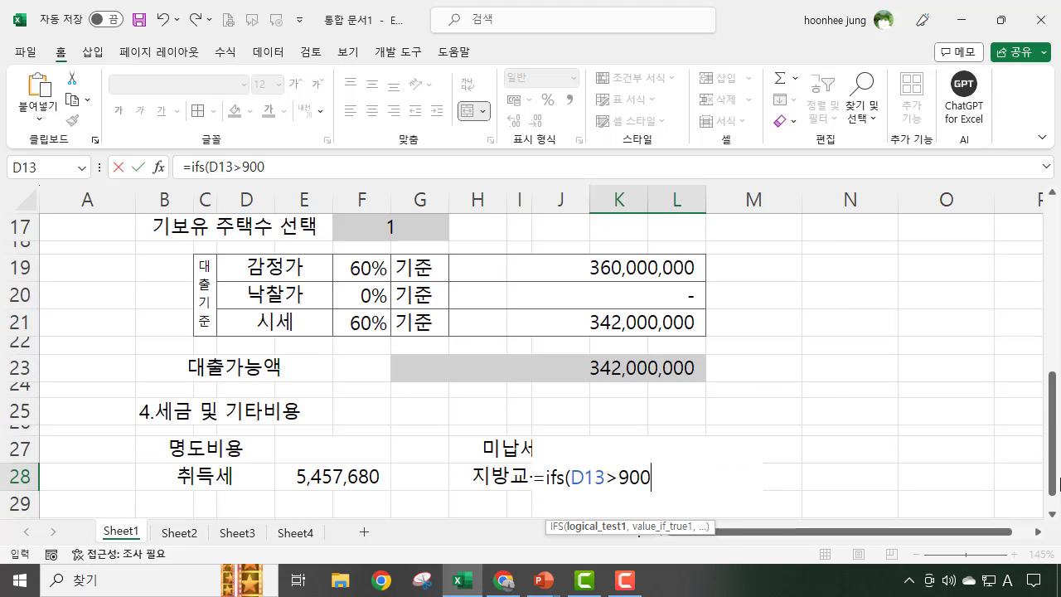
text(000000)
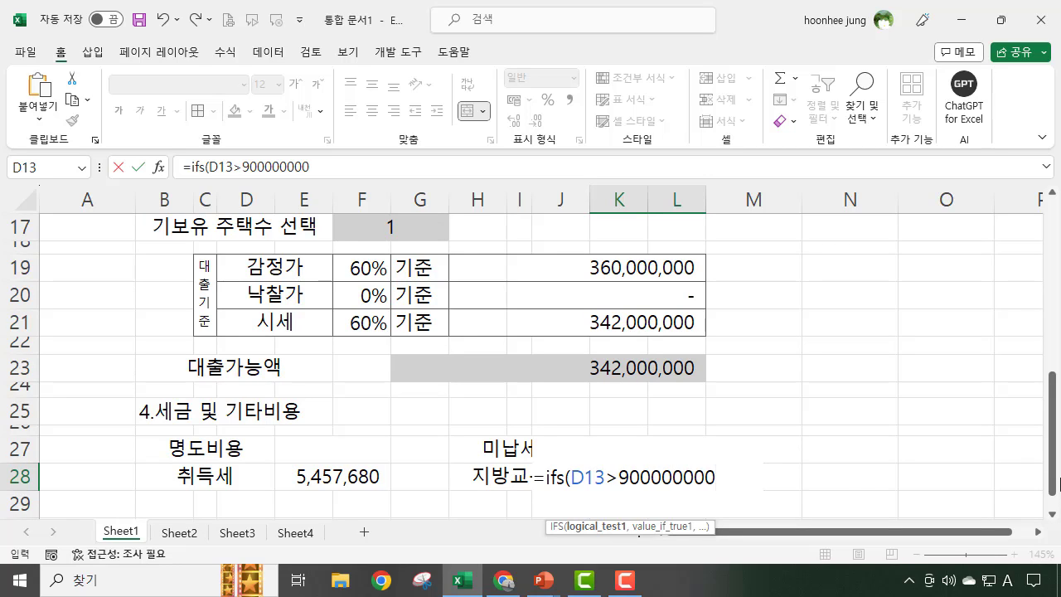
Step: Give the first condition of the 지방교육세 IFS formula the result D13*0.3%
text(,)
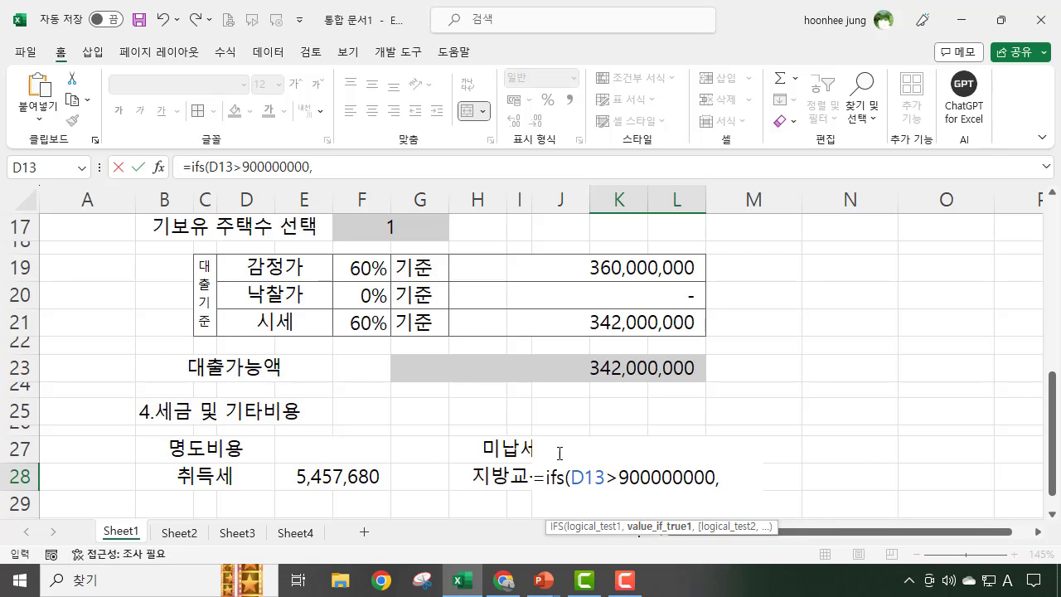
scroll(343, 363, up, 2)
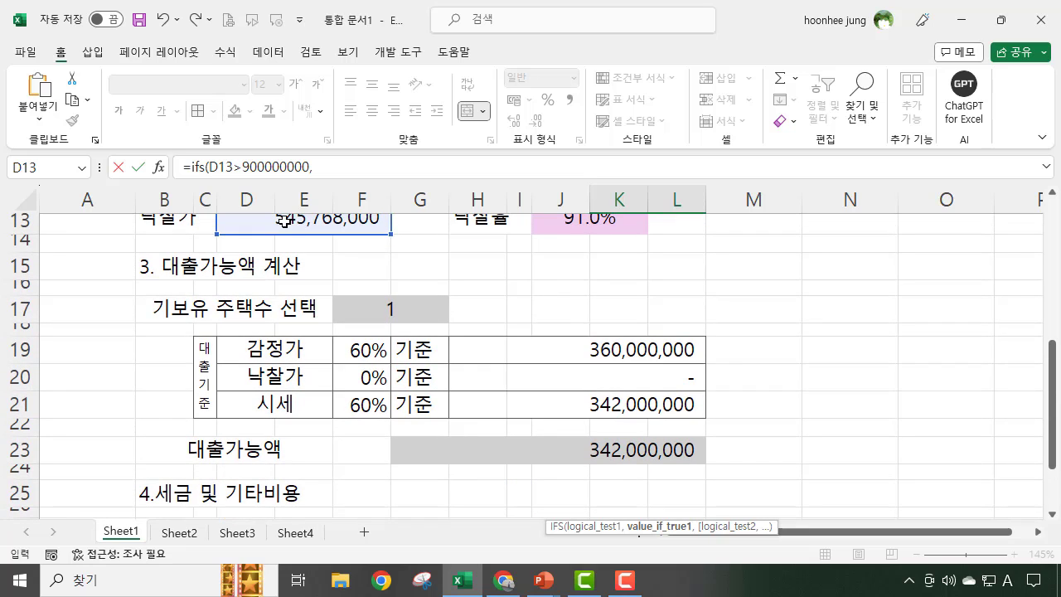
click(296, 223)
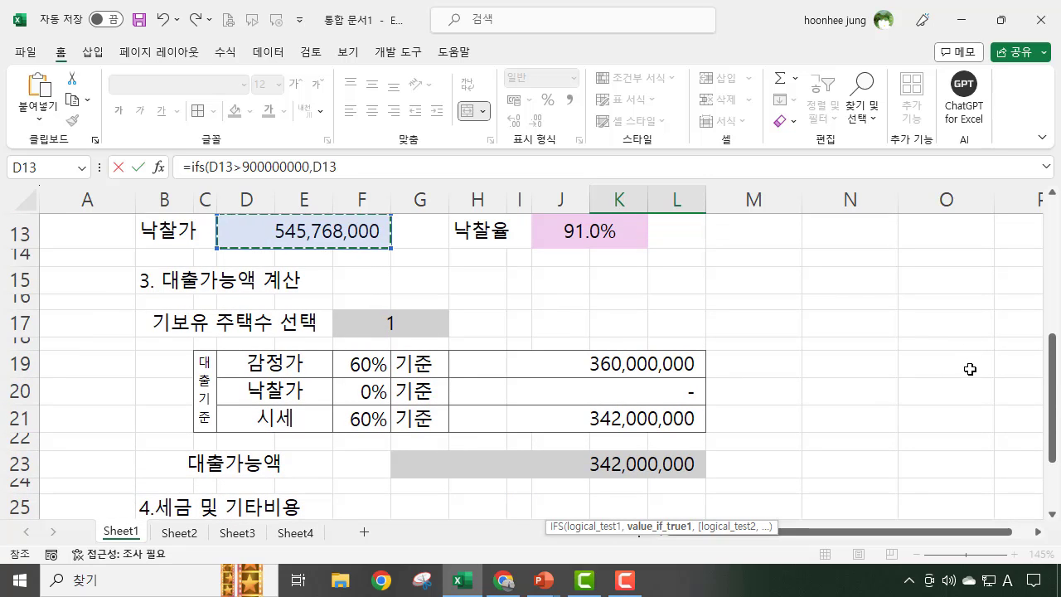
scroll(962, 381, down, 3)
text(*0.3)
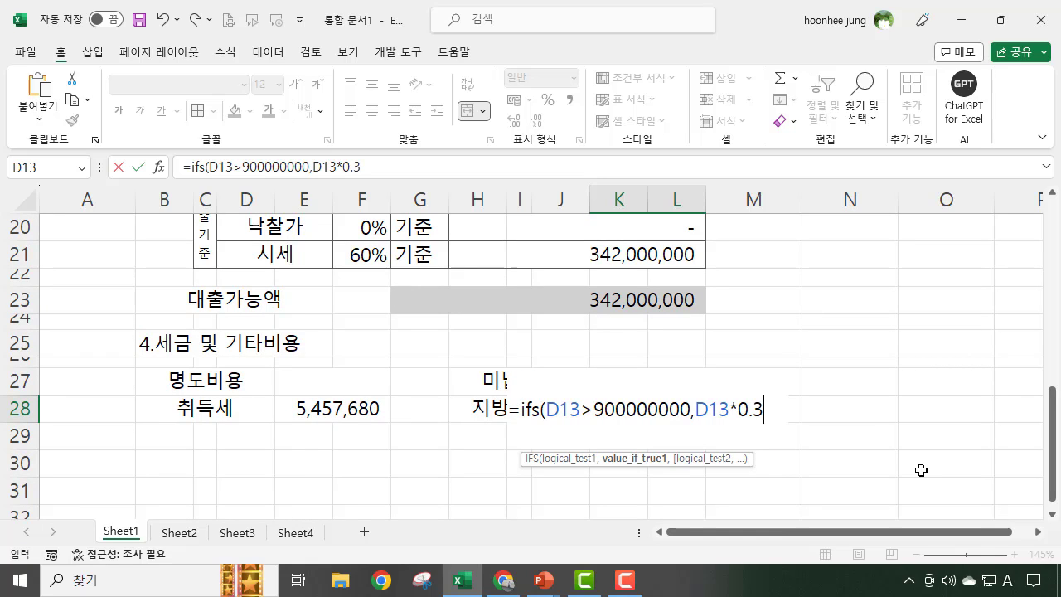
text(%,)
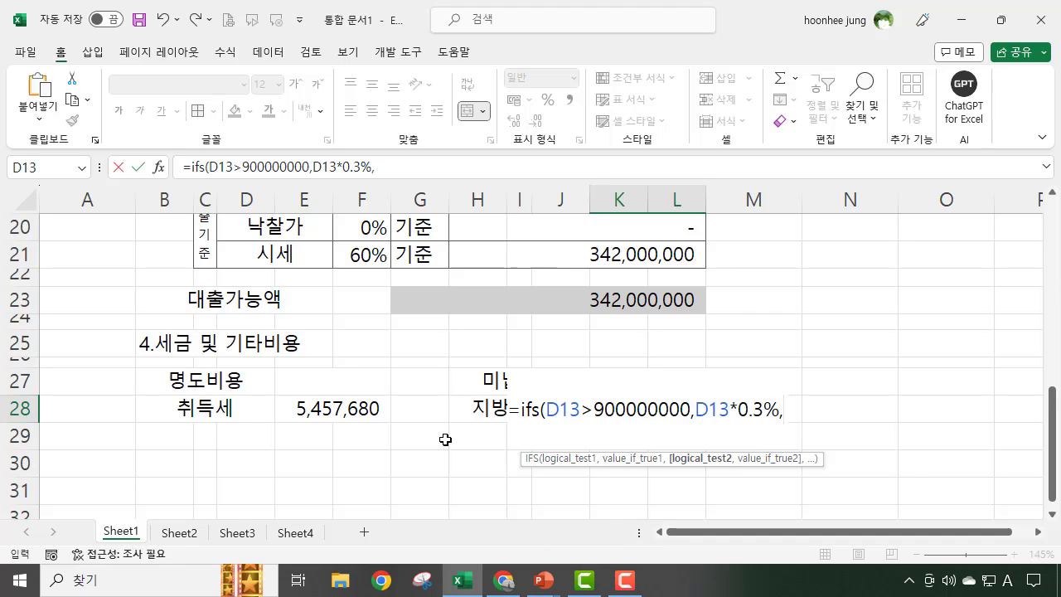
Step: Add the second IFS condition D13>600000000 to the 지방교육세 formula
scroll(307, 315, up, 3)
click(282, 237)
scroll(281, 236, down, 3)
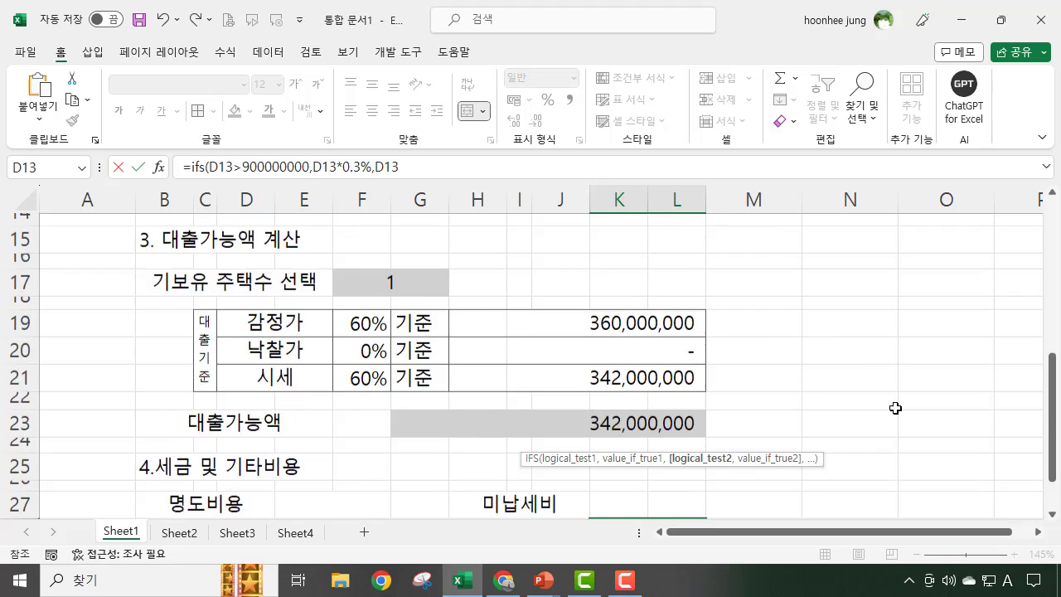
text(>)
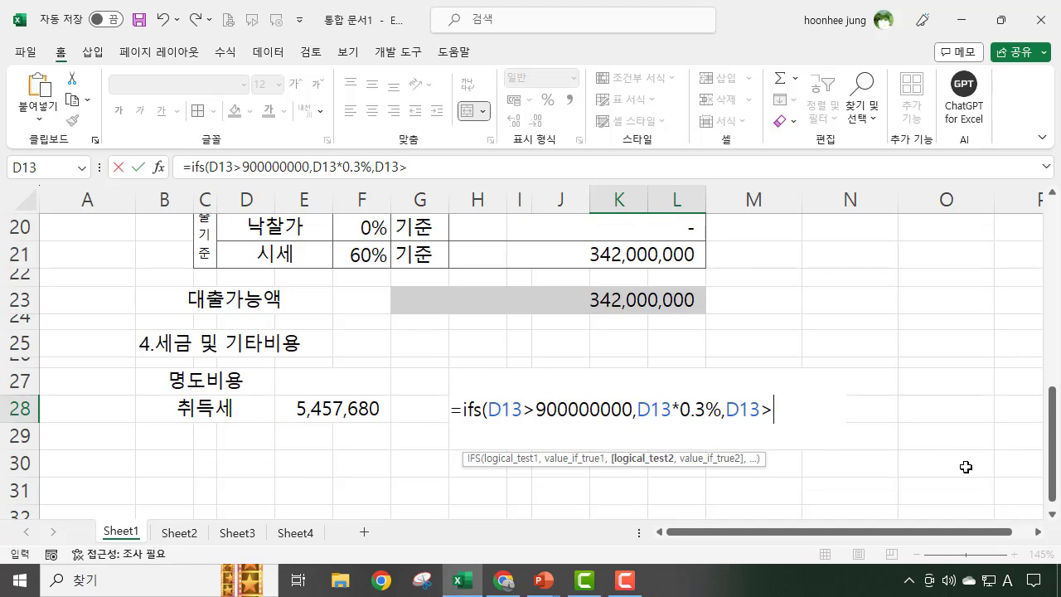
text(60000)
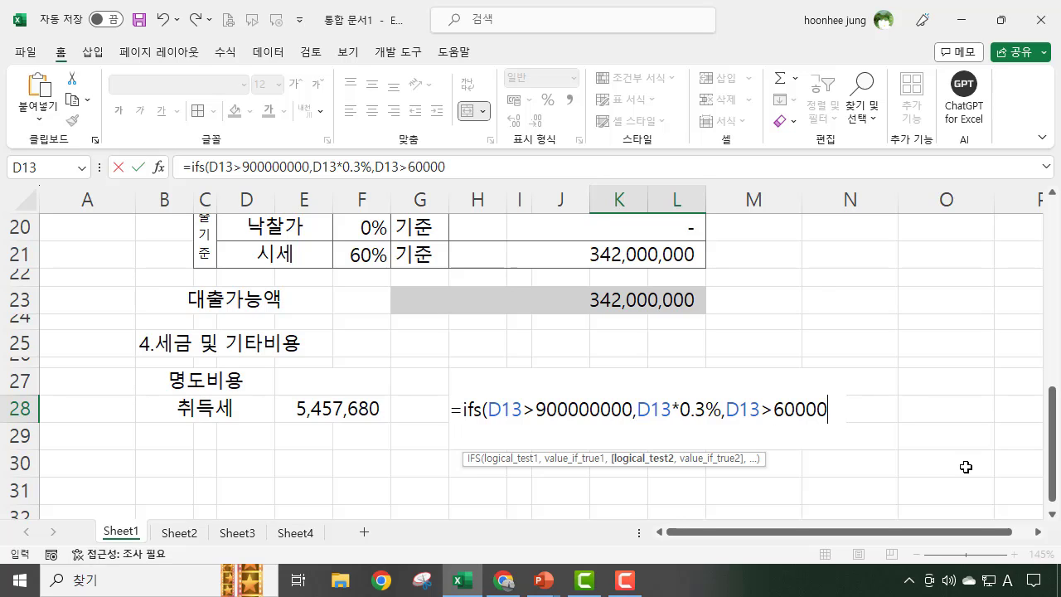
text(000)
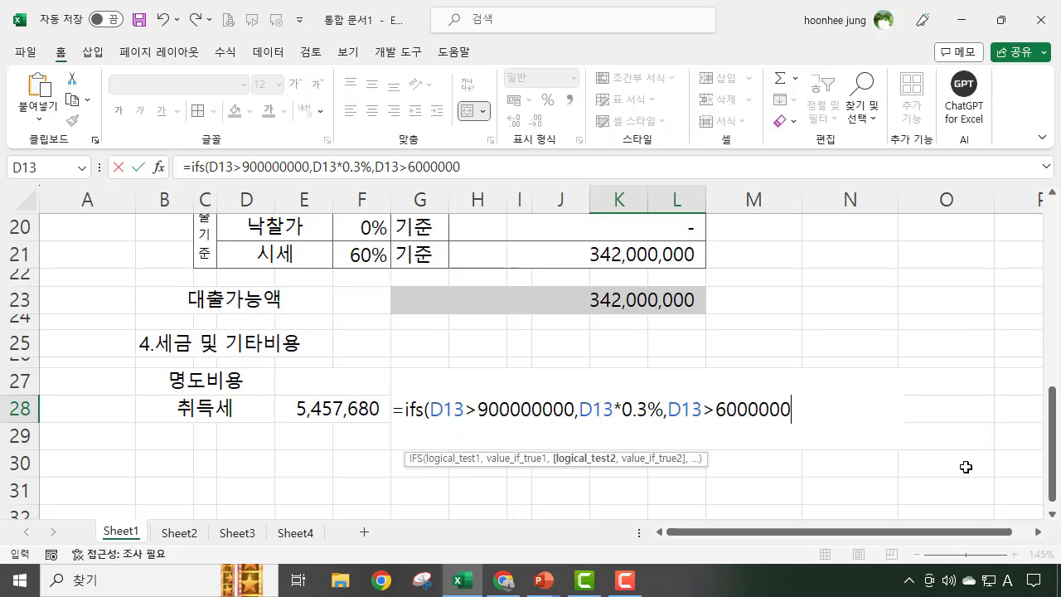
text(0,)
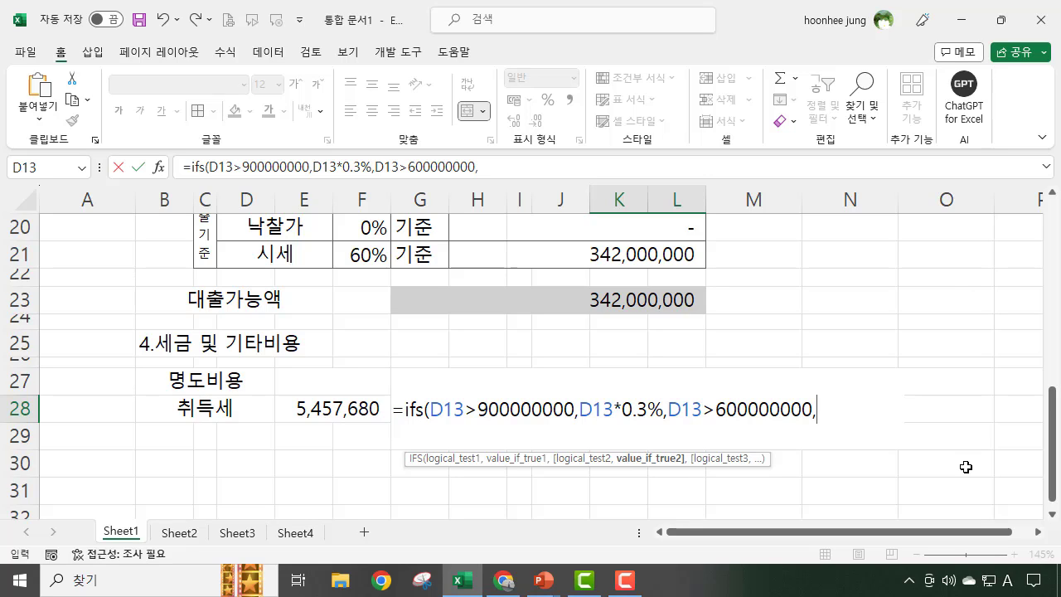
Step: Check the 지방교육세 rates in the Chrome tax table and give the second condition in Excel the result E28*10%
click(503, 580)
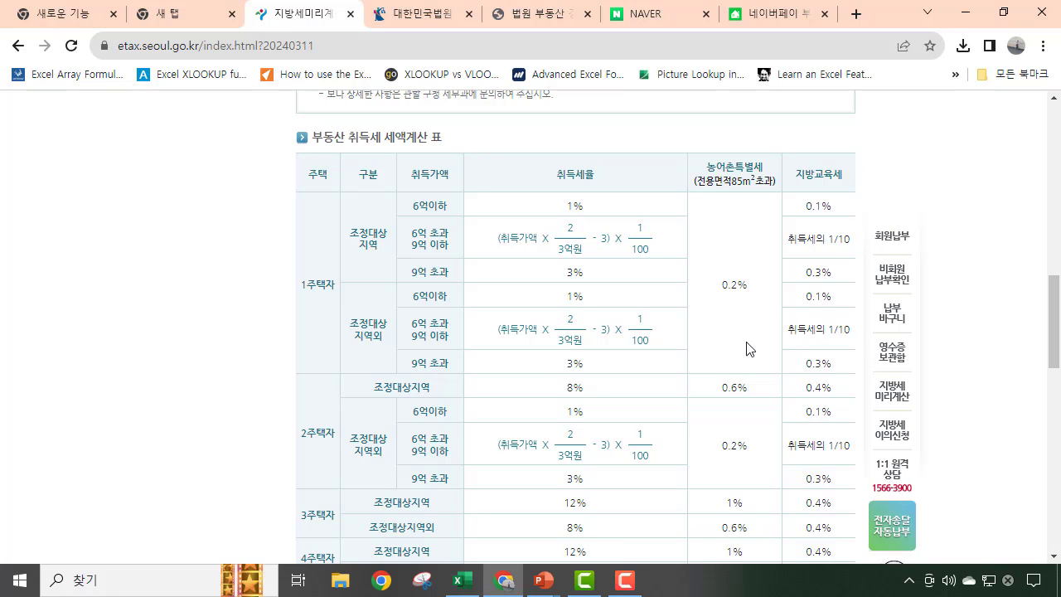
click(965, 13)
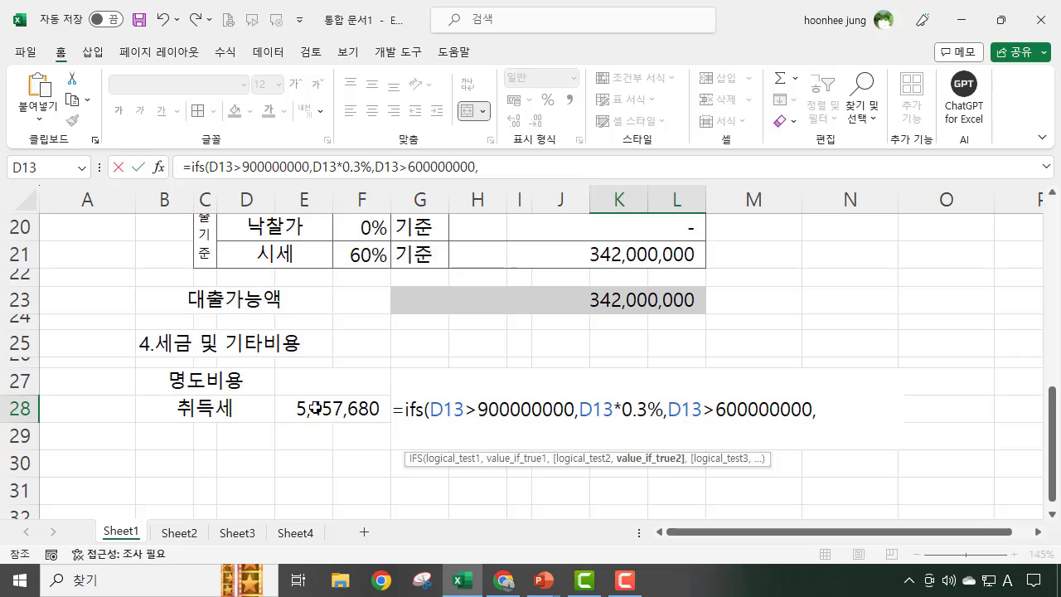
click(315, 408)
text(*10%)
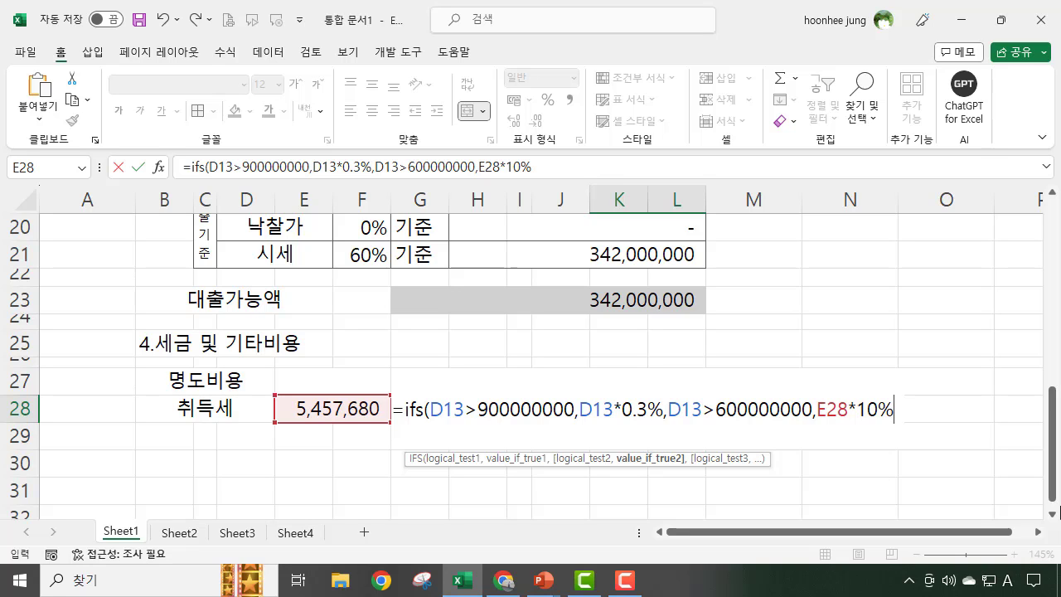
text(,)
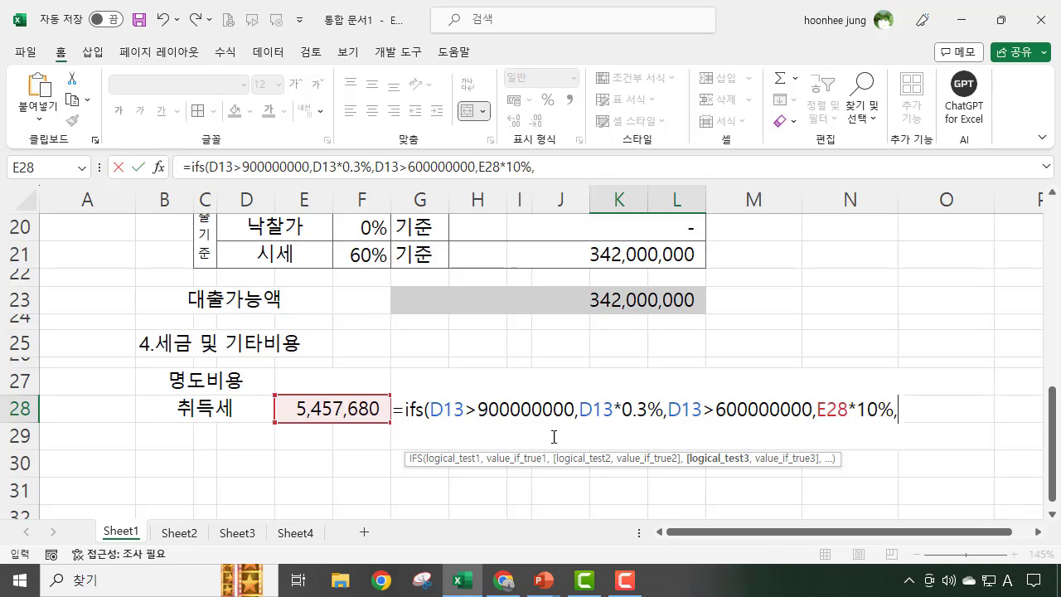
Step: Add the third IFS condition D13<=600000000 to the 지방교육세 formula
scroll(504, 404, up, 3)
click(316, 312)
scroll(848, 398, down, 3)
text(=6000)
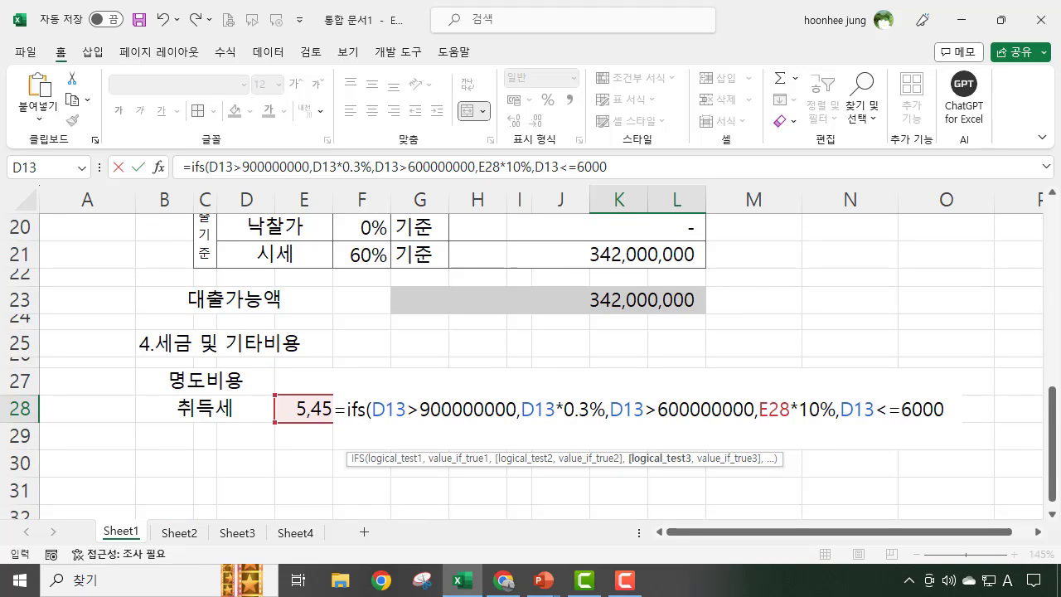
text(00000)
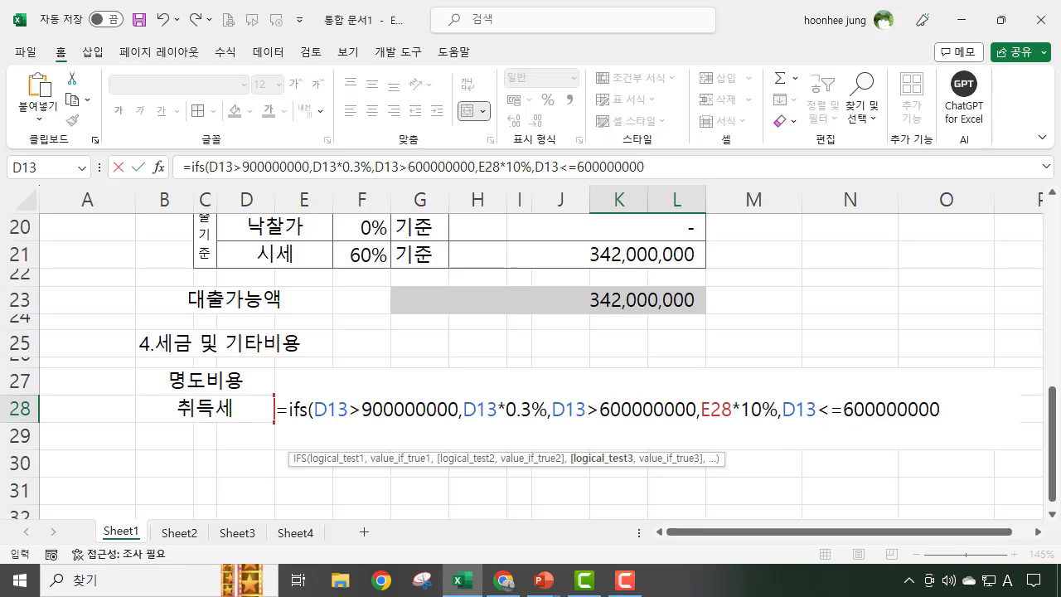
Step: Give the third condition the result D13*0.1%, close the IFS formula and commit it to K28
text(,)
scroll(349, 379, up, 3)
click(348, 379)
scroll(737, 408, down, 2)
scroll(737, 409, down, 1)
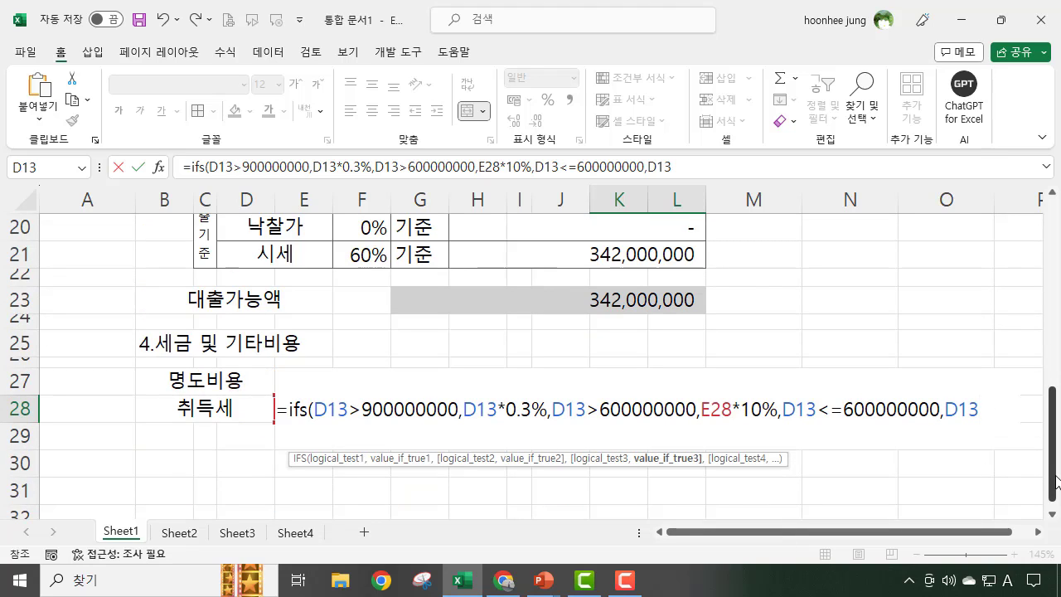
text(*0.1%)
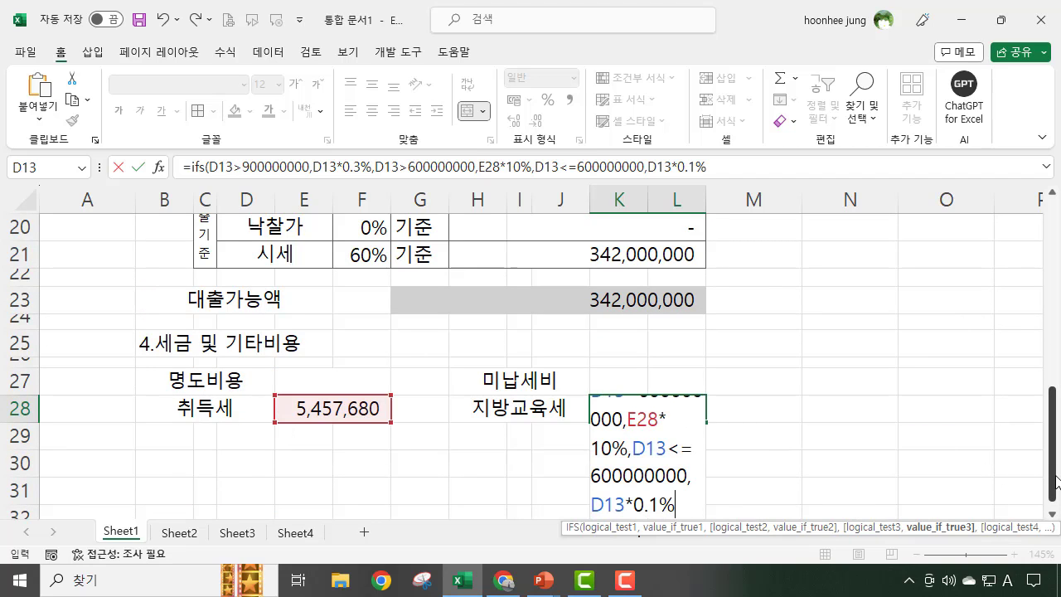
text())
key(Return)
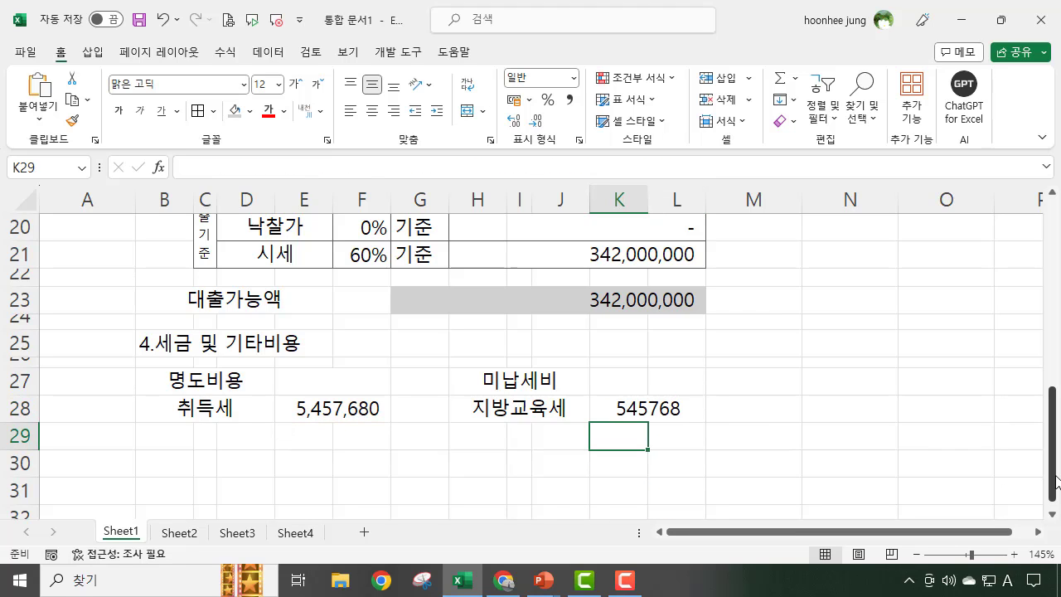
Step: Format the 지방교육세 amount in K28 with comma style
click(682, 407)
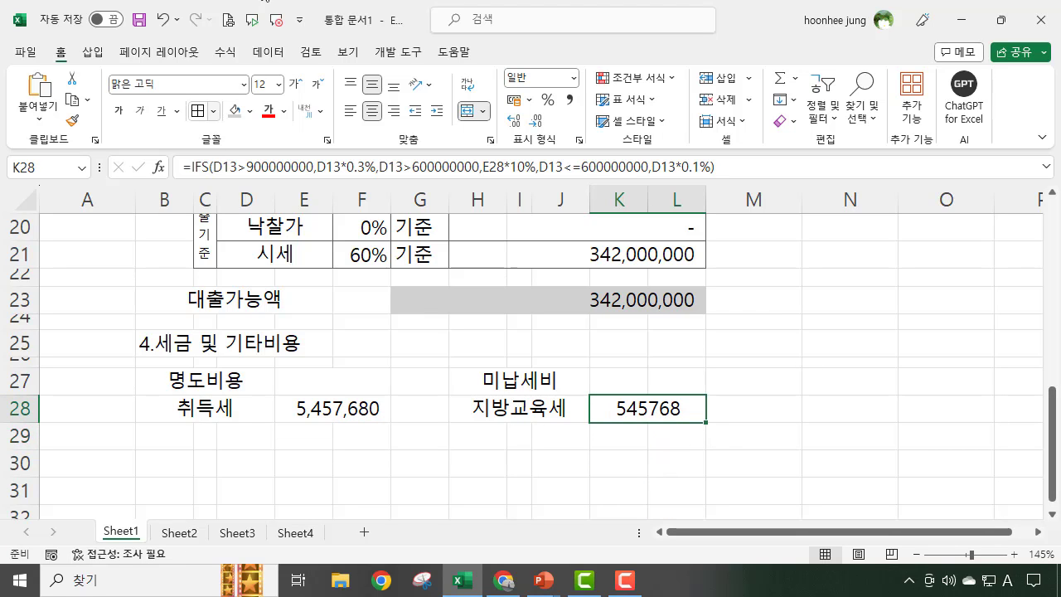
click(570, 100)
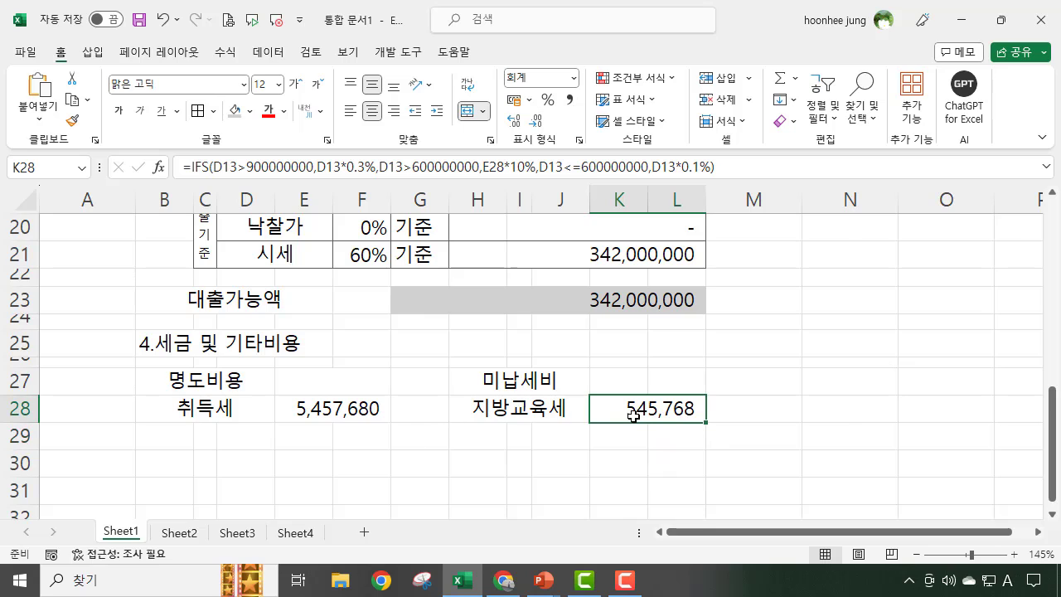
click(768, 418)
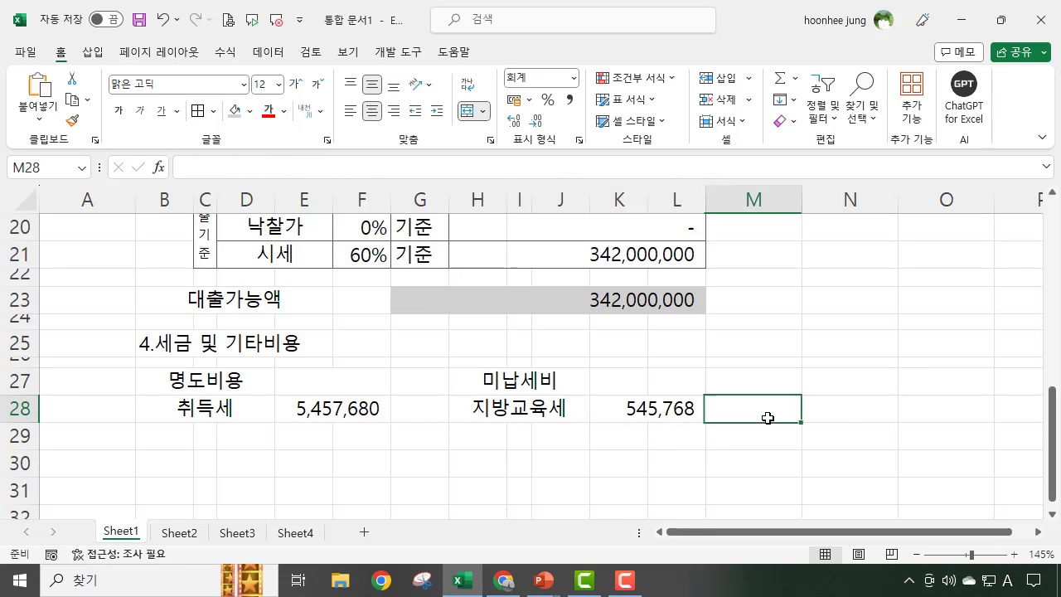
Step: Fill the 취득세 amount in E28 and the 지방교육세 amount in K28 with gray
click(358, 408)
click(237, 113)
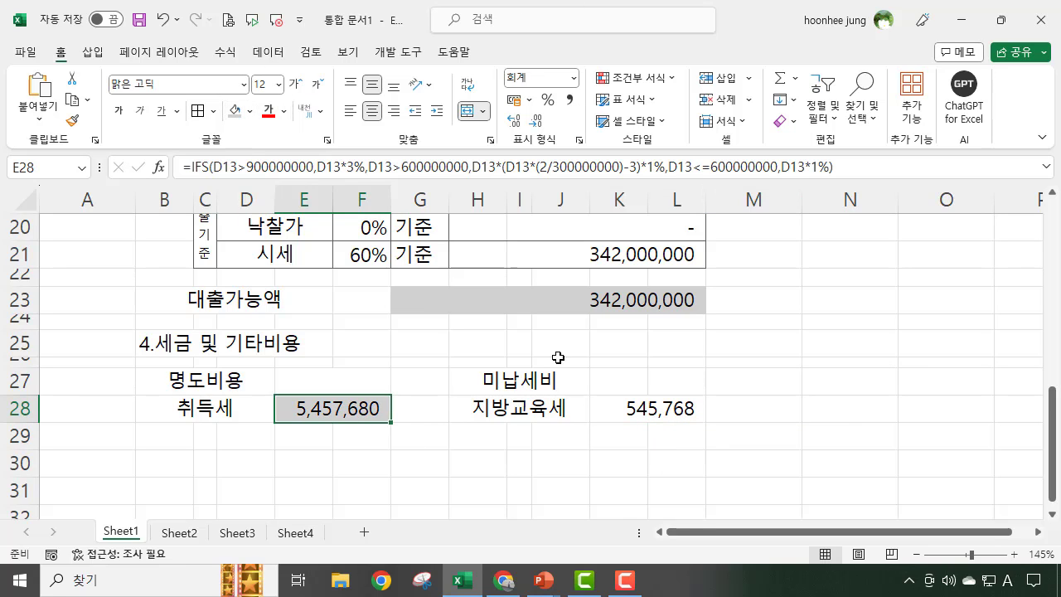
click(645, 408)
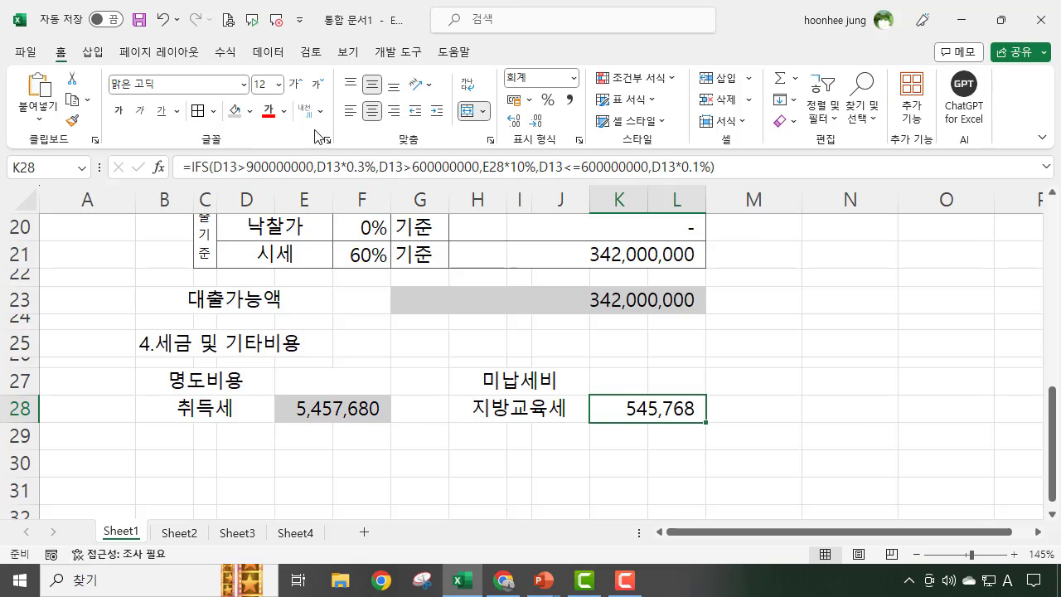
click(235, 112)
click(779, 380)
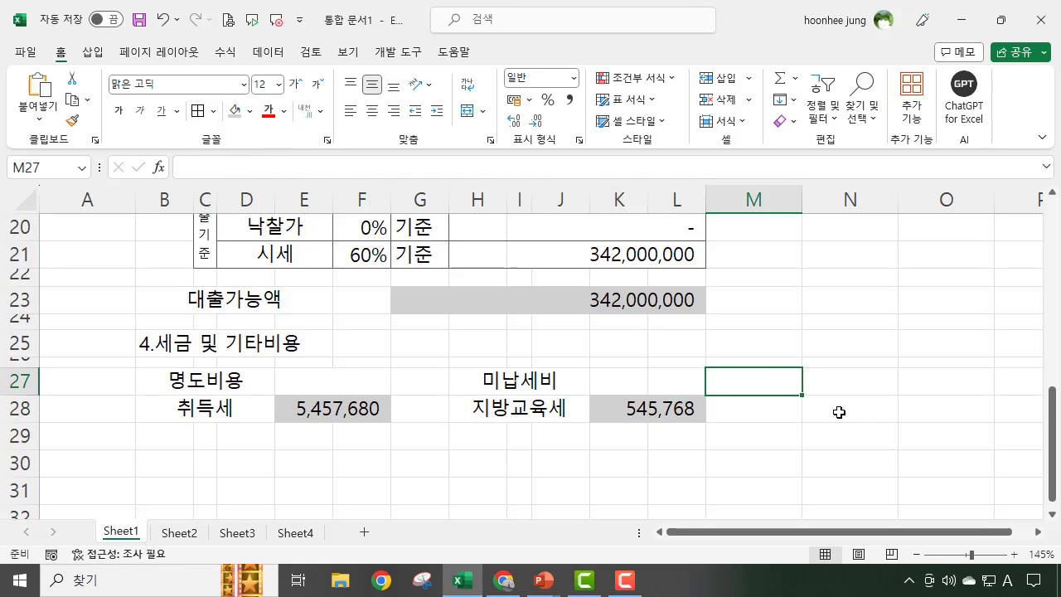
click(325, 408)
click(622, 405)
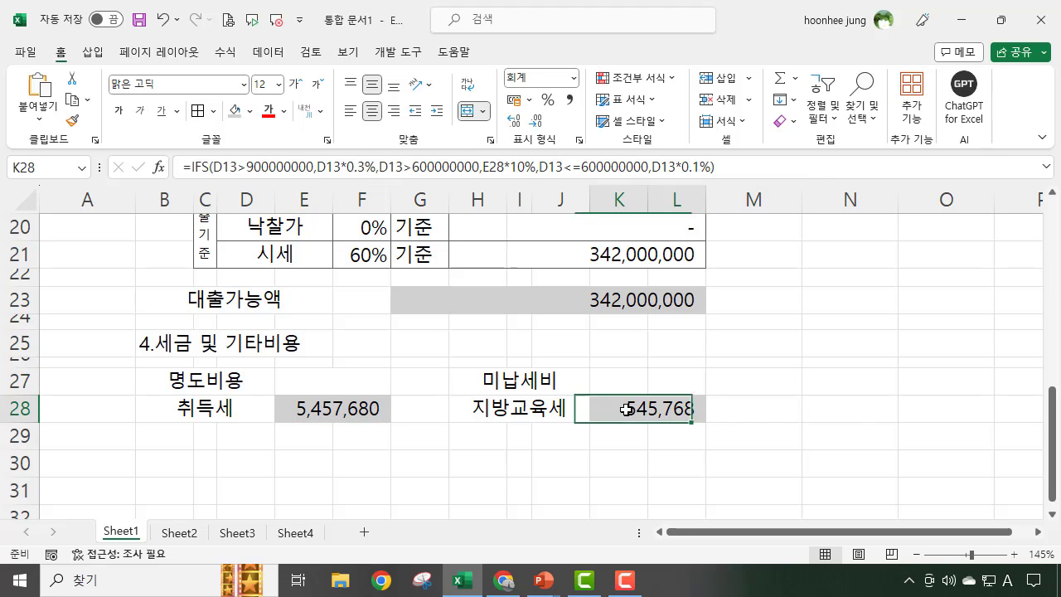
click(546, 448)
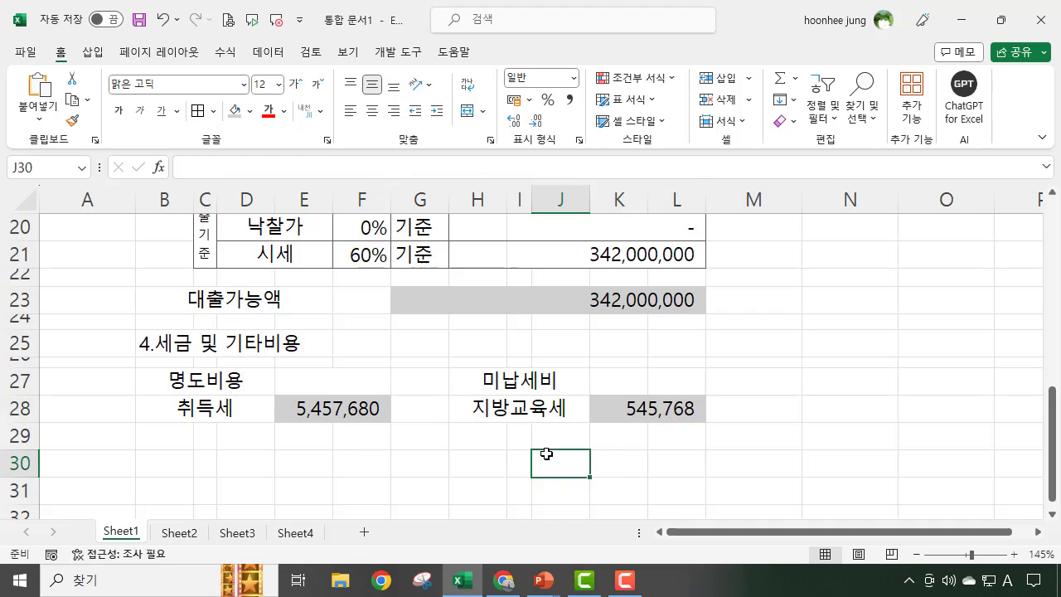
Step: Merge and center cells B29:E29 below the 취득세 row
click(170, 437)
drag(171, 437, 320, 445)
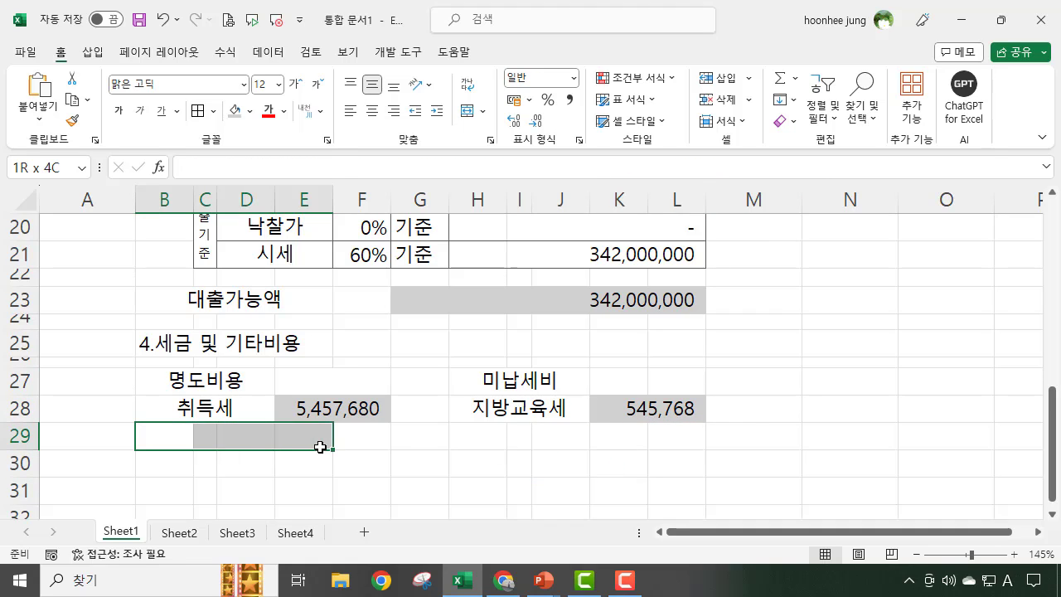
click(438, 438)
drag(176, 437, 297, 435)
click(468, 111)
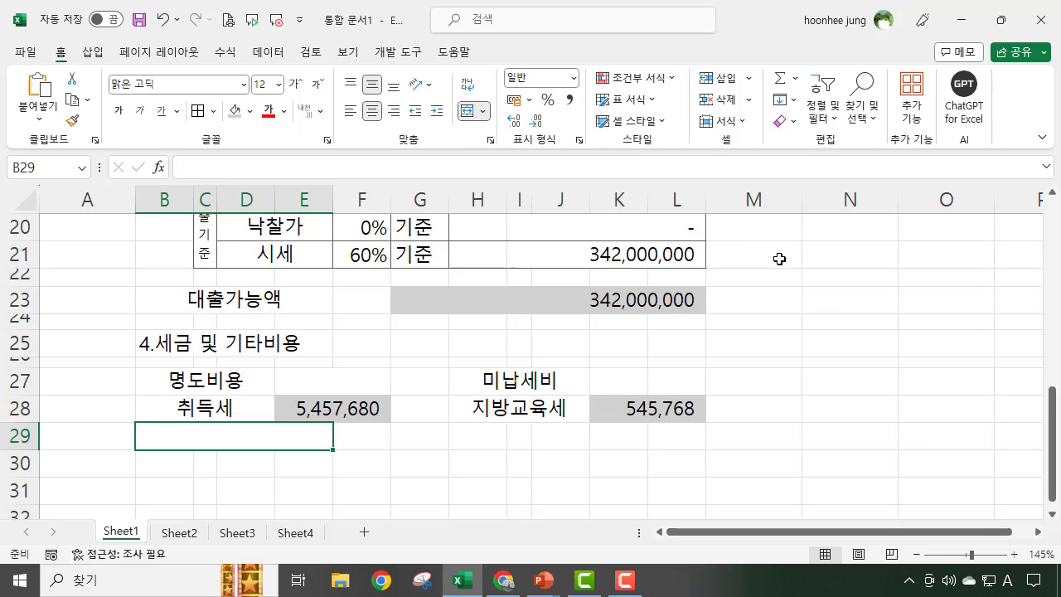
text(cnlem)
key(BackSpace)
key(BackSpace)
key(BackSpace)
key(BackSpace)
key(BackSpace)
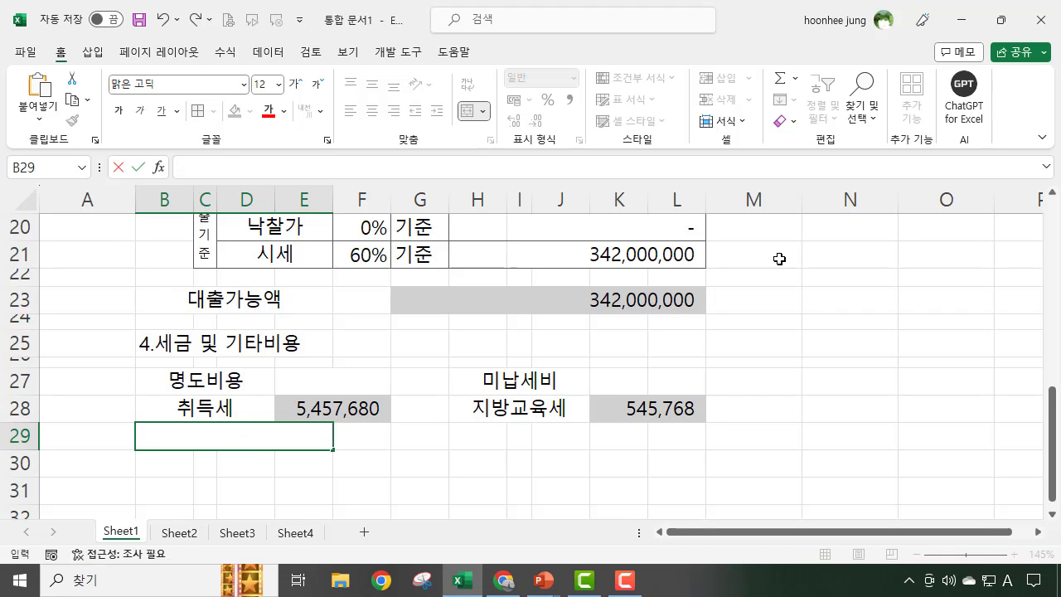
Step: Enter the label 취득세합산금액 in the merged cell B29
key(Hangul)
text(취ㅏ드)
key(BackSpace)
key(BackSpace)
key(BackSpace)
text(드)
key(BackSpace)
key(BackSpace)
text(ㄷ득세합산ㄱ)
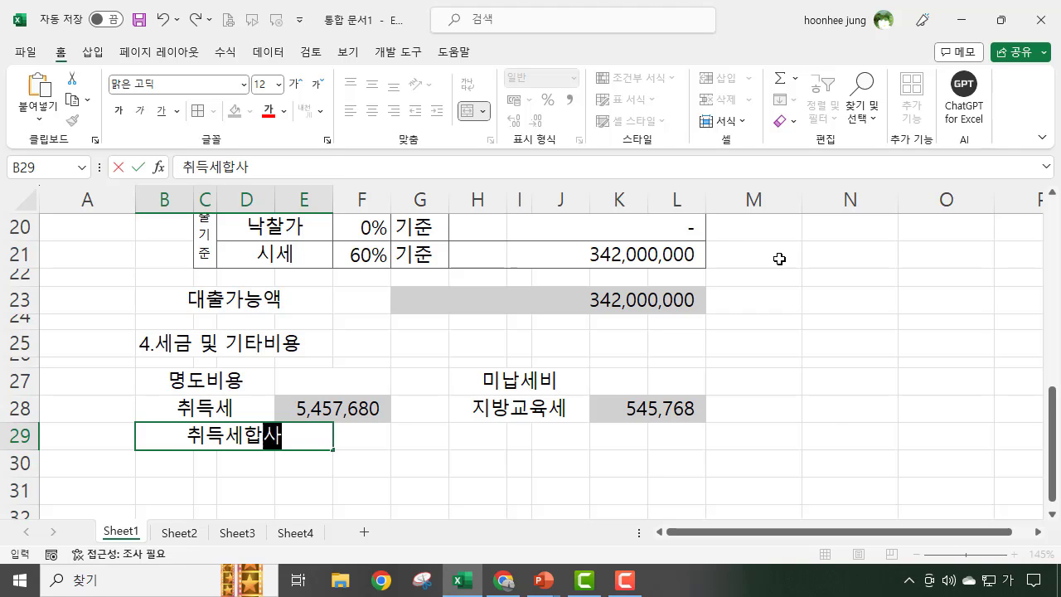
text(금액)
key(Return)
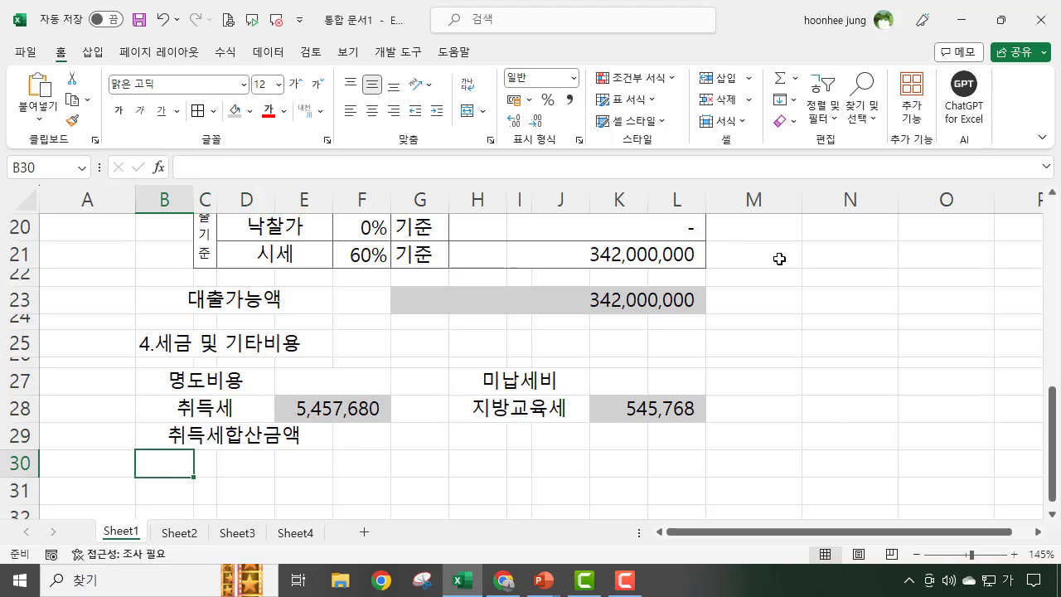
Step: Merge and center F29:L29 beside 취득세합산금액 and enter the formula =E28+K28 in it
drag(371, 440, 696, 434)
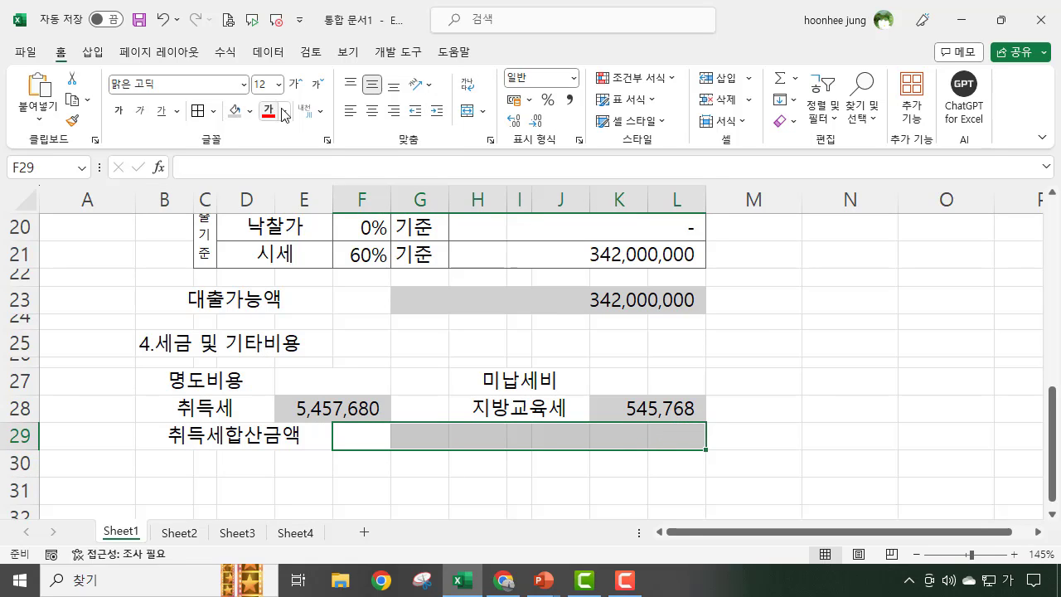
click(467, 111)
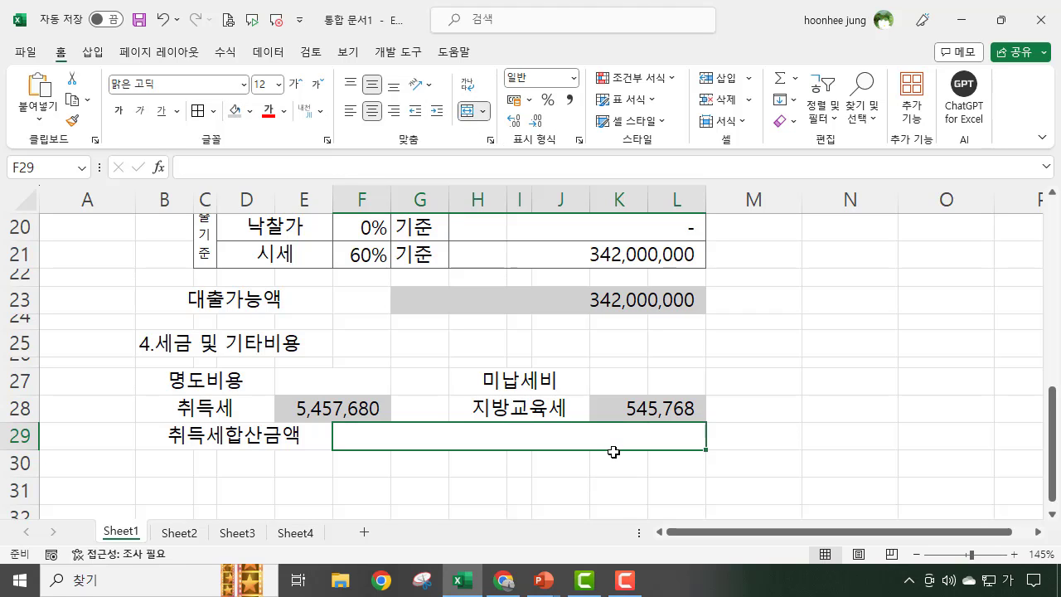
text(=)
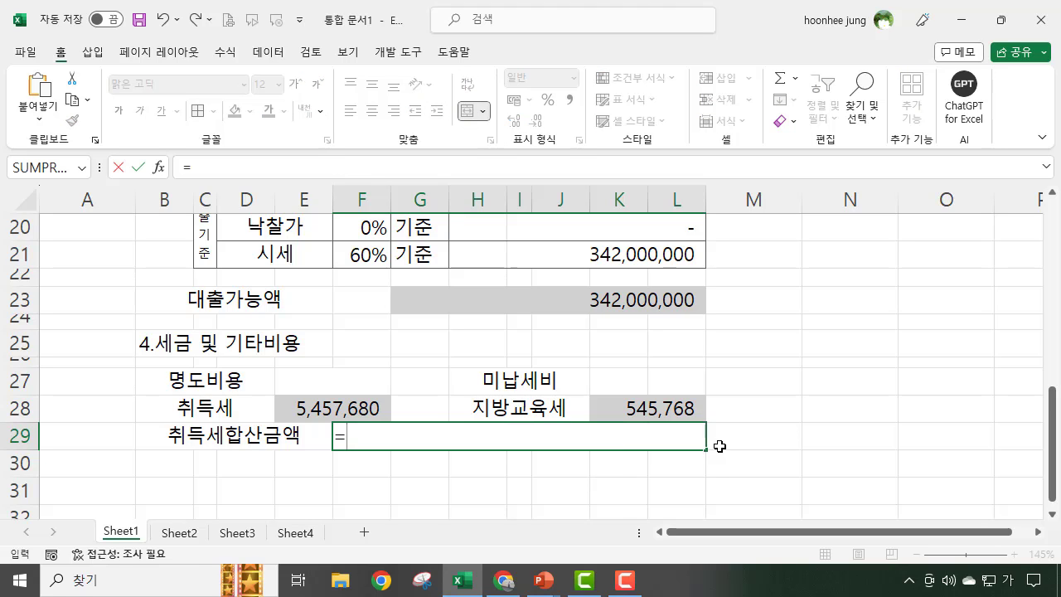
click(325, 407)
text(+)
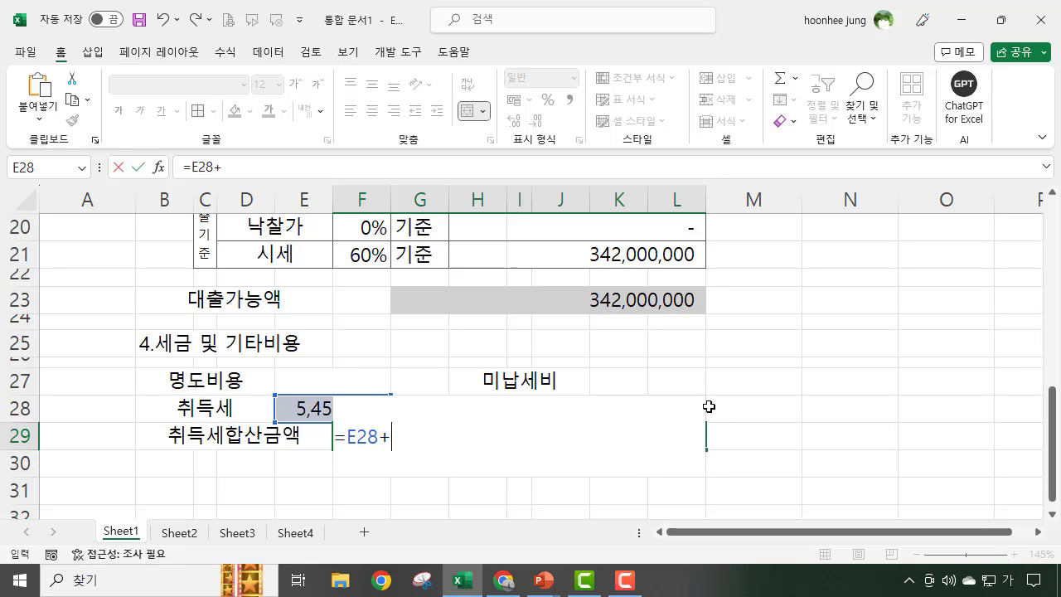
key(Up)
key(Right)
key(Right)
key(Right)
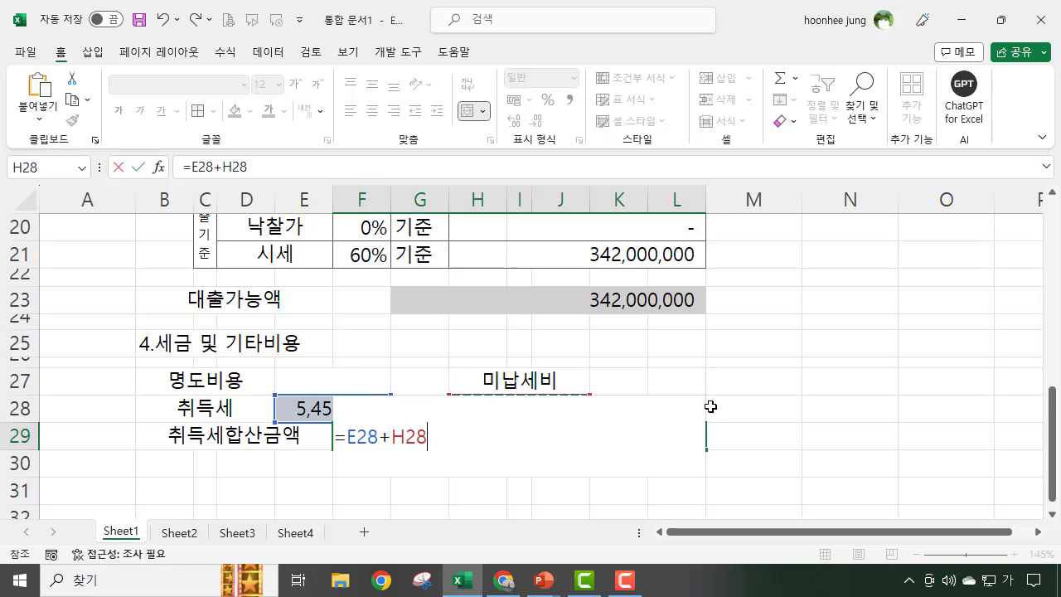
key(Right)
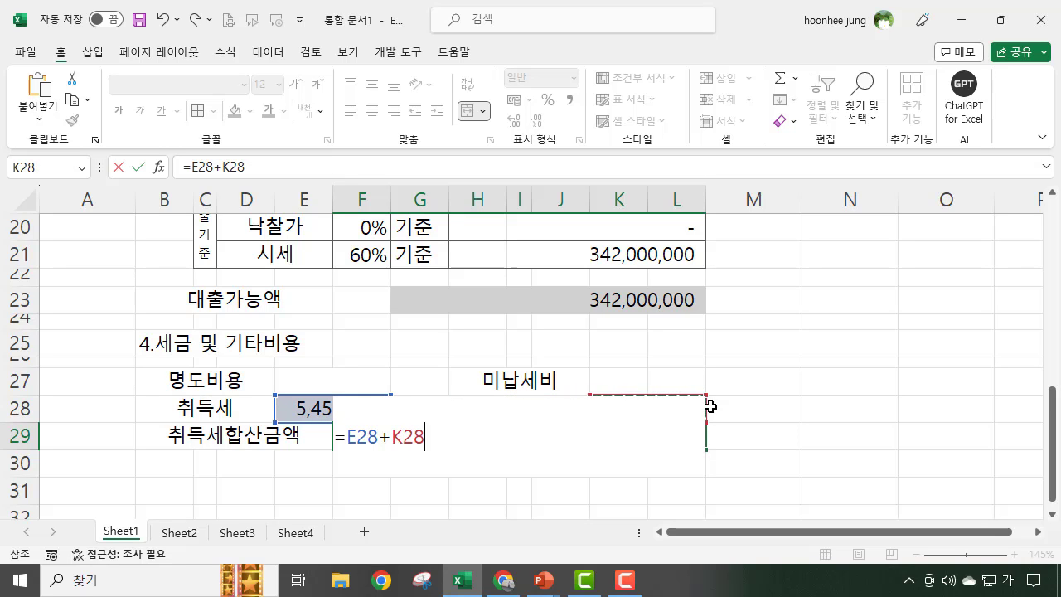
key(Return)
Step: Fill the 취득세합산금액 total in F29 with light pink
click(604, 445)
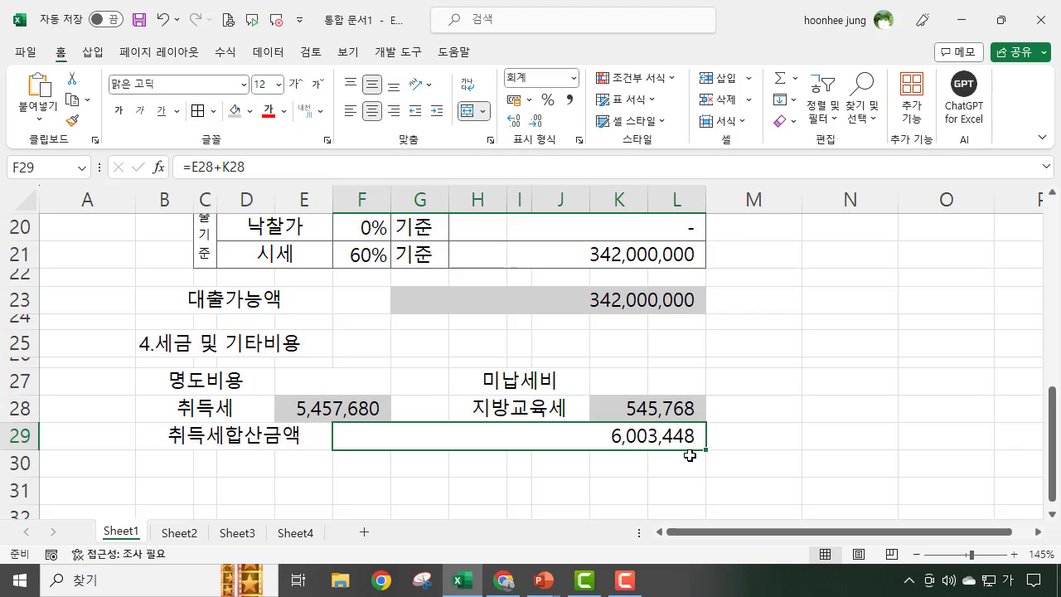
click(553, 461)
click(588, 441)
click(248, 110)
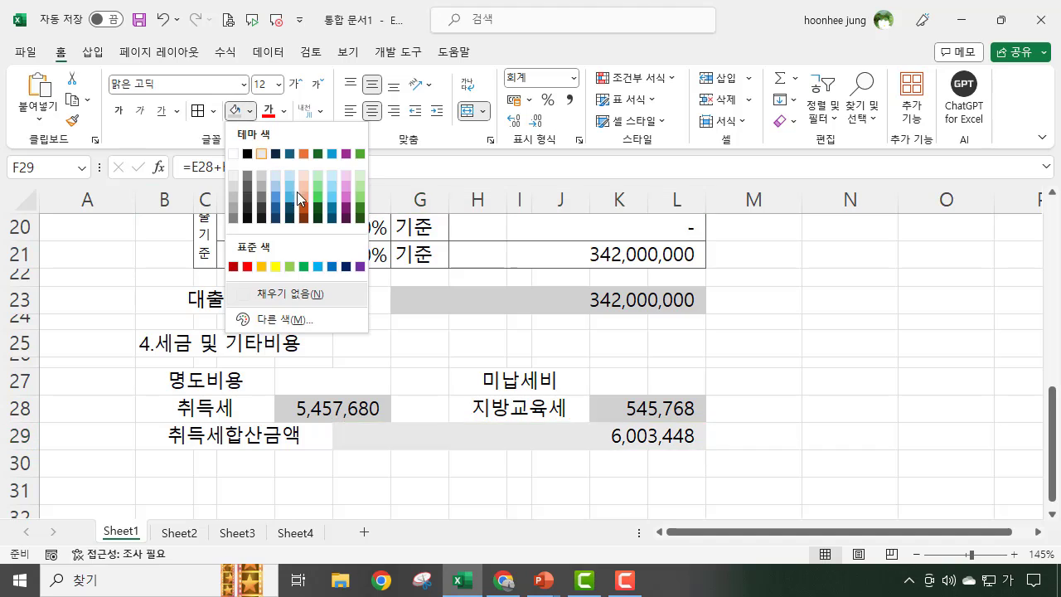
click(345, 173)
click(467, 477)
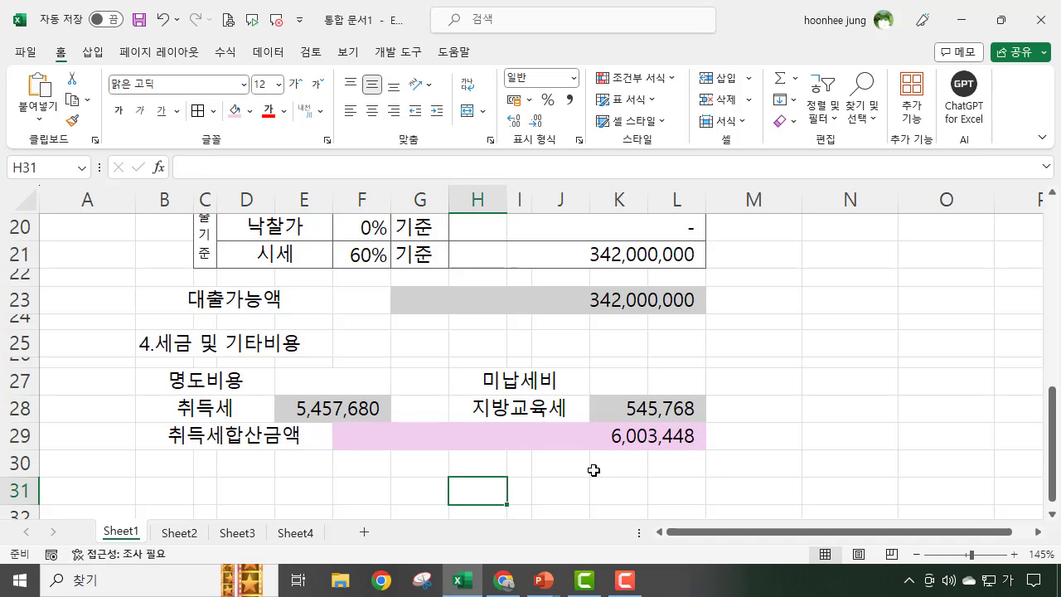
Step: Merge and center B30:D30 and enter the label 법무사비용 in it
scroll(275, 302, up, 1)
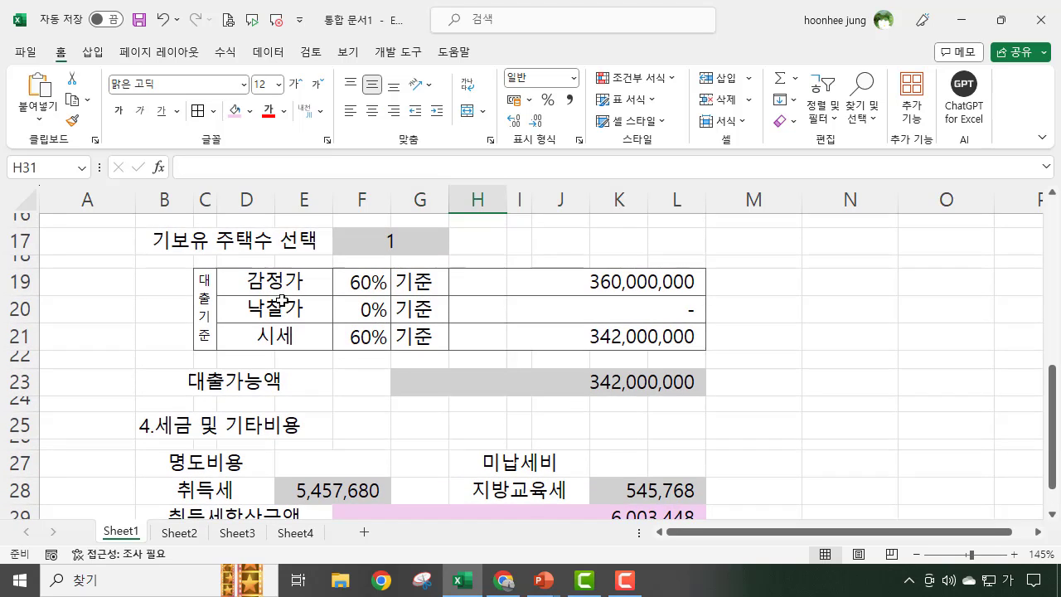
scroll(353, 356, down, 1)
click(158, 462)
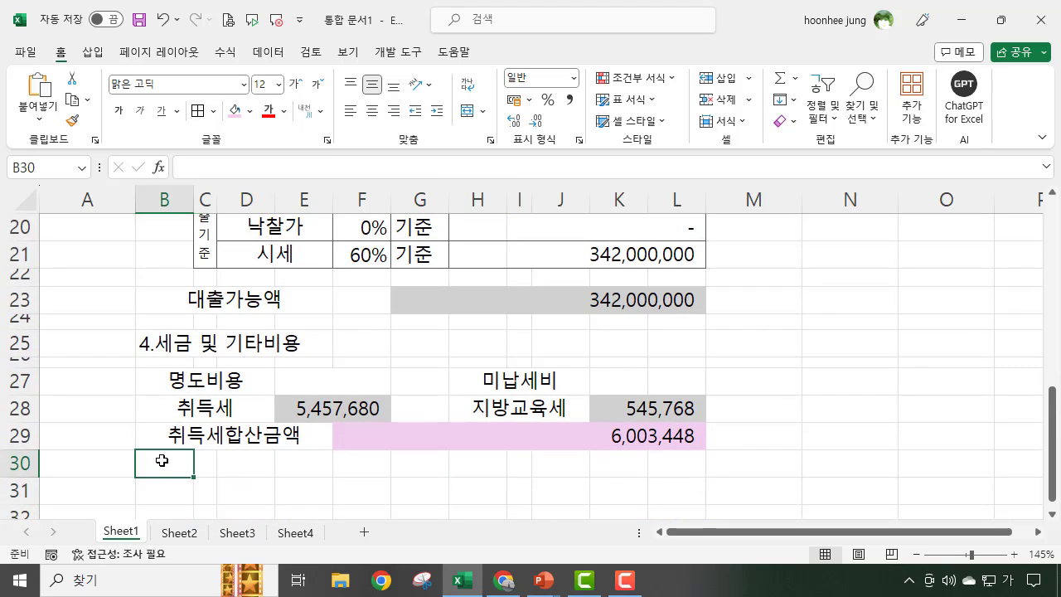
click(262, 461)
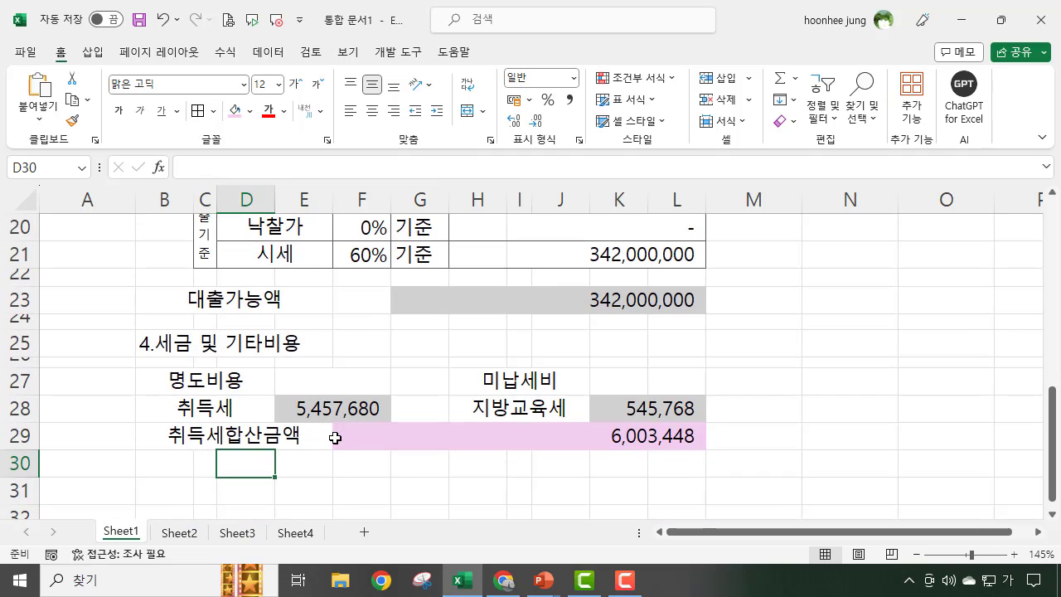
drag(166, 467, 240, 465)
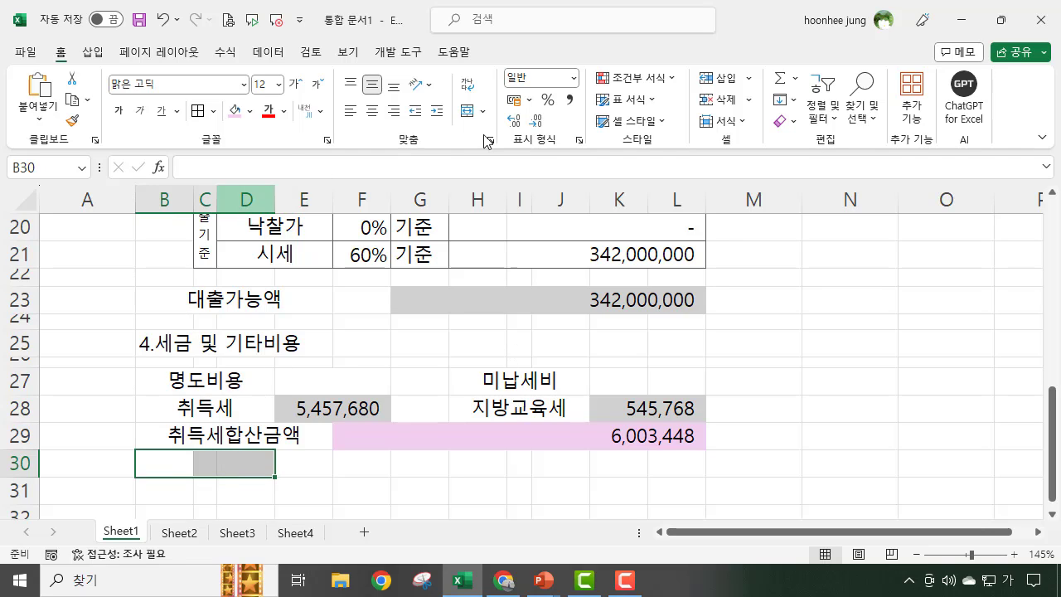
click(468, 115)
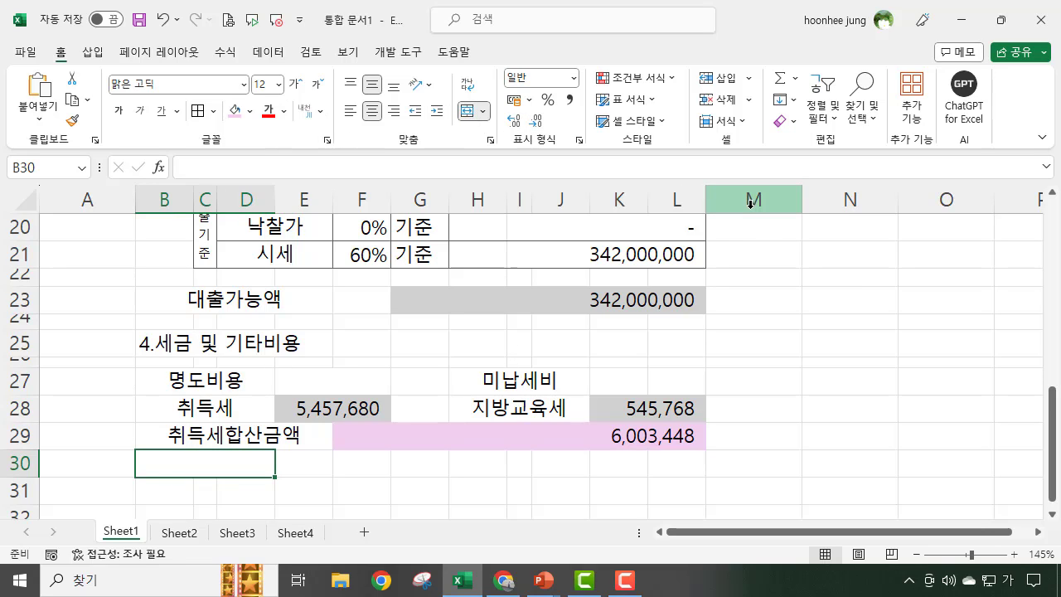
text(법)
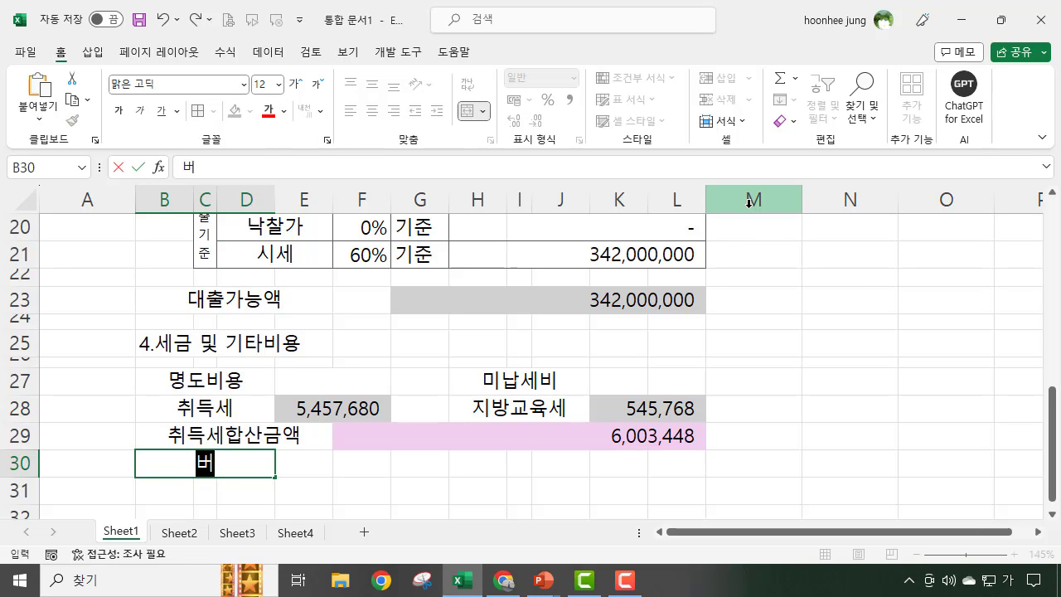
text(무사비용)
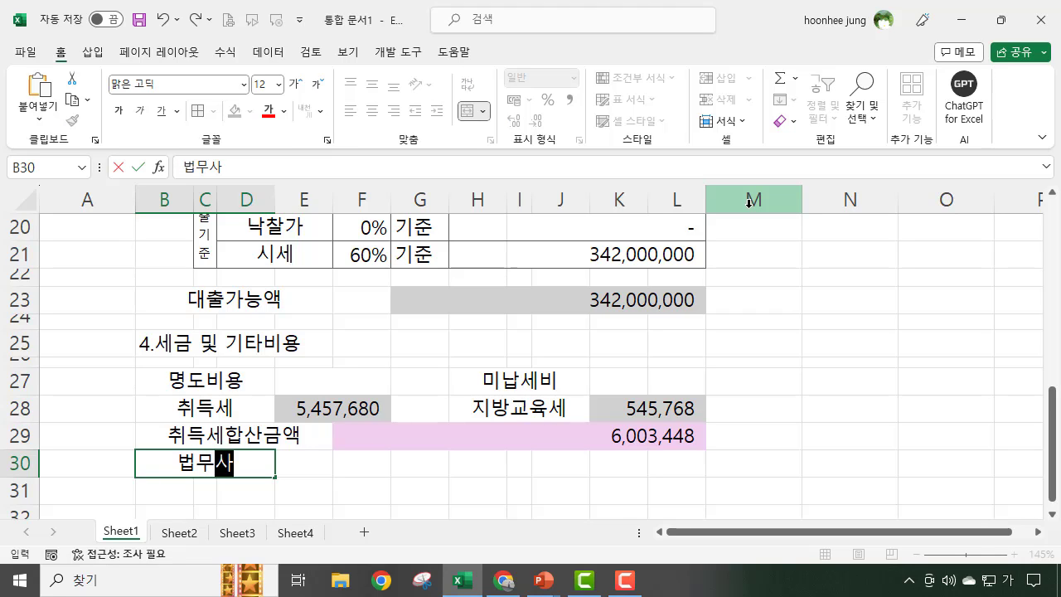
key(Return)
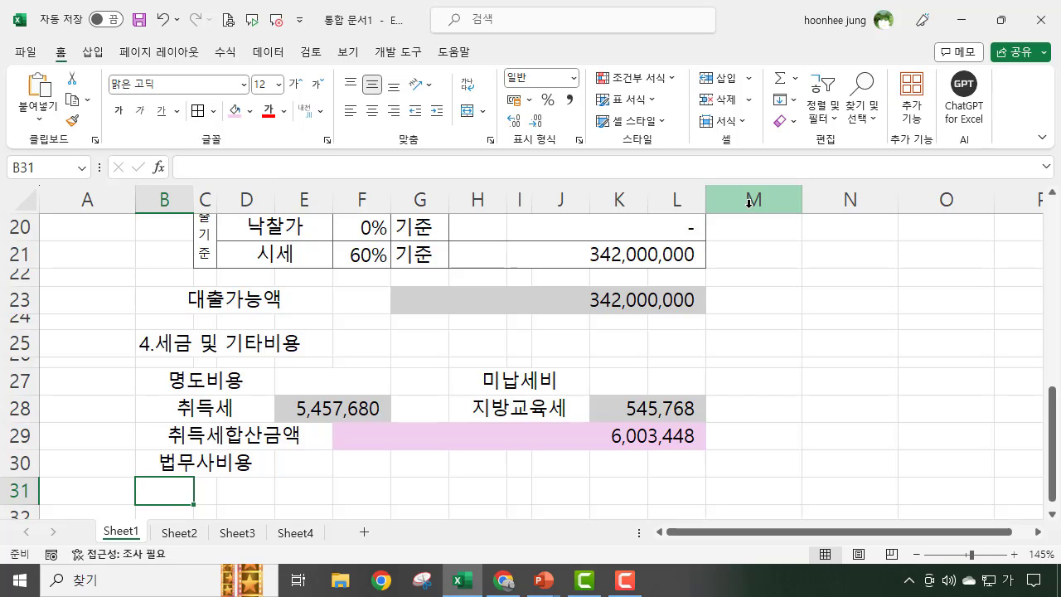
Step: Merge and center E30:F30 beside 법무사비용 and format it with comma style
click(232, 461)
click(312, 467)
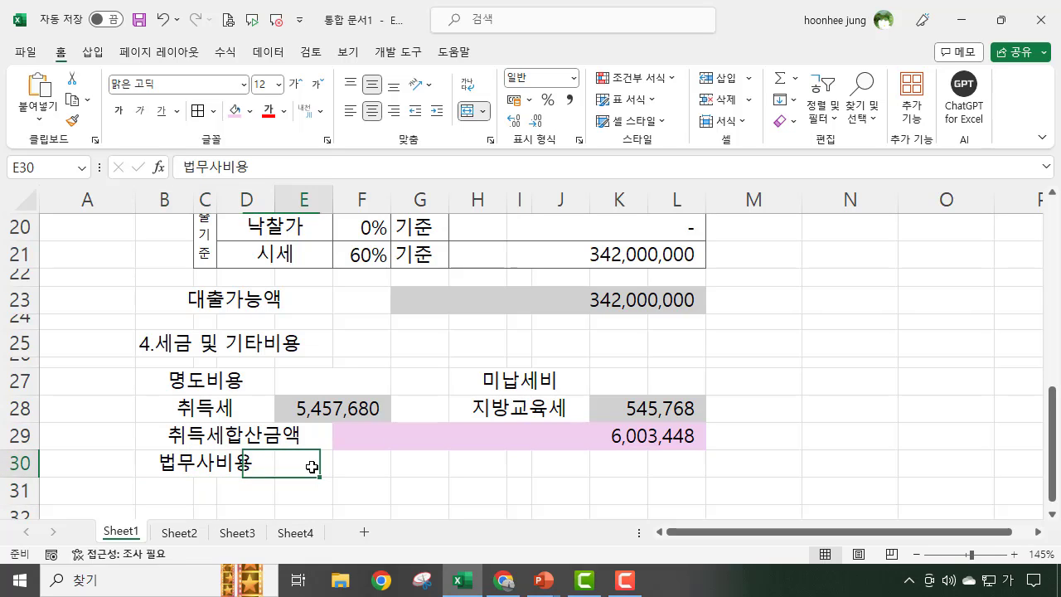
click(350, 466)
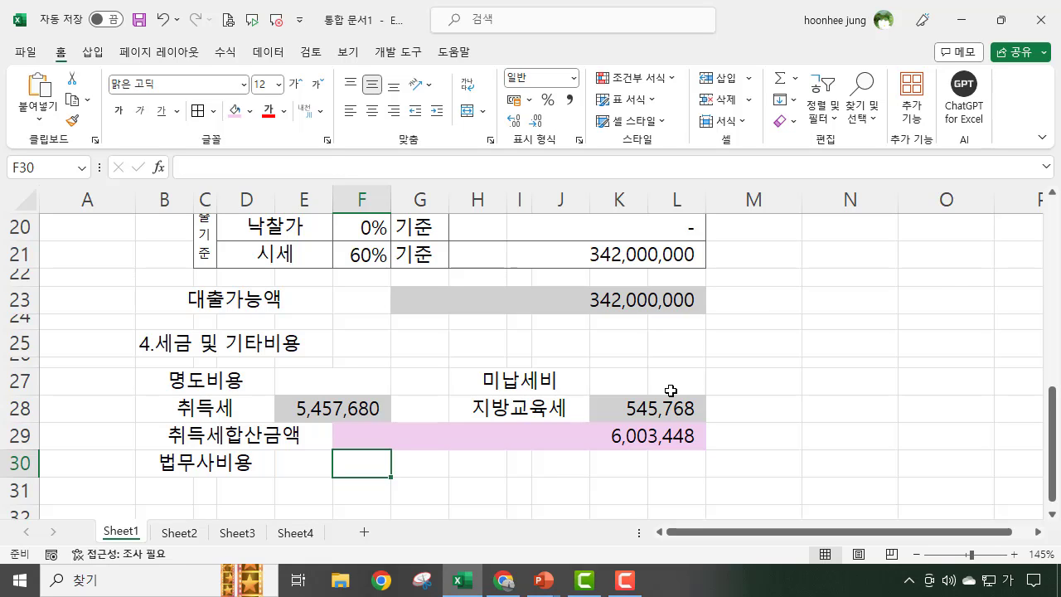
drag(312, 464, 365, 467)
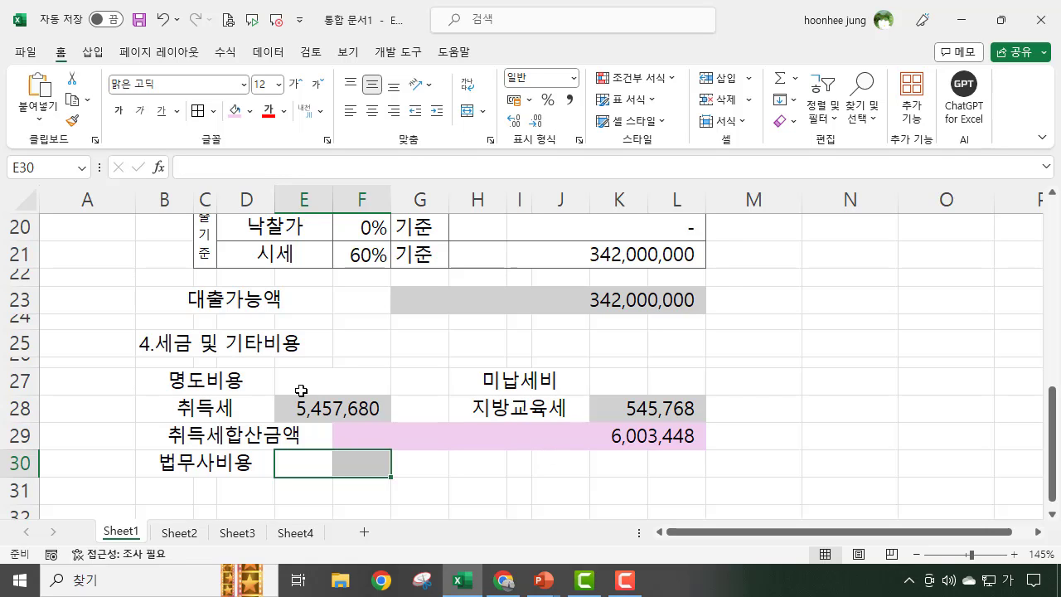
click(471, 118)
click(469, 489)
click(329, 456)
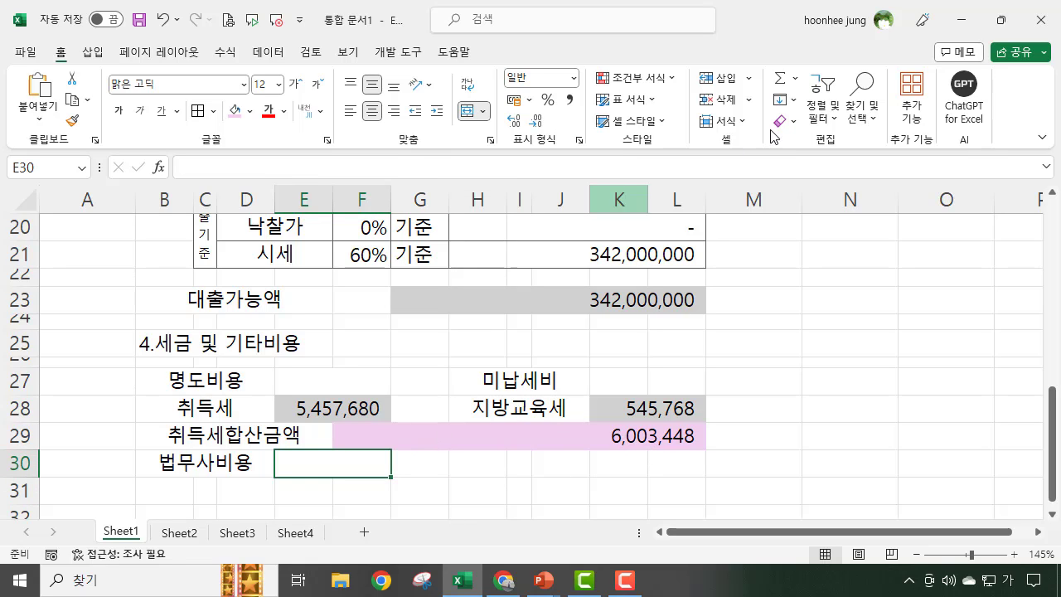
click(572, 103)
Step: Merge and center K27:L27 beside 미납세비 and format it with comma style
click(343, 383)
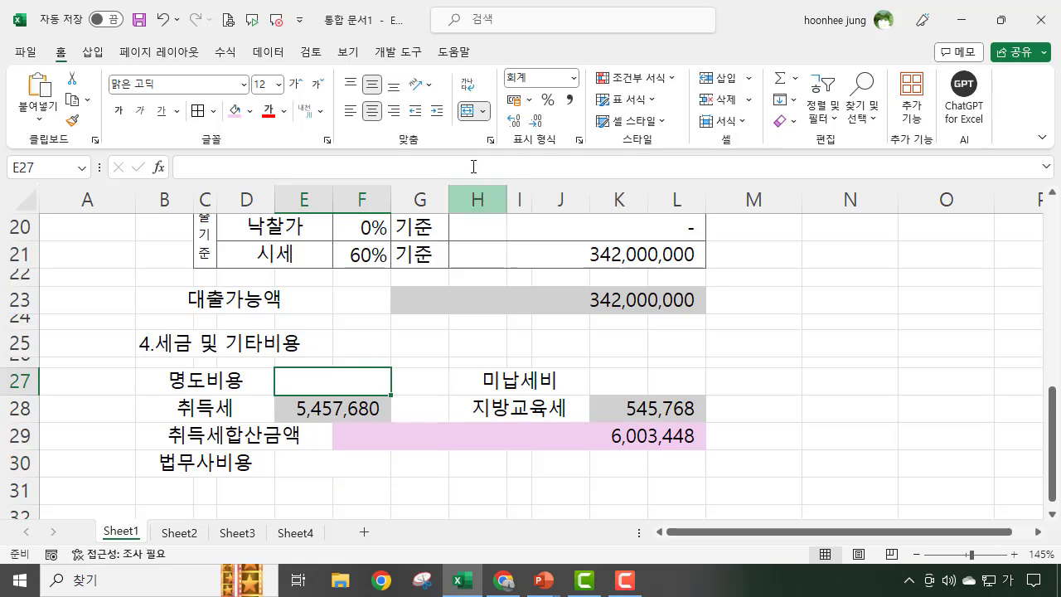
click(658, 390)
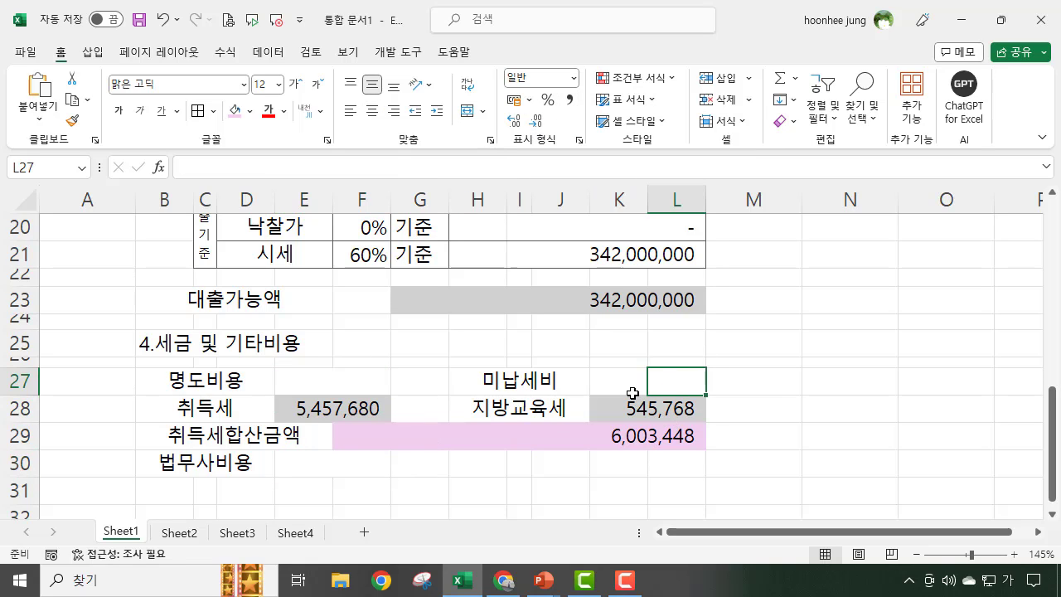
drag(624, 382, 680, 380)
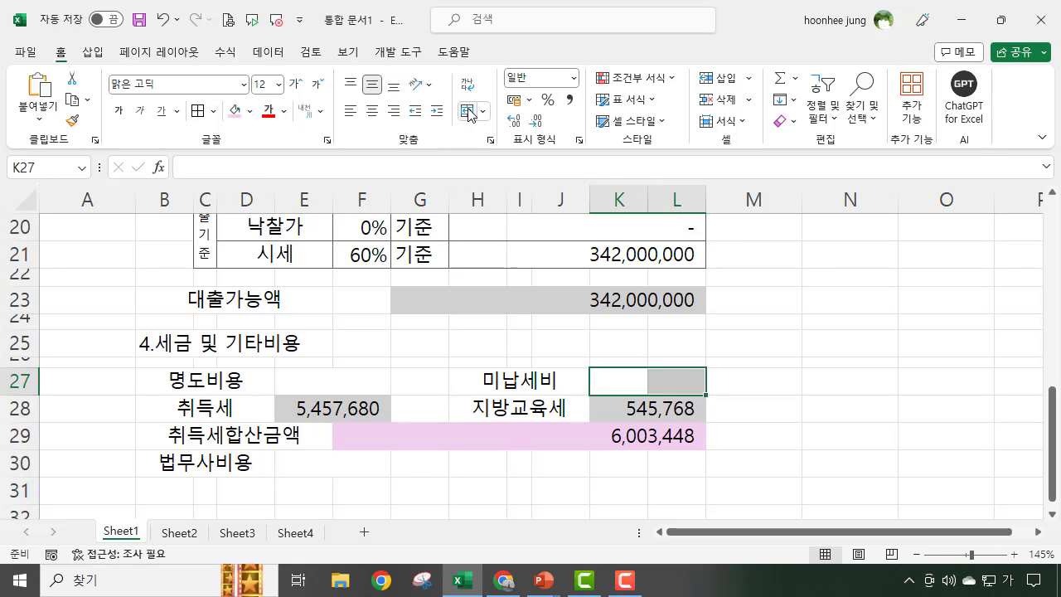
click(470, 111)
click(570, 101)
click(867, 419)
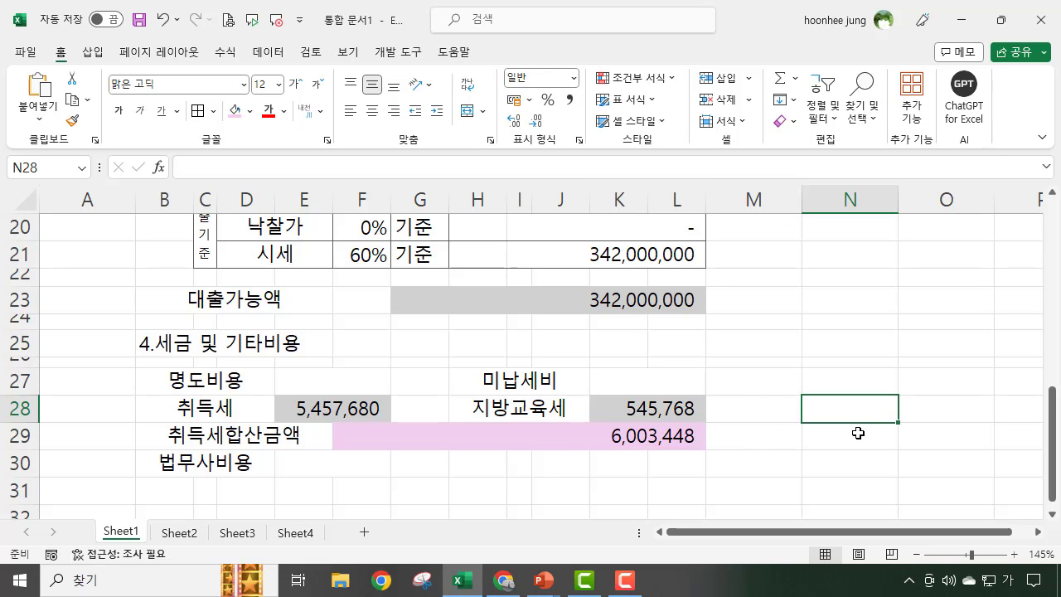
Step: Shrink row 31 to a narrow spacer row and merge and center B32:F32 below it
drag(30, 502, 33, 488)
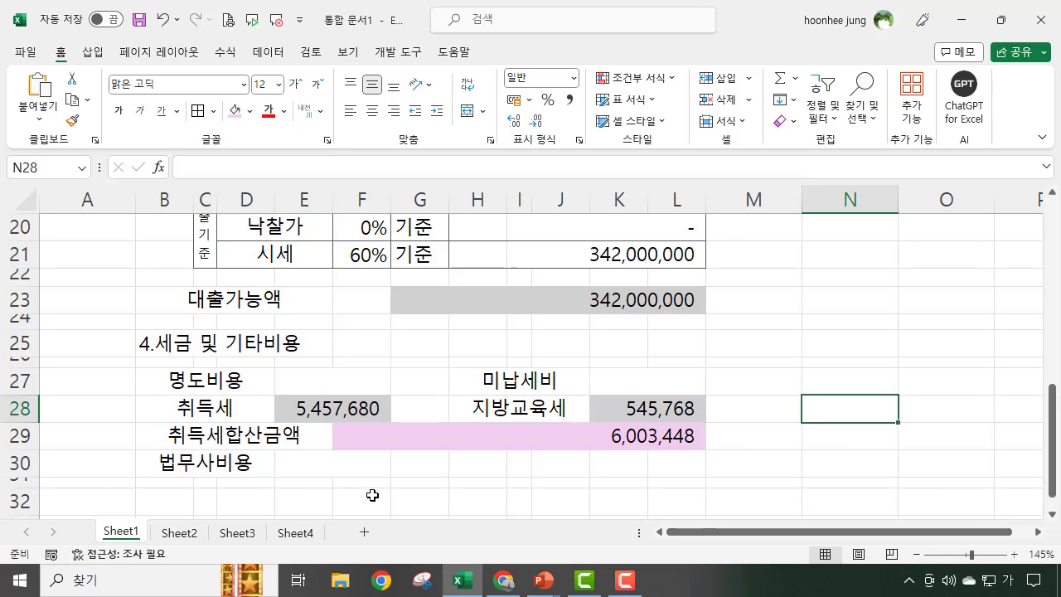
scroll(372, 496, down, 1)
click(165, 418)
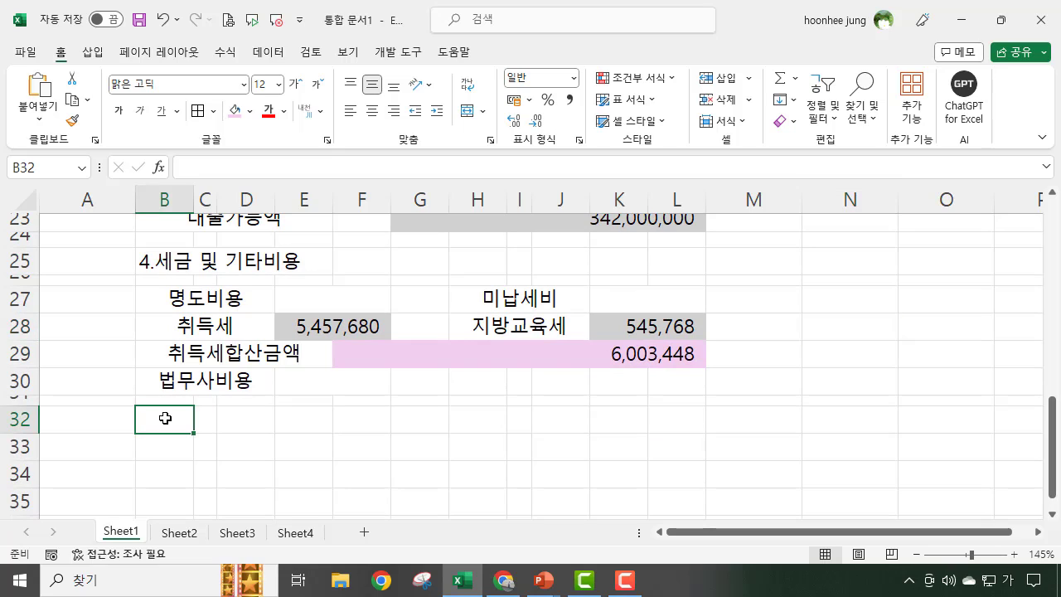
drag(171, 424, 300, 427)
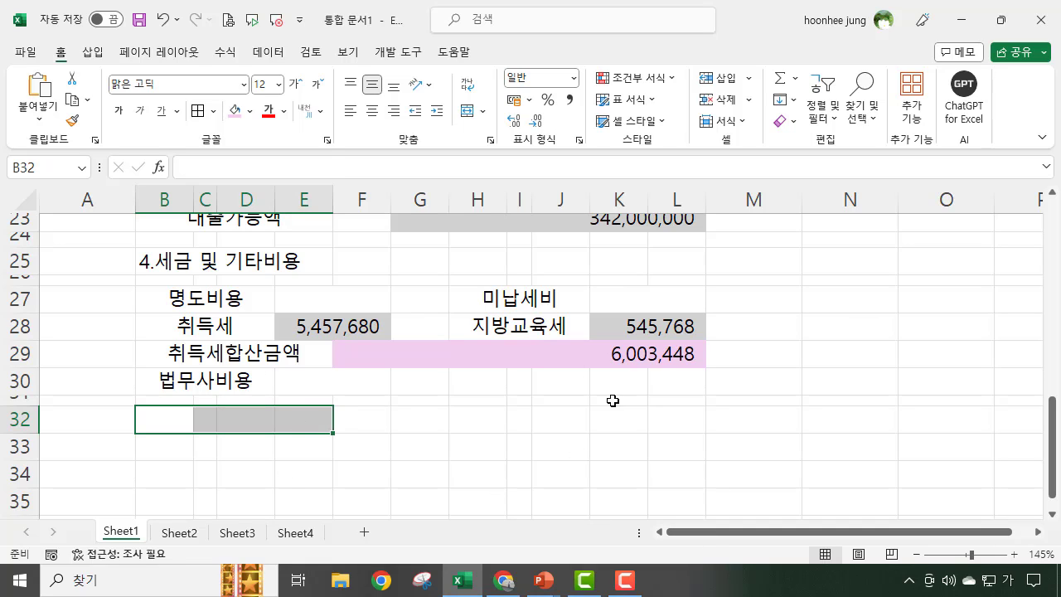
drag(161, 420, 344, 418)
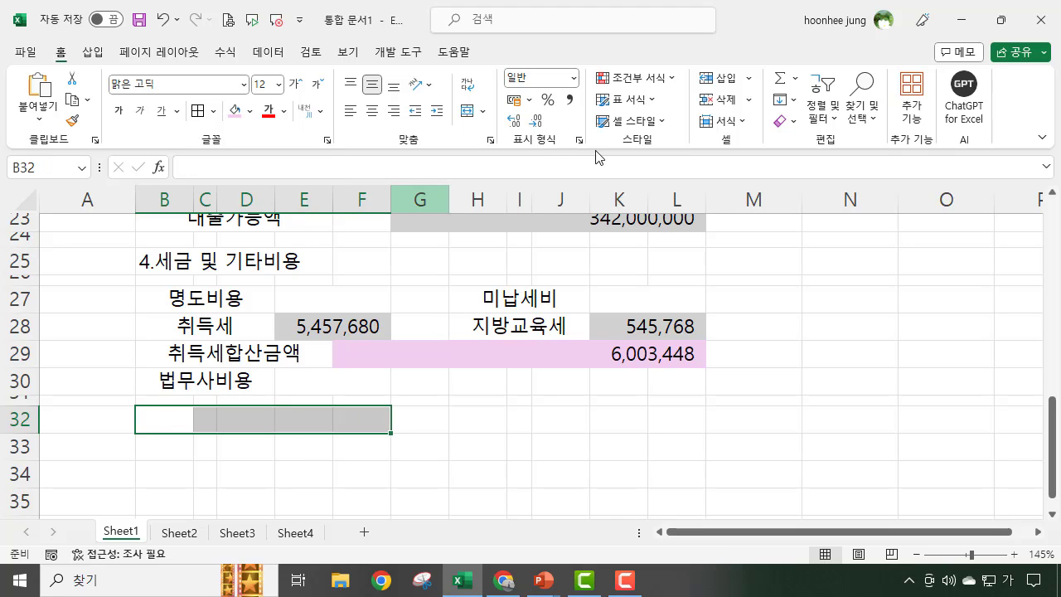
click(468, 111)
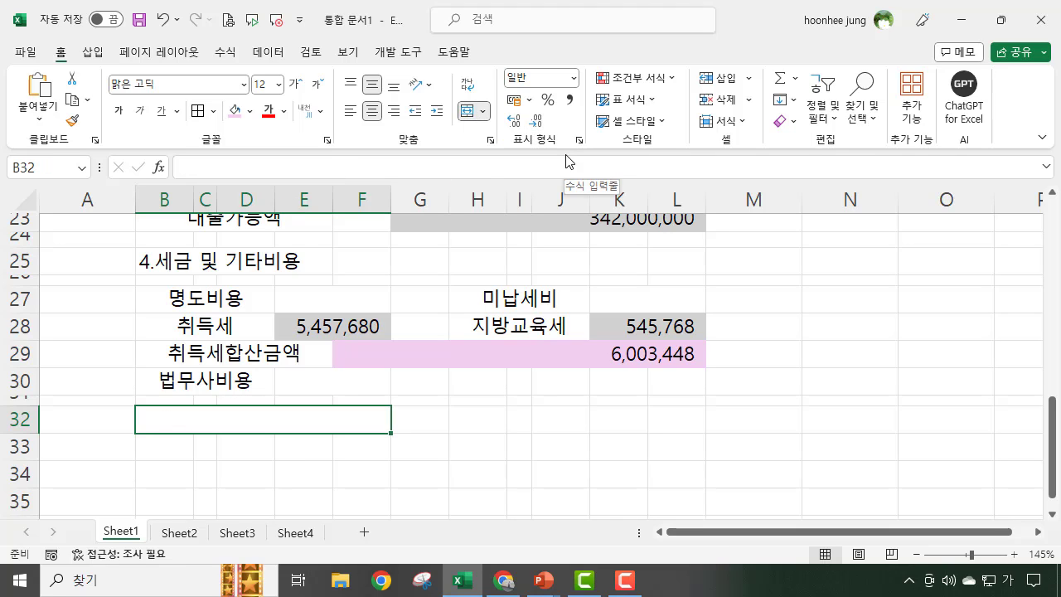
Step: Enter the label 총 비용 합계 in the merged cell B32
text(총)
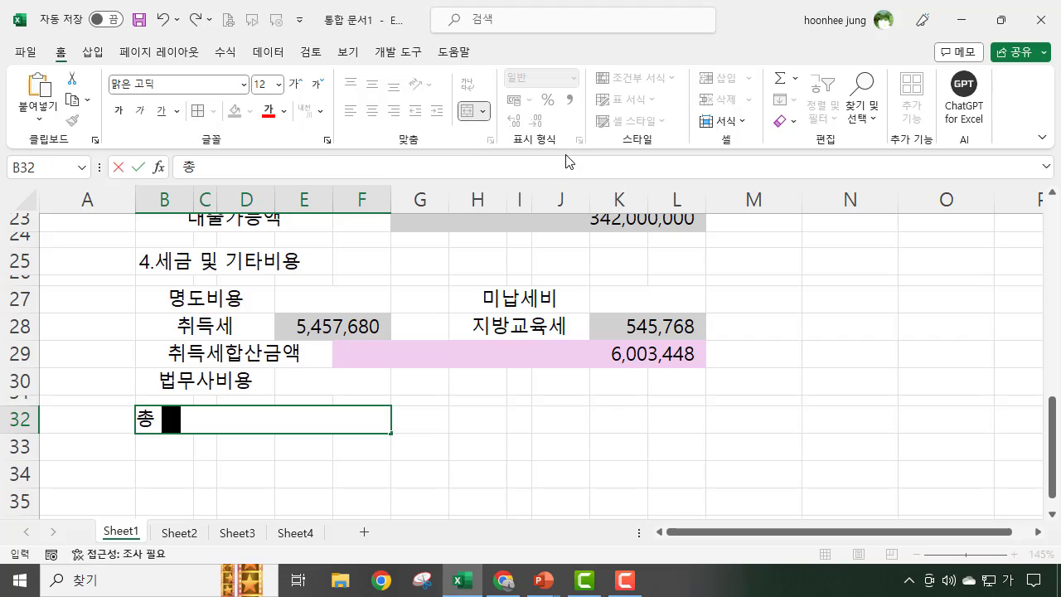
text( 비용 합ㄱㅖ)
key(Return)
Step: Merge and center H32:L32 beside 총 비용 합계 and format it with comma style
drag(470, 424, 663, 418)
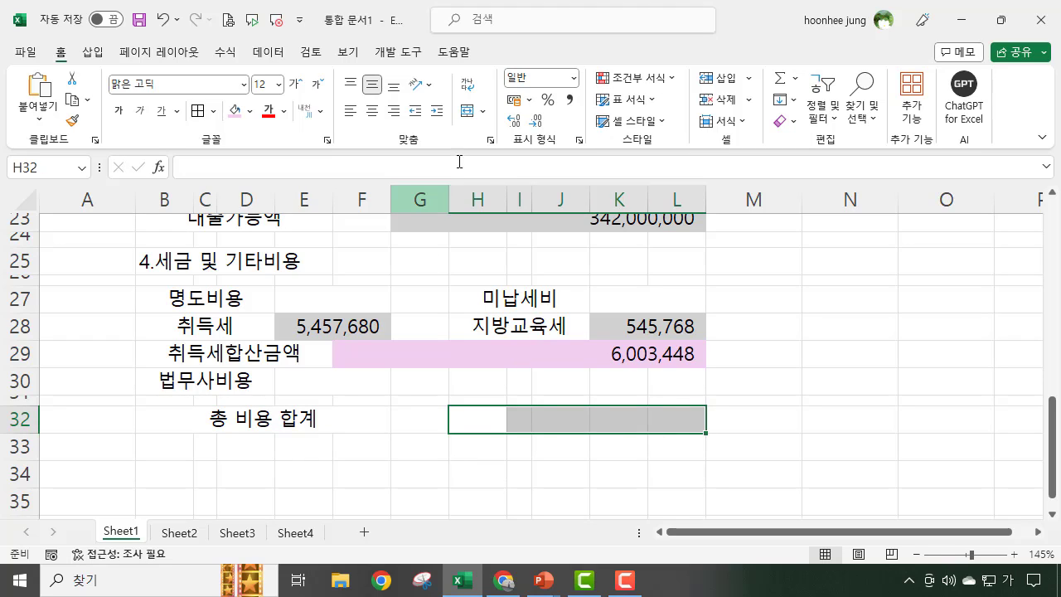
click(467, 112)
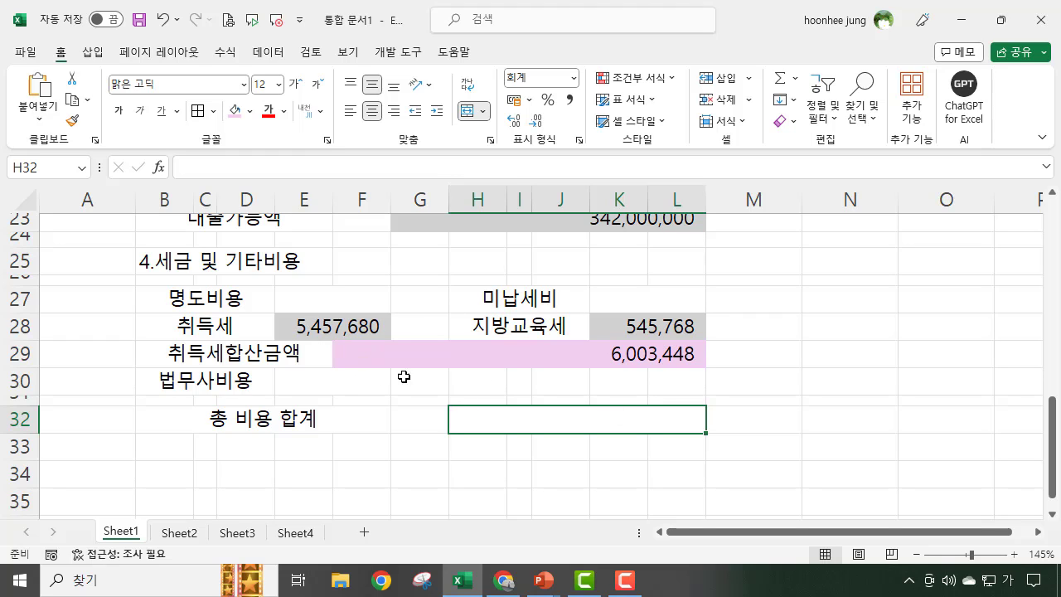
click(534, 393)
Step: Fill the value cell E30 beside 법무사비용 with the light gray theme color
click(292, 382)
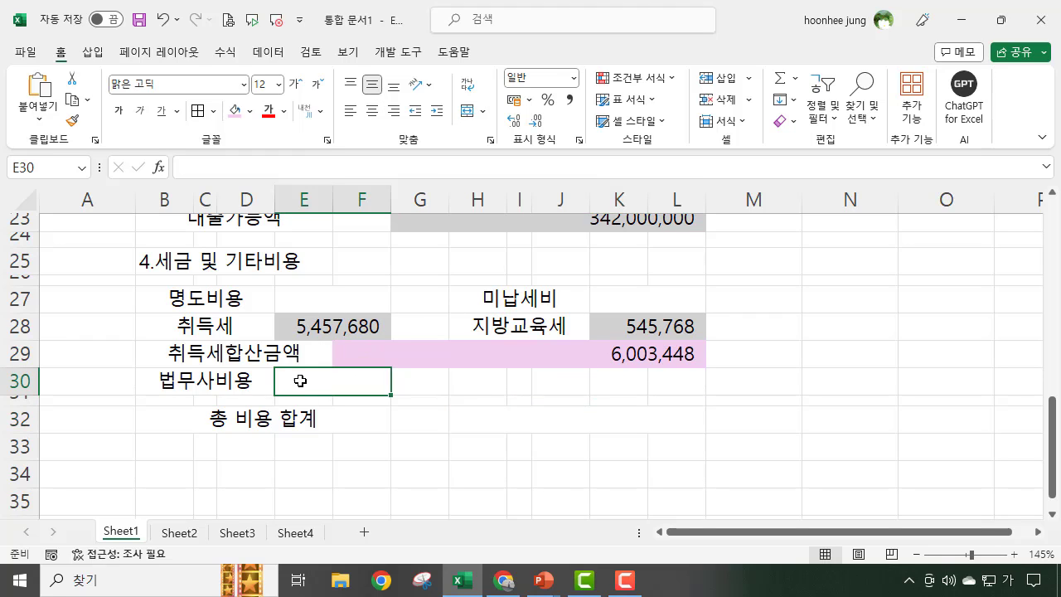
click(250, 111)
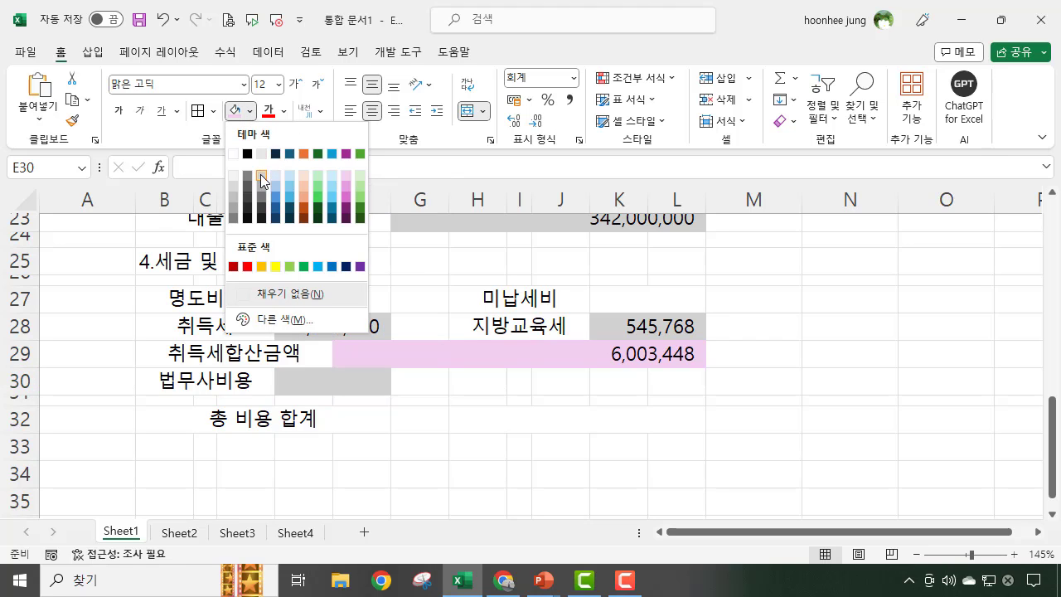
click(260, 175)
click(487, 476)
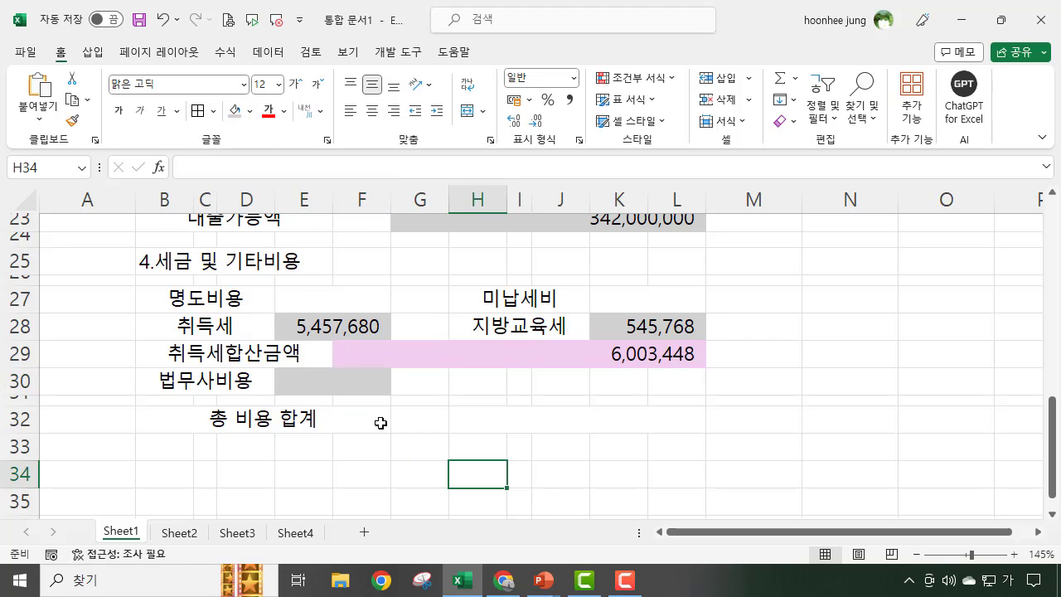
Step: Enter the formula =SUM(E27:F28,K27:L28,E30) in the merged cell H32 beside 총 비용 합계
click(429, 426)
click(506, 429)
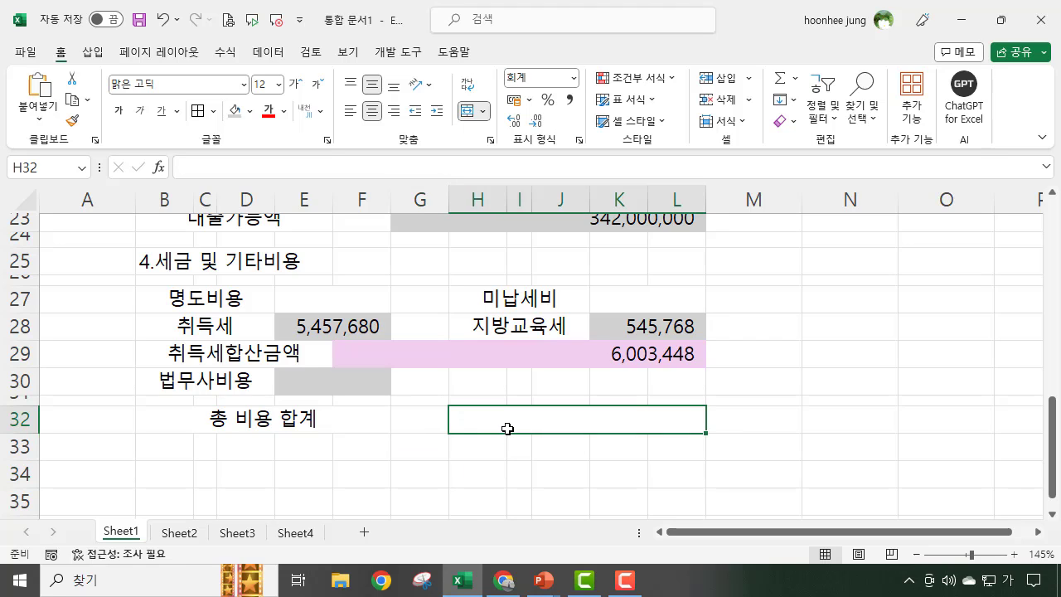
text(=녀)
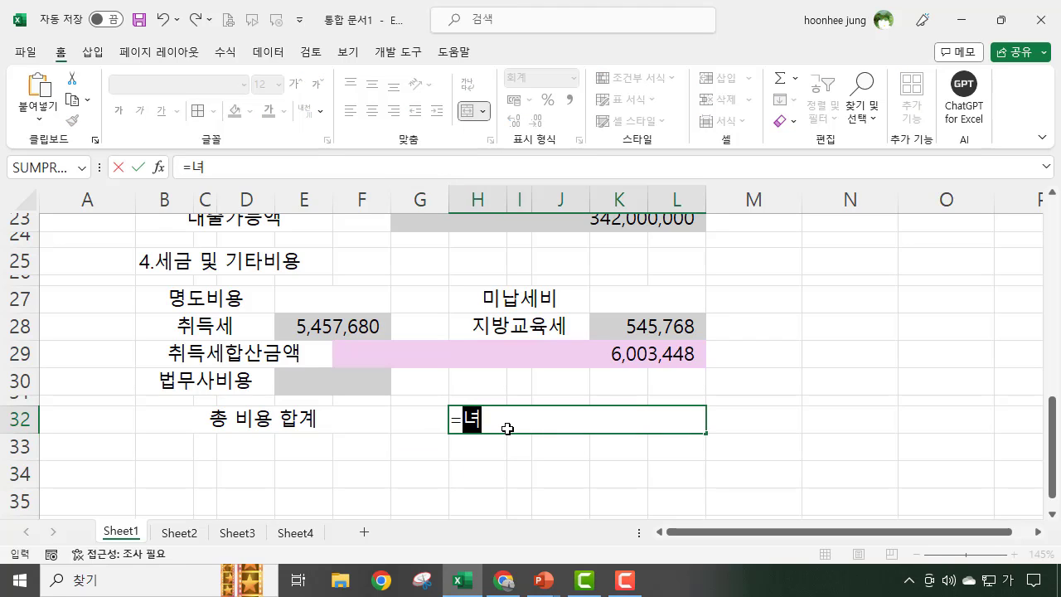
key(BackSpace)
key(BackSpace)
text(su)
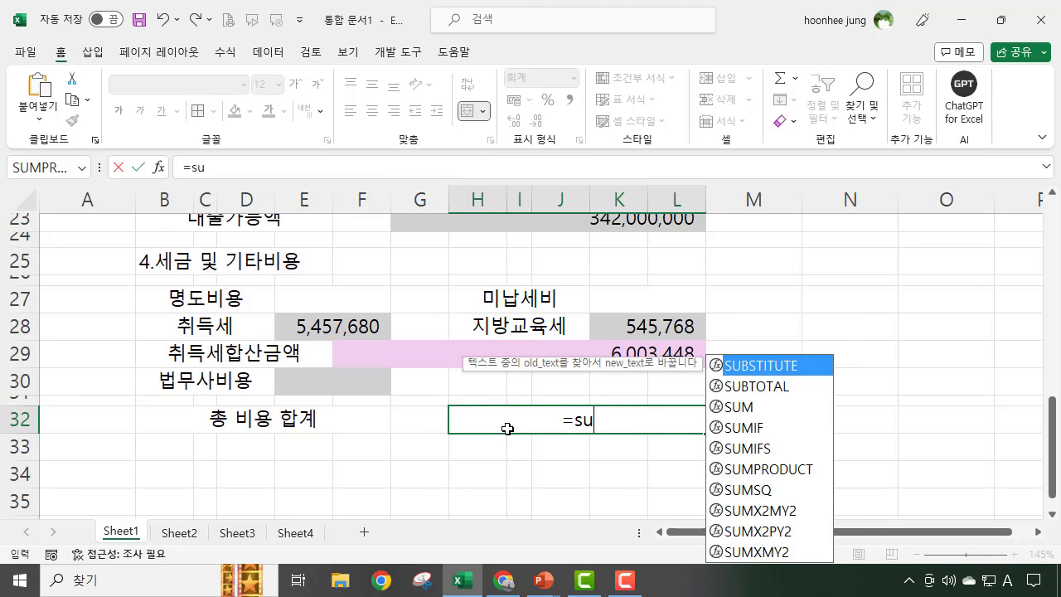
text(m()
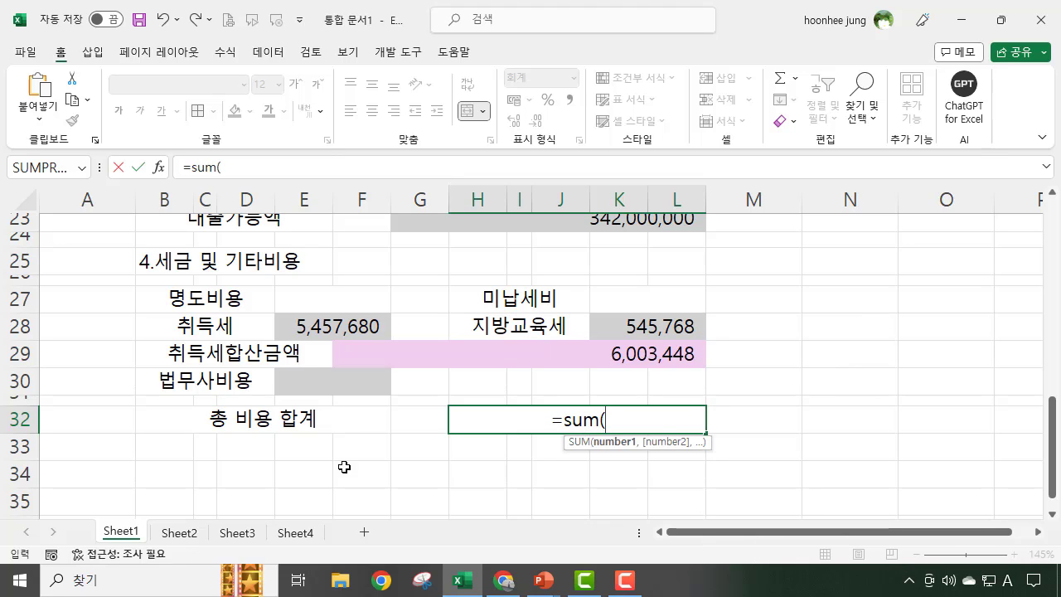
click(332, 326)
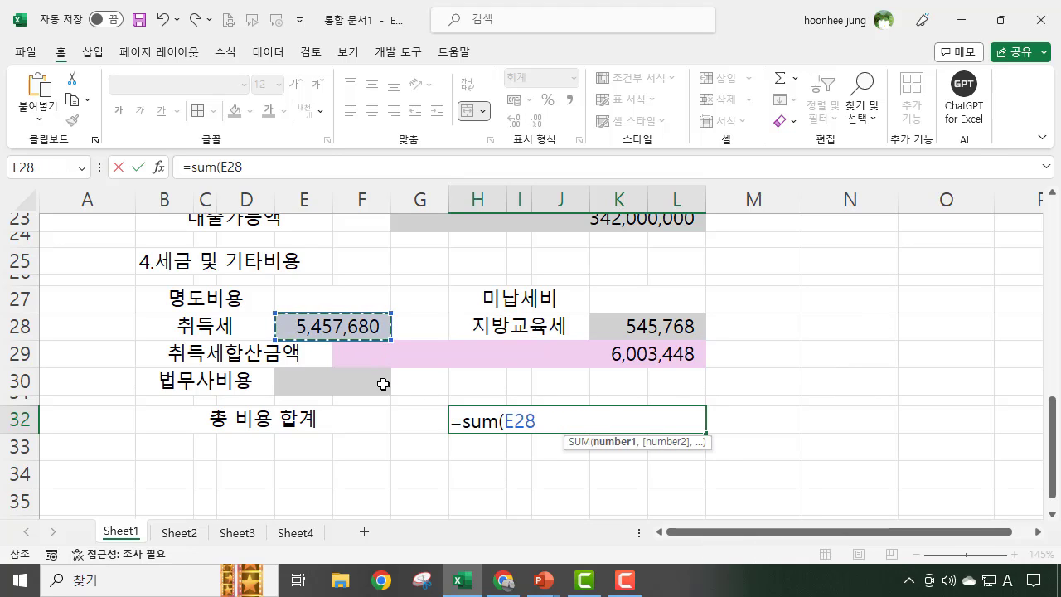
click(355, 296)
drag(355, 309, 355, 329)
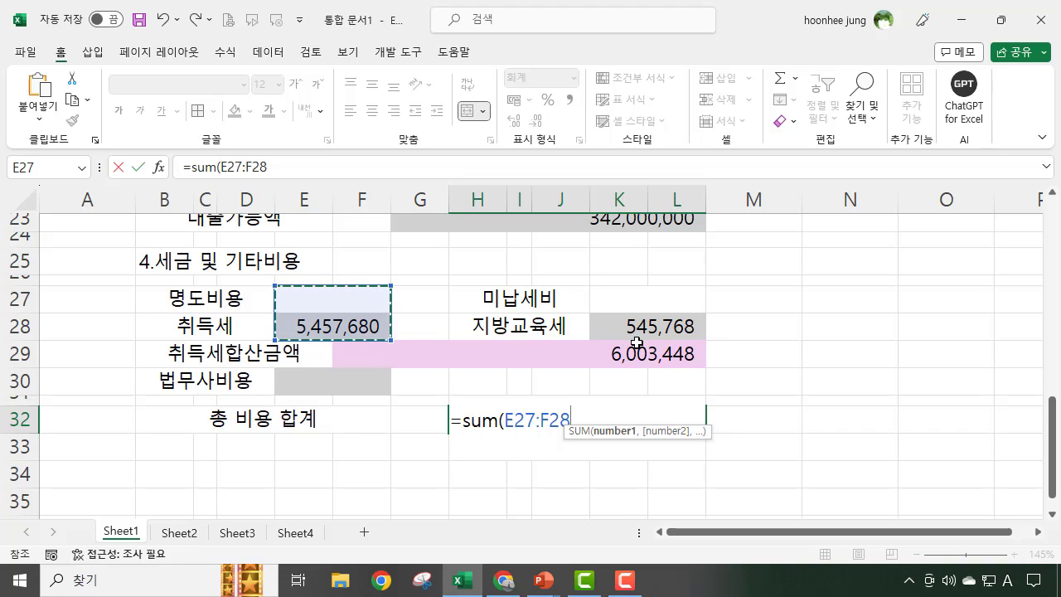
text(,)
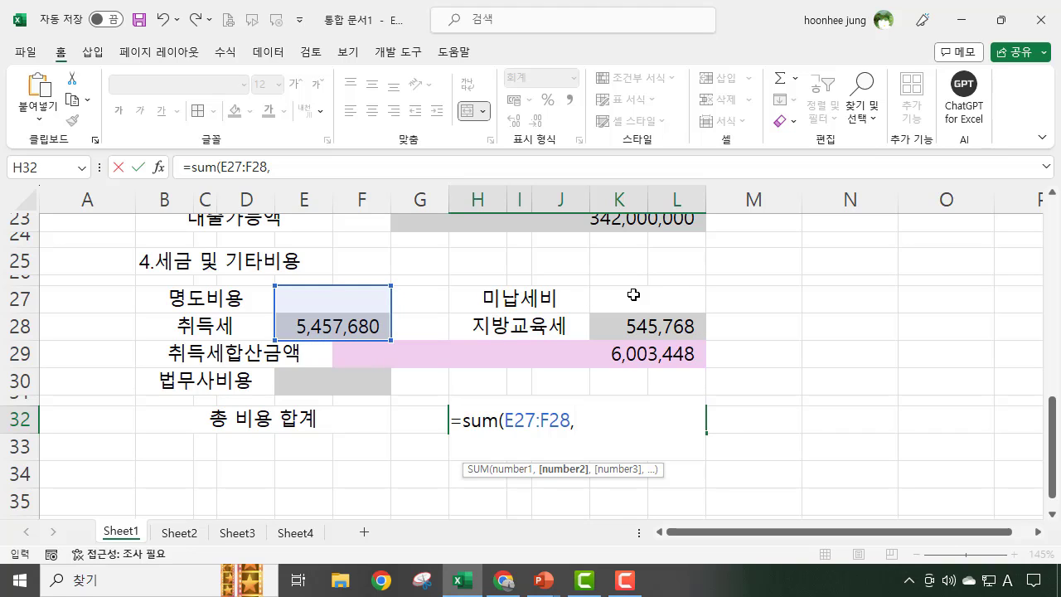
drag(633, 295, 680, 328)
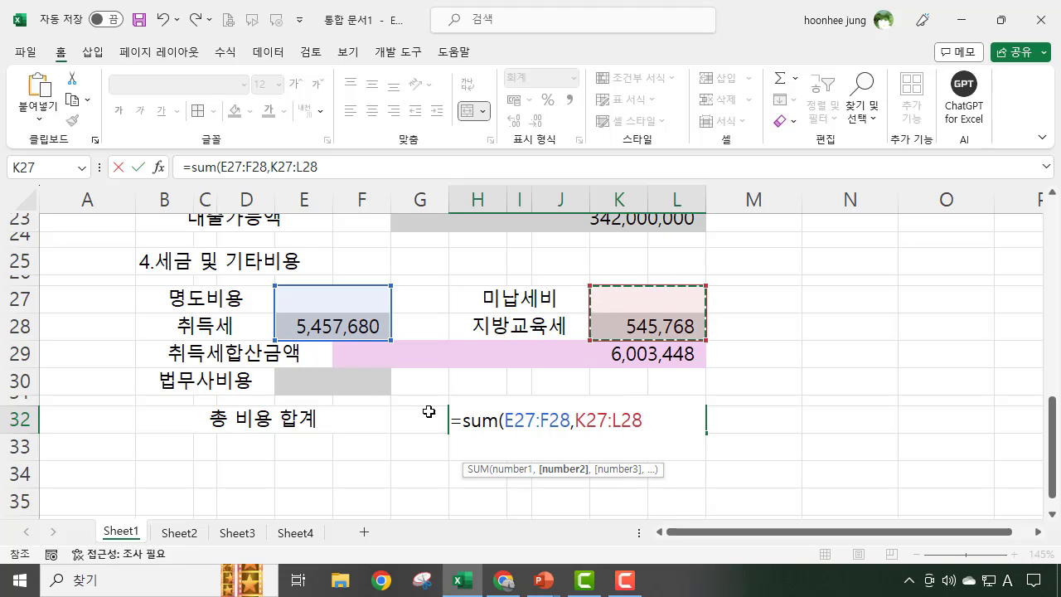
text(,)
click(314, 382)
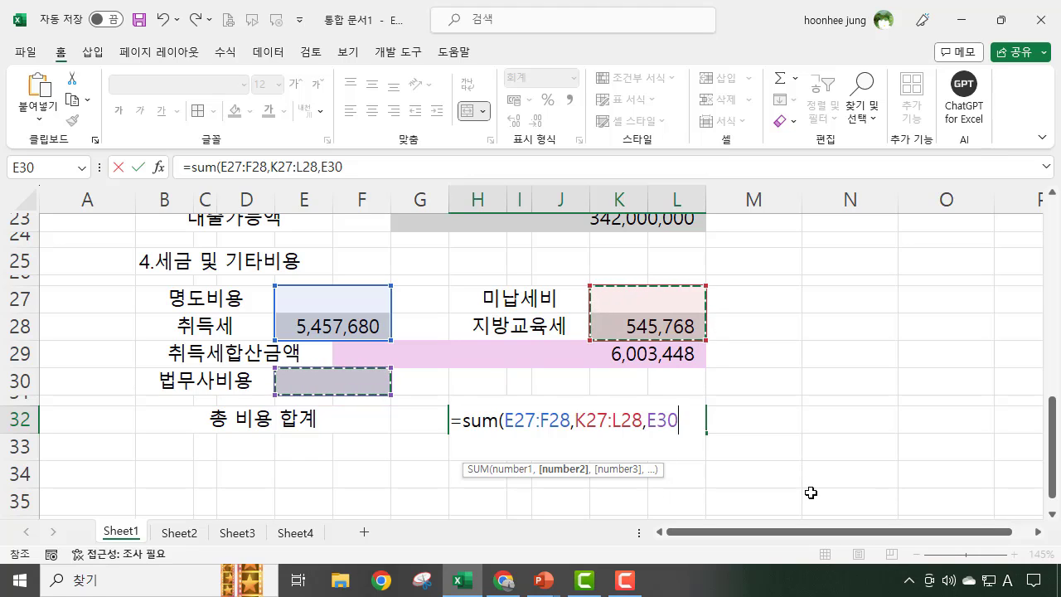
text())
key(Return)
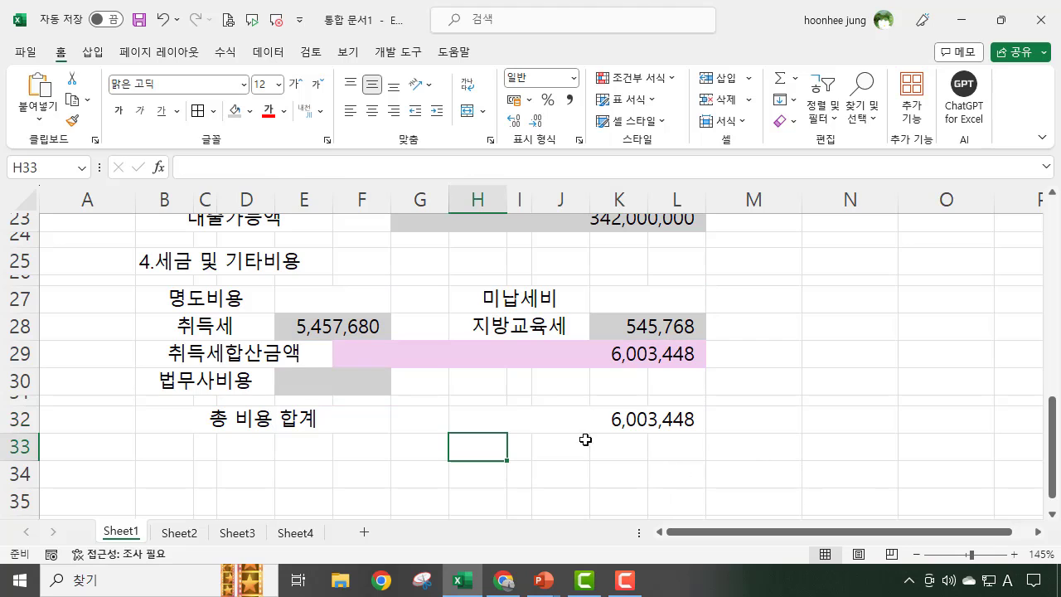
Step: Fill the 총 비용 합계 result cell H32 with standard yellow
click(634, 483)
scroll(642, 453, down, 1)
click(619, 337)
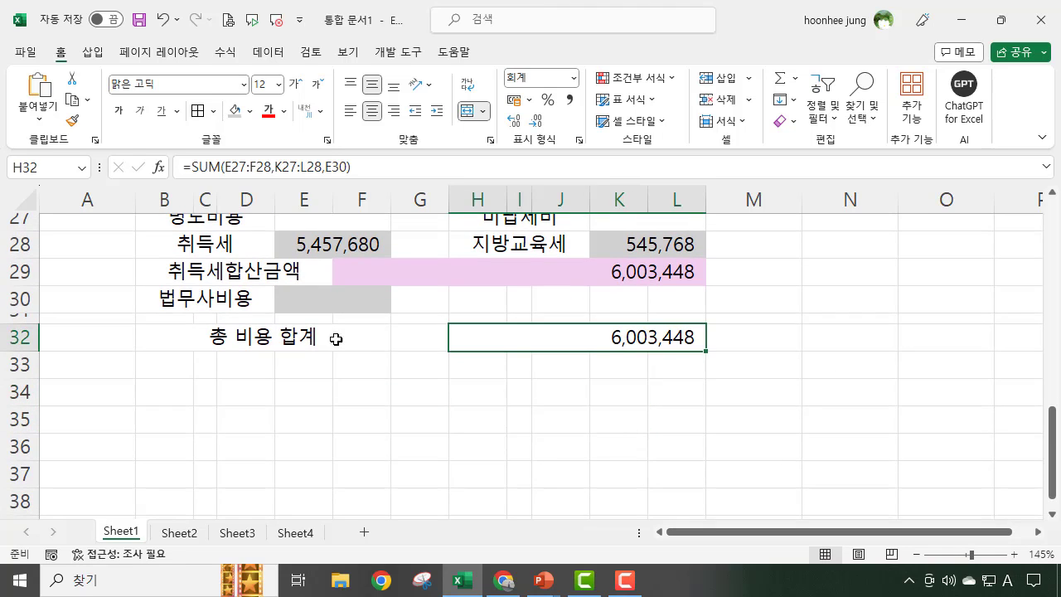
click(249, 111)
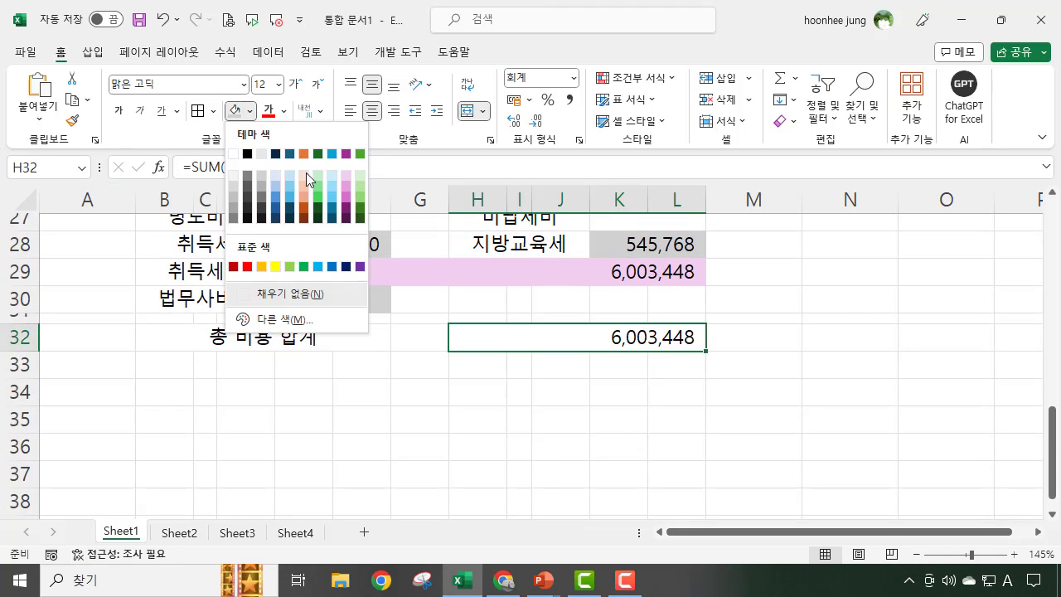
click(276, 265)
click(501, 414)
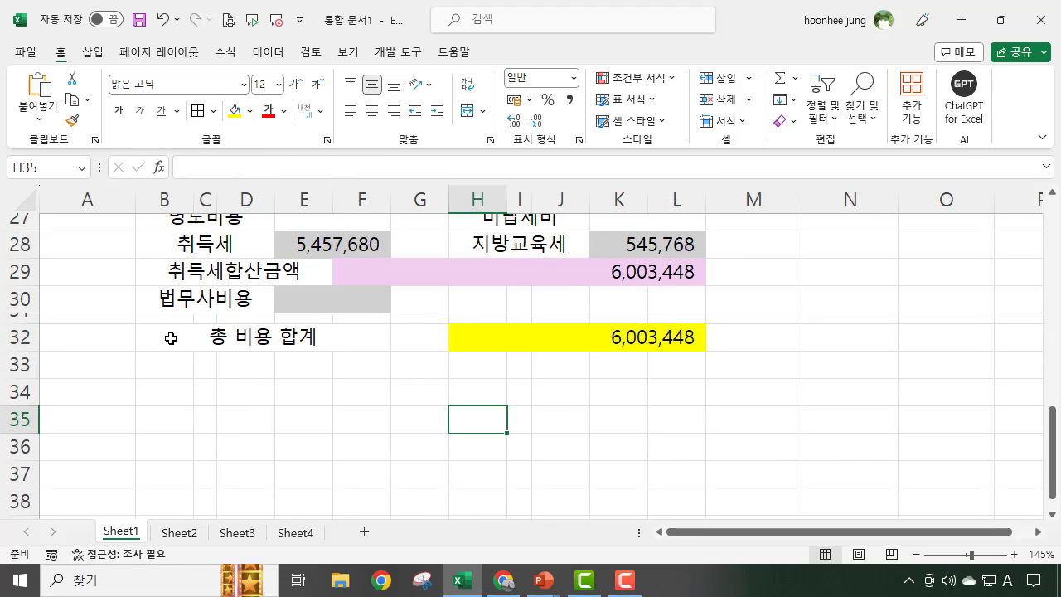
Step: Shrink row 33 to a narrow spacer row and merge and center B34:F34 below it
drag(170, 337, 509, 334)
drag(28, 378, 33, 360)
drag(166, 376, 342, 378)
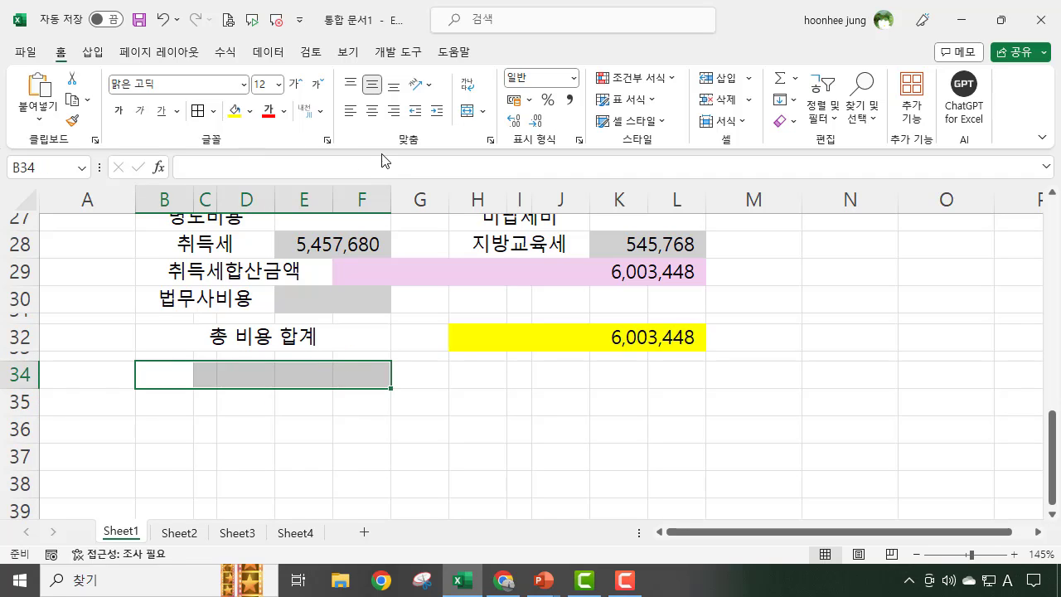
click(475, 110)
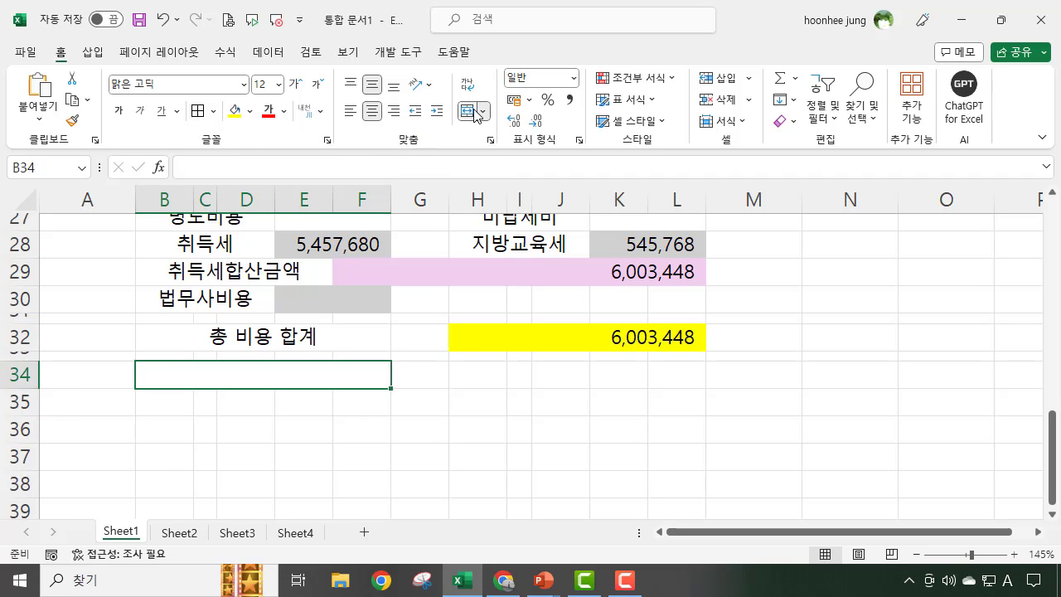
Step: Enter the label 총 투자비용 in the merged cell B34
text(ch)
key(BackSpace)
key(BackSpace)
key(Hangul)
text(총)
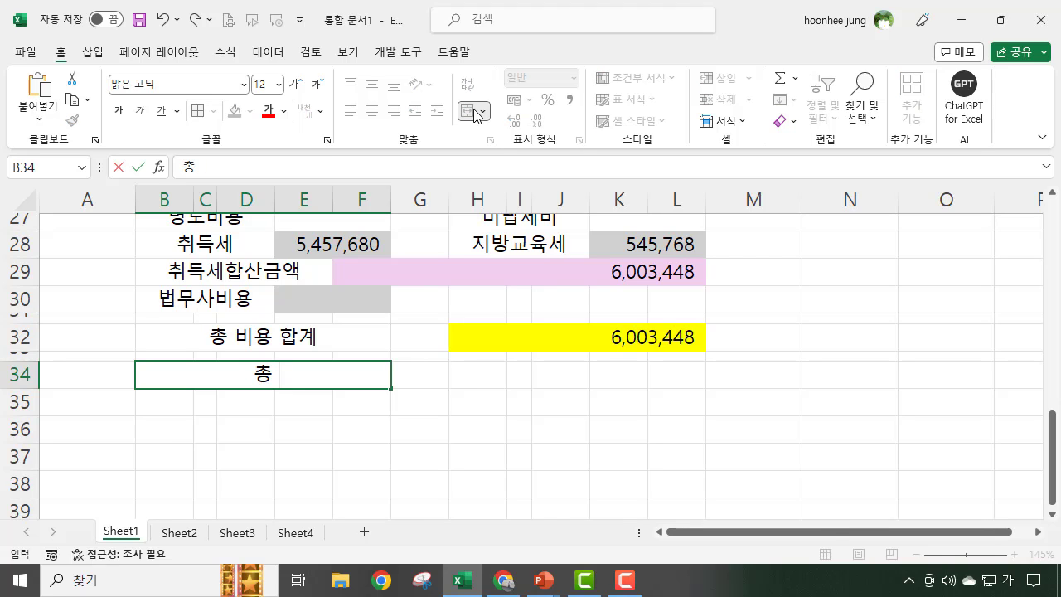
text( 투자비용)
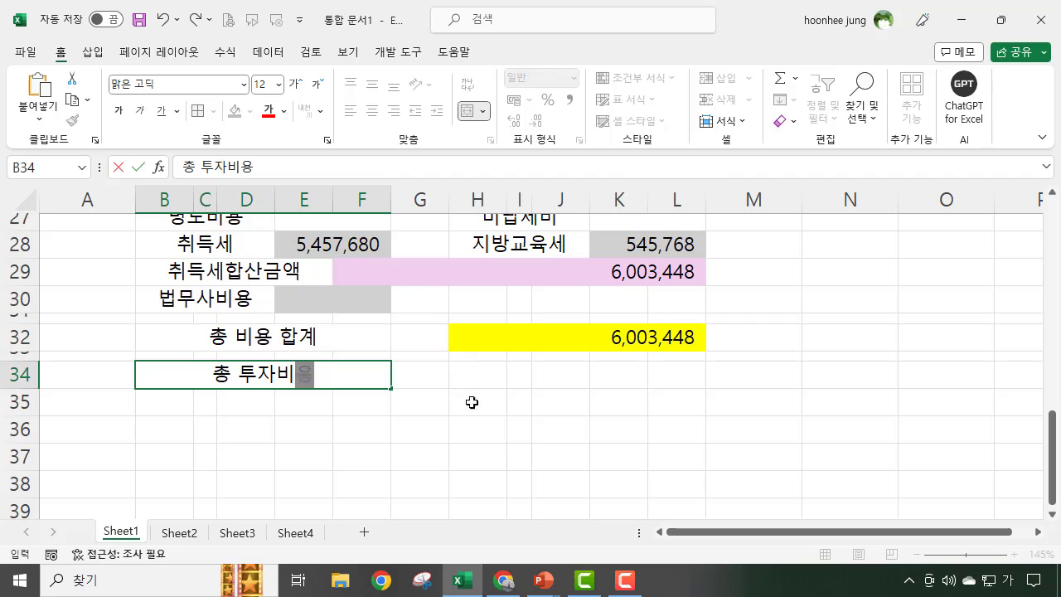
click(498, 394)
Step: Merge and center H34:L34 beside 총 투자비용
drag(487, 379, 673, 376)
scroll(682, 348, up, 7)
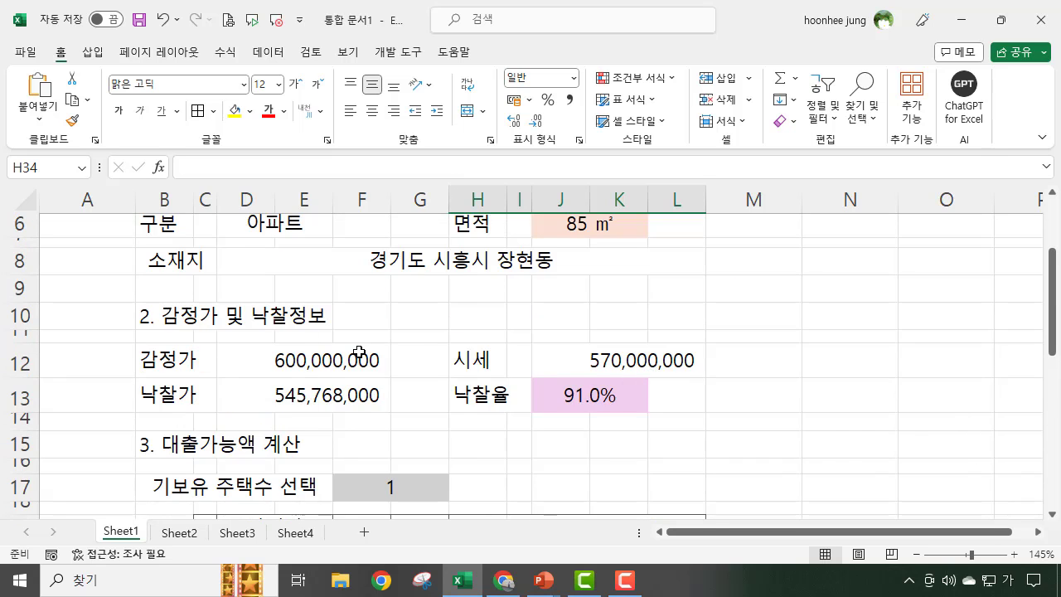
scroll(398, 351, up, 1)
scroll(665, 379, down, 2)
scroll(665, 379, down, 6)
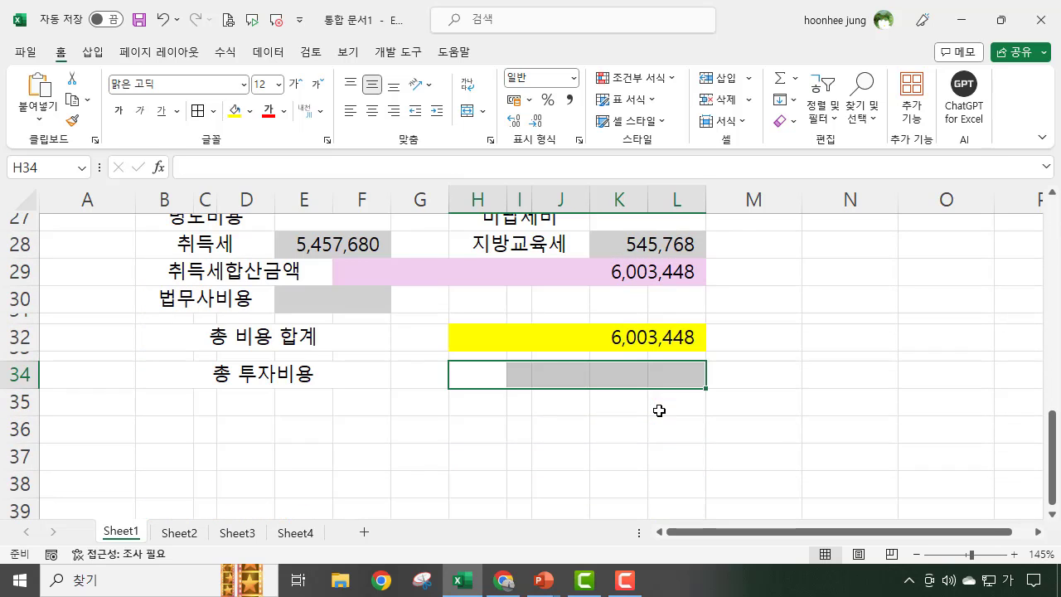
click(468, 111)
Step: Enter the formula =D13+H32 in the merged cell H34 to add 낙찰가 and 총 비용 합계
text(=)
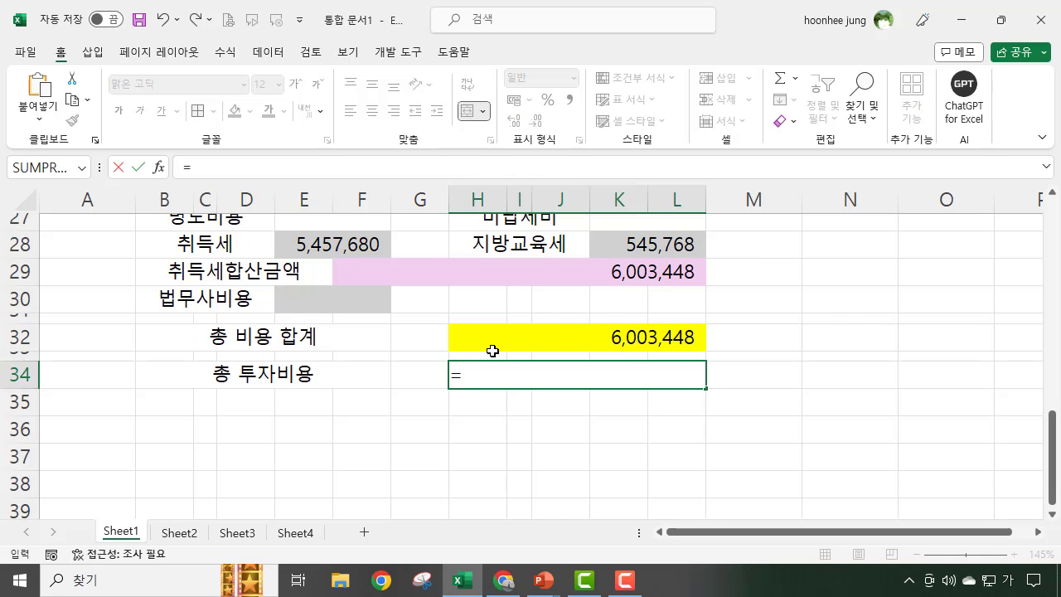
scroll(493, 352, up, 6)
scroll(365, 370, up, 2)
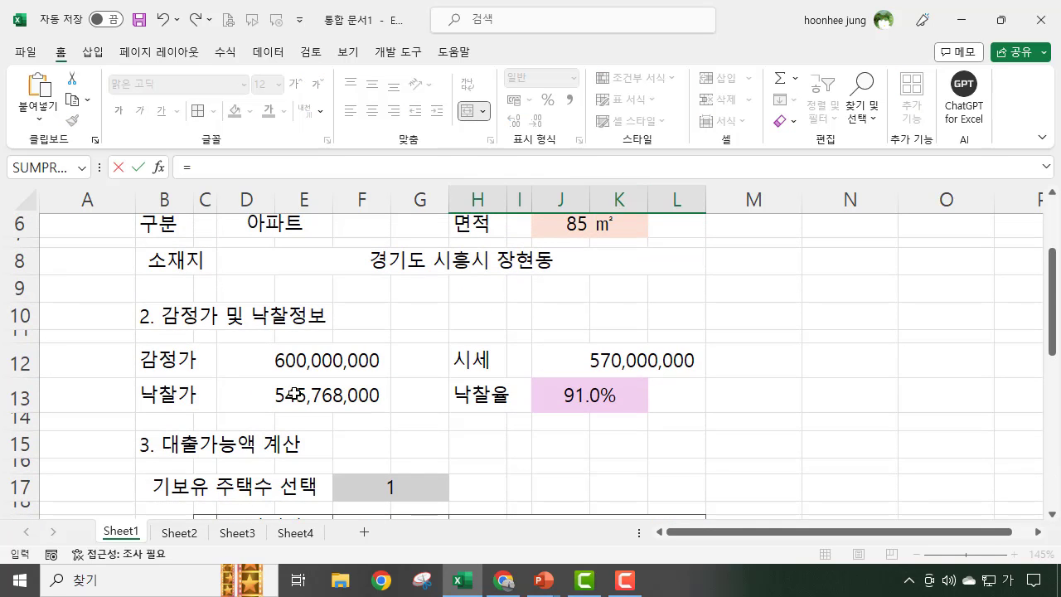
click(294, 395)
scroll(727, 367, down, 7)
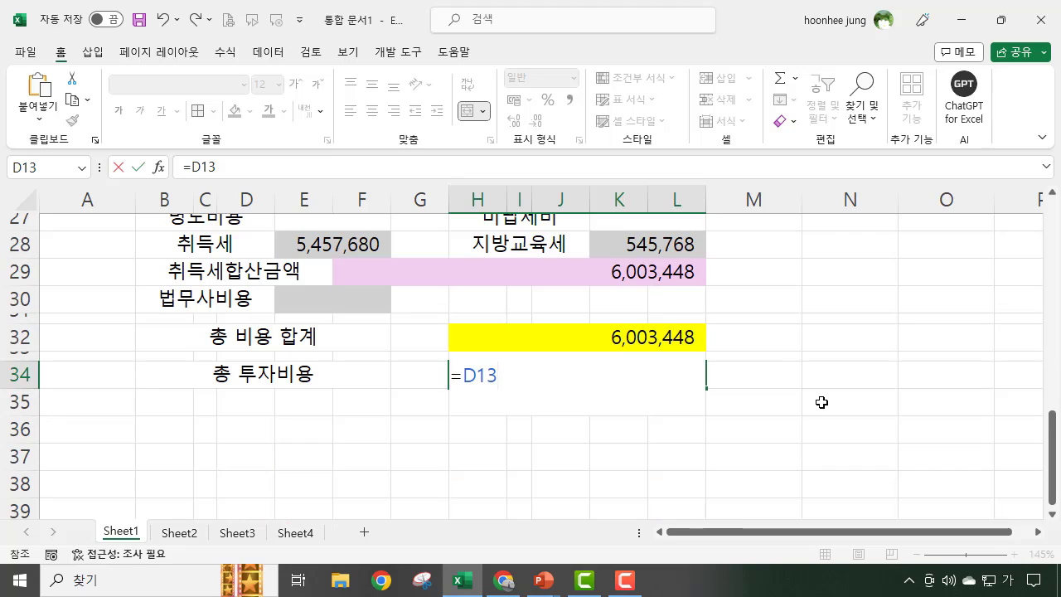
text(+)
click(657, 336)
key(Return)
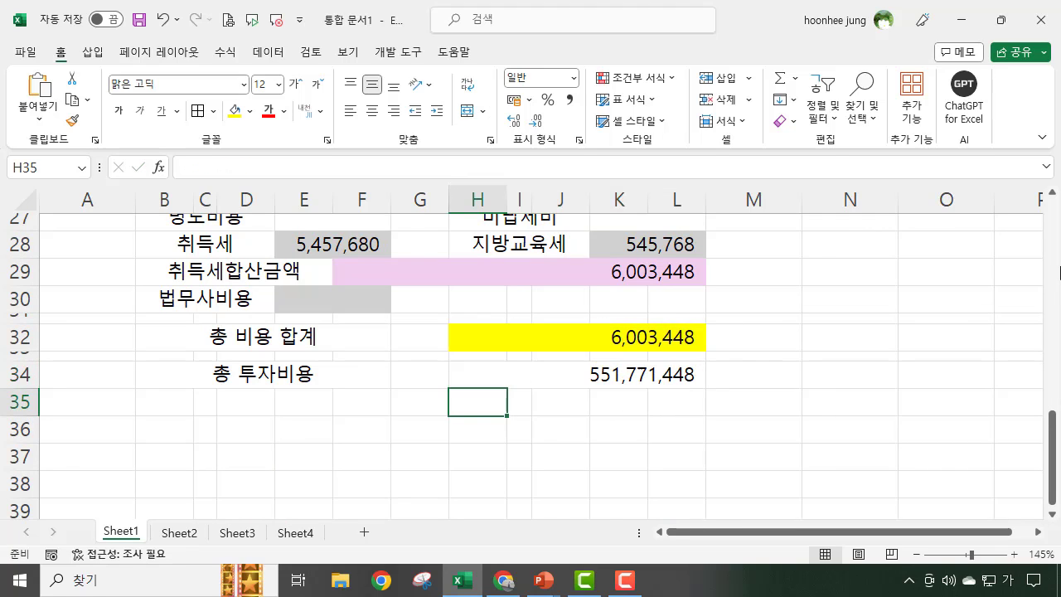
click(533, 374)
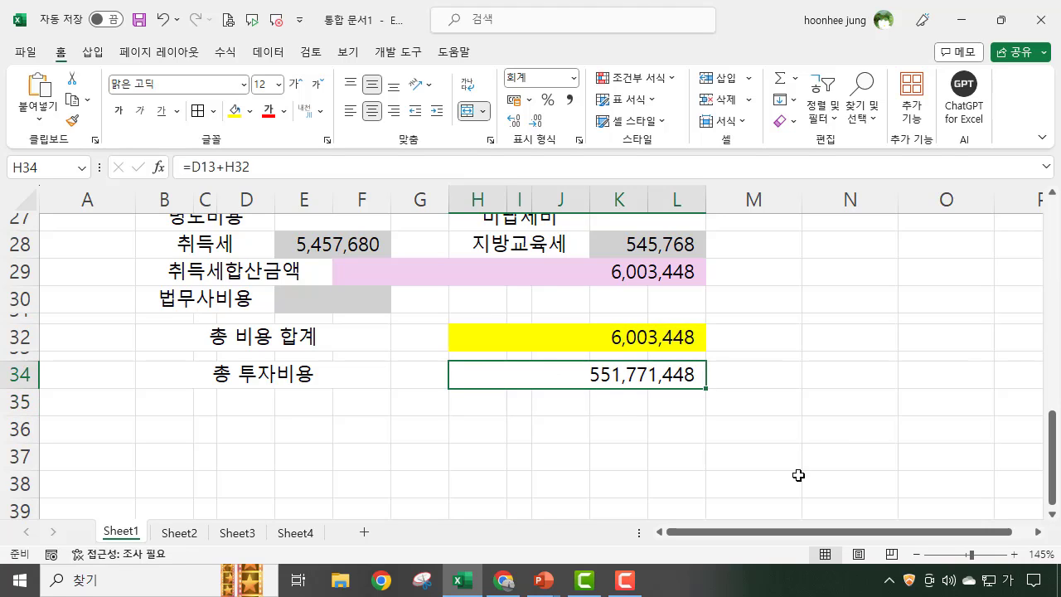
Step: Enter a dash (-) in cell B35 below the 총 투자비용 row
click(169, 407)
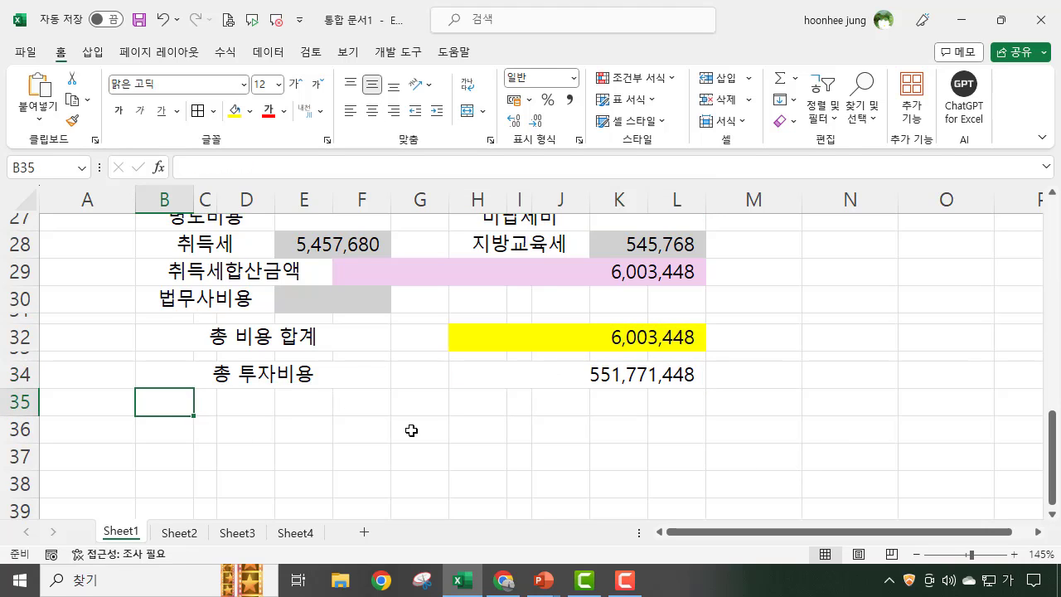
click(633, 374)
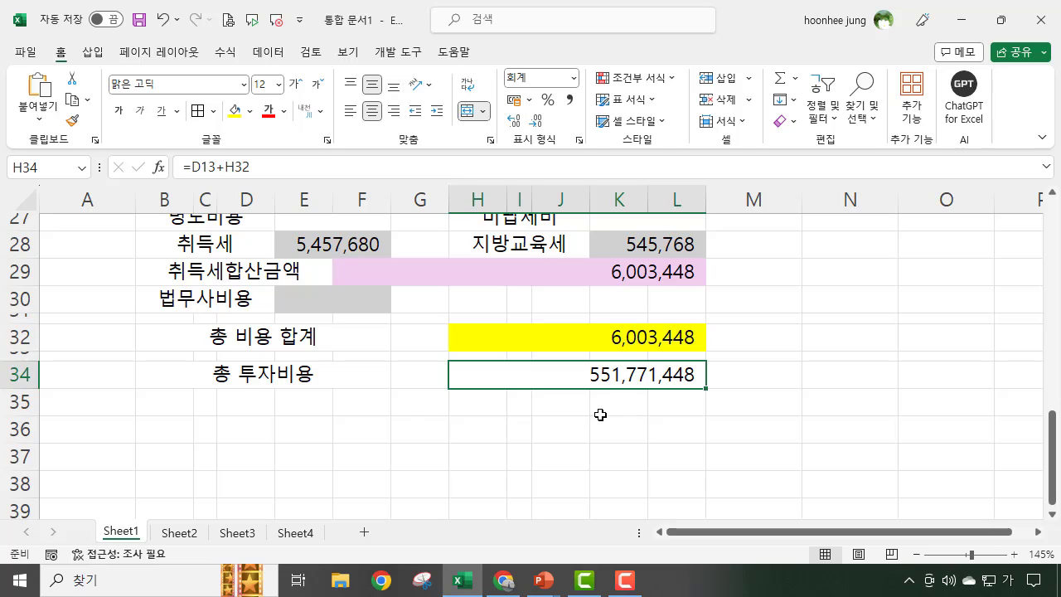
click(172, 404)
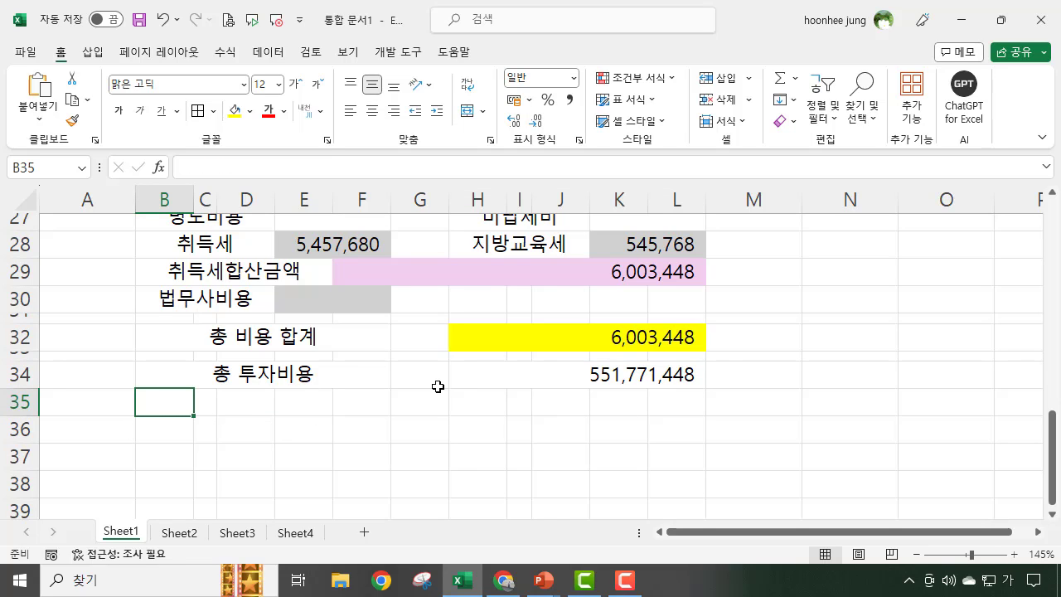
text(-)
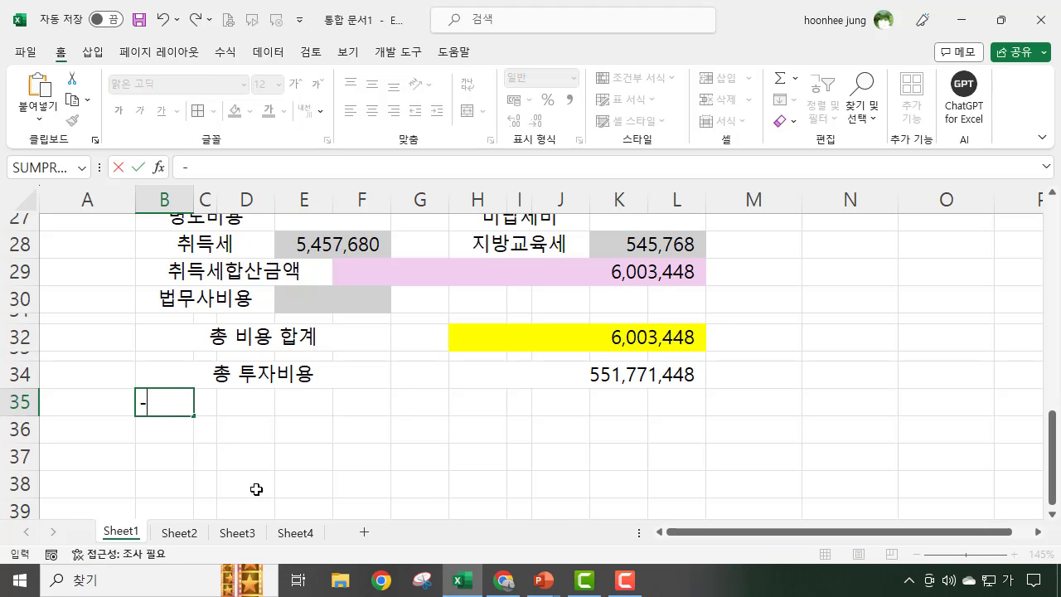
click(253, 489)
key(BackSpace)
key(BackSpace)
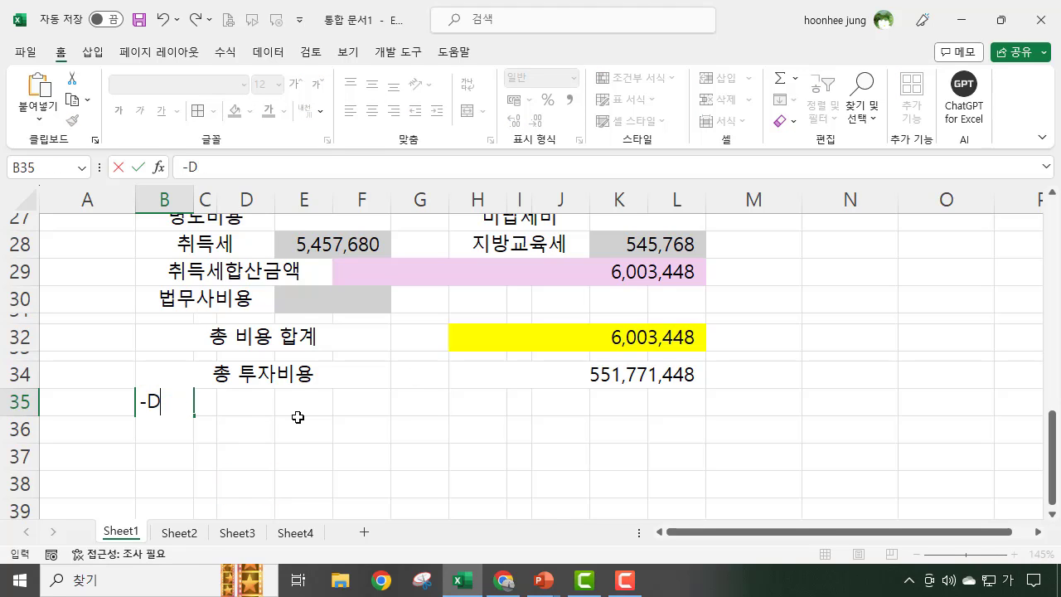
key(BackSpace)
key(Return)
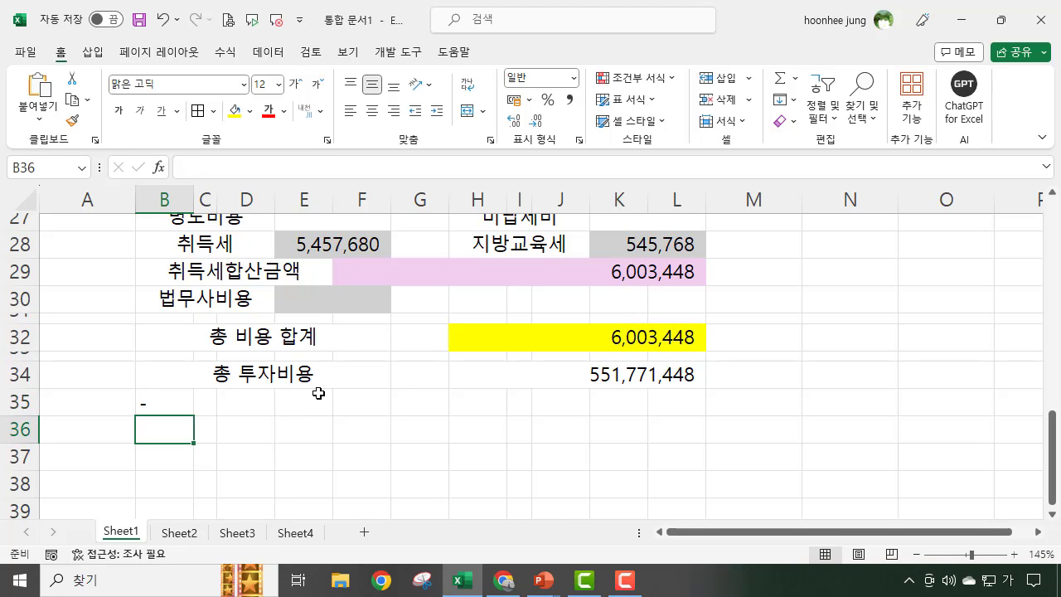
Step: Merge and center C35:F35 beside the dash and enter the label 부채(대출금액)
drag(237, 408, 348, 407)
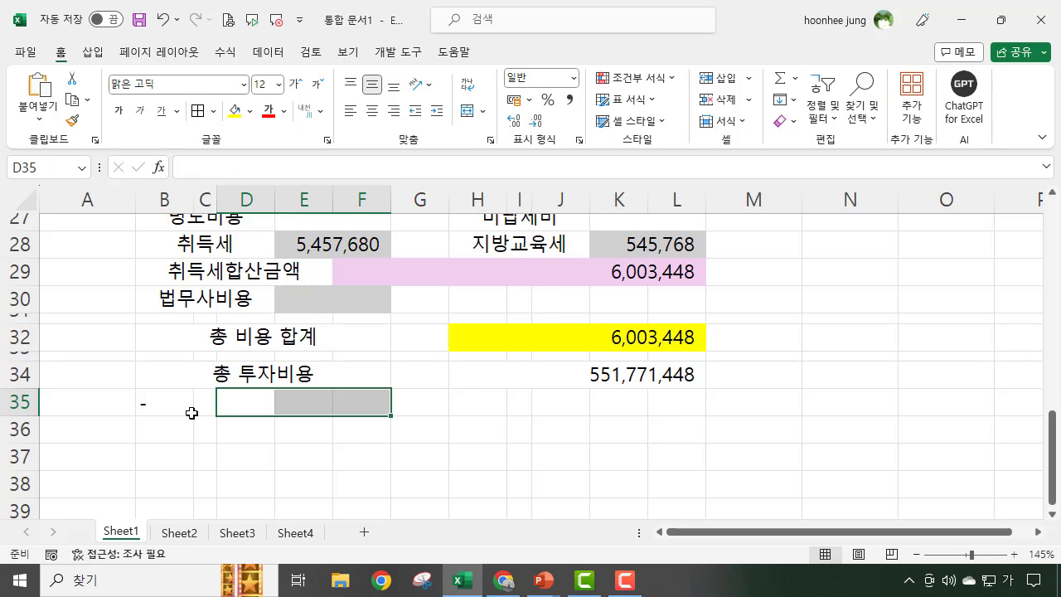
drag(209, 402, 357, 401)
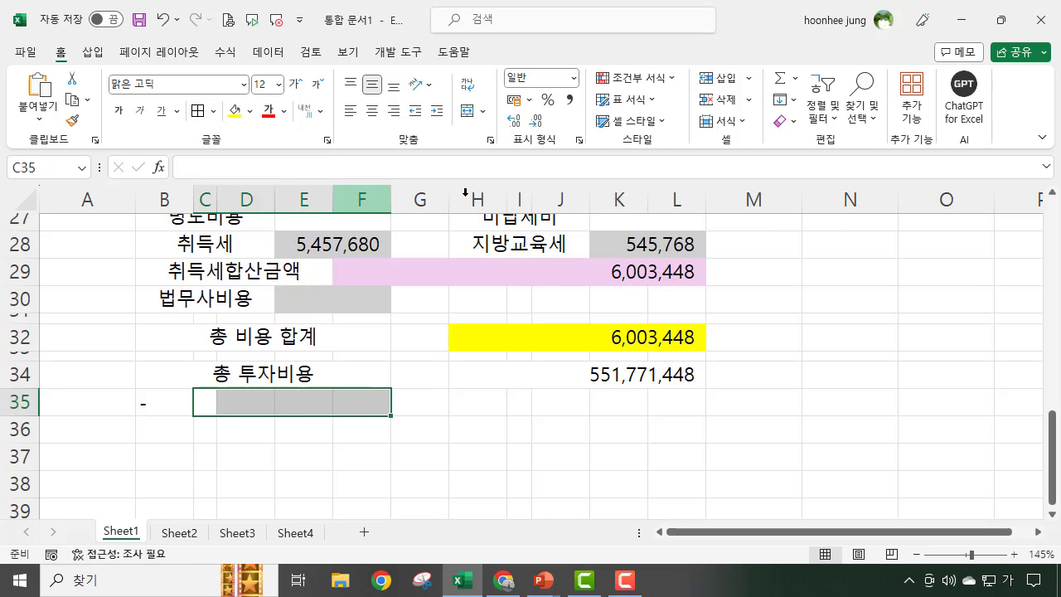
click(470, 111)
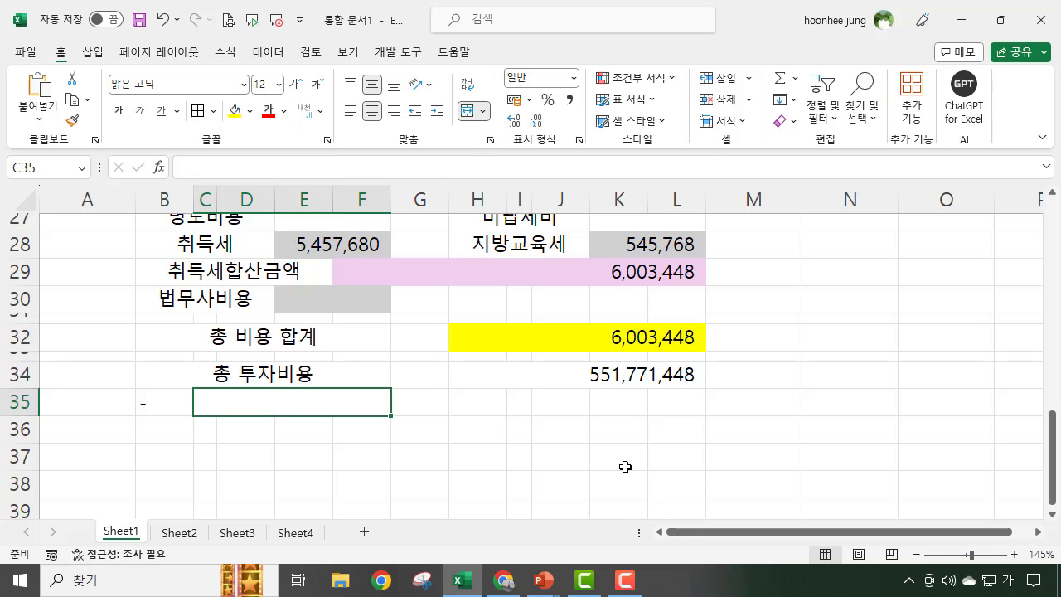
text(부채()
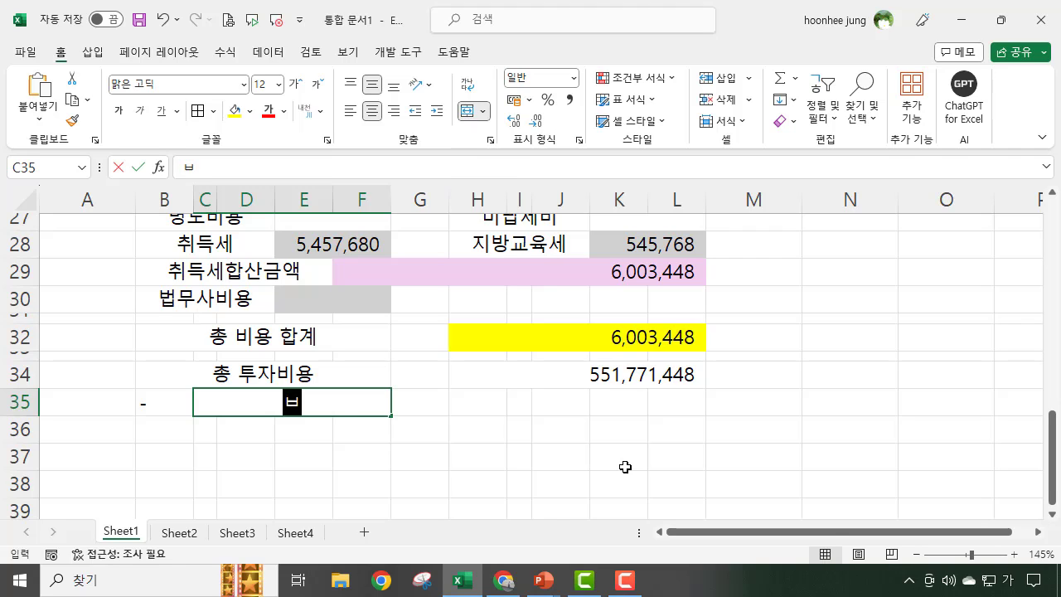
text(대)
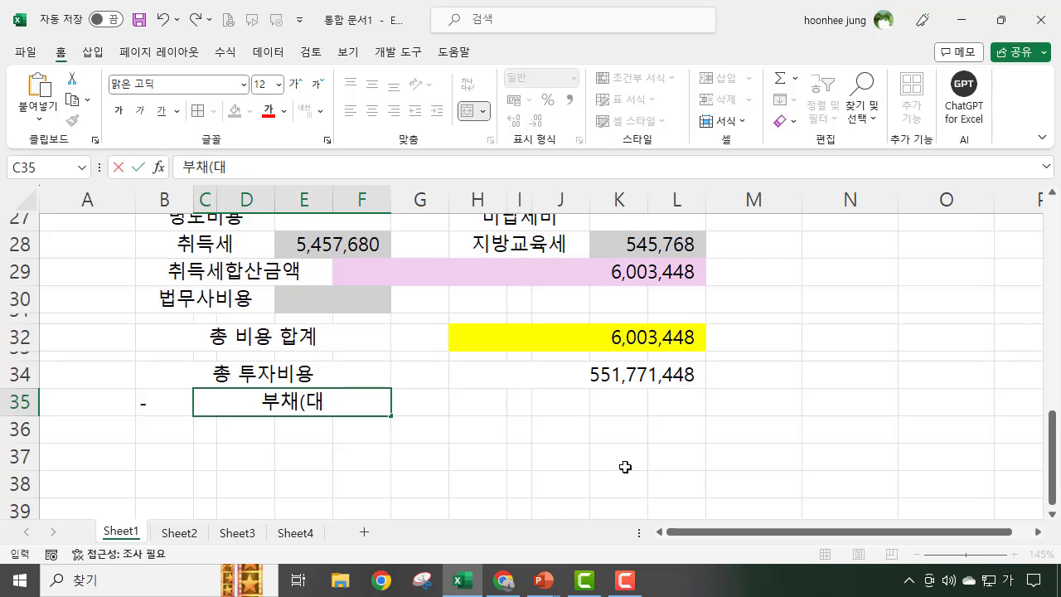
text(출금액))
key(Return)
Step: Check the 대출가능액 cell G23, and merge and center H35:L35 beside 부채(대출금액)
click(502, 408)
click(738, 427)
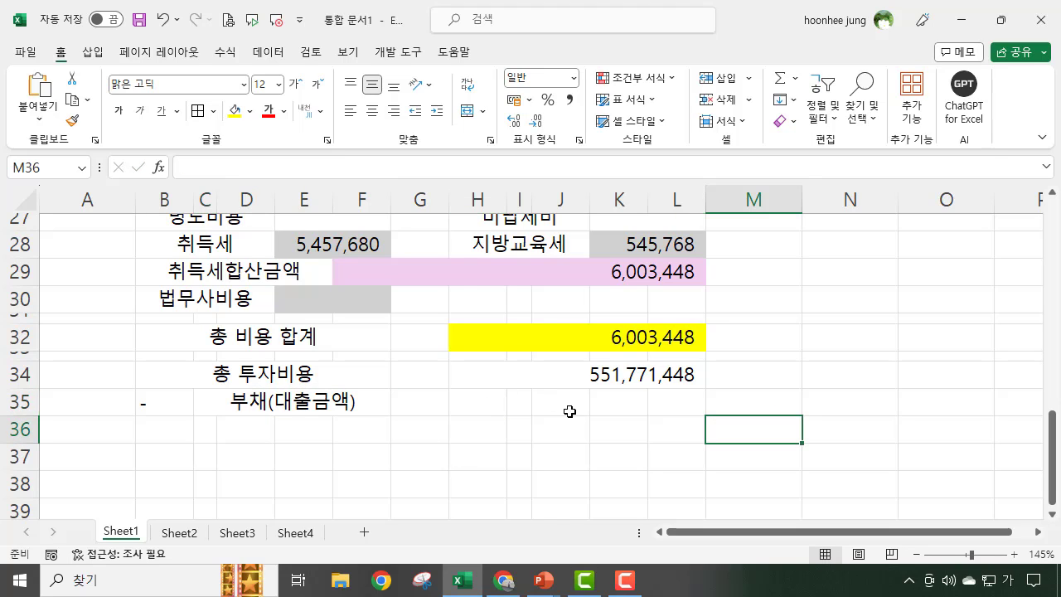
scroll(647, 410, up, 4)
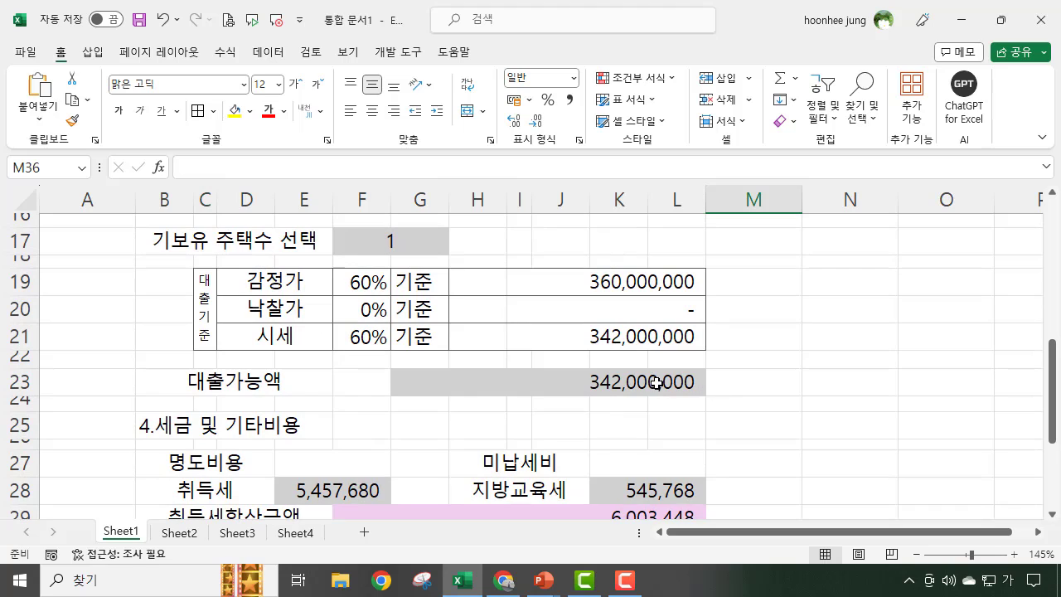
click(656, 383)
scroll(655, 382, down, 4)
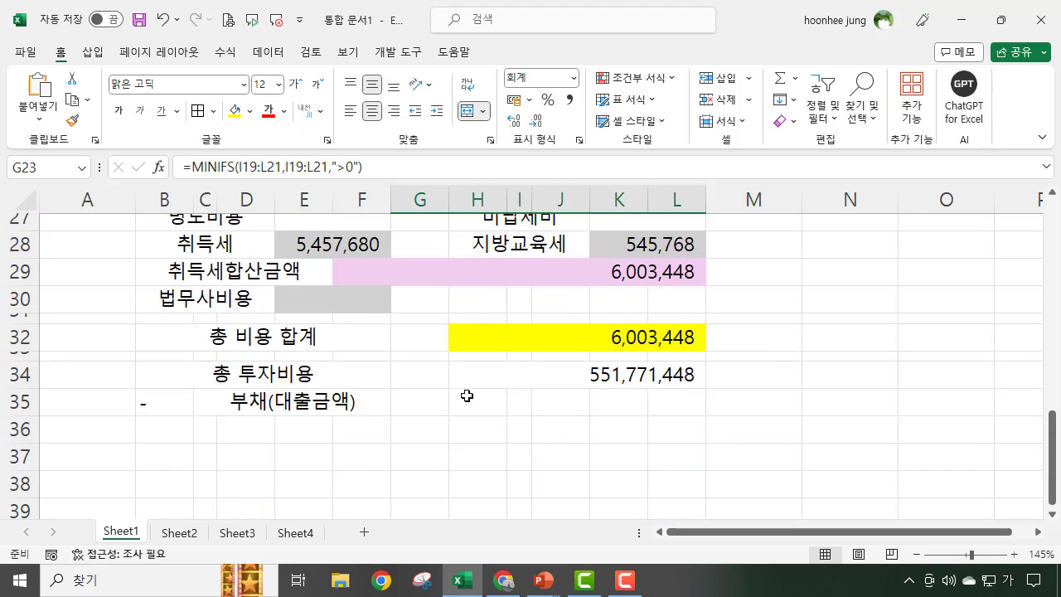
drag(481, 403, 668, 405)
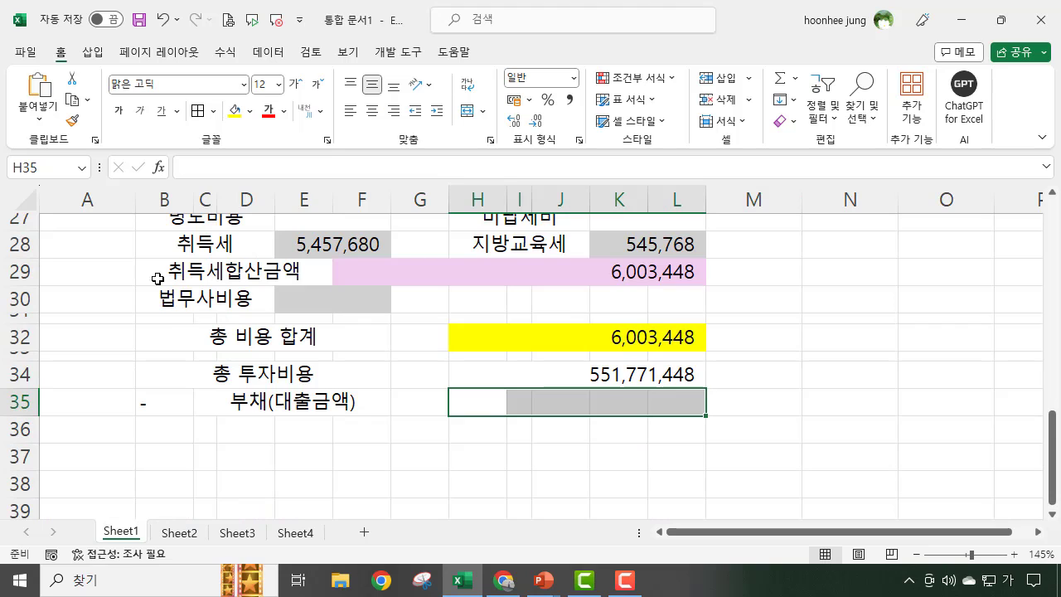
click(466, 112)
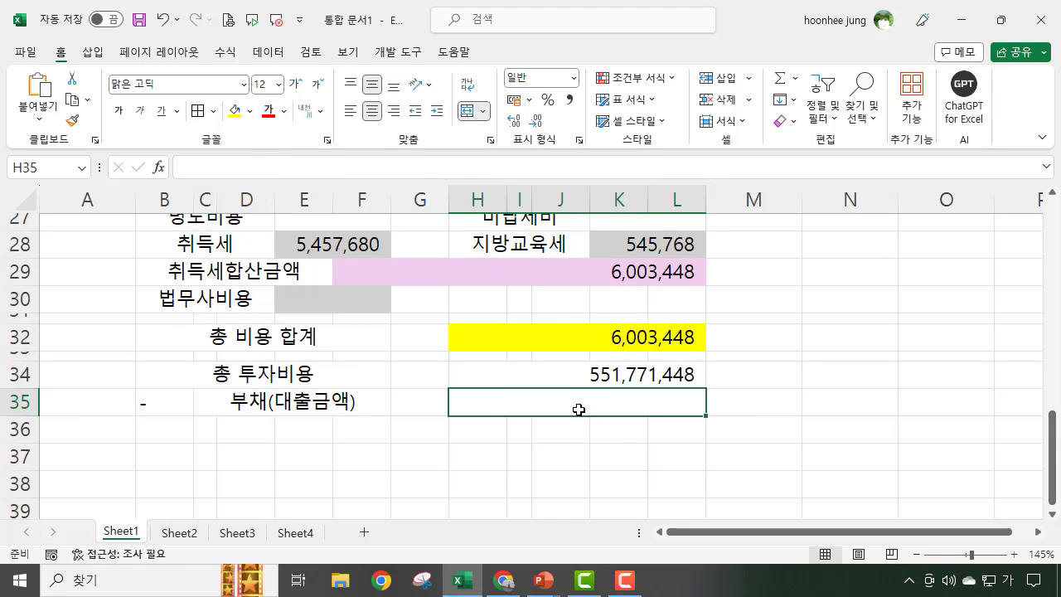
Step: Enter the formula =G23 in the merged cell H35 to bring in the 대출가능액 amount
text(=)
scroll(616, 363, up, 2)
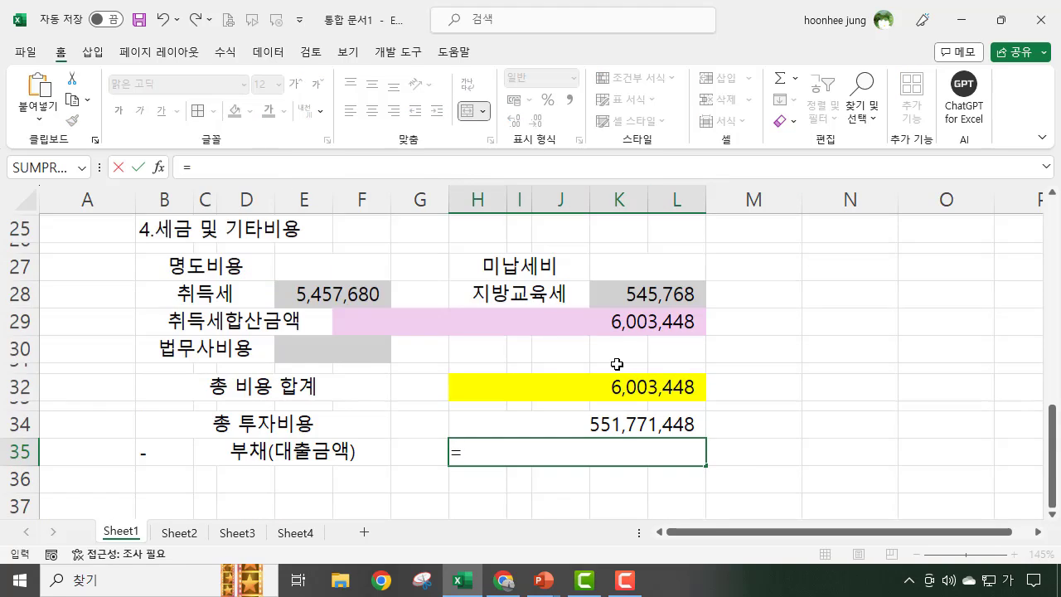
click(620, 299)
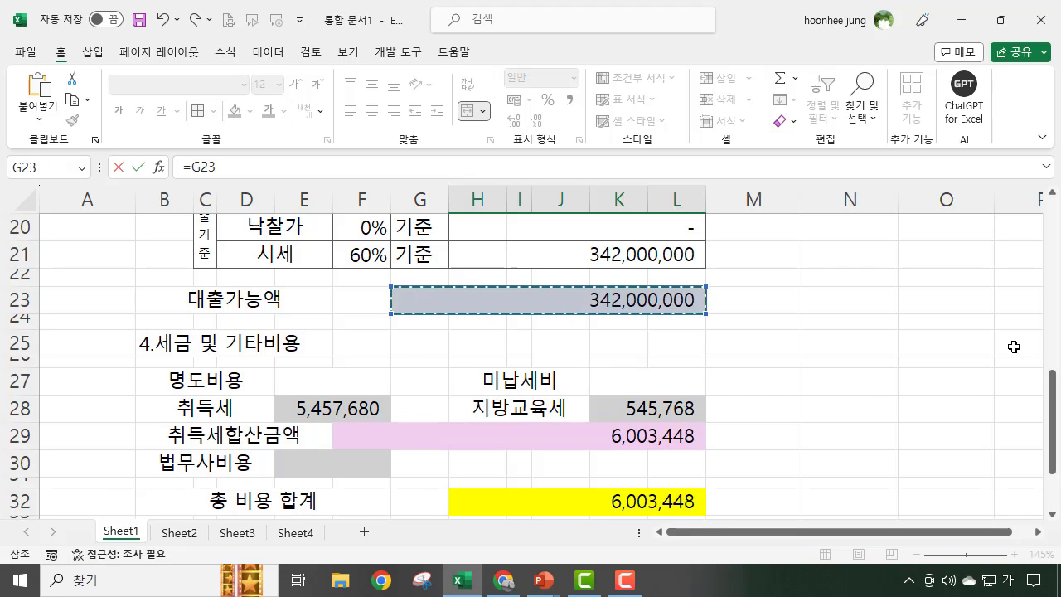
key(Return)
click(767, 463)
click(611, 467)
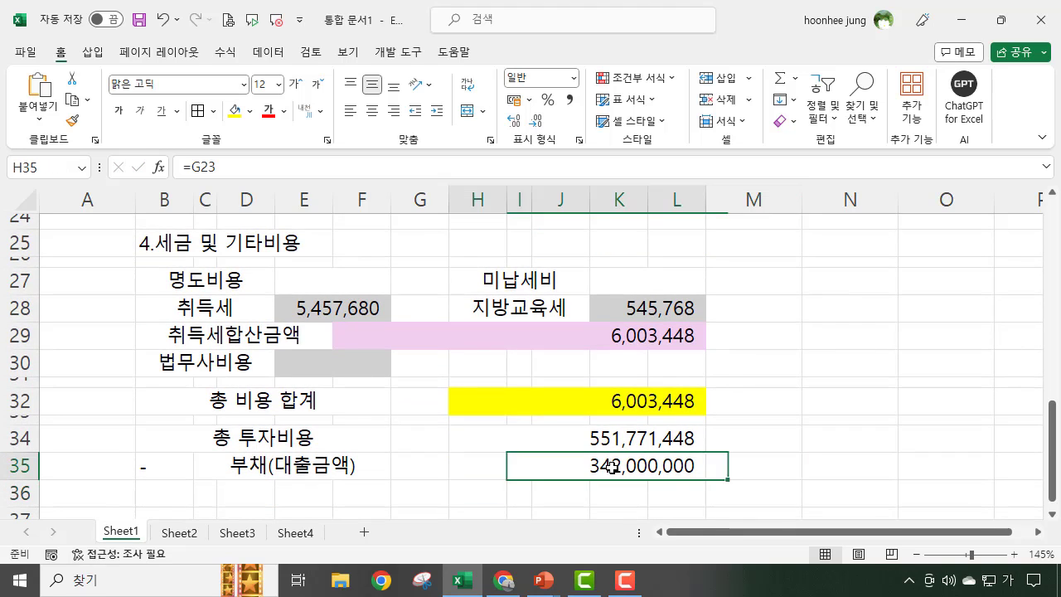
click(871, 449)
Step: Merge and center B36:F36 below the 부채(대출금액) row and enter the label 자기자본금액
scroll(315, 473, down, 1)
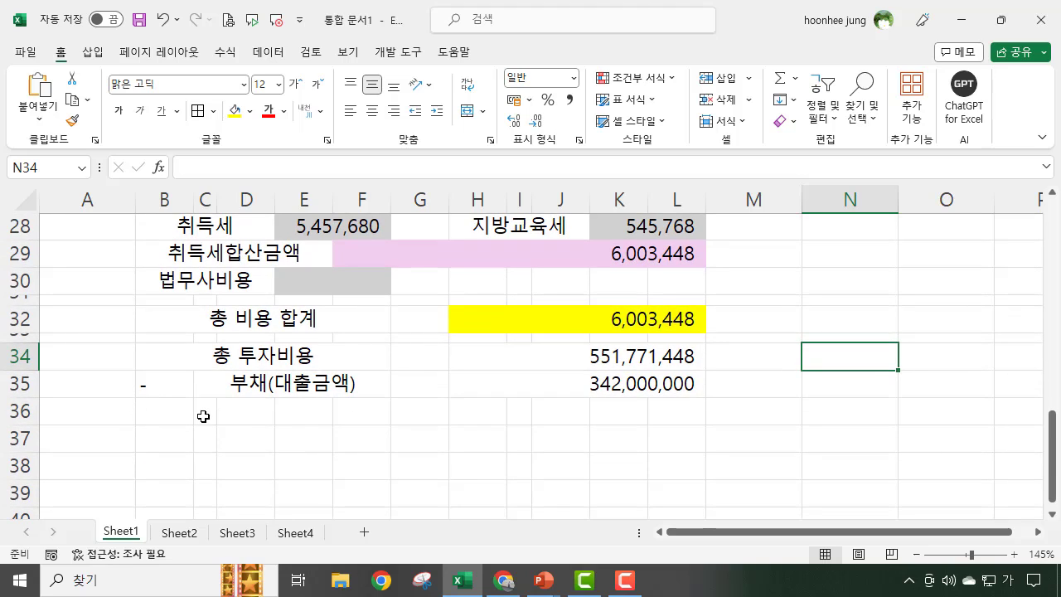
drag(163, 413, 351, 410)
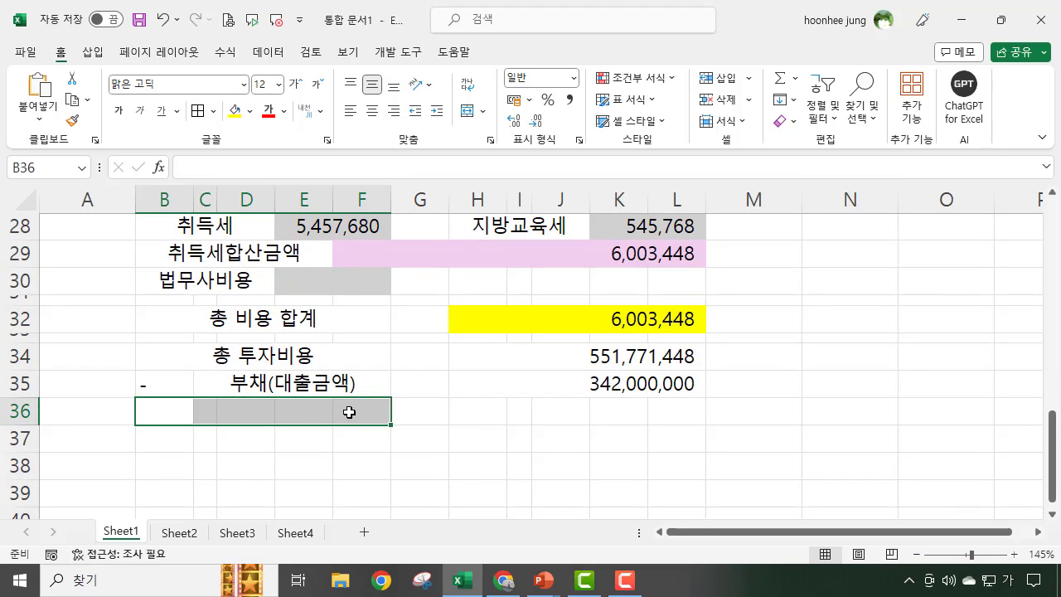
click(468, 110)
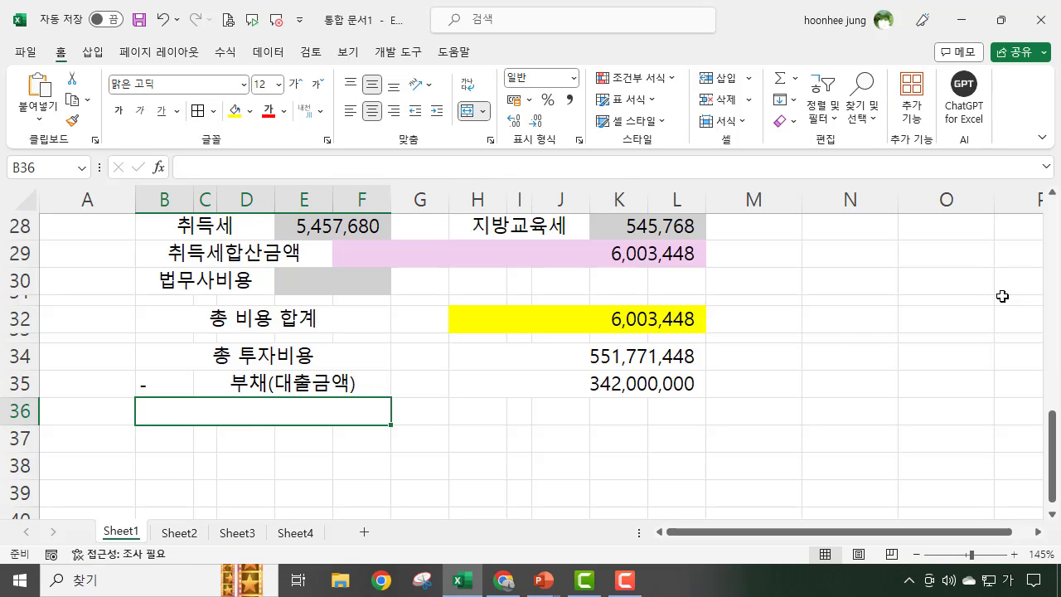
text(자기자)
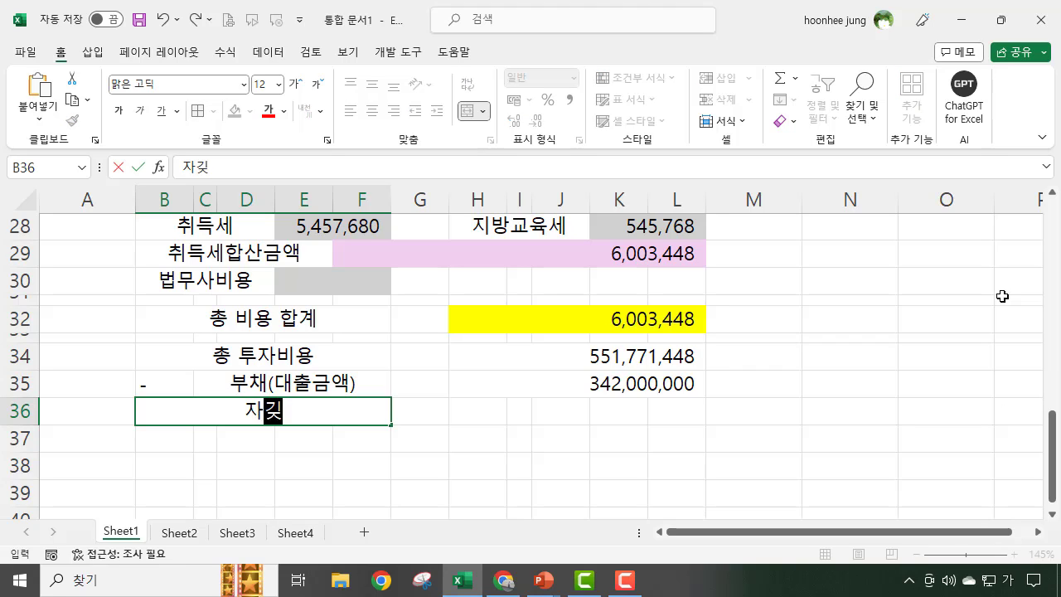
text(본금)
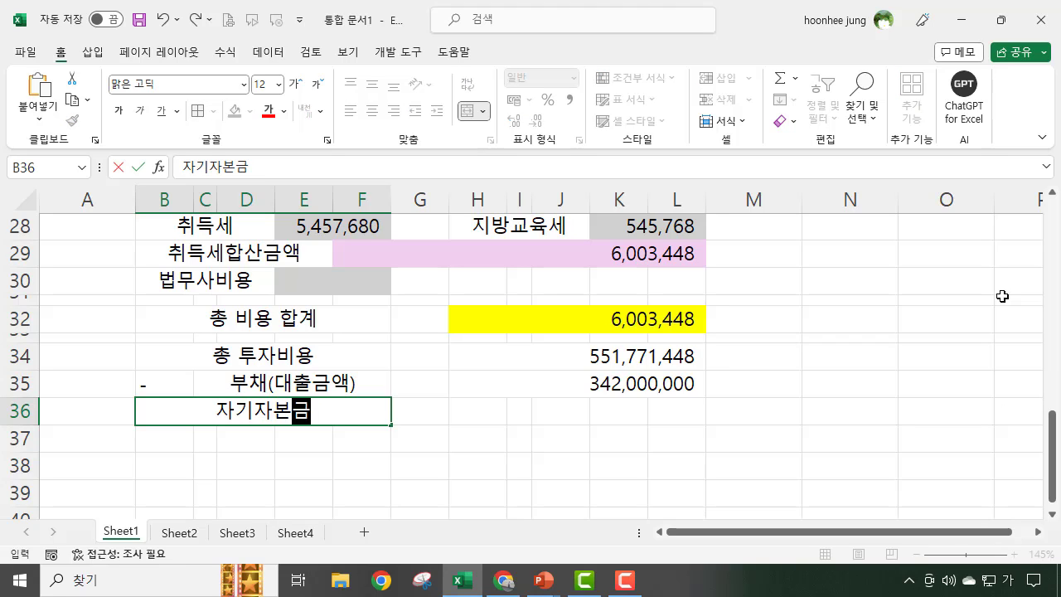
text(애ㄱ)
key(Return)
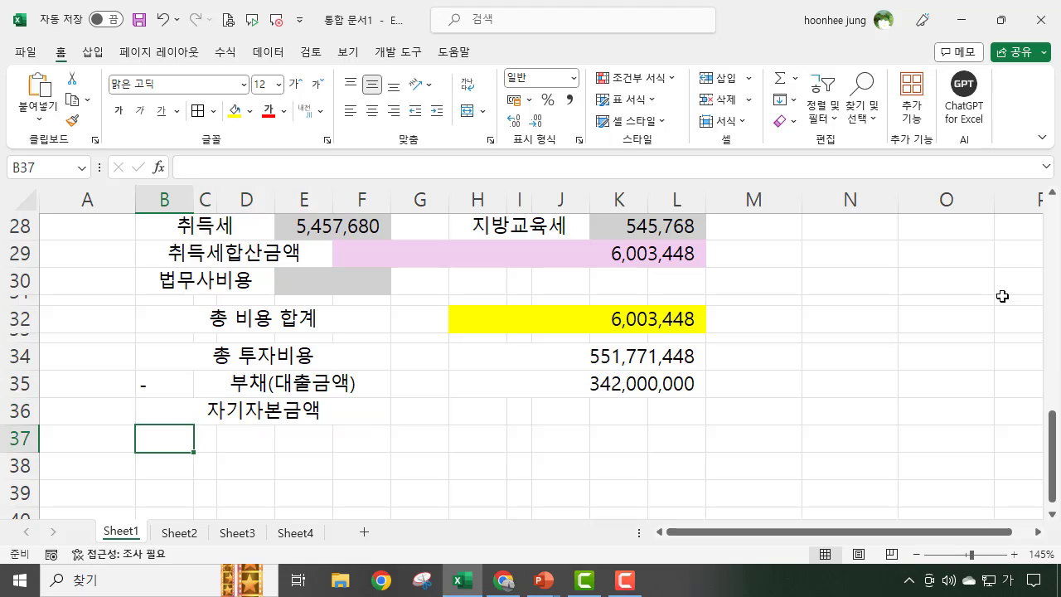
Step: Merge and center H36:L36 beside 자기자본금액
click(347, 417)
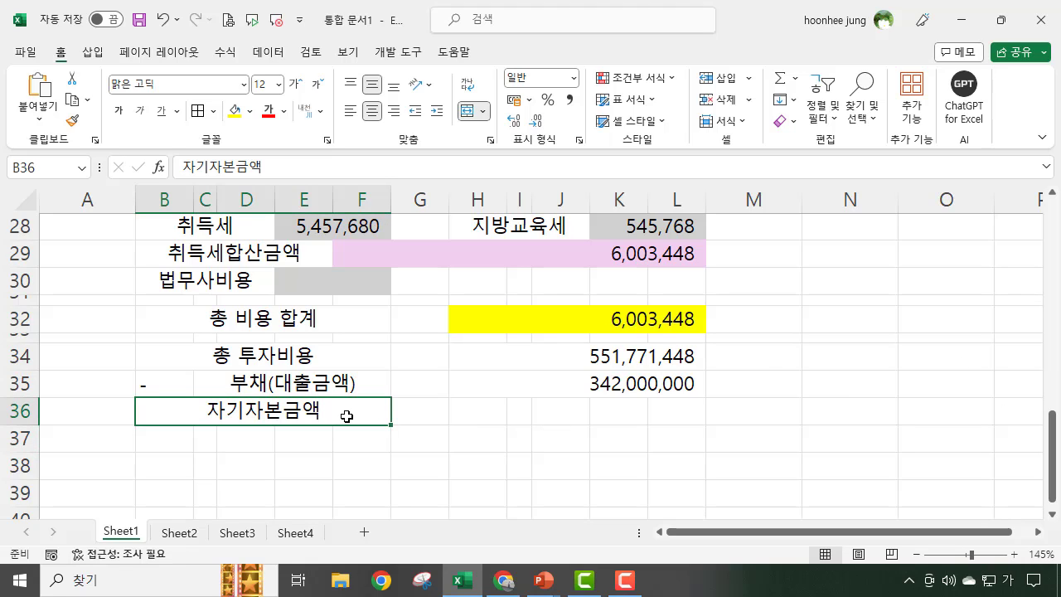
click(354, 358)
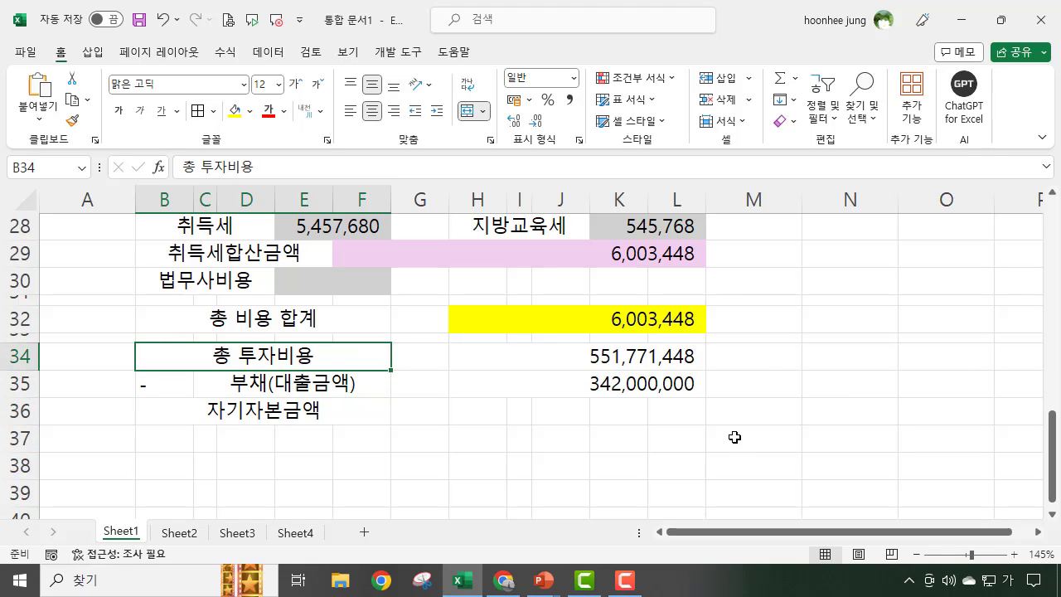
click(671, 357)
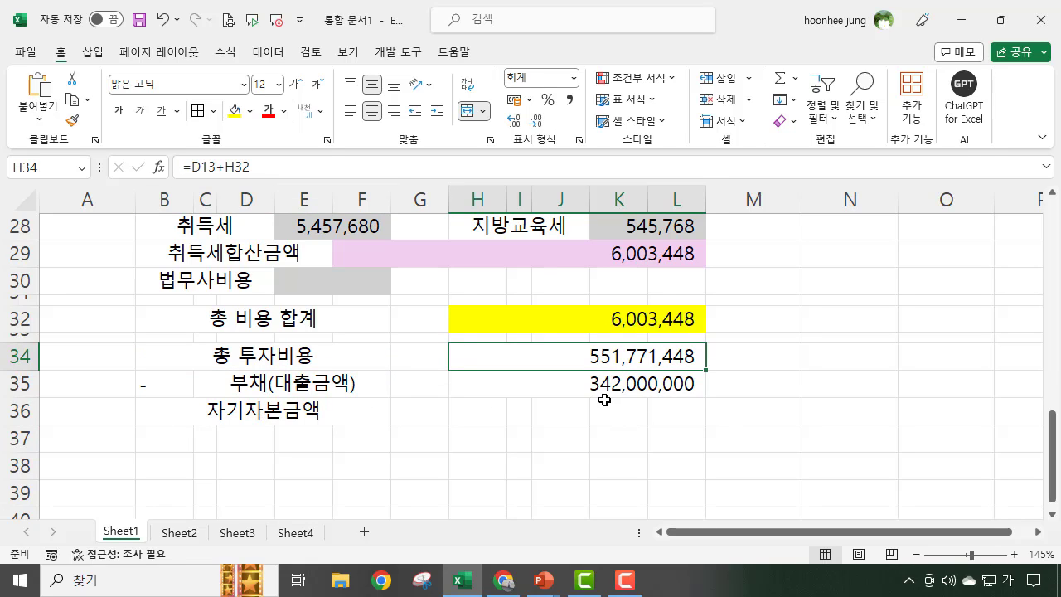
click(633, 388)
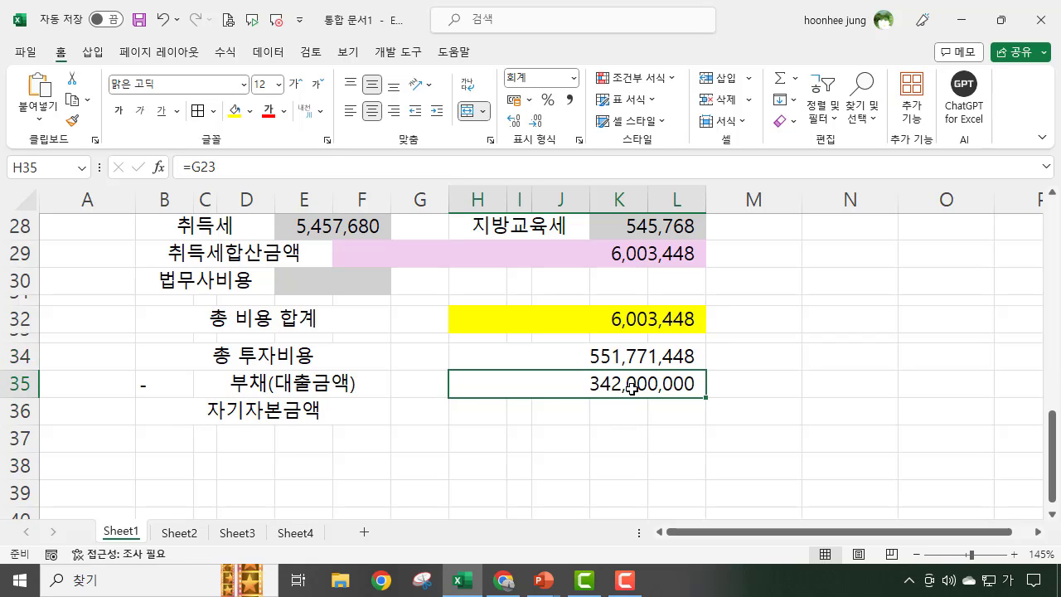
drag(472, 416, 658, 415)
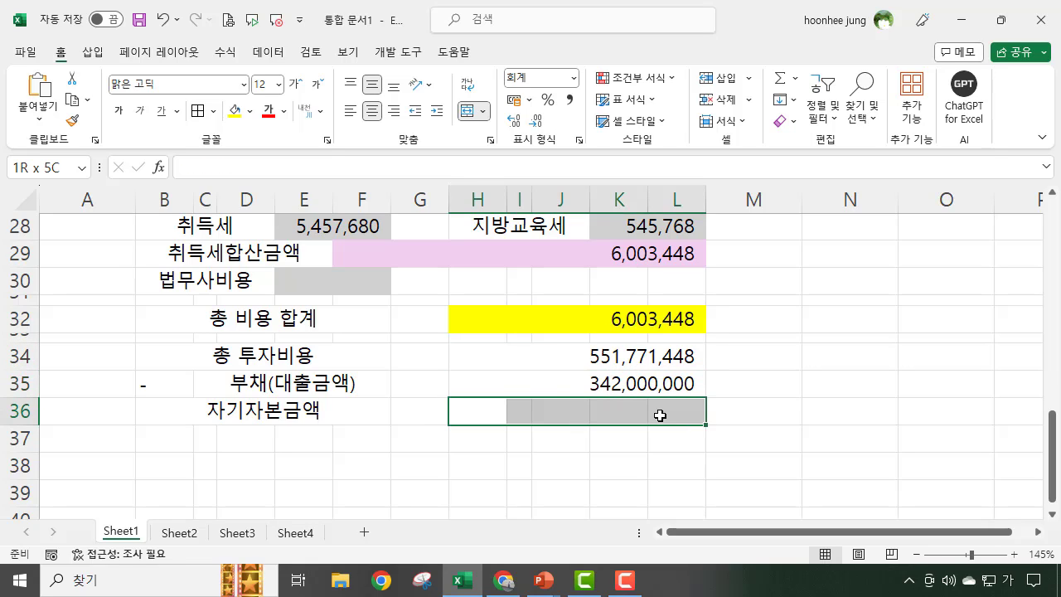
click(469, 112)
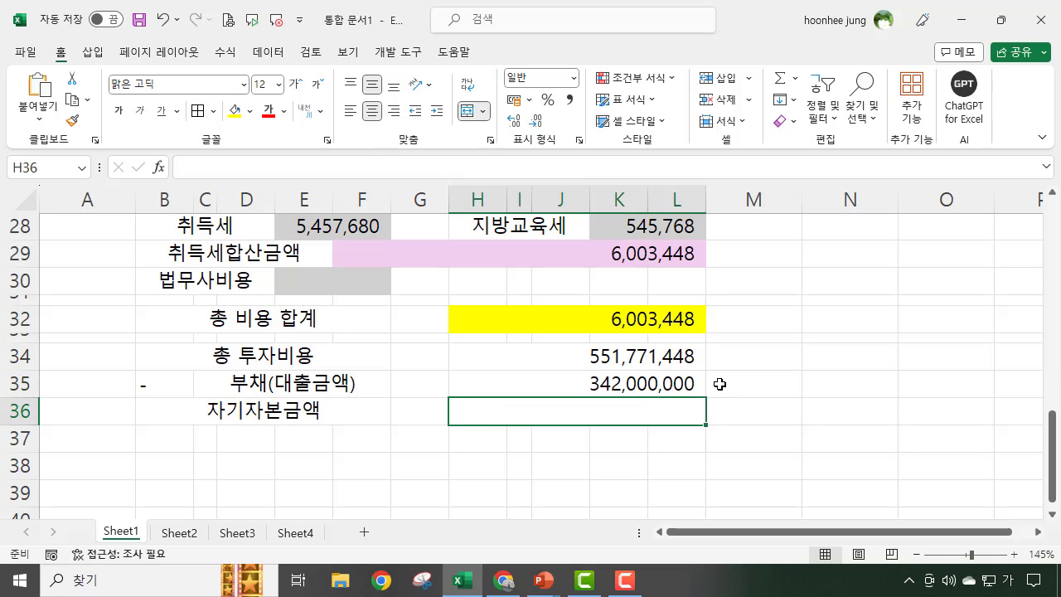
Step: Enter the formula =H34-H35 in the merged cell H36 to subtract 부채(대출금액) from 총 투자비용
text(=)
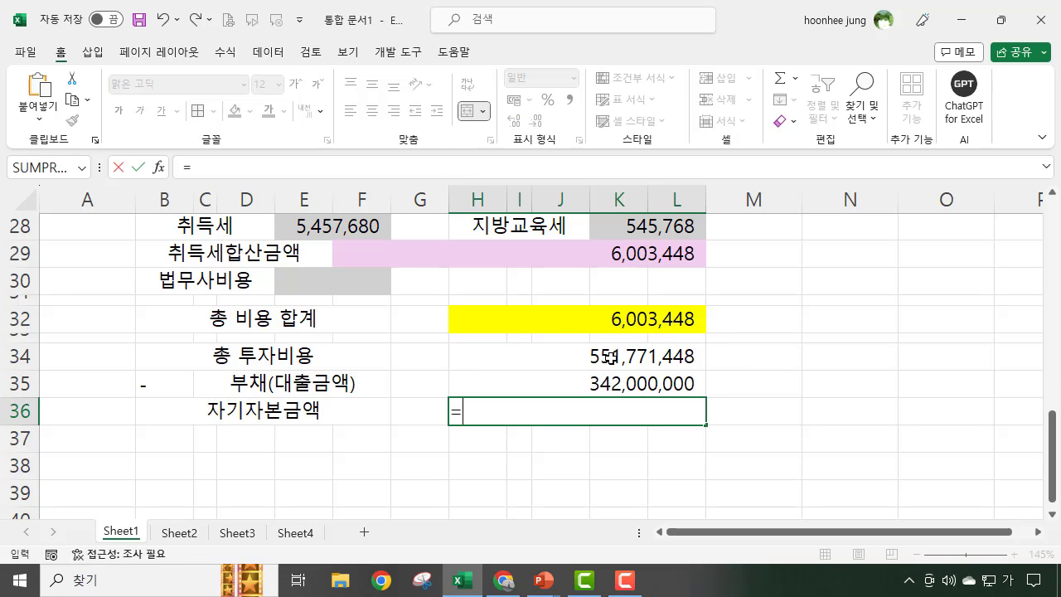
click(610, 358)
text(-)
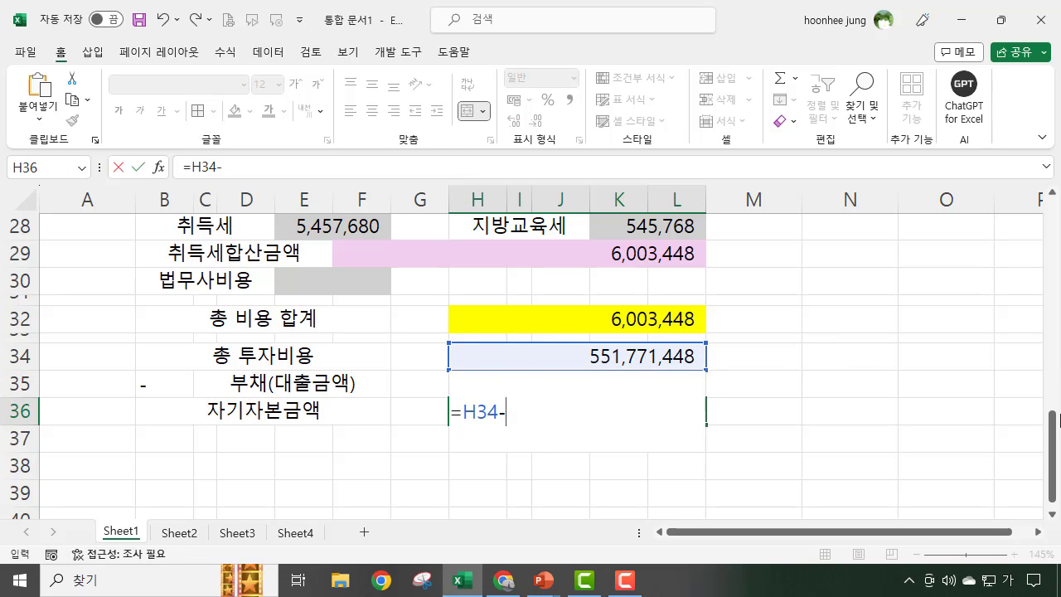
key(Up)
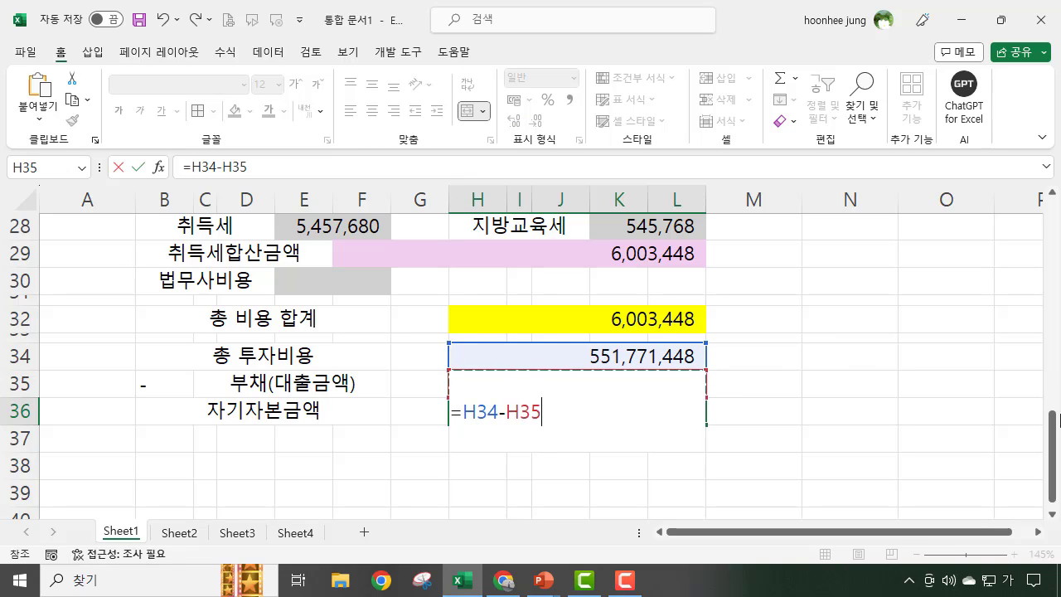
key(Return)
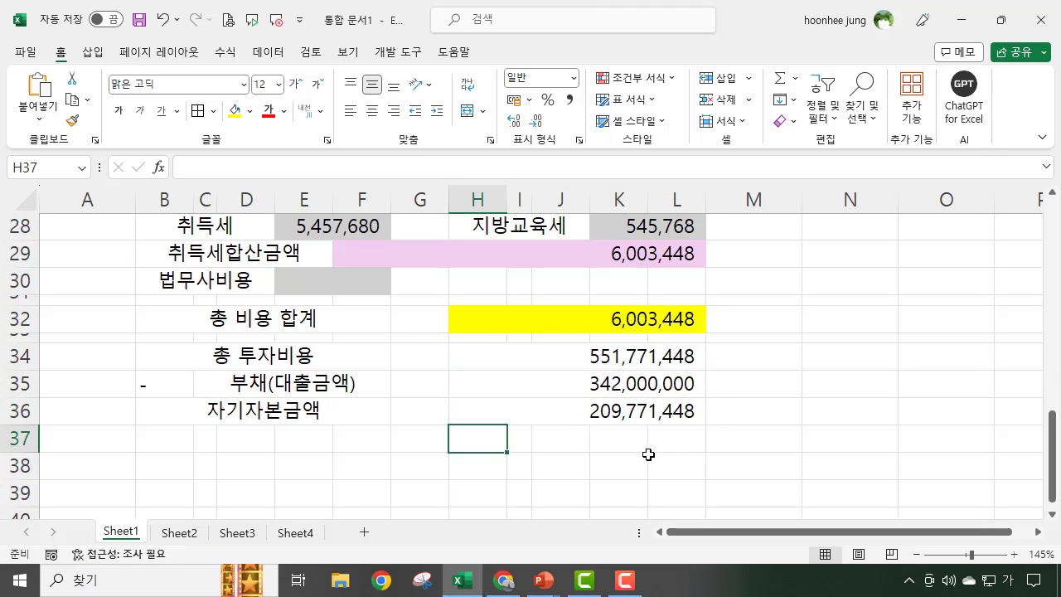
Step: Fill the 자기자본금액 result cell H36 with the light gray theme color
click(630, 413)
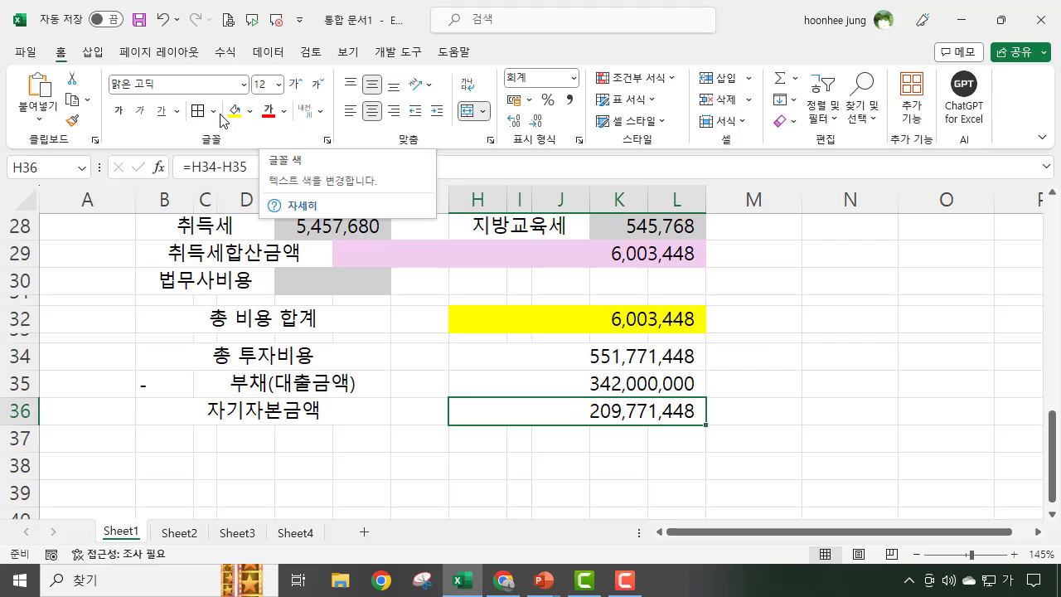
click(250, 111)
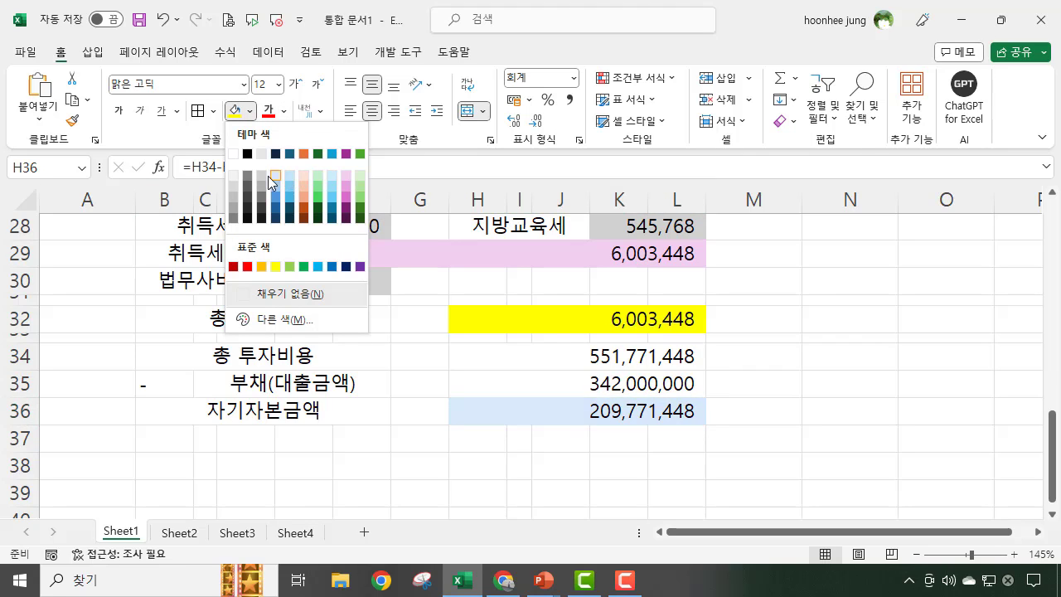
click(261, 173)
key(Right)
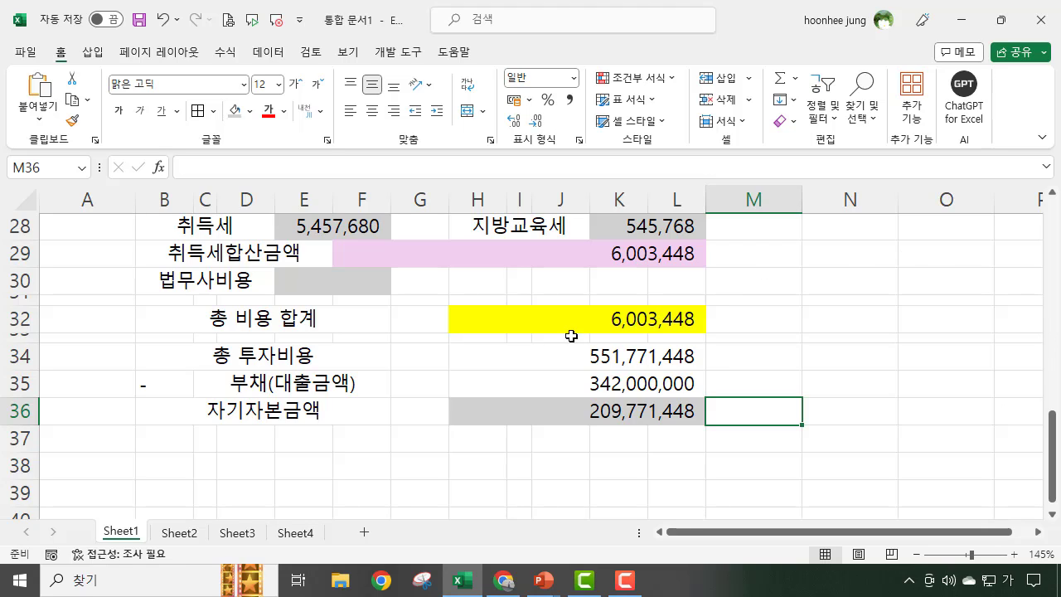
scroll(262, 451, up, 3)
scroll(261, 451, up, 5)
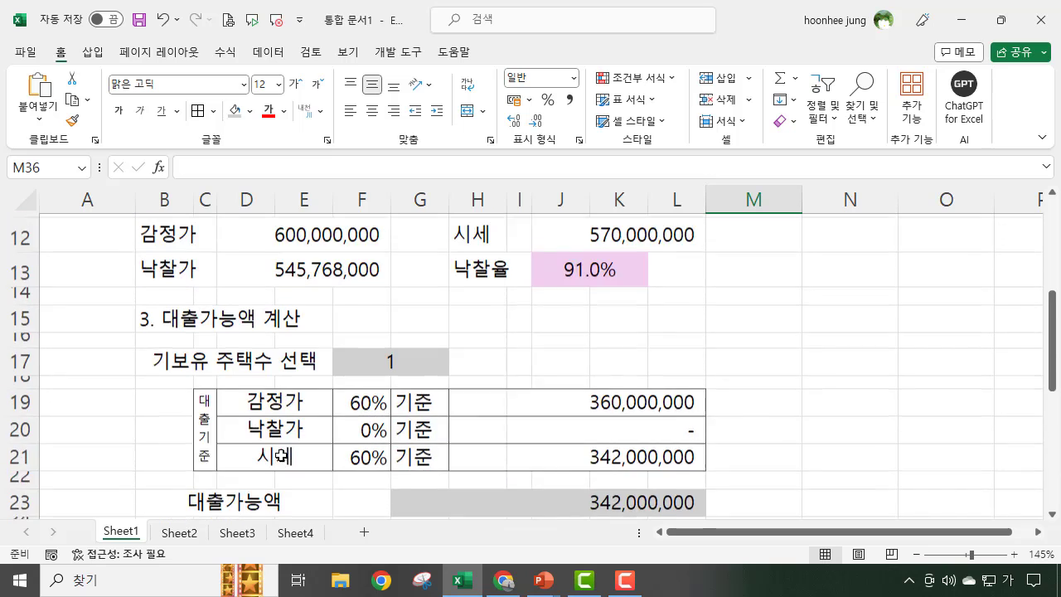
scroll(333, 421, up, 1)
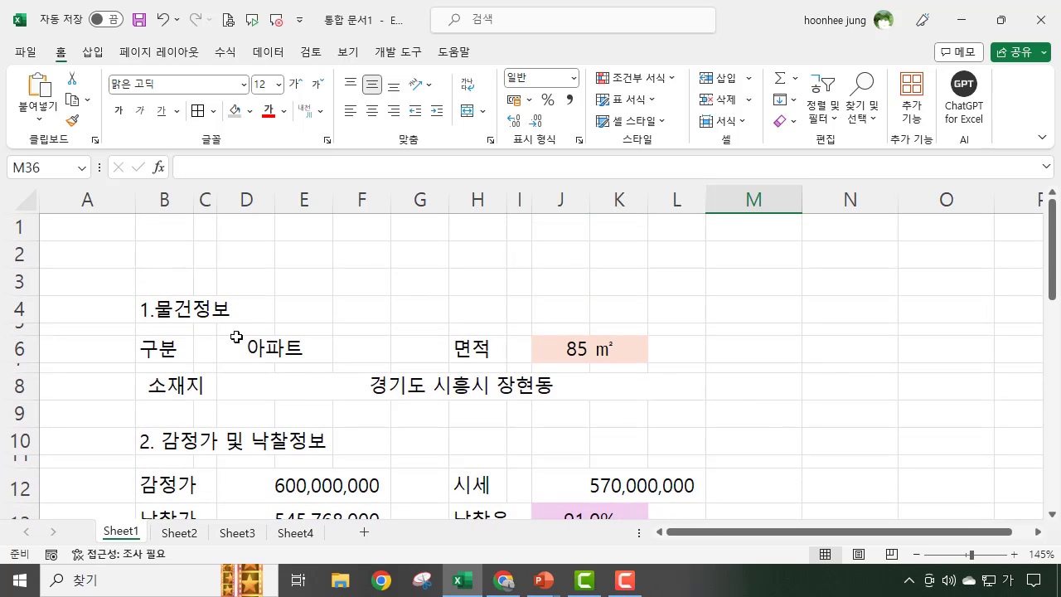
click(166, 308)
click(469, 311)
click(777, 350)
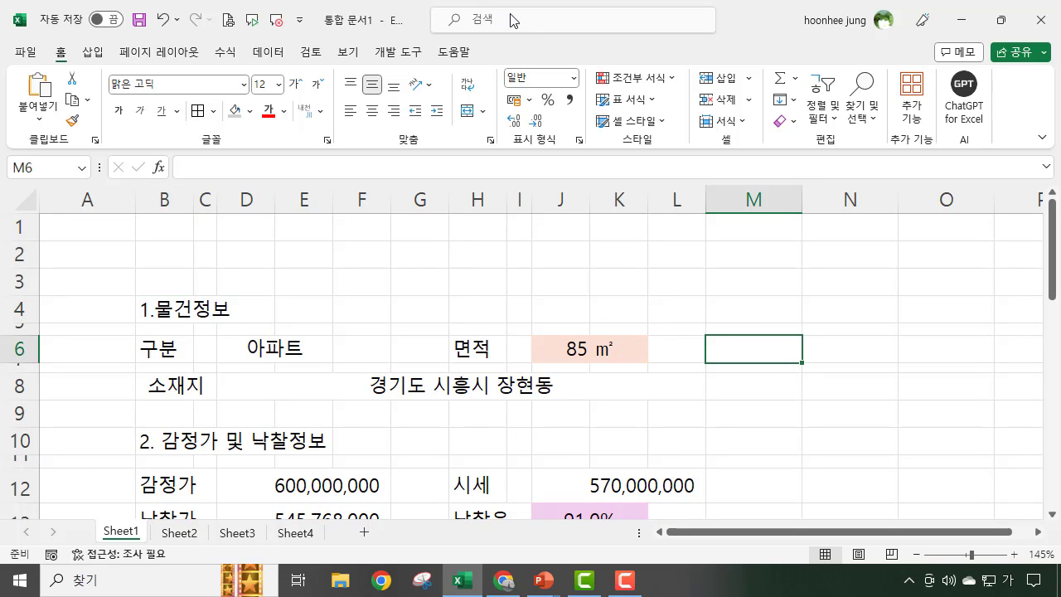
Step: Turn off the 눈금선 (gridlines) display on Sheet1 and check the sheet down to the 자기자본금액 row
click(350, 55)
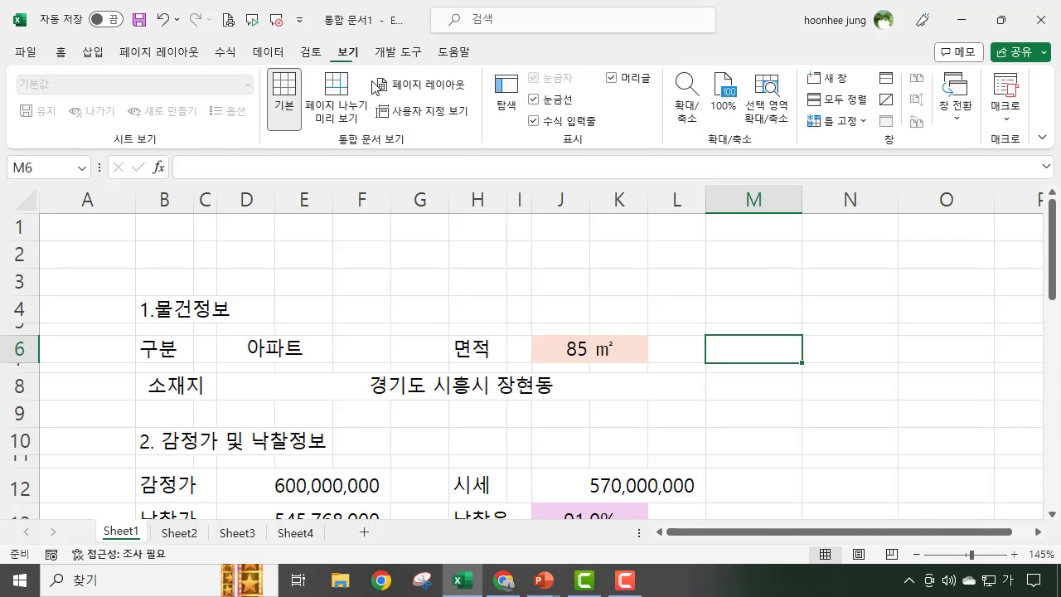
click(534, 99)
scroll(821, 377, down, 4)
scroll(818, 389, down, 5)
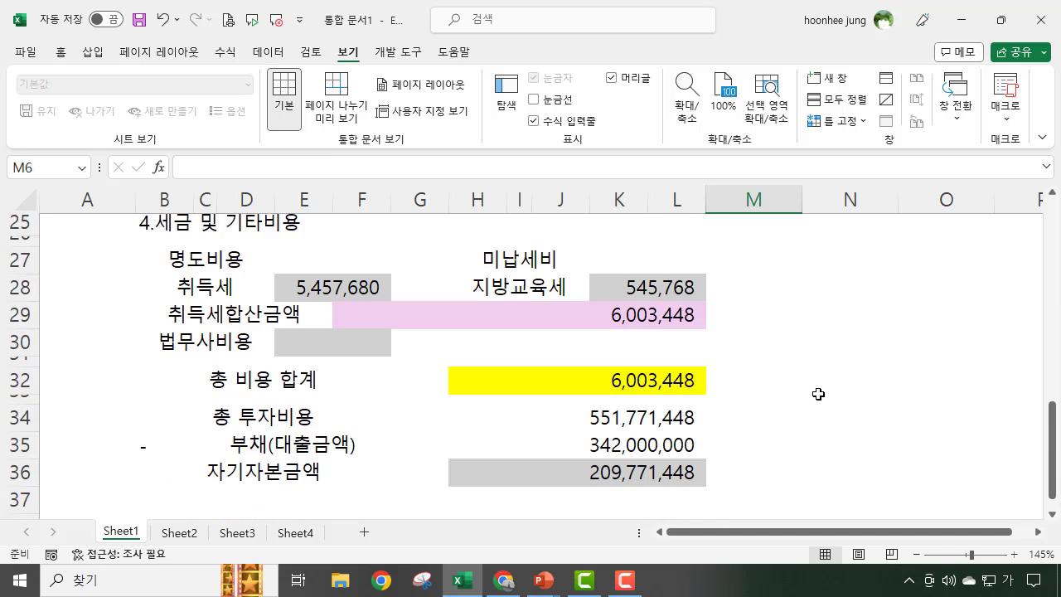
scroll(819, 394, up, 8)
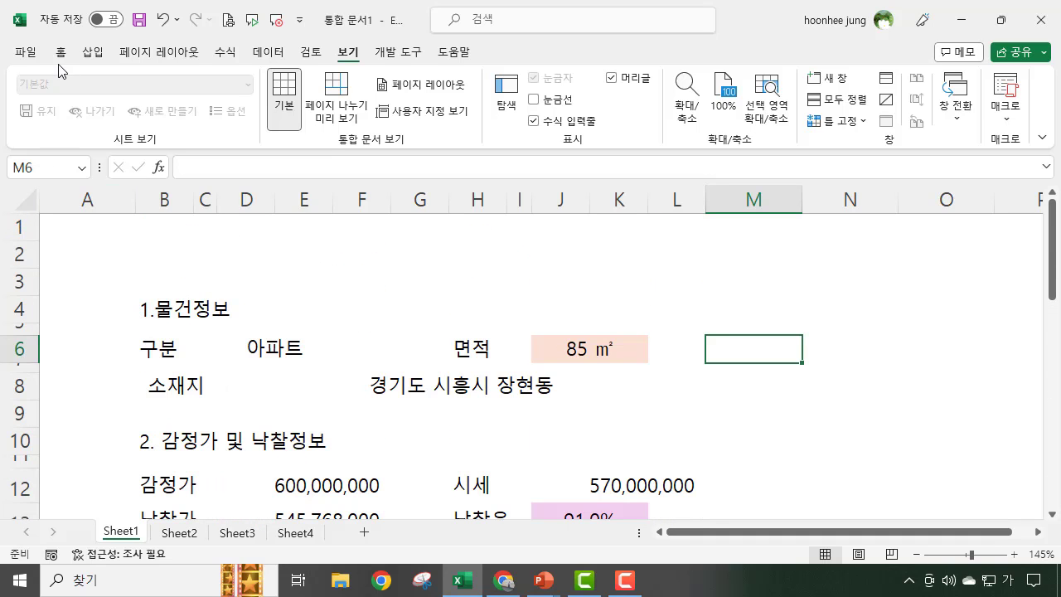
Step: Draw a straight horizontal line about 12.39 cm long beneath the 1.물건정보 heading, spanning columns B to L
click(91, 52)
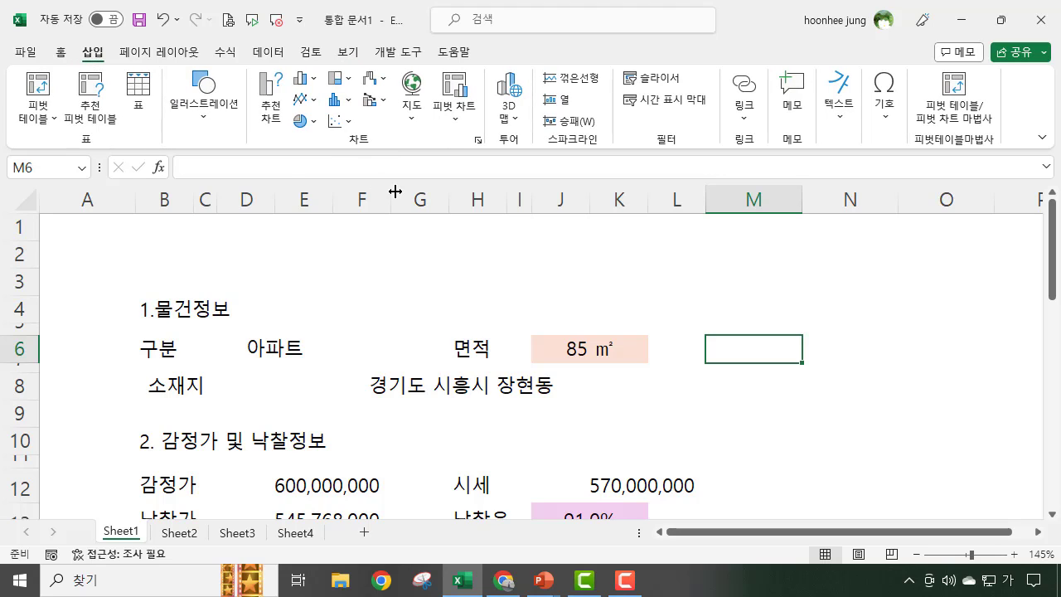
click(208, 116)
click(223, 179)
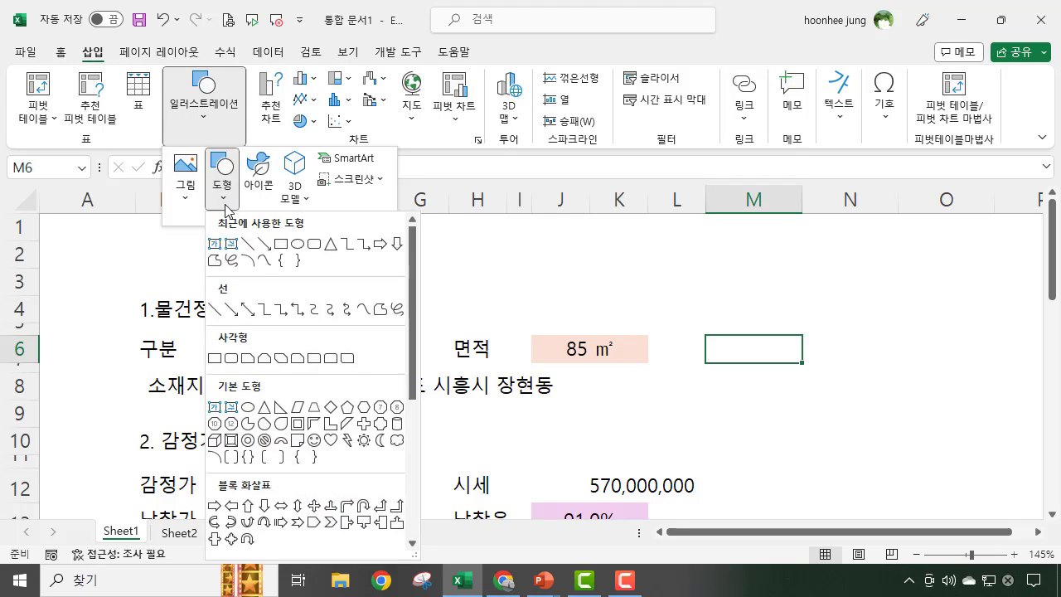
click(249, 244)
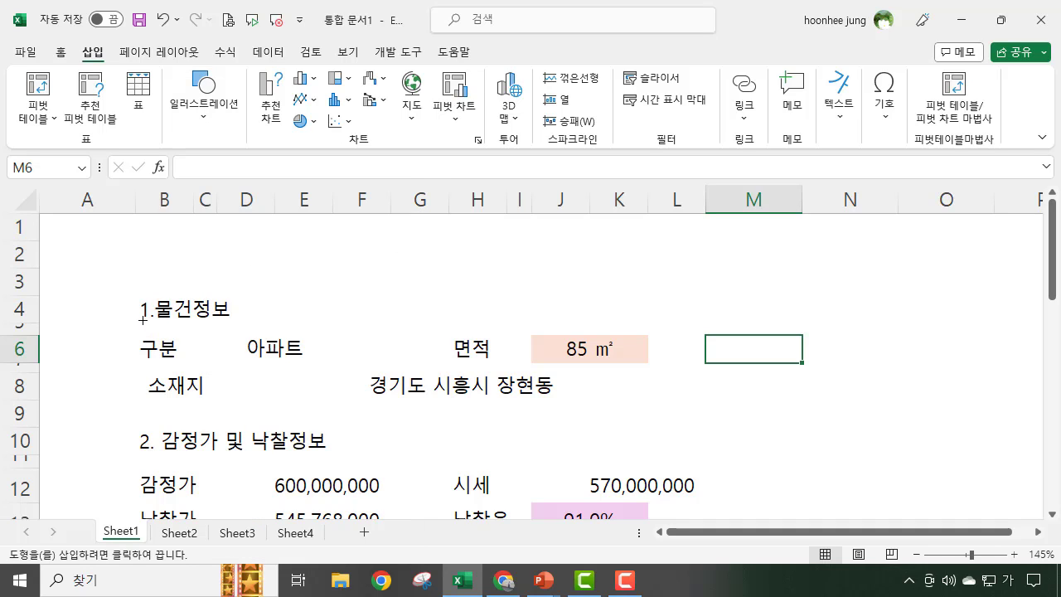
drag(143, 319, 706, 312)
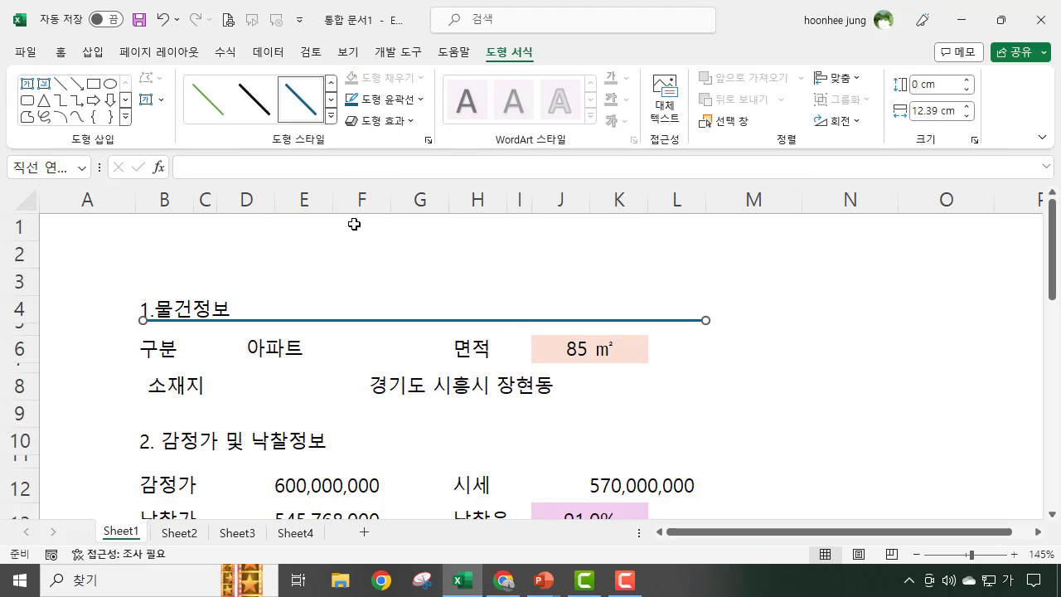
Step: Set the outline weight of the line beneath 1.물건정보 to 1 pt
click(419, 101)
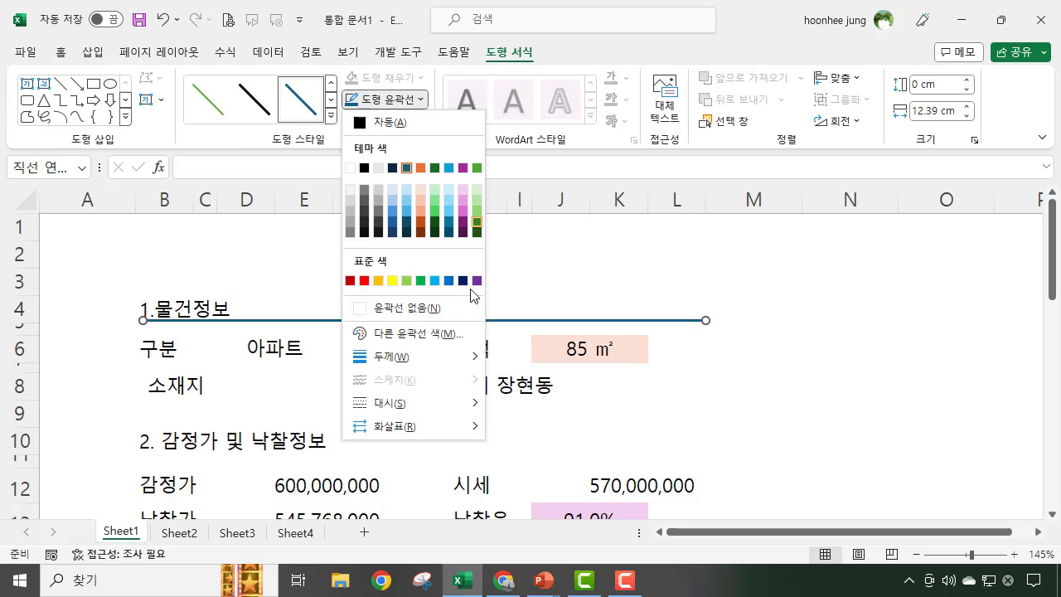
mouse_move(445, 365)
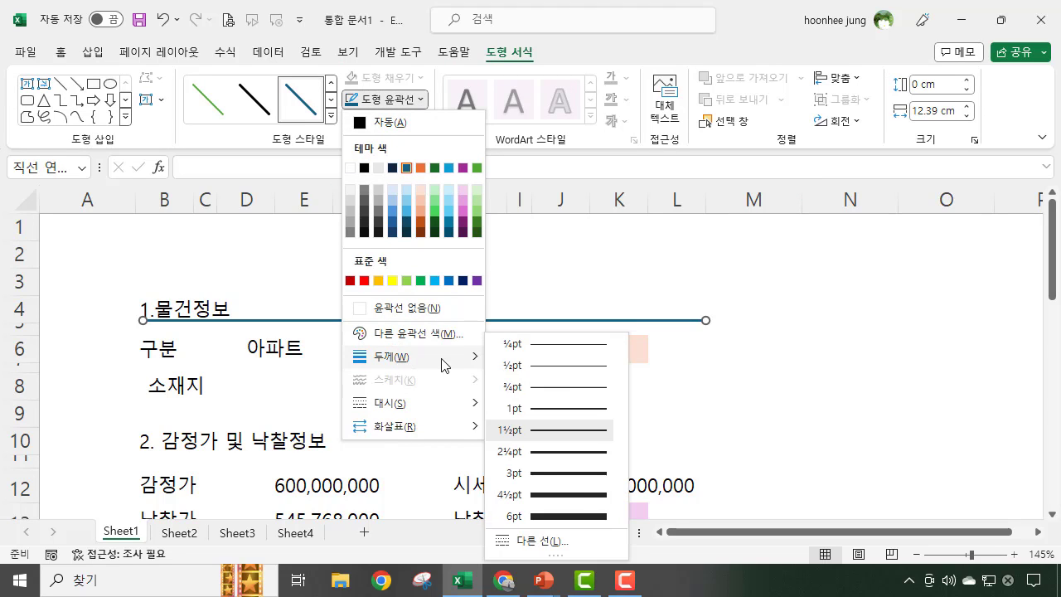
click(572, 409)
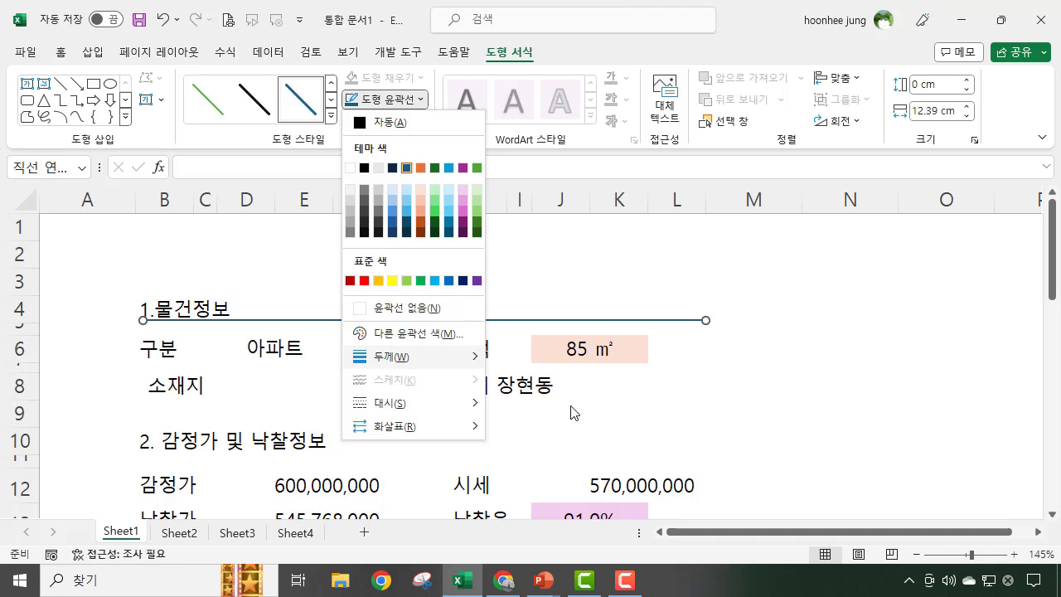
click(768, 393)
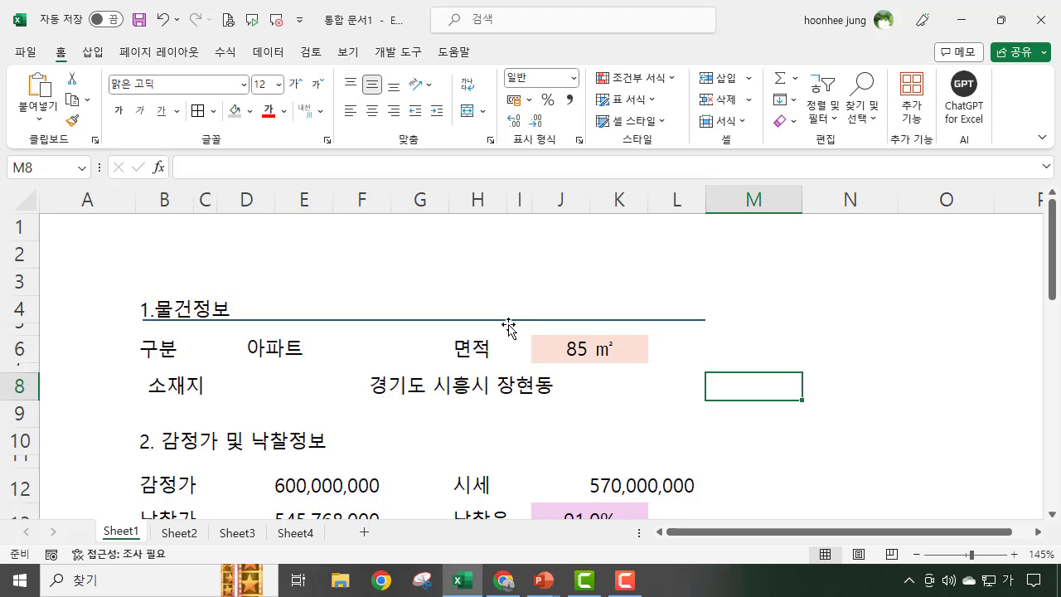
Step: Duplicate the line beneath 1.물건정보 and place the copy beneath the 2. 감정가 및 낙찰정보 heading, starting at column B
click(538, 322)
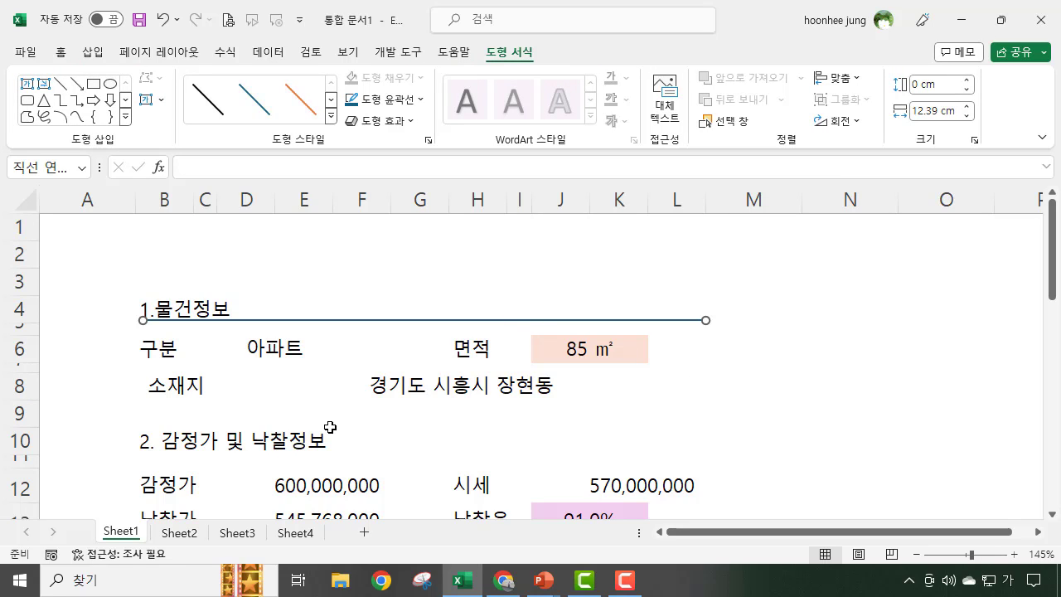
key(ctrl+d)
key(Down)
key(Down)
key(Down)
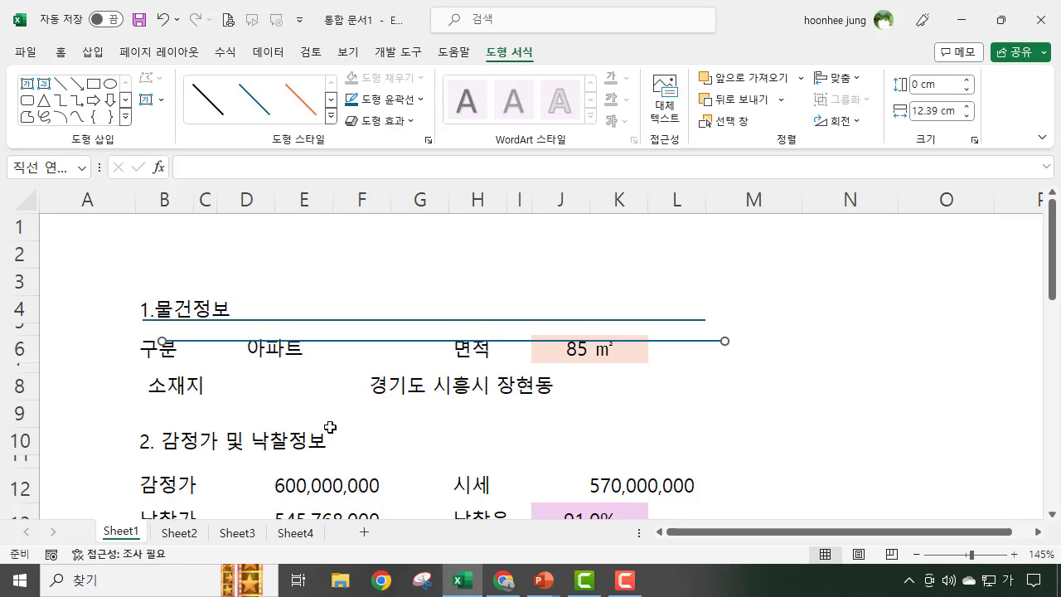
key(Down)
key(Down)
key(Down)
key(Down)
key(Down)
key(Down)
key(Down)
key(Down)
key(Down)
key(Down)
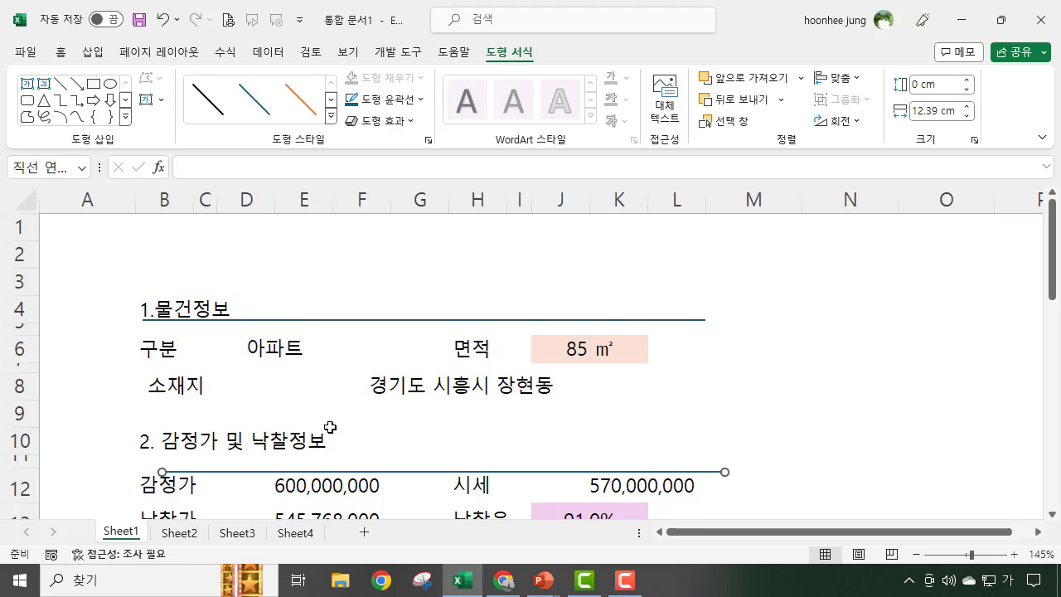
key(Up)
key(Up)
key(Up)
key(Up)
key(Up)
key(Up)
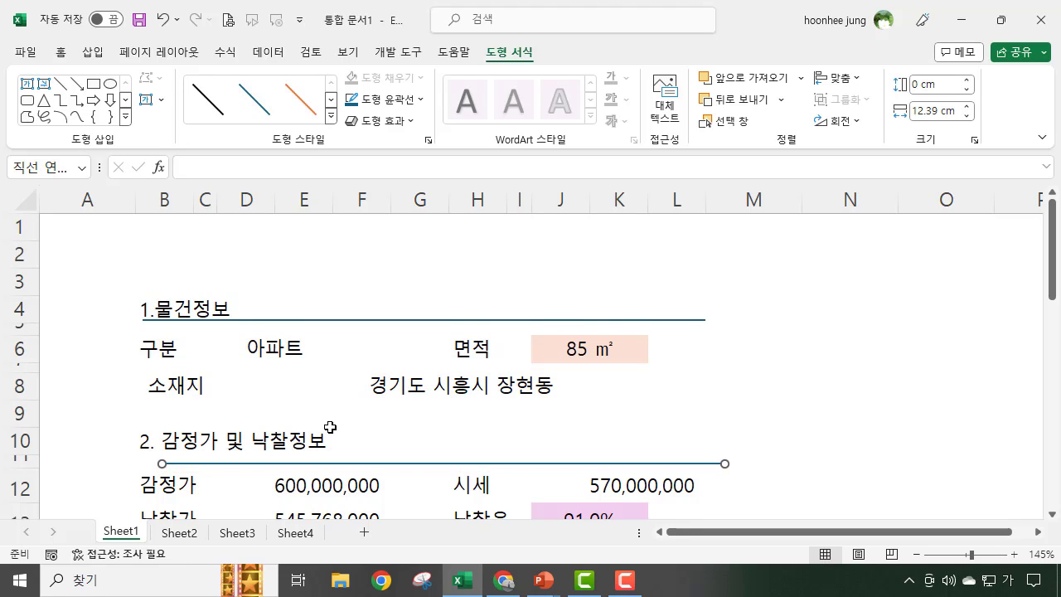
key(Down)
key(Down)
key(Down)
key(Down)
key(Down)
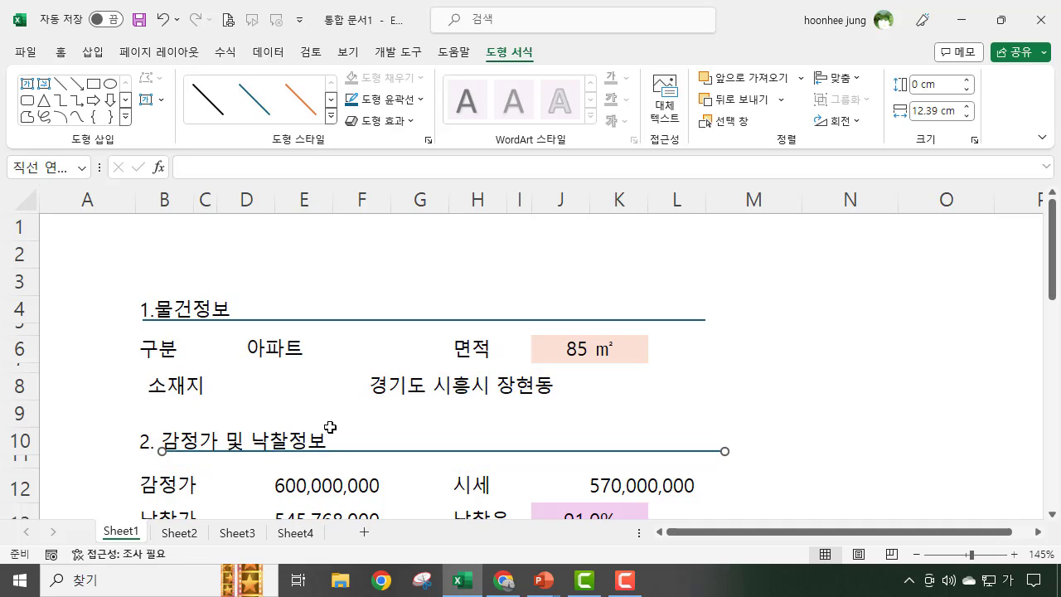
key(Left)
key(Left)
key(Left)
key(Left)
key(Left)
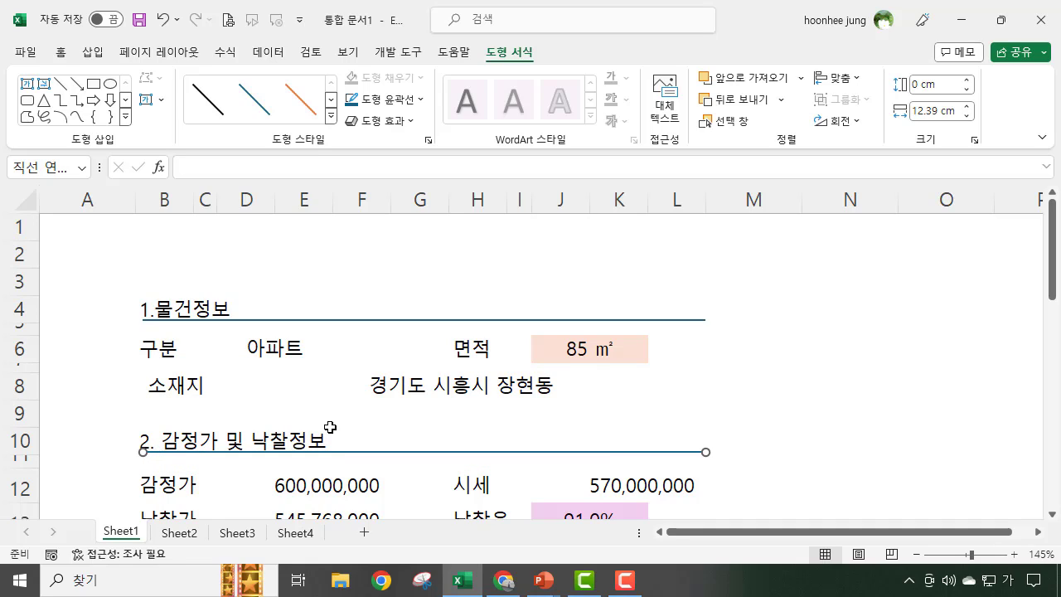
key(Left)
click(751, 392)
Step: Duplicate the section 2 line twice and place the copies beneath the 3. 대출가능액 계산 and 4.세금 및 기타비용 headings
scroll(749, 324, down, 2)
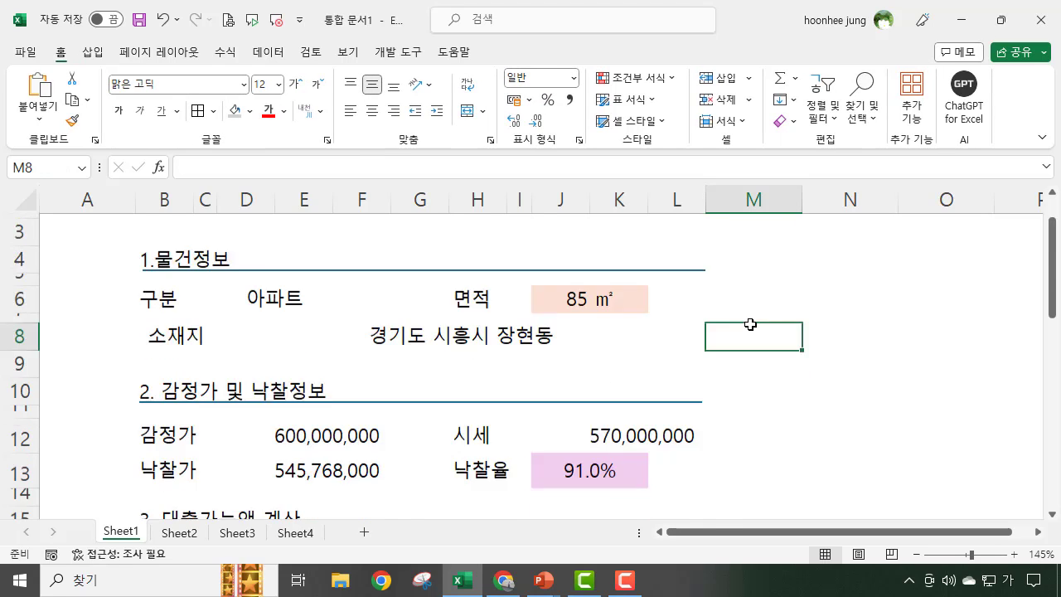
click(536, 288)
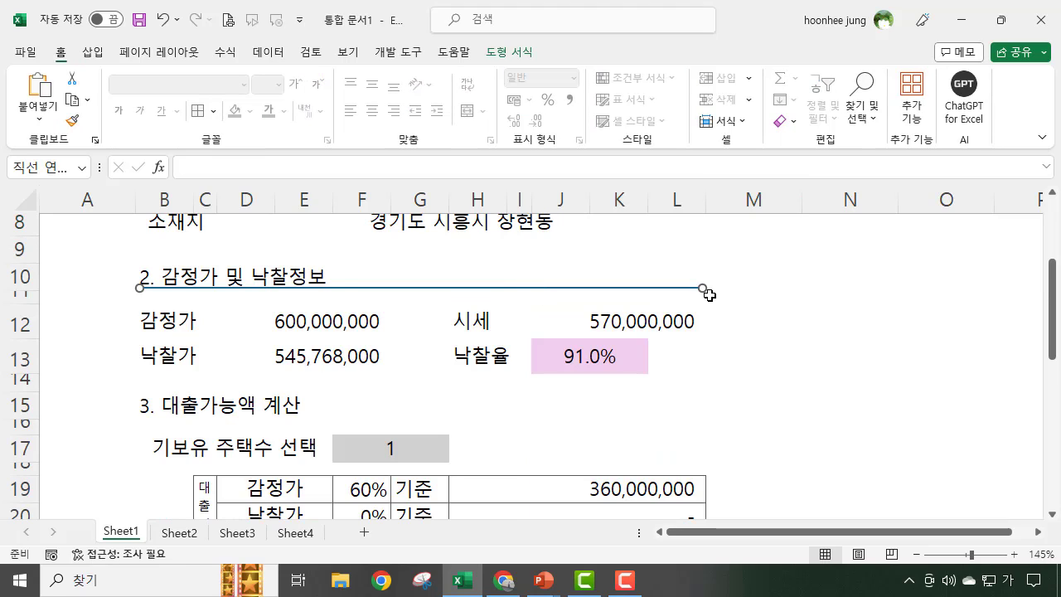
key(ctrl+d)
key(ctrl+d)
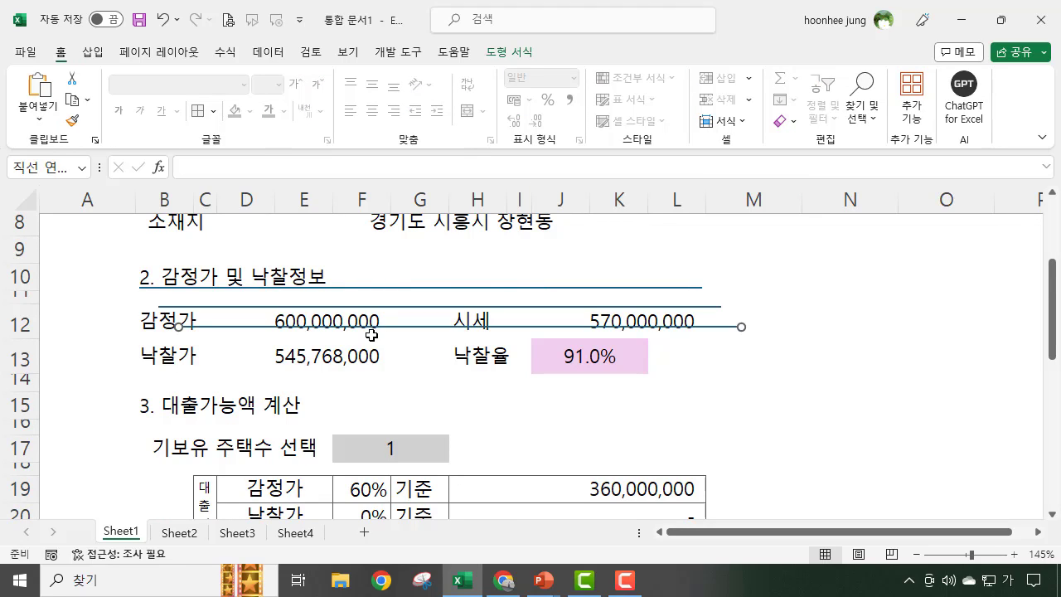
drag(383, 328, 342, 417)
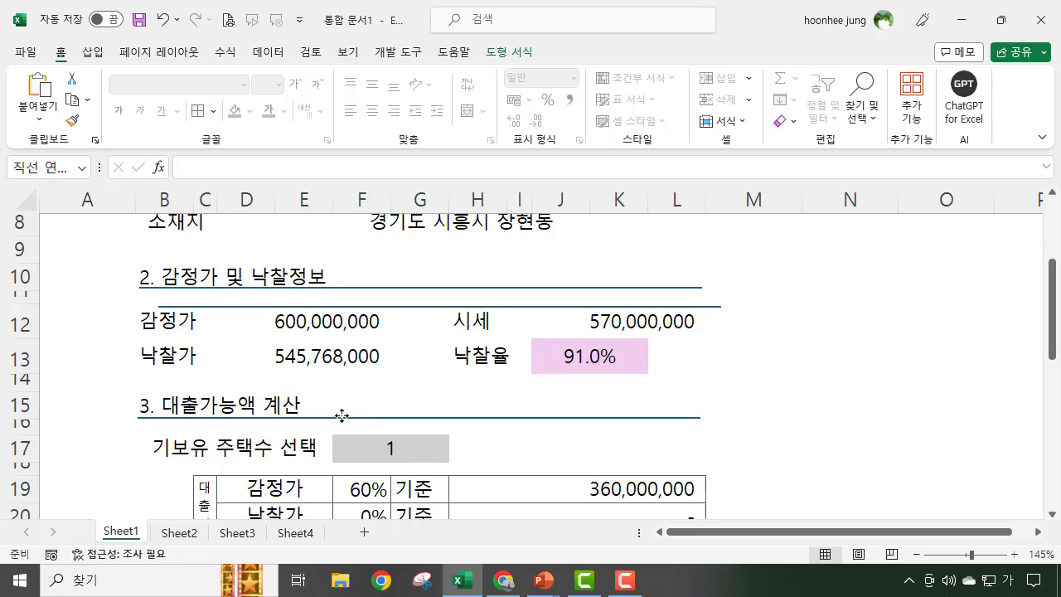
drag(434, 307, 410, 488)
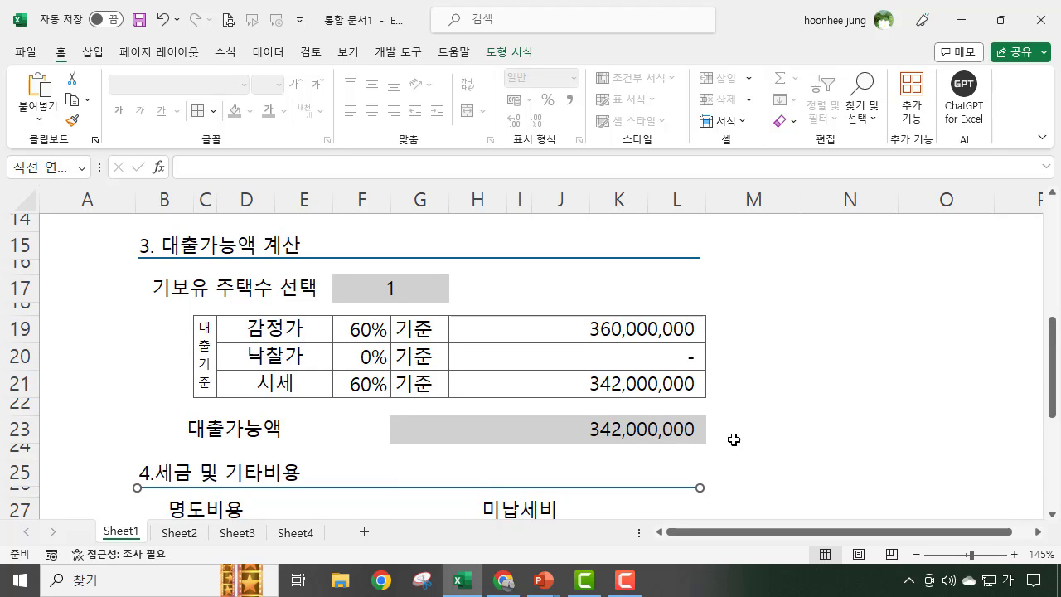
click(791, 403)
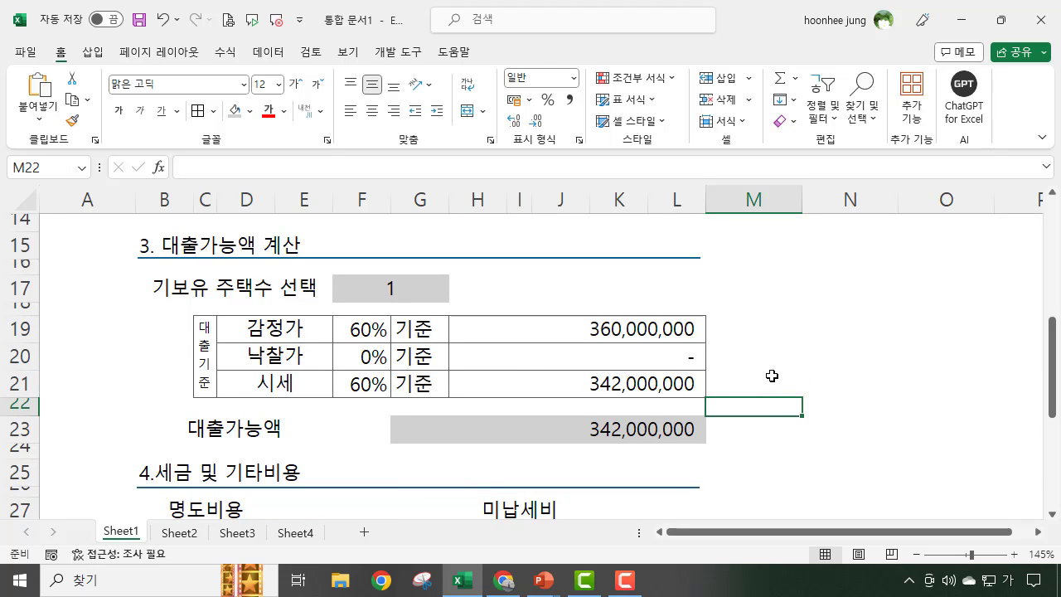
Step: Duplicate the section 4 line, place it beneath the 총 비용 합계 row and shorten it from its start to about 11.05 cm
scroll(772, 375, down, 5)
scroll(771, 376, up, 3)
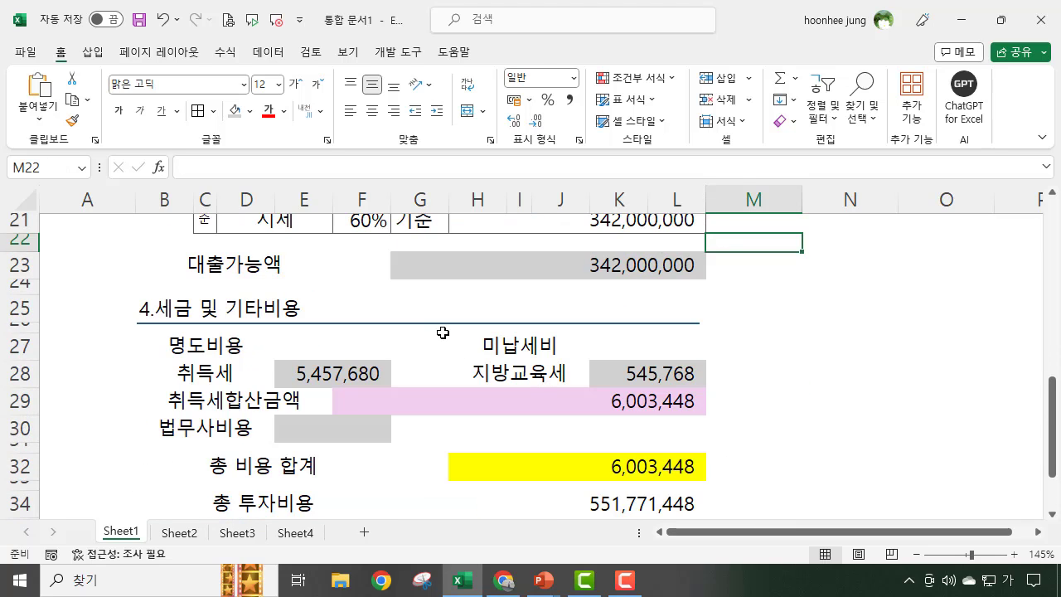
click(441, 324)
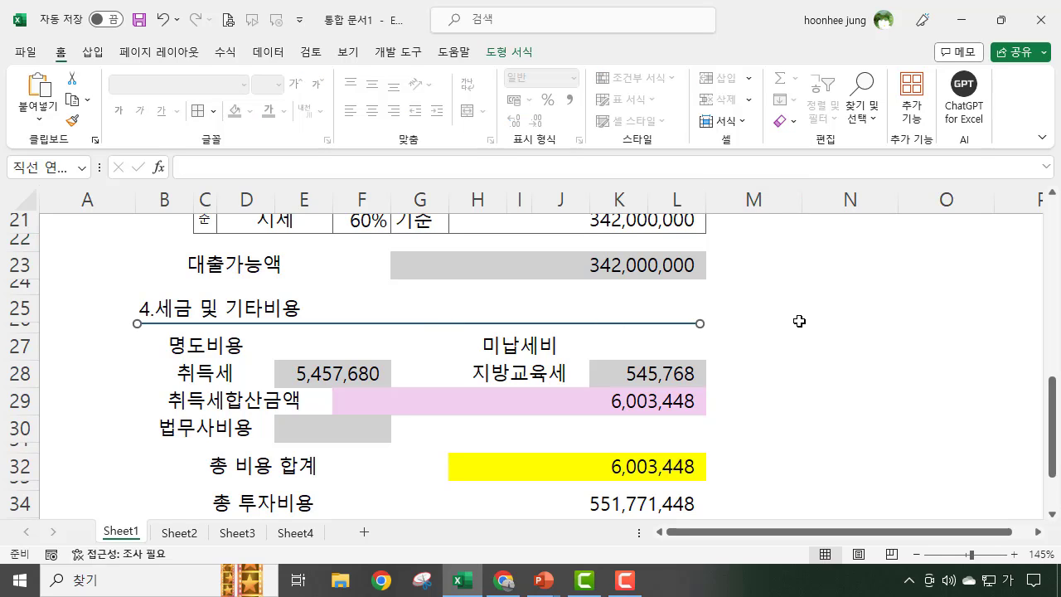
key(ctrl+d)
drag(458, 344, 450, 482)
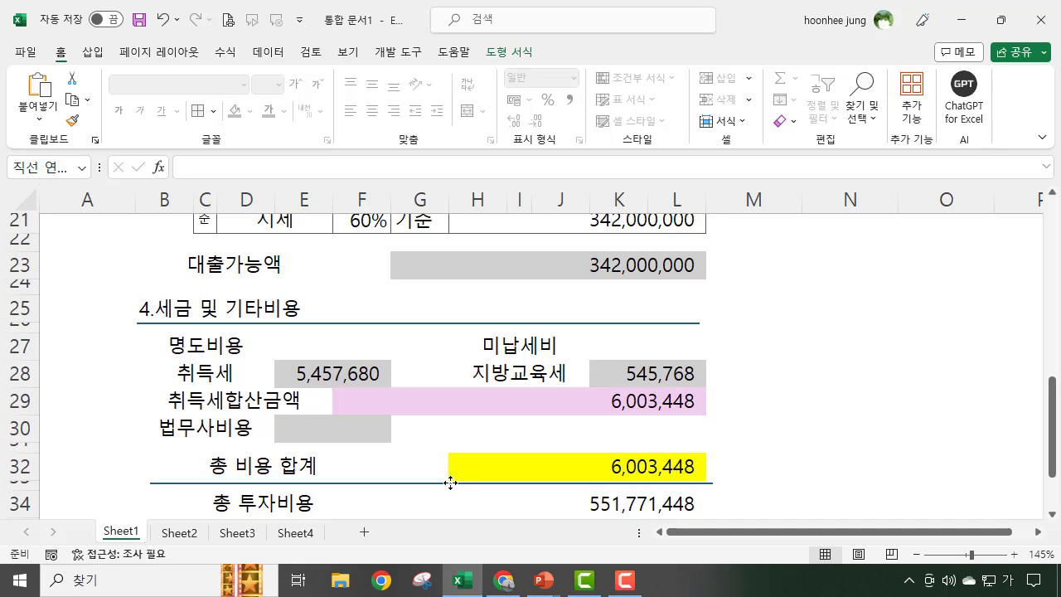
drag(146, 485, 207, 483)
Step: Change the outline color of the line beneath 총 비용 합계 to standard red
click(509, 53)
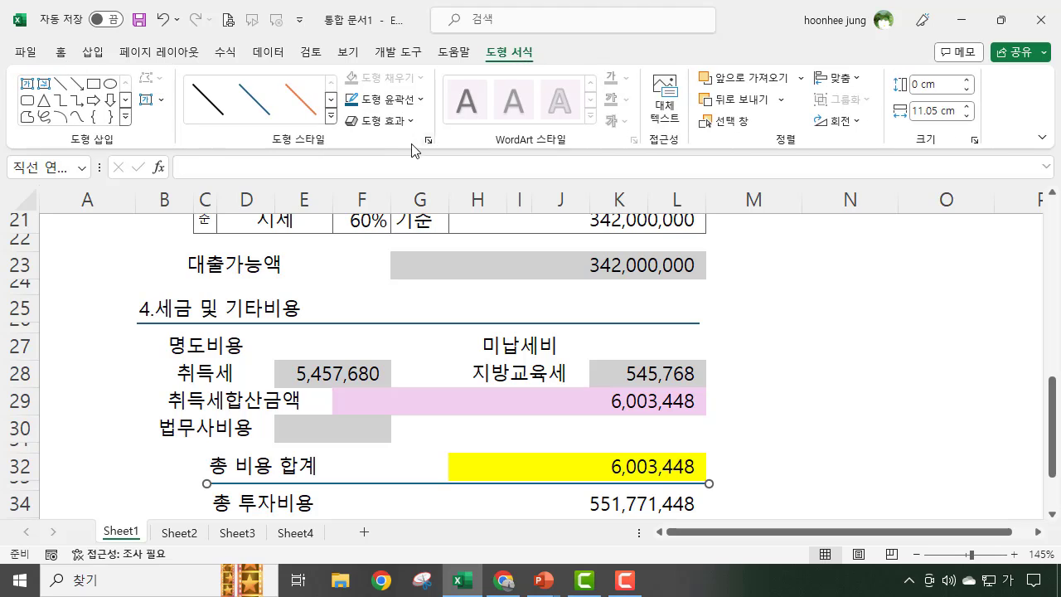
click(395, 103)
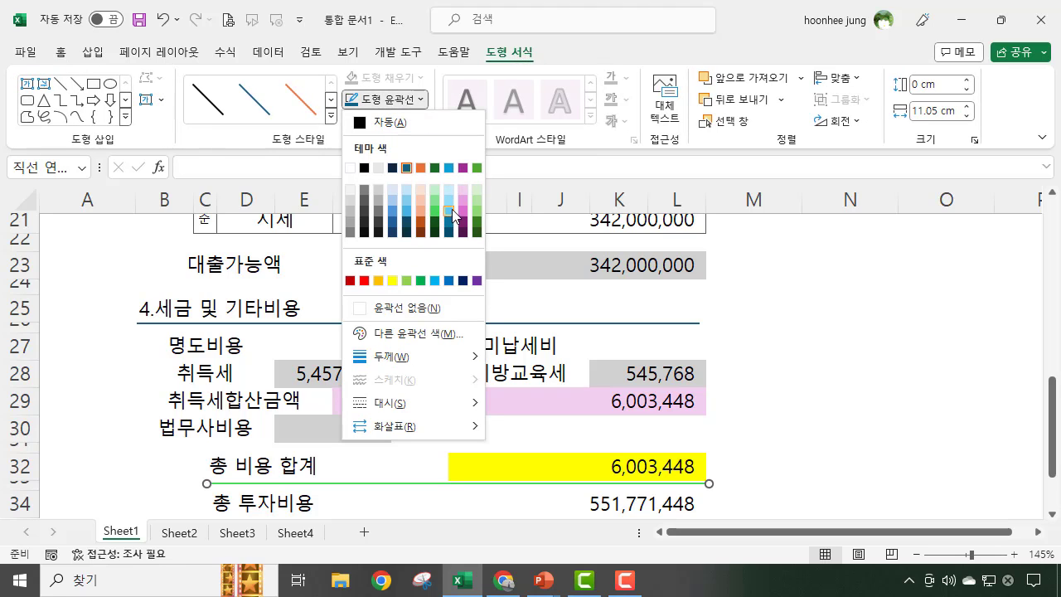
click(364, 280)
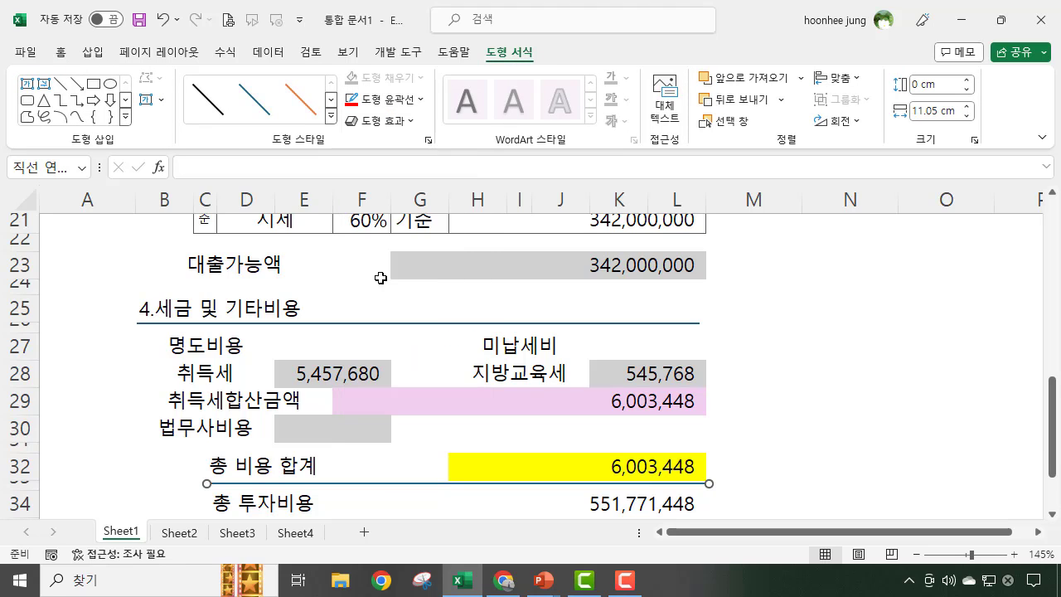
click(822, 446)
Step: Copy the red line beneath the 부채(대출금액) row and again beneath the 자기자본금액 row
scroll(796, 431, down, 3)
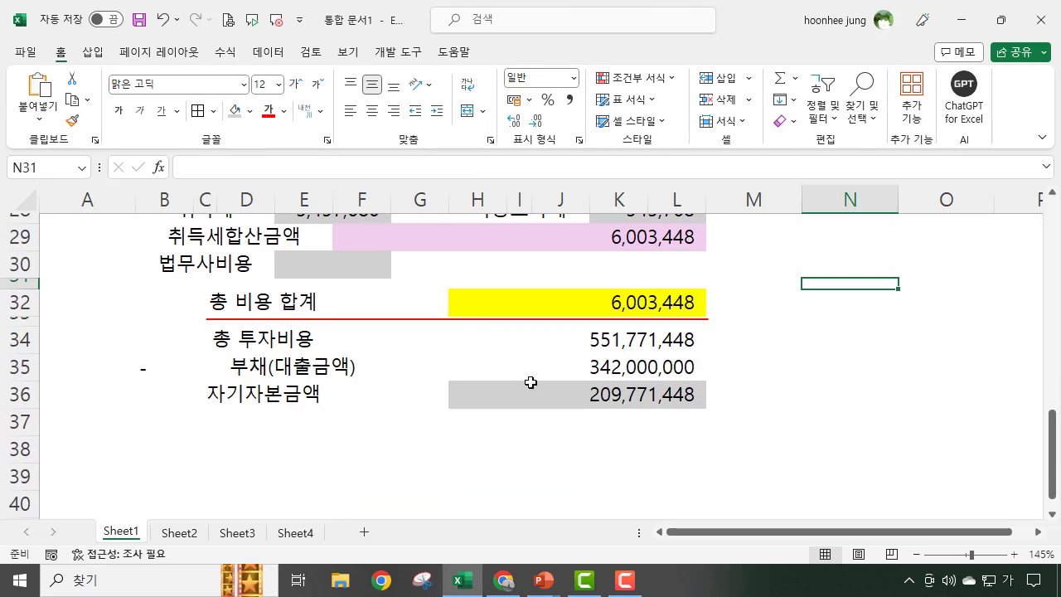
click(429, 320)
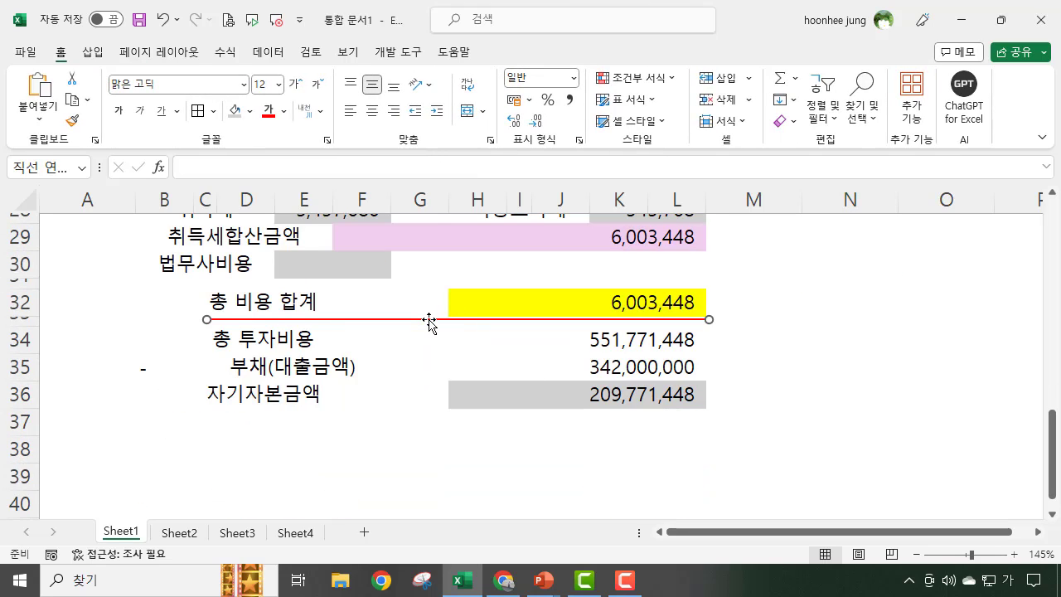
drag(429, 320, 420, 383)
click(434, 449)
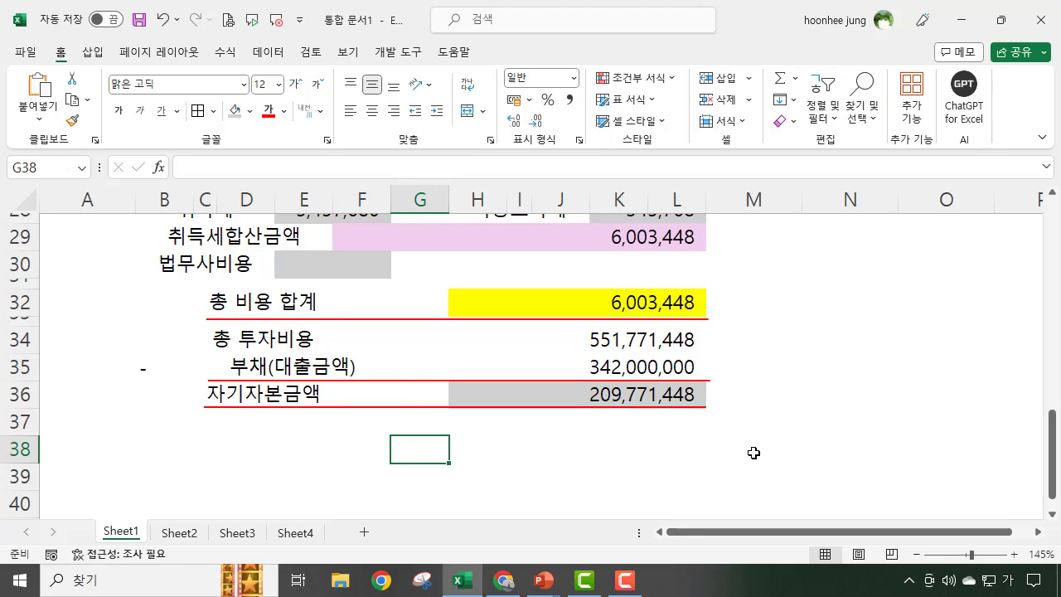
Step: Review the sheet from the bottom up to section 1, checking the 구분, 아파트 and 면적 cells
scroll(754, 452, up, 1)
scroll(753, 452, up, 4)
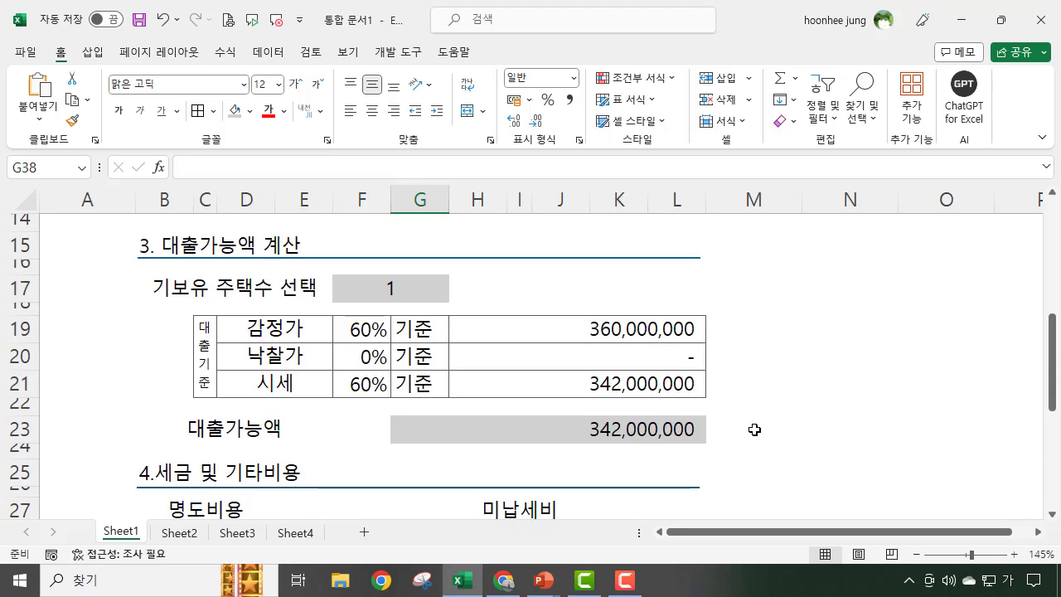
scroll(754, 429, up, 4)
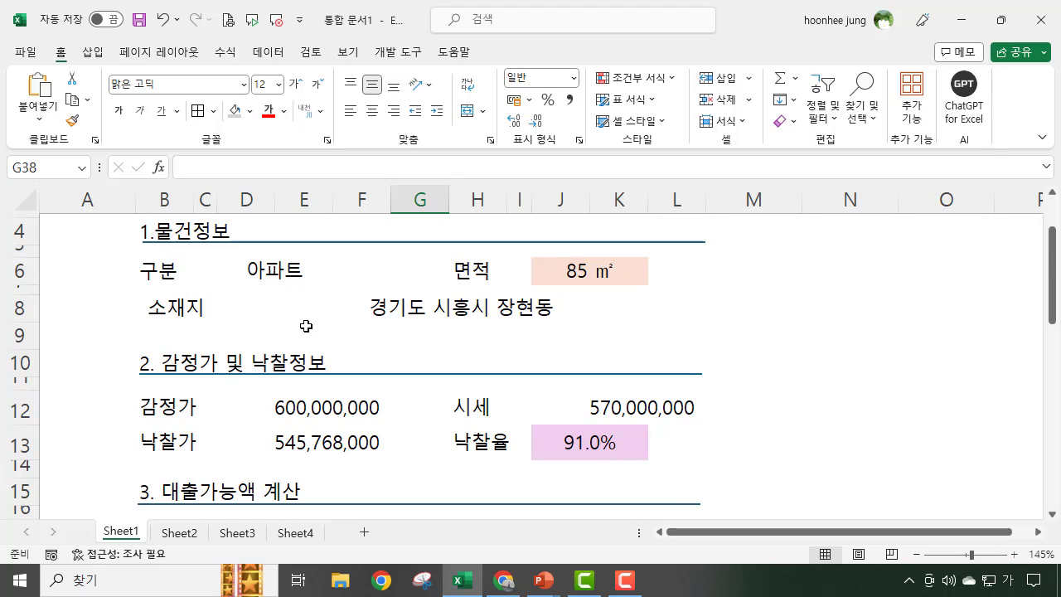
click(149, 269)
click(290, 277)
click(500, 276)
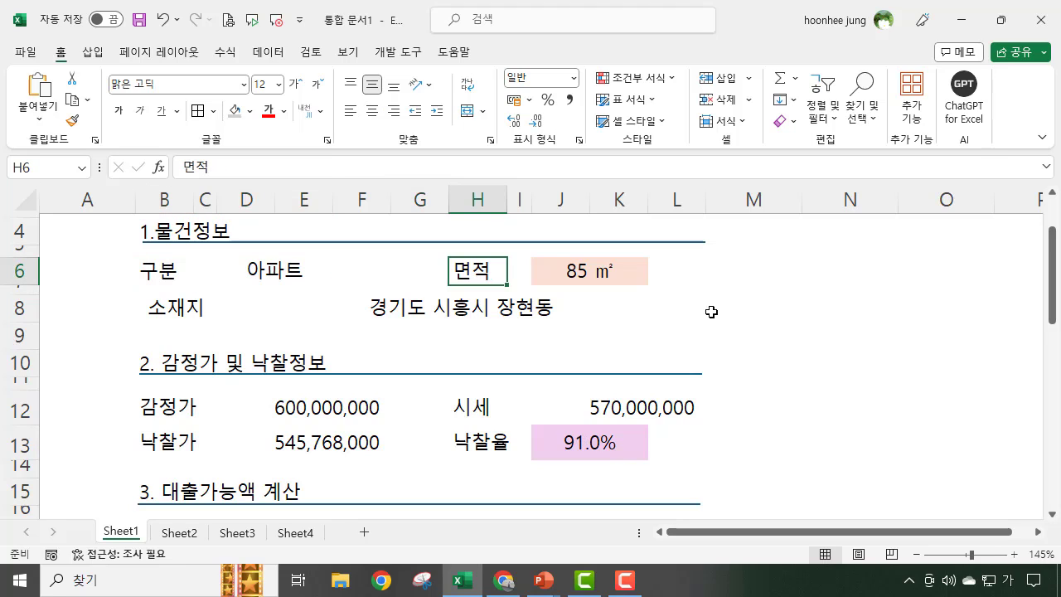
Step: Copy the line under the 1.물건정보 heading to just beneath the 구분 and 면적 row
click(732, 317)
click(151, 274)
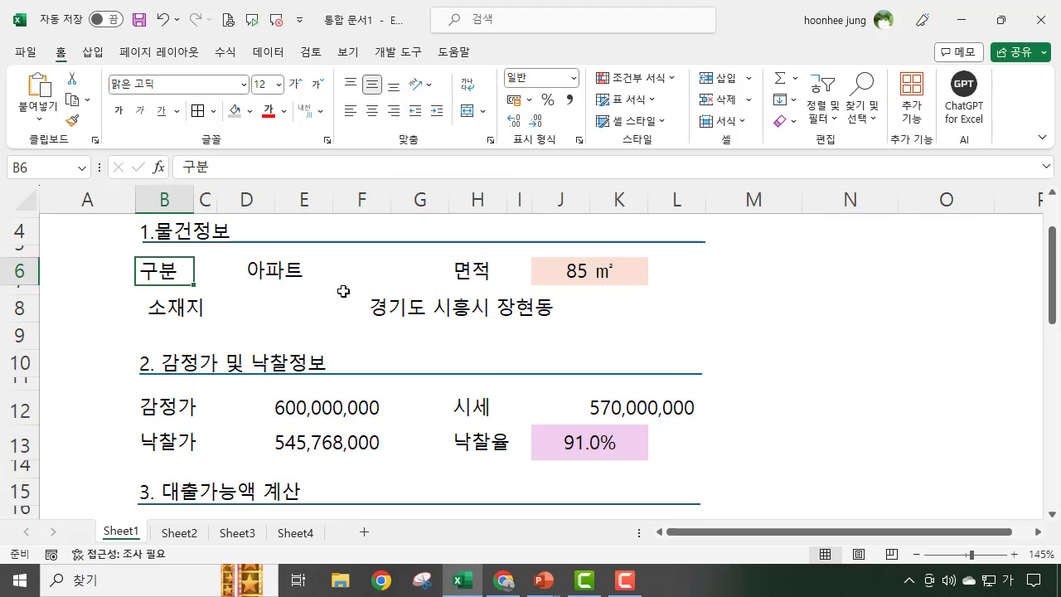
click(338, 290)
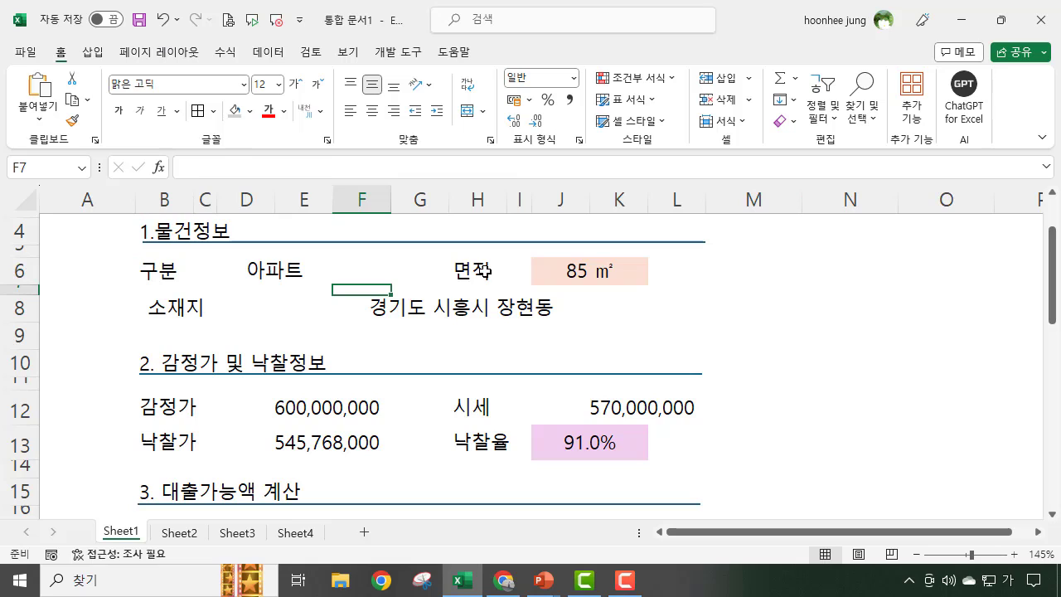
click(403, 244)
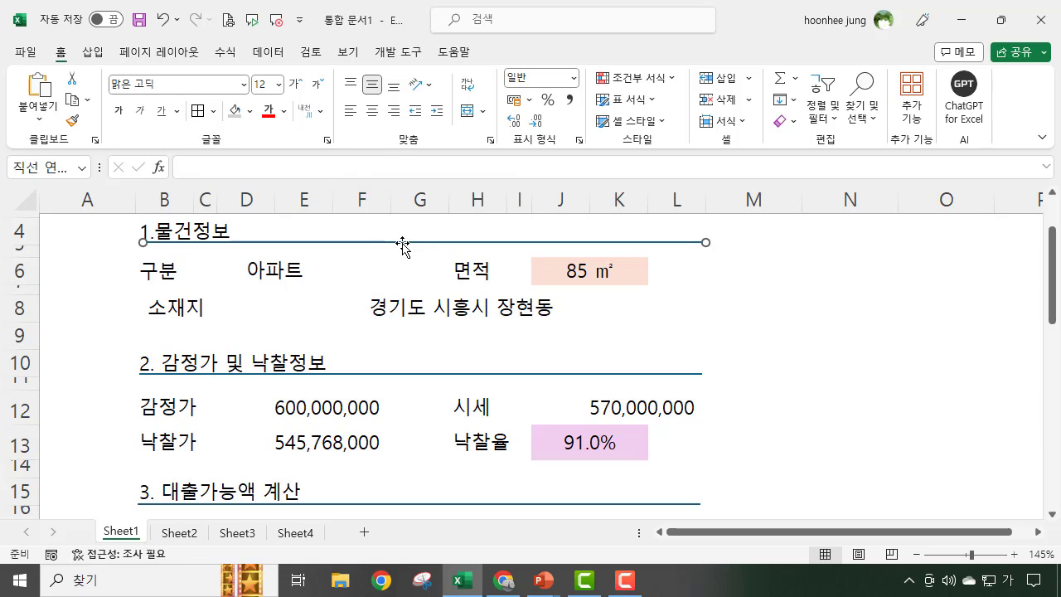
drag(403, 246, 406, 290)
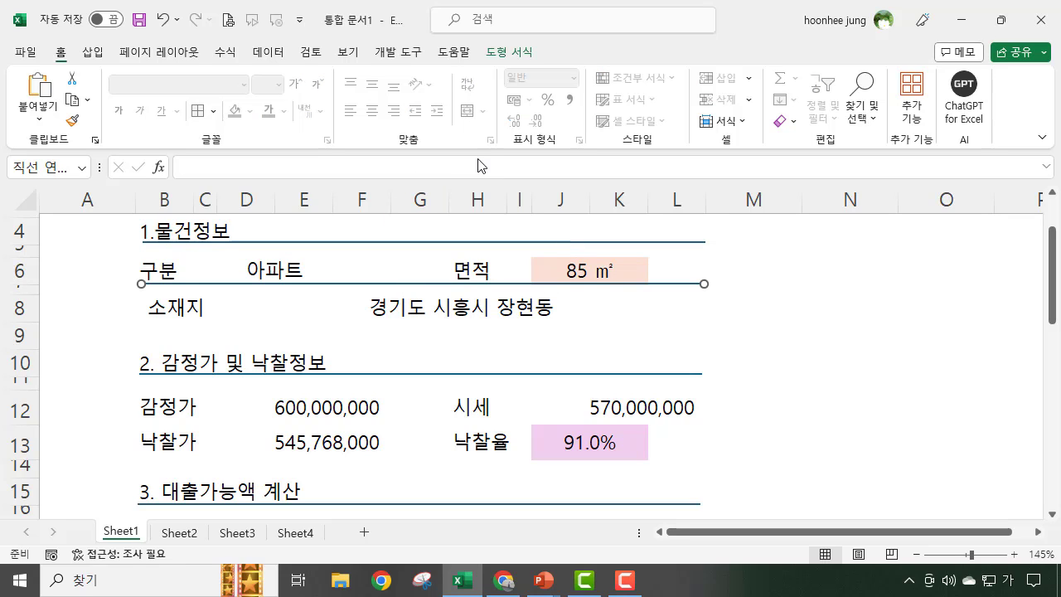
Step: Change the outline of the line beneath the 구분 row to a dotted dash style in a grey theme color
click(507, 52)
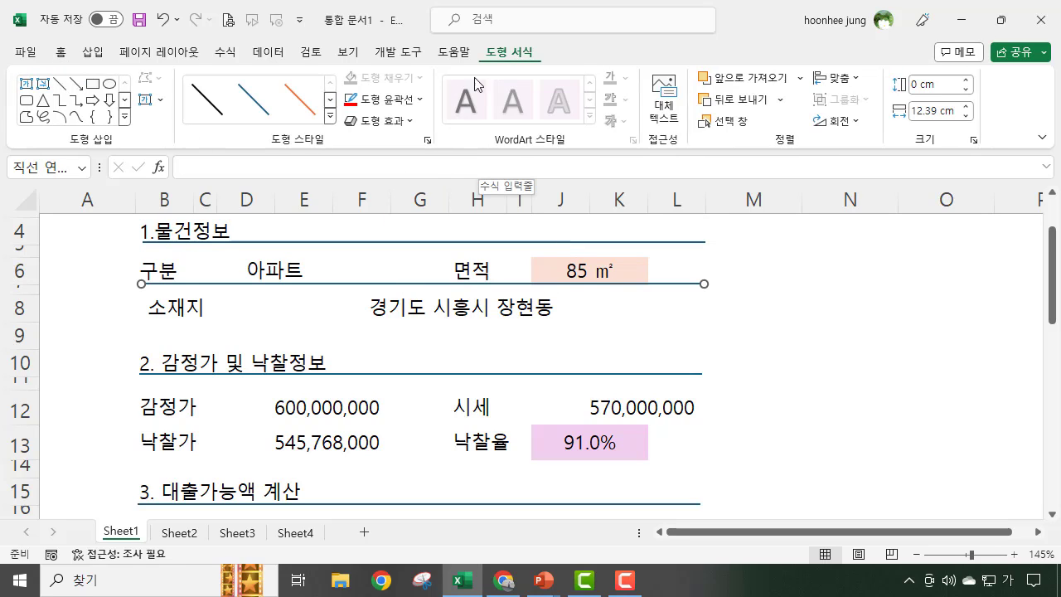
click(428, 106)
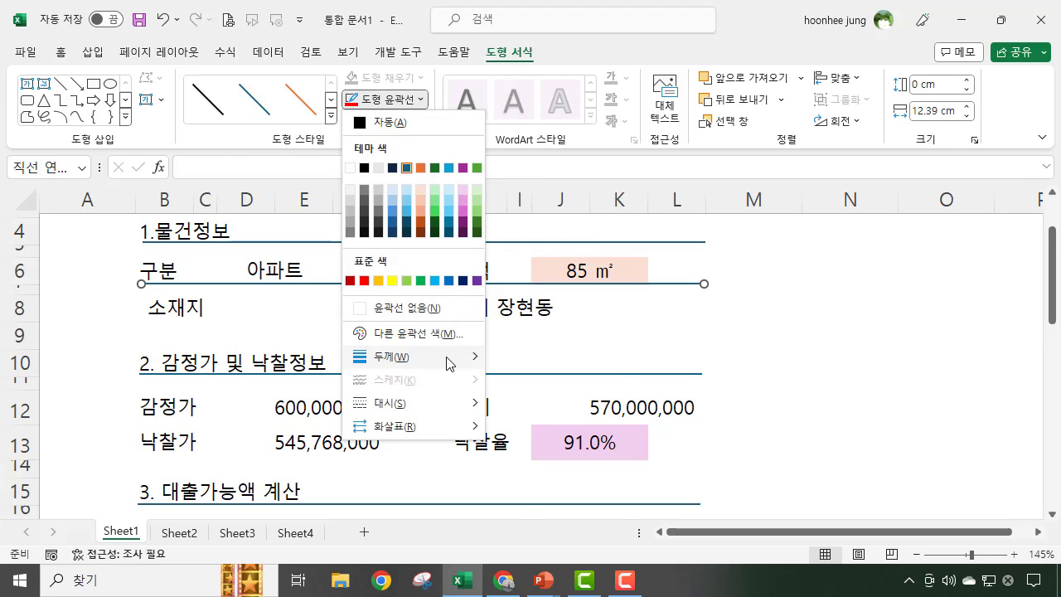
mouse_move(471, 363)
mouse_move(448, 404)
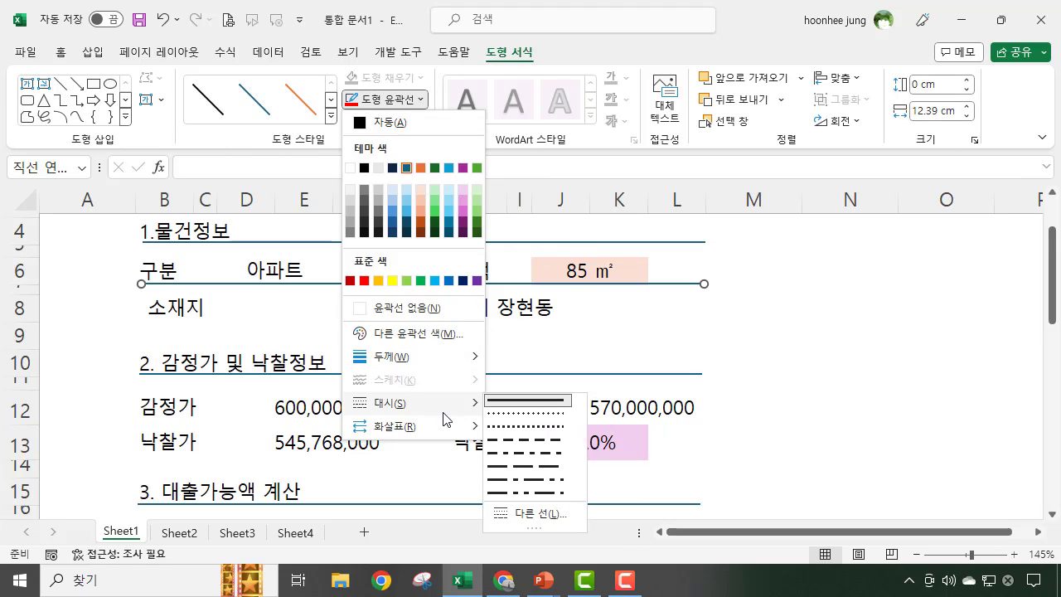
click(553, 425)
click(422, 101)
click(378, 206)
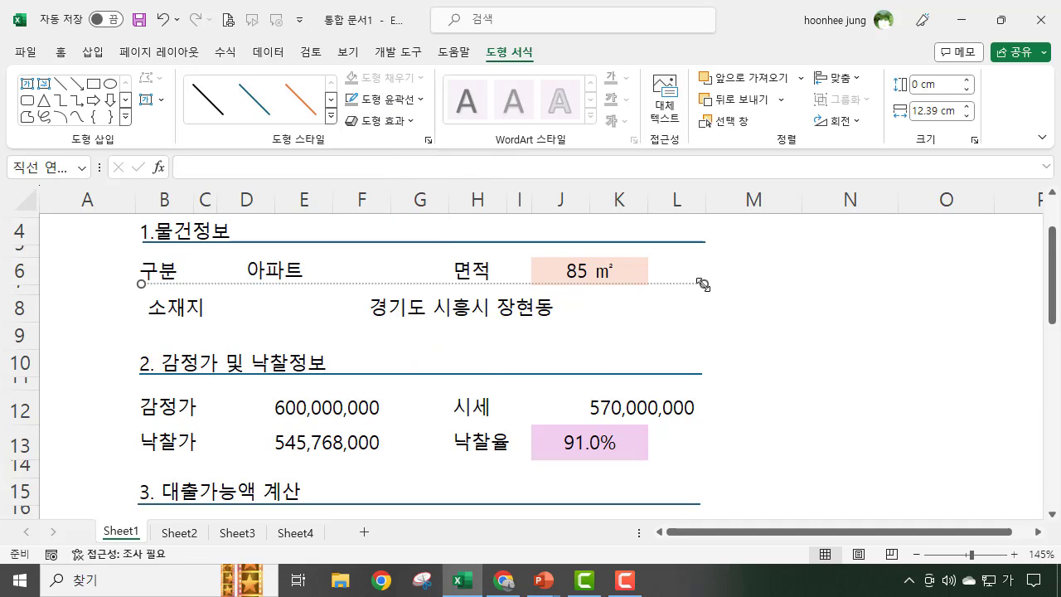
Step: Shorten the dotted line's end to about the edge of column K and place a copy beneath the 소재지 row
drag(693, 284, 655, 284)
drag(320, 286, 318, 325)
click(599, 356)
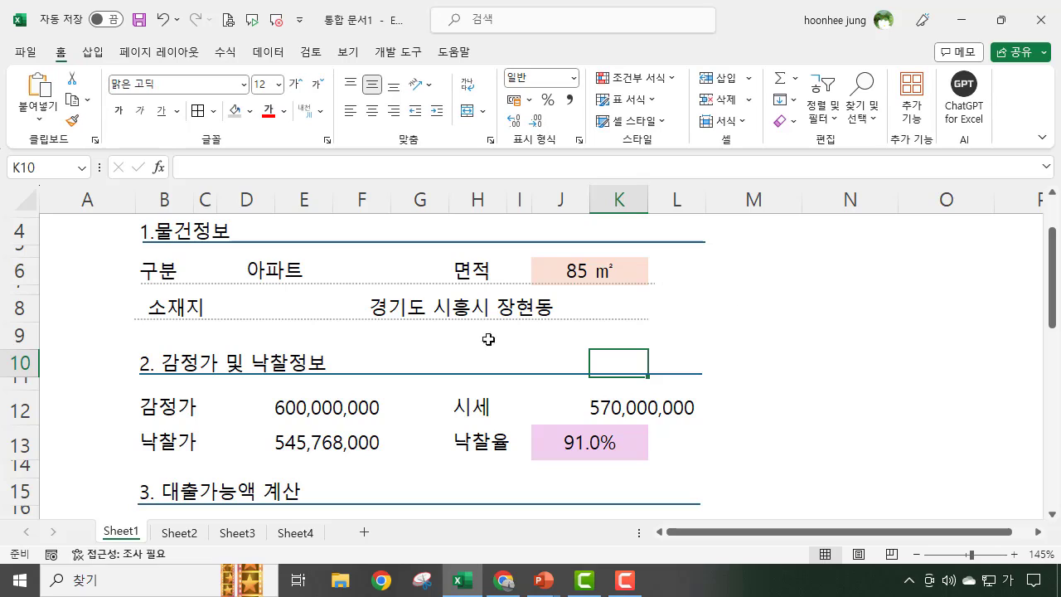
Step: Copy the dotted line beneath the 감정가 row, extend it to about the end of column L, and duplicate it beneath the 낙찰가 row
click(354, 325)
drag(354, 325, 358, 428)
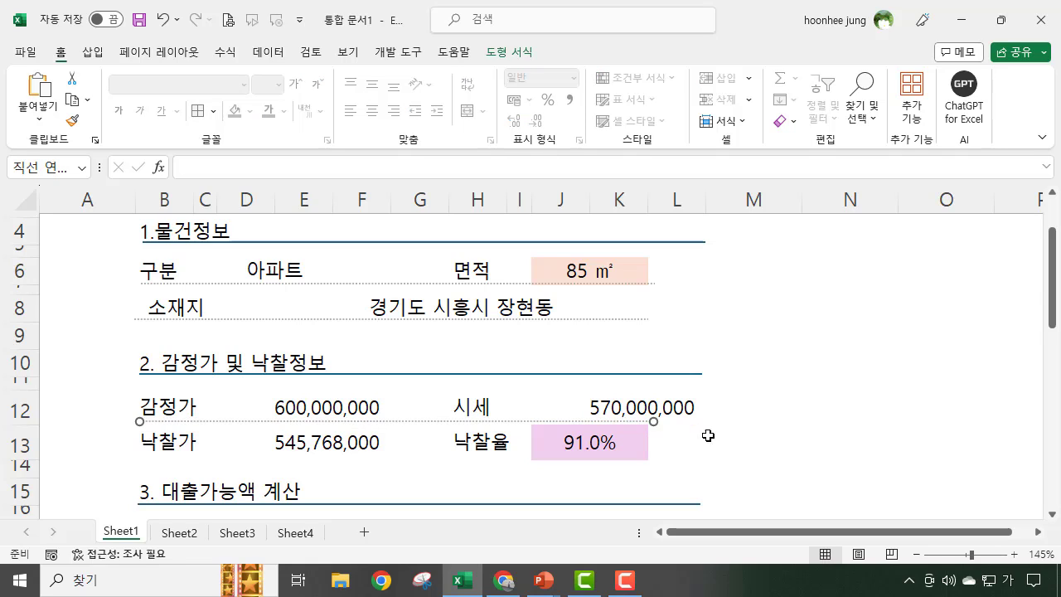
drag(681, 420, 698, 421)
drag(436, 420, 435, 456)
click(837, 456)
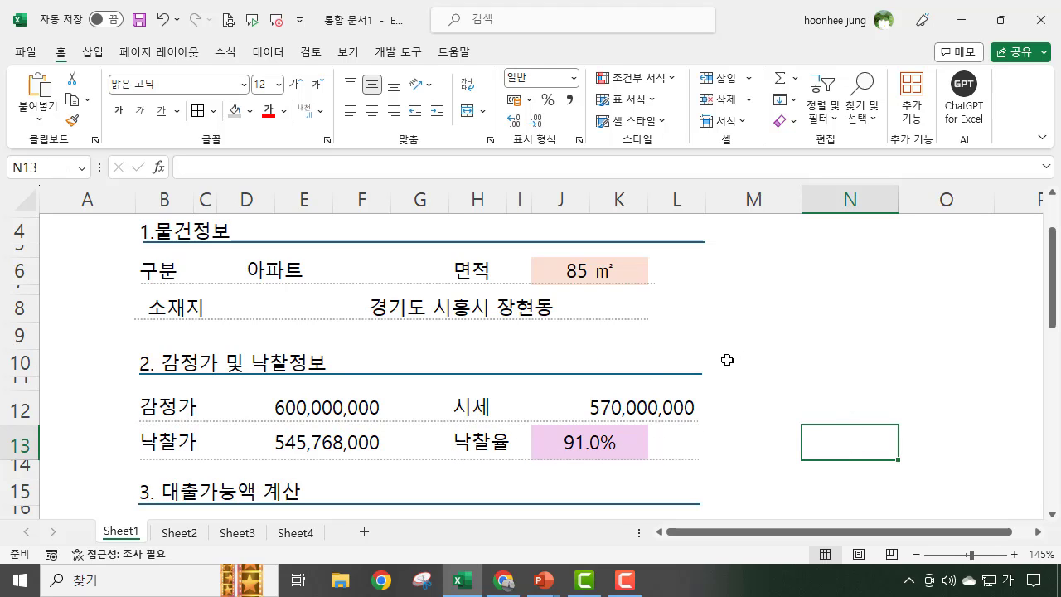
Step: Copy the red line from the 총 비용 합계 row beneath the 대출가능액 row and extend it to the edge of column L
scroll(727, 360, down, 6)
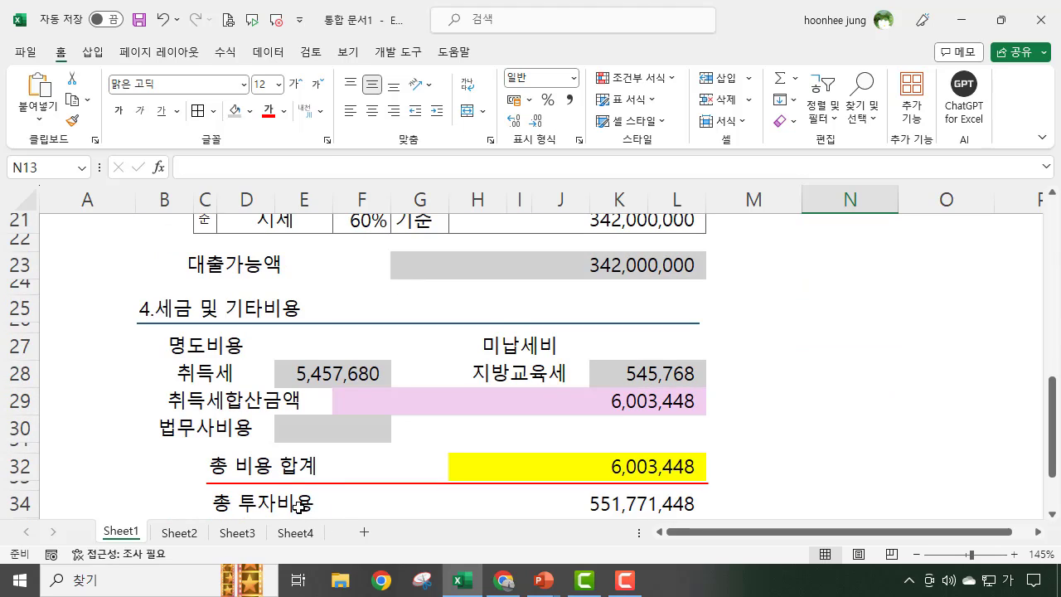
click(336, 484)
drag(336, 483, 316, 287)
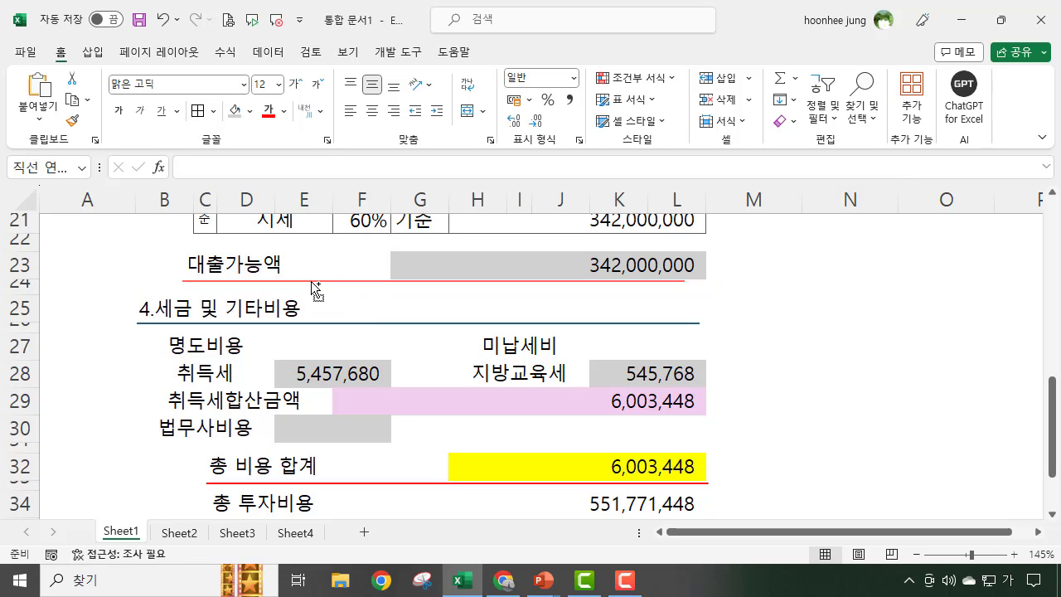
drag(689, 282, 709, 282)
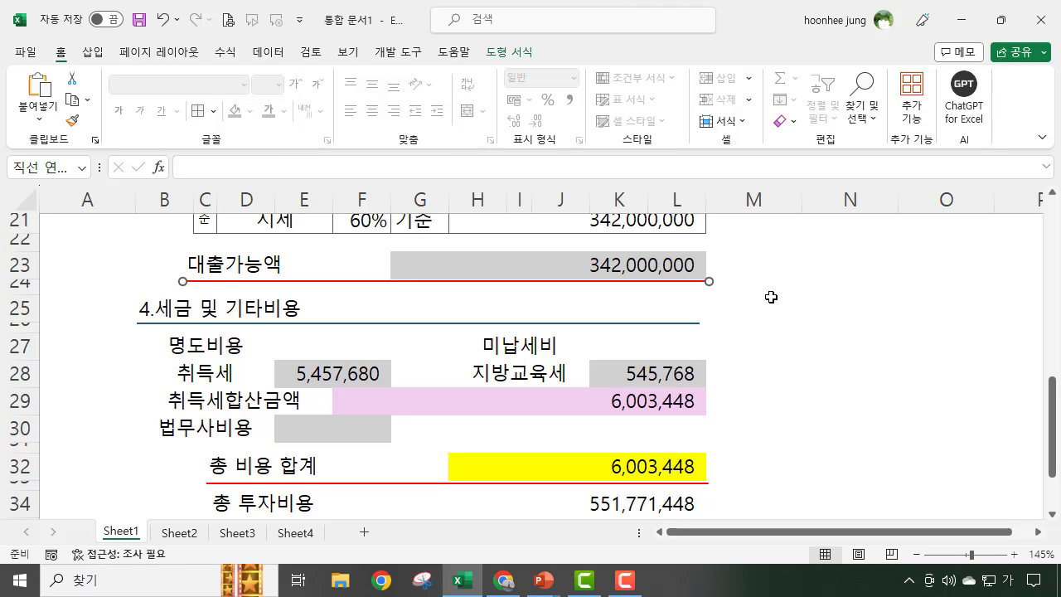
click(778, 305)
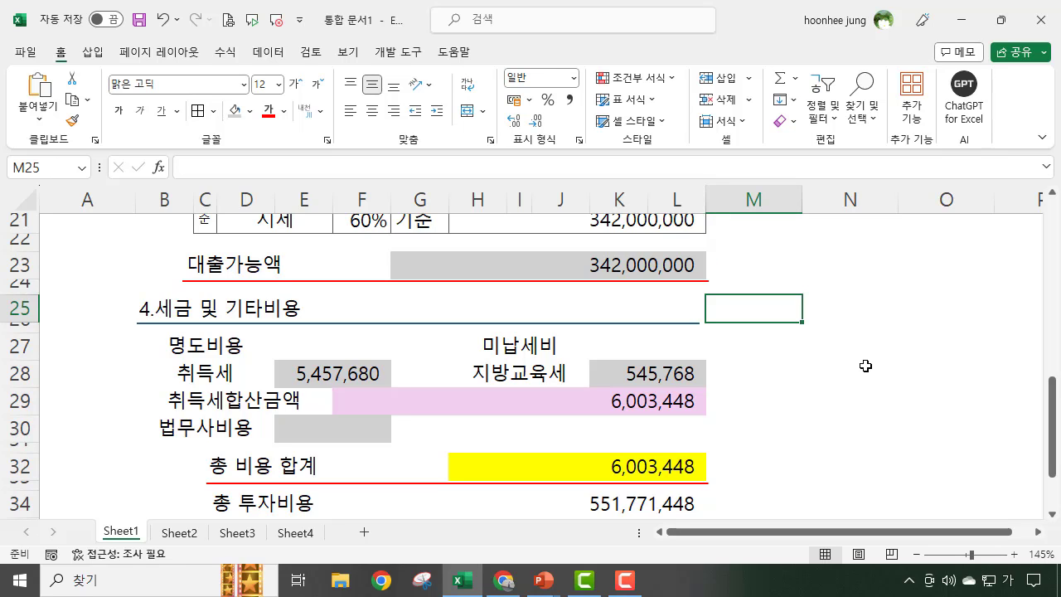
Step: Remove the fill color from the merged 취득세합산금액 amount cell F29
scroll(866, 366, down, 2)
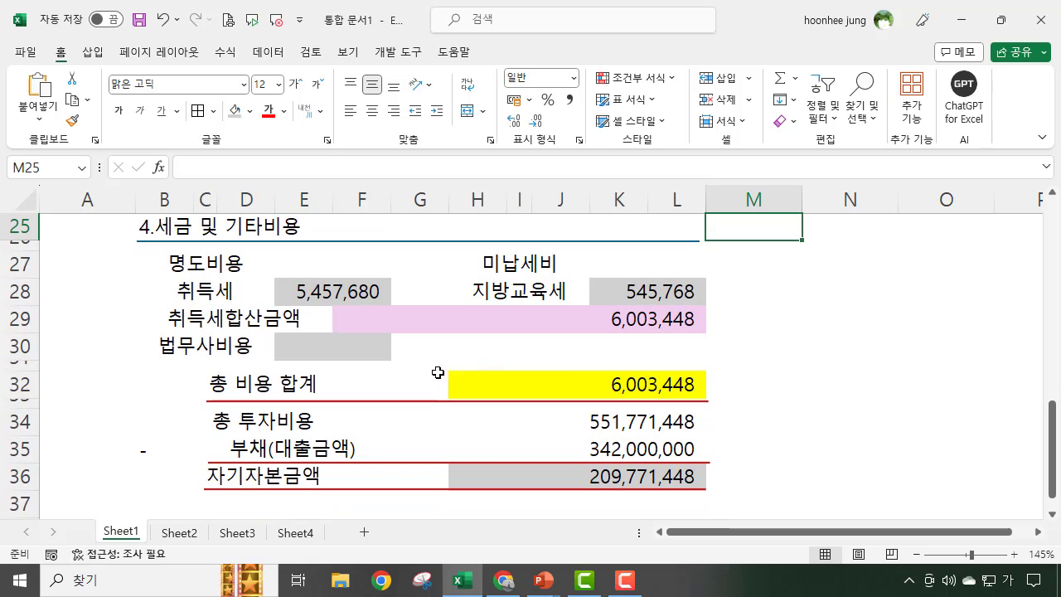
click(391, 324)
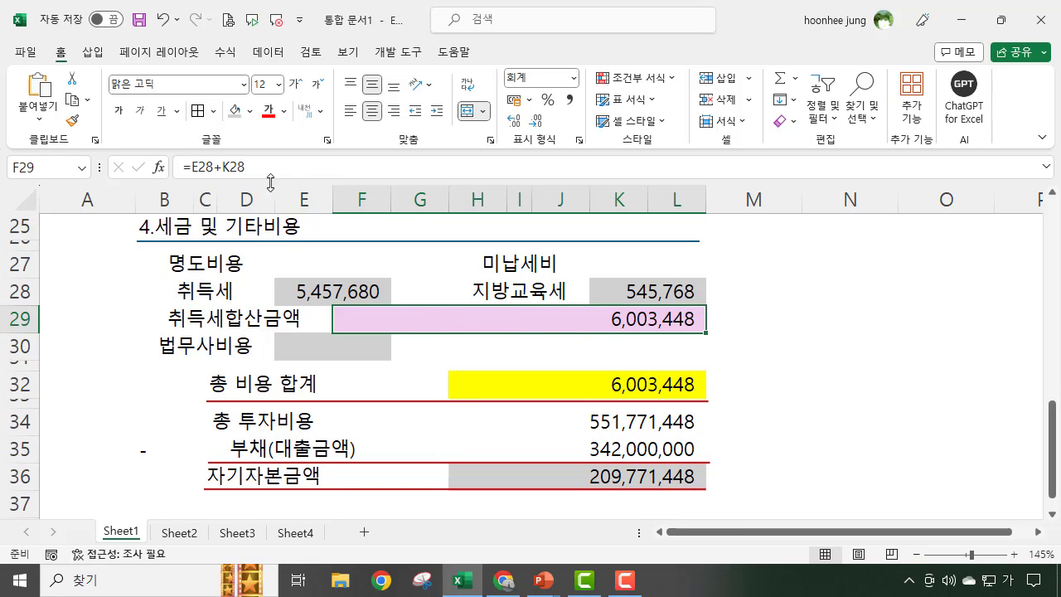
click(248, 111)
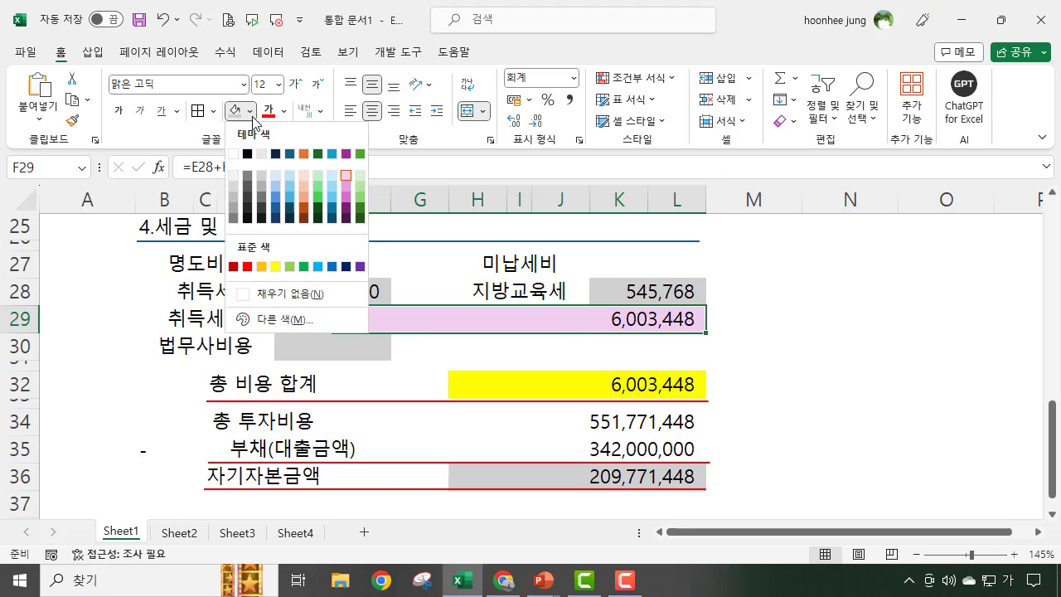
click(304, 296)
click(761, 385)
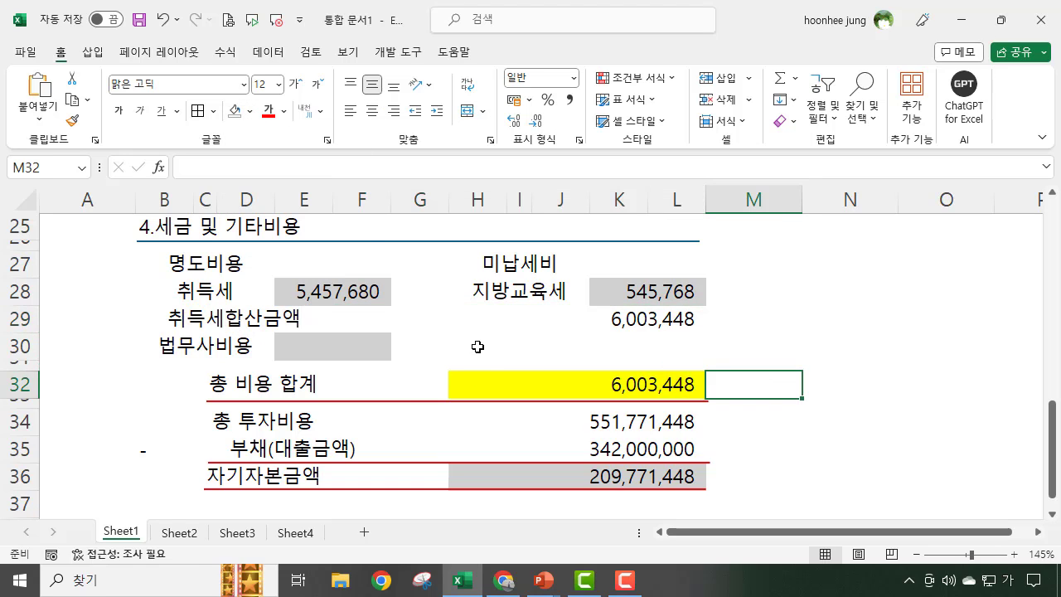
Step: Merge and center cells B2:D2 and enter 2024타경
click(362, 354)
click(323, 259)
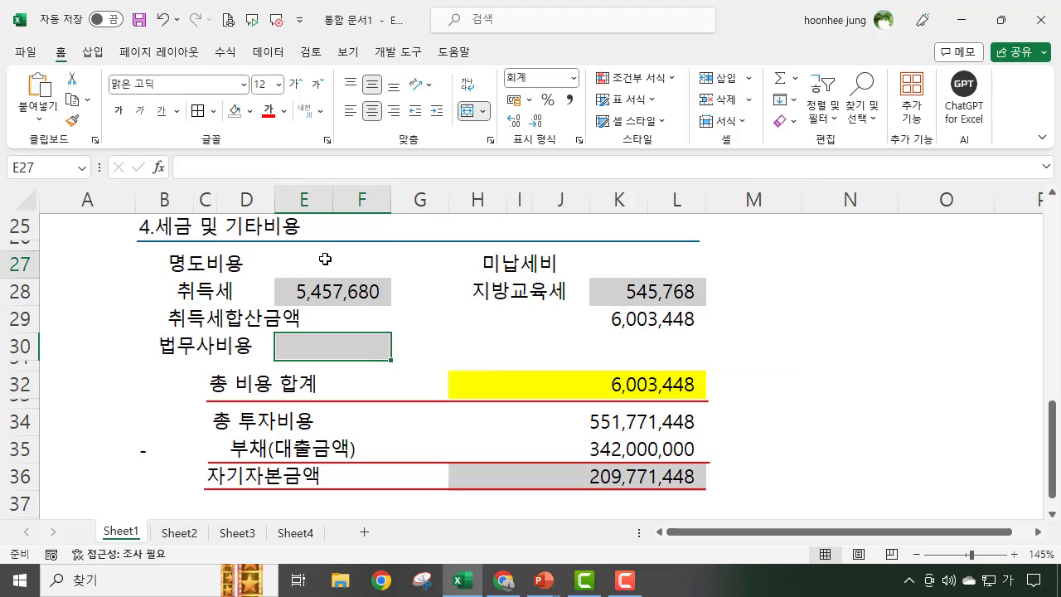
scroll(785, 337, up, 8)
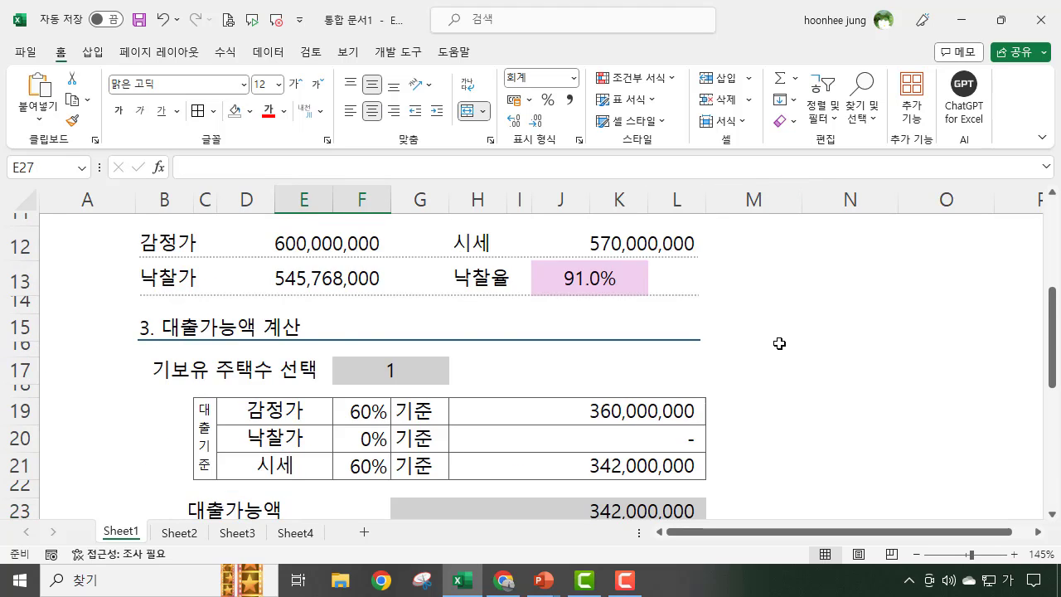
click(177, 238)
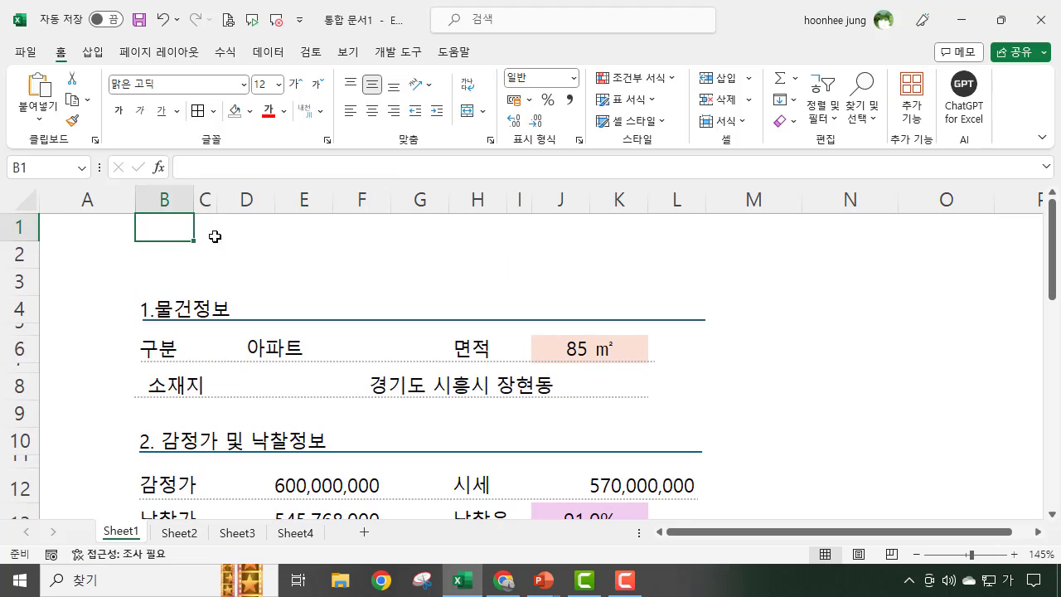
drag(168, 255, 678, 244)
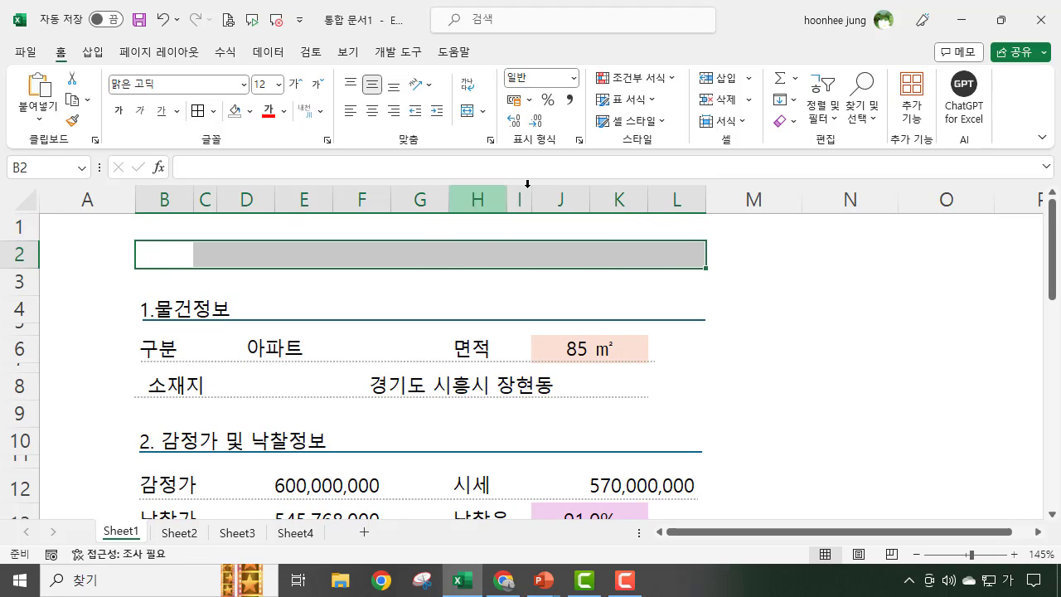
drag(175, 248, 264, 250)
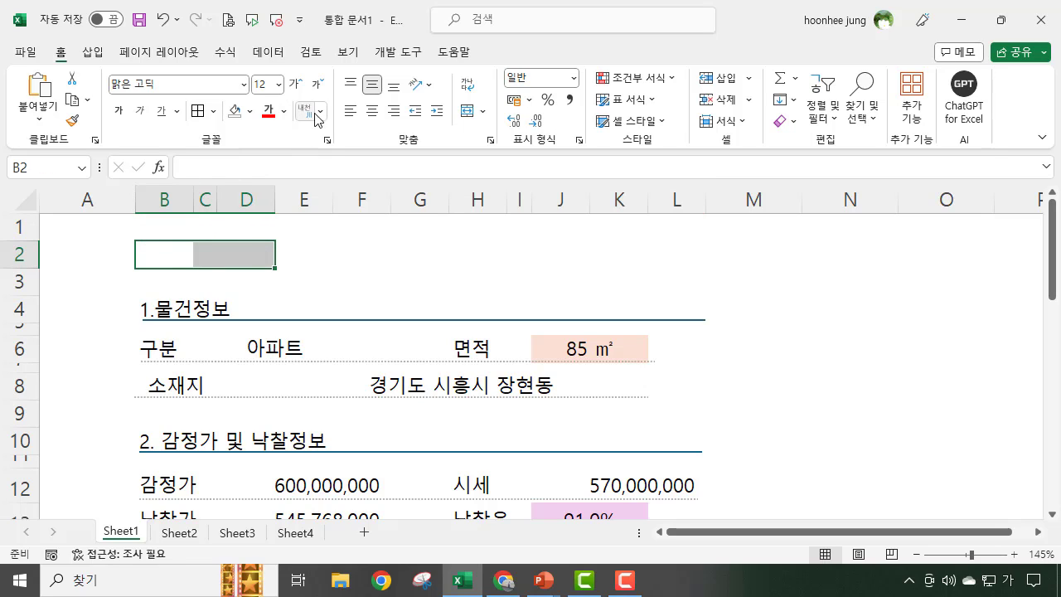
click(468, 111)
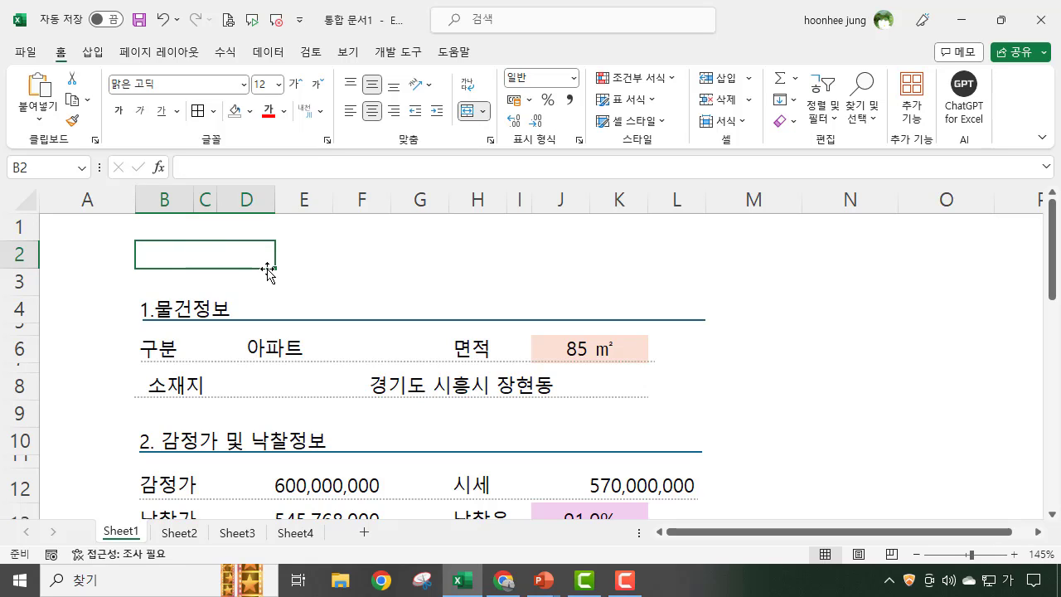
text(2024타경)
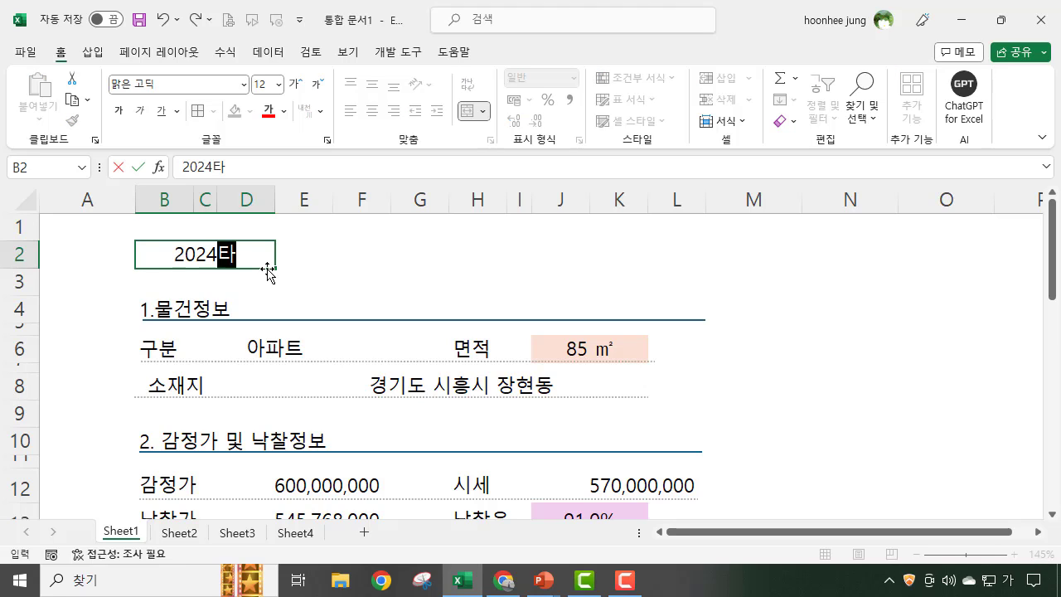
click(313, 264)
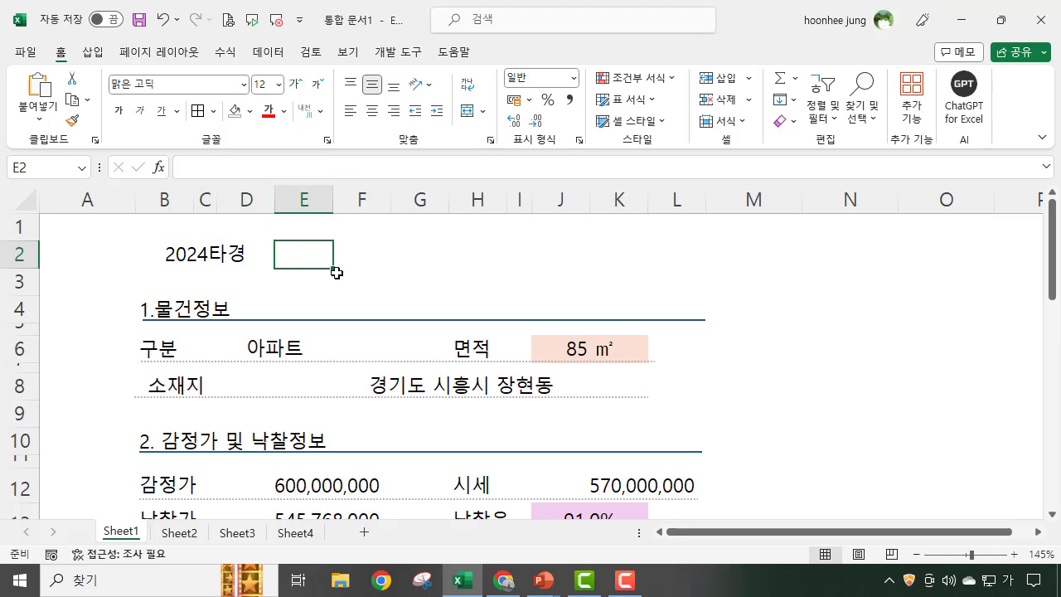
Step: Merge and center cells E2:L2 and enter the title 물건 투자분석표
drag(291, 256, 656, 256)
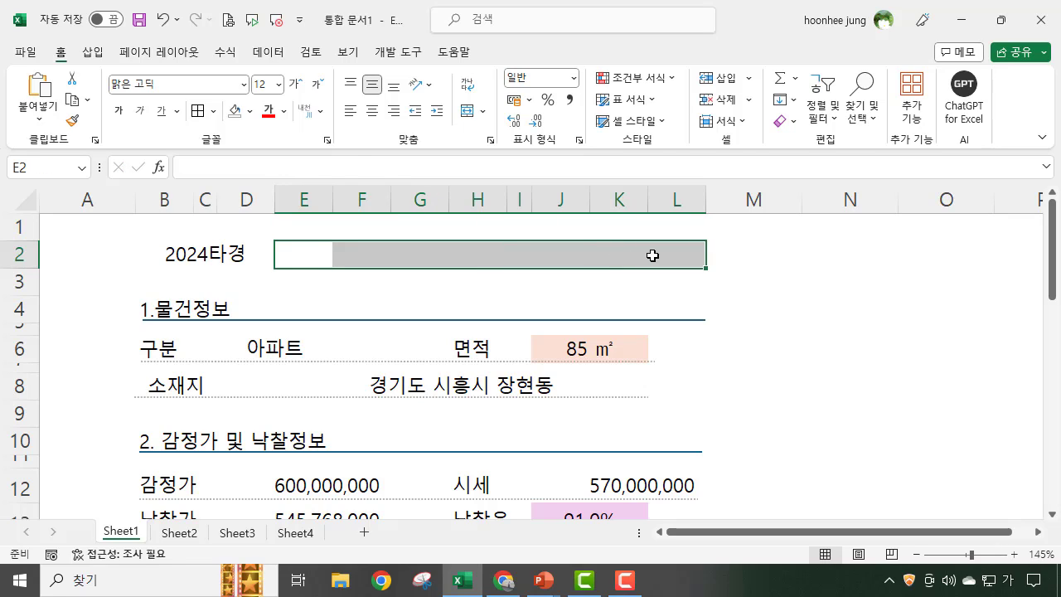
click(469, 110)
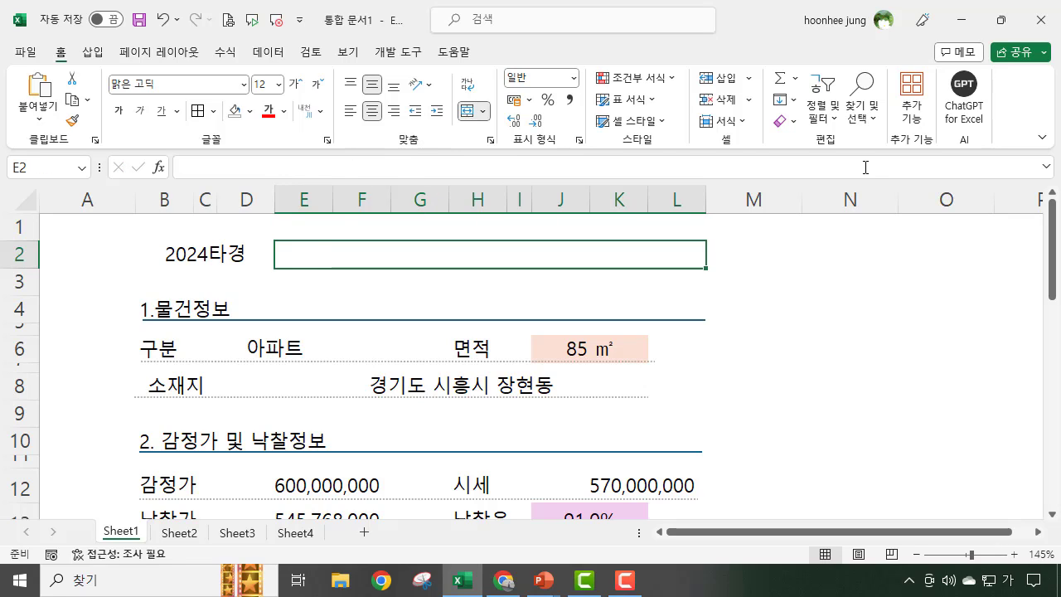
text(물건 )
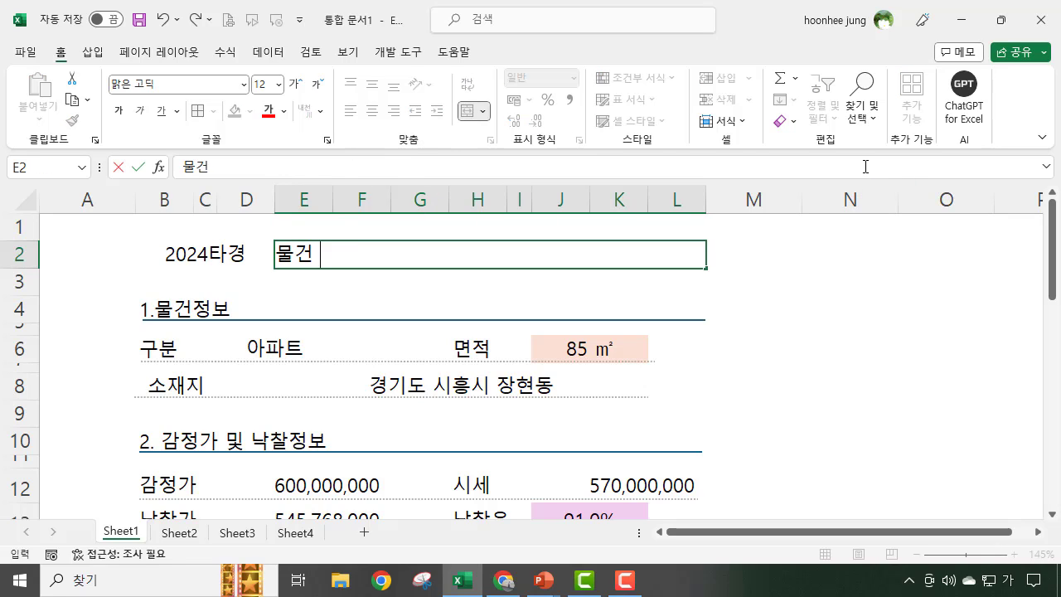
text(투자분석)
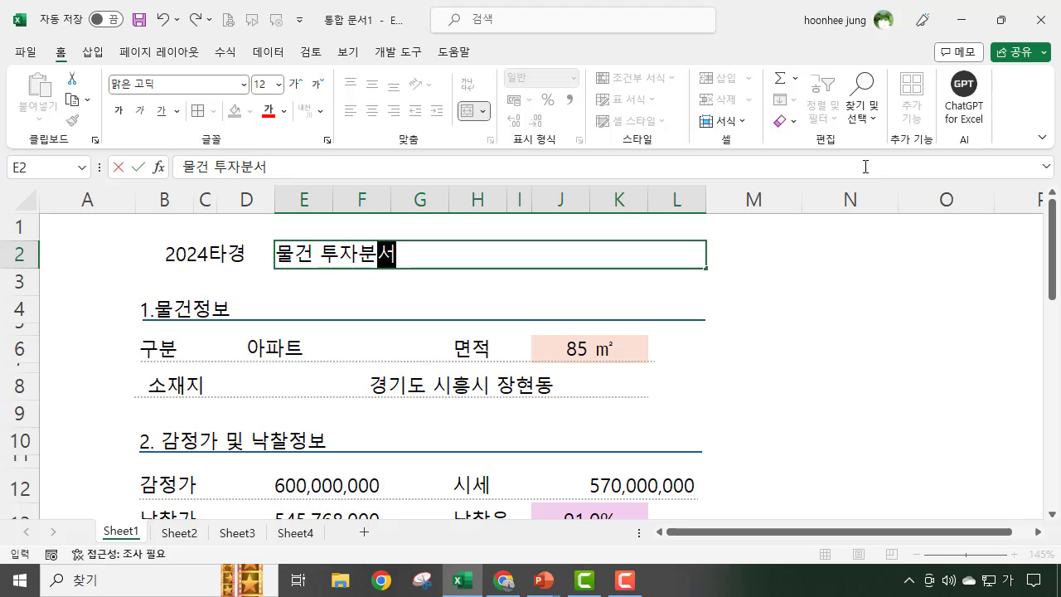
text(표)
key(Return)
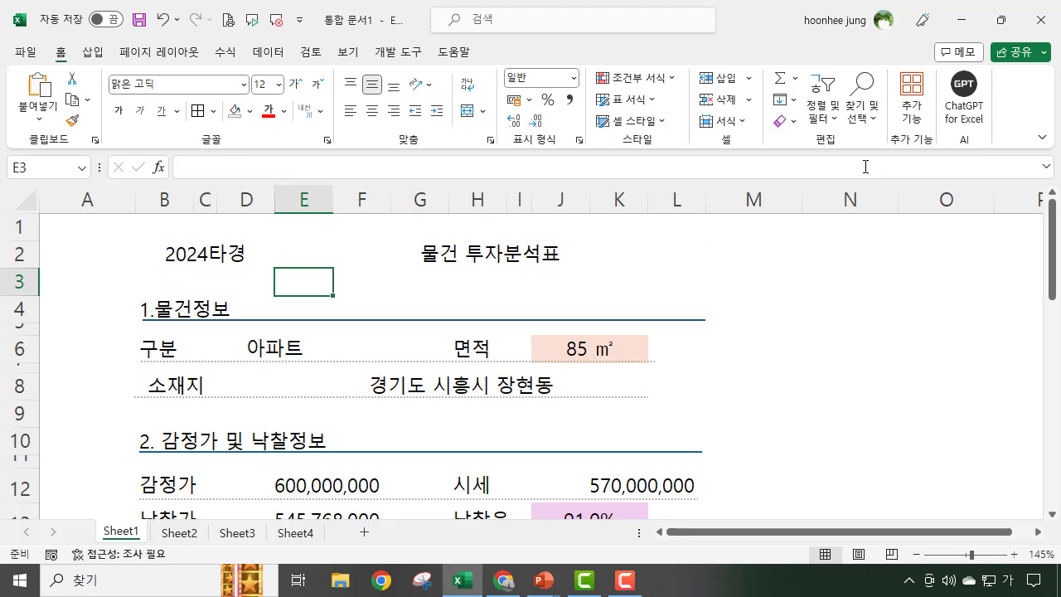
Step: Reduce the font size of the 1.물건정보 heading in B4 to 11
click(782, 310)
click(468, 257)
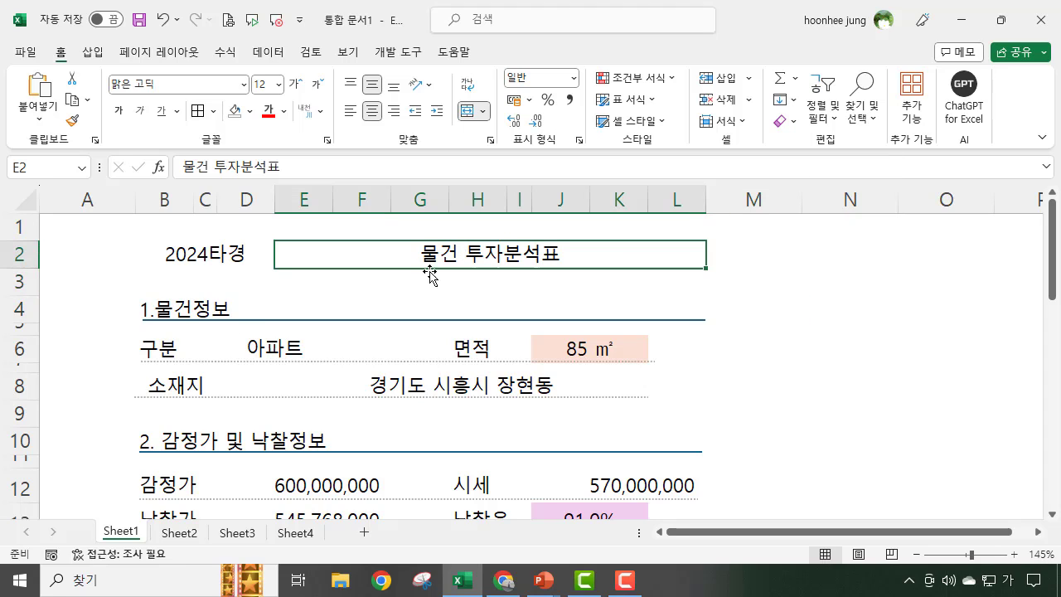
click(190, 310)
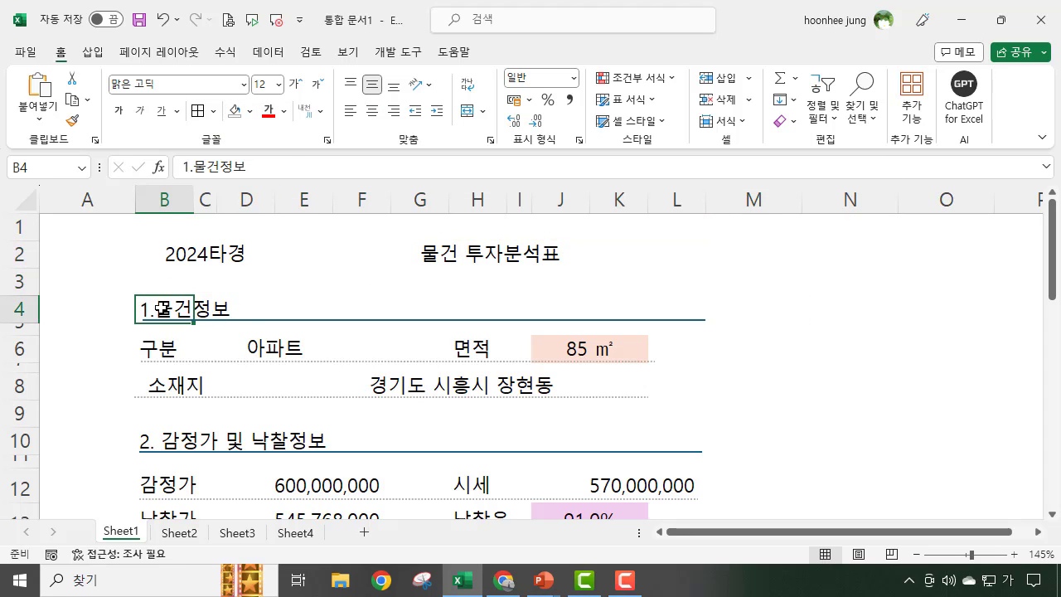
drag(166, 309, 187, 309)
click(318, 84)
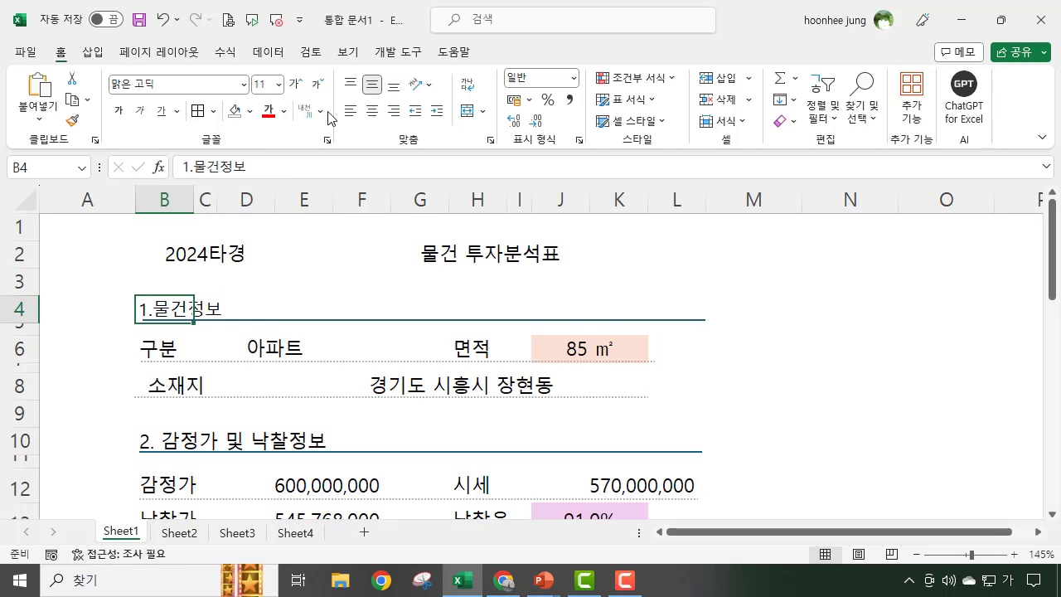
Step: Bold the 1.물건정보 heading in B4, and make the 2. 감정가 및 낙찰정보 heading in B10 size 11 and bold
click(118, 110)
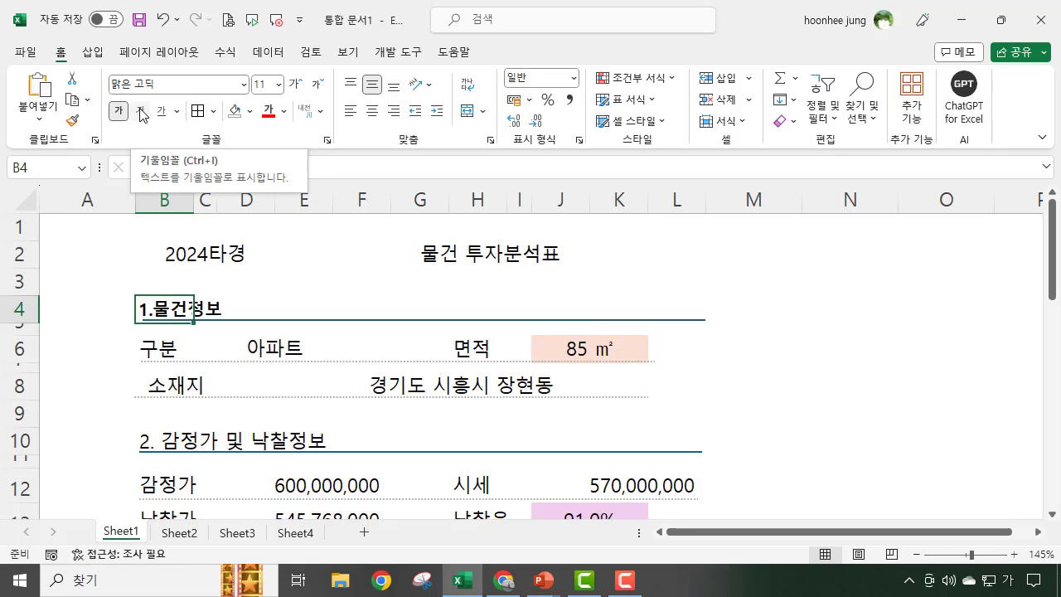
click(154, 441)
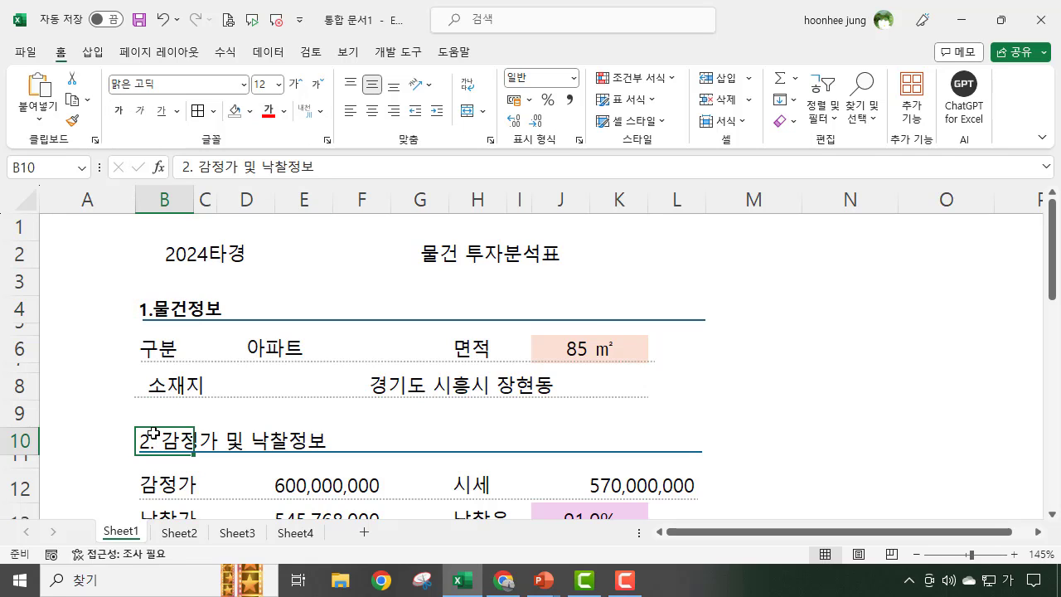
click(162, 303)
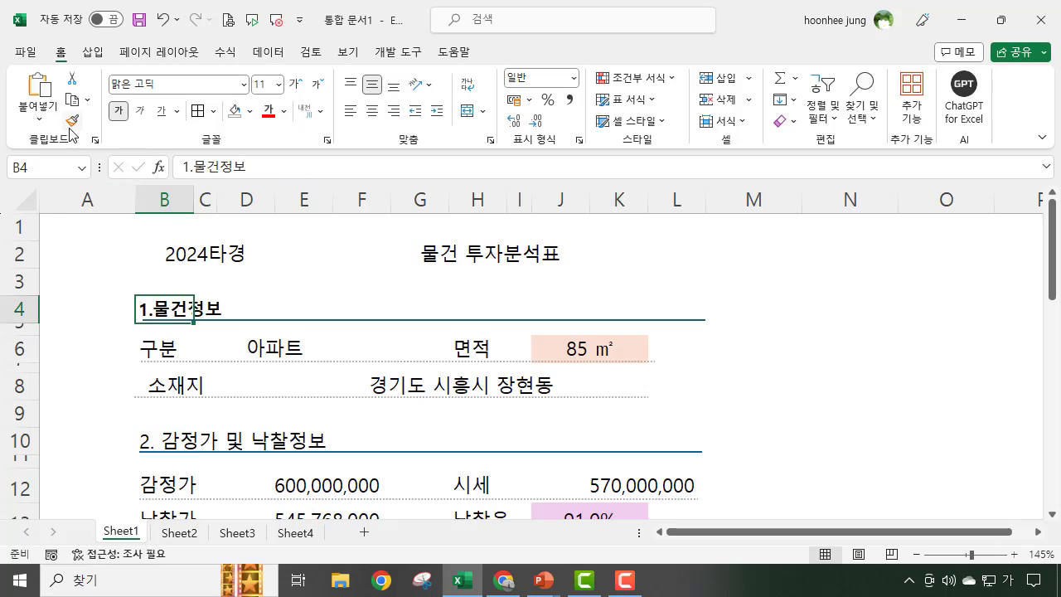
click(174, 441)
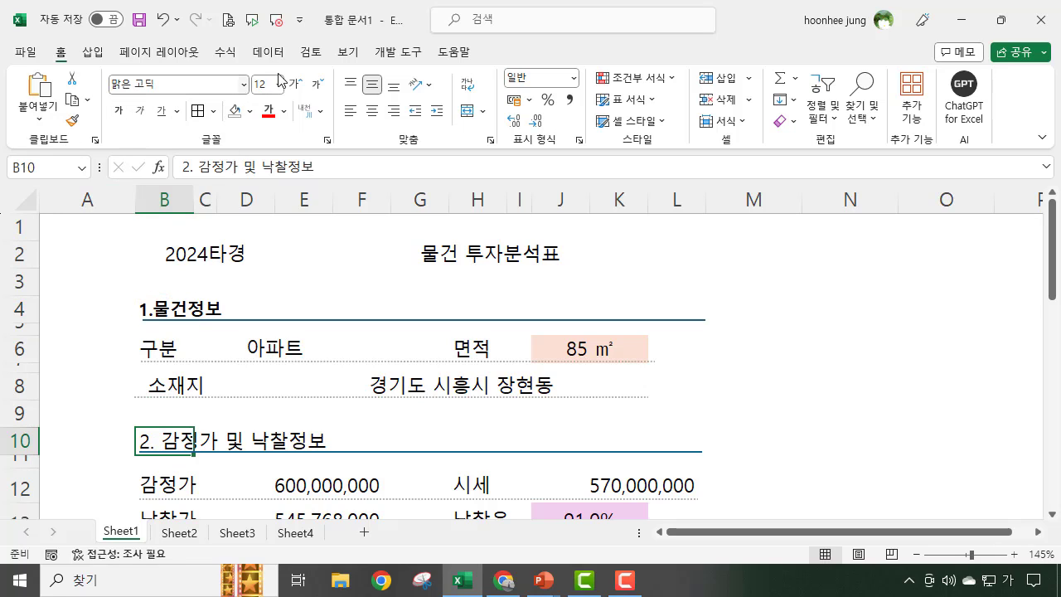
click(317, 84)
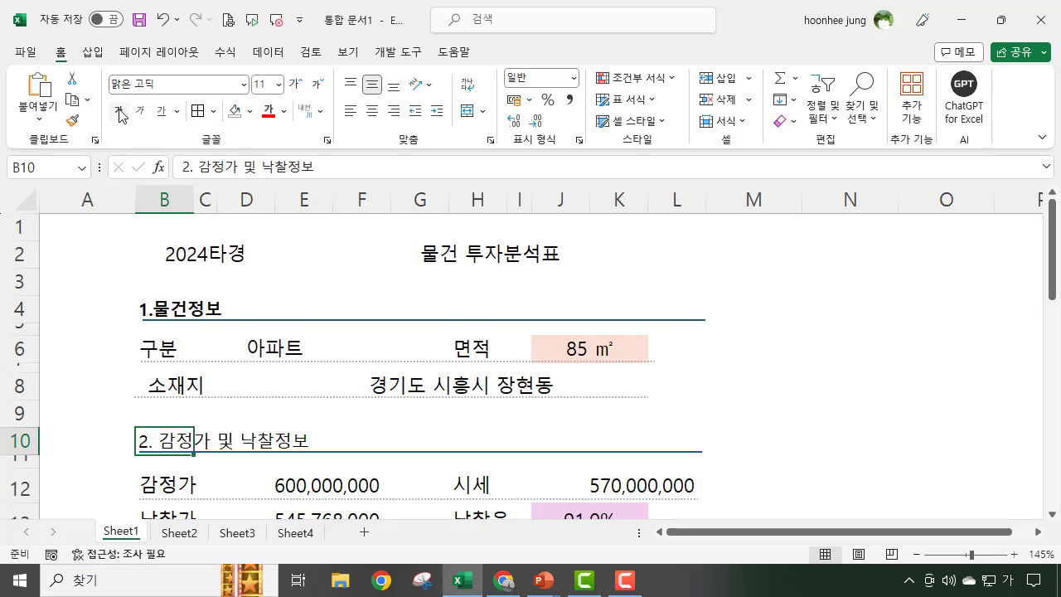
click(119, 110)
Step: Reduce the 3. 대출가능액 계산 heading in B15 to font size 11 and make it bold
scroll(304, 455, down, 1)
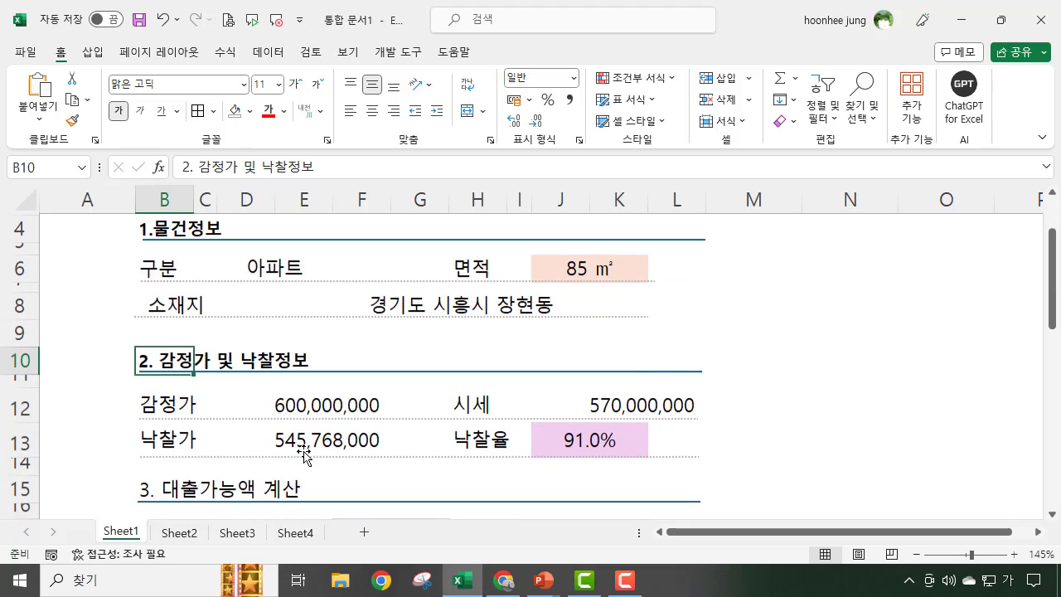
click(159, 488)
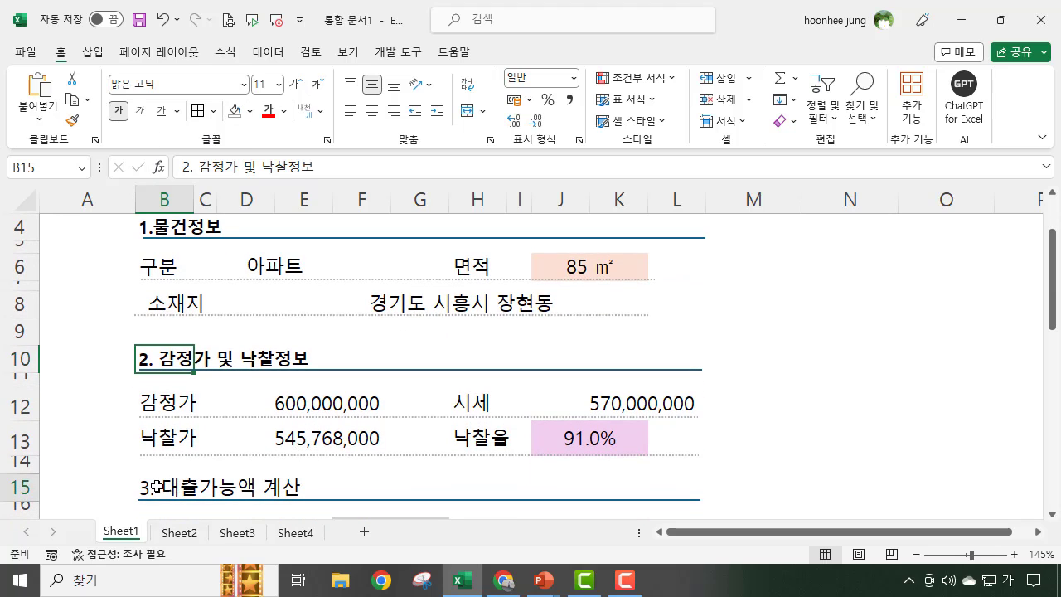
click(317, 84)
click(119, 110)
Step: Reduce the 4.세금 및 기타비용 heading in B25 to font size 11 and make it bold
scroll(339, 280, down, 3)
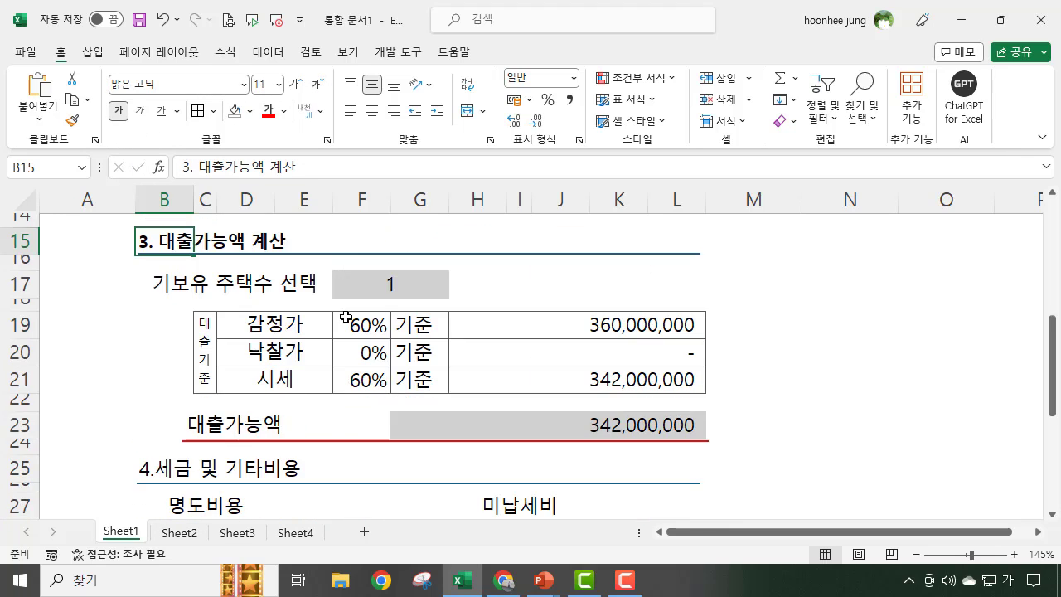
click(173, 469)
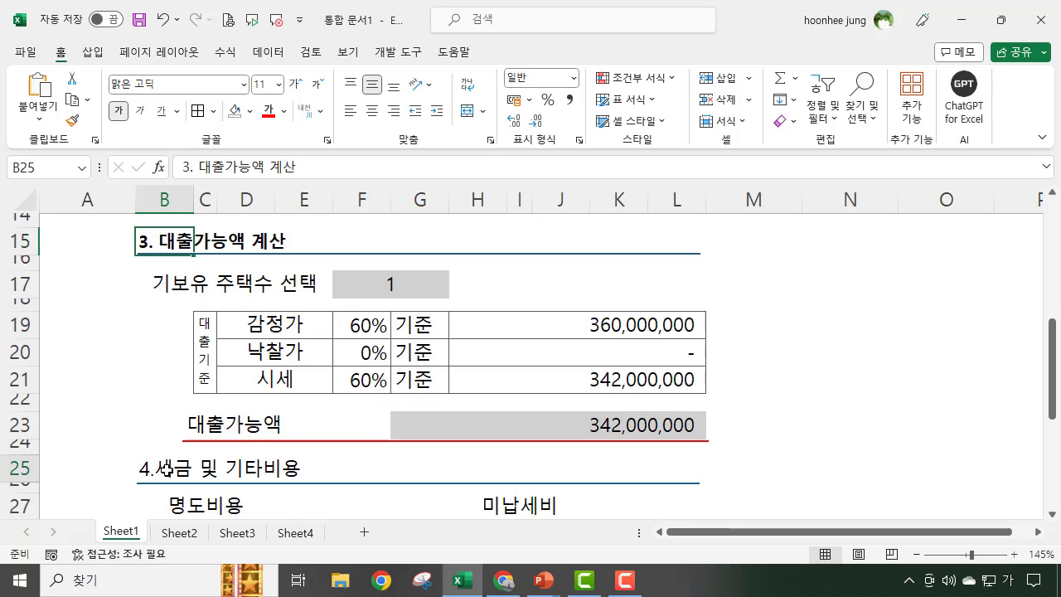
click(317, 84)
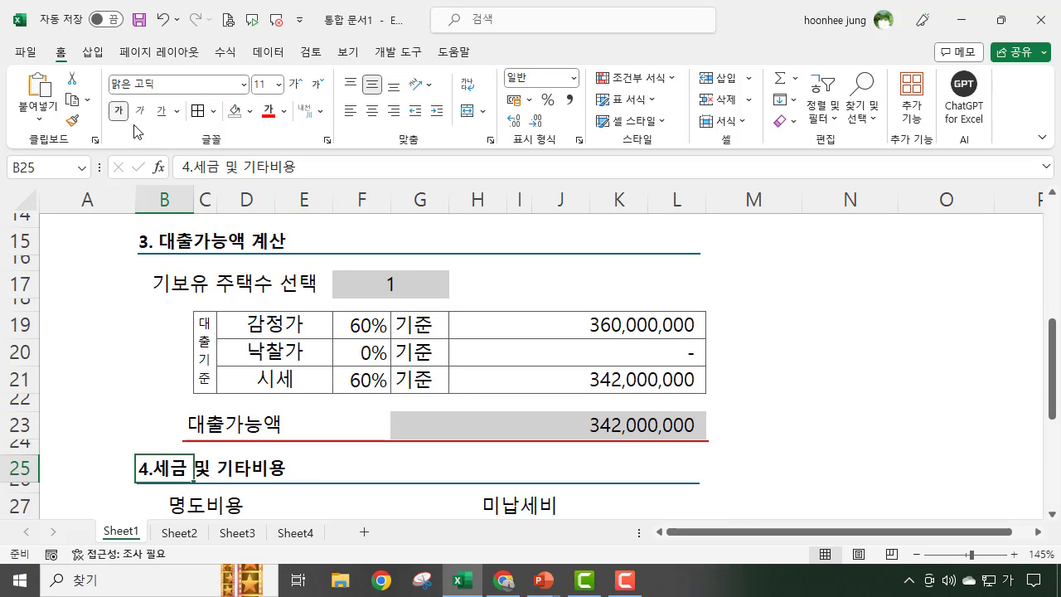
click(119, 110)
Step: Increase the font size of the 물건 투자분석표 title in E2 to 14
scroll(379, 367, down, 3)
scroll(379, 367, up, 4)
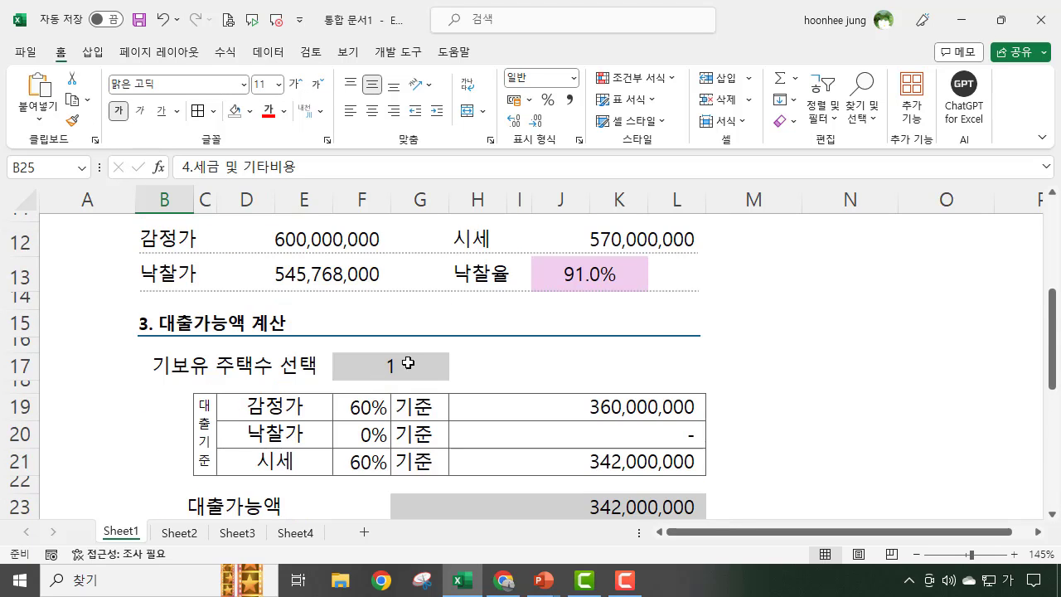
click(845, 423)
scroll(824, 412, up, 4)
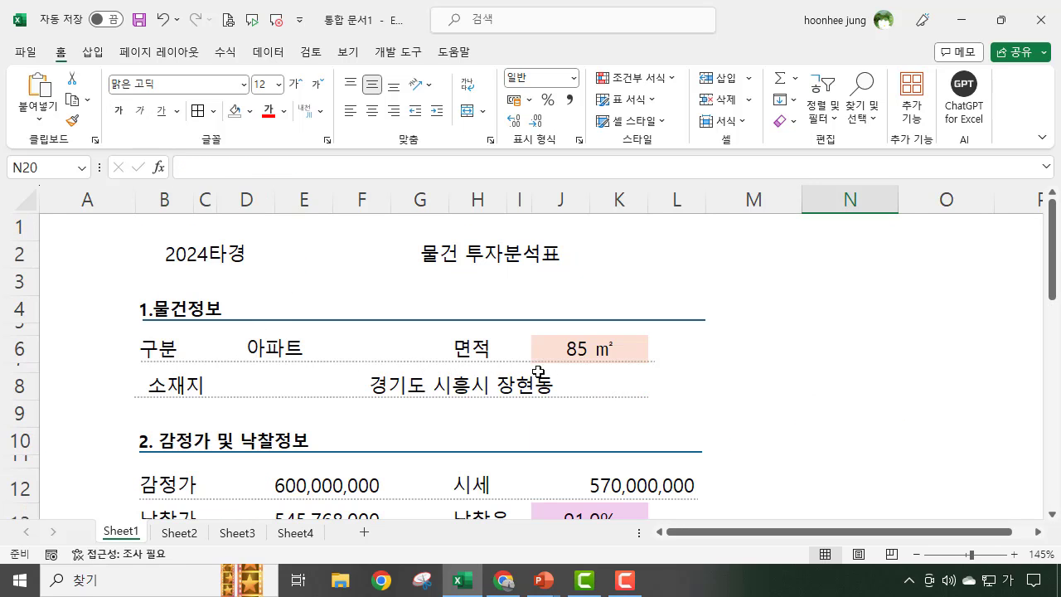
click(456, 240)
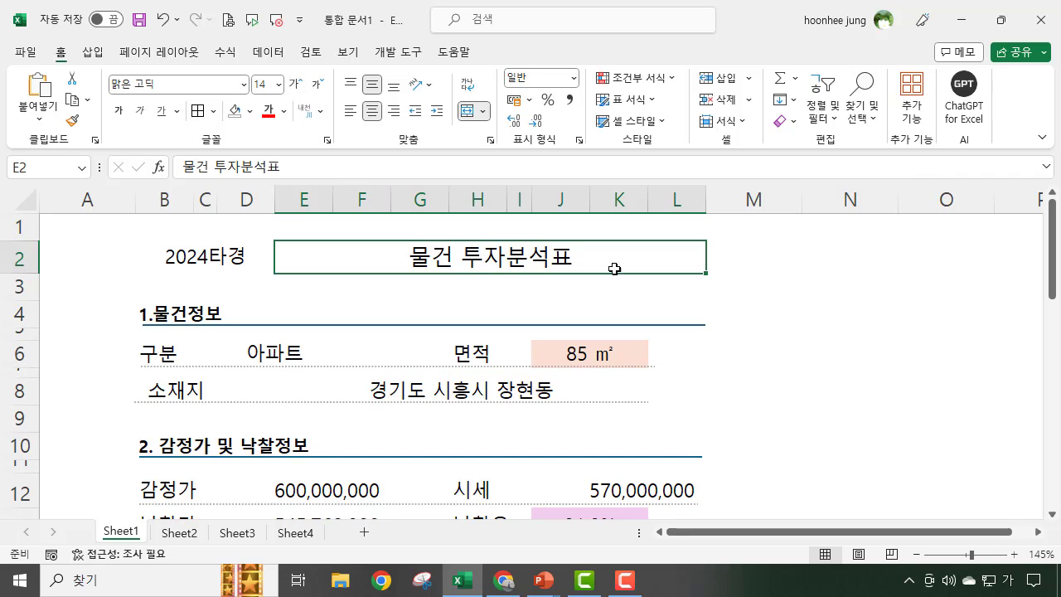
click(806, 318)
Step: Change the 감정가 amount in D12 to 850,000,000
scroll(786, 358, down, 3)
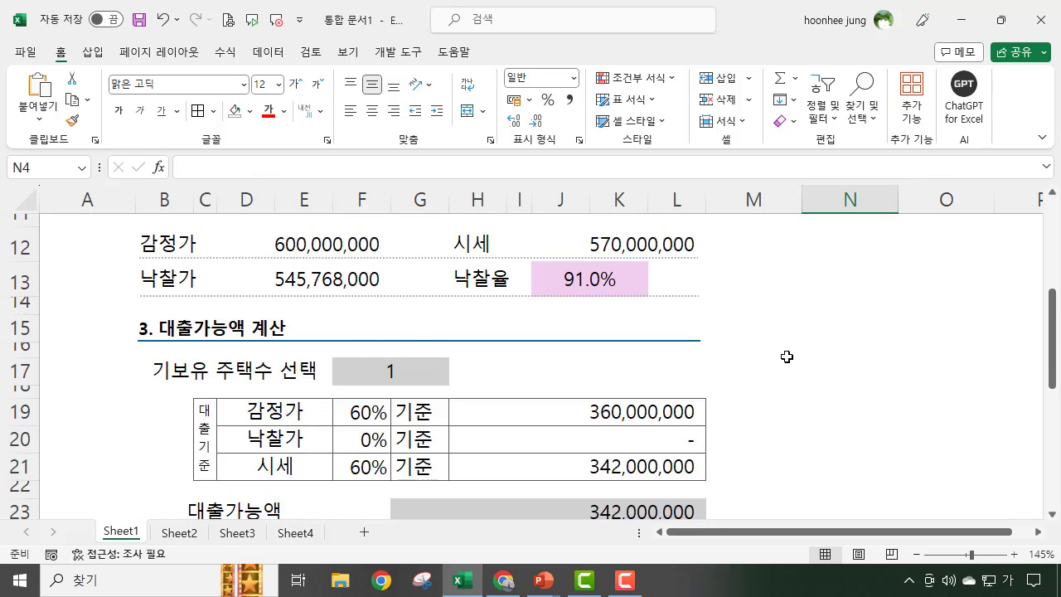
scroll(787, 357, down, 5)
scroll(781, 359, up, 8)
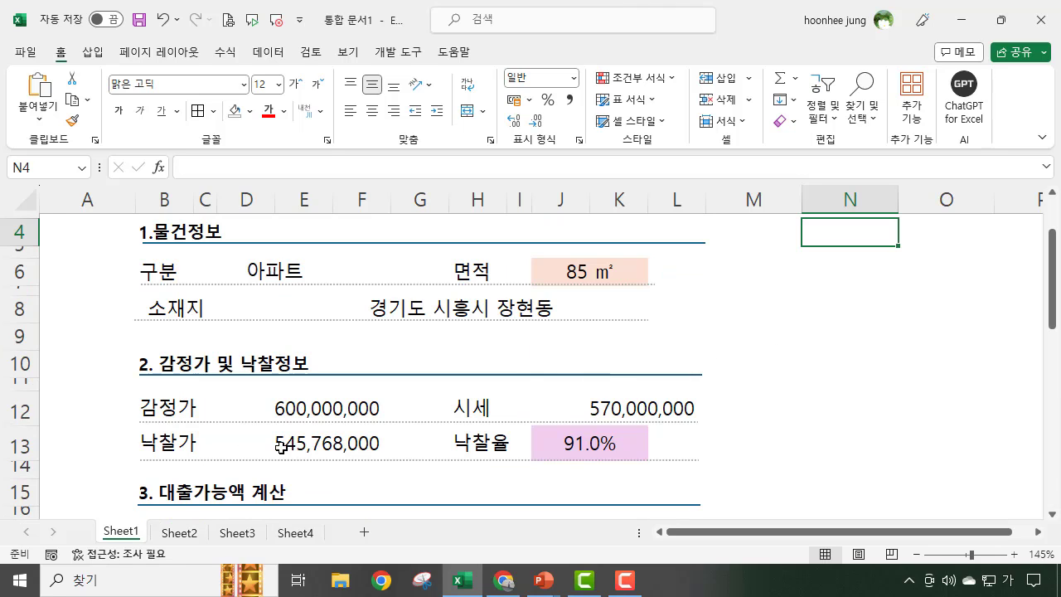
click(285, 407)
scroll(739, 442, down, 1)
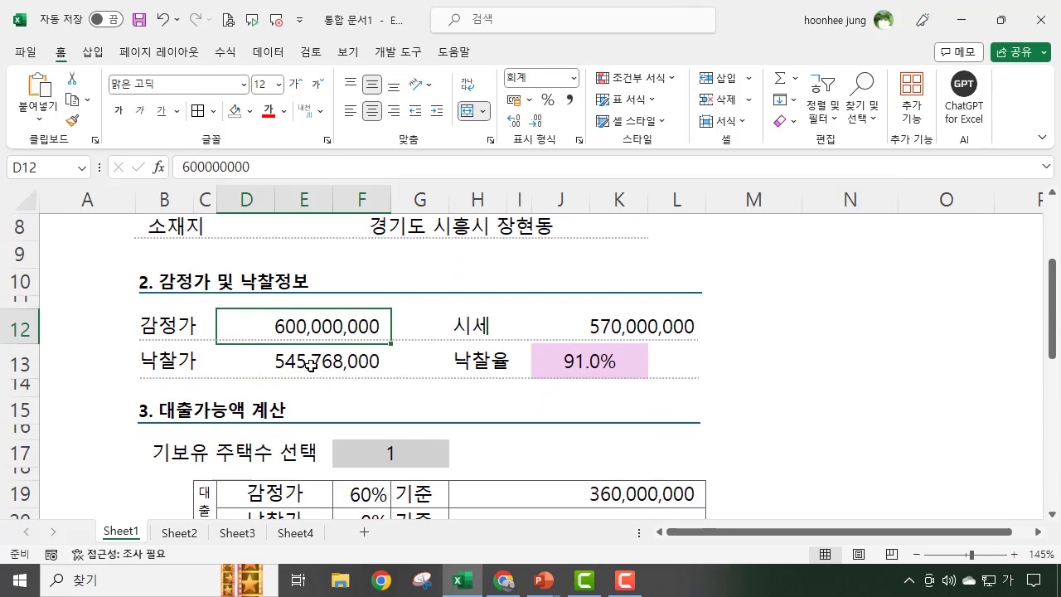
double_click(296, 326)
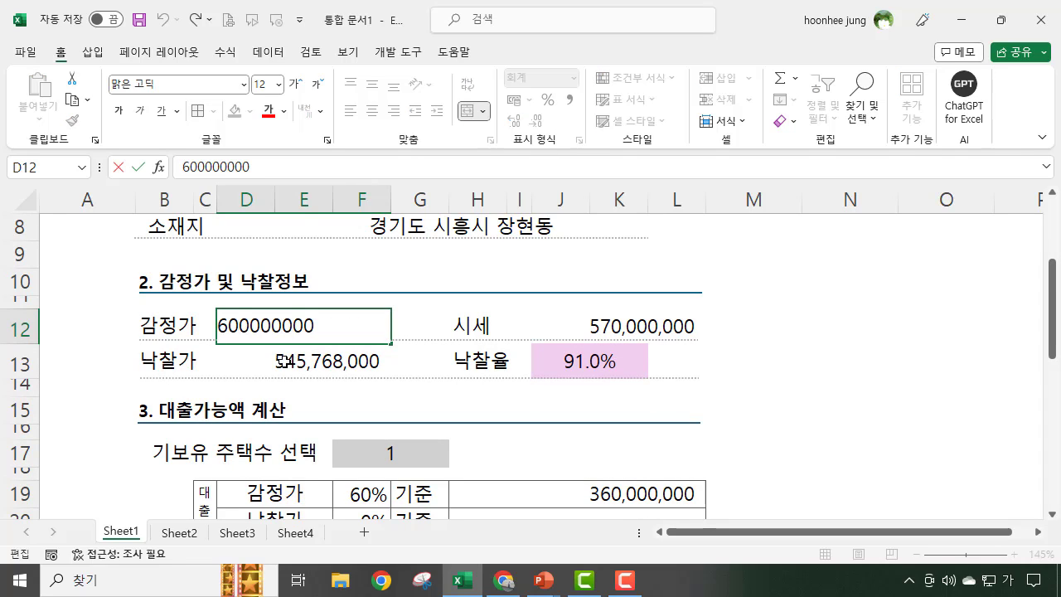
key(BackSpace)
key(BackSpace)
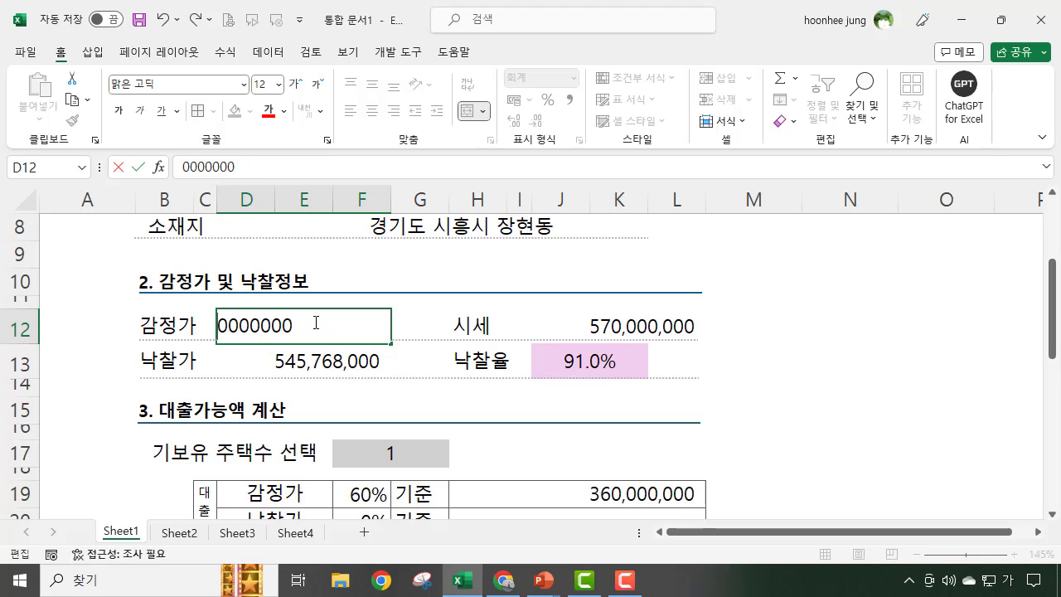
text(85)
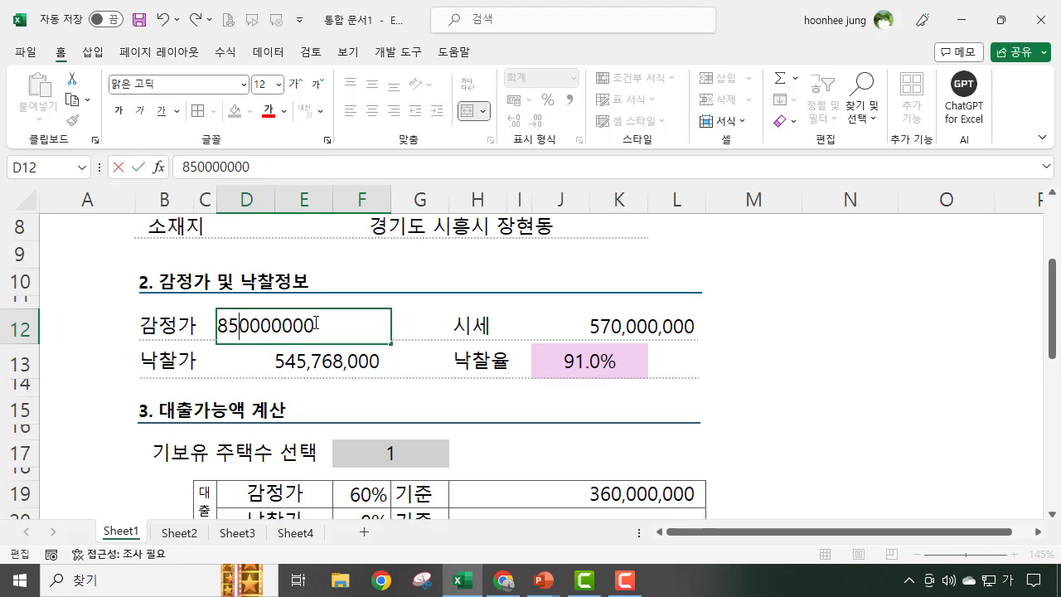
key(Return)
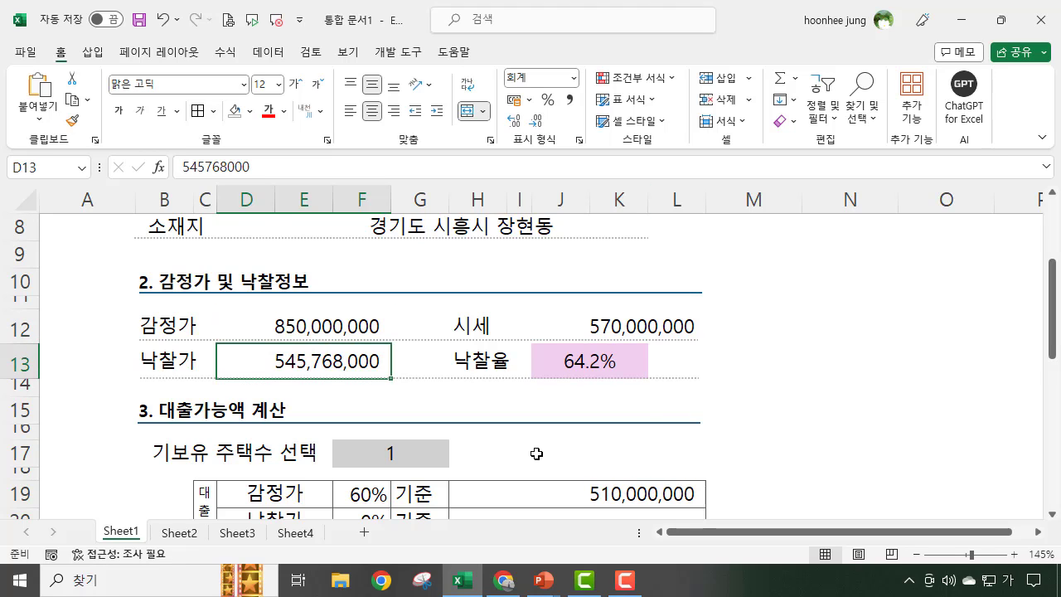
Step: Change the 시세 amount in J12 to 870,000,000
click(604, 323)
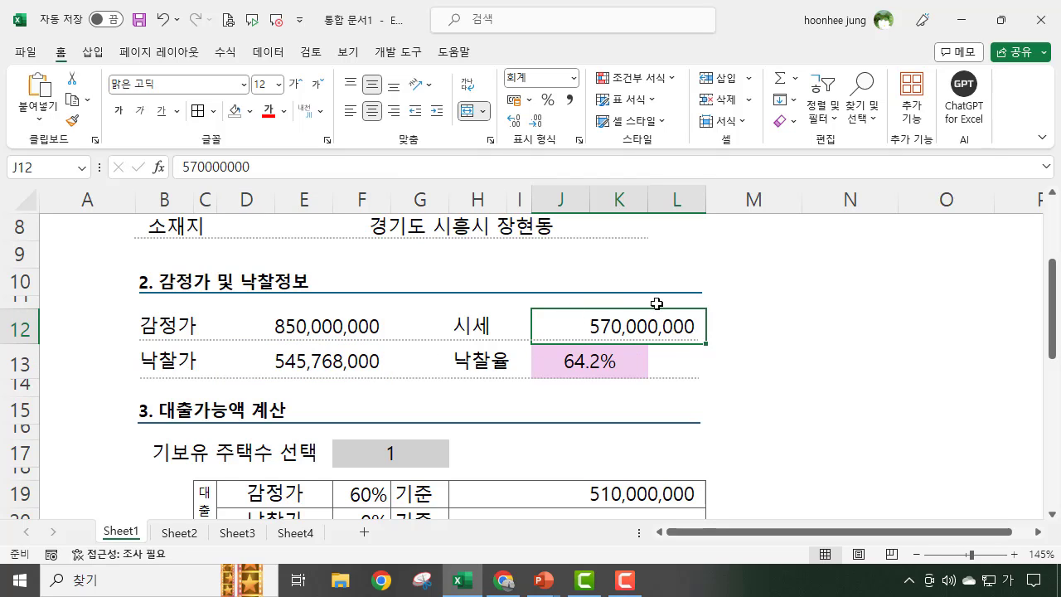
click(199, 166)
key(BackSpace)
key(BackSpace)
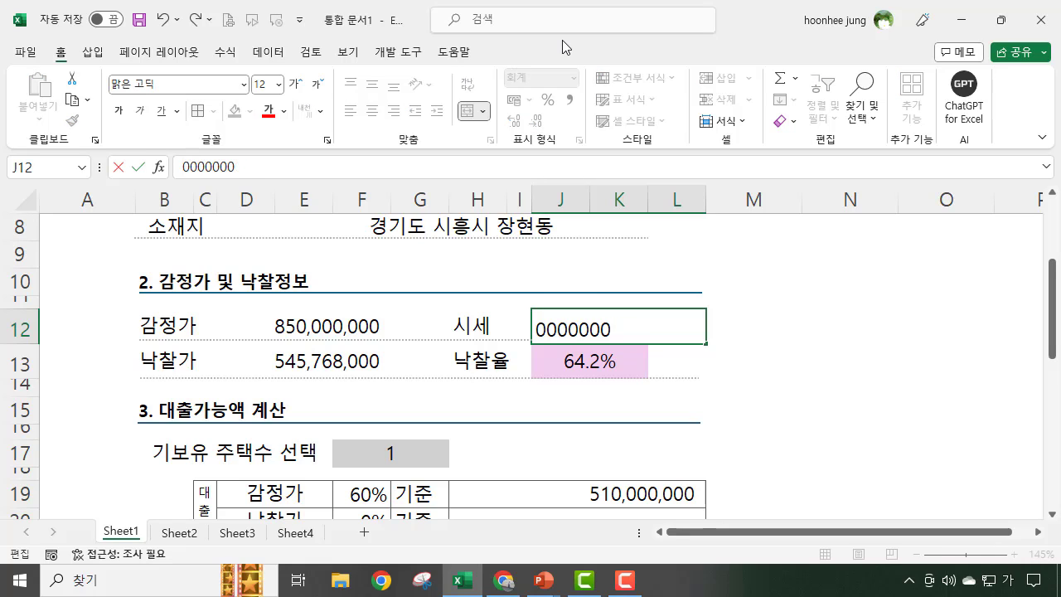
text(87)
key(Return)
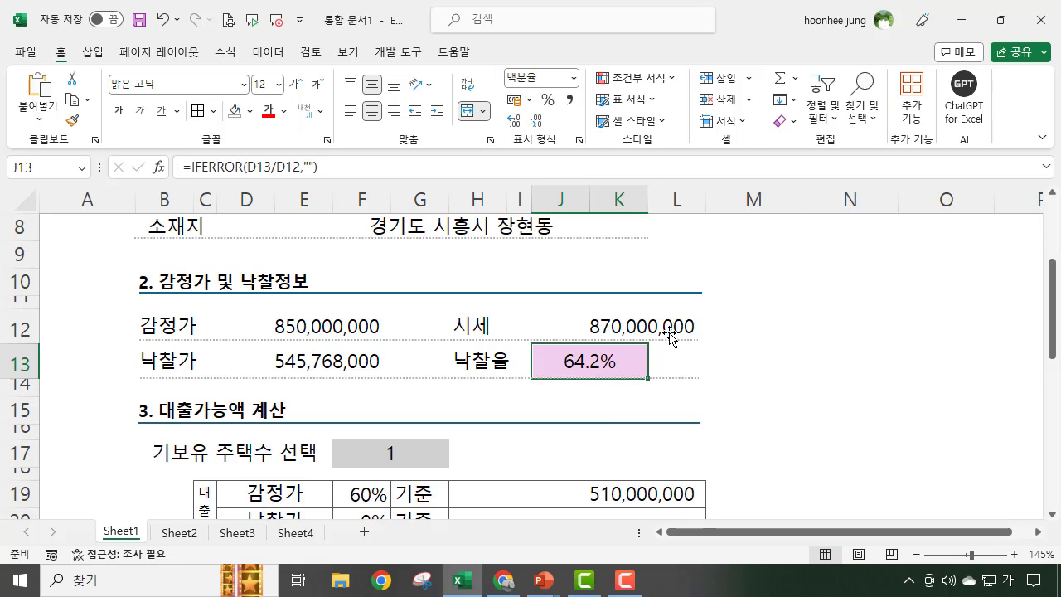
Step: Replace the 낙찰가 amount in D13 with 900,000,000
click(307, 366)
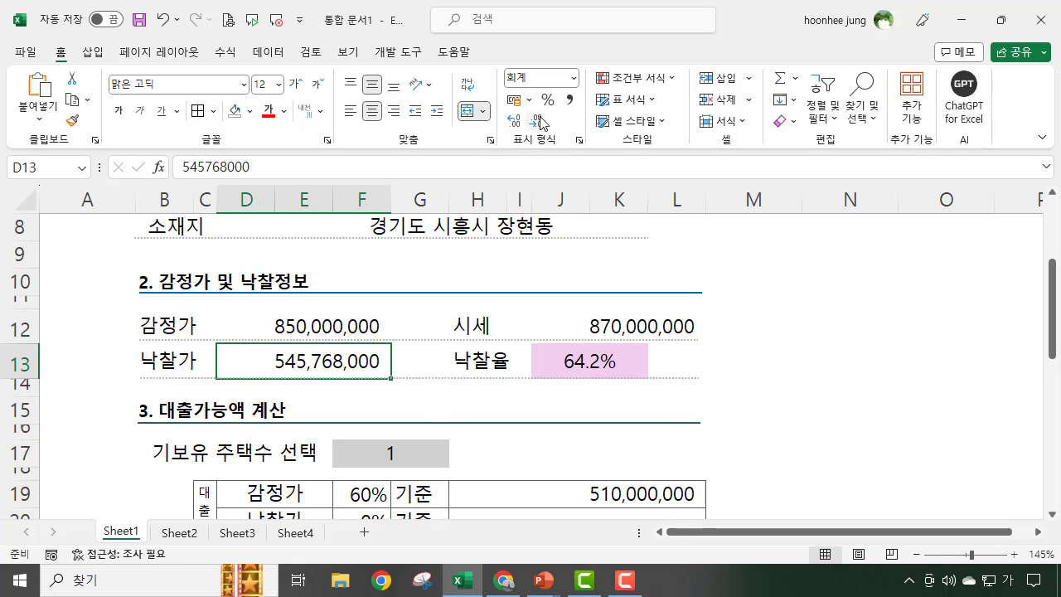
click(252, 167)
drag(251, 166, 130, 152)
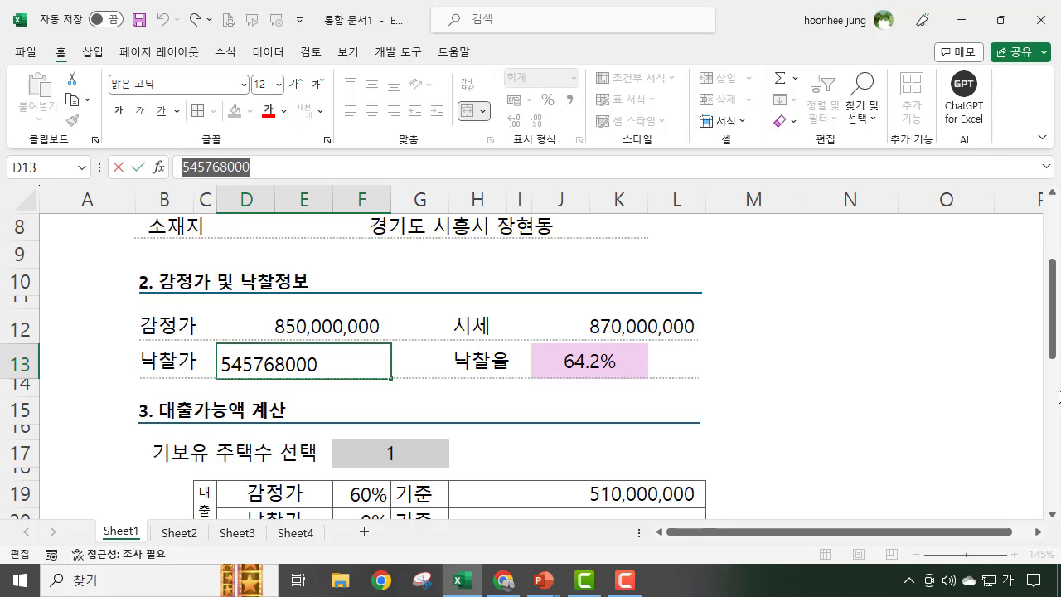
text(90)
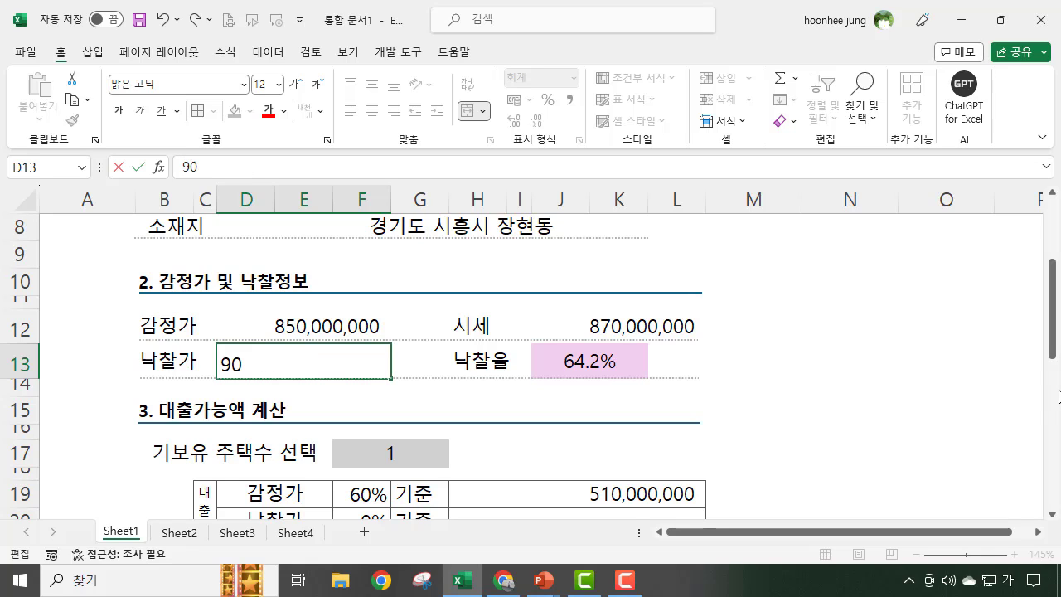
text(0,000)
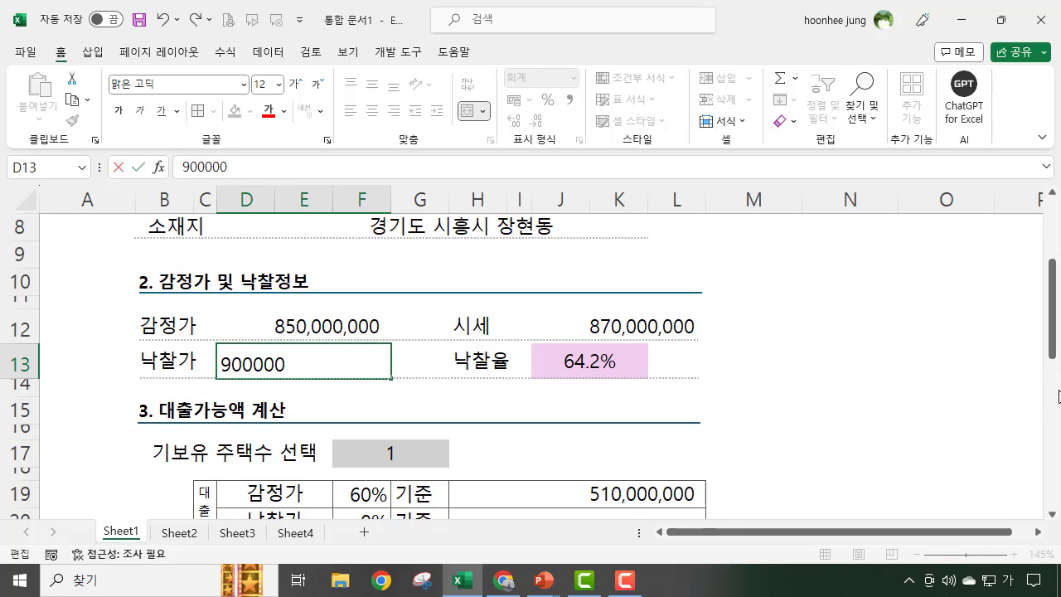
text(,000)
key(Return)
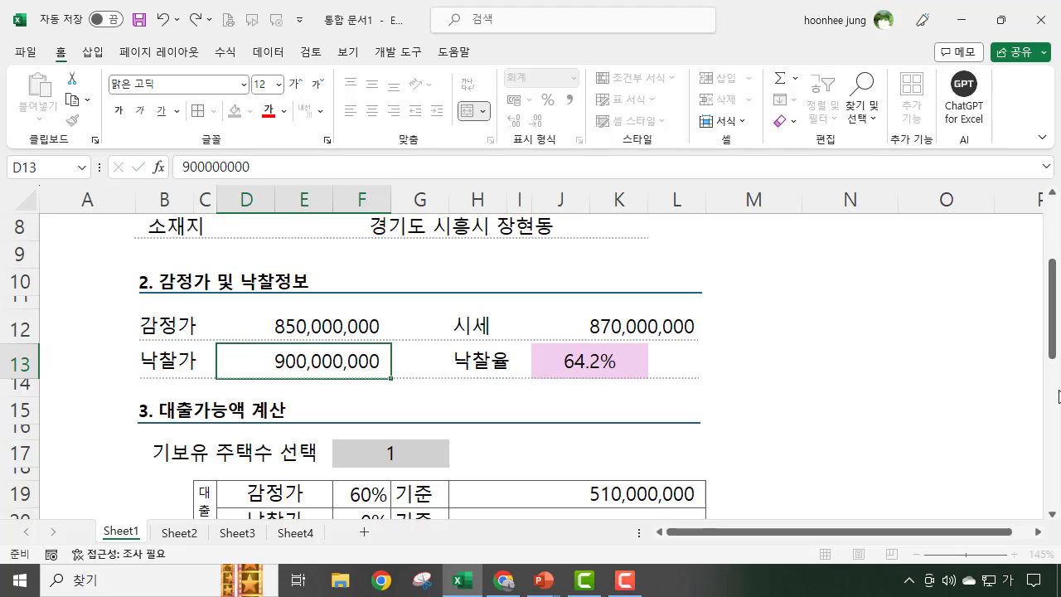
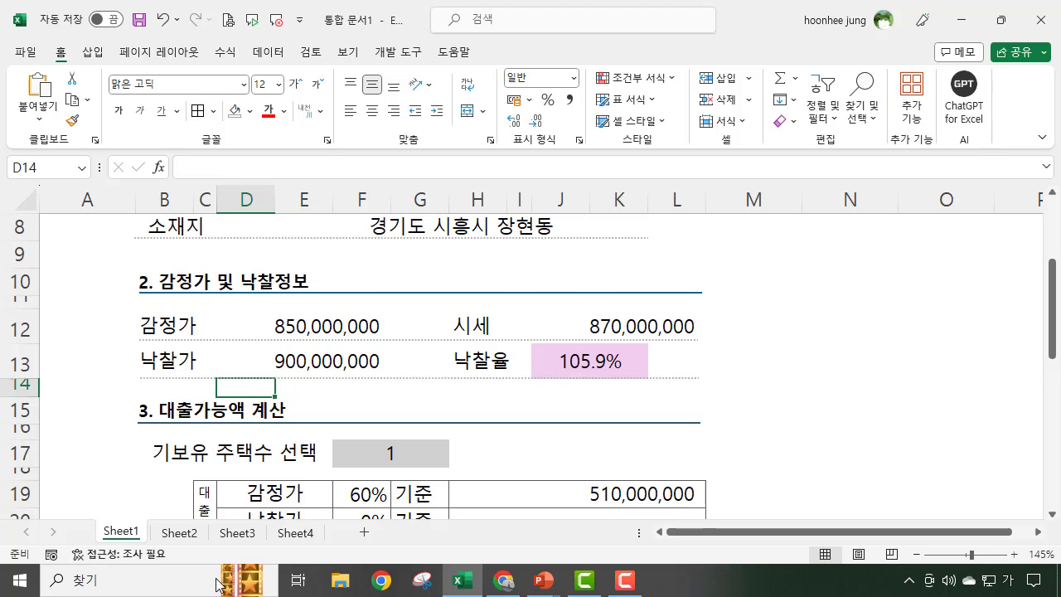
Step: Reduce the font size of the 취득세 amount in E28 to 11
scroll(508, 386, down, 1)
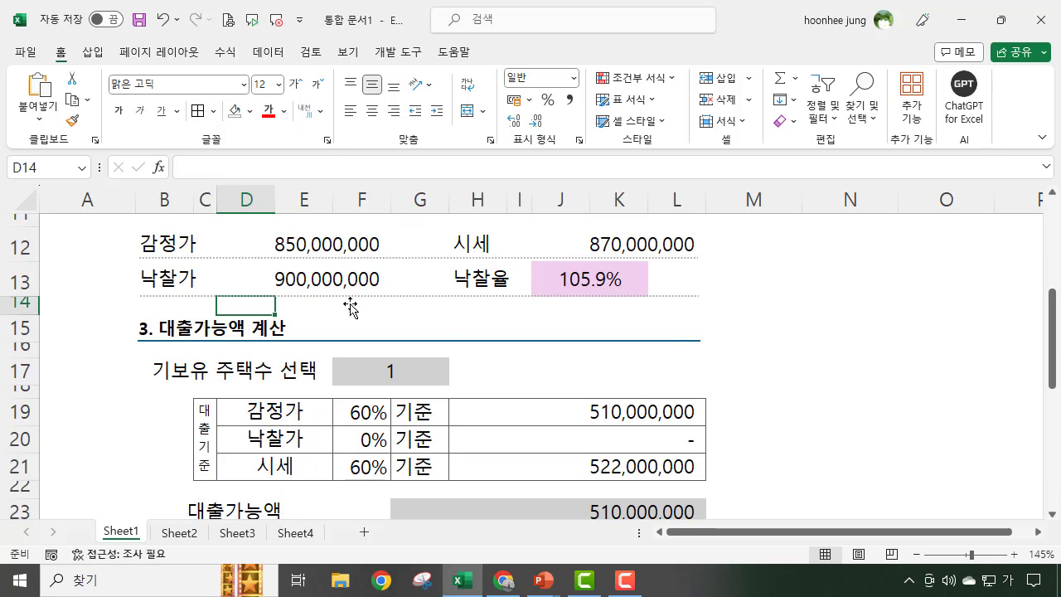
scroll(640, 369, down, 1)
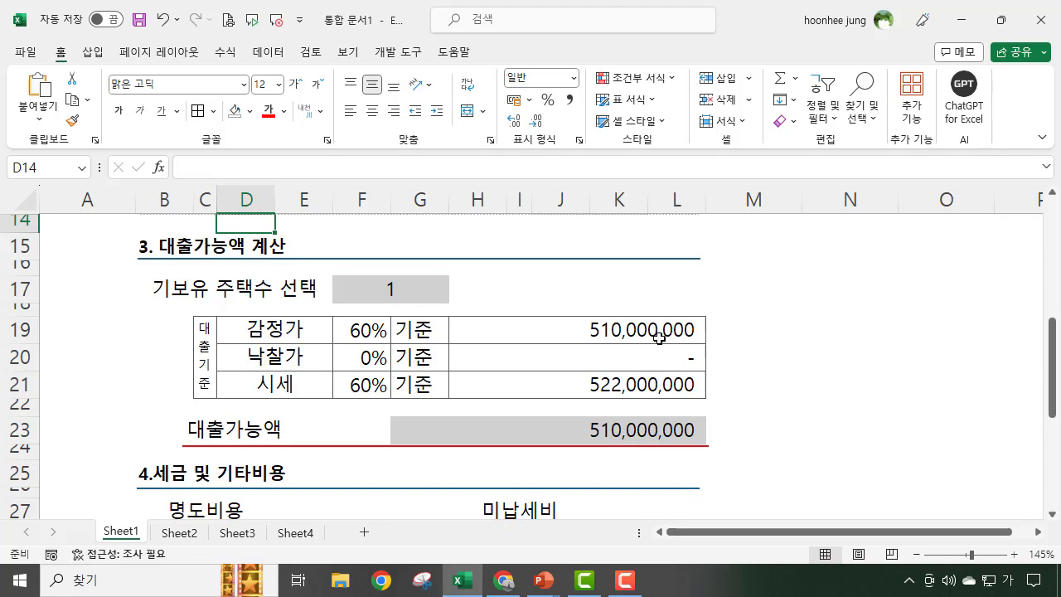
click(601, 431)
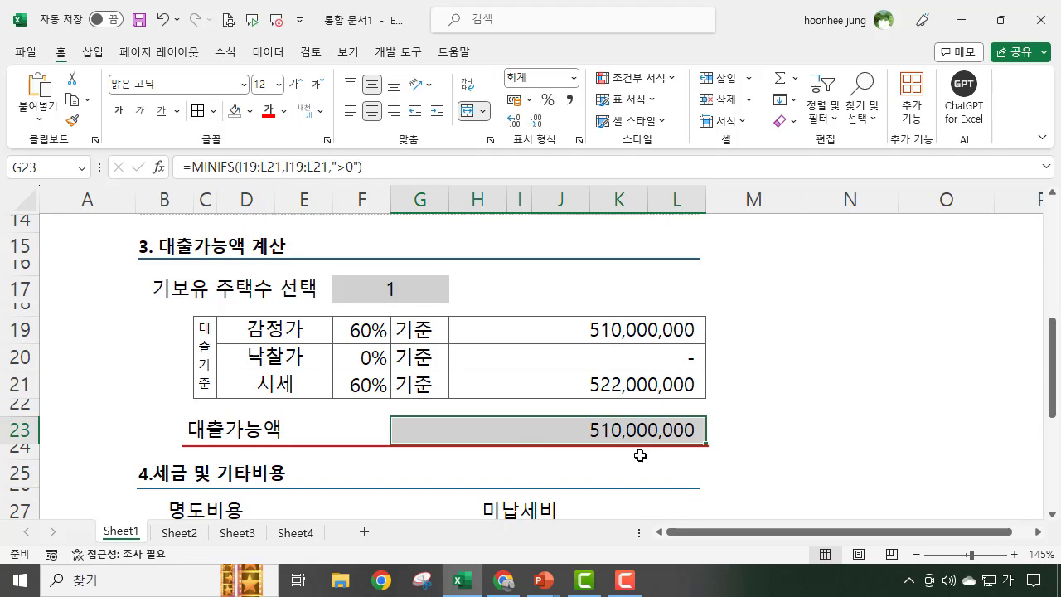
scroll(767, 415, down, 2)
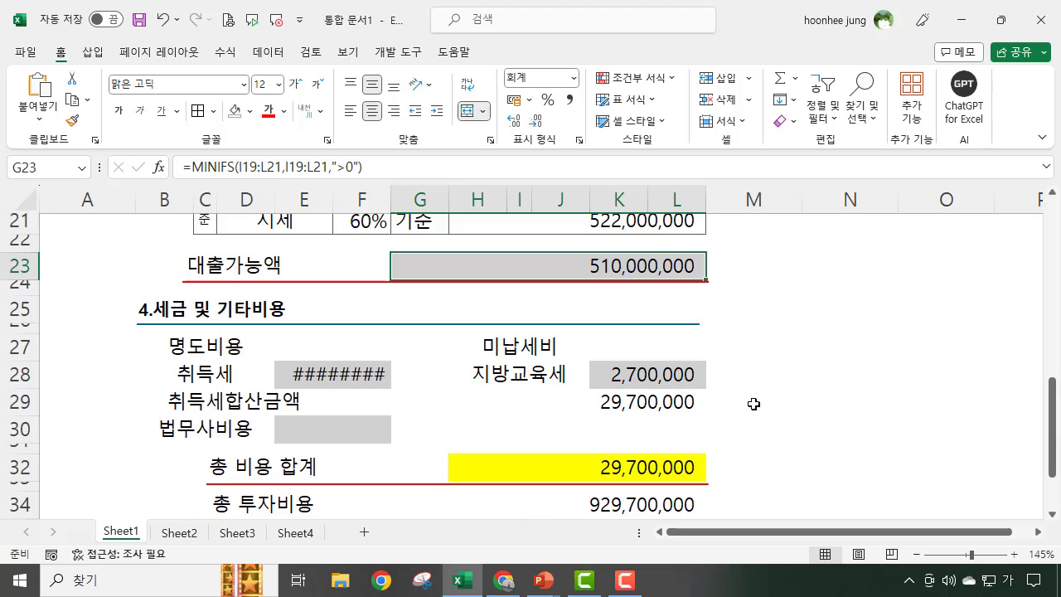
click(252, 341)
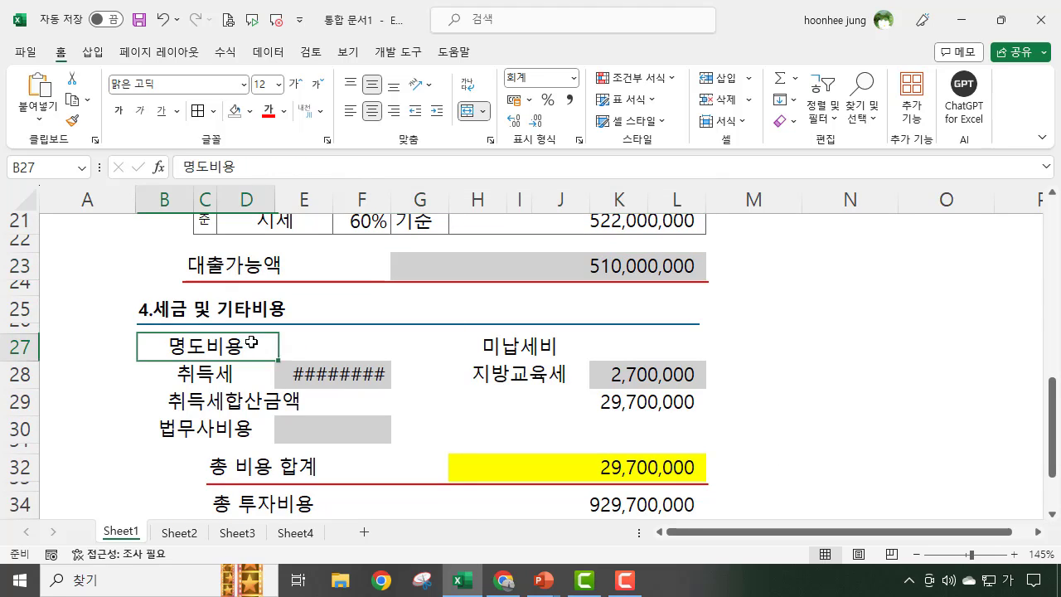
click(357, 375)
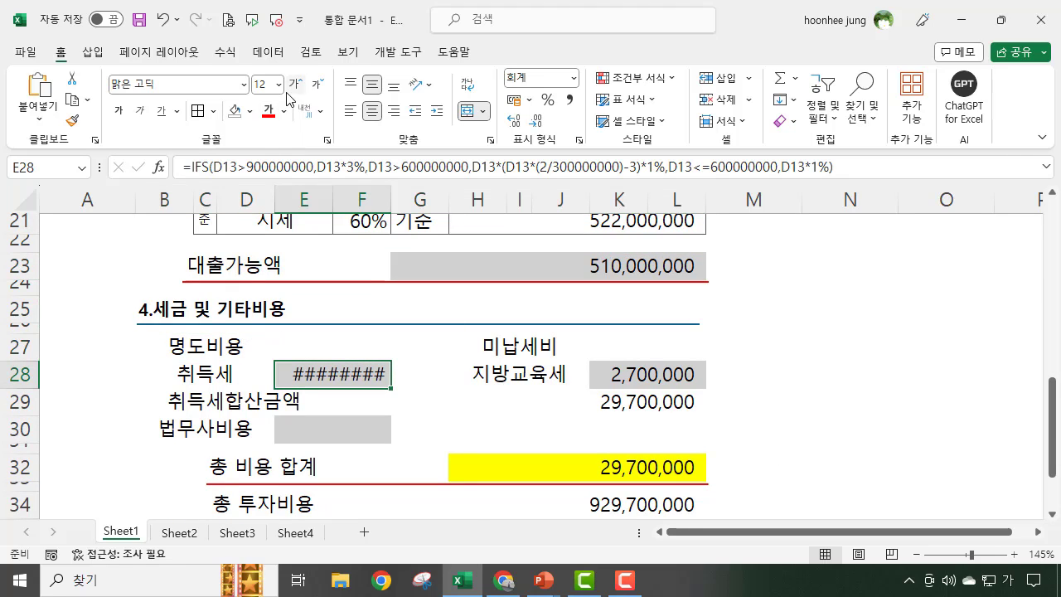
click(317, 89)
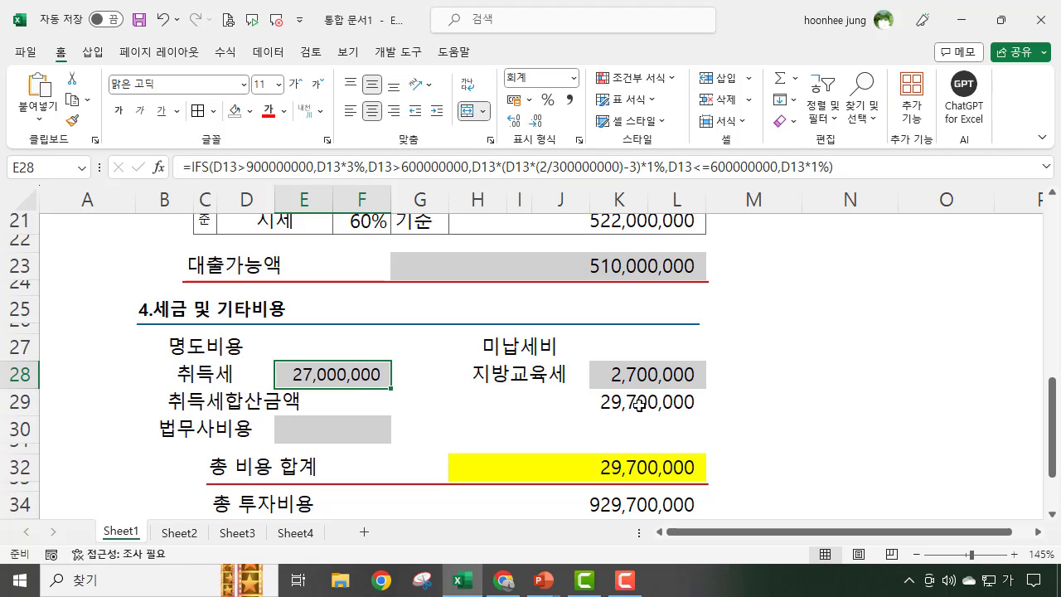
Step: Reduce the font size of the 취득세, 지방교육세 and 취득세합산금액 rows in B28:L29 to 11
drag(649, 373, 643, 396)
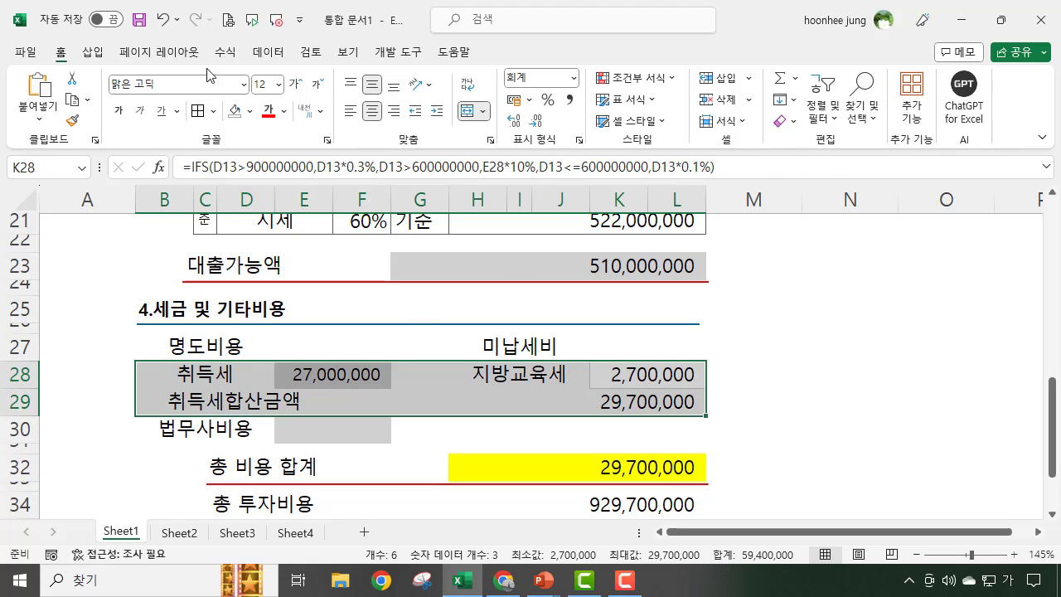
click(317, 84)
click(899, 410)
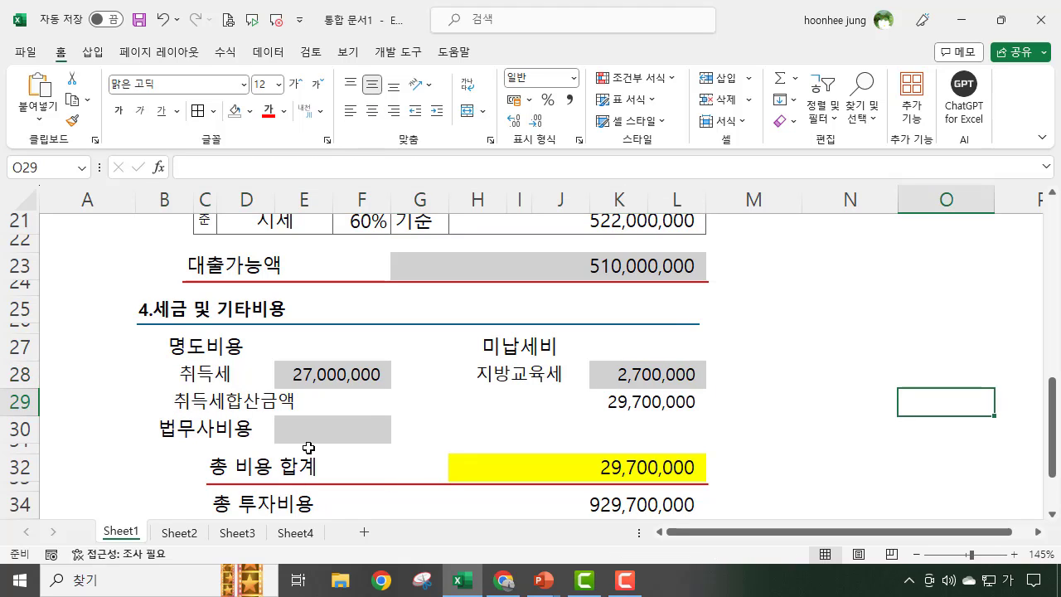
click(351, 406)
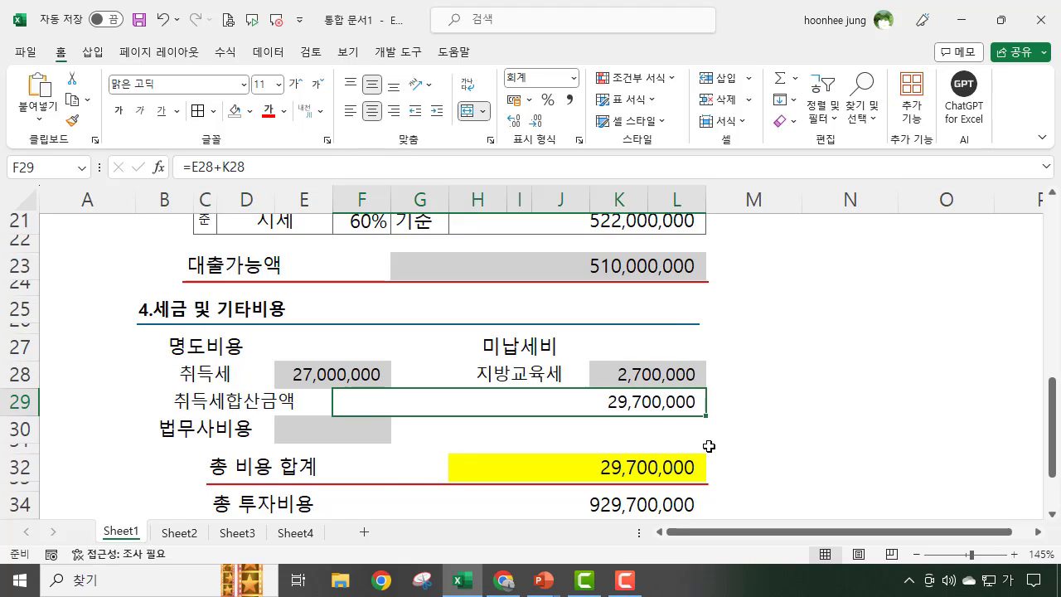
click(369, 379)
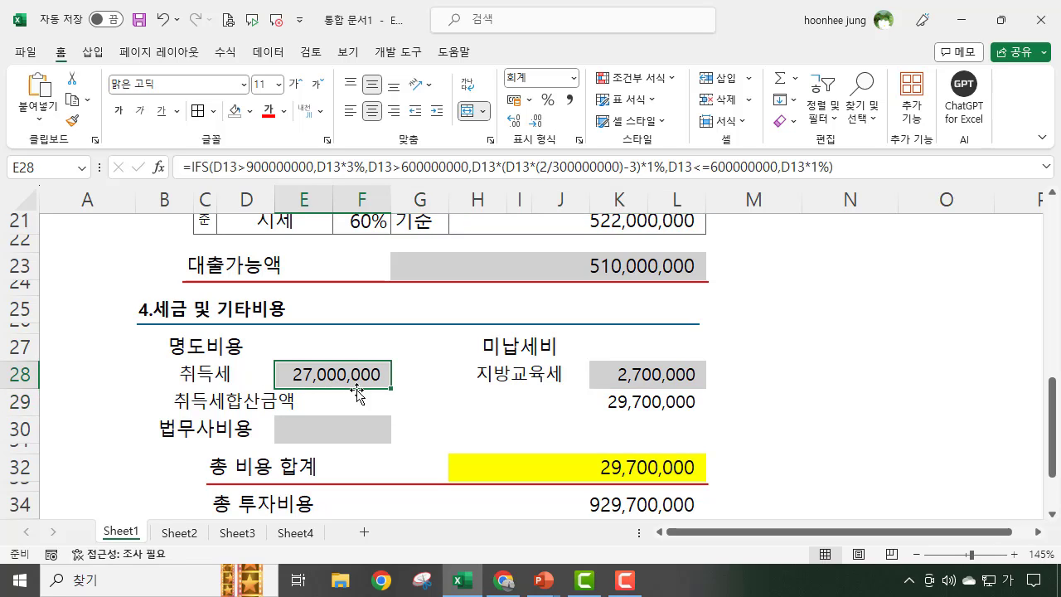
click(645, 375)
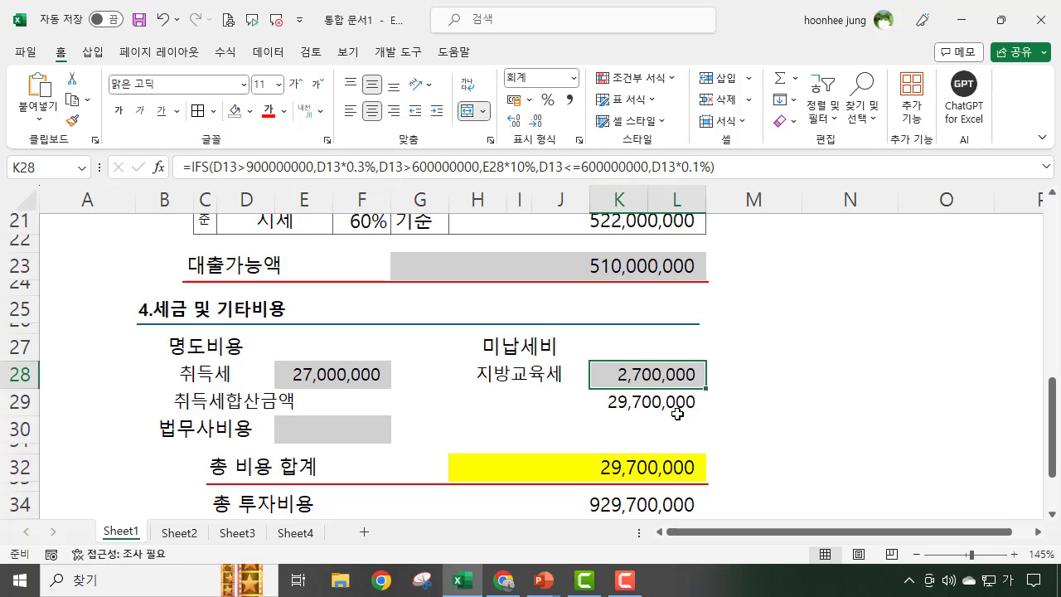
click(341, 380)
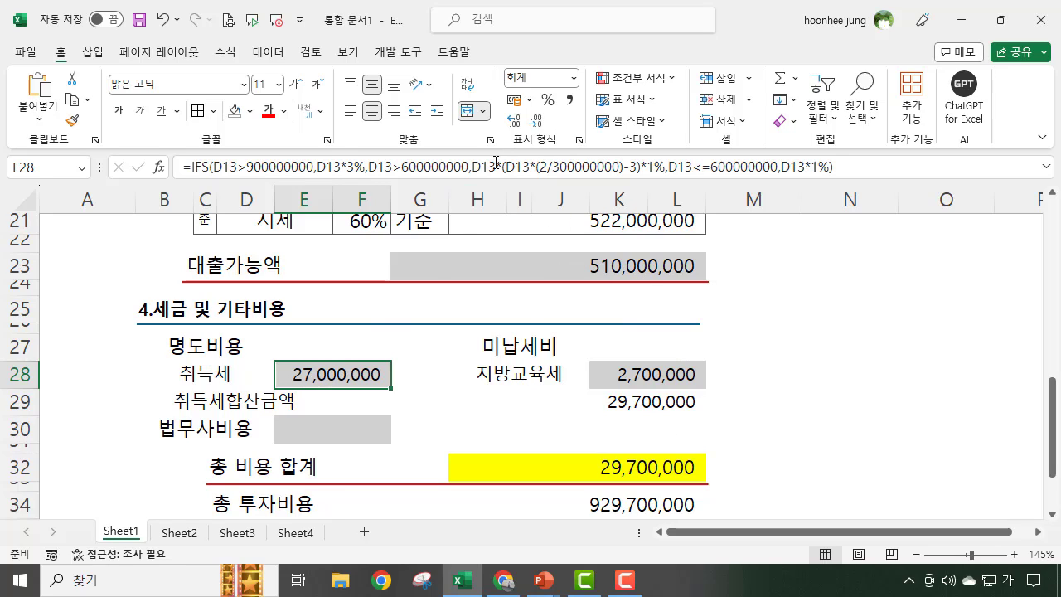
drag(507, 167, 643, 169)
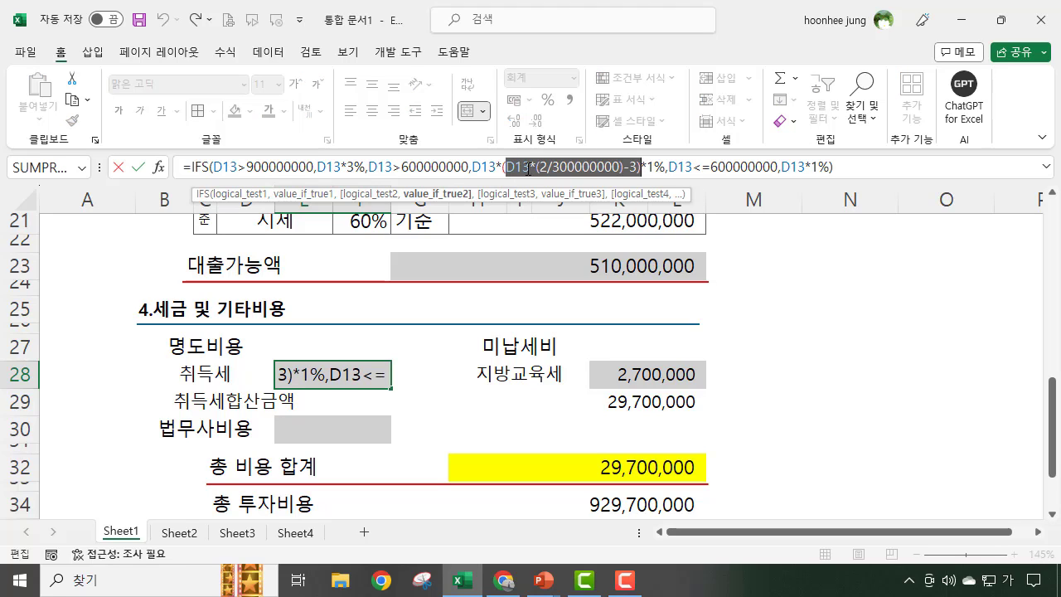
drag(509, 165, 667, 167)
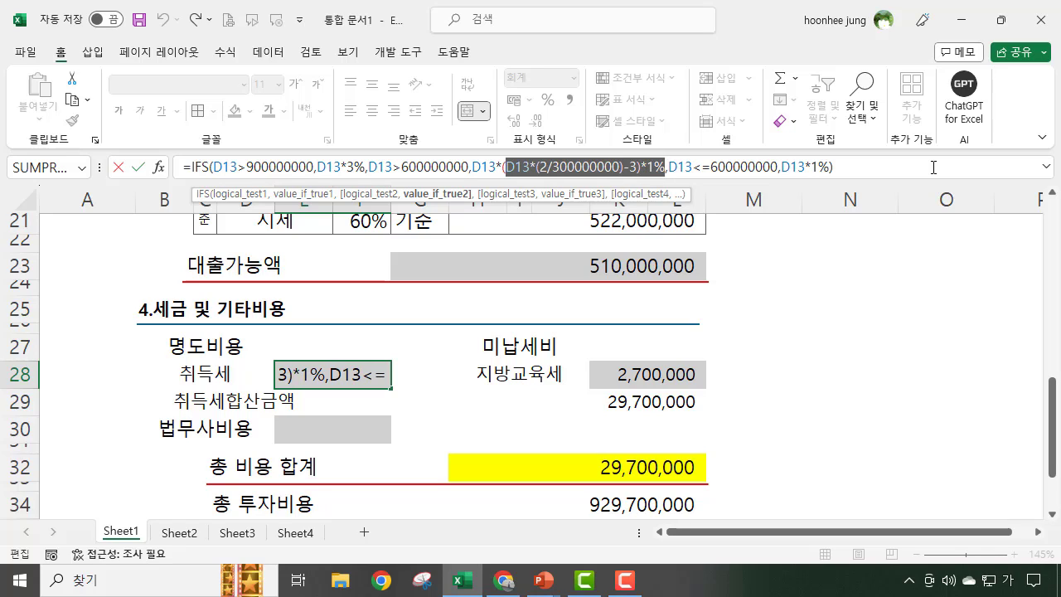
key(ctrl+c)
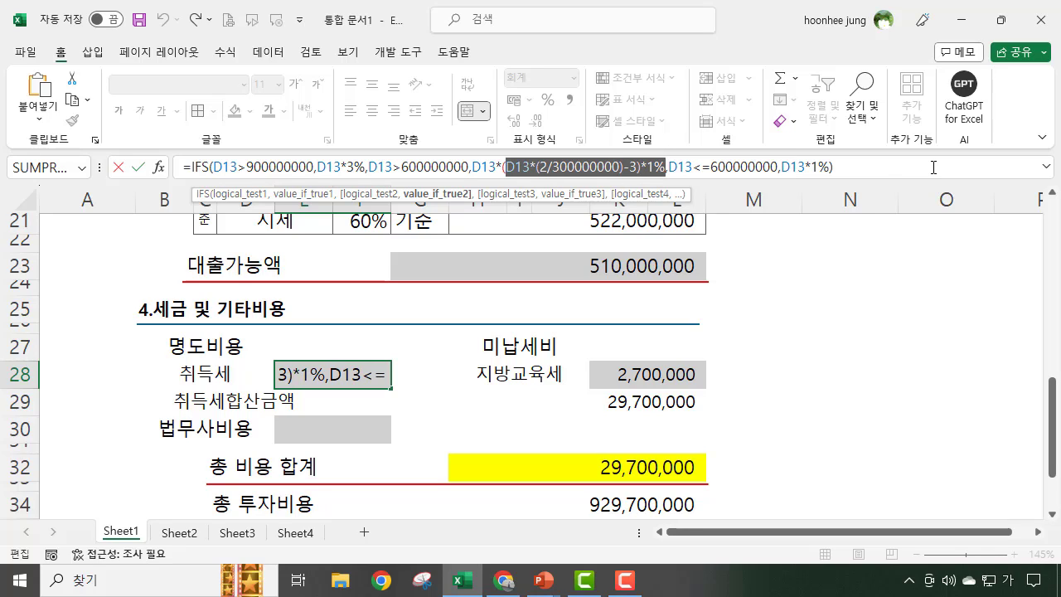
click(870, 168)
key(Return)
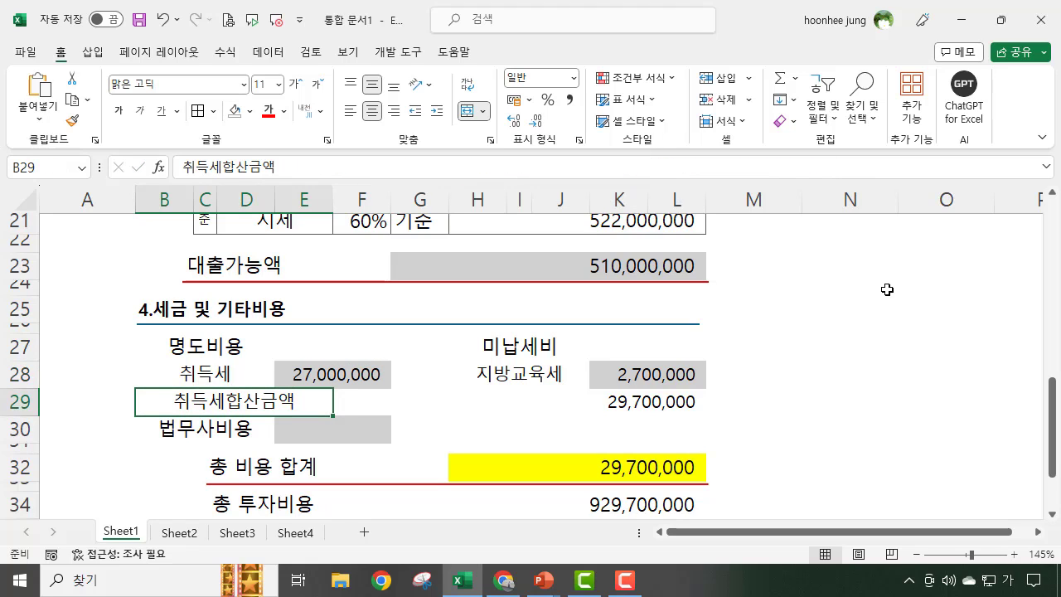
click(817, 372)
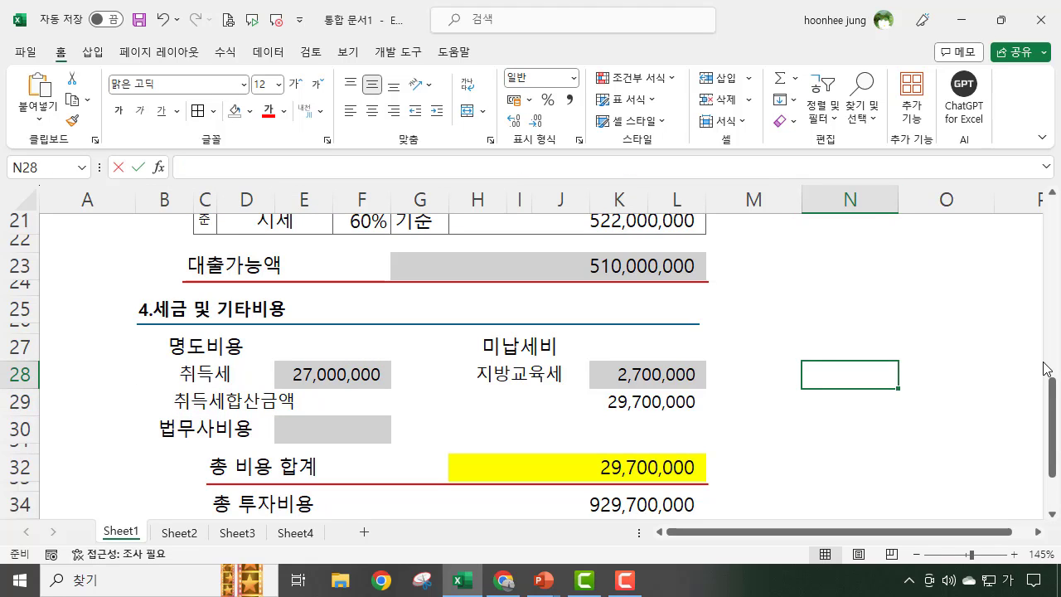
text(=)
key(ctrl+v)
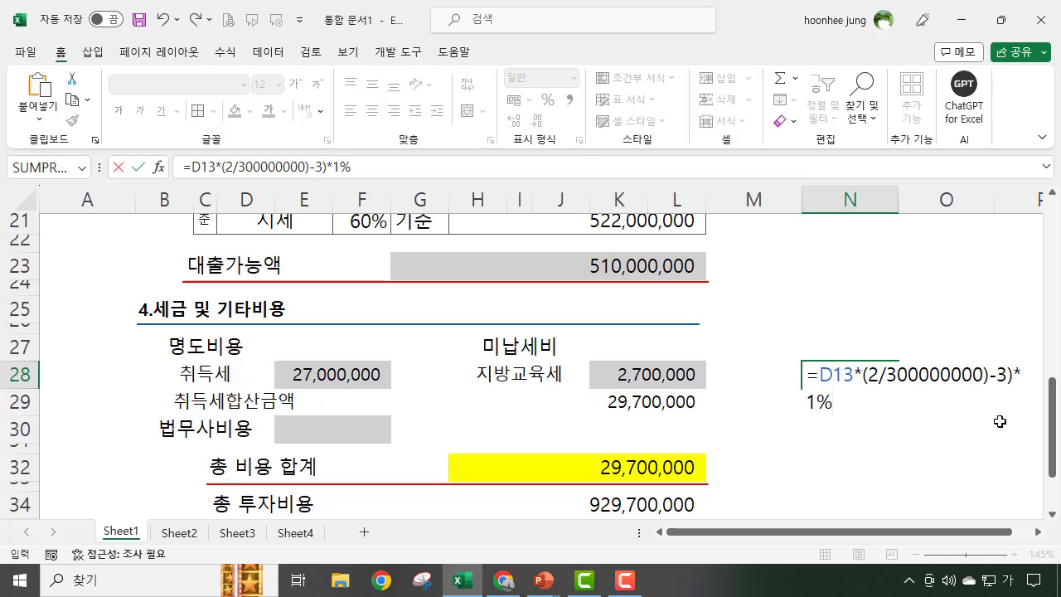
key(Return)
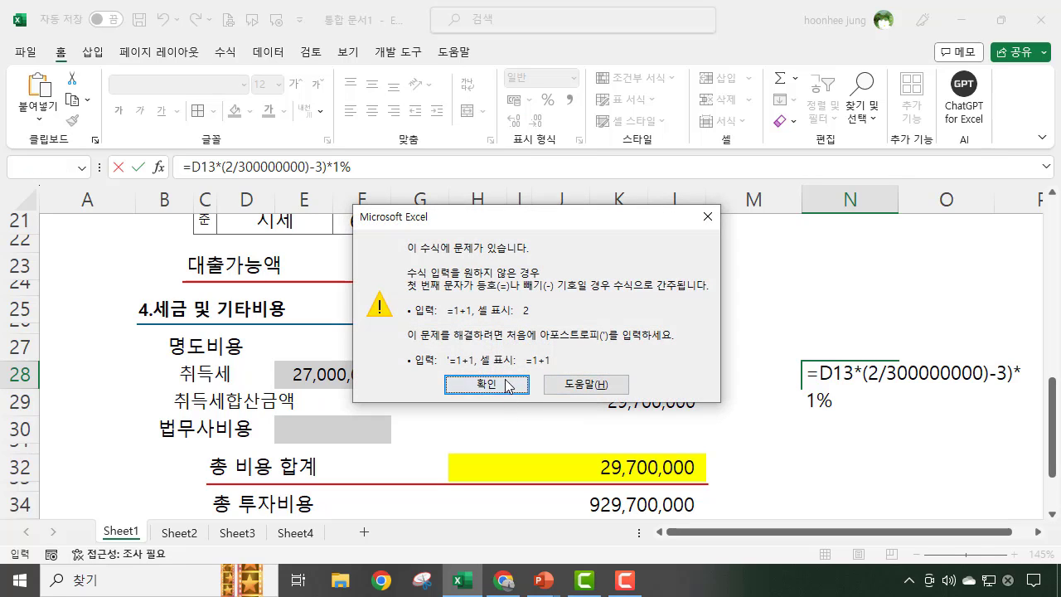
key(Return)
click(1014, 382)
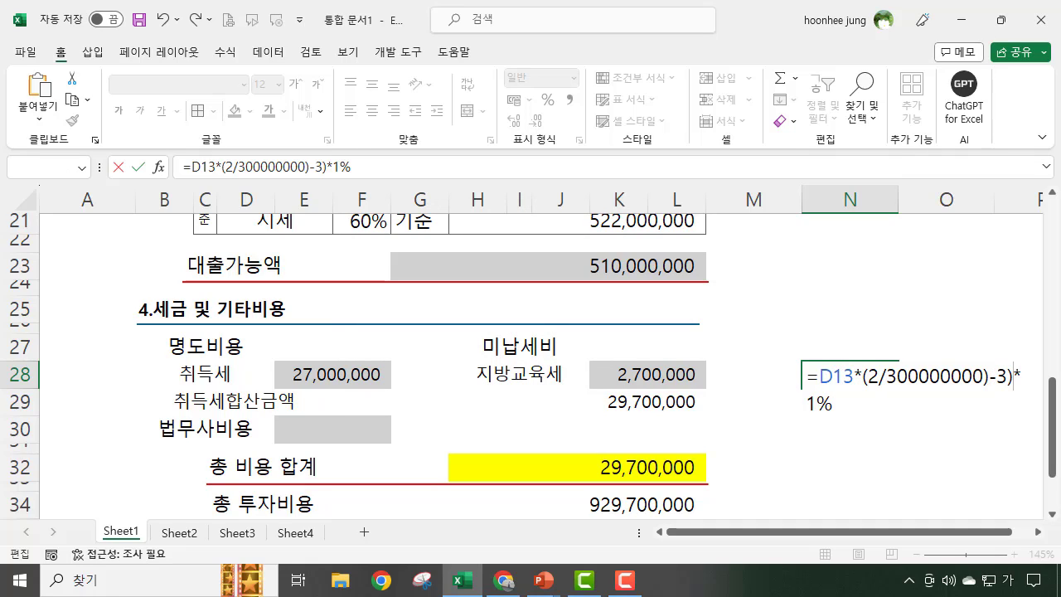
key(BackSpace)
key(Return)
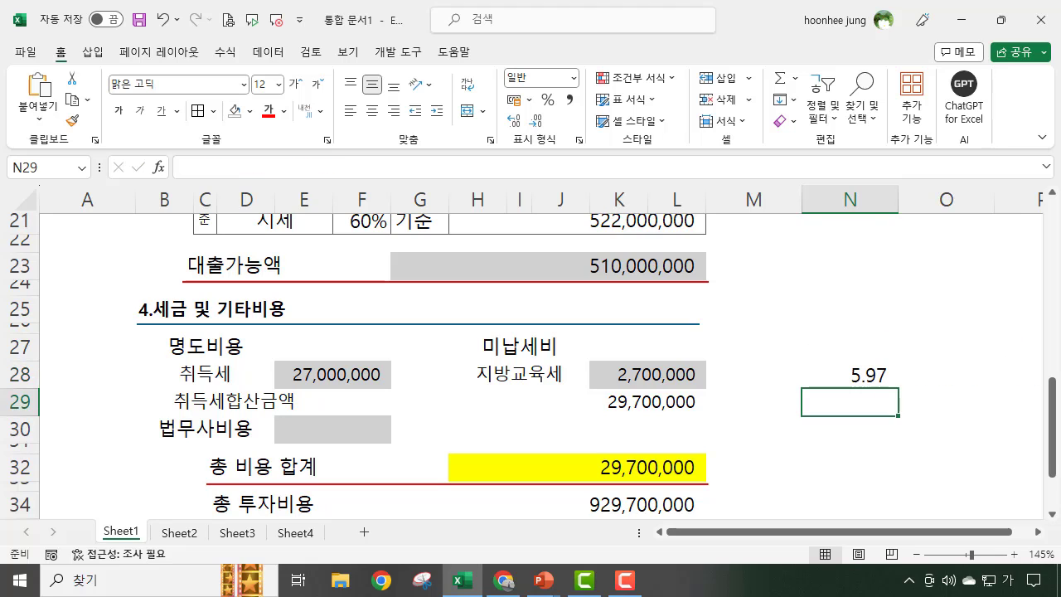
click(881, 378)
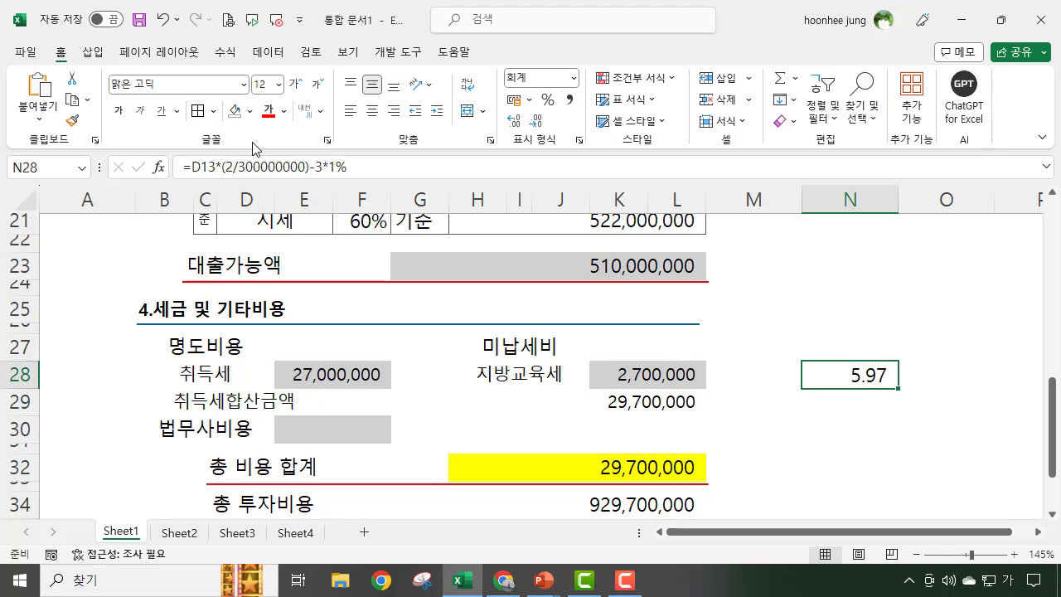
click(323, 169)
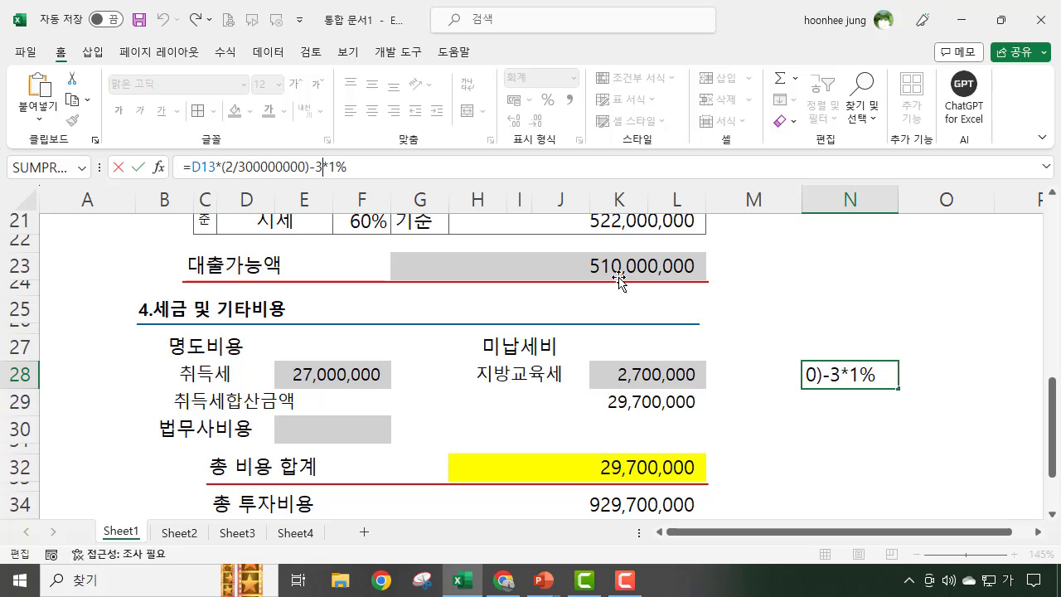
text())
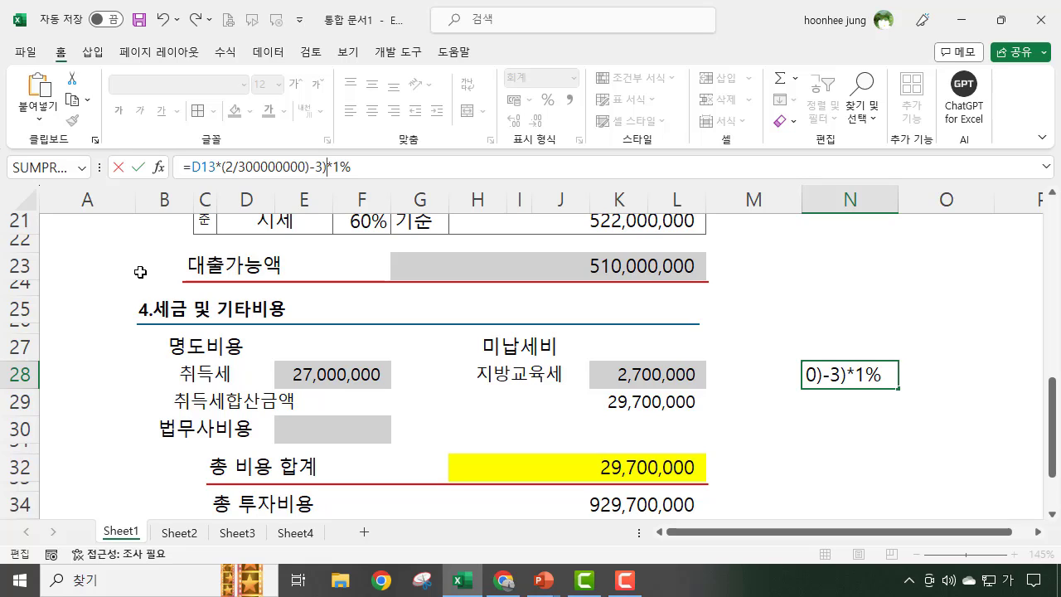
click(192, 167)
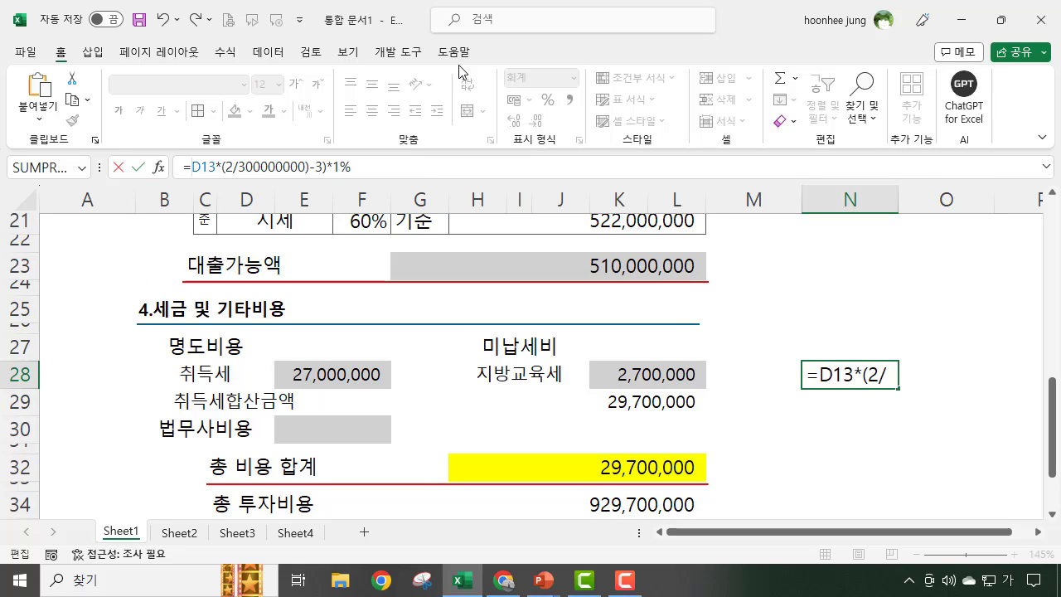
text(()
key(Return)
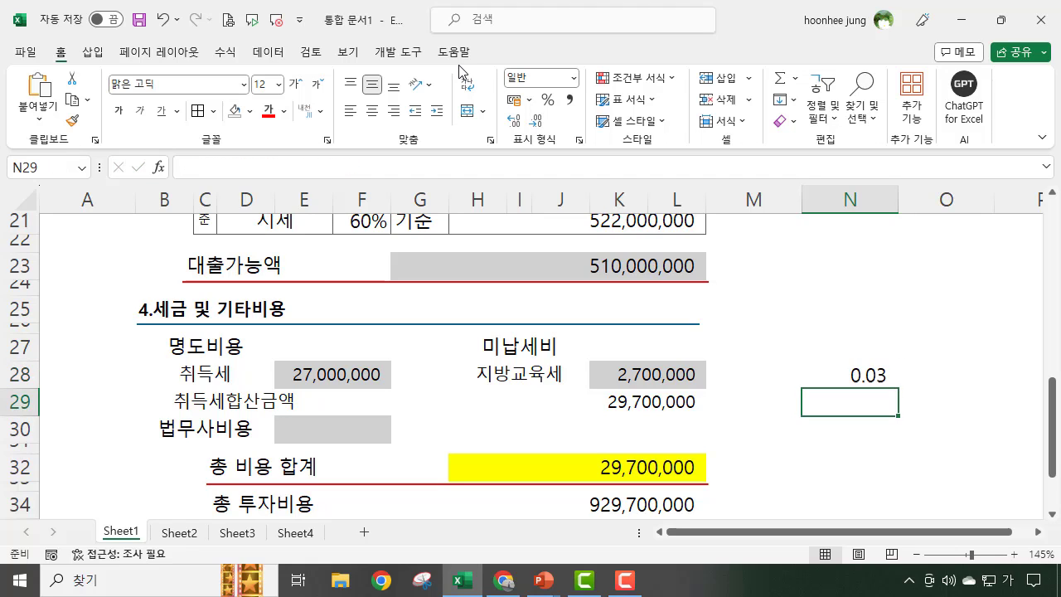
Step: Show the rate in N28 with three decimal places
click(877, 374)
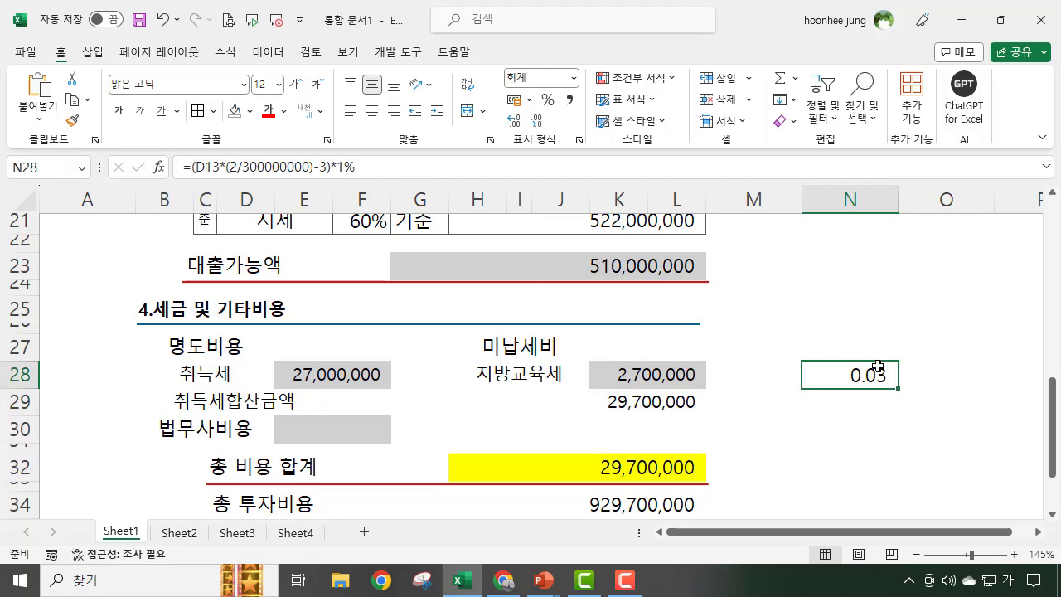
click(515, 126)
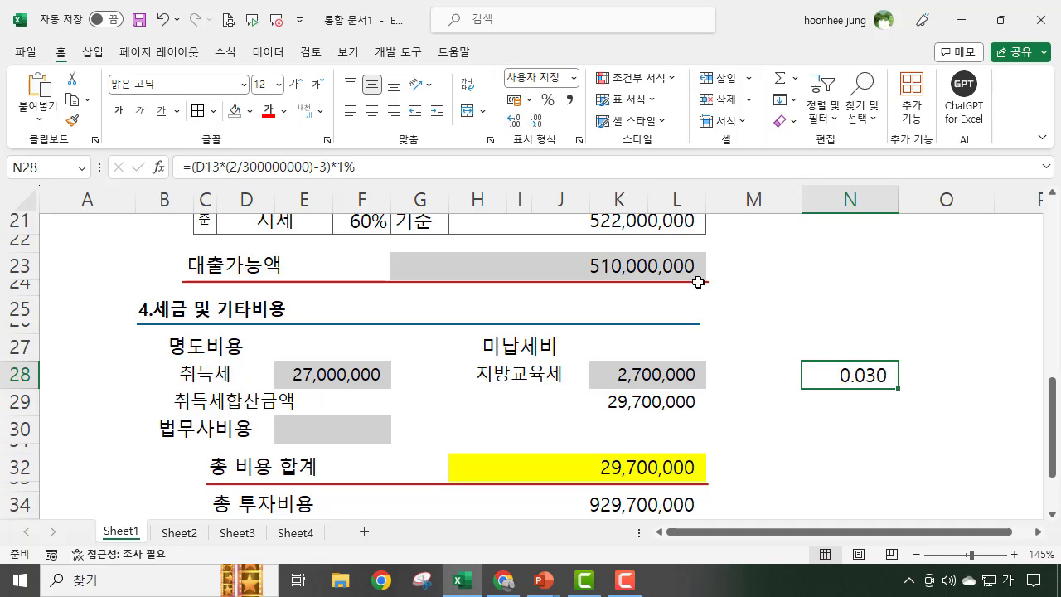
click(880, 439)
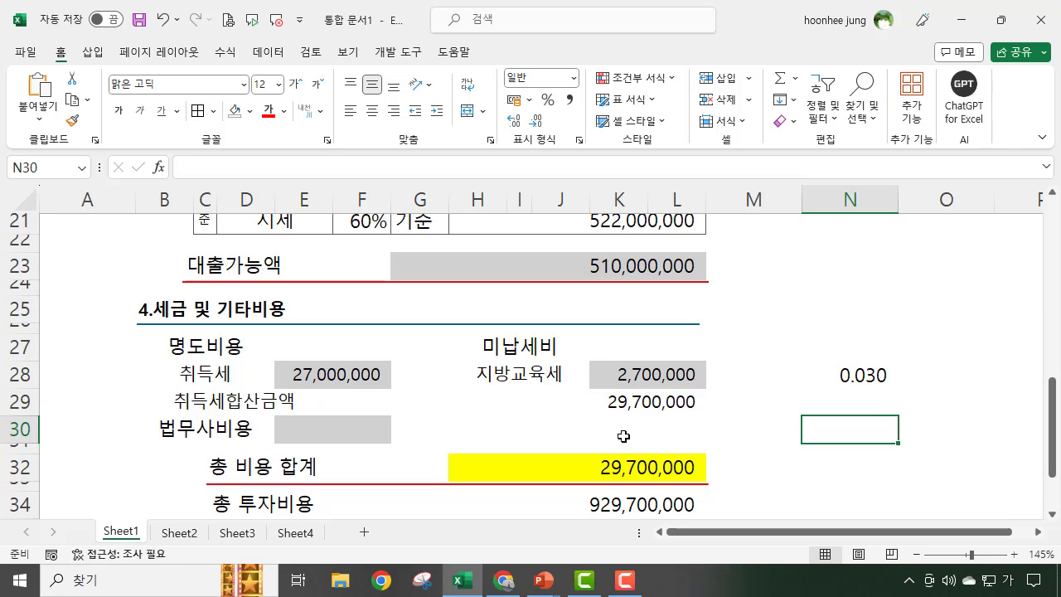
Step: Enter 500,000 as the 명도비용 amount in E27
scroll(558, 423, up, 2)
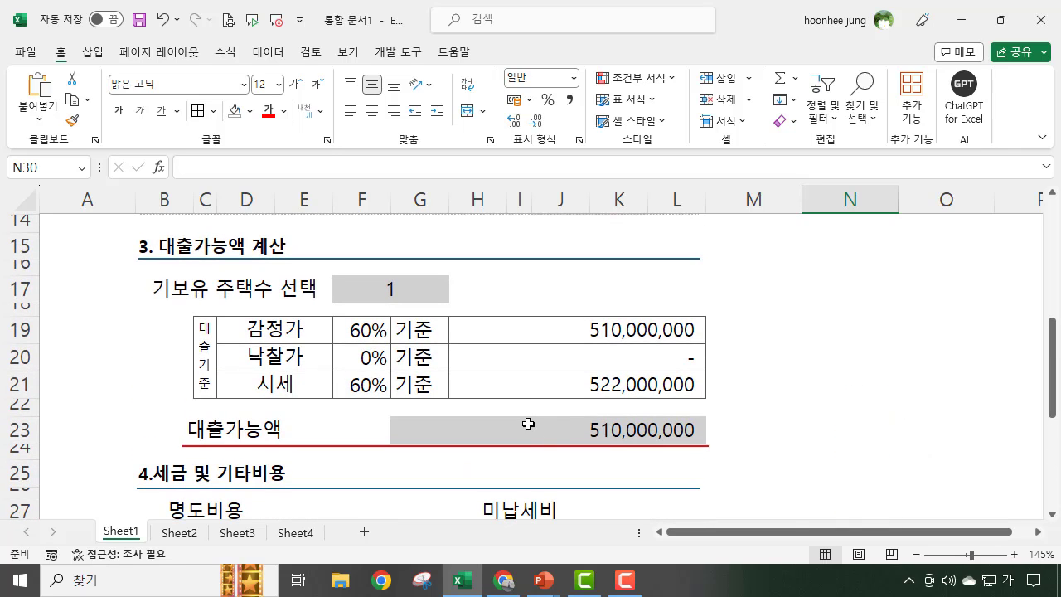
scroll(526, 421, down, 4)
scroll(367, 366, up, 2)
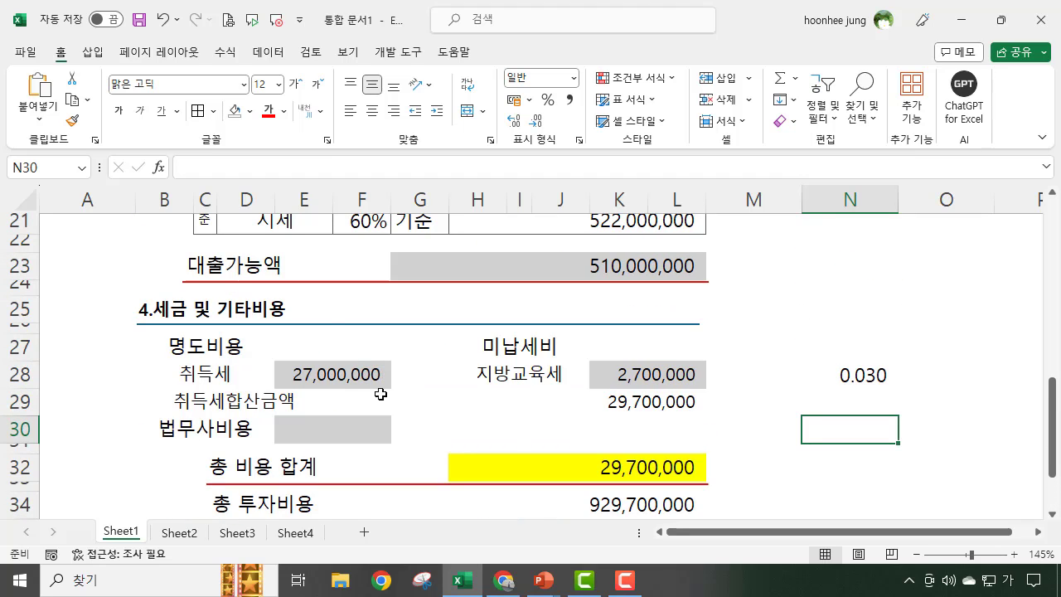
click(329, 340)
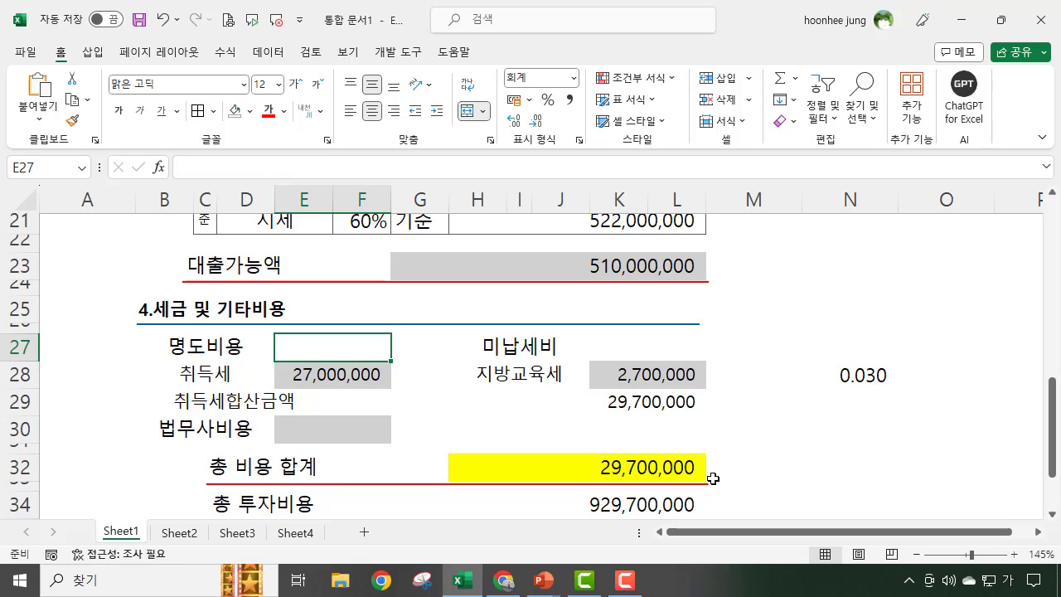
text(5000)
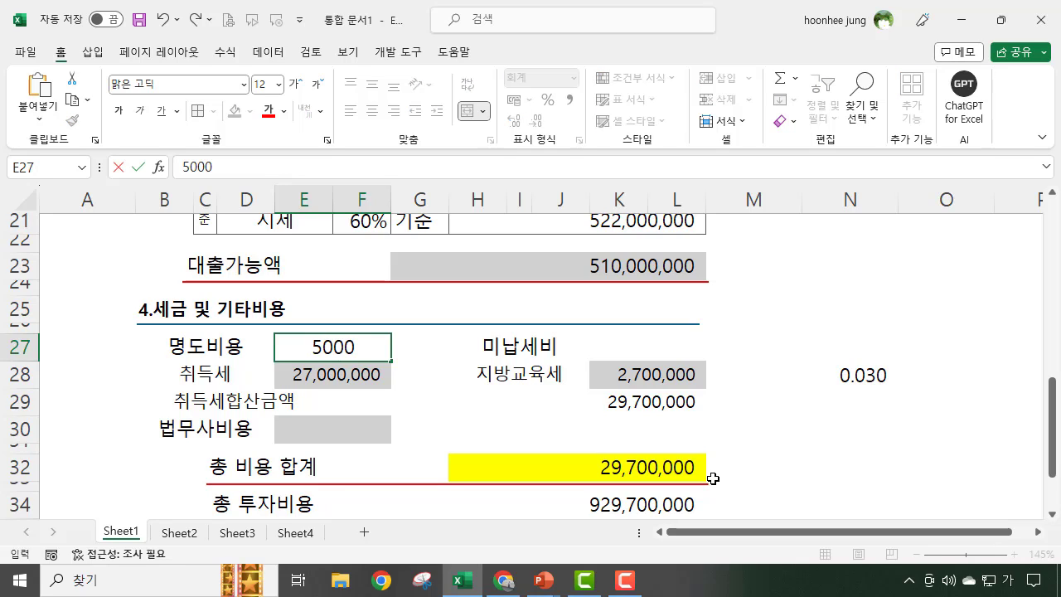
text(00)
key(Return)
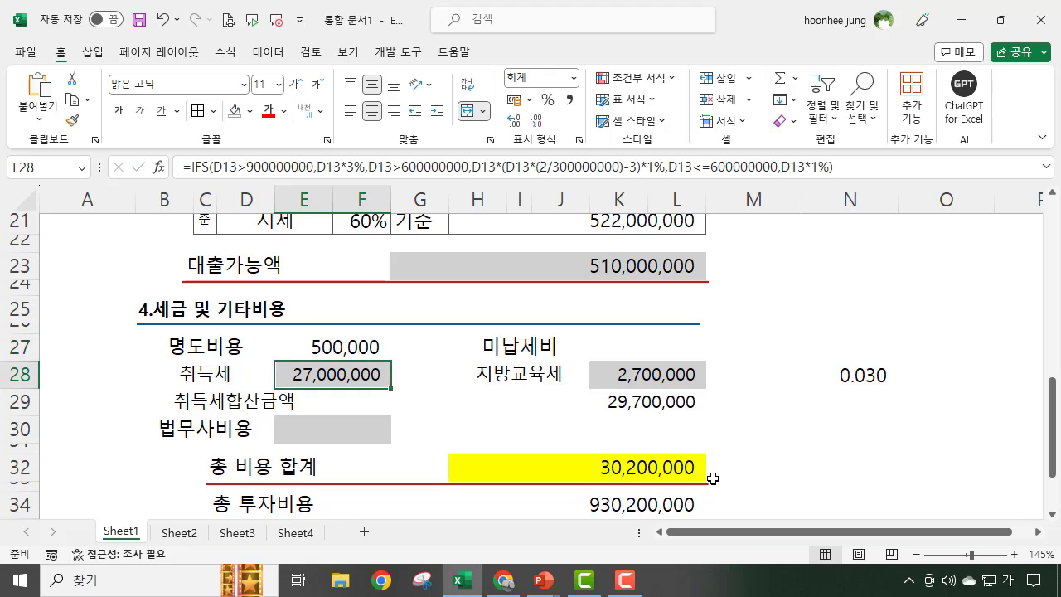
Step: Enter 0 as the 미납세비 amount in K27
click(660, 344)
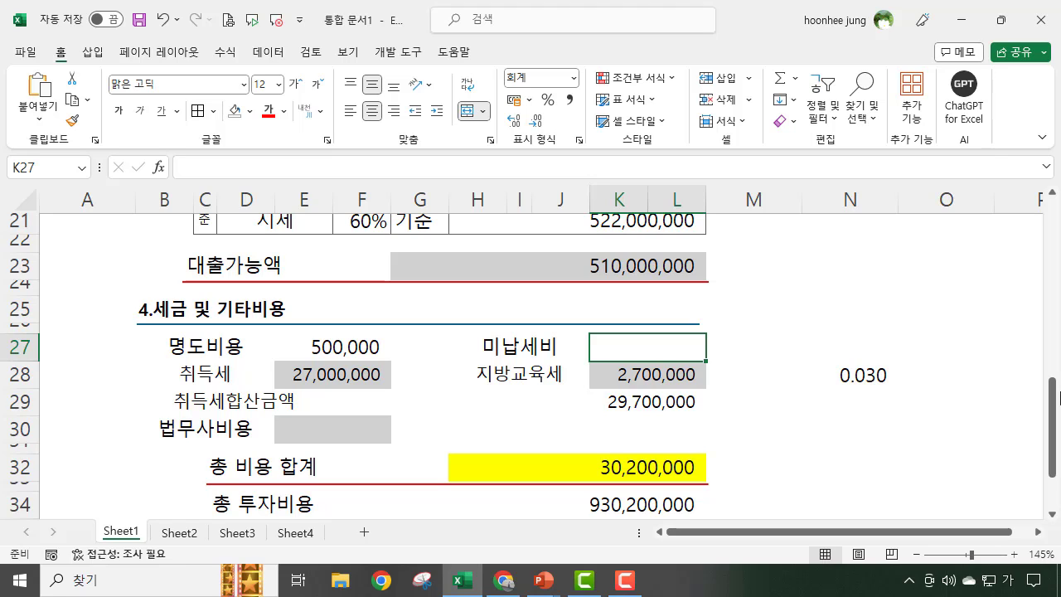
text(0)
key(Return)
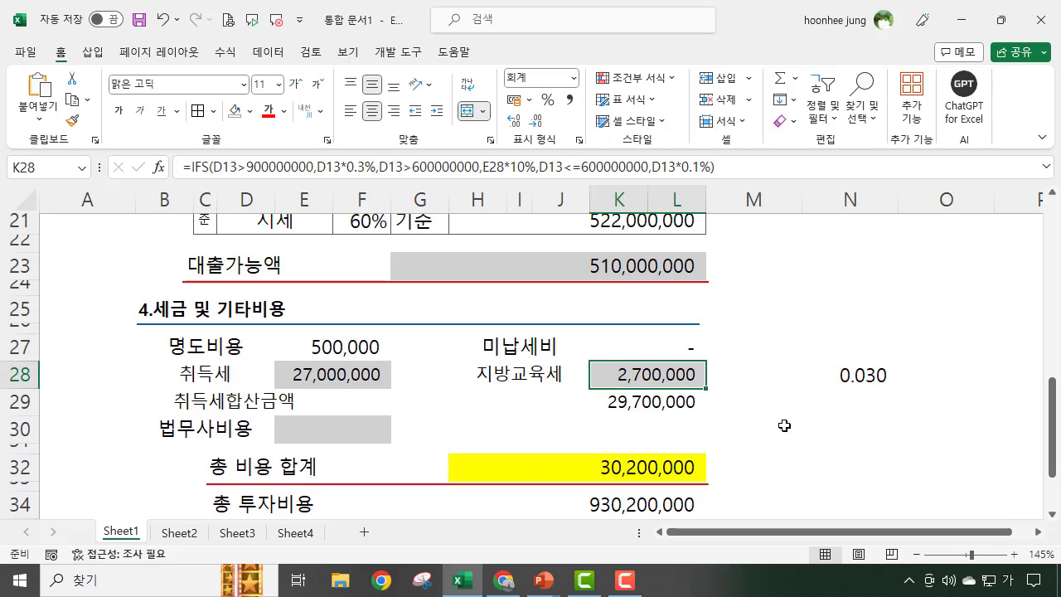
Step: Enter 500,000 as the 법무사비용 amount in E30
click(311, 430)
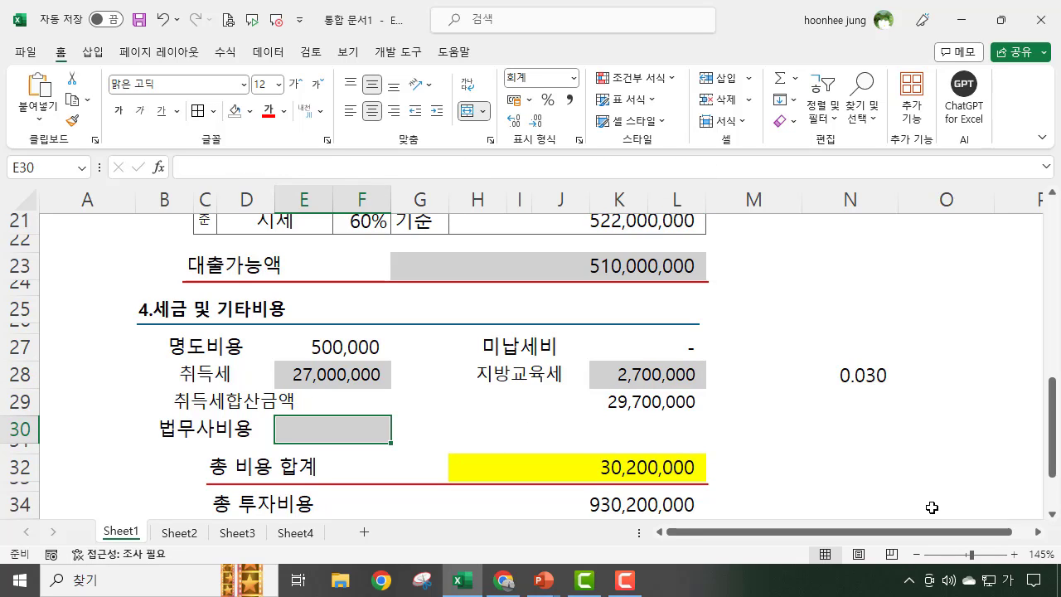
text(5)
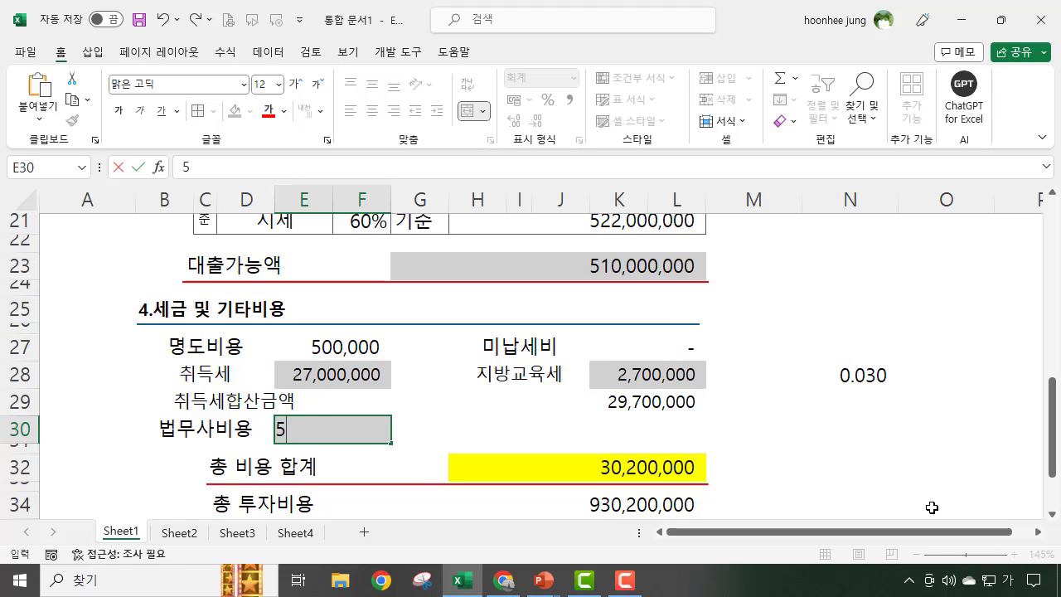
text(00,000000)
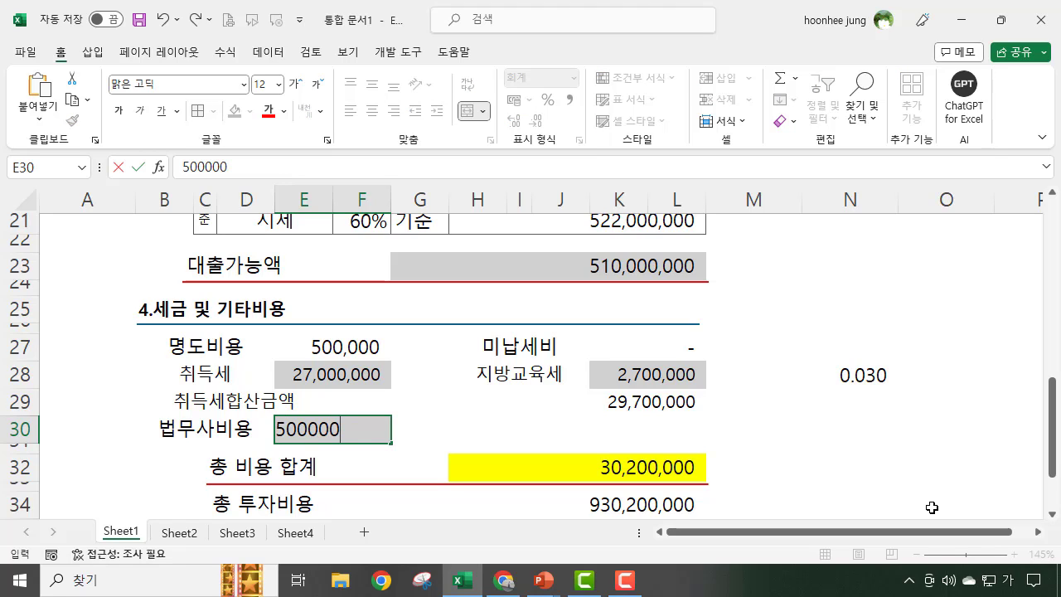
key(Return)
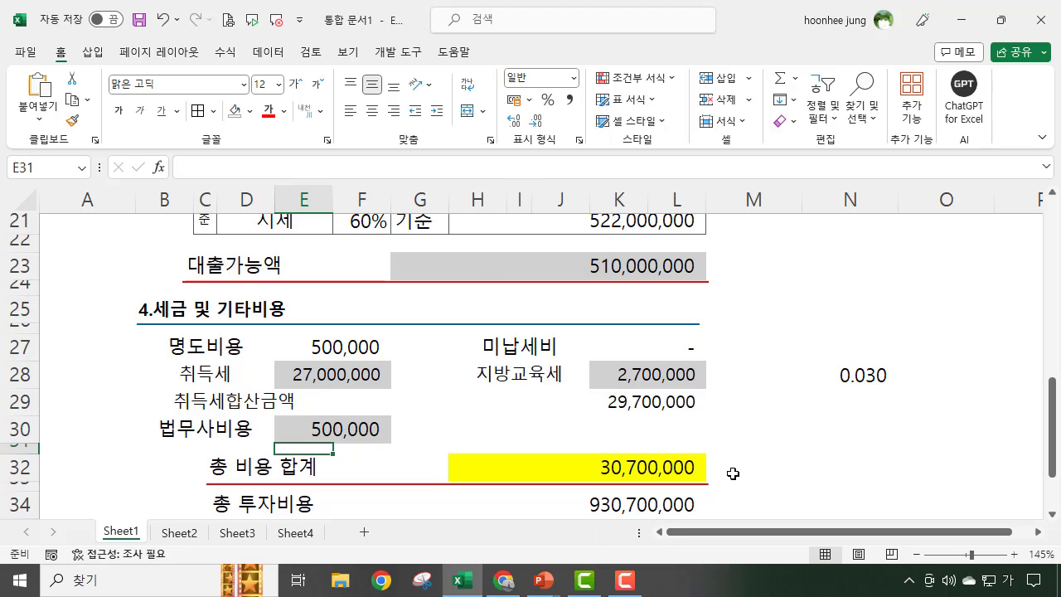
scroll(762, 477, down, 1)
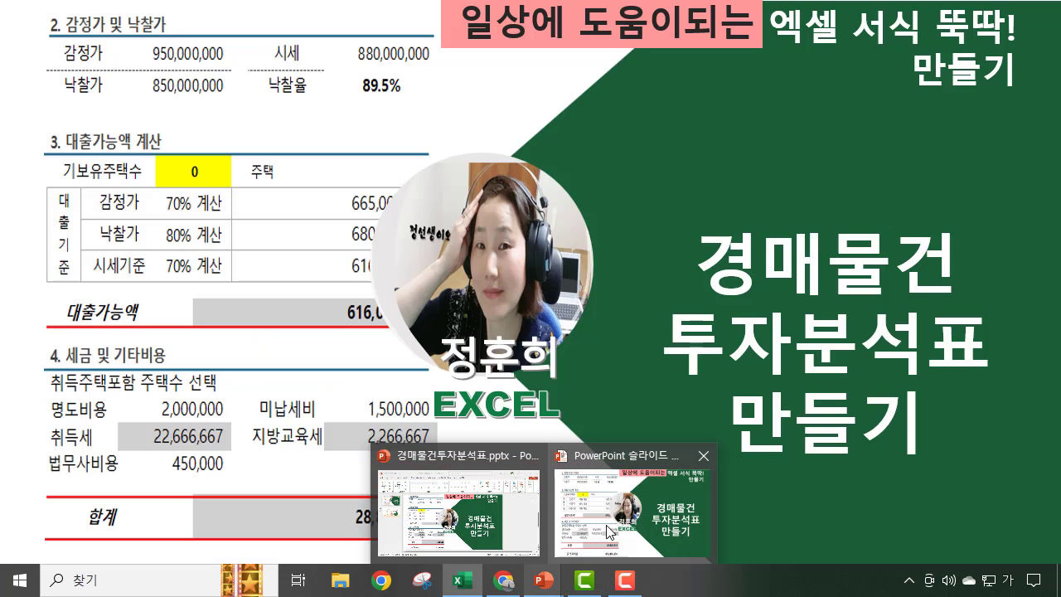
Step: Switch to the PowerPoint slide show's closing slide, then show the Windows taskbar over it and return to the Excel workbook
click(632, 514)
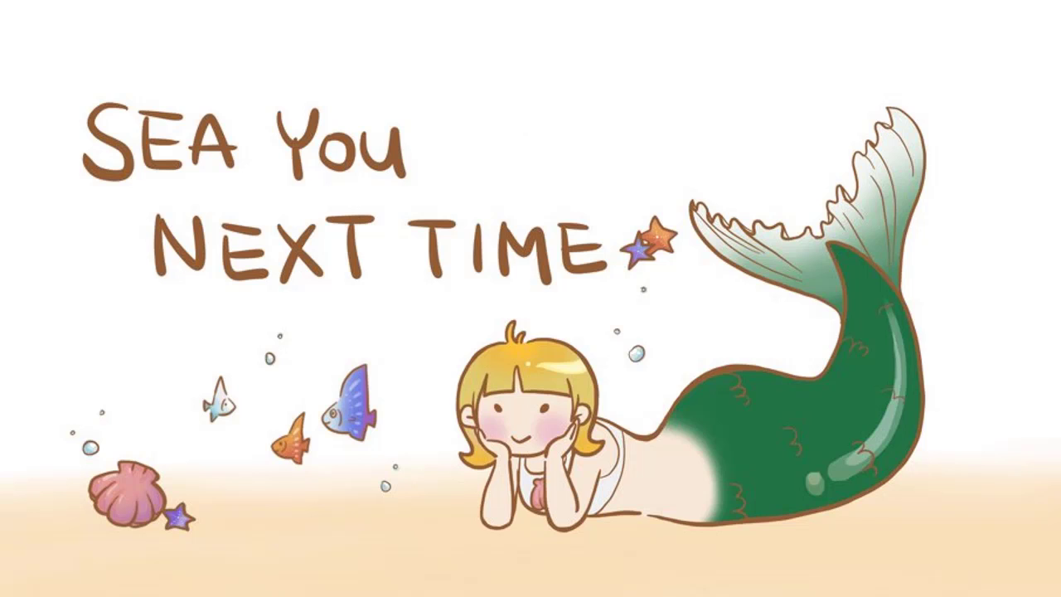
right_click(612, 360)
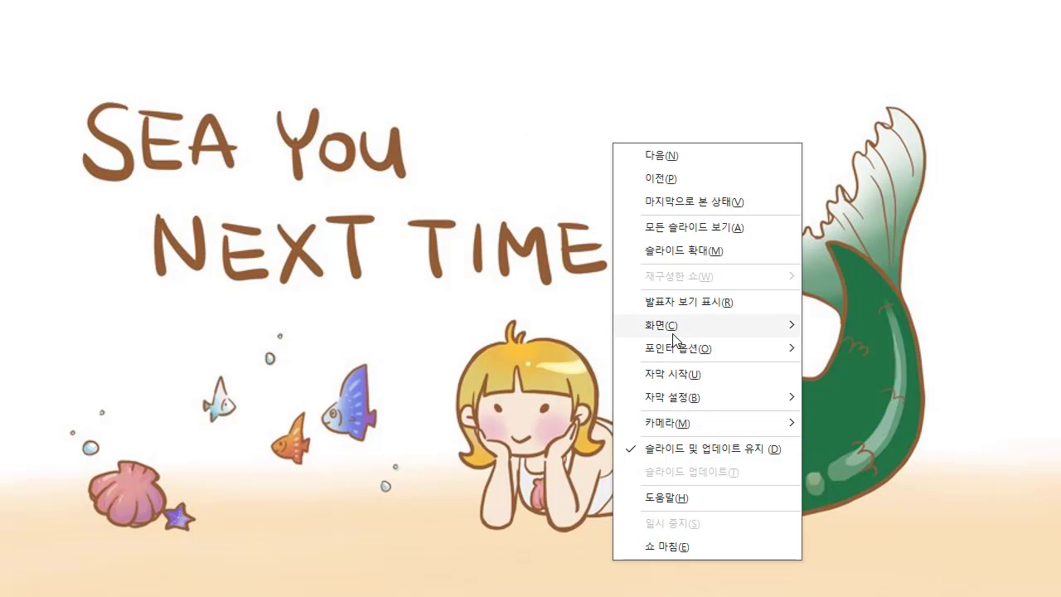
mouse_move(673, 332)
click(861, 403)
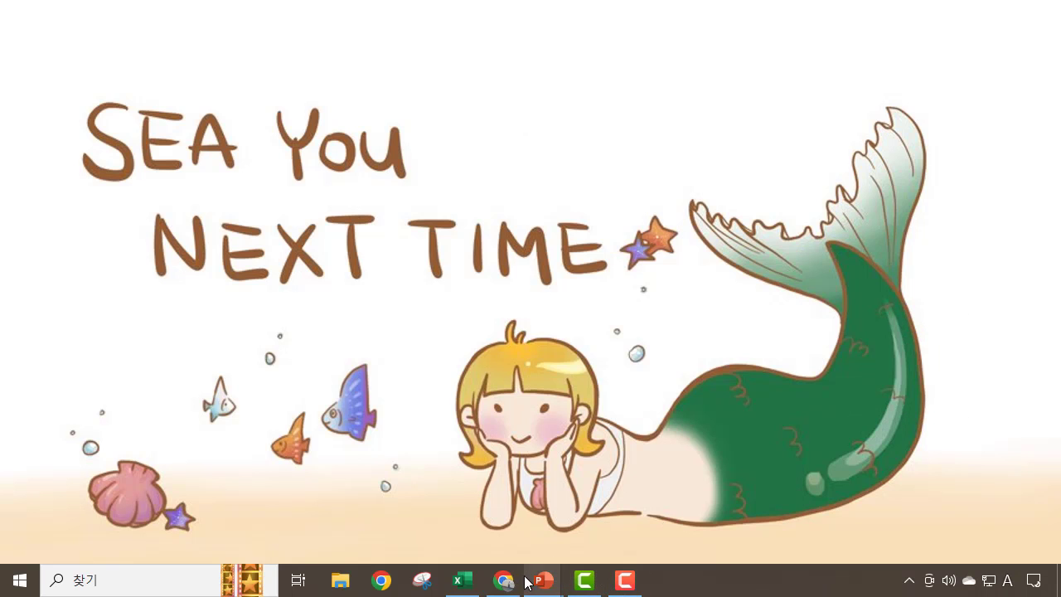
mouse_move(471, 559)
click(470, 531)
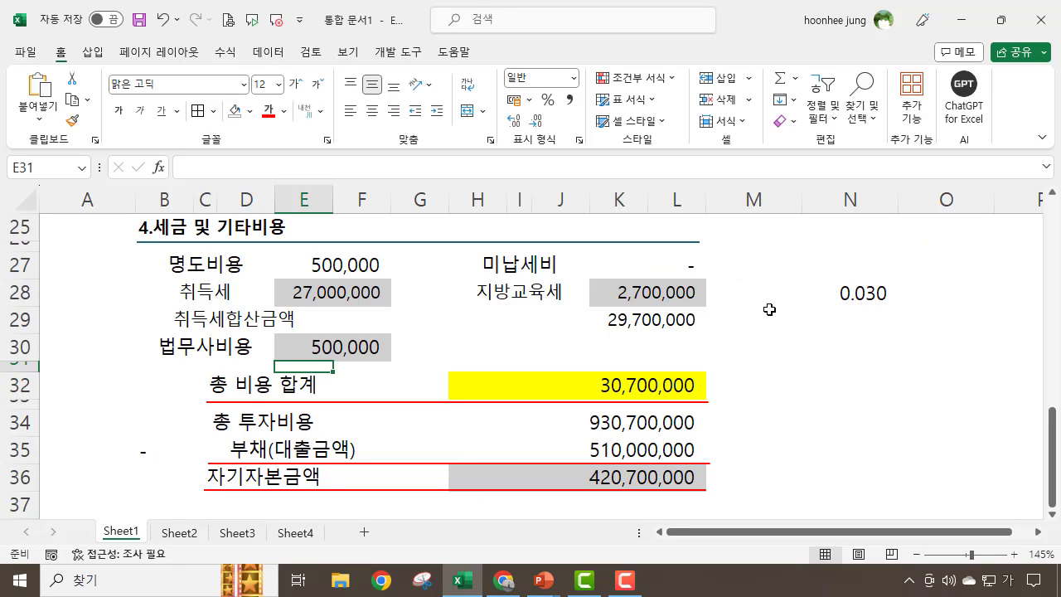
Step: Clear the test rate formula from N28
click(839, 293)
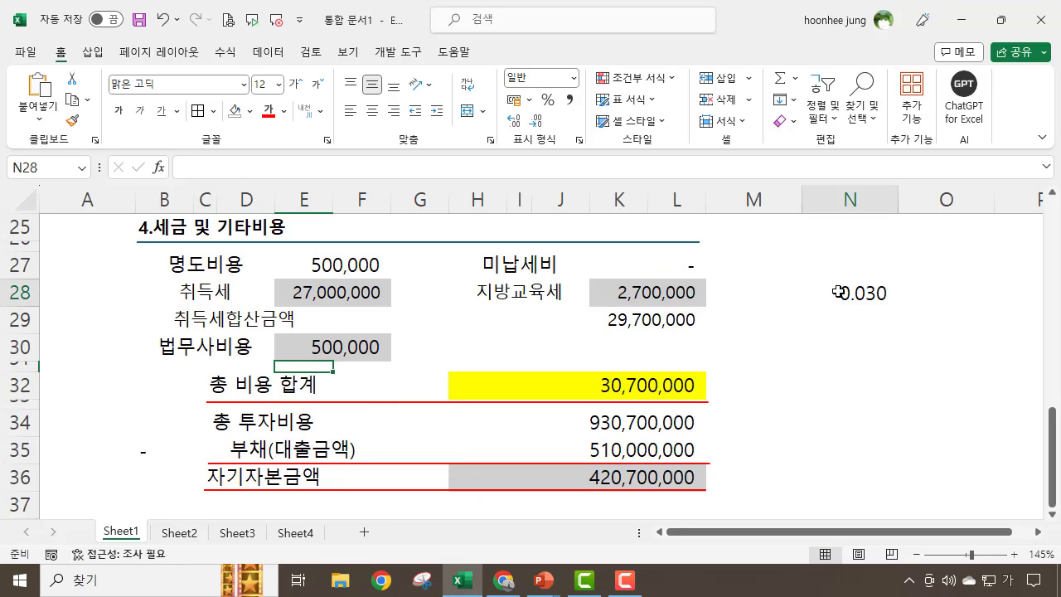
click(509, 336)
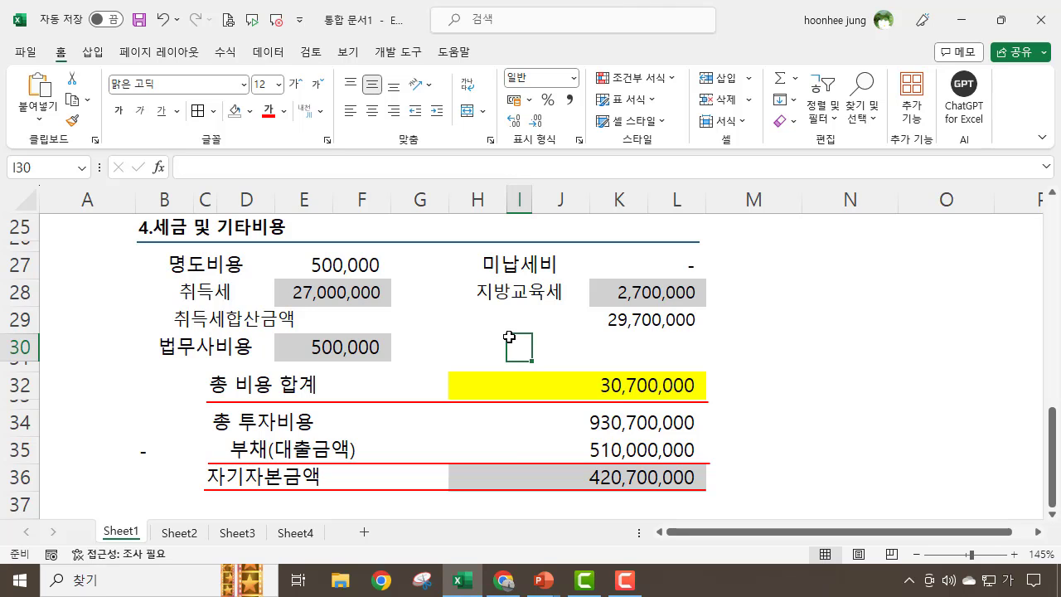
Step: Check the analysis sheet's print preview at enlarged size from the property information to the cost totals, and return to the sheet
key(ctrl+p)
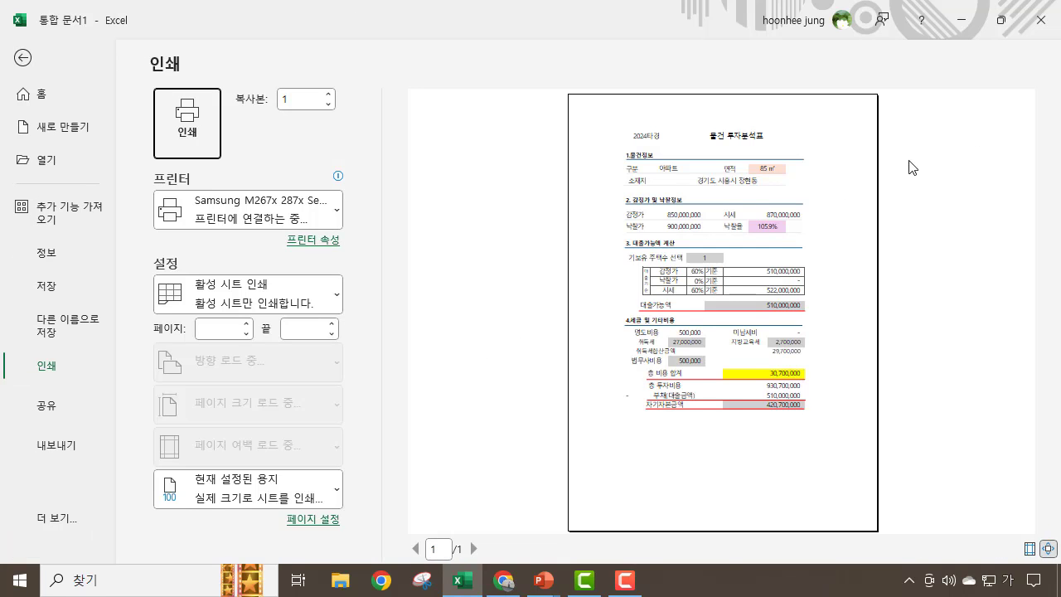
click(763, 412)
scroll(761, 407, down, 6)
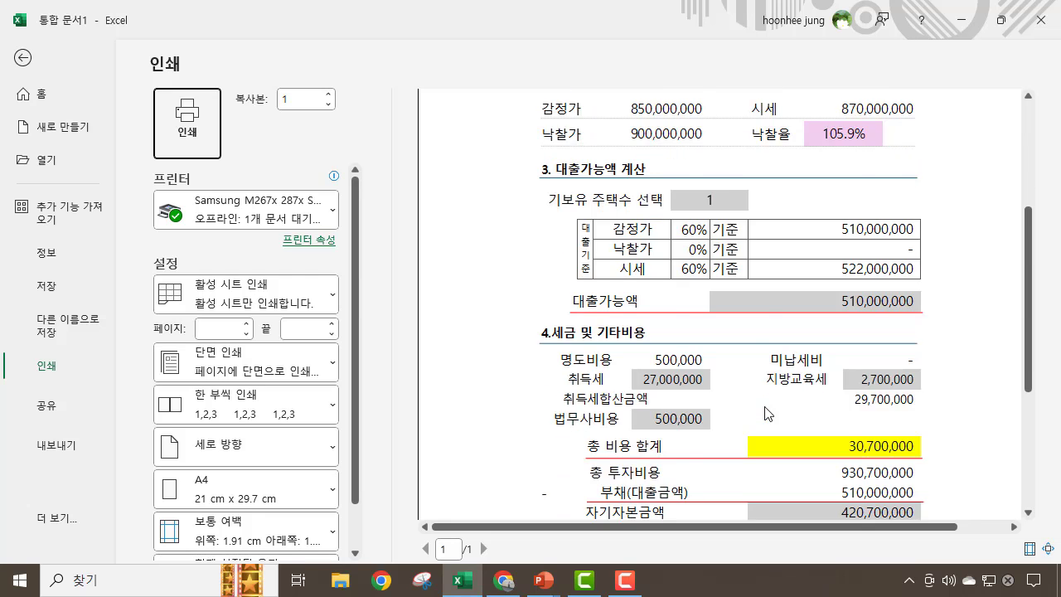
scroll(764, 412, up, 4)
scroll(764, 412, up, 2)
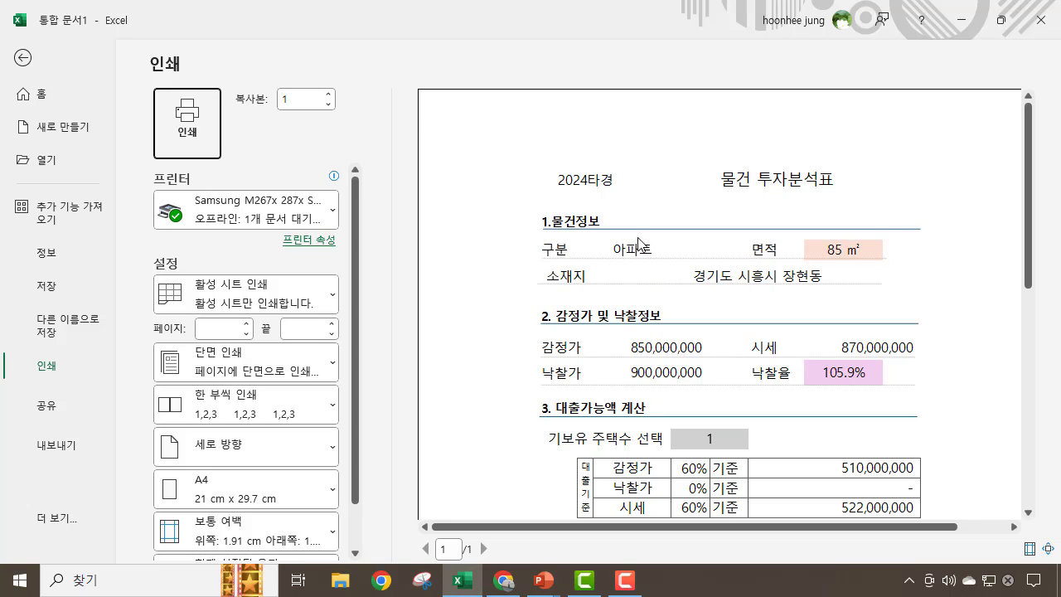
click(22, 59)
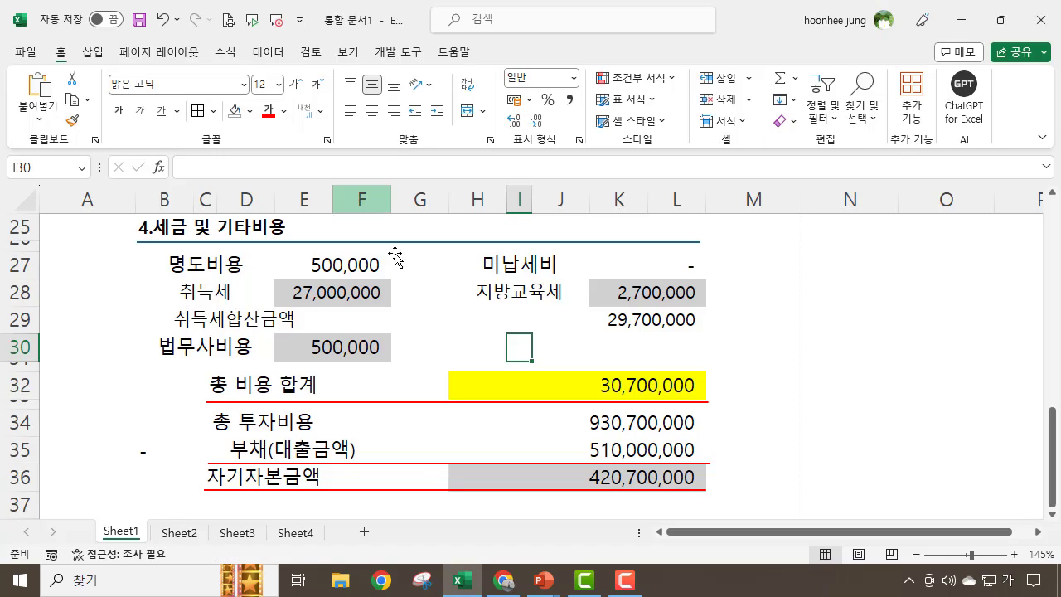
Step: Set the 구분 property type in D6 to 단독주택
scroll(512, 337, up, 8)
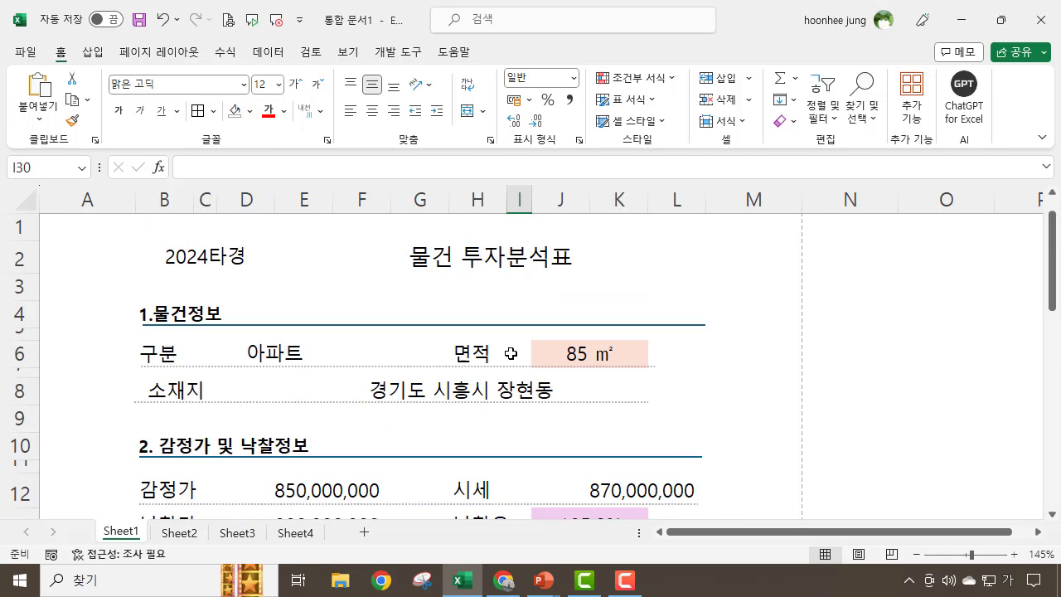
click(287, 354)
click(340, 359)
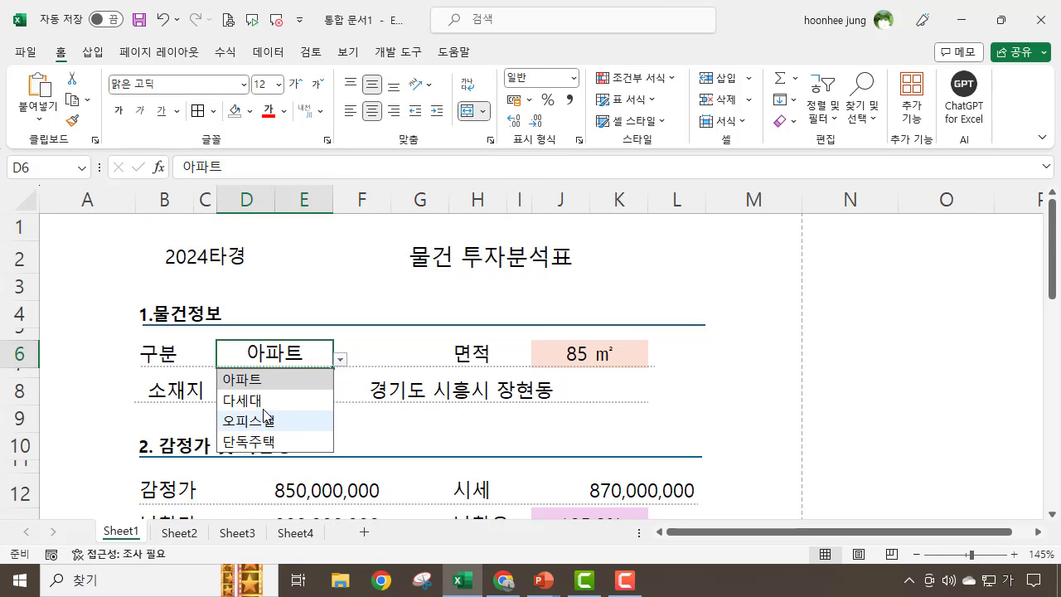
click(278, 441)
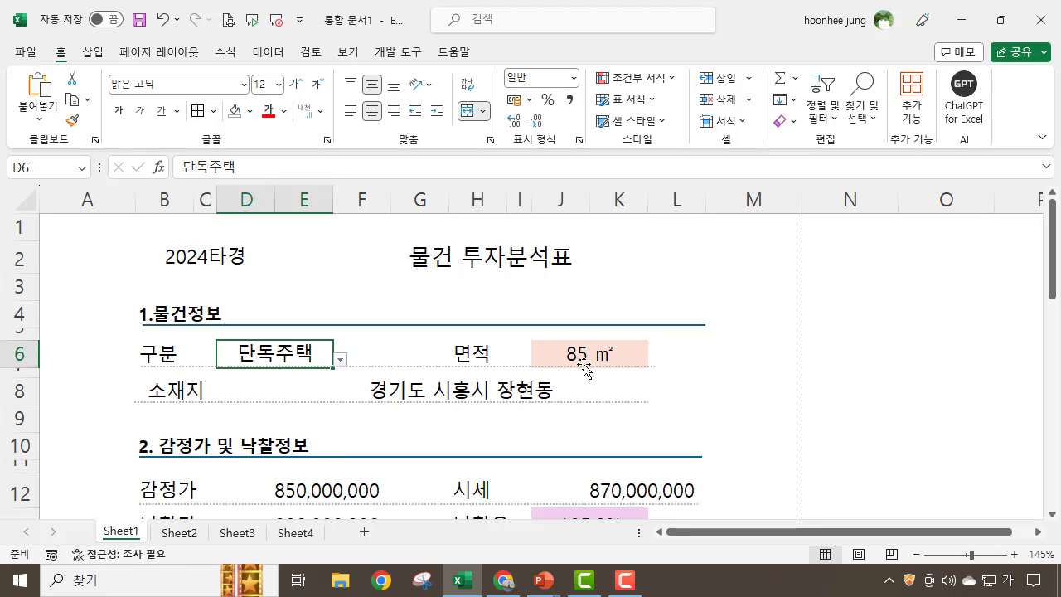
Step: Look over the price, loan and cost sections of the sheet, and switch to the PowerPoint slide show
scroll(611, 407, down, 2)
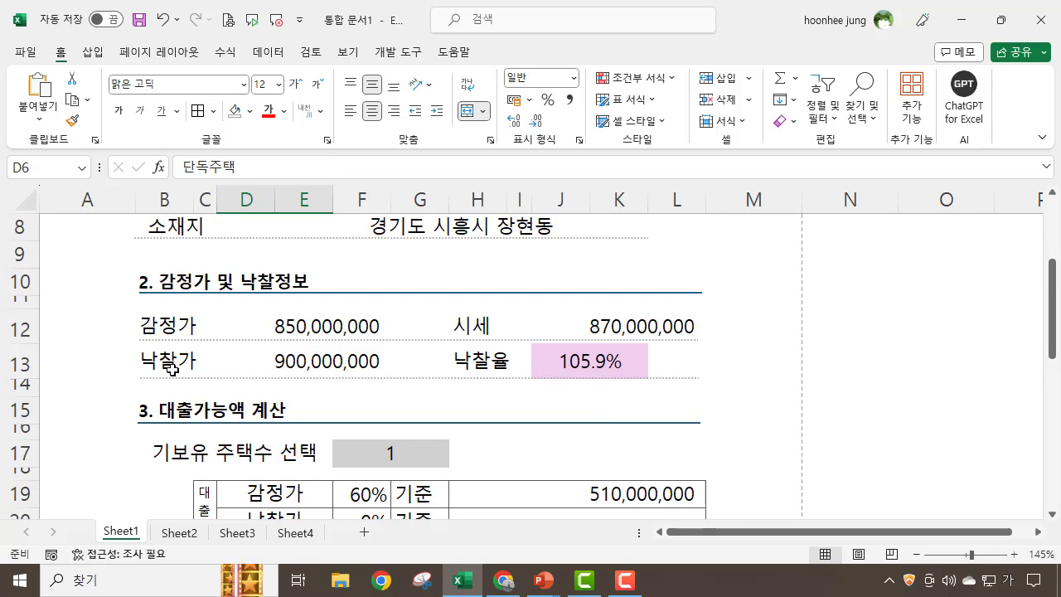
scroll(474, 474, down, 3)
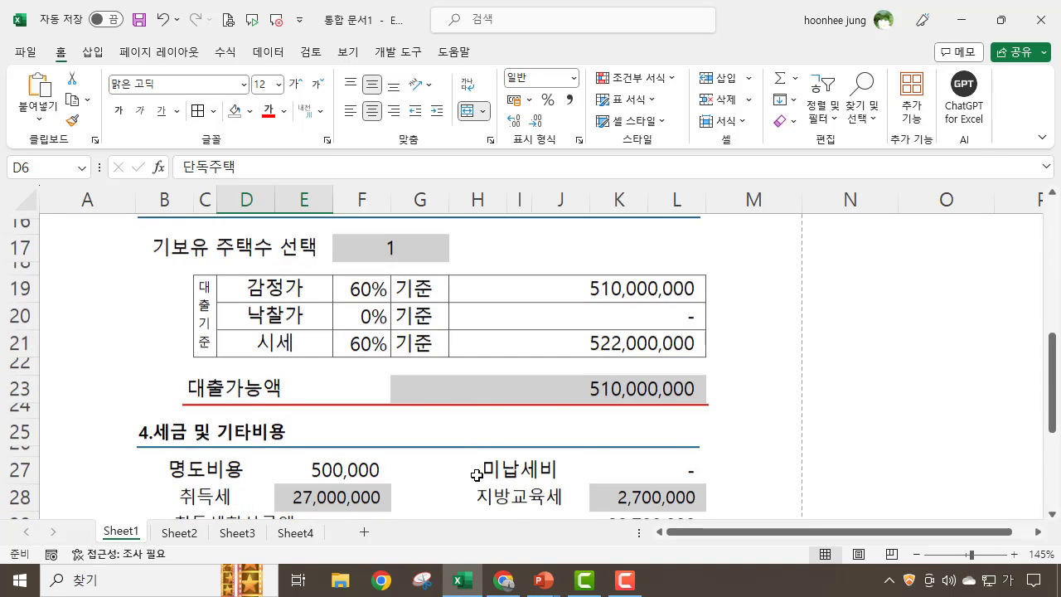
scroll(477, 466, up, 4)
scroll(475, 469, up, 2)
scroll(487, 450, down, 2)
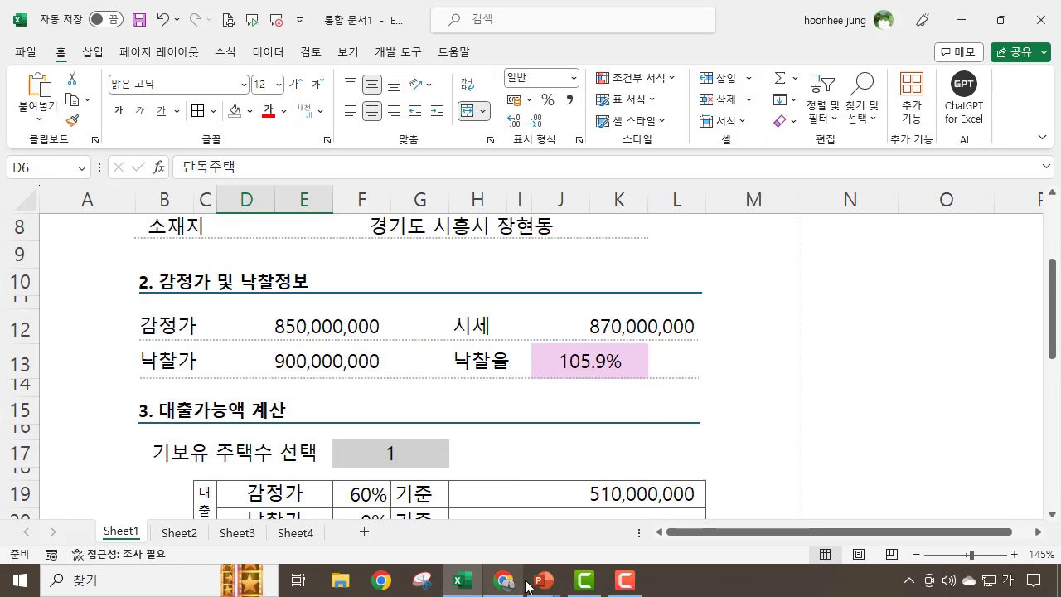
mouse_move(543, 585)
click(627, 491)
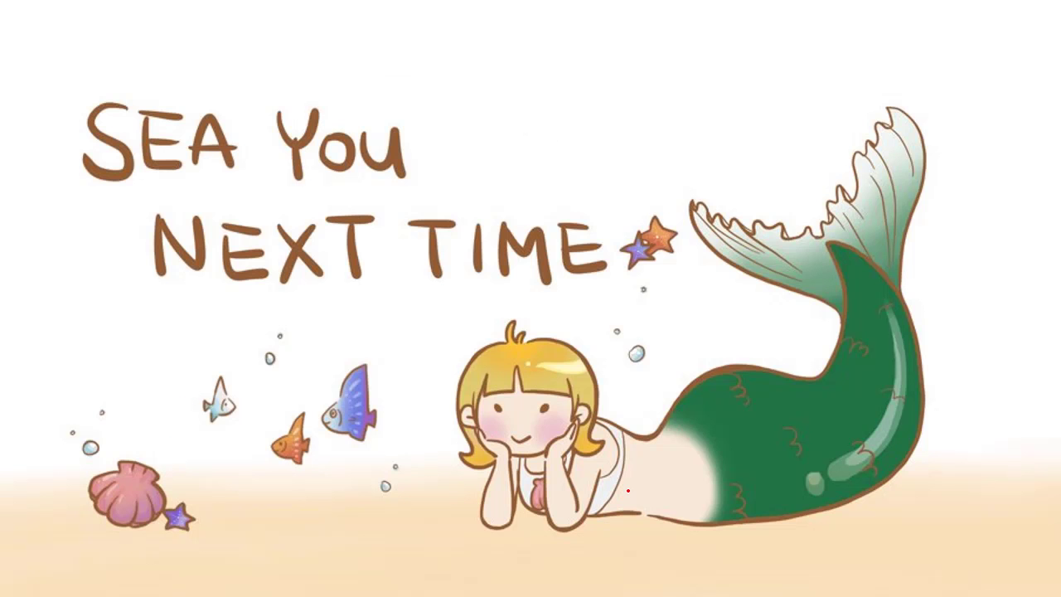